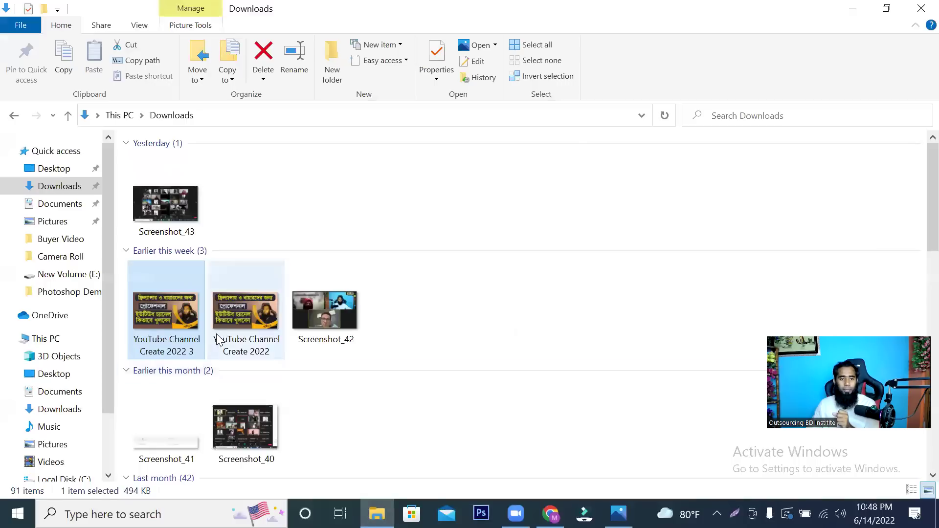
# Open the Fish Video folder on New Volume (E:).
pyautogui.scroll(-2, 73, 294)
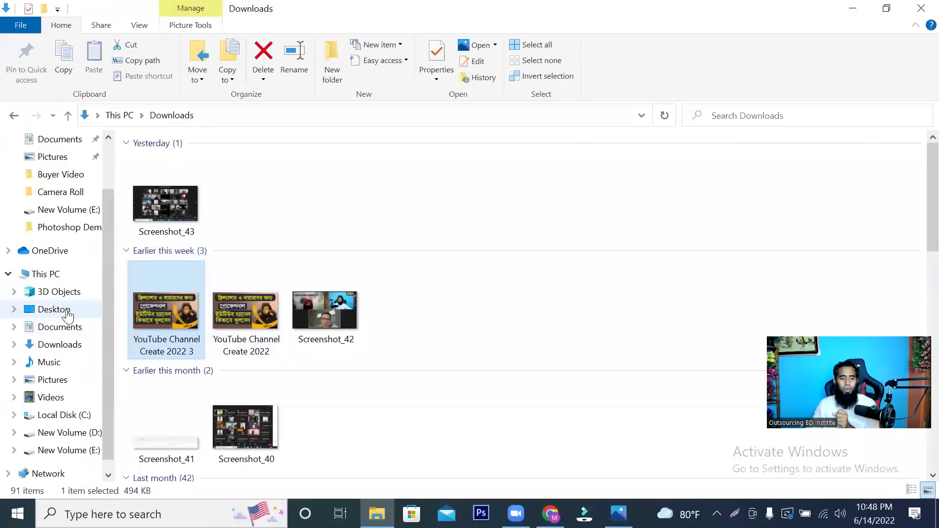
pyautogui.click(88, 450)
pyautogui.click(492, 185)
pyautogui.doubleClick(492, 185)
# Play the gol1 video briefly, pause it, exit full screen and close the player.
pyautogui.moveTo(315, 205); pyautogui.dragTo(161, 176)
pyautogui.click(243, 294)
pyautogui.doubleClick(168, 195)
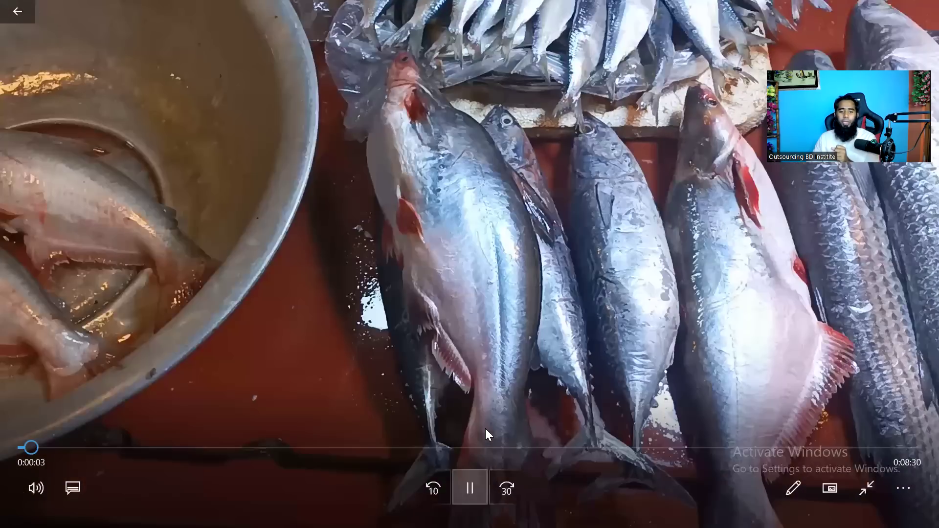
pyautogui.click(469, 488)
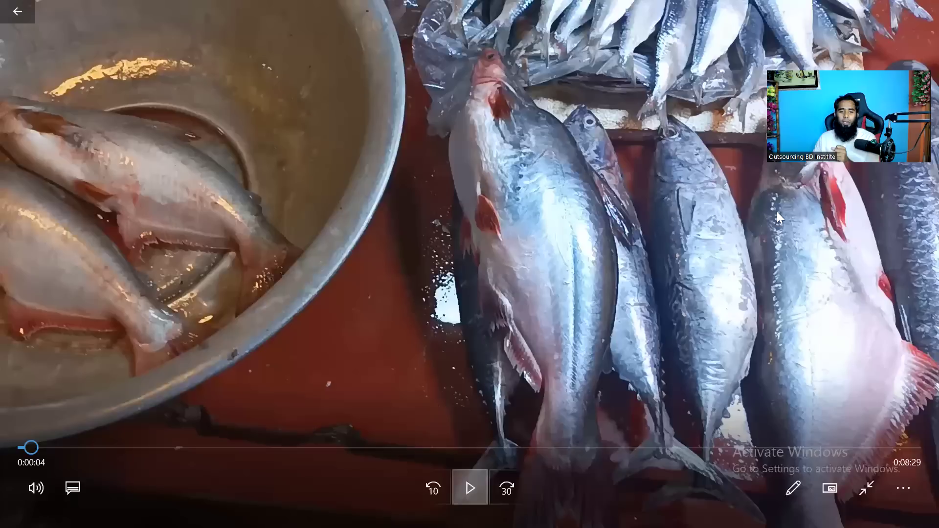
pyautogui.press('Escape')
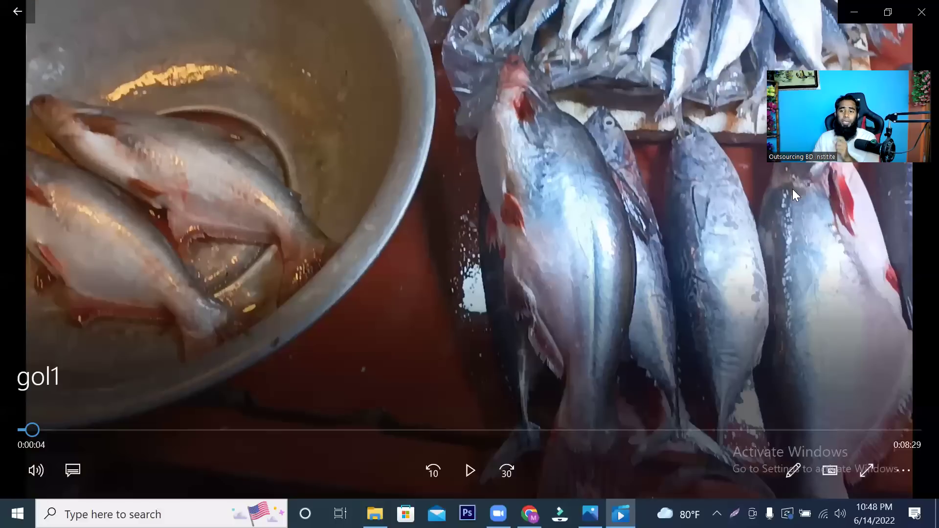
pyautogui.click(919, 12)
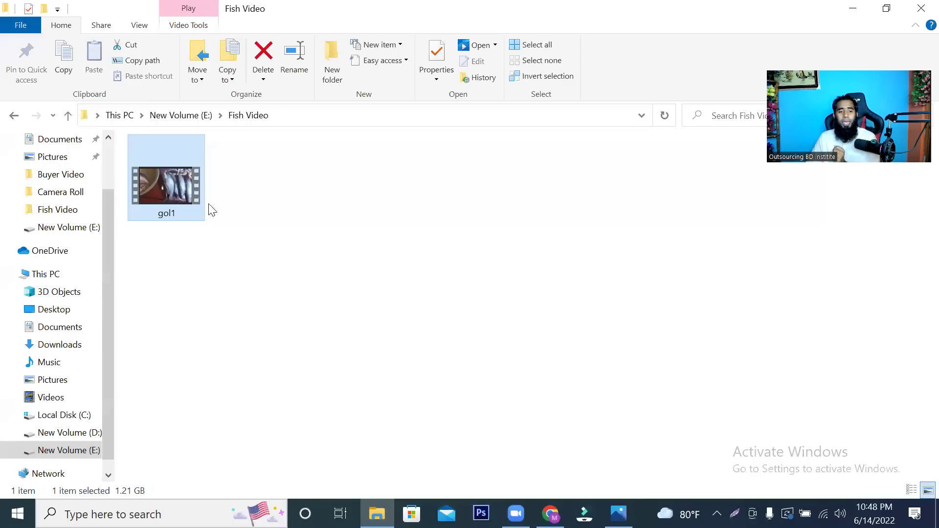
pyautogui.click(218, 254)
pyautogui.moveTo(187, 271); pyautogui.dragTo(197, 169)
pyautogui.click(245, 285)
pyautogui.moveTo(184, 292); pyautogui.dragTo(203, 216)
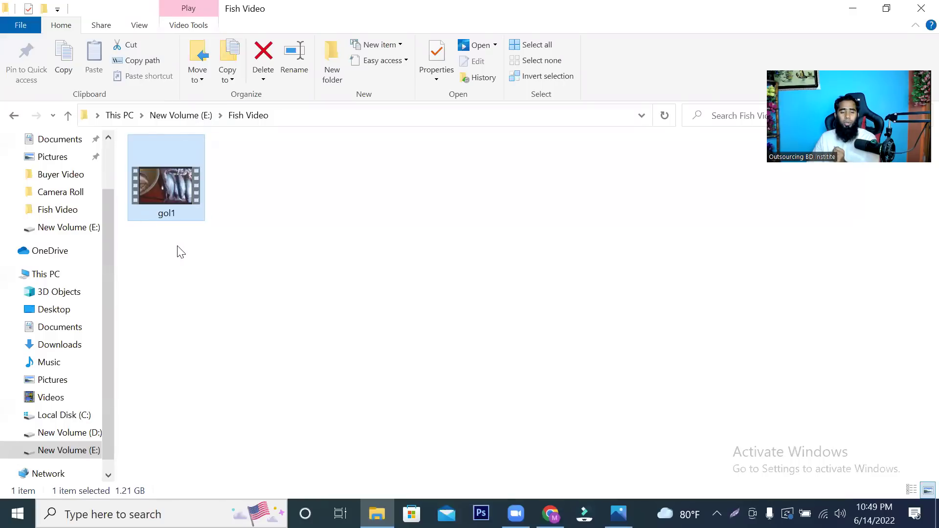
pyautogui.click(270, 272)
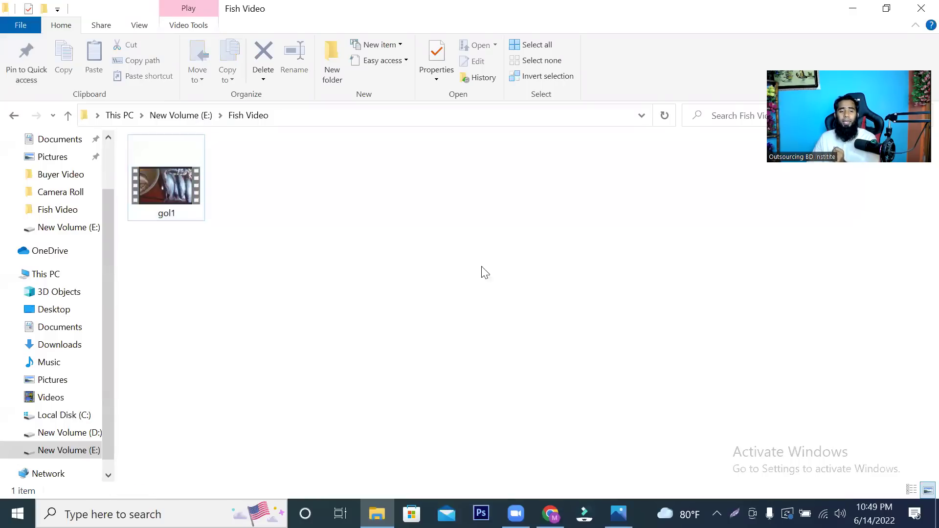
pyautogui.moveTo(172, 188); pyautogui.dragTo(264, 242)
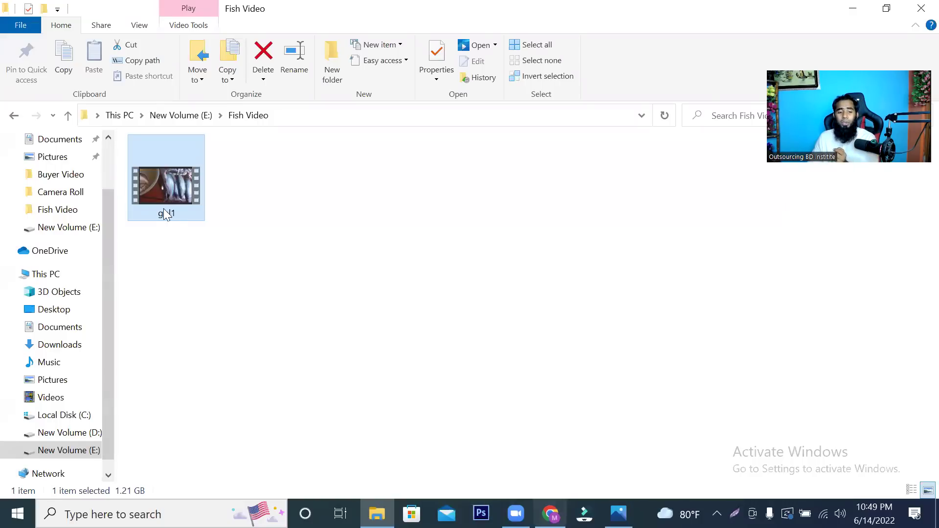
# Switch to Chrome, search YouTube for "fishing video" from the channel page and look through the results.
pyautogui.click(551, 514)
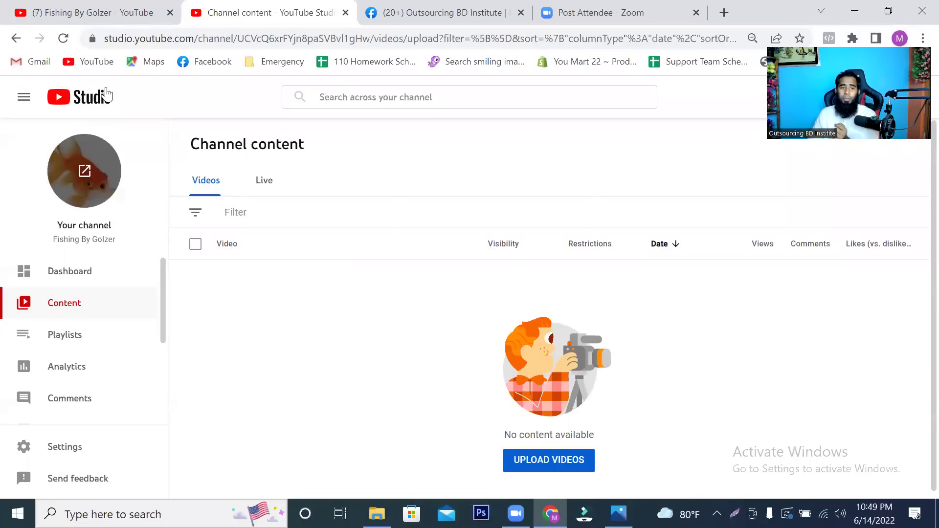
pyautogui.click(148, 17)
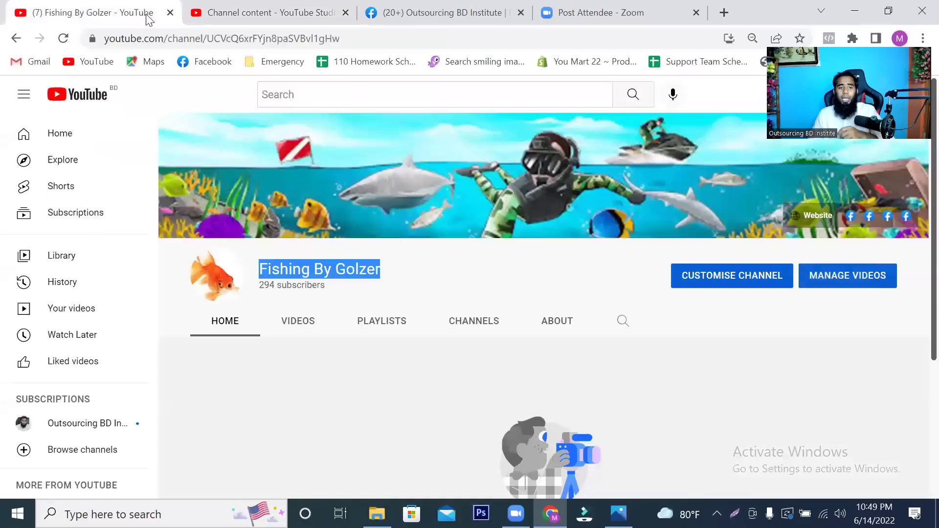
pyautogui.click(348, 93)
pyautogui.write('f')
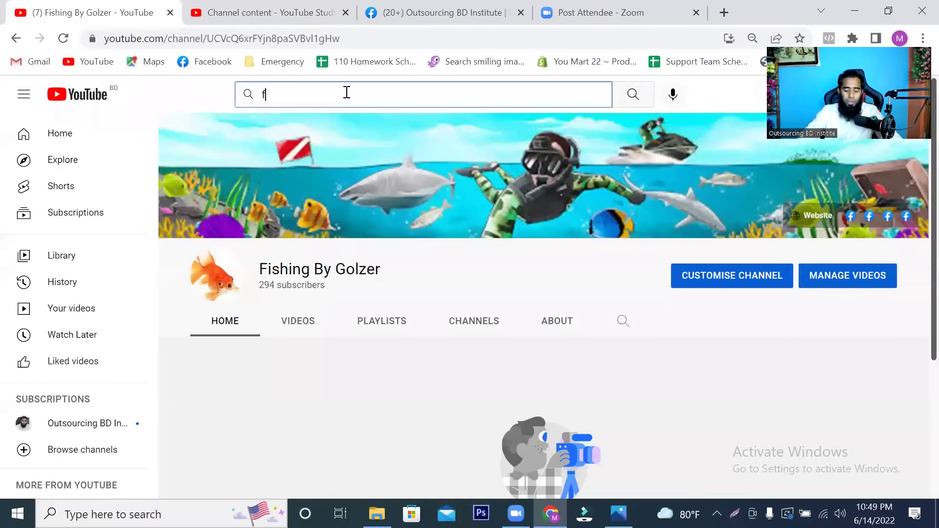
pyautogui.write('ishin')
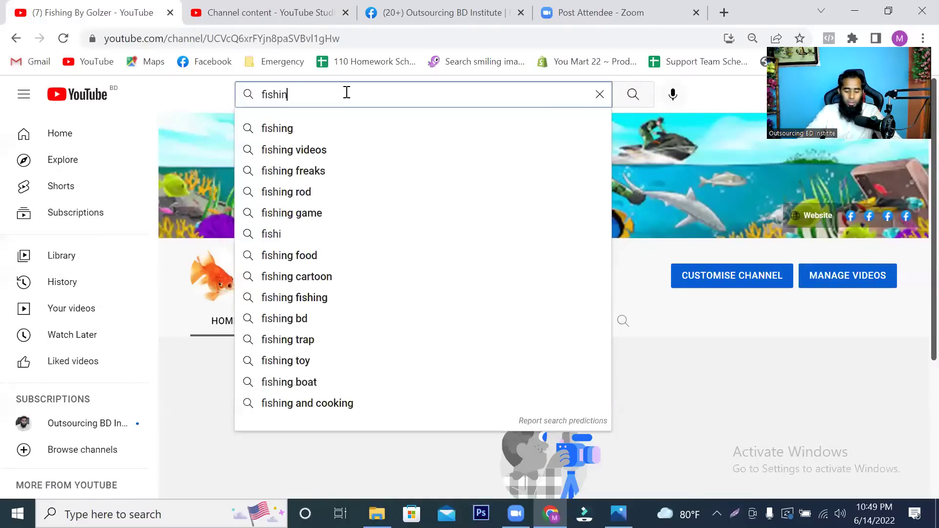
pyautogui.write('g video')
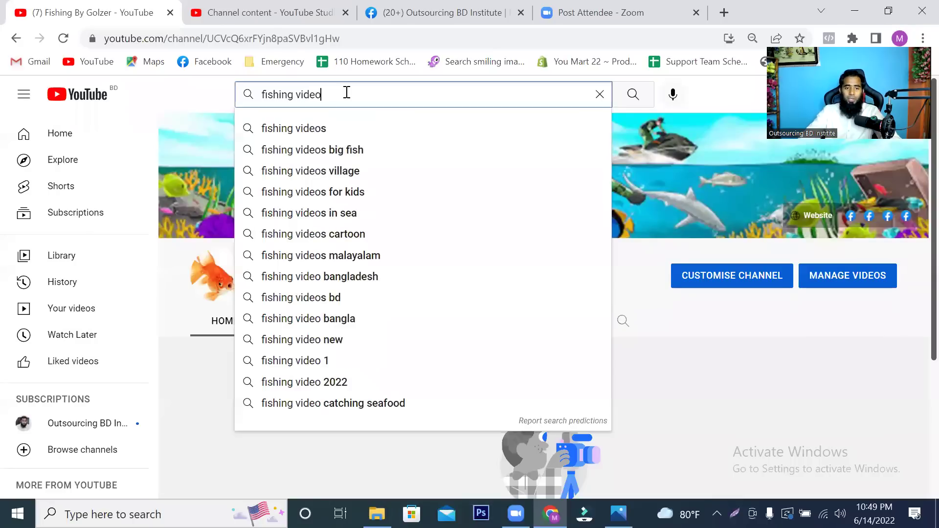
pyautogui.press('Return')
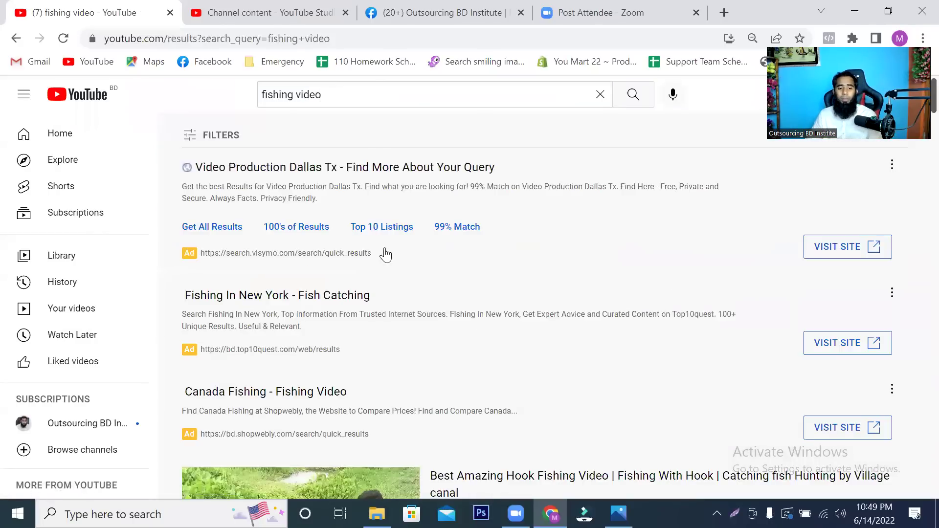
pyautogui.scroll(-5, 405, 250)
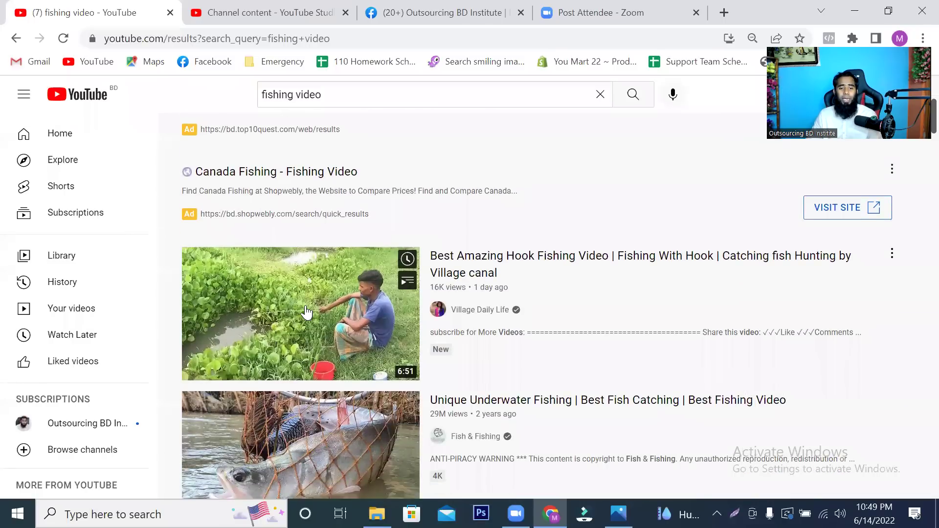
pyautogui.scroll(-5, 304, 316)
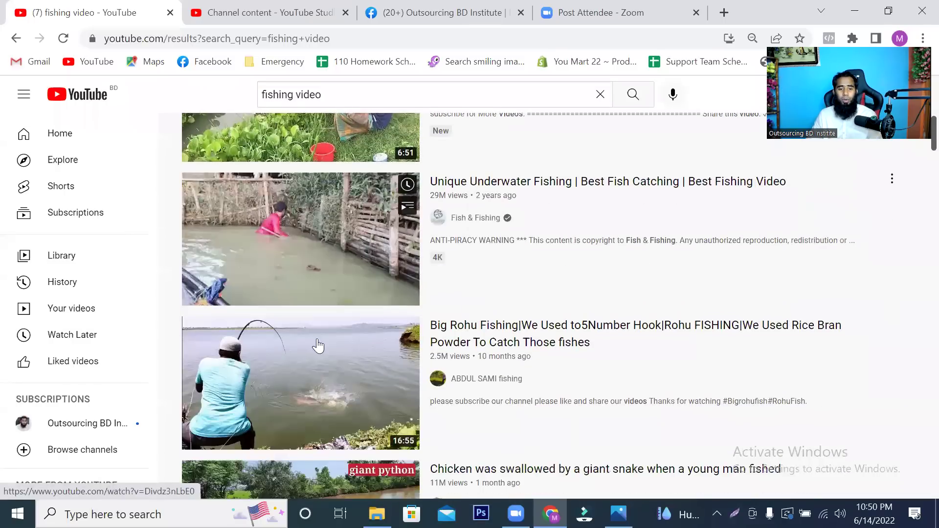
pyautogui.scroll(8, 328, 358)
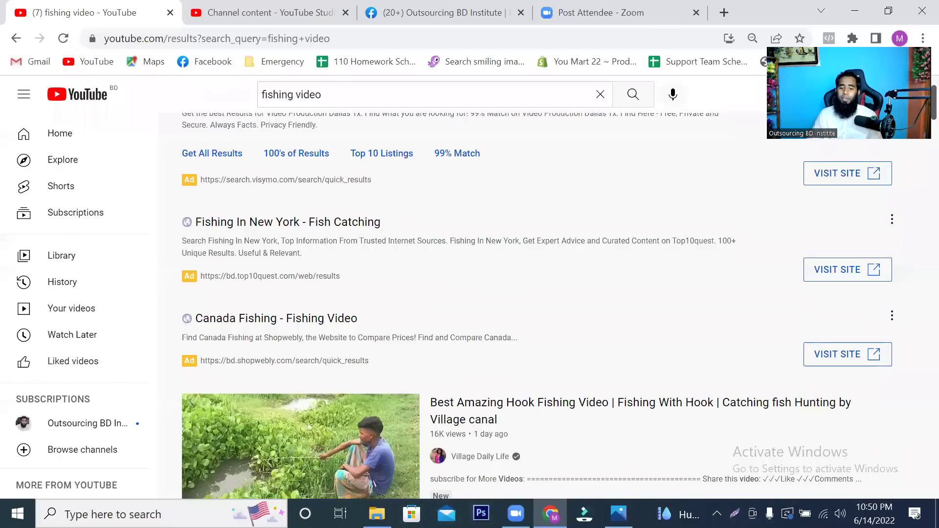
# Close the YouTube Channel Create 2022.jpg image in Photos and return to the Fish Video folder in File Explorer.
pyautogui.click(618, 514)
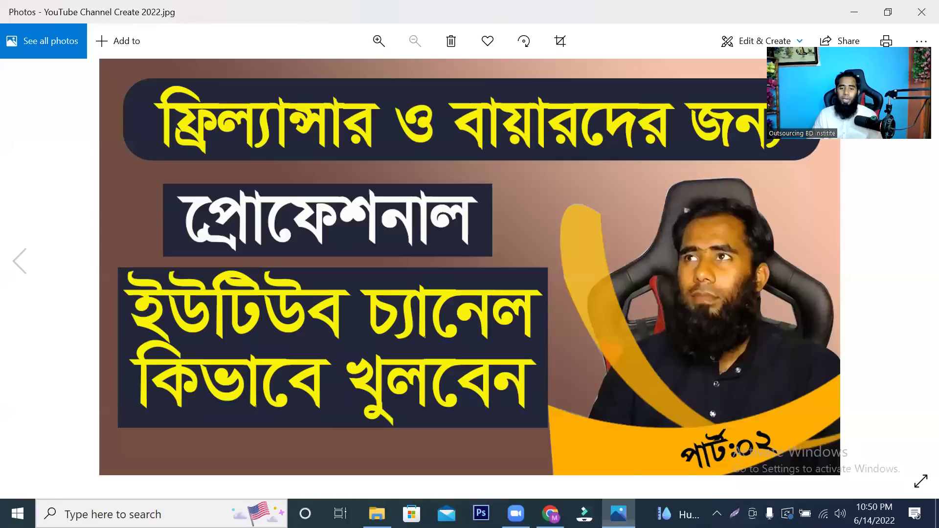
pyautogui.click(920, 7)
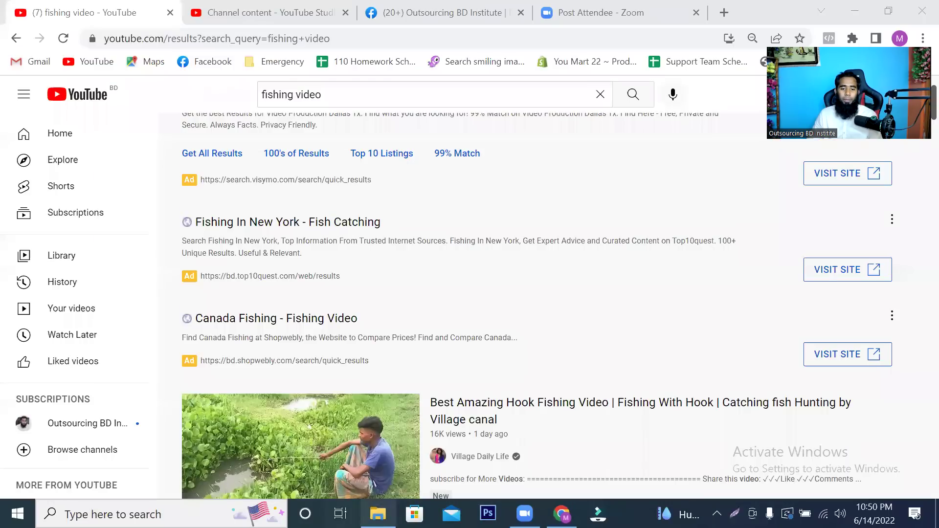
pyautogui.click(377, 514)
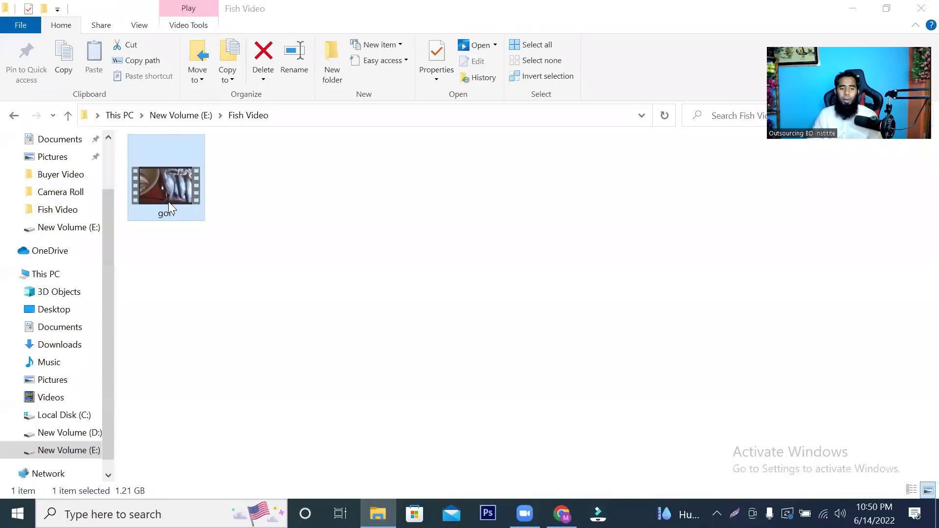
# Play gol1, skip ahead through the footage to just past the five-minute mark, and close the player.
pyautogui.doubleClick(168, 201)
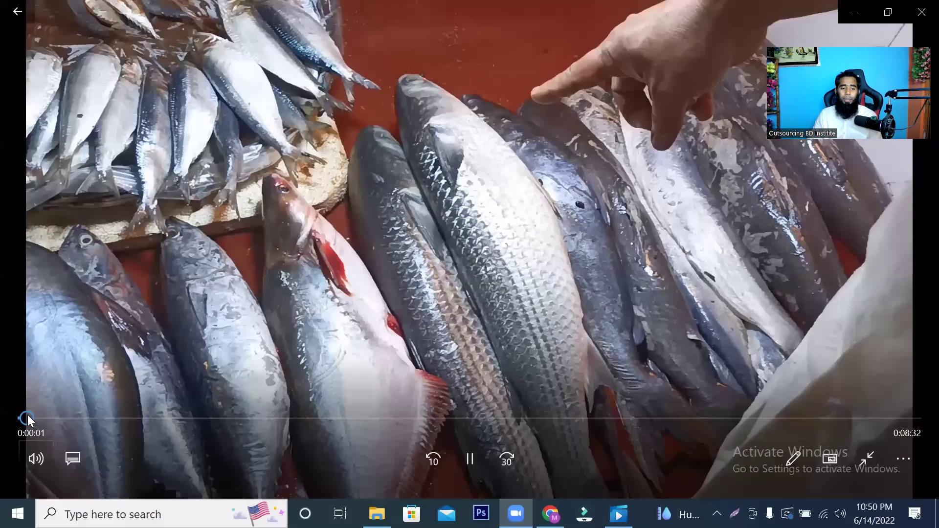
pyautogui.click(443, 418)
pyautogui.moveTo(419, 418); pyautogui.dragTo(538, 420)
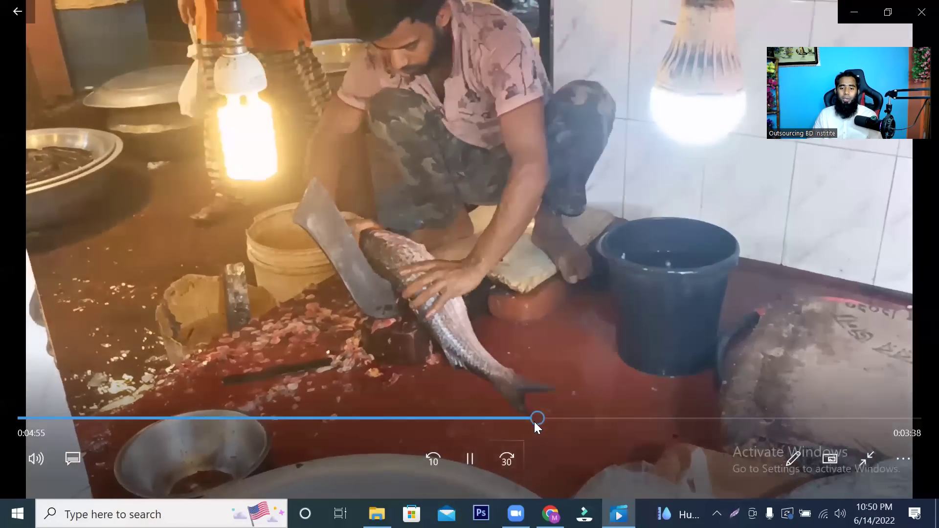
pyautogui.click(571, 418)
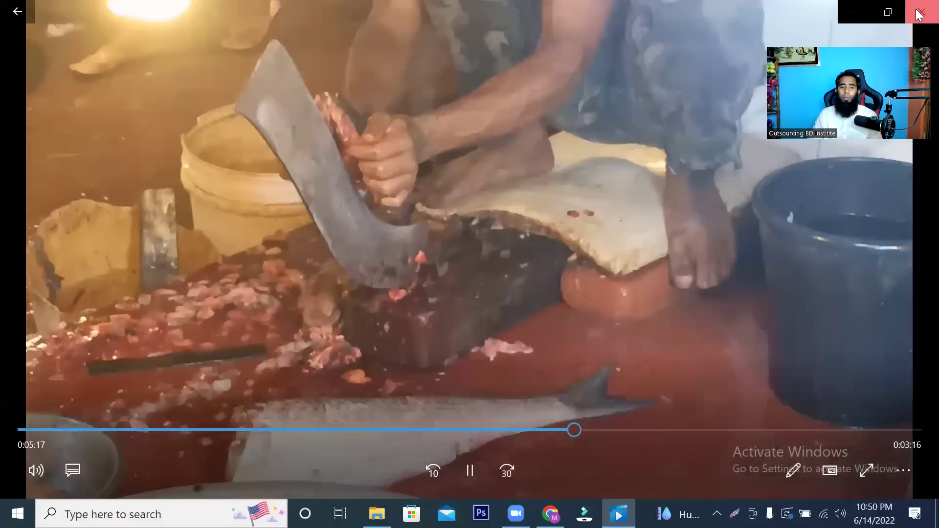
pyautogui.click(922, 12)
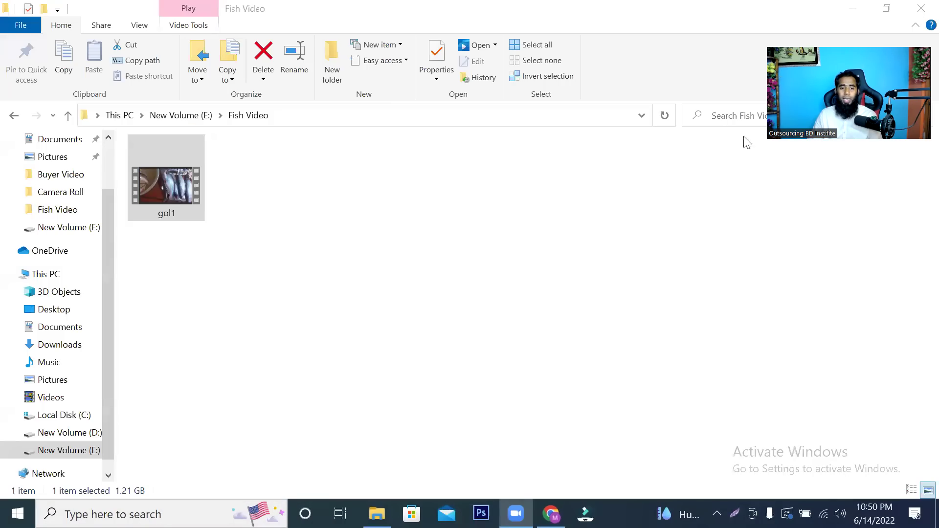
# Return to YouTube in Chrome and change the search to "fishing cutting".
pyautogui.click(567, 513)
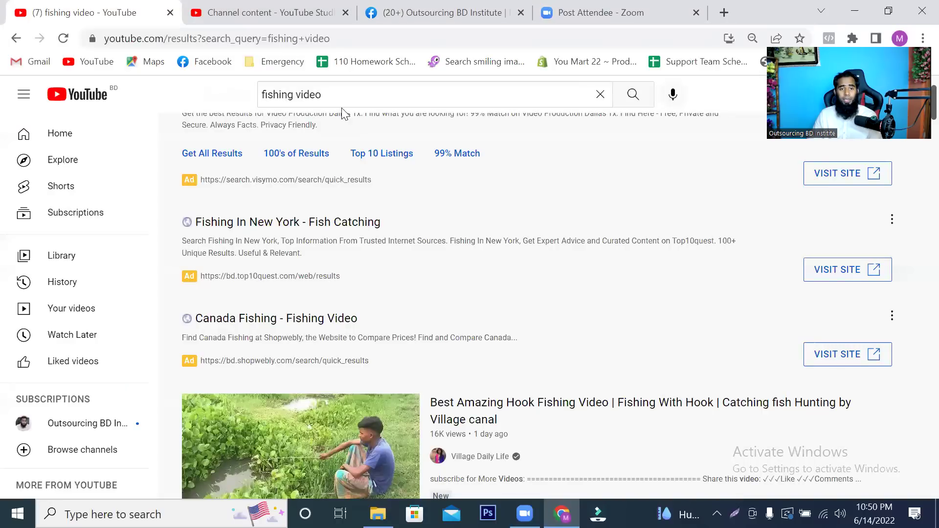
pyautogui.click(321, 94)
pyautogui.moveTo(321, 94); pyautogui.dragTo(304, 93)
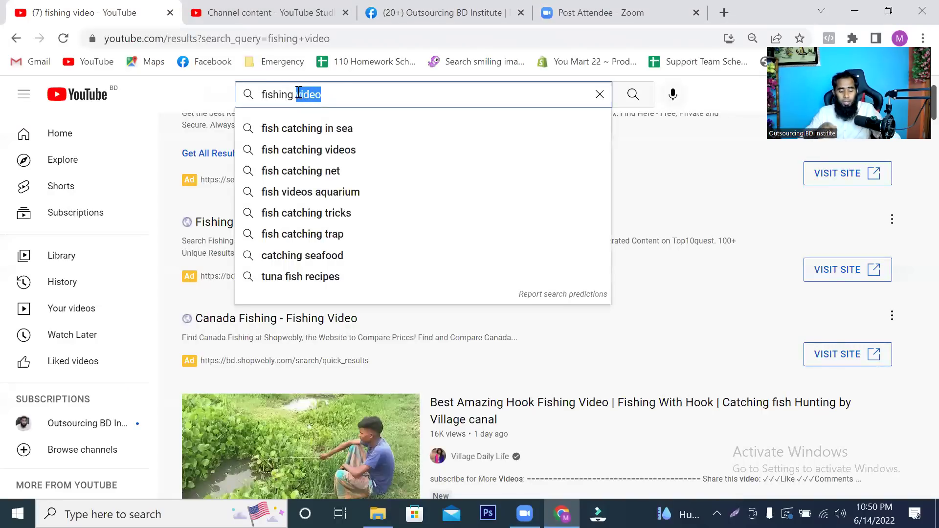
pyautogui.write('cutt')
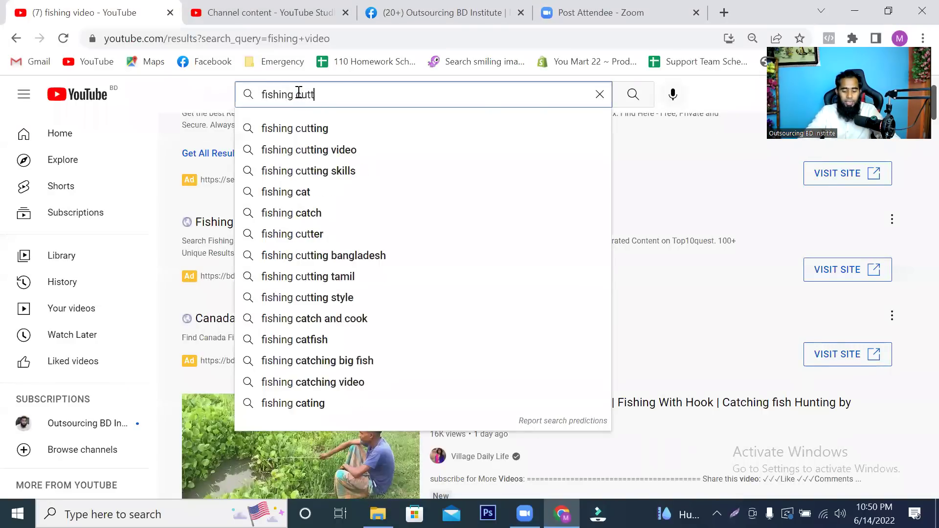
pyautogui.write('ing')
pyautogui.press('Return')
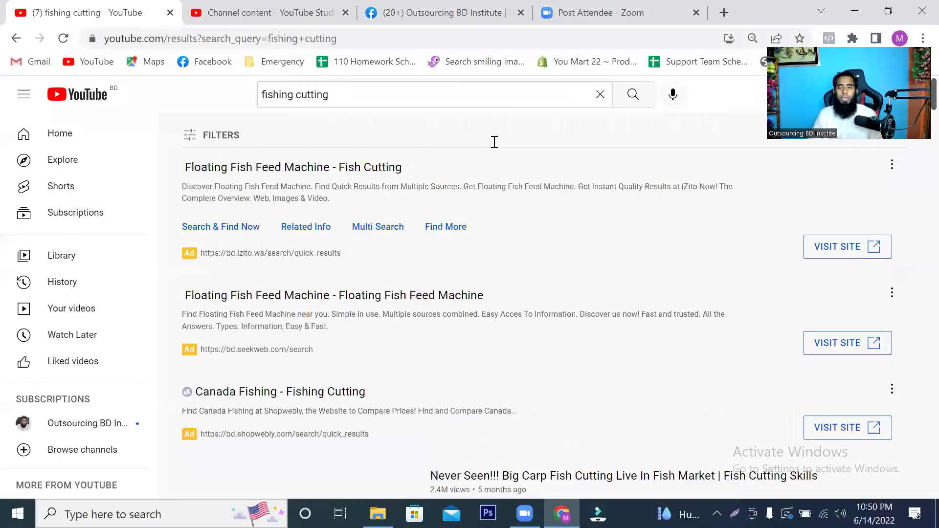
# Open the search result "Amazing Live Fish Cutting Skills in Fish Market 2019-Fastest Rui Fish Slicing" and pause playback.
pyautogui.scroll(-4, 615, 385)
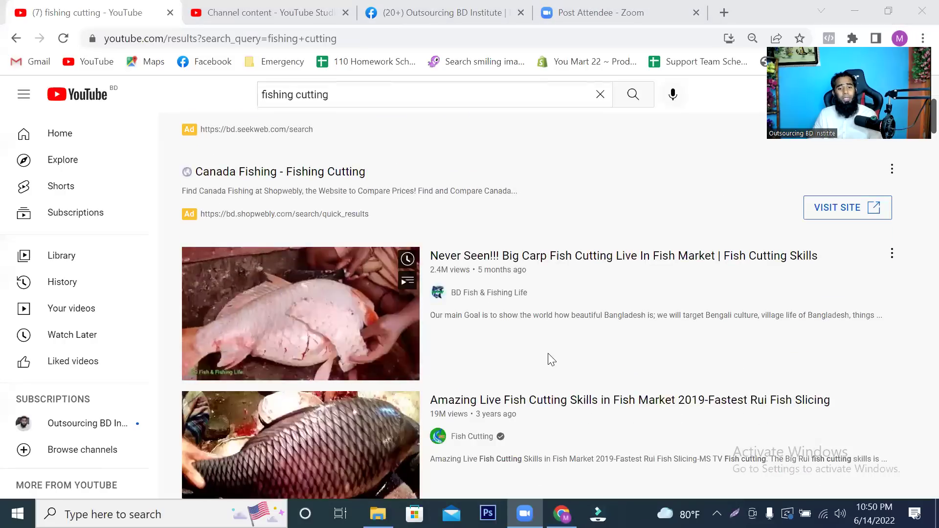
pyautogui.scroll(-1, 256, 318)
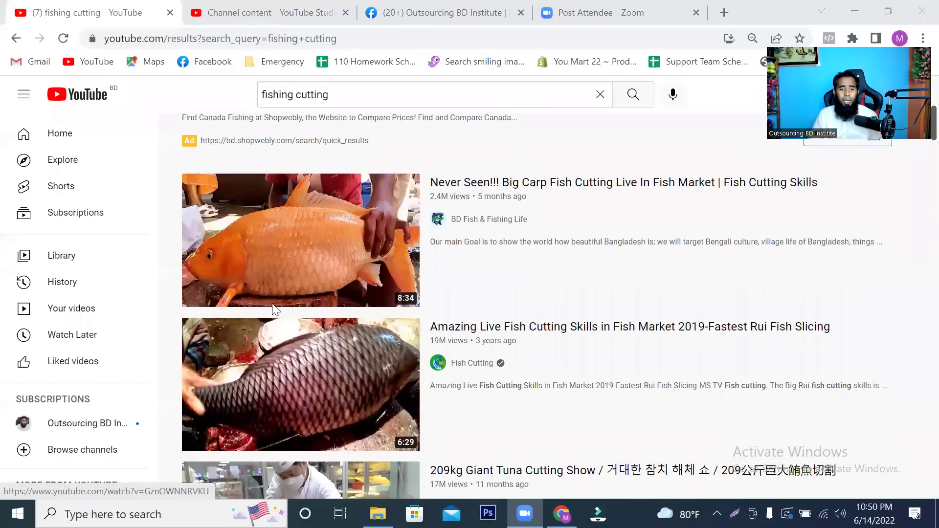
pyautogui.scroll(-3, 343, 237)
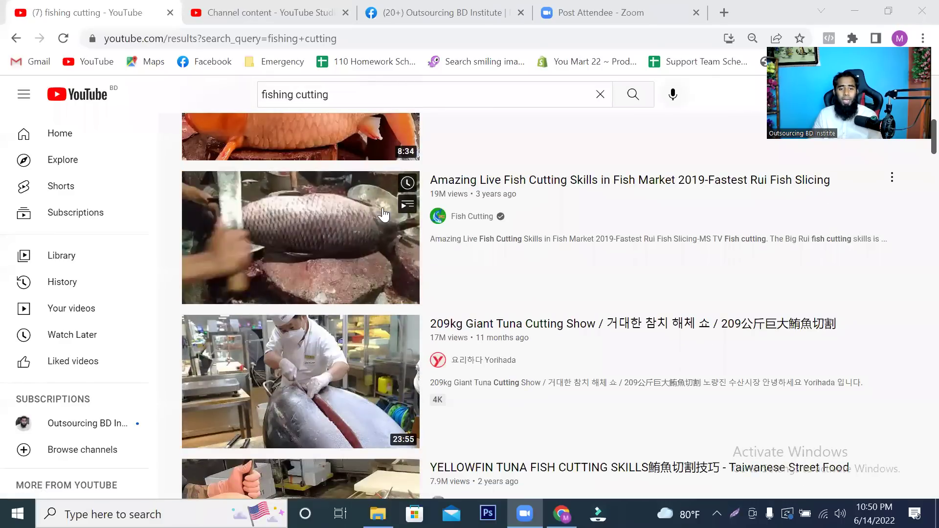
pyautogui.click(355, 229)
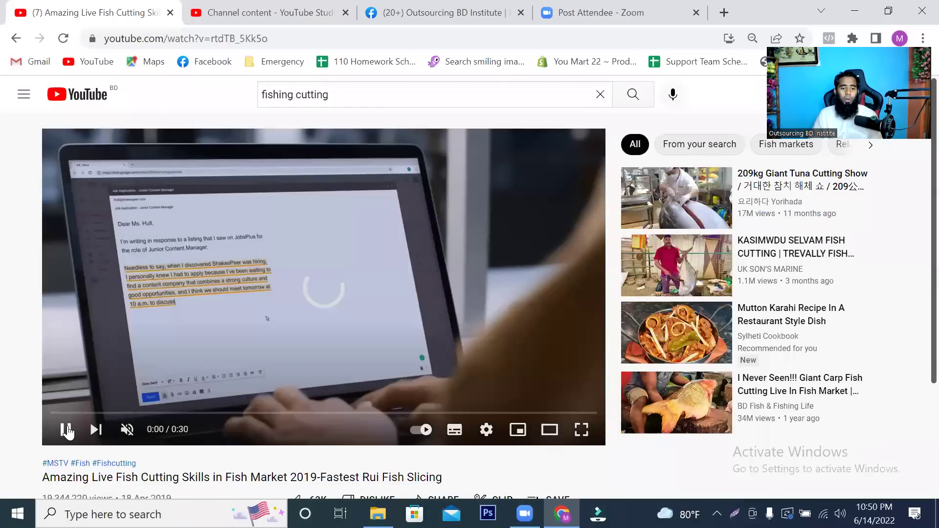
pyautogui.click(67, 431)
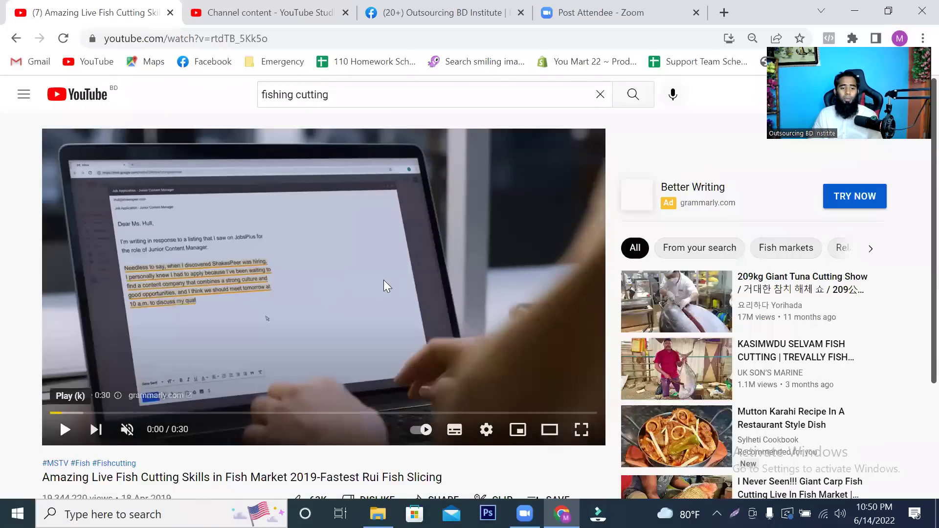
# Copy "Live Fish Cutting Skills in Fish Market 2019-Fastest Rui Fish Slicing" from the video's title.
pyautogui.scroll(-4, 384, 280)
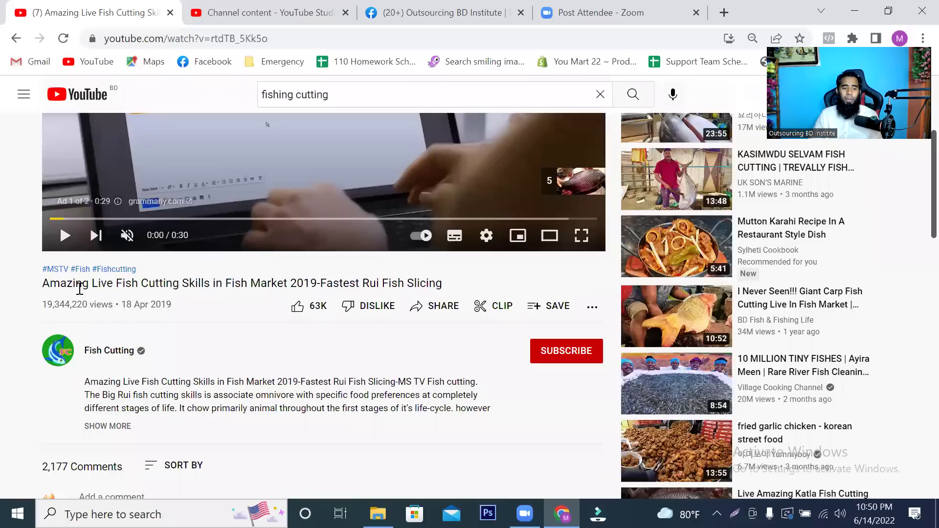
pyautogui.moveTo(93, 283); pyautogui.dragTo(456, 282)
pyautogui.hotkey('ctrl', 'c')
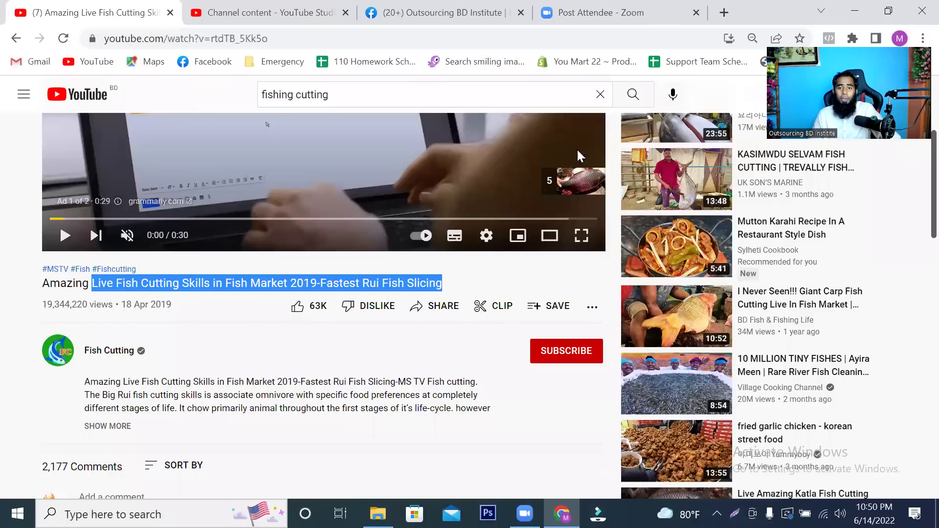
# Paste the copied title into a new tab's address bar and change its year to 2022.
pyautogui.click(722, 15)
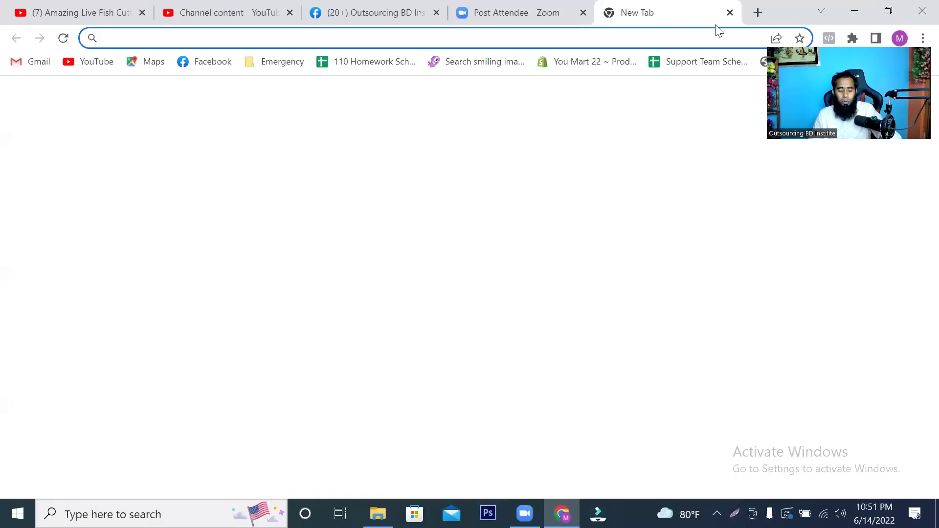
pyautogui.hotkey('ctrl', 'v')
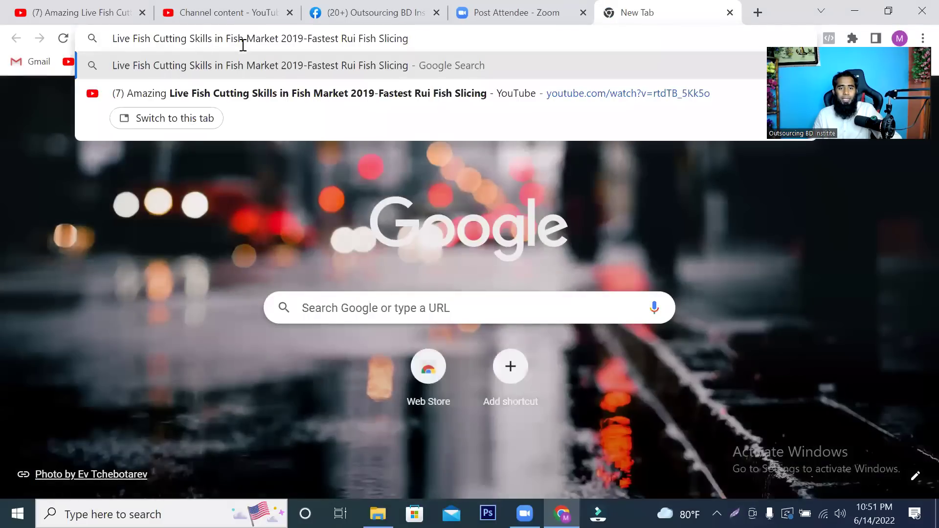
pyautogui.click(304, 38)
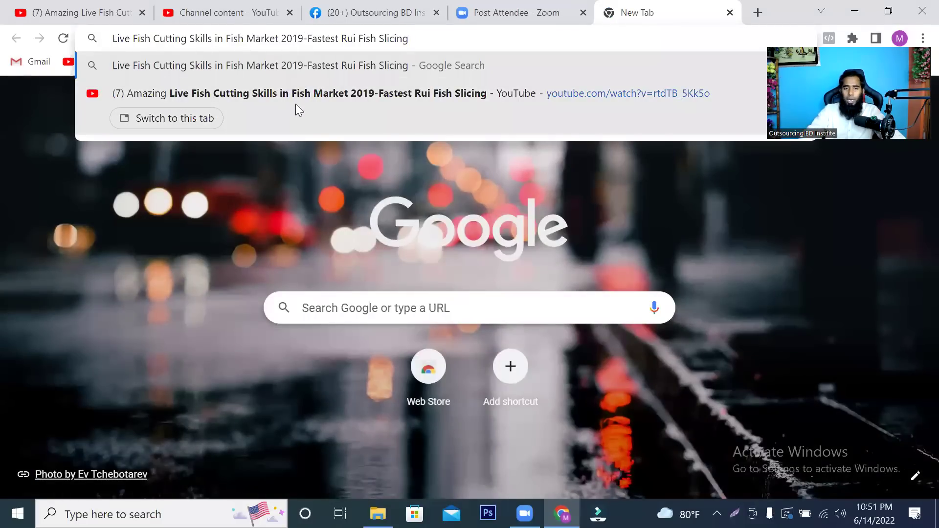
pyautogui.press('BackSpace')
pyautogui.press('BackSpace')
pyautogui.write('22')
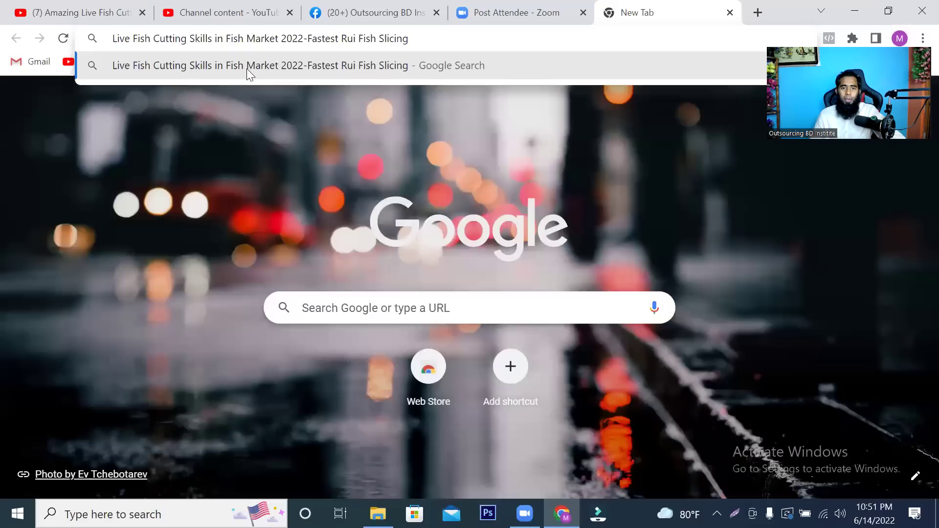
# Replace "Rui Fish" with "Kosla" in the pasted title and copy the whole edited title.
pyautogui.moveTo(378, 43); pyautogui.dragTo(344, 38)
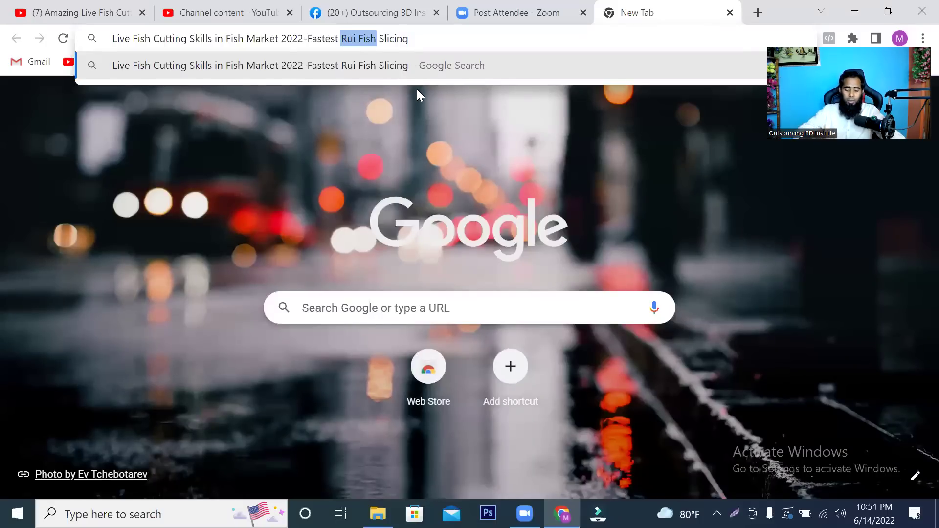
pyautogui.write('Kosla')
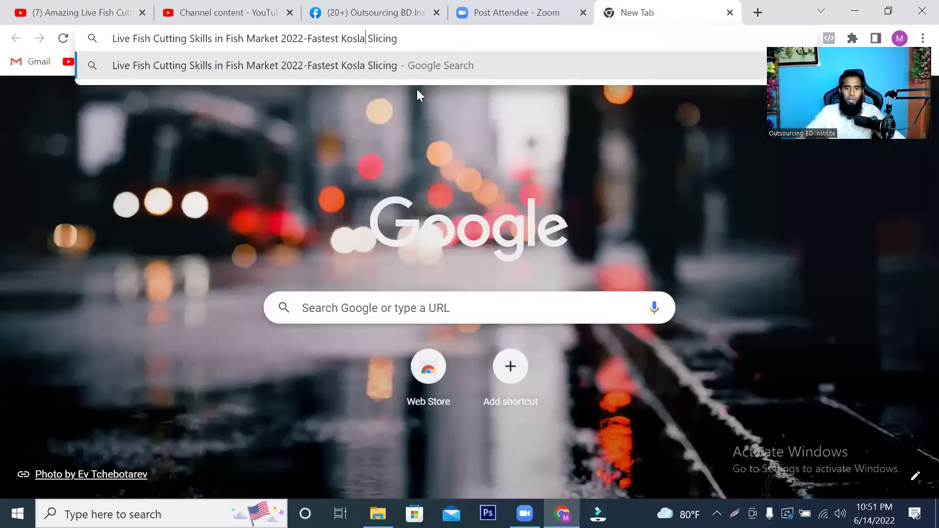
pyautogui.click(420, 37)
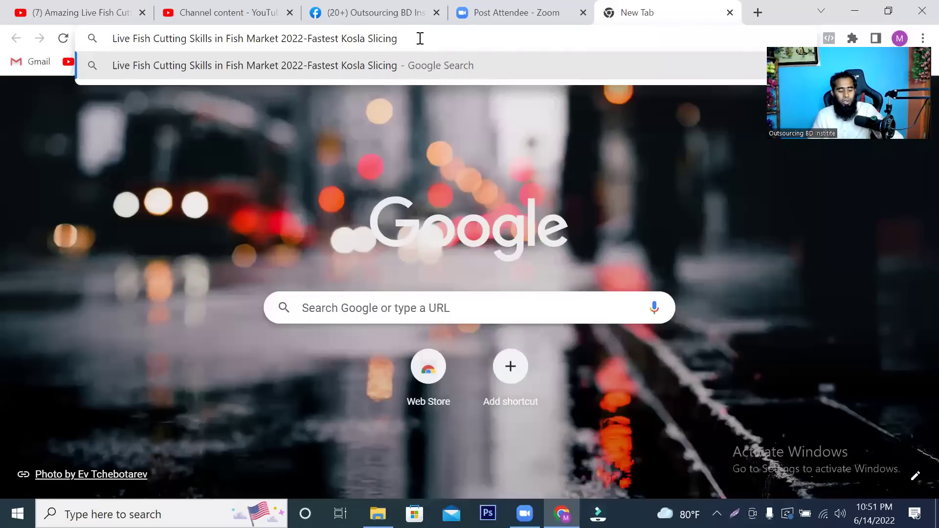
pyautogui.hotkey('ctrl', 'a')
pyautogui.hotkey('ctrl', 'c')
pyautogui.click(398, 151)
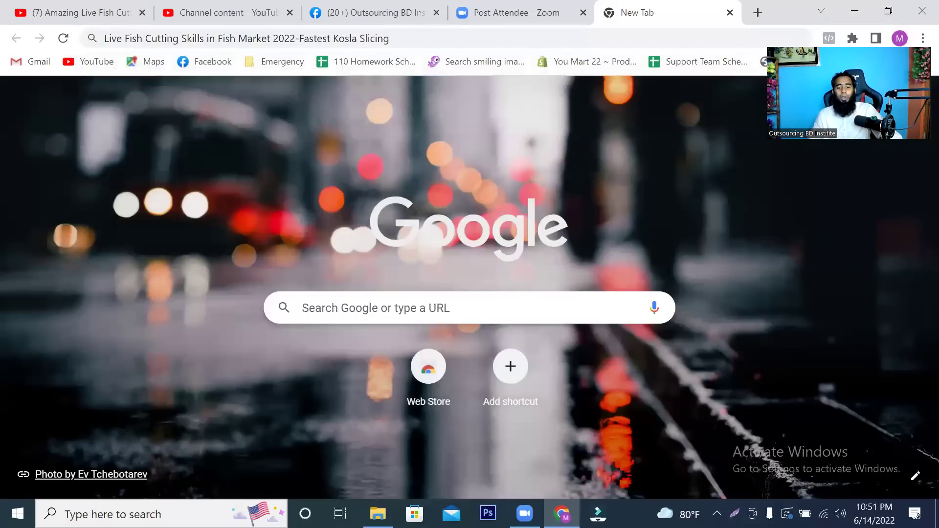
# Switch to the Fish Video folder in File Explorer and deselect the gol1 file.
pyautogui.click(377, 514)
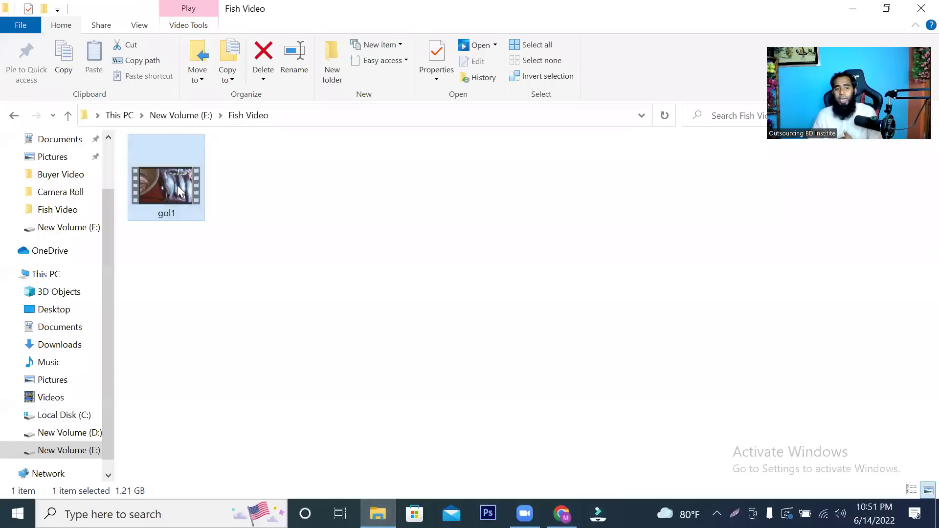
pyautogui.click(319, 245)
pyautogui.press('Print')
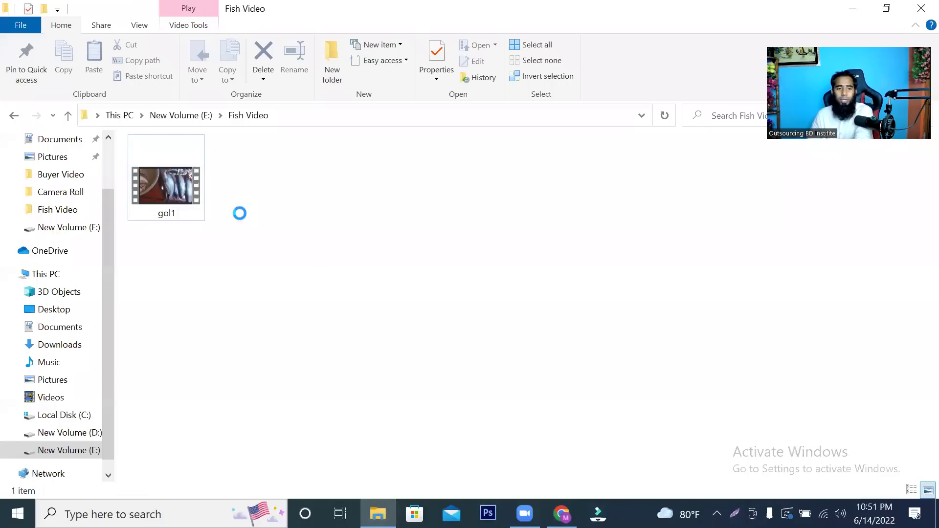
pyautogui.moveTo(119, 145); pyautogui.dragTo(257, 253)
pyautogui.rightClick(380, 192)
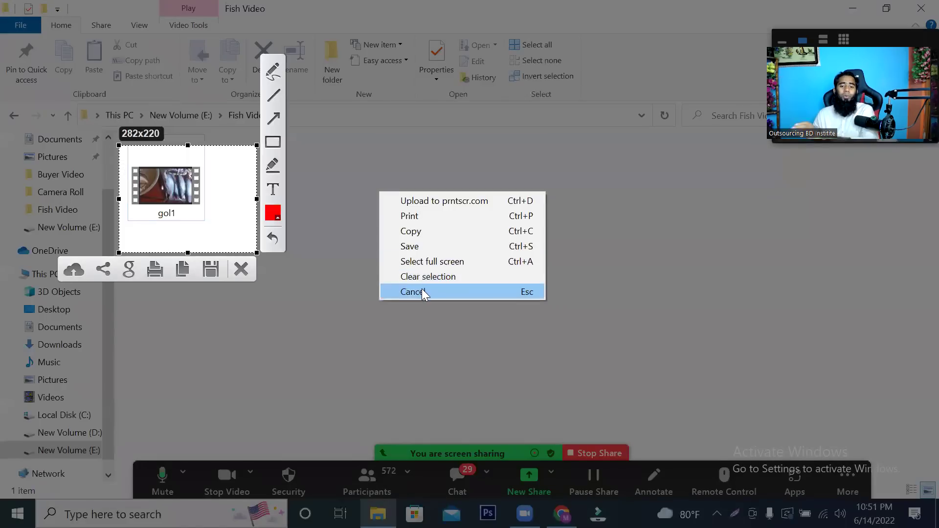
pyautogui.click(423, 291)
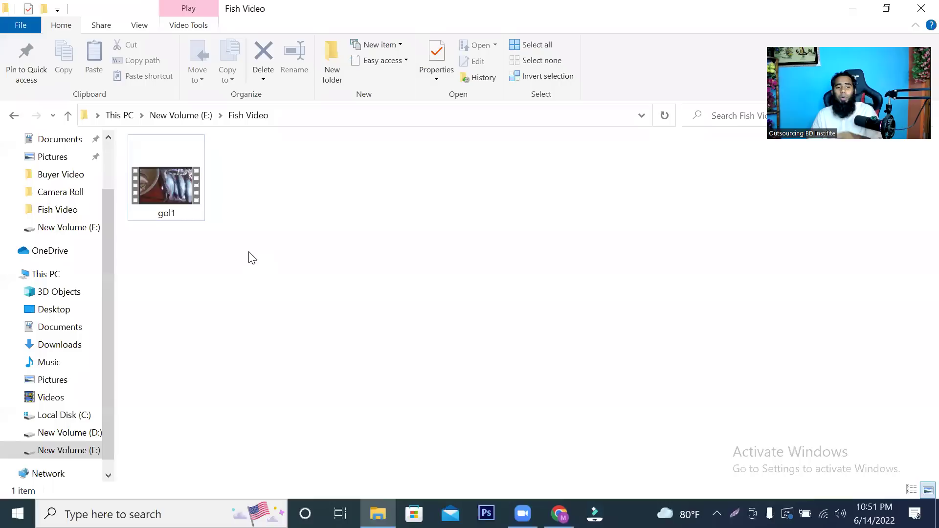
# Rename the gol1 video file as "Live Fish Cutting Skills in Fish Market 2022-Fastest Kosla Slicing".
pyautogui.click(172, 188)
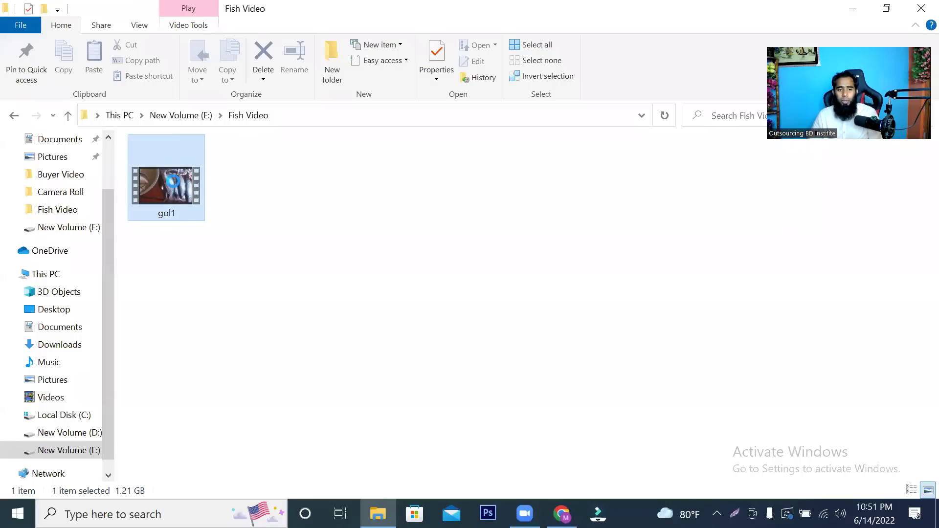
pyautogui.rightClick(173, 182)
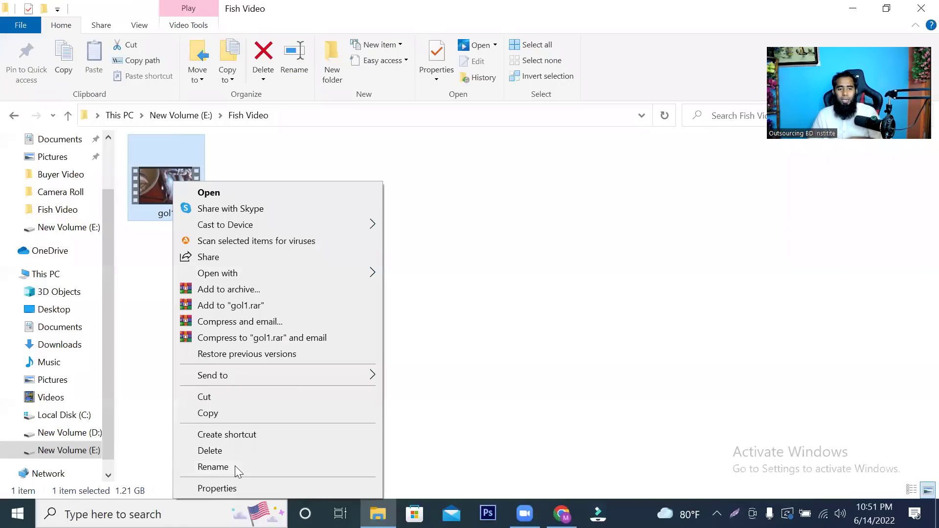
pyautogui.click(235, 466)
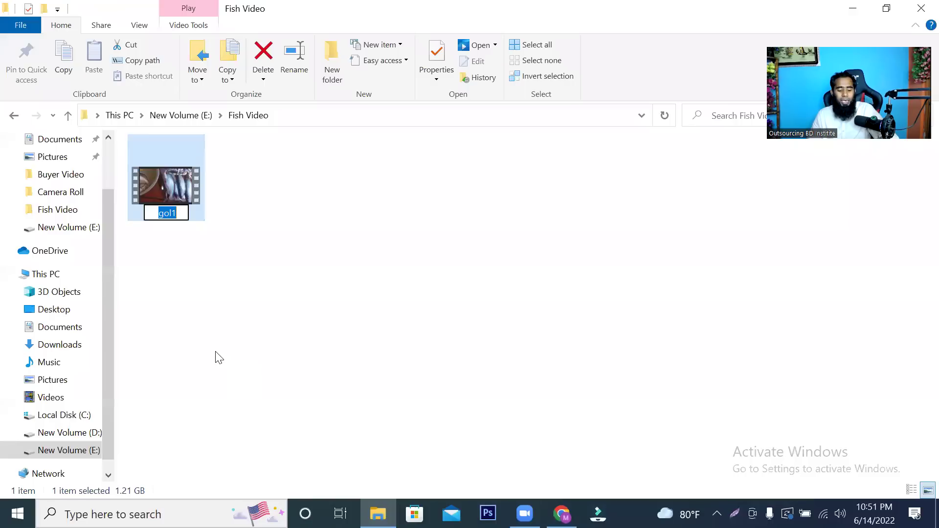
pyautogui.hotkey('ctrl', 'v')
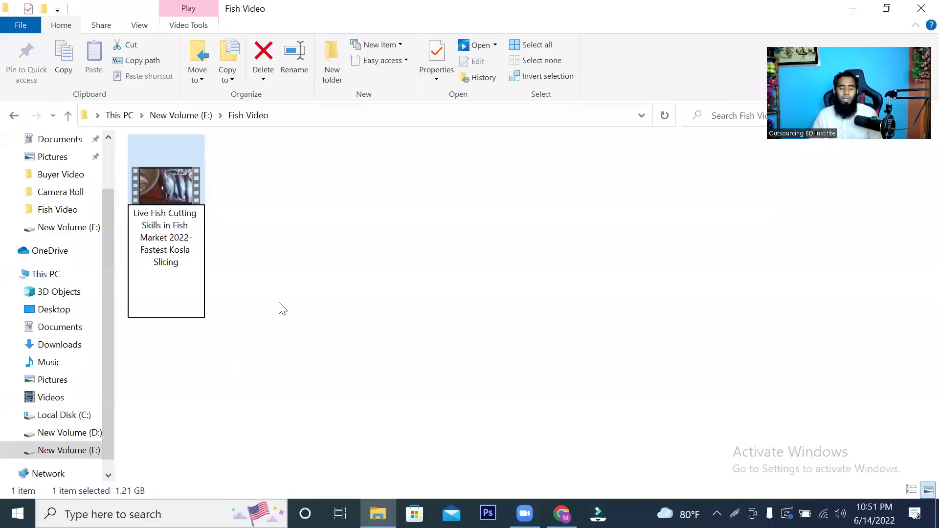
pyautogui.click(264, 303)
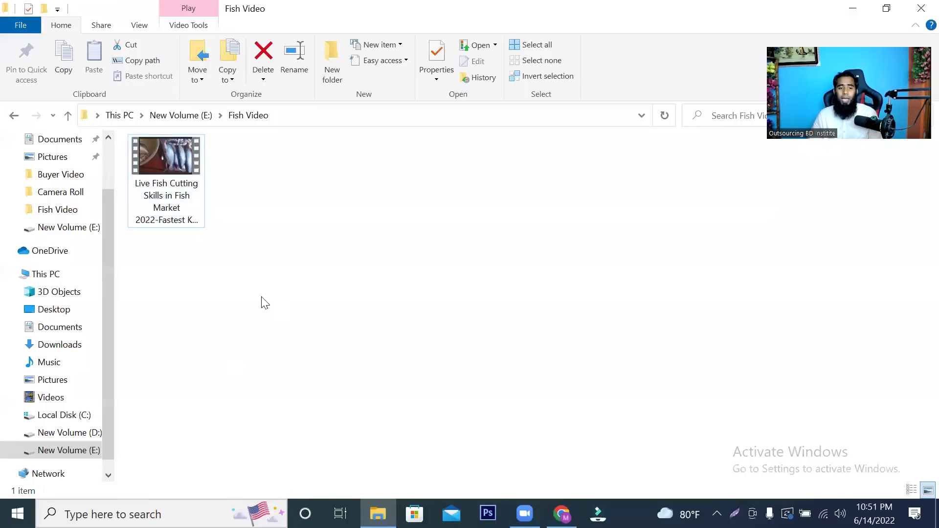
pyautogui.click(177, 198)
pyautogui.rightClick(177, 195)
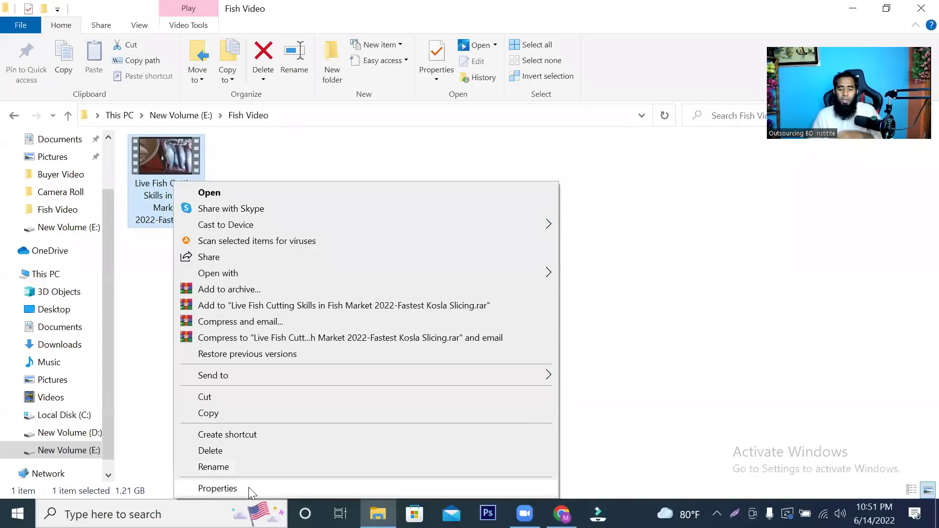
pyautogui.press('Print')
pyautogui.moveTo(99, 103)
pyautogui.mouseDown()
pyautogui.moveTo(693, 527)
pyautogui.moveTo(694, 496)
pyautogui.mouseUp()
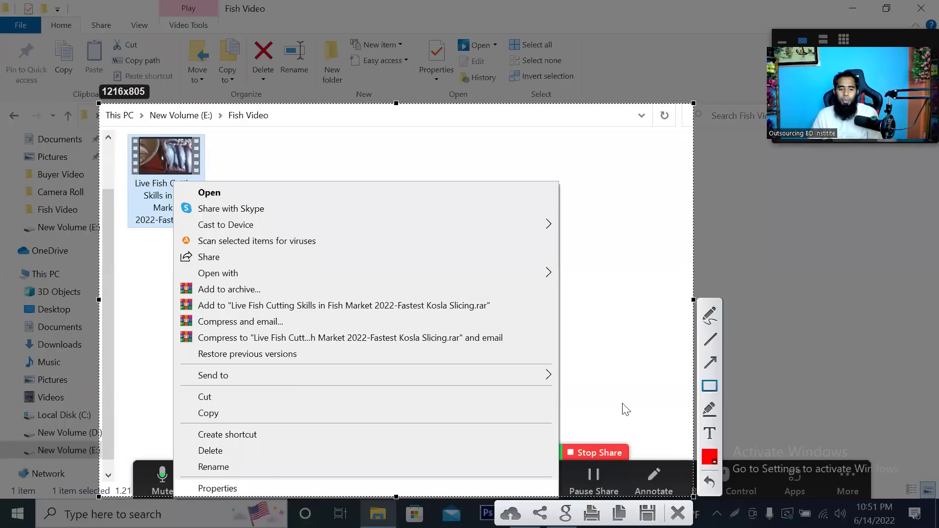
pyautogui.moveTo(188, 474); pyautogui.dragTo(348, 500)
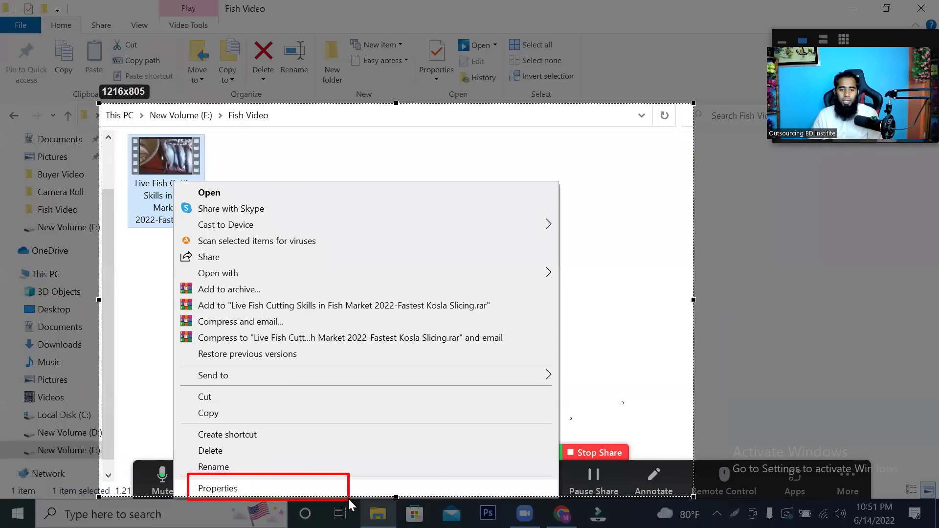
pyautogui.rightClick(370, 390)
pyautogui.click(404, 489)
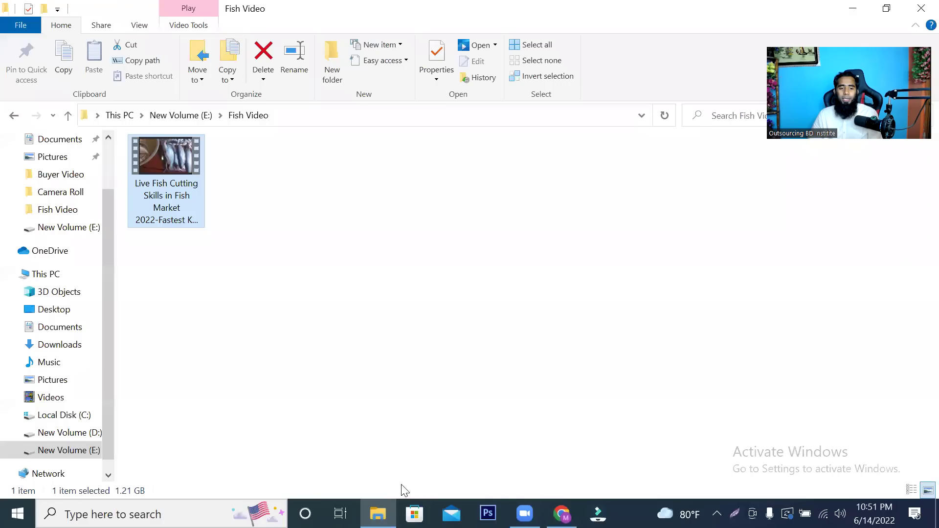
# Open the properties of the renamed fish cutting video file.
pyautogui.rightClick(153, 168)
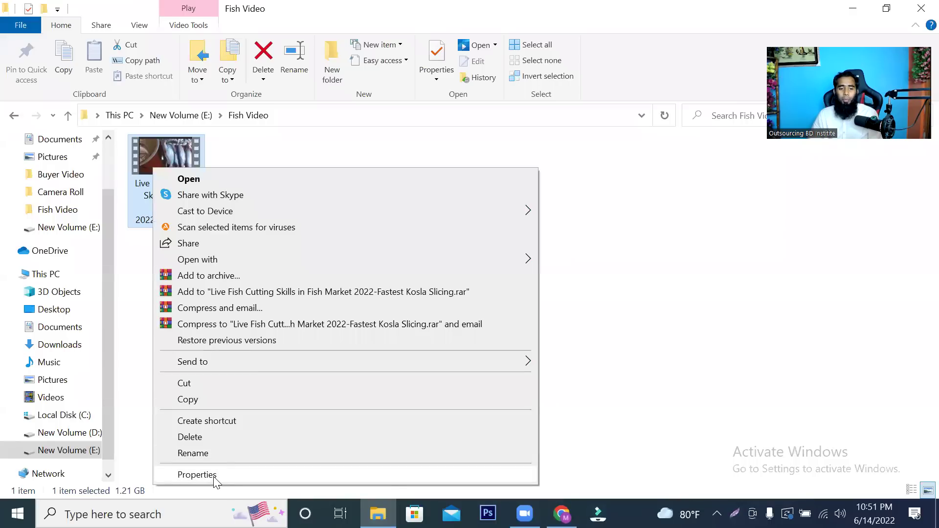
pyautogui.click(215, 476)
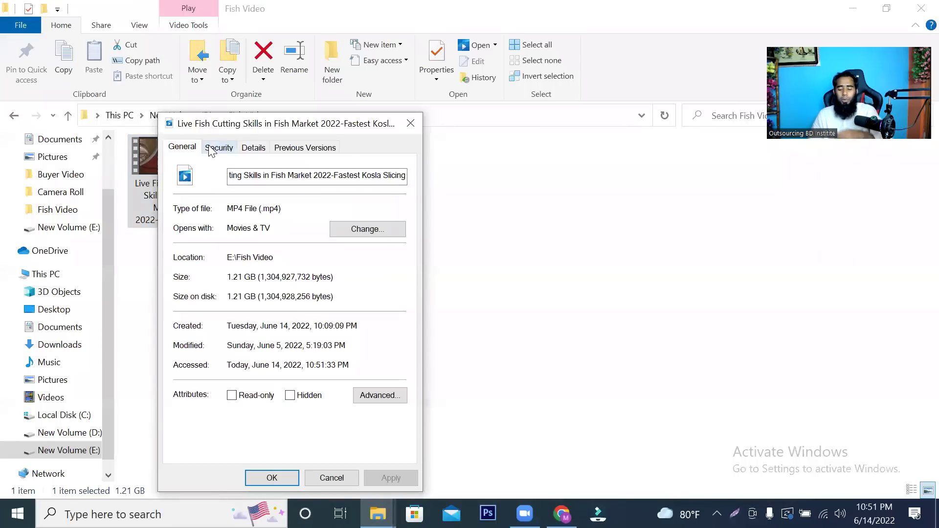
pyautogui.press('Print')
pyautogui.moveTo(134, 101); pyautogui.dragTo(465, 428)
pyautogui.click(481, 317)
pyautogui.moveTo(163, 137)
pyautogui.mouseDown()
pyautogui.moveTo(219, 152)
pyautogui.moveTo(342, 157)
pyautogui.mouseUp()
pyautogui.rightClick(323, 153)
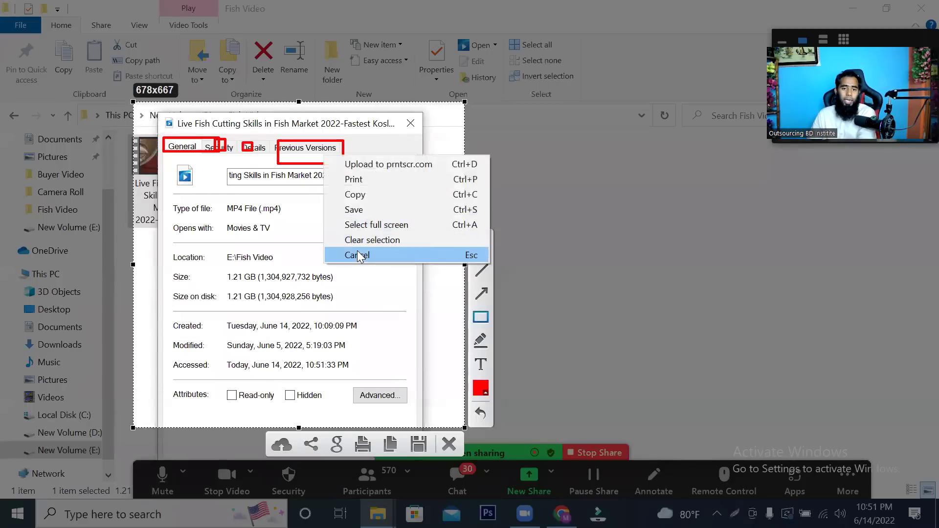
pyautogui.click(362, 254)
# Set the Title in the video's file details to "Live Fish Cutting Skills in Fish Market 2022-Fastest Kosla Slicing".
pyautogui.click(260, 149)
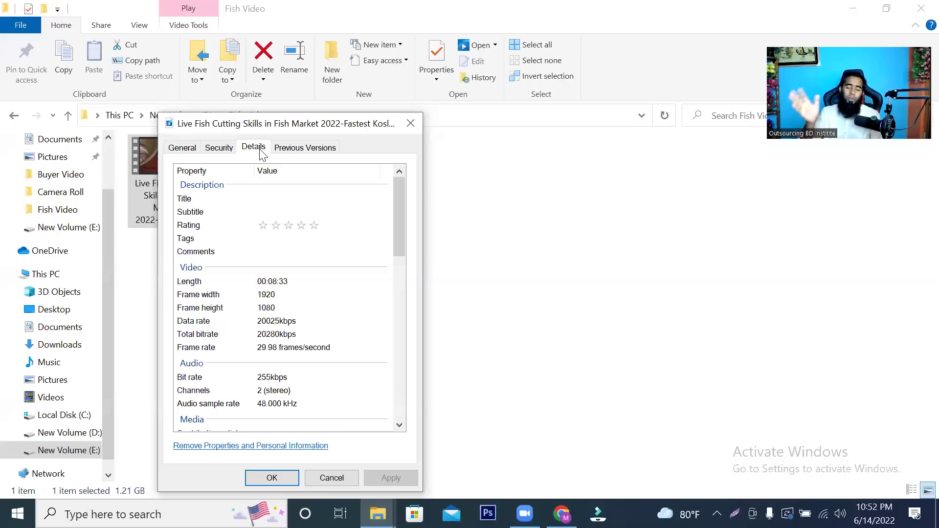
pyautogui.click(182, 201)
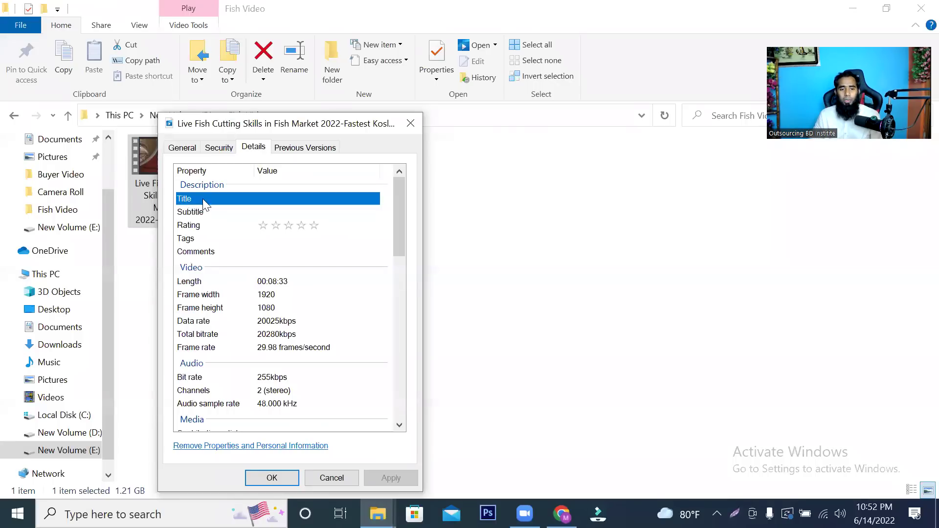
pyautogui.click(259, 199)
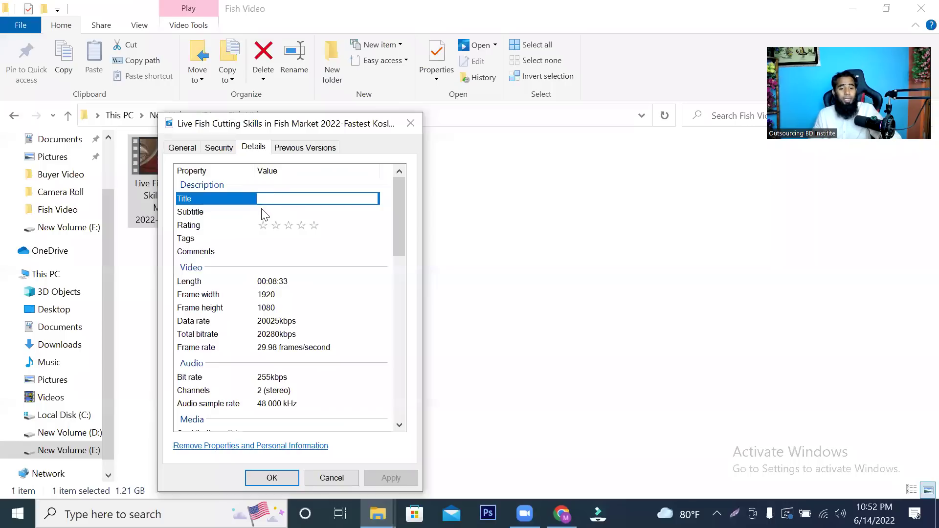
pyautogui.hotkey('ctrl', 'v')
# Set the Subtitle detail to "Live Fish Cutting Skills in Fish Market 2022-Fastest Kosla Slicing".
pyautogui.click(198, 212)
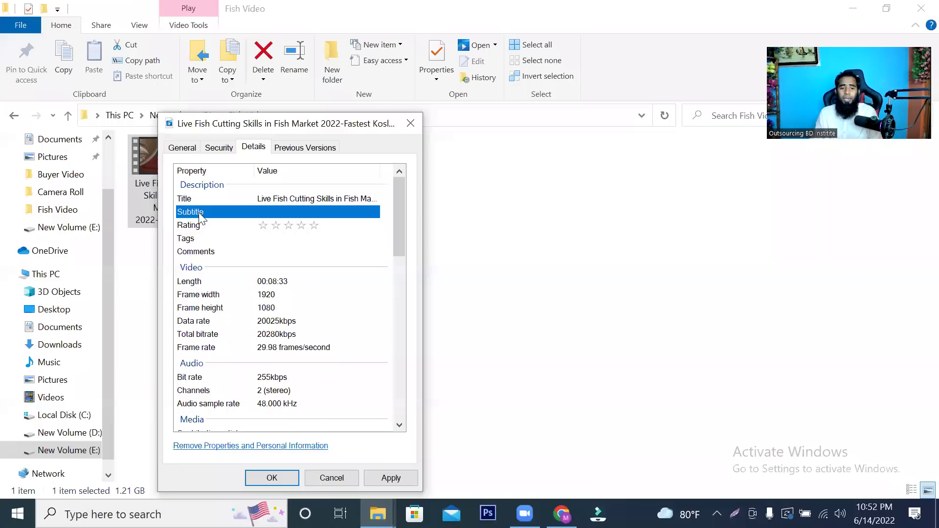
pyautogui.click(313, 211)
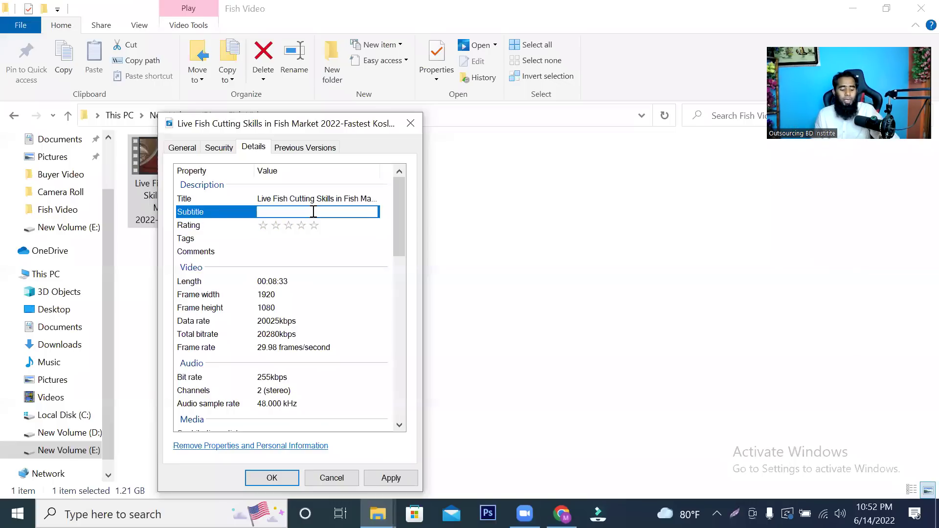
pyautogui.write('Live Fish Cutting Skills in Fish Market 2022-Fastest Kosla Skills')
pyautogui.press('Escape')
pyautogui.click(304, 211)
pyautogui.write('Live Fish Cutting Skills in Fish Market 2022-Fastest Kosla Skills')
pyautogui.press('Return')
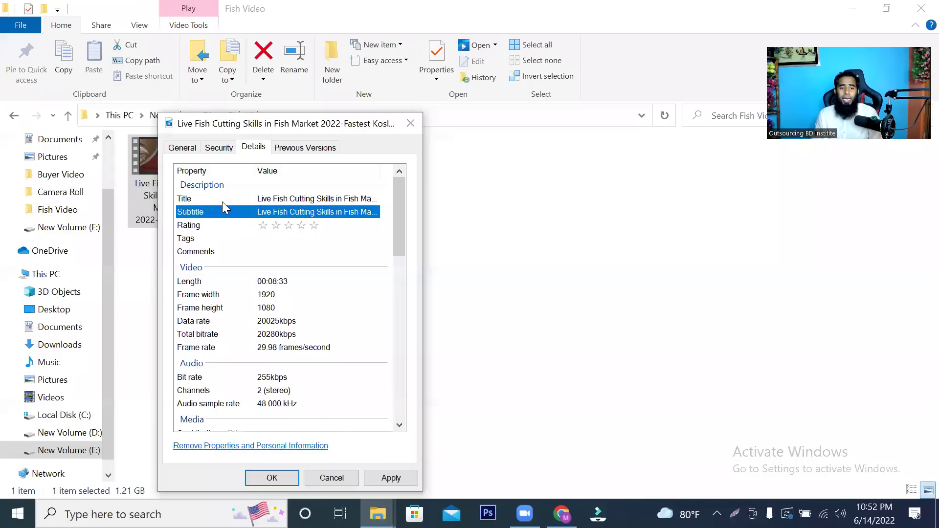
# Check the full text of the video's Title and Subtitle details.
pyautogui.click(225, 199)
pyautogui.click(325, 199)
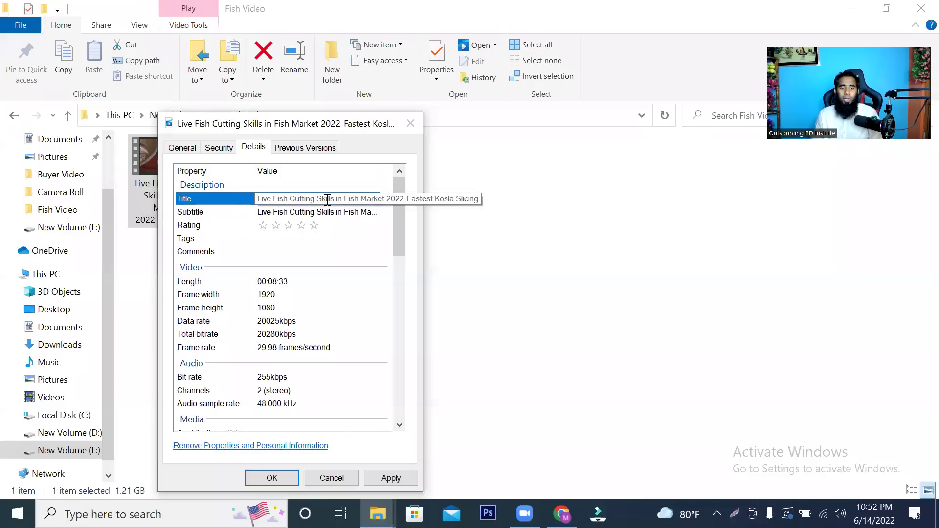
pyautogui.press('Escape')
pyautogui.click(225, 210)
pyautogui.click(286, 211)
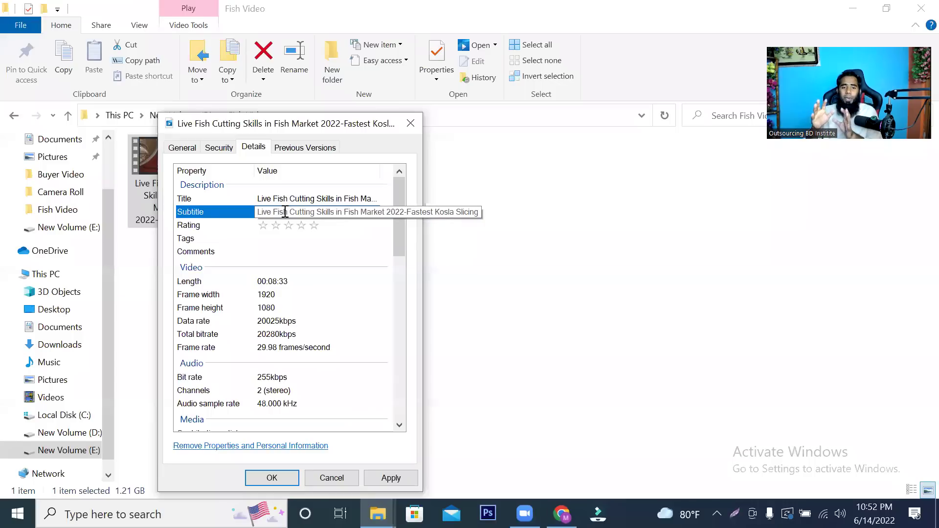
# Give the video a five-star rating and set its Tags detail to "fishing, Fish cutting" plus the channel name.
pyautogui.click(304, 226)
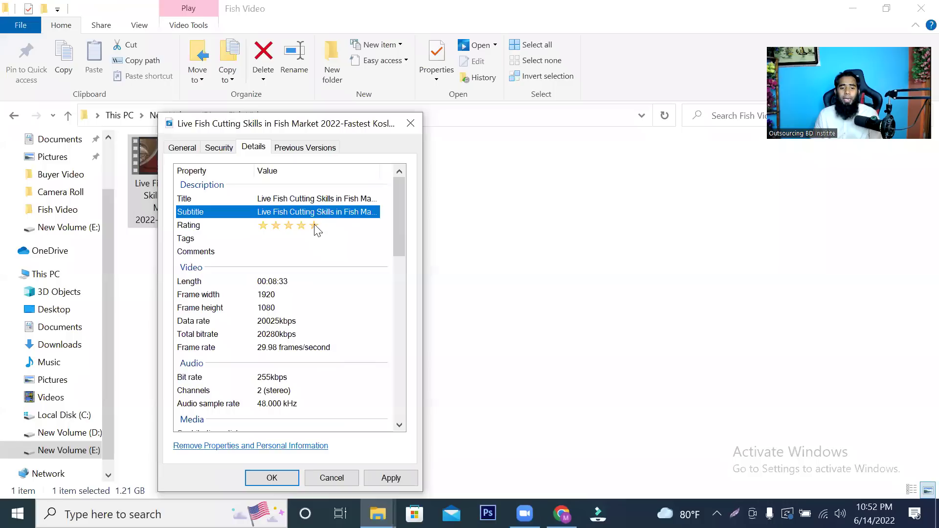
pyautogui.click(315, 227)
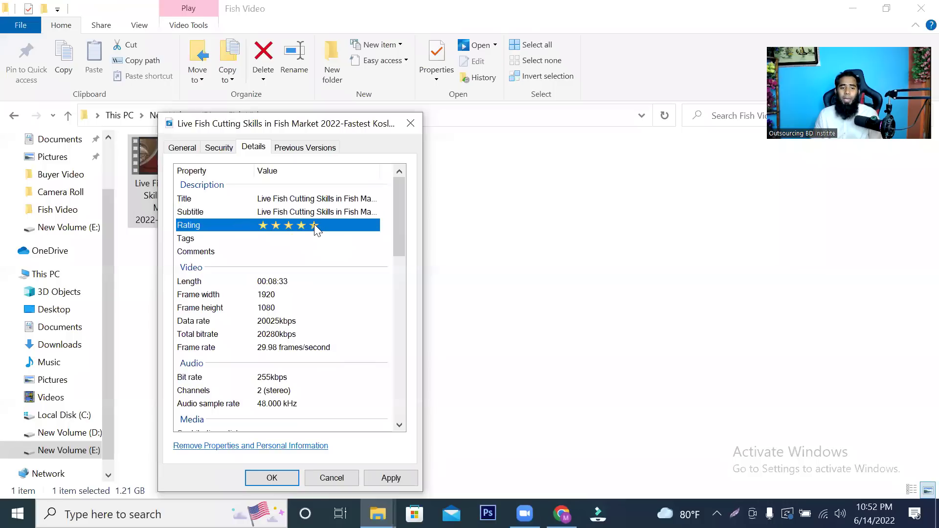
pyautogui.click(186, 239)
pyautogui.click(293, 239)
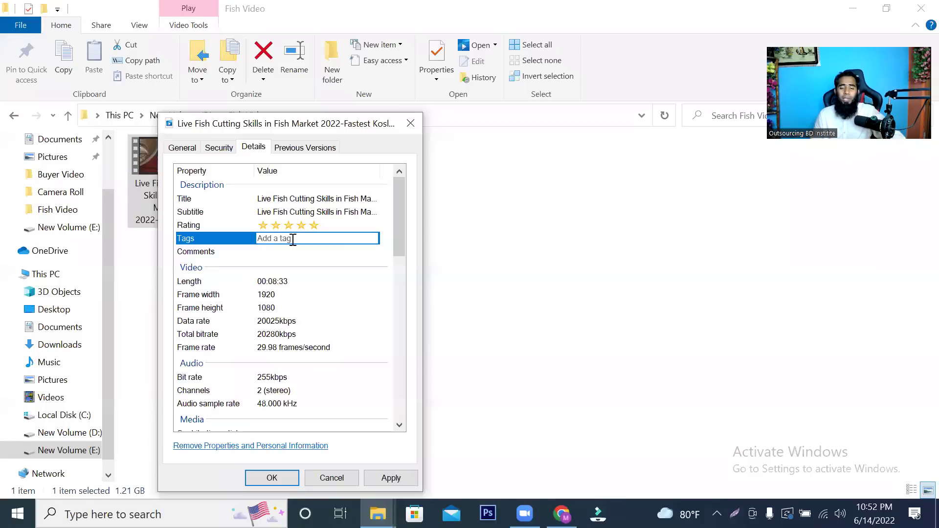
pyautogui.write('fishing')
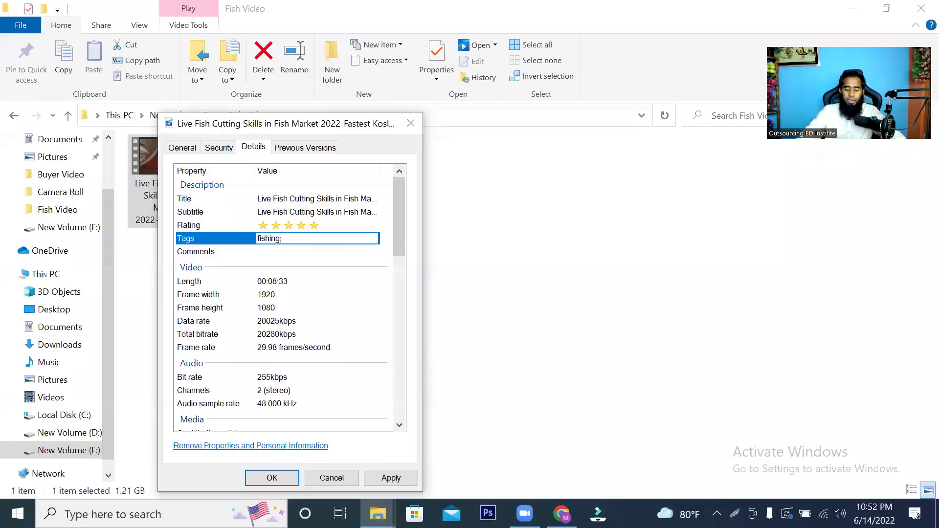
pyautogui.write(', Fish cutting')
pyautogui.press('BackSpace')
pyautogui.press('BackSpace')
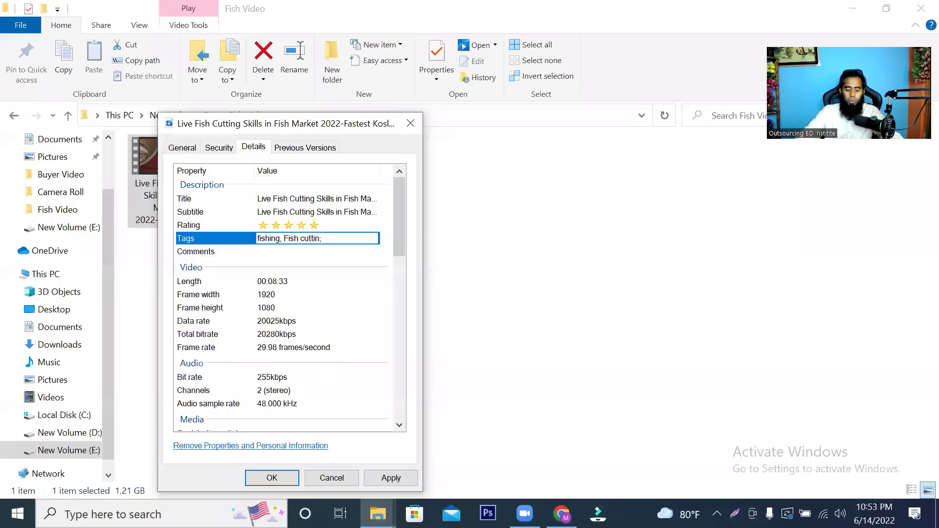
pyautogui.write('g, fishing')
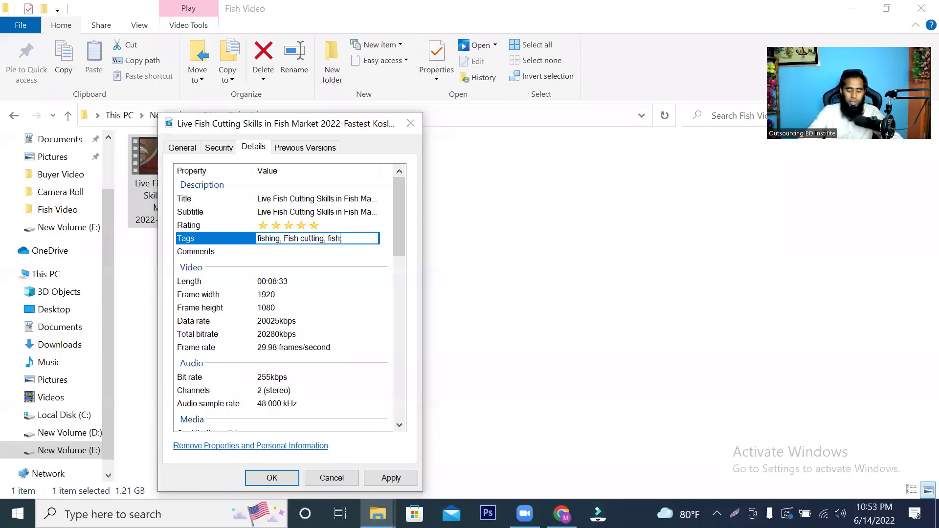
pyautogui.write(' by golzer')
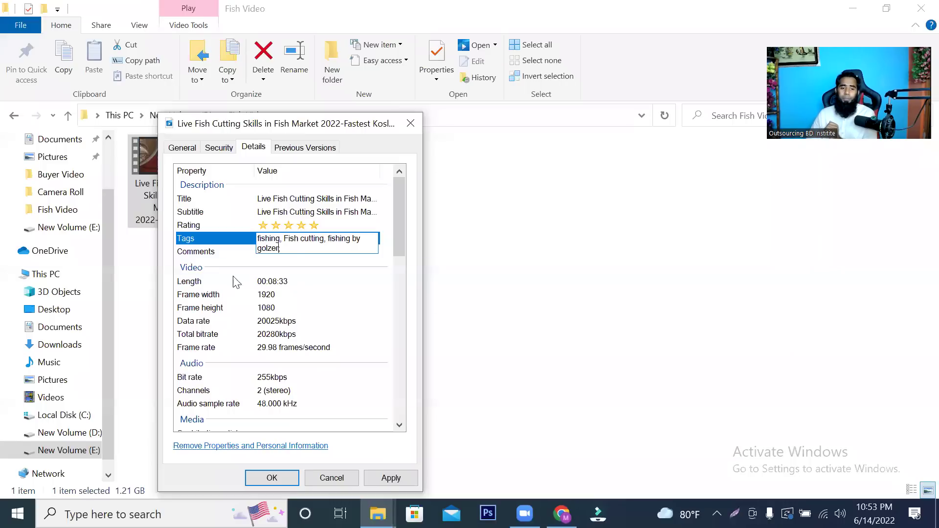
# Set the Comments detail to "Live Fish Cutting Skills in Fish Market 2022-Fastest Kosla Slicing".
pyautogui.click(211, 253)
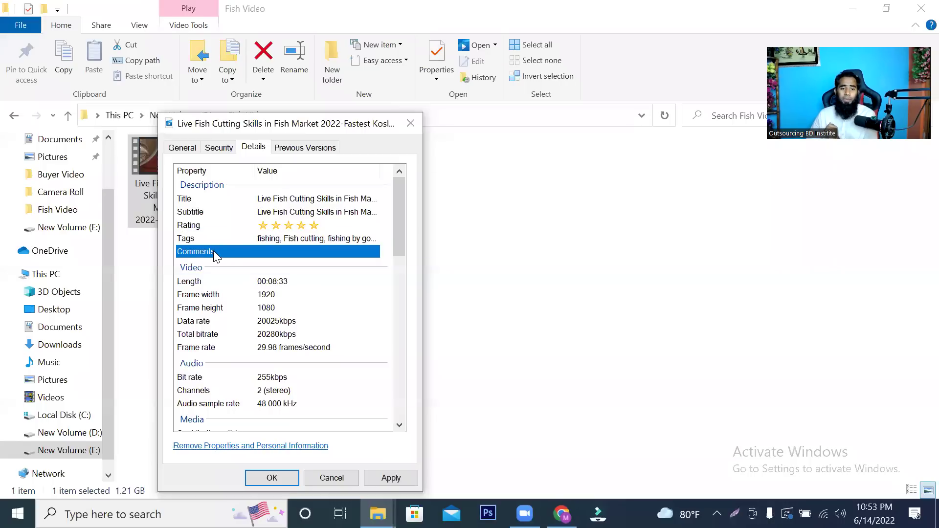
pyautogui.click(281, 253)
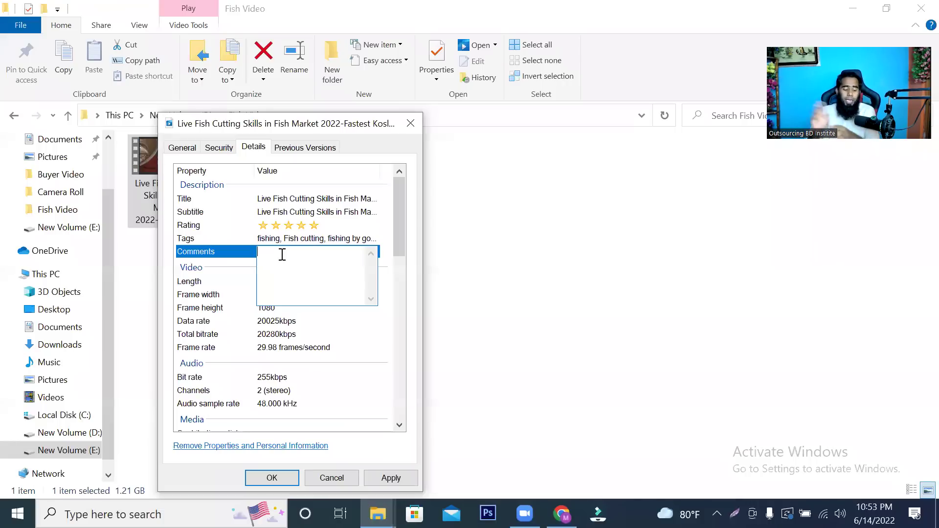
pyautogui.write('Live Fish Cutting Skills in Fish Market 2022-Fastest Kosla Slicing')
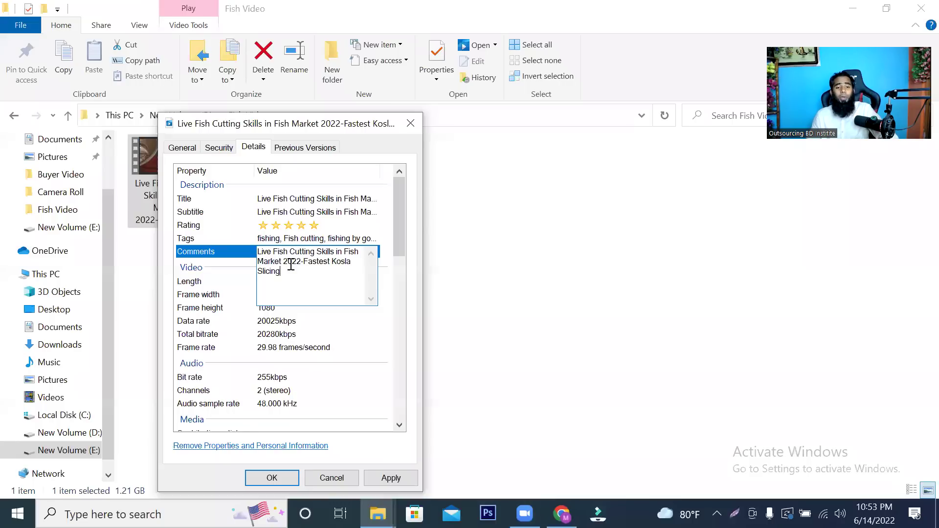
pyautogui.click(239, 250)
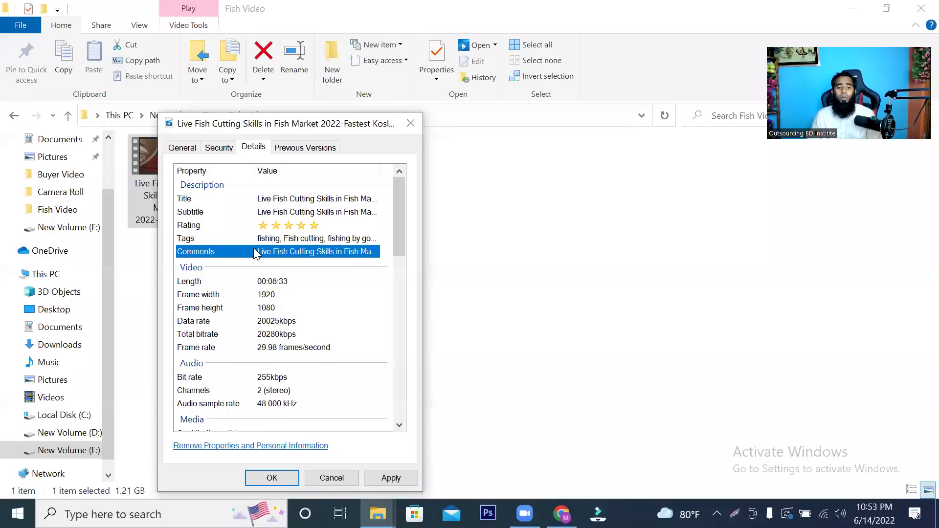
# Outline the Origin heading and its fields from Directors to Content provider with red rectangles on a screen capture, and close the capture.
pyautogui.scroll(-2, 288, 282)
pyautogui.scroll(-6, 288, 282)
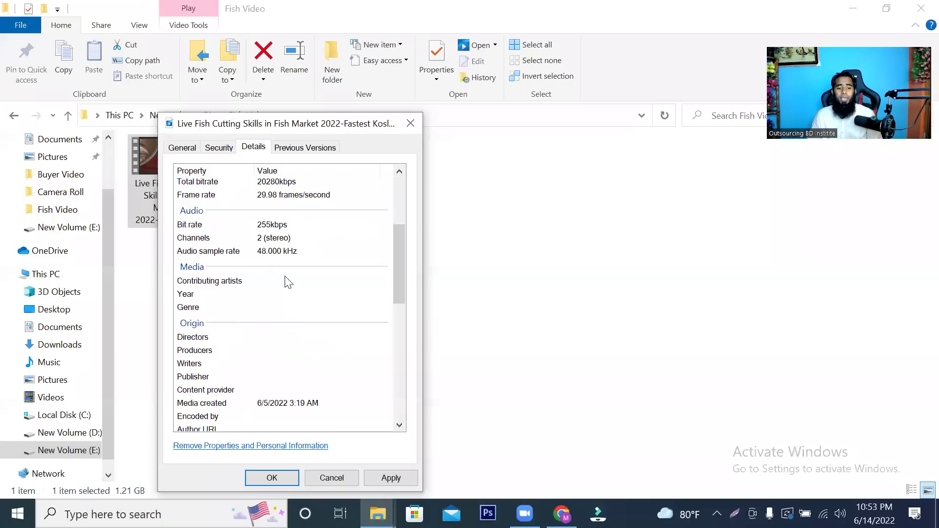
pyautogui.click(287, 278)
pyautogui.scroll(1, 282, 288)
pyautogui.click(219, 276)
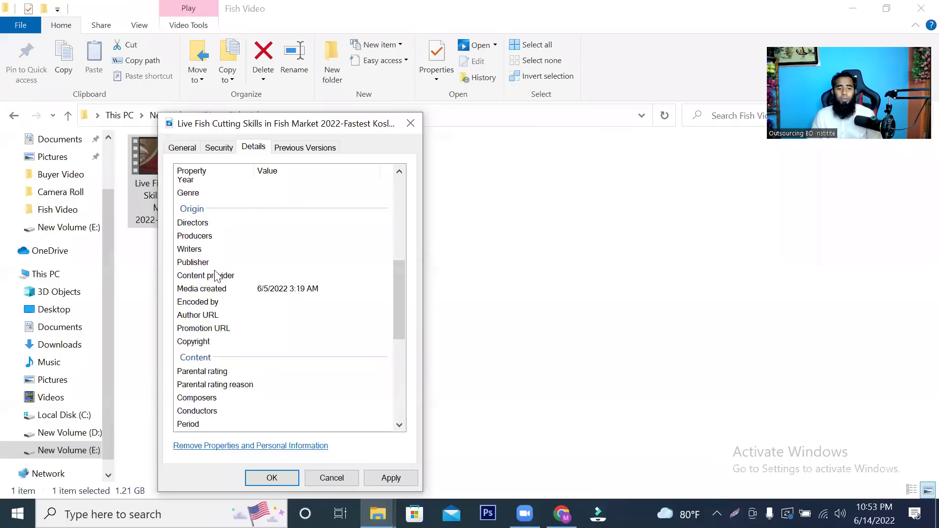
pyautogui.click(248, 259)
pyautogui.press('Print')
pyautogui.moveTo(163, 205); pyautogui.dragTo(418, 419)
pyautogui.click(434, 308)
pyautogui.moveTo(179, 205)
pyautogui.mouseDown()
pyautogui.moveTo(220, 219)
pyautogui.moveTo(209, 240)
pyautogui.moveTo(179, 244)
pyautogui.moveTo(231, 259)
pyautogui.mouseUp()
pyautogui.moveTo(167, 253); pyautogui.dragTo(244, 275)
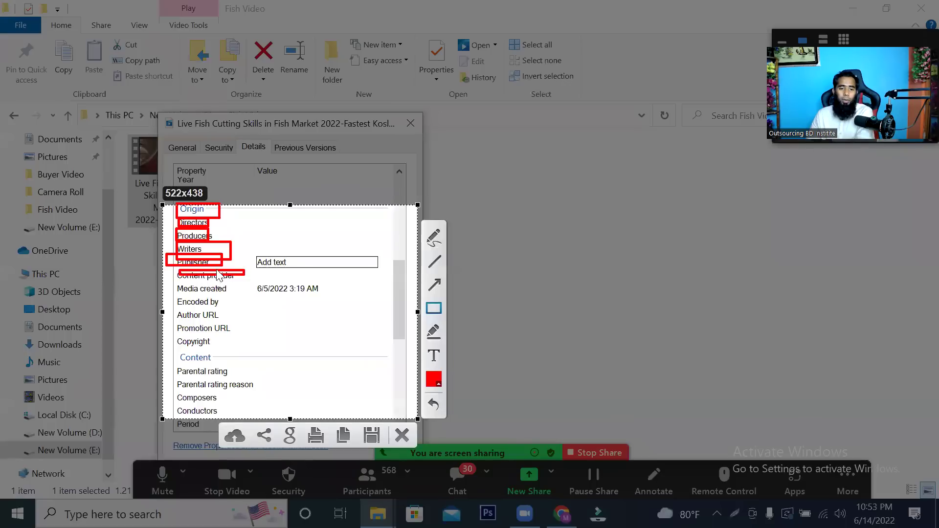
pyautogui.rightClick(268, 302)
pyautogui.click(318, 398)
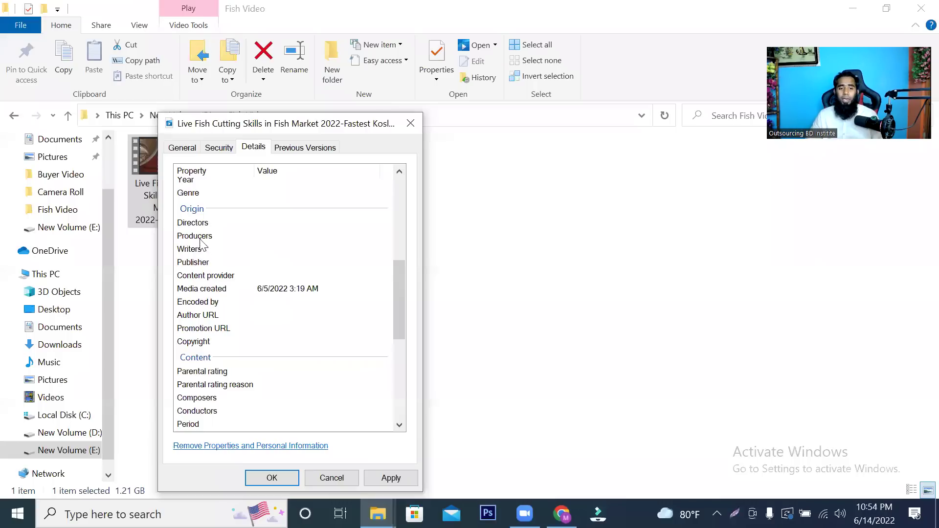
# Enter the director's full name in the video's Directors detail.
pyautogui.click(194, 224)
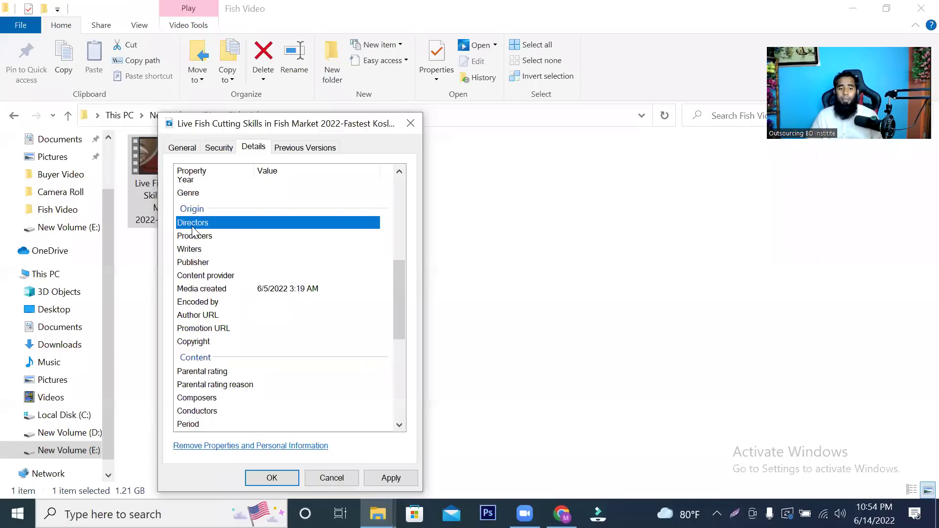
pyautogui.click(268, 223)
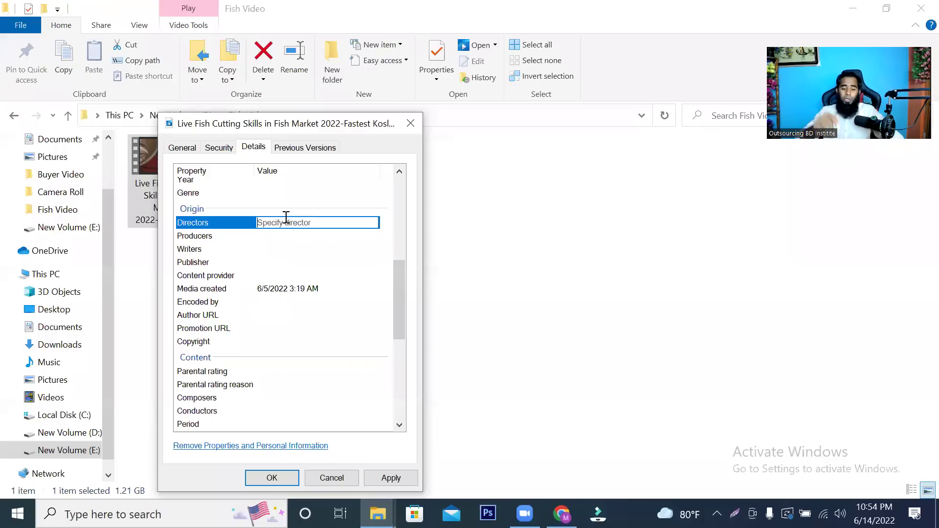
pyautogui.write('Md G')
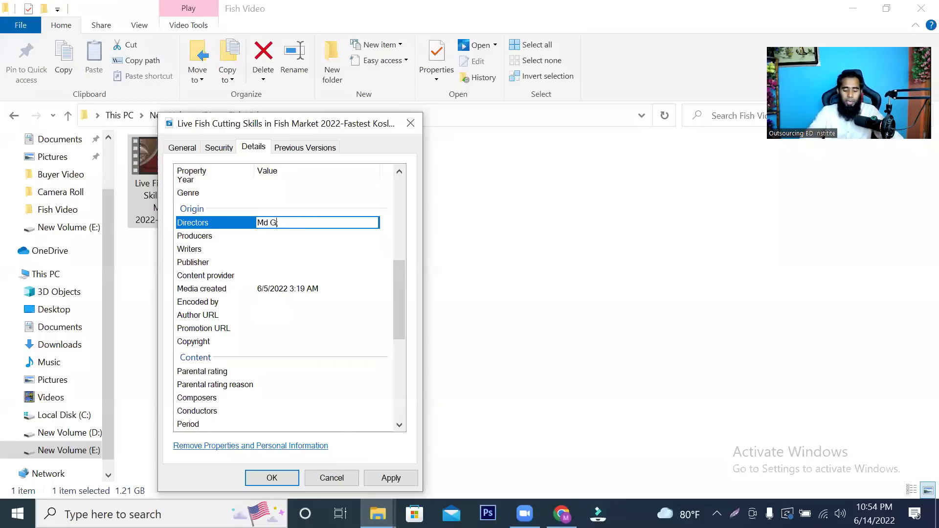
pyautogui.write('olzer Hossin;')
pyautogui.press('BackSpace')
pyautogui.press('BackSpace')
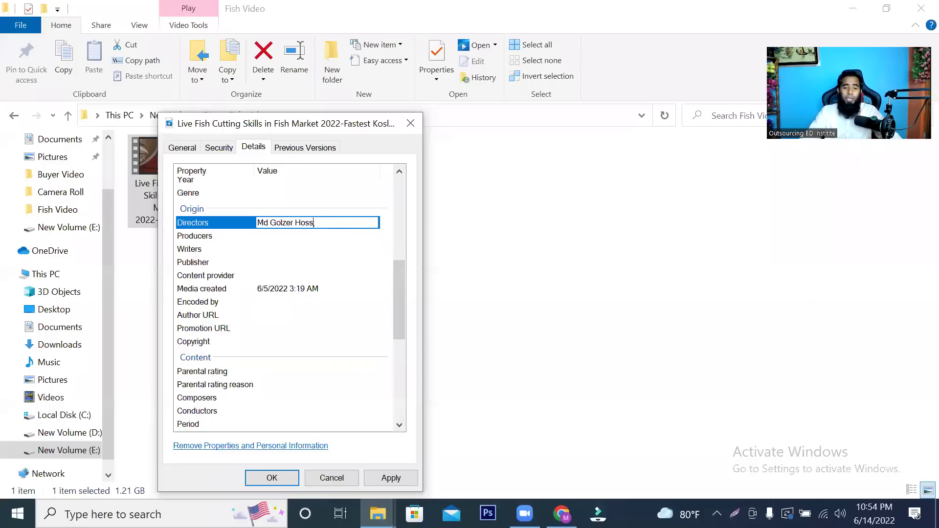
pyautogui.write('ain')
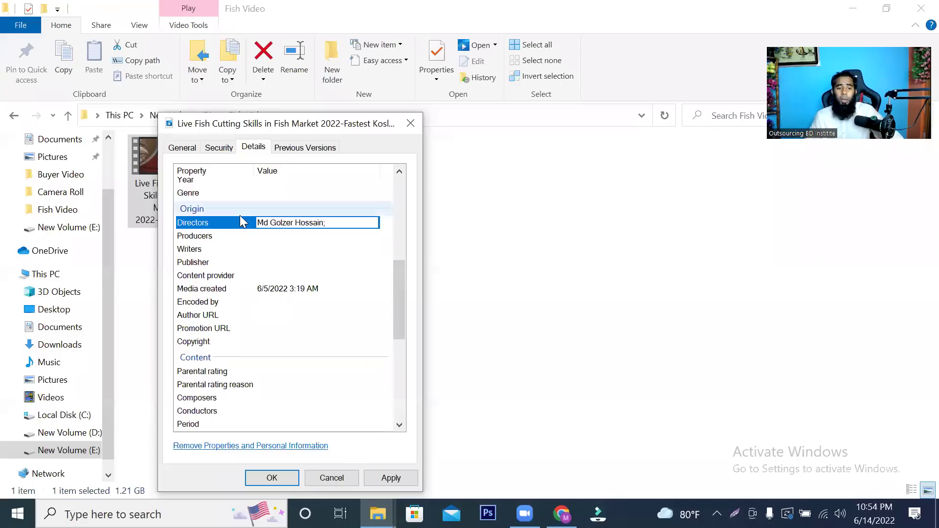
# Switch to Chrome and copy the channel name from YouTube Studio.
pyautogui.click(293, 236)
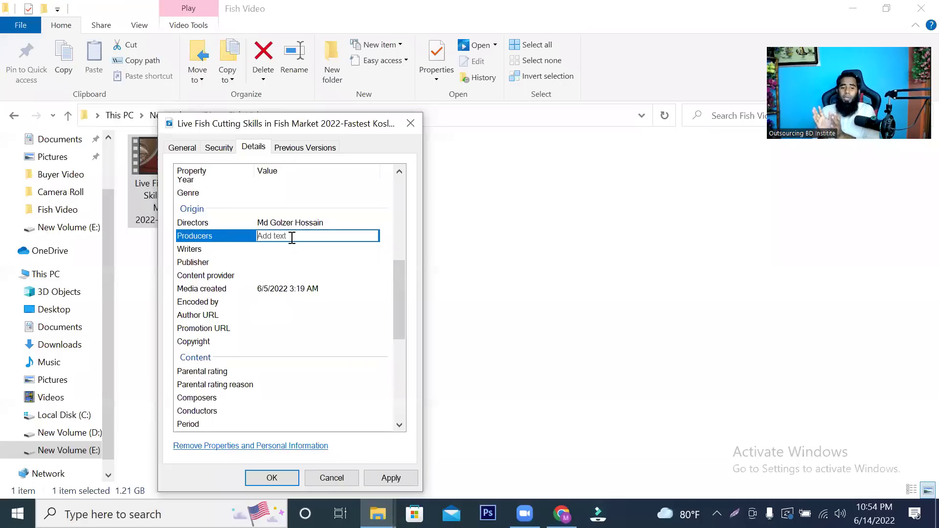
pyautogui.click(562, 514)
pyautogui.click(93, 15)
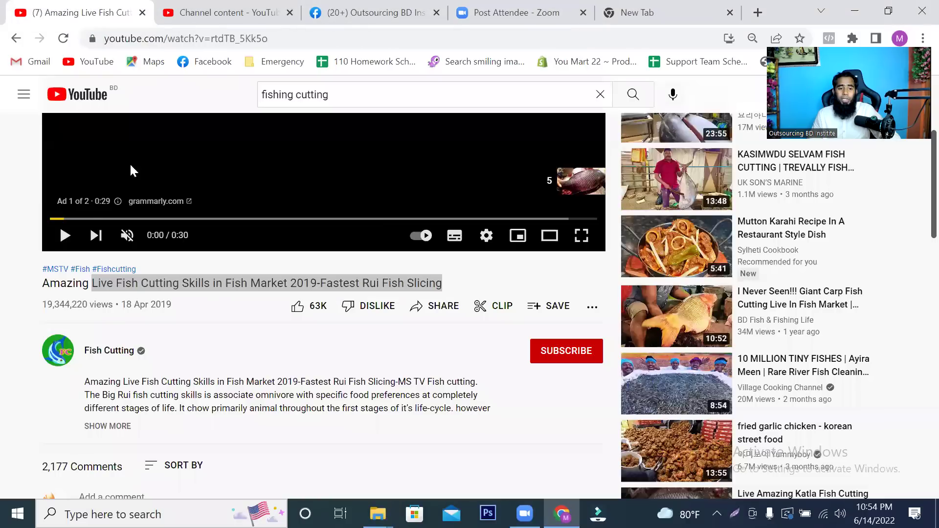
pyautogui.click(226, 15)
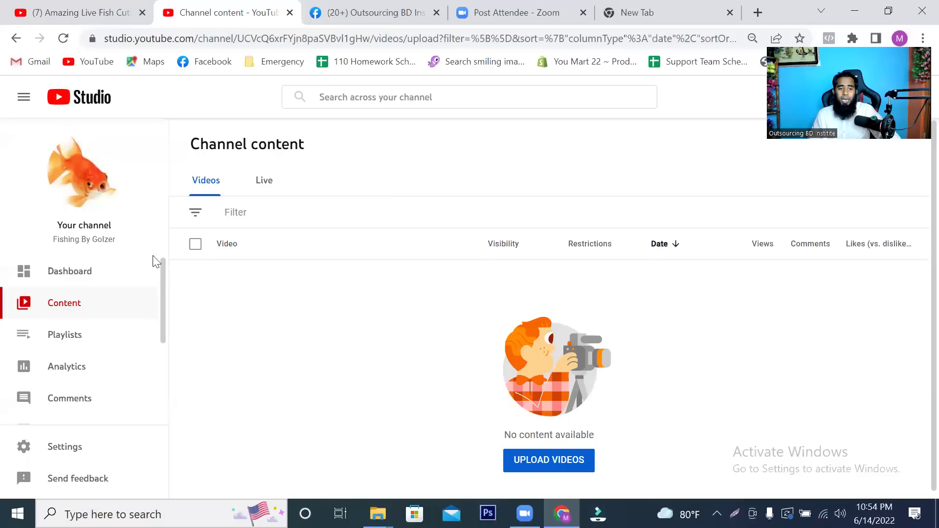
pyautogui.moveTo(118, 240); pyautogui.dragTo(54, 247)
pyautogui.hotkey('ctrl', 'c')
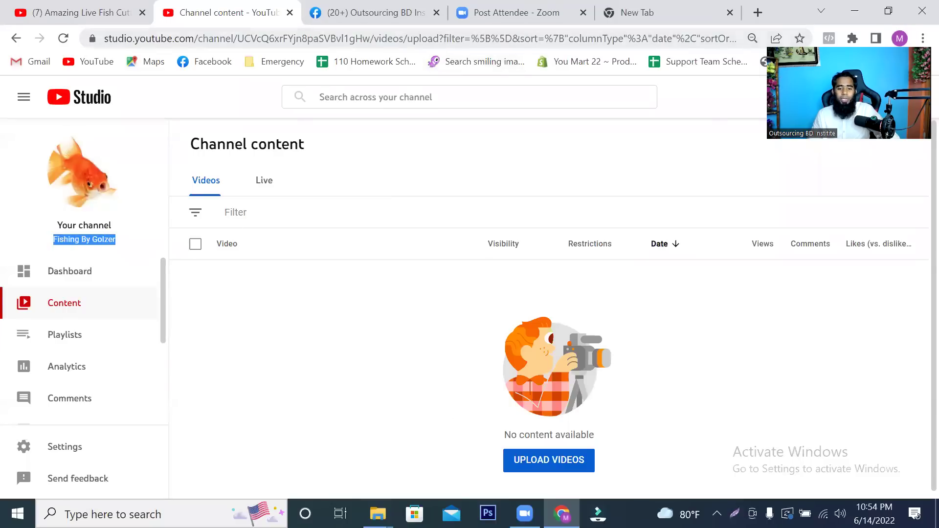
# Return to the video's file properties and set the Producers detail to the copied channel name.
pyautogui.moveTo(378, 514)
pyautogui.click(466, 429)
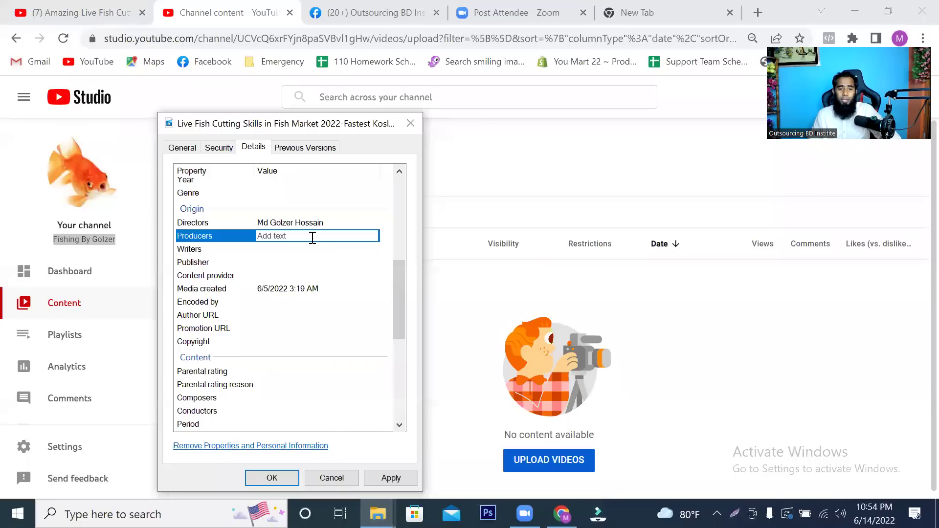
pyautogui.hotkey('ctrl', 'v')
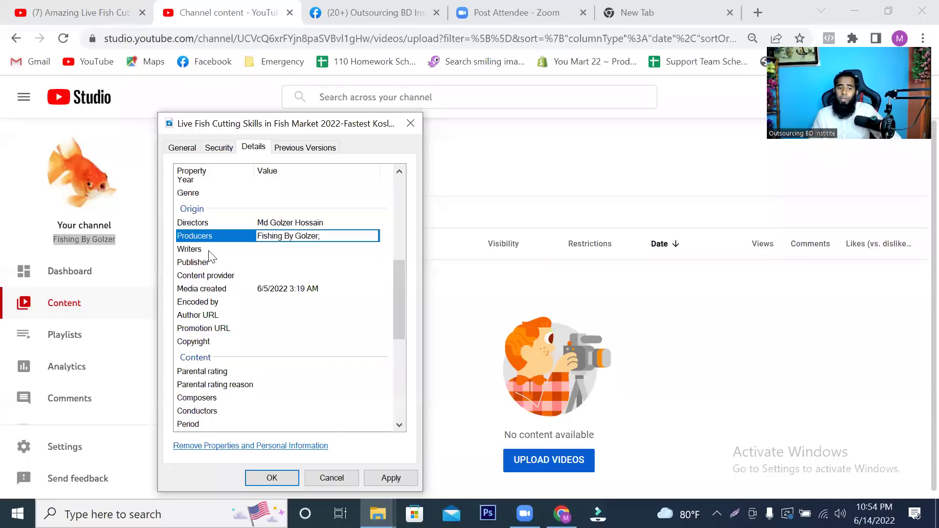
# Set the Writers detail under Origin to the copied channel name.
pyautogui.click(197, 250)
pyautogui.click(225, 251)
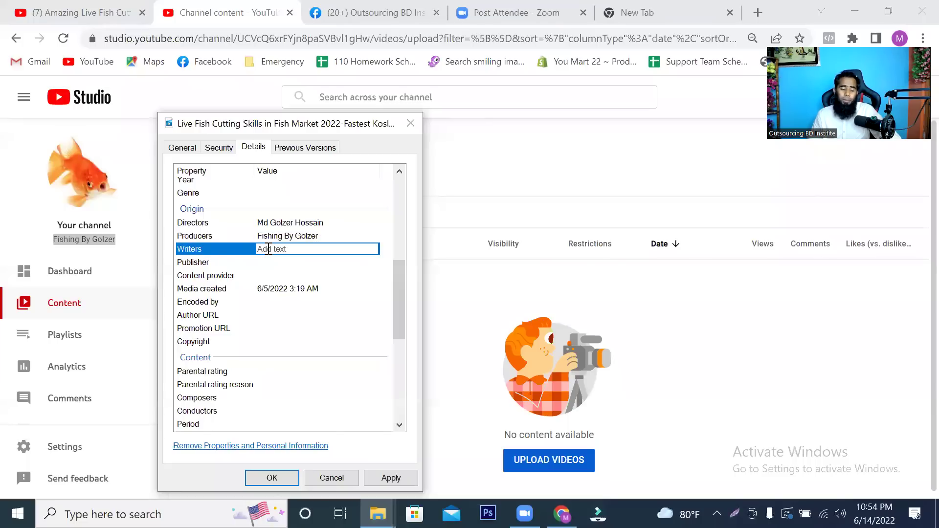
pyautogui.doubleClick(322, 223)
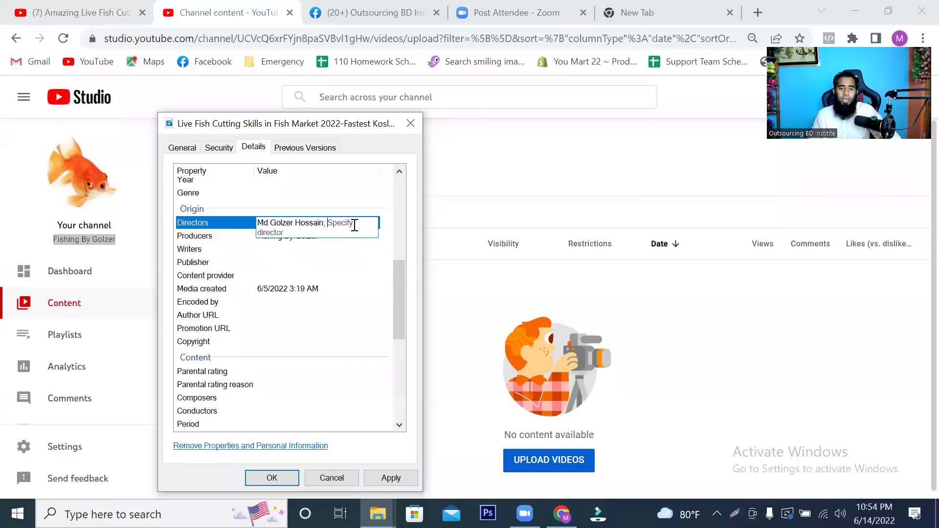
pyautogui.click(206, 240)
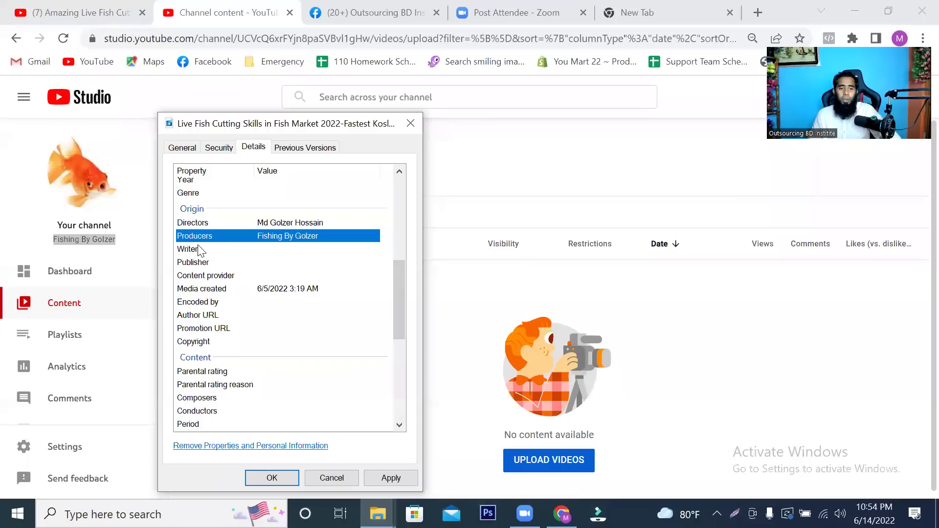
pyautogui.click(286, 250)
pyautogui.hotkey('ctrl', 'v')
# Fill in the Publisher detail with the copied channel name.
pyautogui.click(205, 263)
pyautogui.click(292, 263)
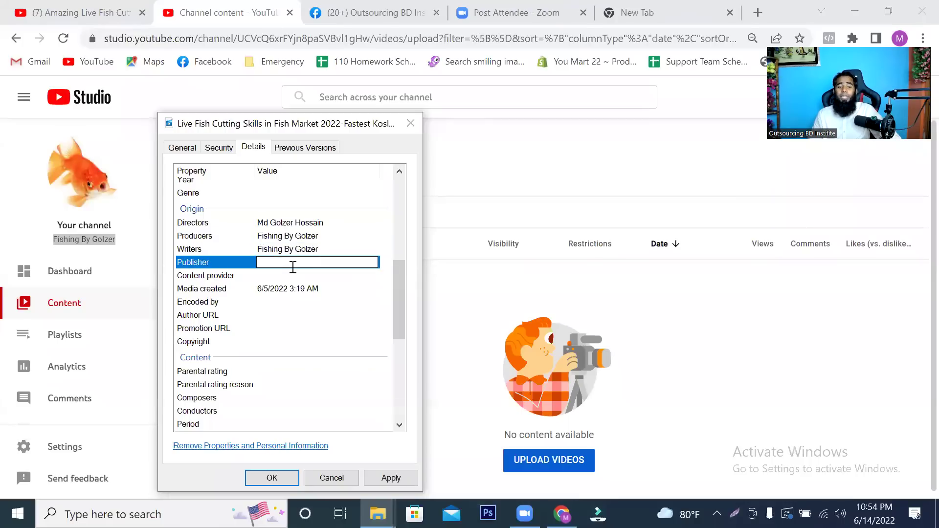
pyautogui.hotkey('ctrl', 'v')
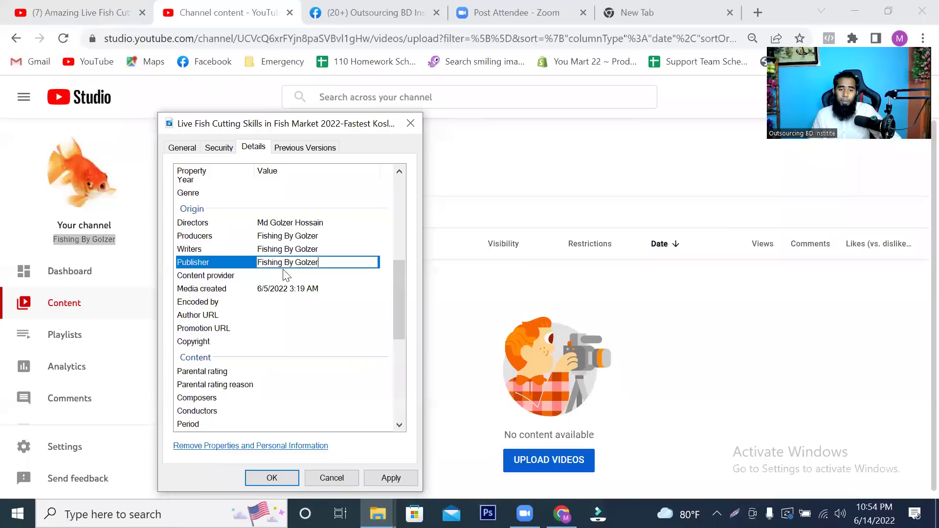
pyautogui.click(224, 264)
pyautogui.scroll(-1, 304, 308)
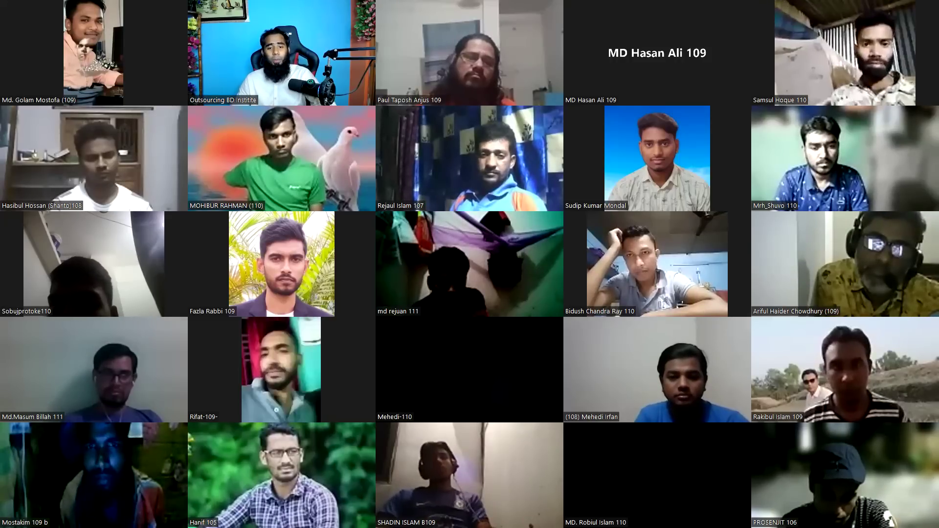
pyautogui.press('pagedown')
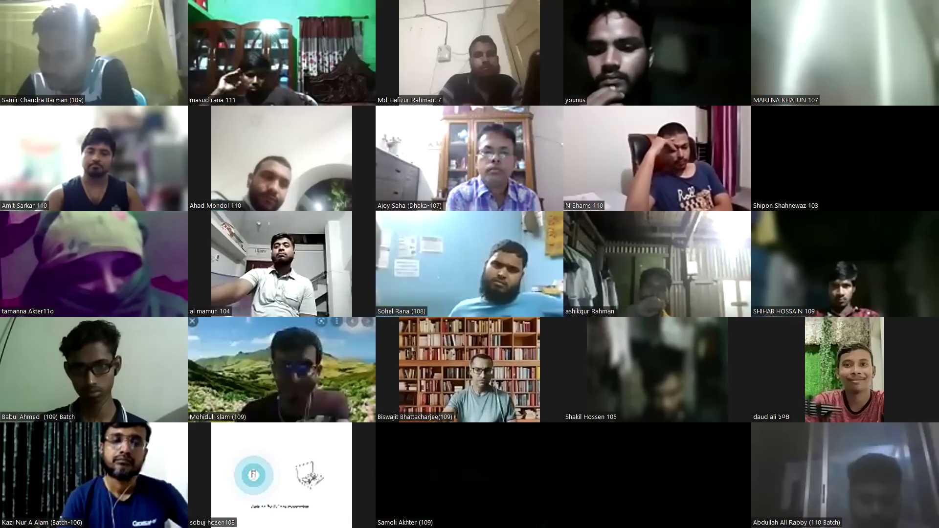
pyautogui.hotkey('alt', 'Tab')
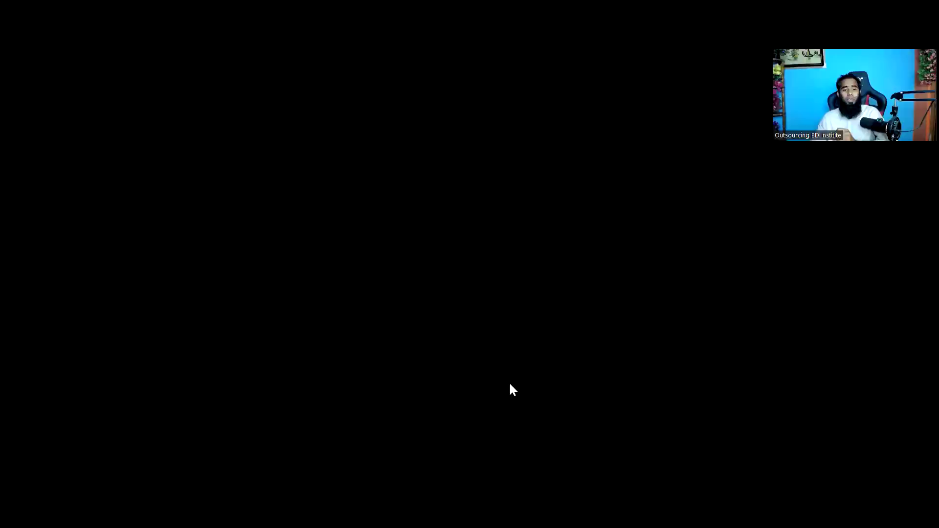
# Set the Content provider and Encoded by details under Origin to the copied channel name.
pyautogui.click(268, 237)
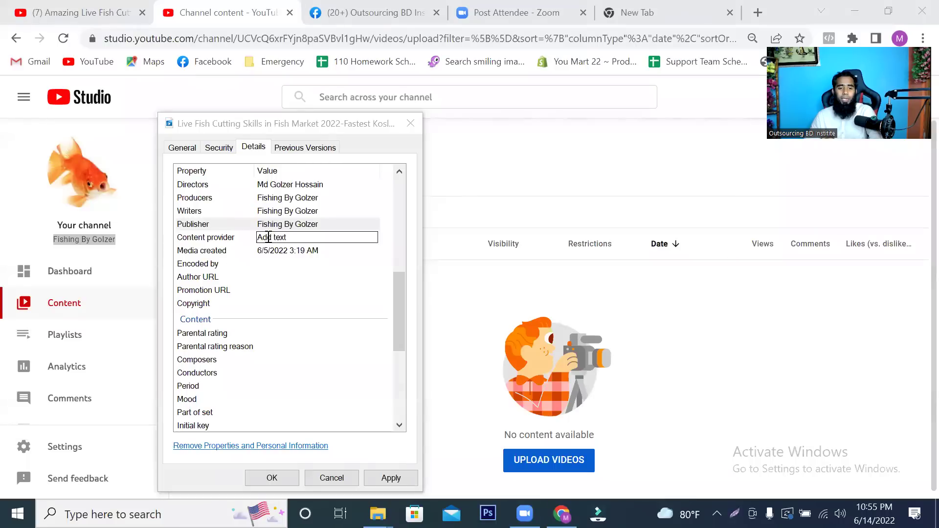
pyautogui.click(288, 239)
pyautogui.hotkey('ctrl', 'v')
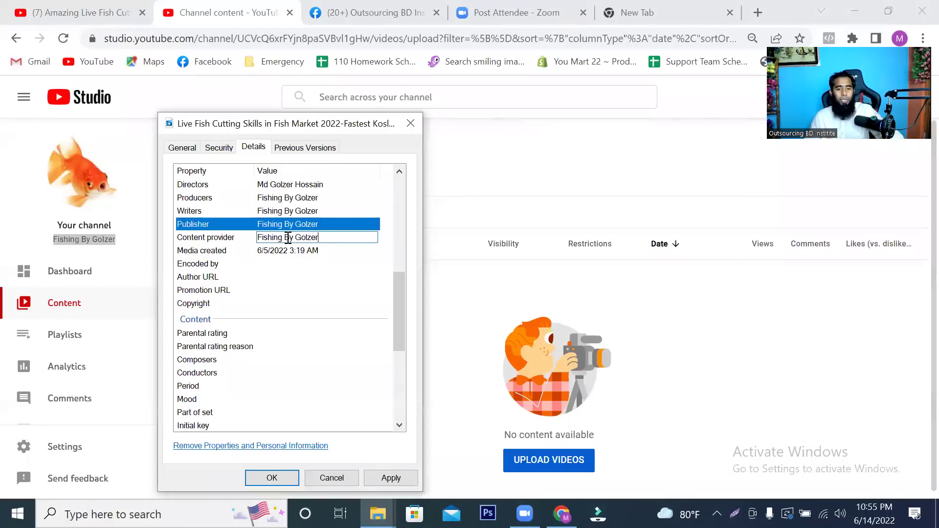
pyautogui.click(195, 264)
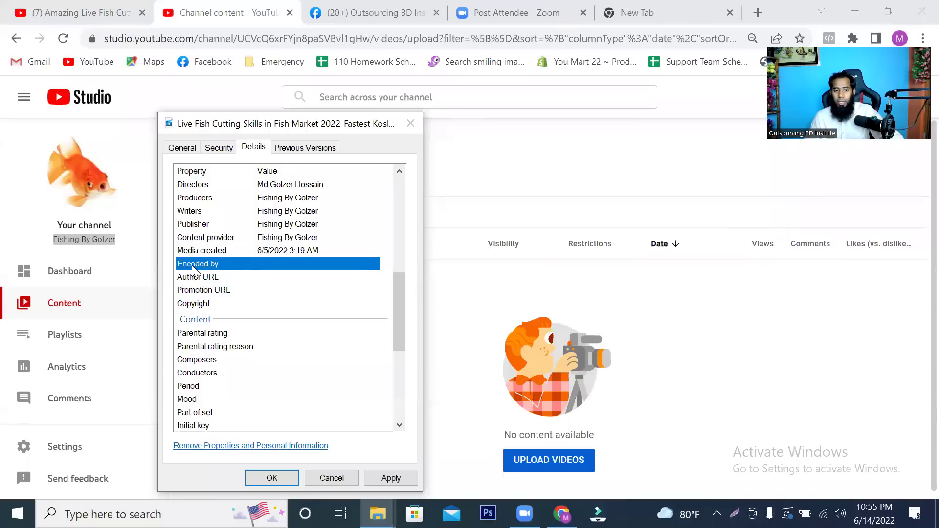
pyautogui.click(259, 265)
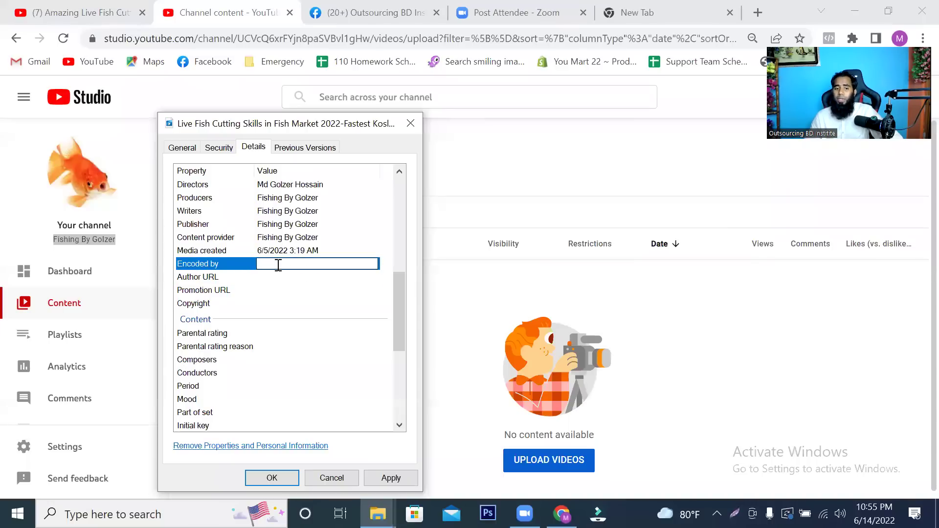
pyautogui.hotkey('ctrl', 'v')
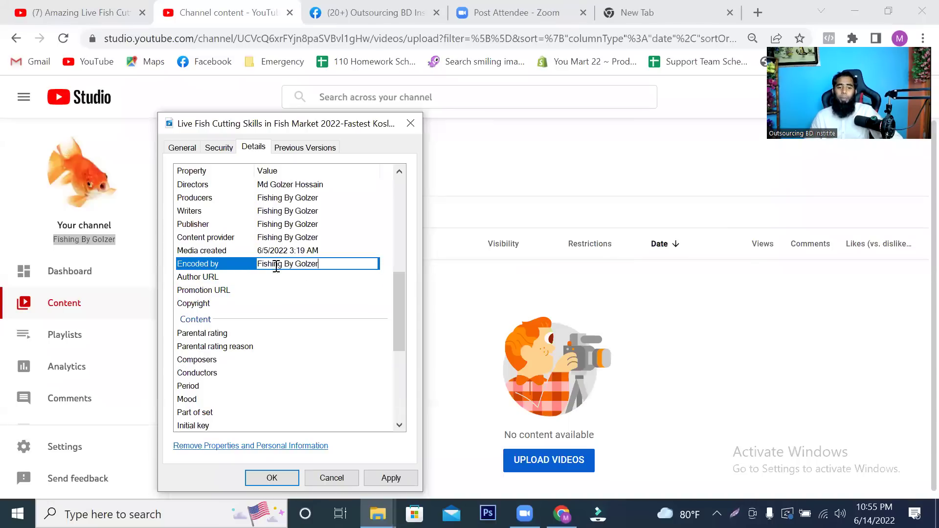
pyautogui.click(229, 269)
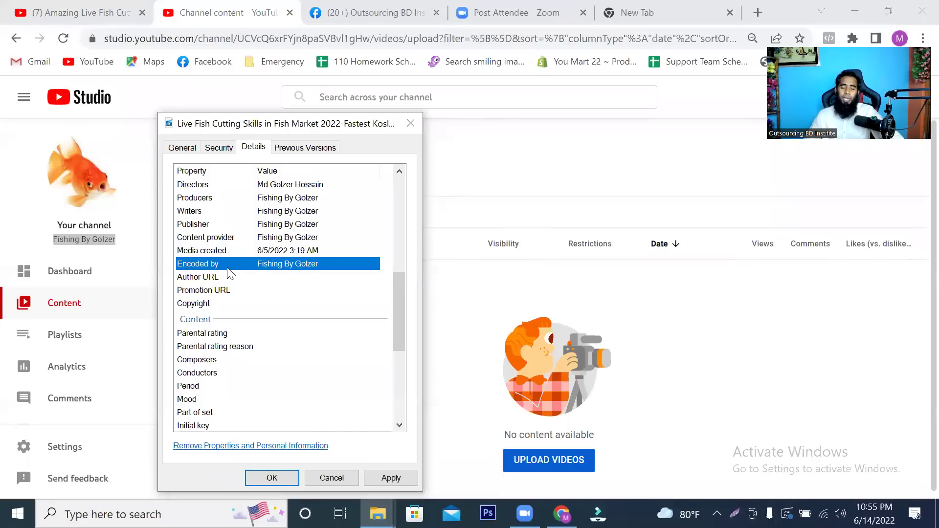
# Open your own channel page on YouTube in Chrome and copy its web address for the Author URL detail.
pyautogui.click(200, 277)
pyautogui.click(226, 277)
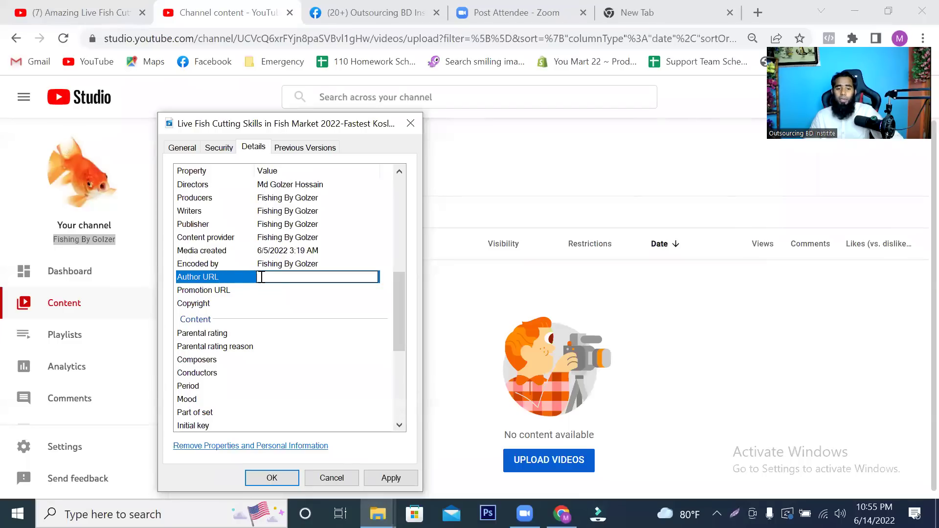
pyautogui.click(198, 278)
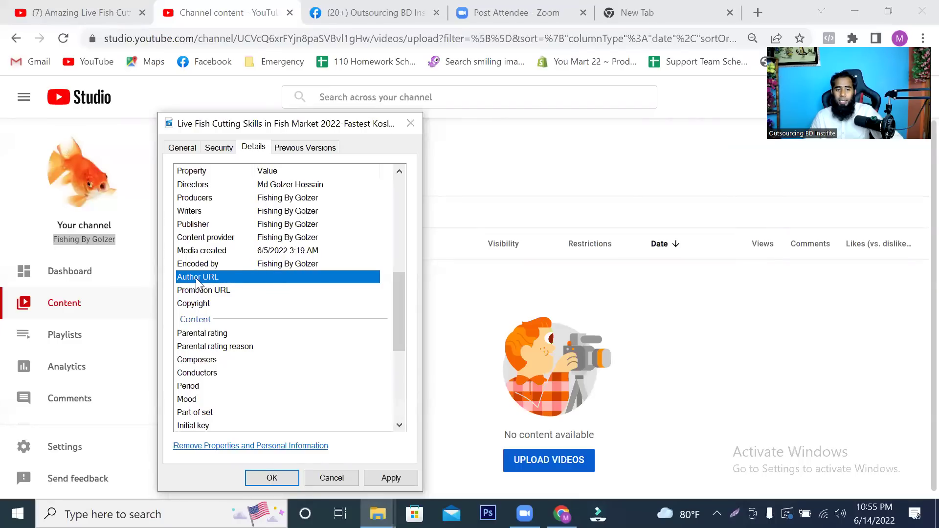
pyautogui.click(101, 13)
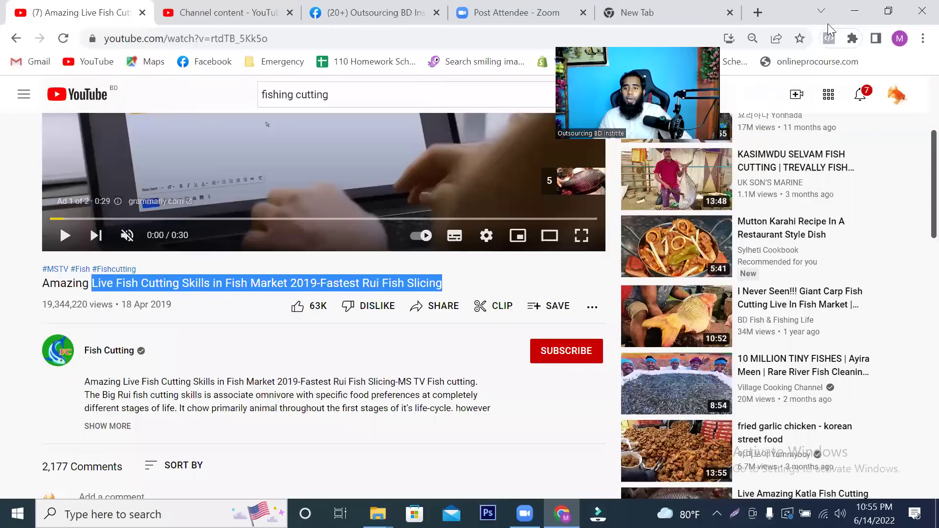
pyautogui.click(898, 95)
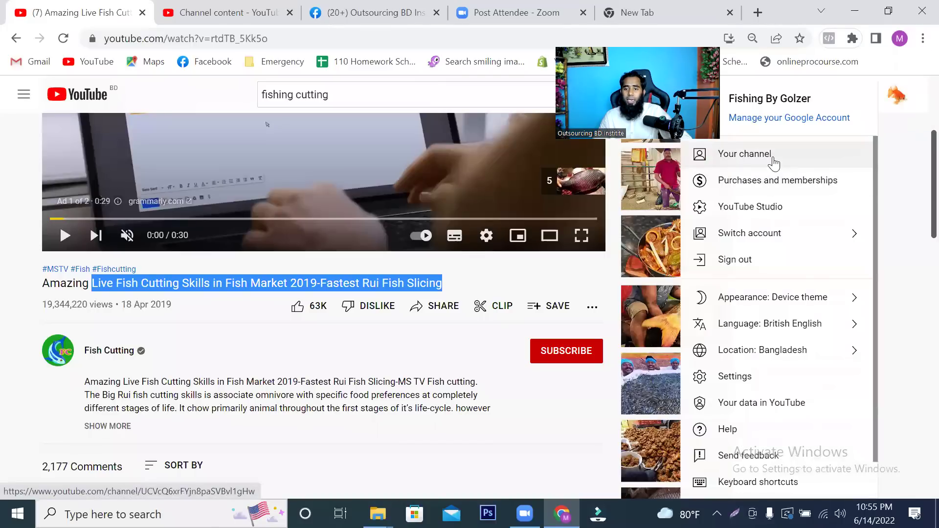
pyautogui.click(774, 161)
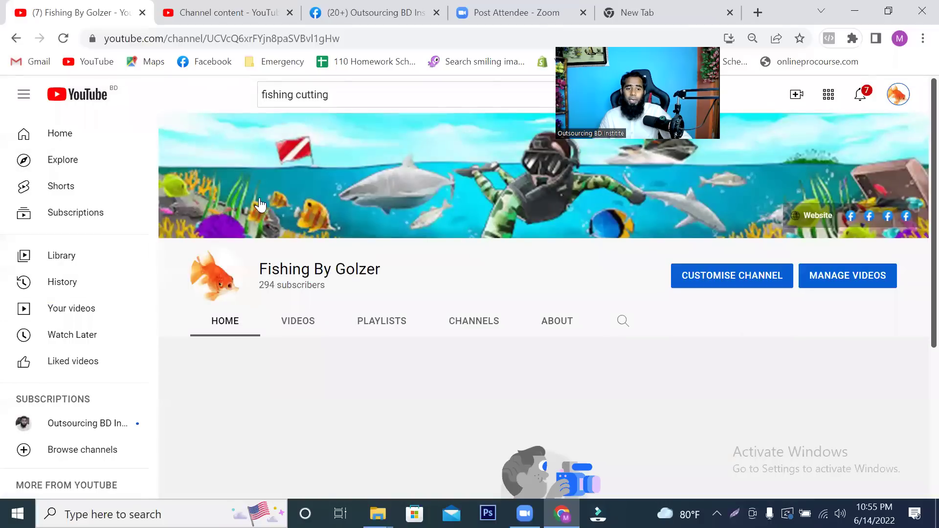
pyautogui.click(379, 39)
pyautogui.hotkey('ctrl', 'c')
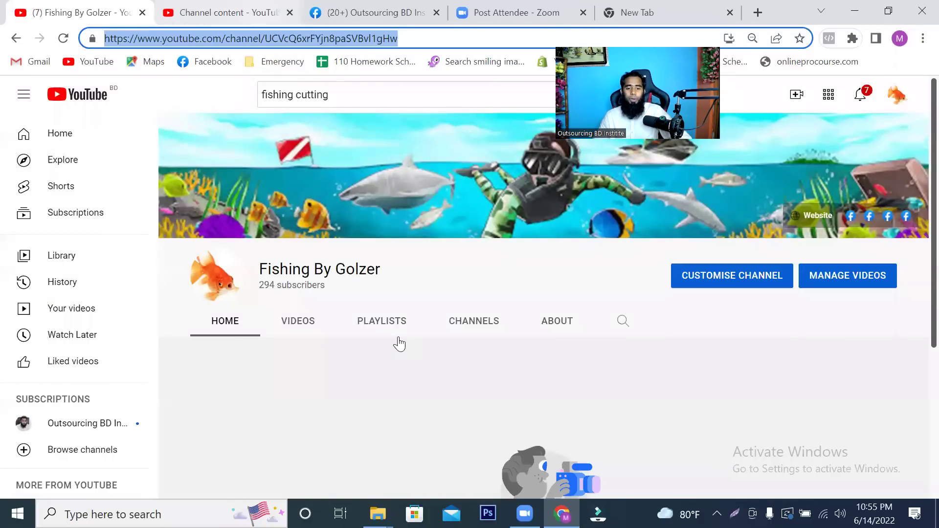
# Return to the video's file properties and set the Author URL detail to the copied channel address.
pyautogui.click(377, 513)
pyautogui.click(481, 446)
pyautogui.click(315, 274)
pyautogui.hotkey('ctrl', 'v')
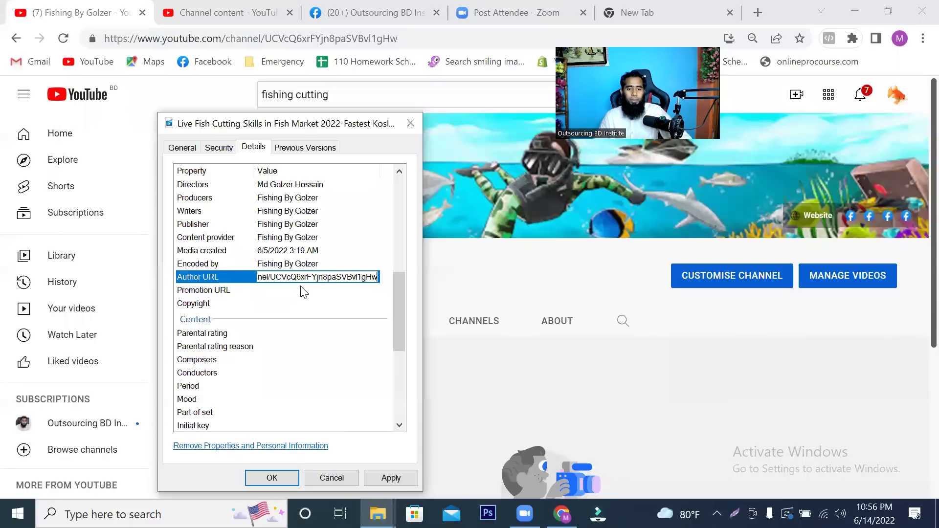
# Set the Promotion URL detail to the copied channel address, then apply the changes and close the file properties.
pyautogui.click(194, 291)
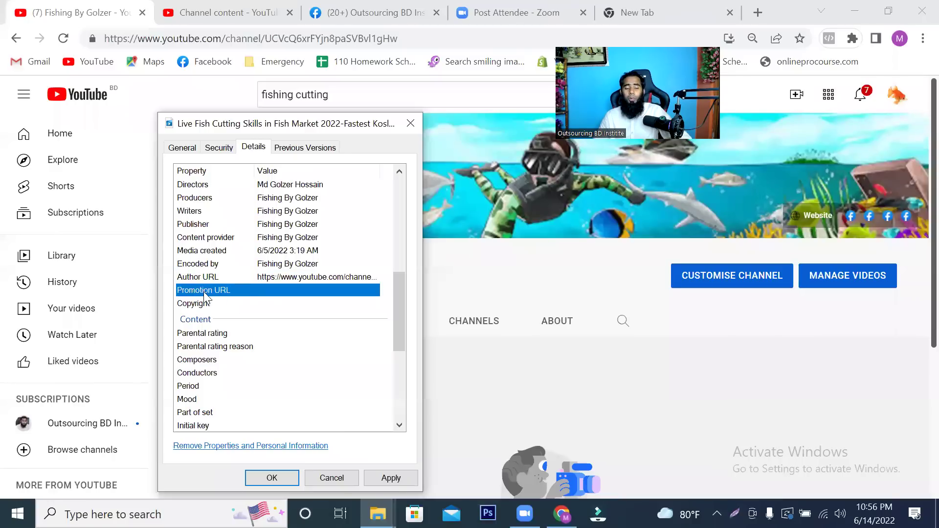
pyautogui.click(258, 291)
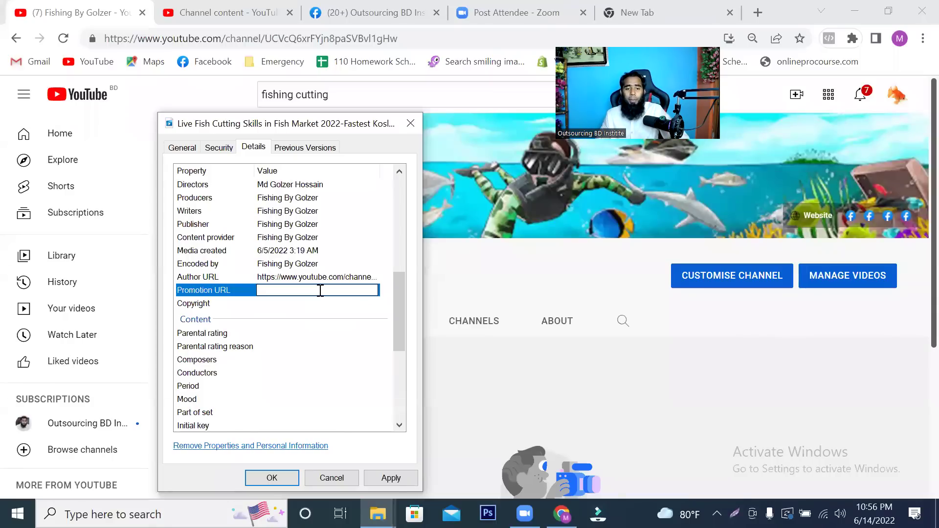
pyautogui.hotkey('ctrl', 'v')
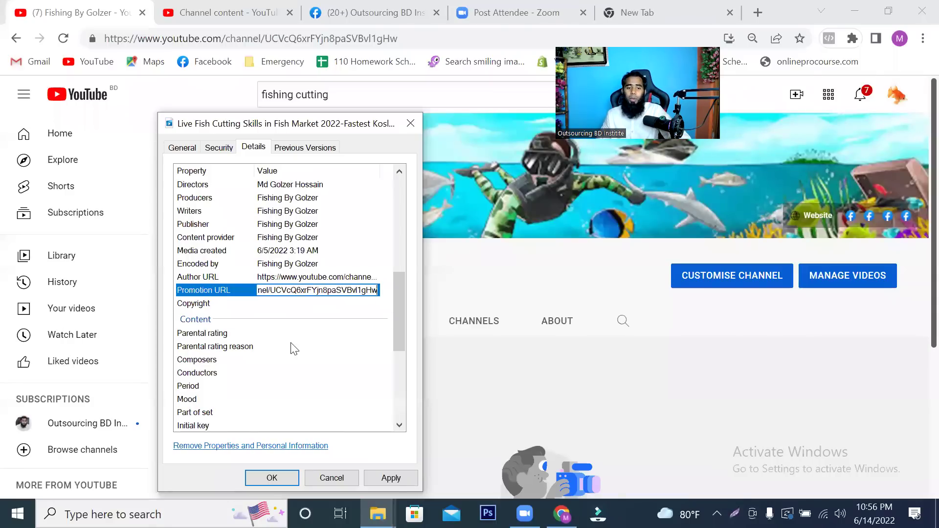
pyautogui.scroll(-5, 293, 349)
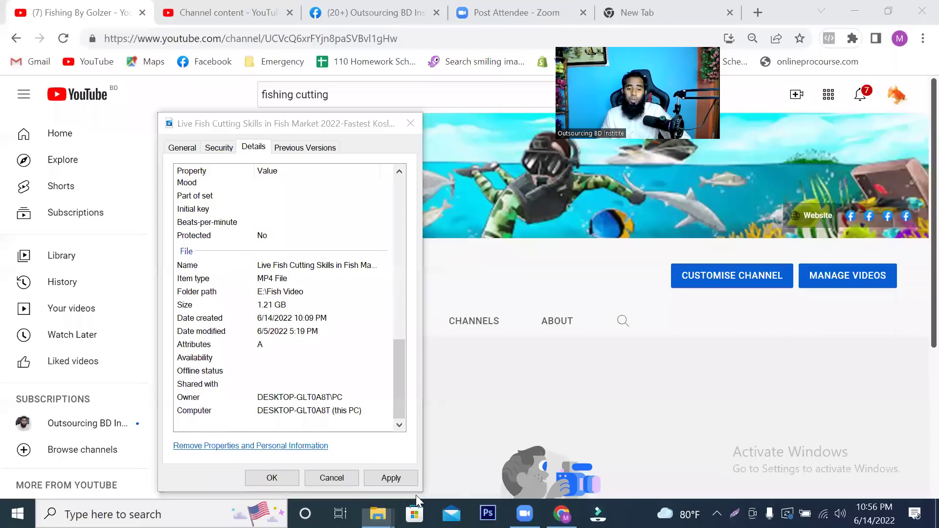
pyautogui.click(397, 480)
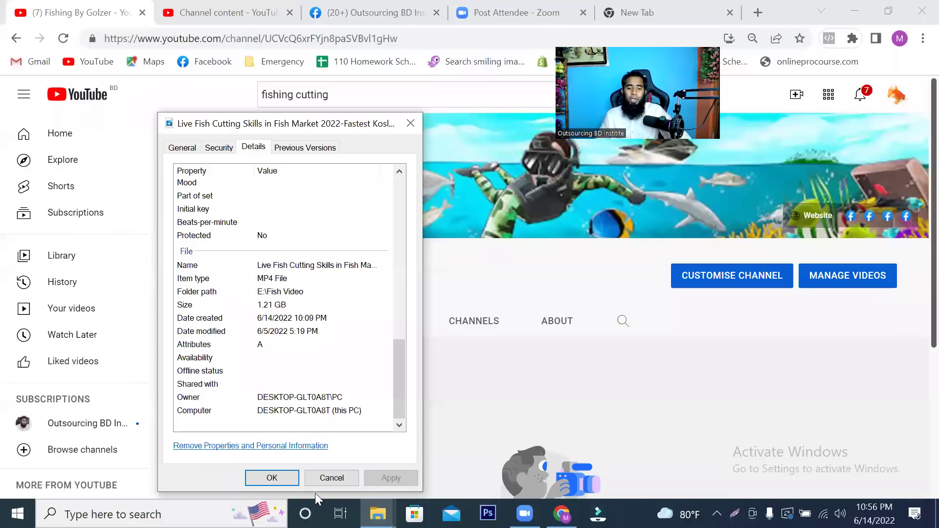
pyautogui.click(272, 478)
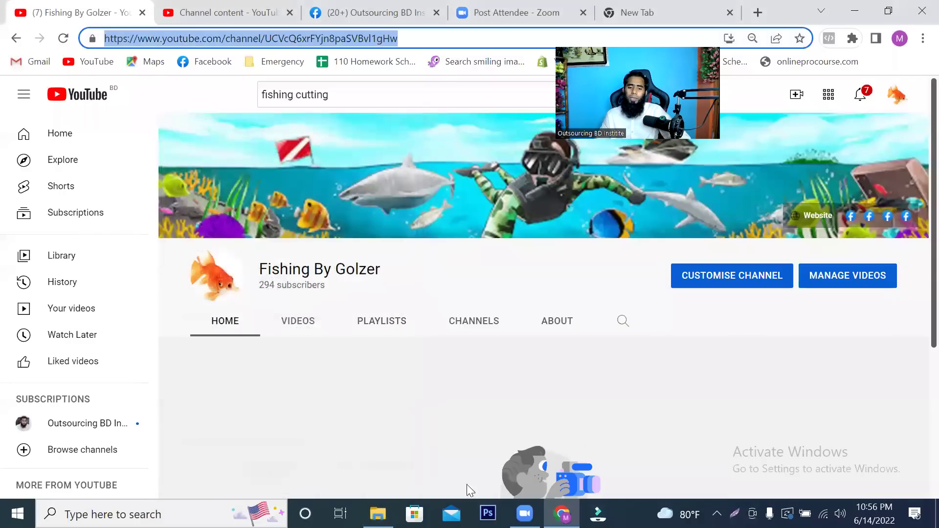
# Switch to the Fish Video folder in File Explorer and refresh its contents.
pyautogui.click(378, 514)
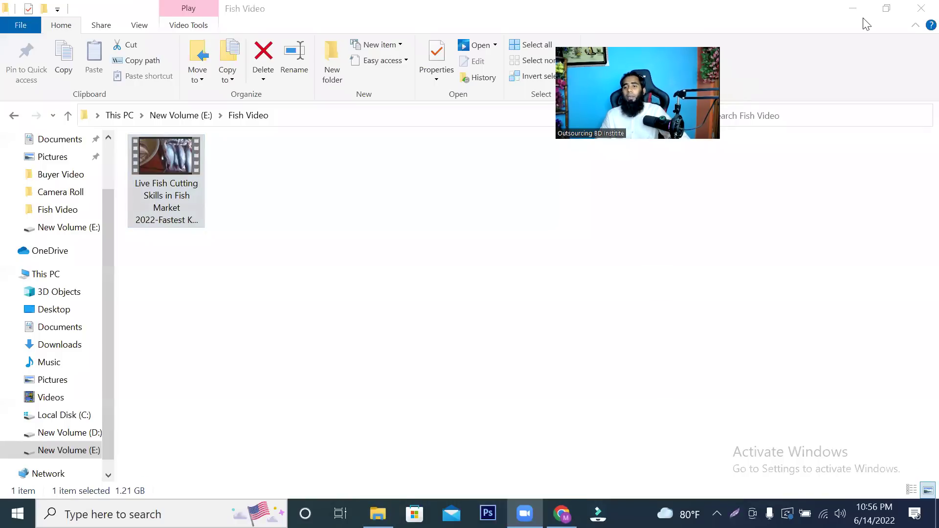
pyautogui.rightClick(527, 167)
pyautogui.click(569, 230)
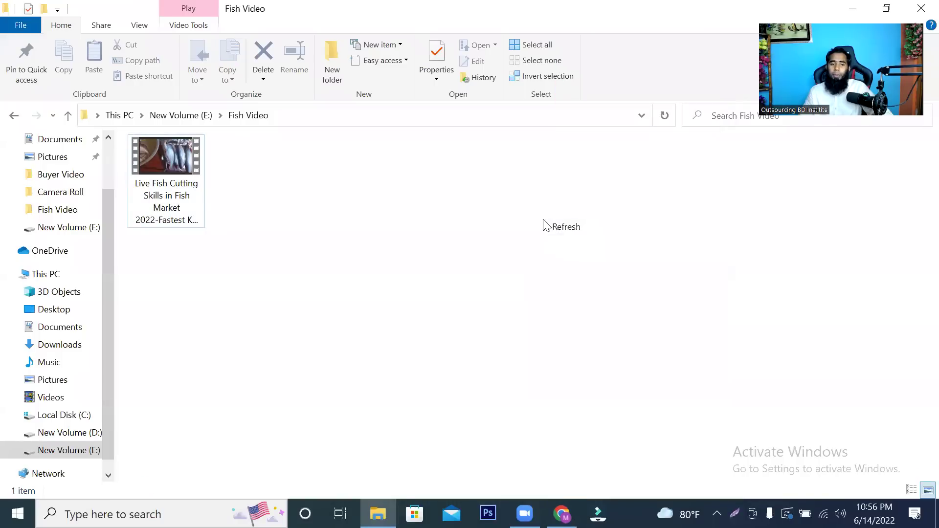
pyautogui.rightClick(484, 187)
pyautogui.click(518, 245)
# Reopen the fish cutting video's file properties and review the saved details from Description through Origin.
pyautogui.click(176, 184)
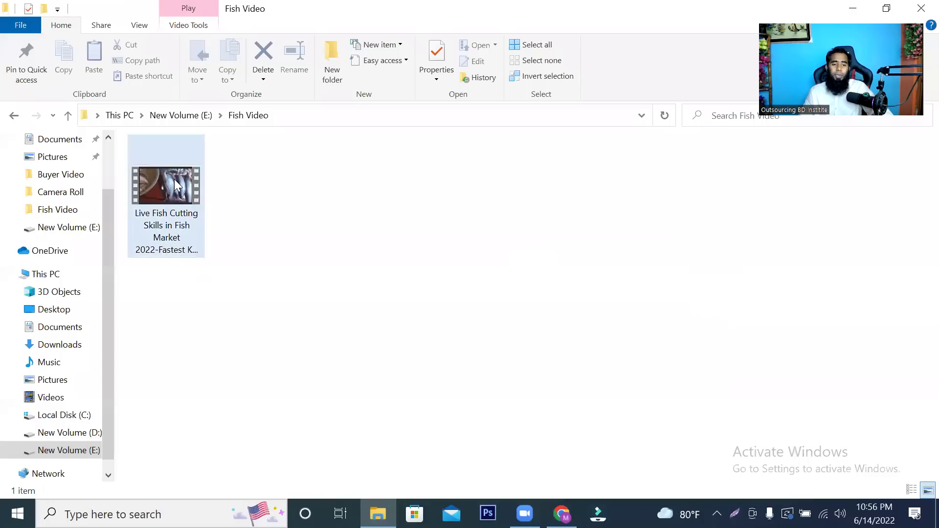
pyautogui.click(175, 185)
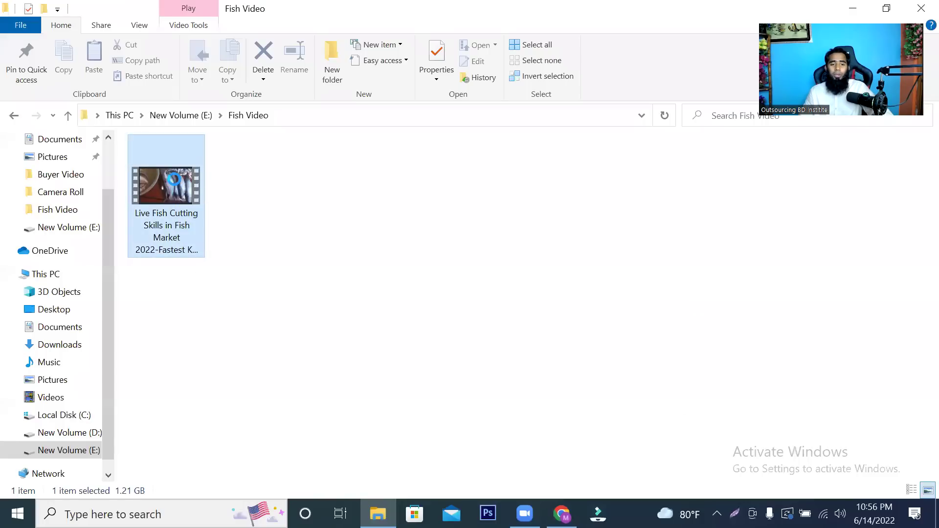
pyautogui.rightClick(176, 180)
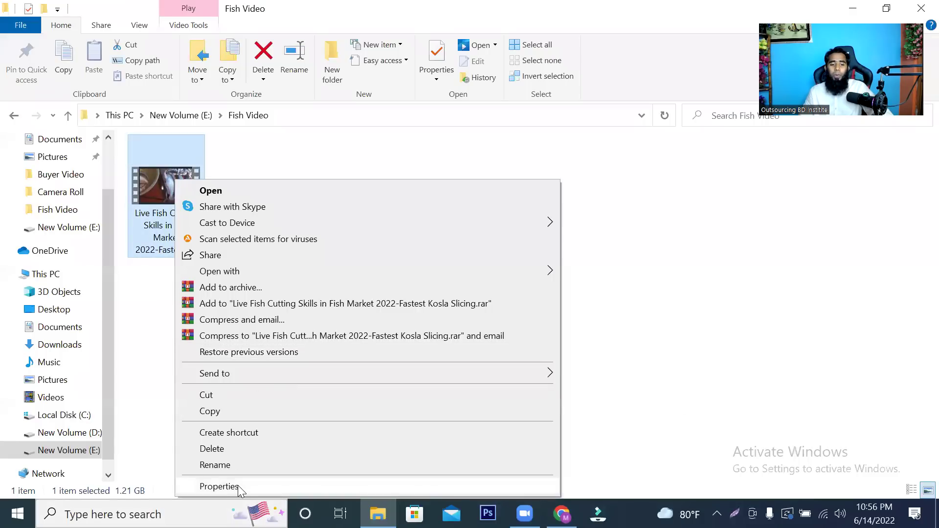
pyautogui.click(218, 486)
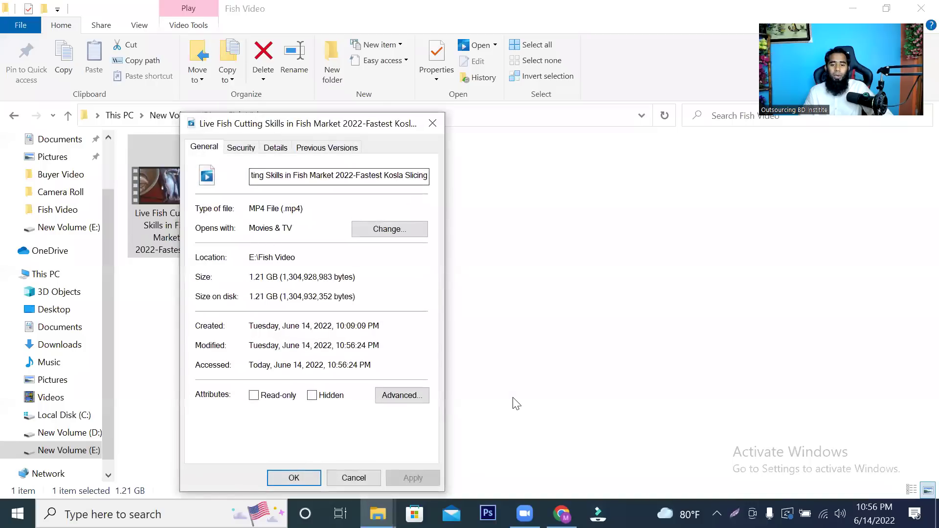
pyautogui.click(275, 147)
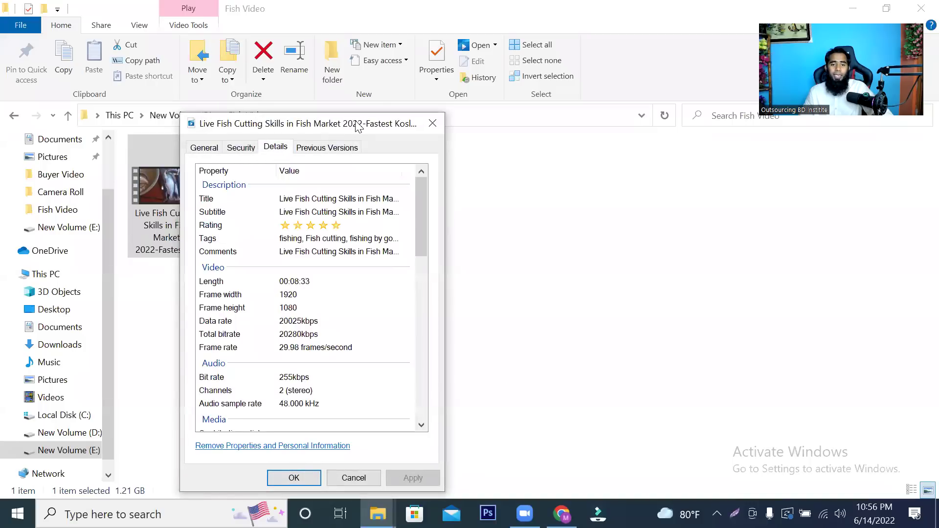
pyautogui.moveTo(355, 127); pyautogui.dragTo(464, 28)
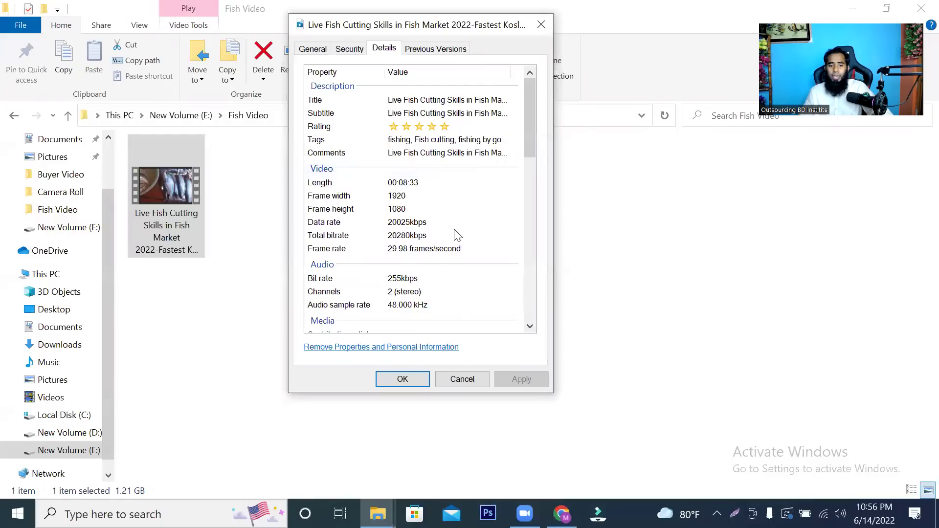
pyautogui.scroll(-6, 458, 236)
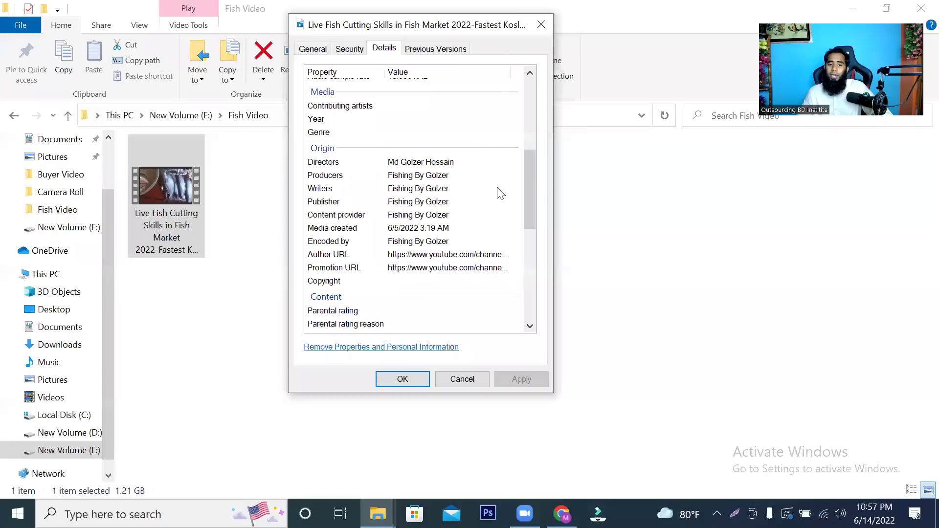
pyautogui.click(459, 348)
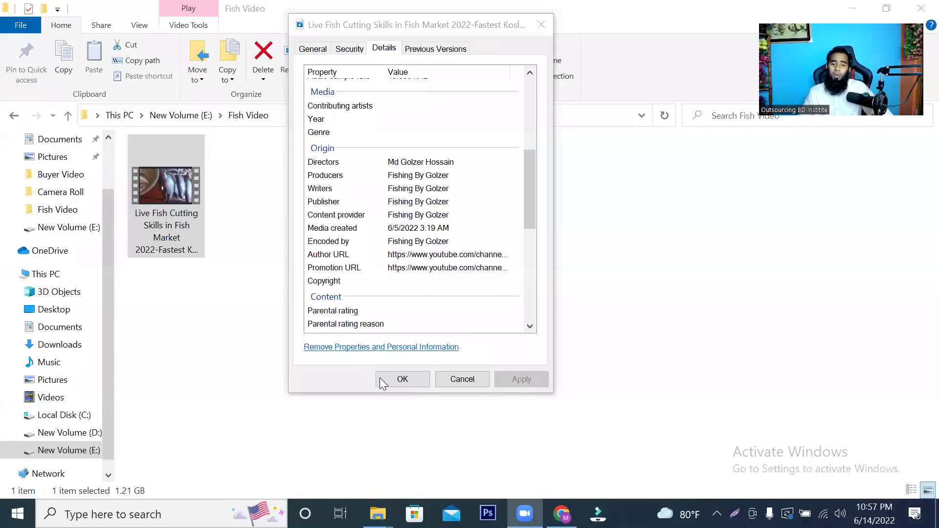
pyautogui.click(416, 381)
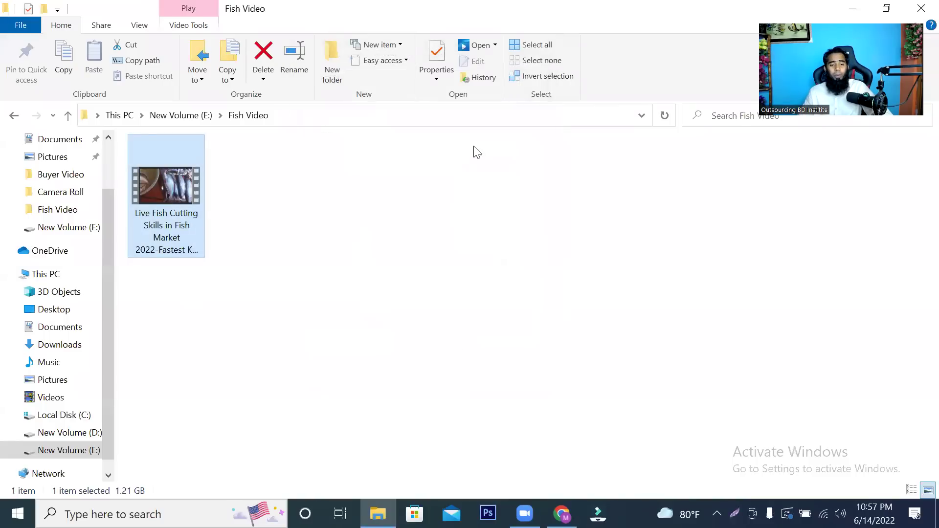
pyautogui.rightClick(473, 146)
pyautogui.click(485, 208)
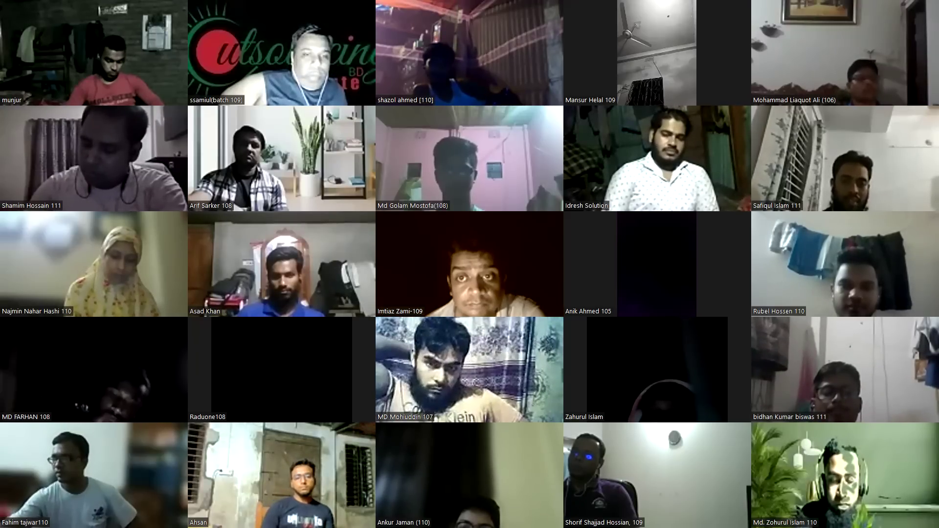
pyautogui.press('pagedown')
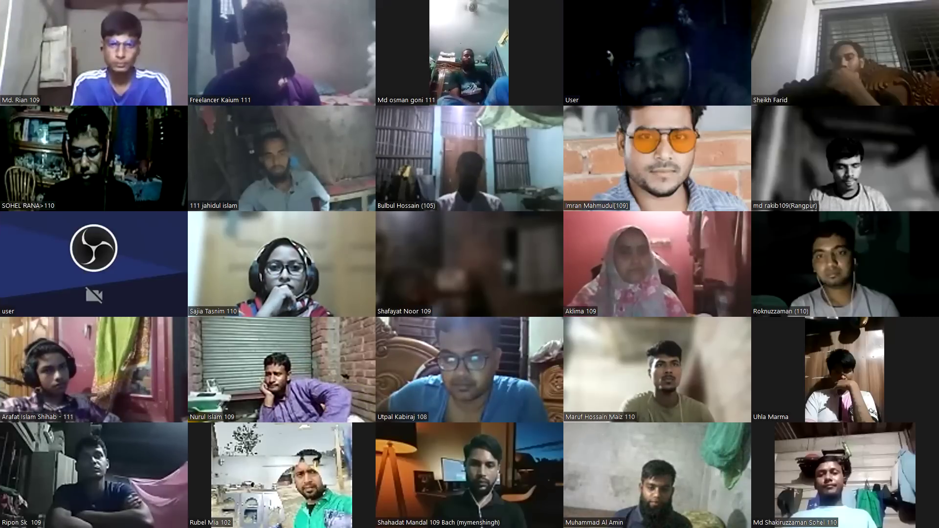
pyautogui.press('pagedown')
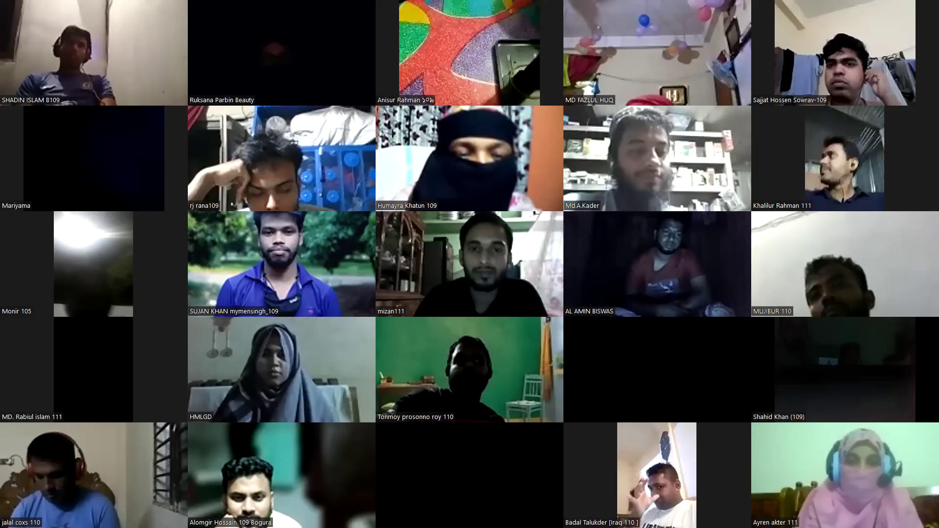
pyautogui.press('pagedown')
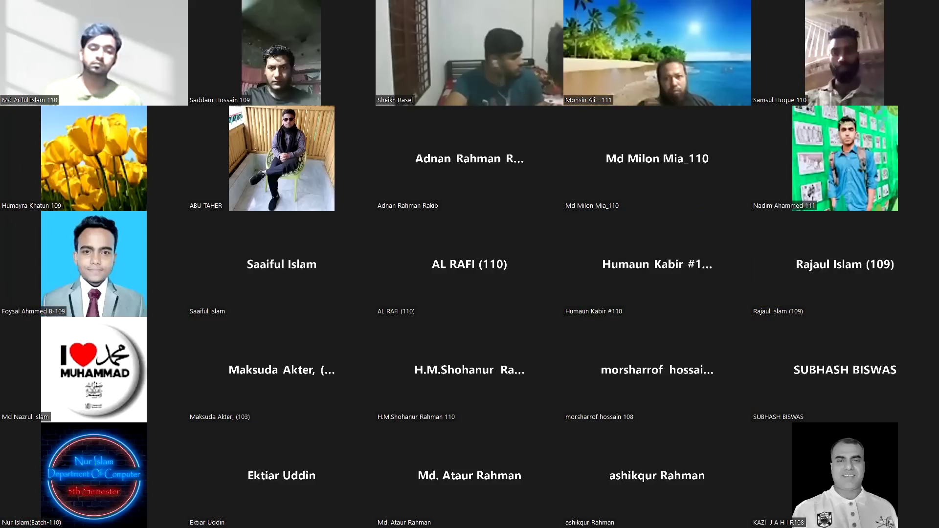
pyautogui.press('pagedown')
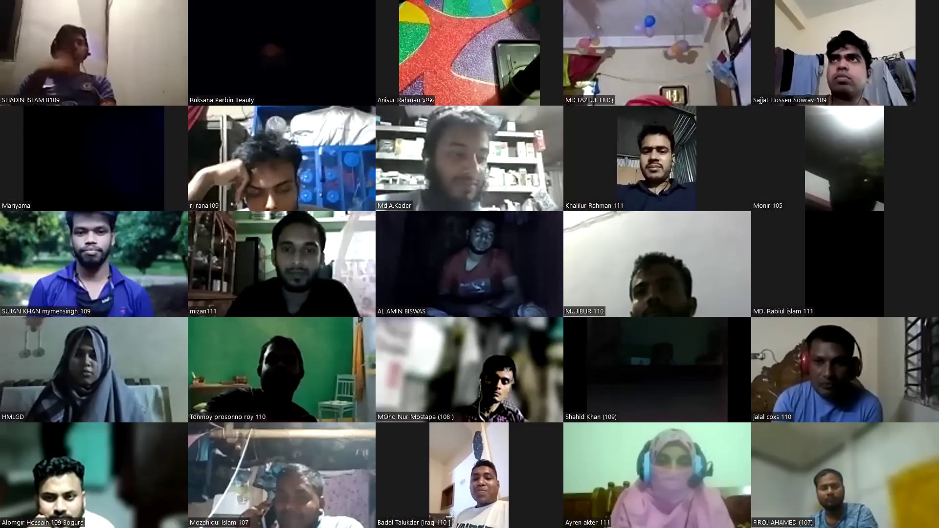
pyautogui.press('pagedown')
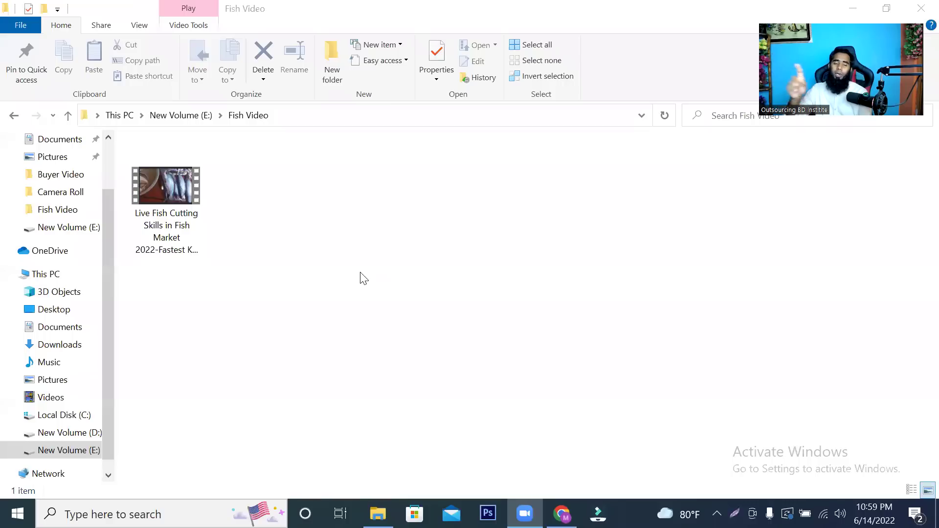
pyautogui.rightClick(175, 223)
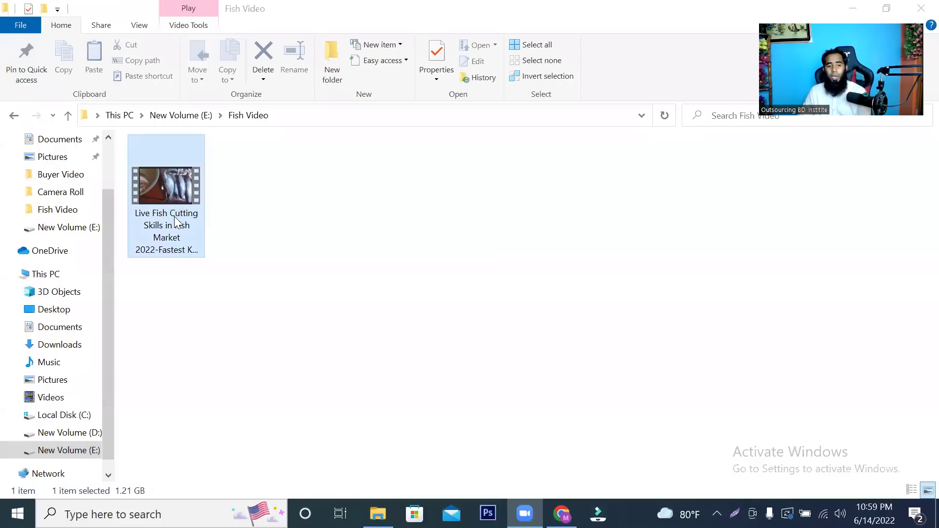
pyautogui.click(688, 424)
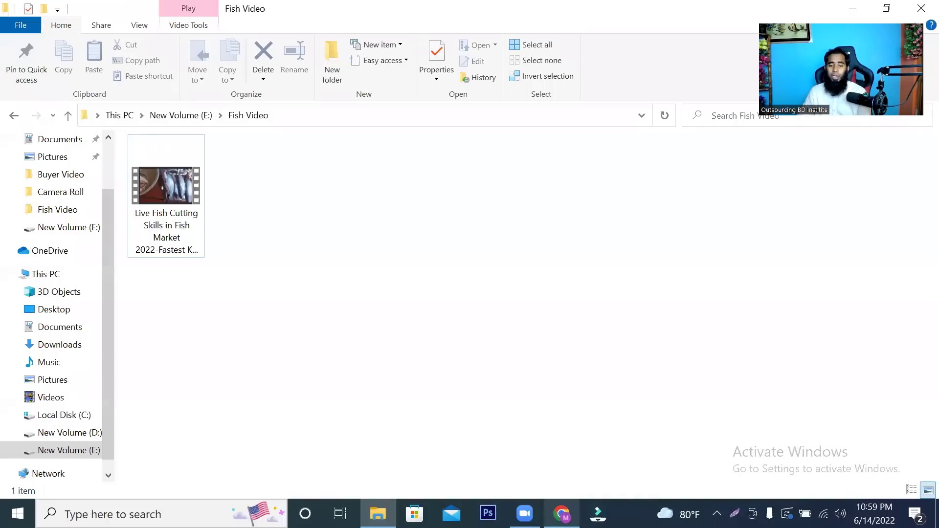
pyautogui.hotkey('alt', 'Tab')
pyautogui.click(225, 12)
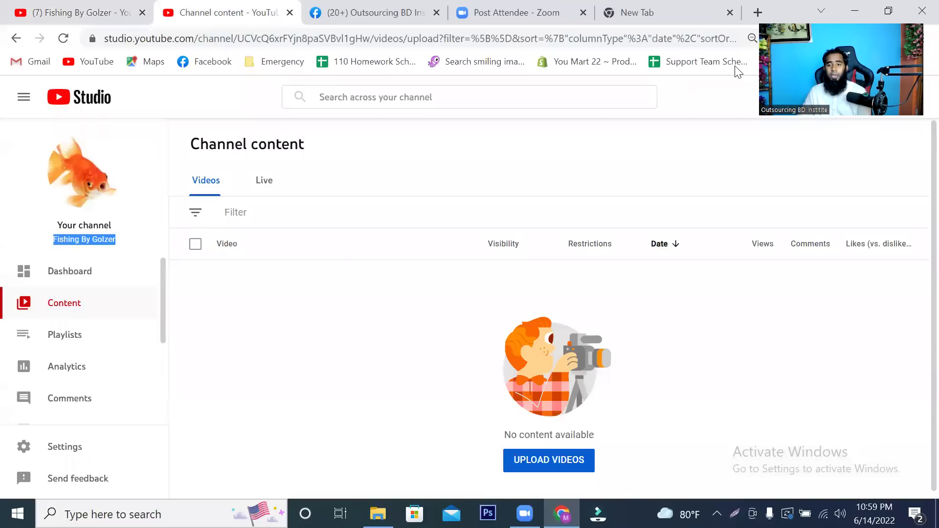
pyautogui.moveTo(434, 85); pyautogui.dragTo(434, 84)
pyautogui.click(860, 98)
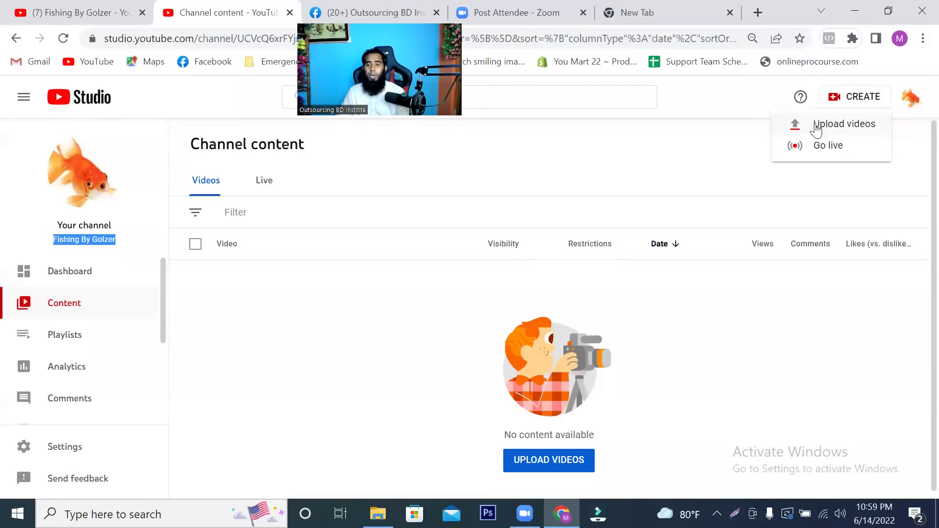
pyautogui.click(840, 128)
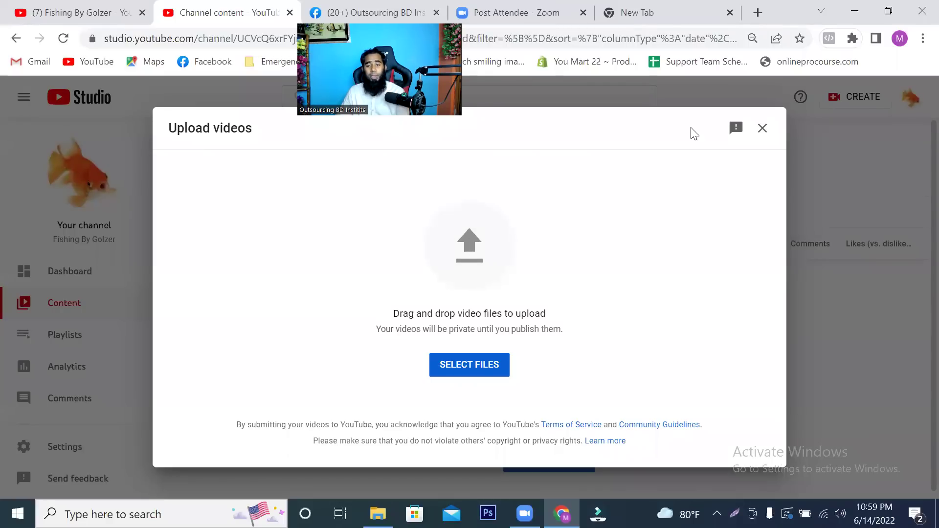
pyautogui.click(761, 128)
# Switch to the Fish Video folder in File Explorer and check the fish cutting video's full file name without changing it.
pyautogui.click(378, 513)
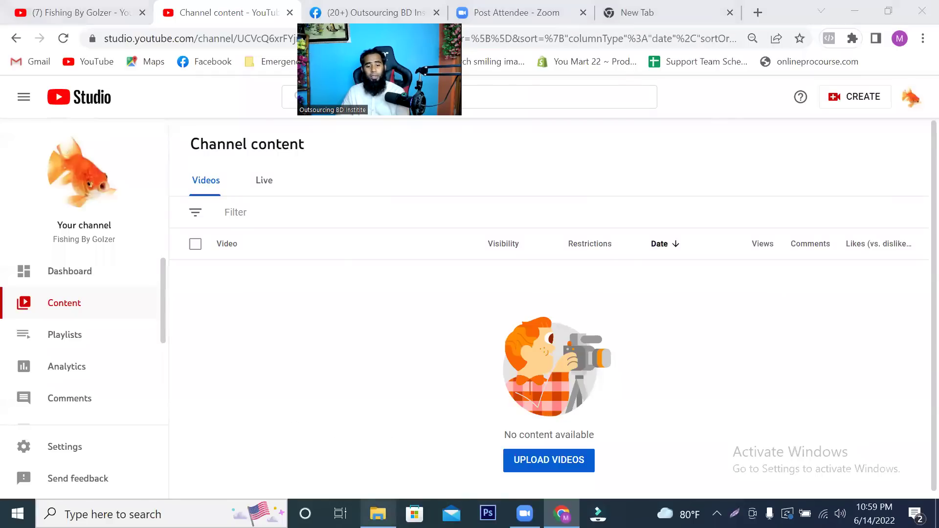
pyautogui.hotkey('shift', 'F10')
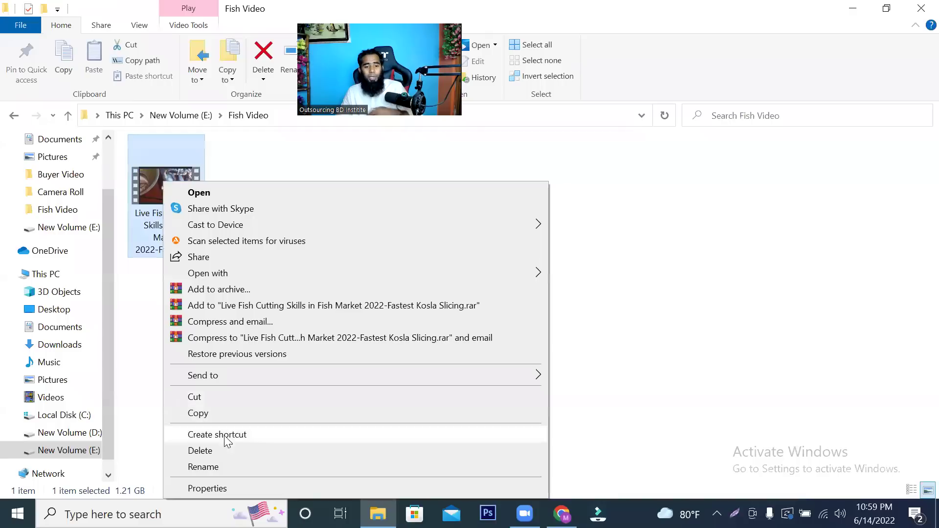
pyautogui.click(224, 465)
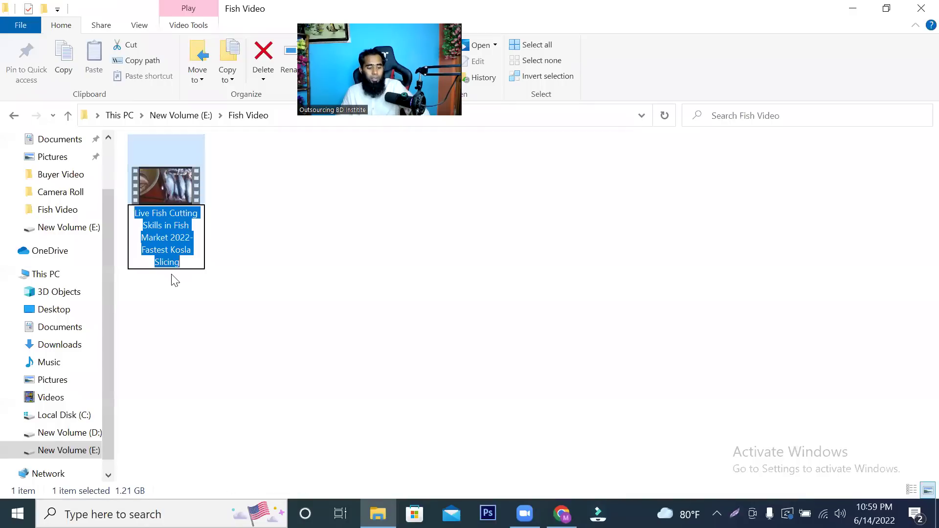
pyautogui.click(360, 251)
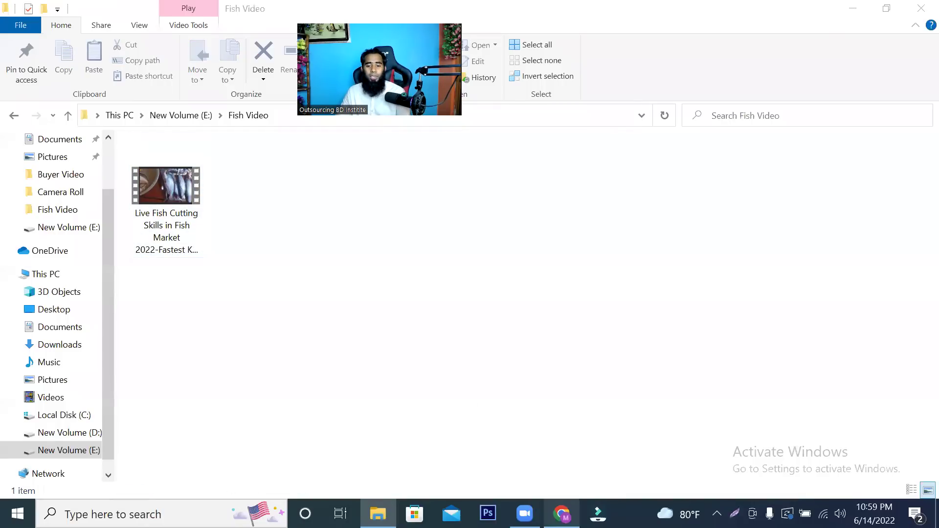
# Switch to YouTube Studio in the browser and start a new video upload.
pyautogui.click(562, 514)
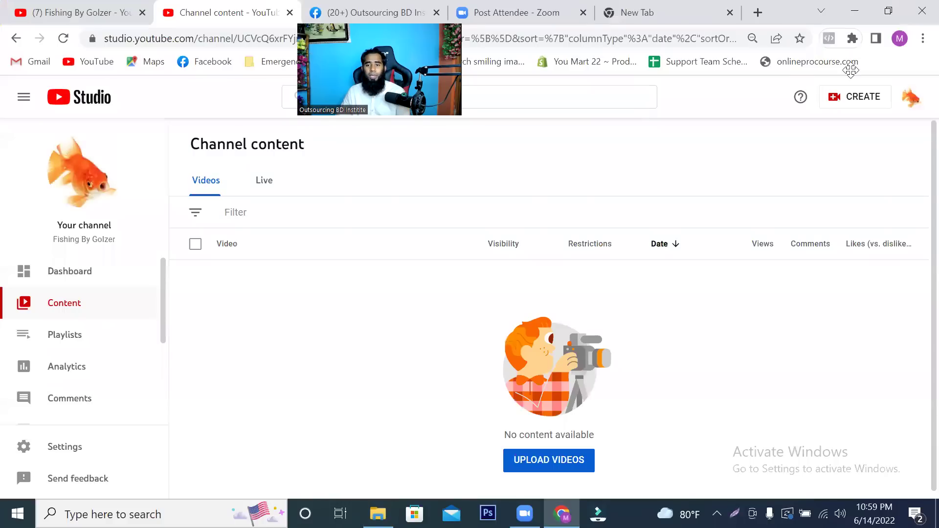
pyautogui.moveTo(851, 71); pyautogui.dragTo(623, 81)
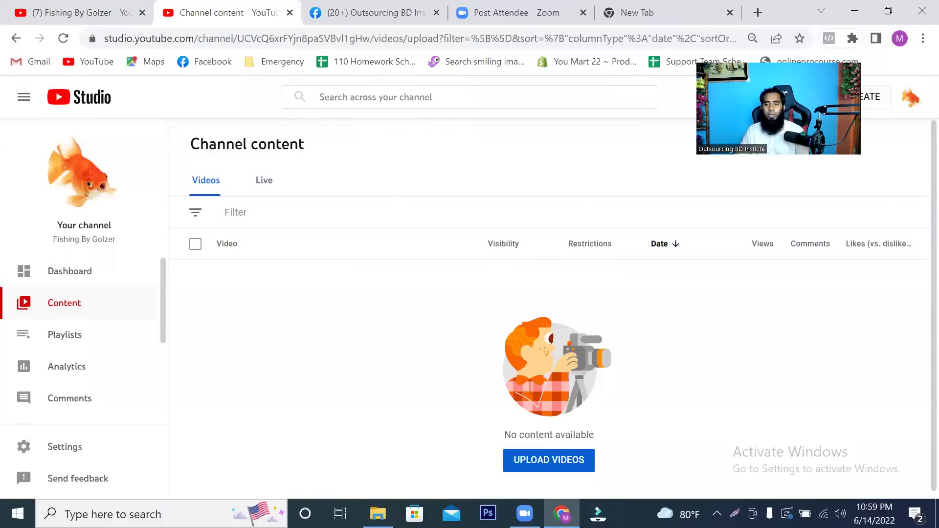
pyautogui.click(854, 96)
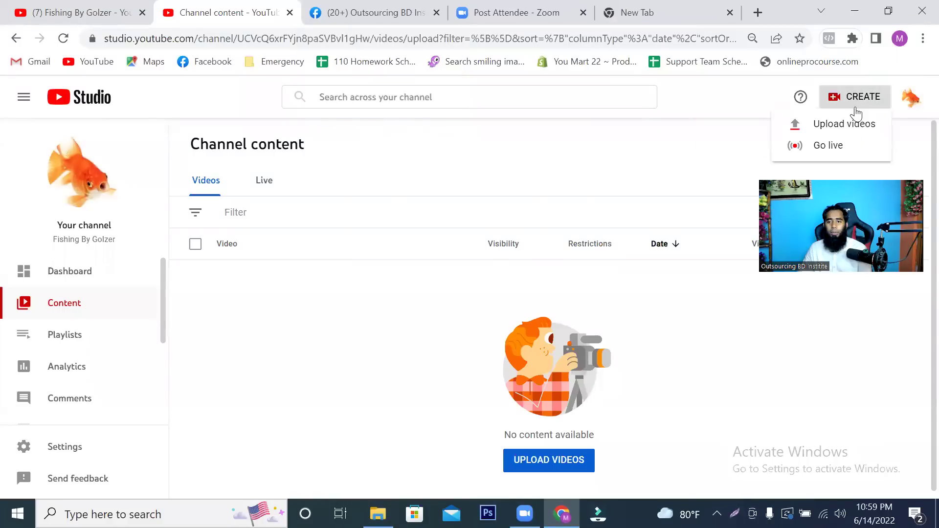
pyautogui.click(835, 128)
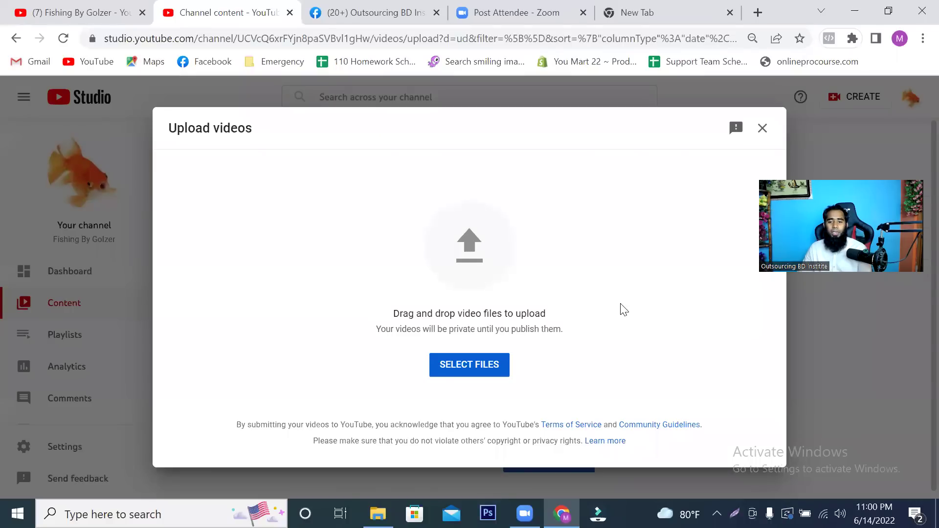
# Upload the video "Live Fish Cutting Skills in Fish Market 2022-Fastest Kosla Slicing" from the Fish Video folder on New Volume (E:).
pyautogui.click(471, 244)
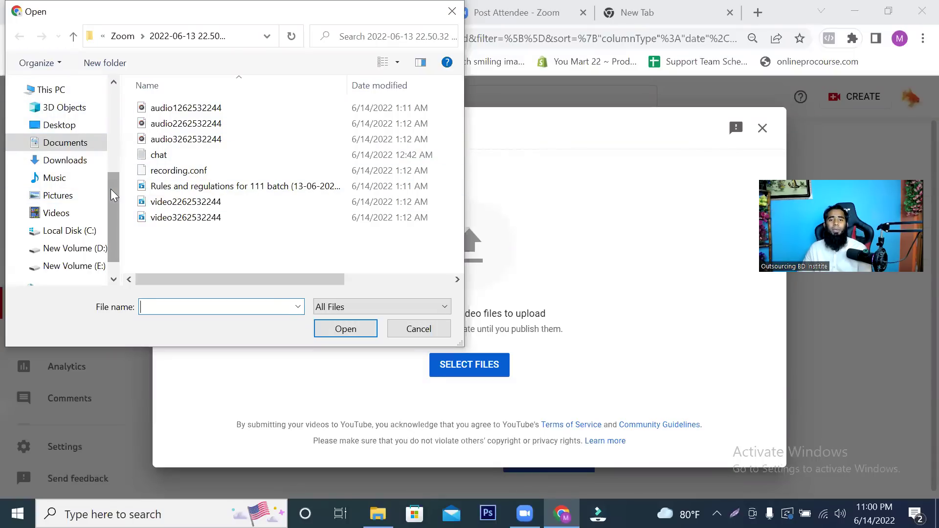
pyautogui.scroll(-1, 114, 194)
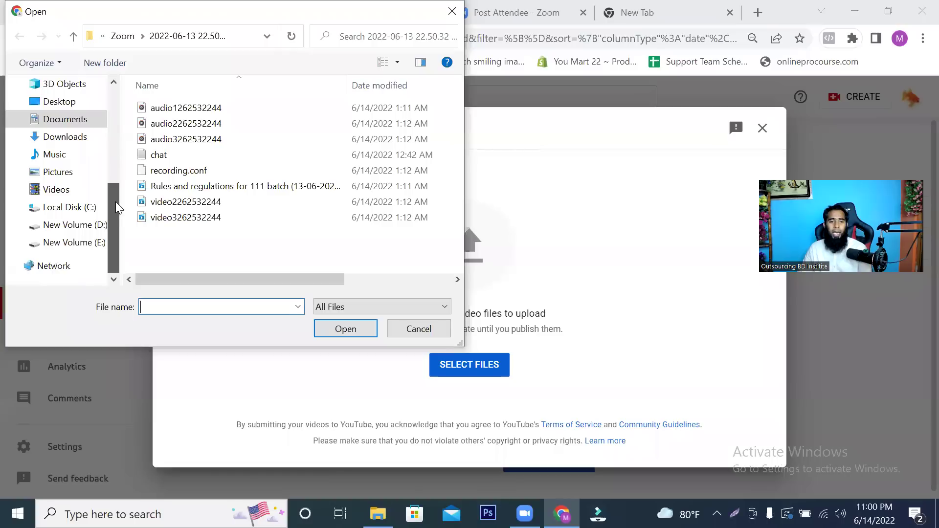
pyautogui.click(78, 243)
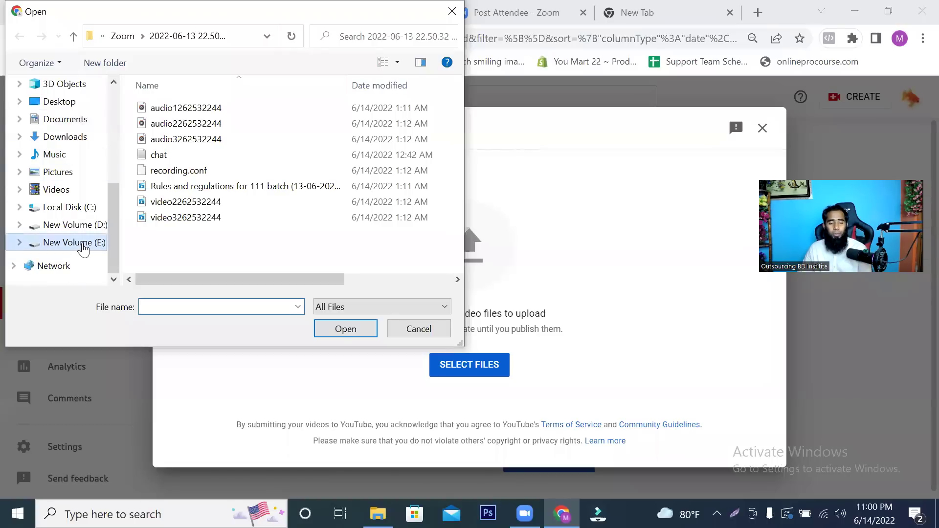
pyautogui.doubleClick(174, 239)
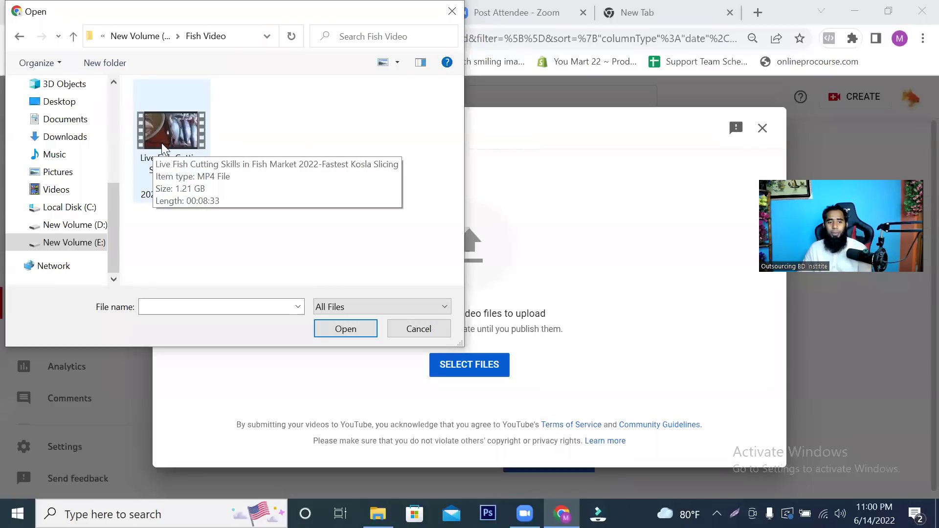
pyautogui.click(163, 148)
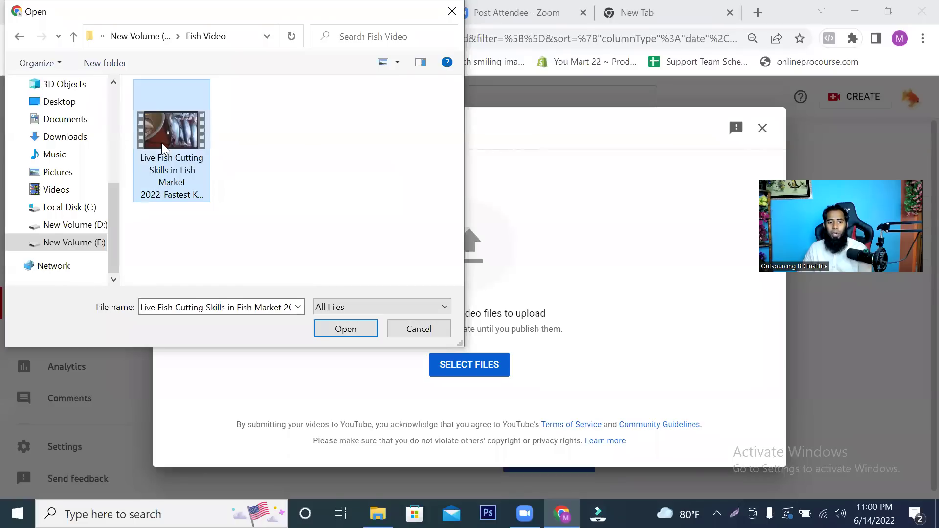
pyautogui.click(360, 333)
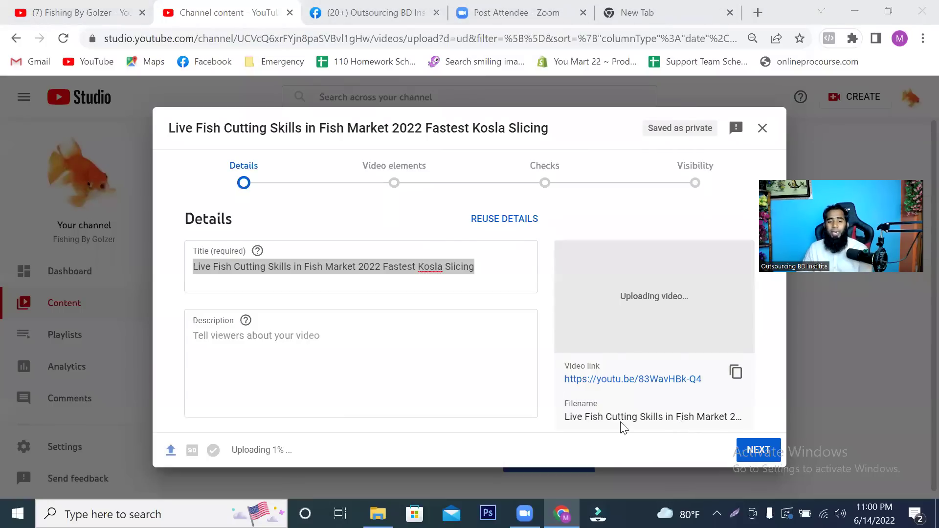
# Compare the uploaded video's title with the name of its source file.
pyautogui.click(484, 272)
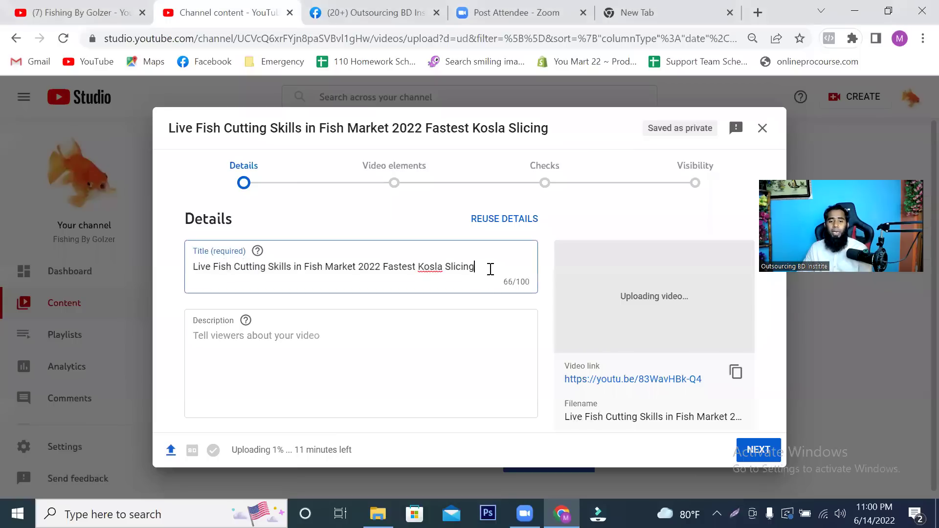
pyautogui.moveTo(412, 264); pyautogui.dragTo(244, 272)
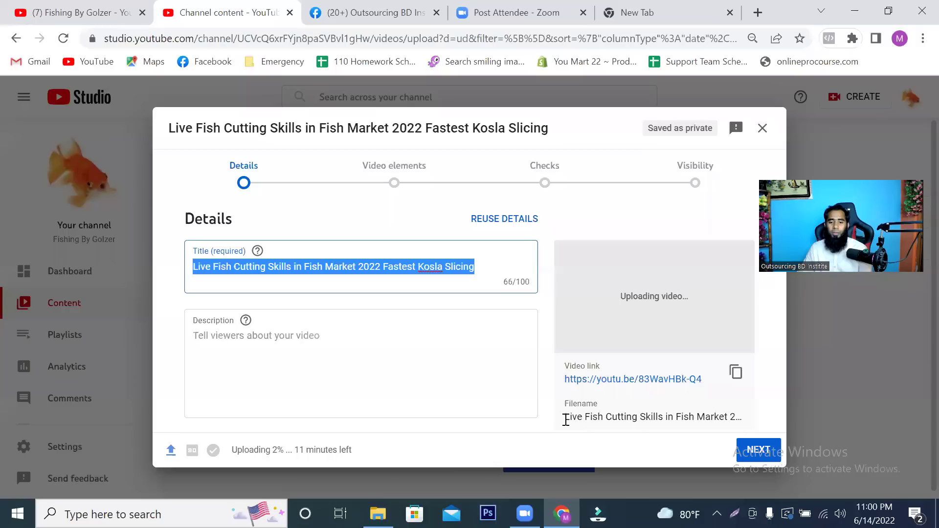
pyautogui.click(389, 265)
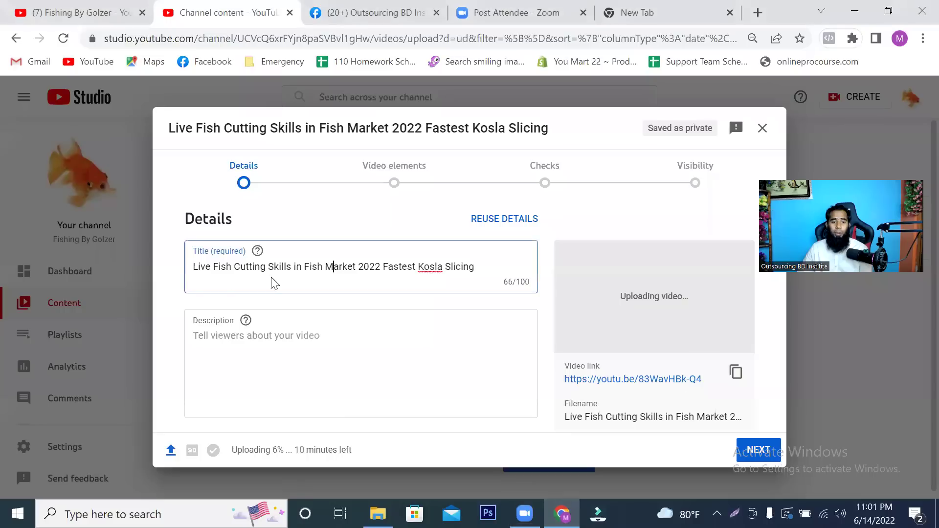
pyautogui.scroll(-2, 423, 442)
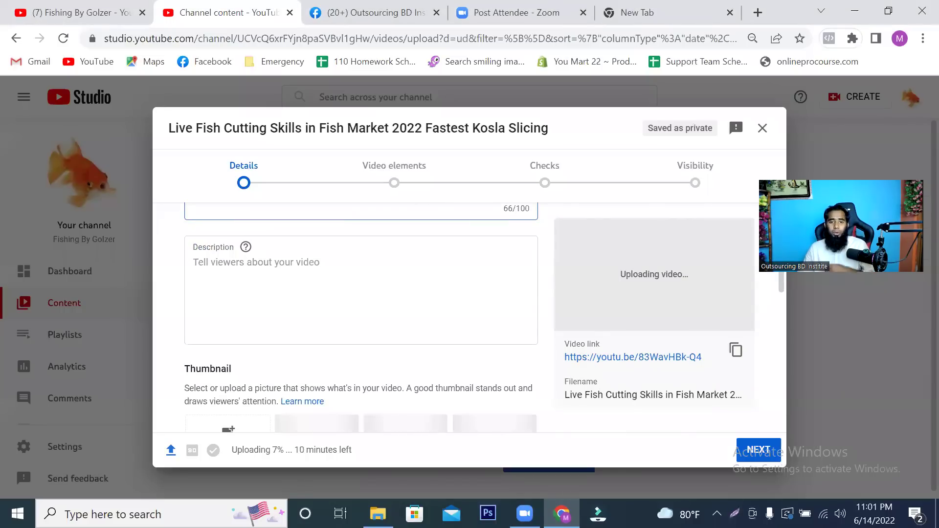
pyautogui.click(812, 250)
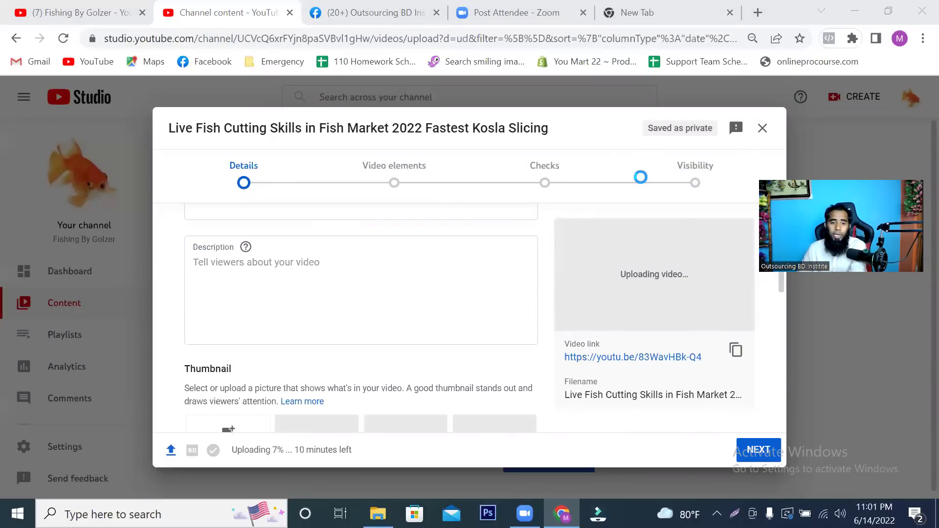
pyautogui.press('Print')
pyautogui.moveTo(143, 106); pyautogui.dragTo(788, 461)
pyautogui.moveTo(193, 439); pyautogui.dragTo(396, 457)
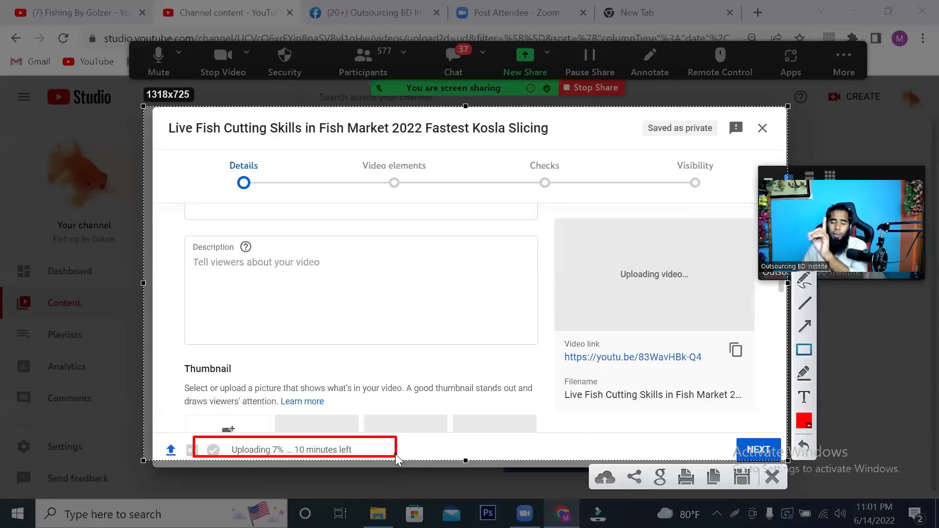
pyautogui.rightClick(569, 268)
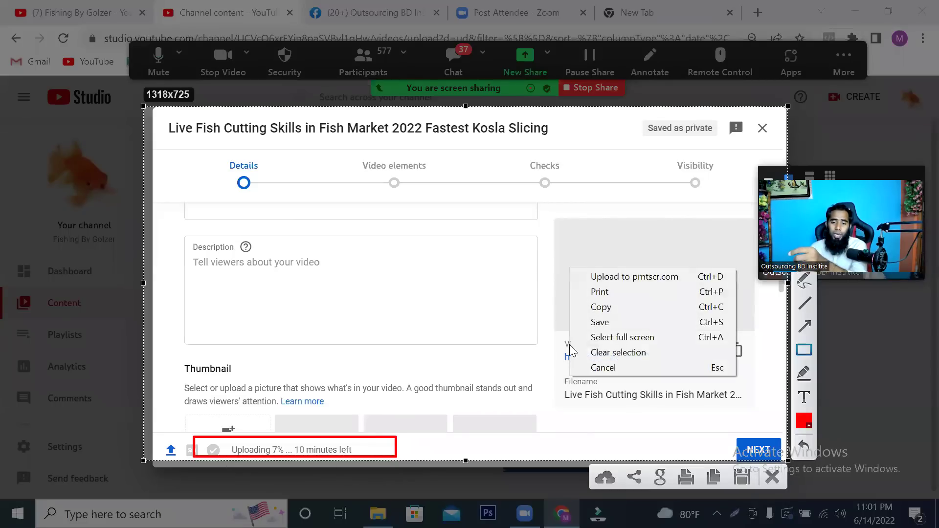
pyautogui.click(587, 368)
# Review the wording of the video title, especially the phrase "Fastest Kosla Slicing" after the year.
pyautogui.scroll(2, 510, 320)
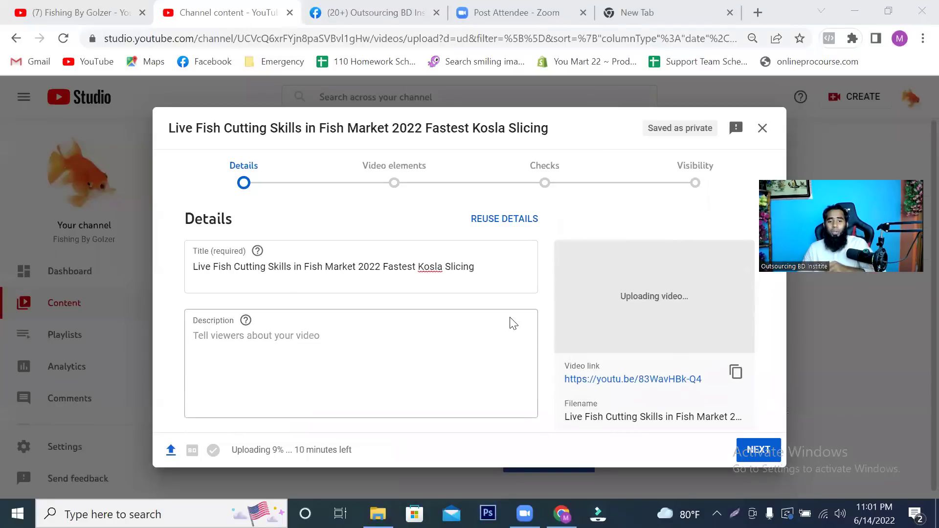
pyautogui.click(460, 267)
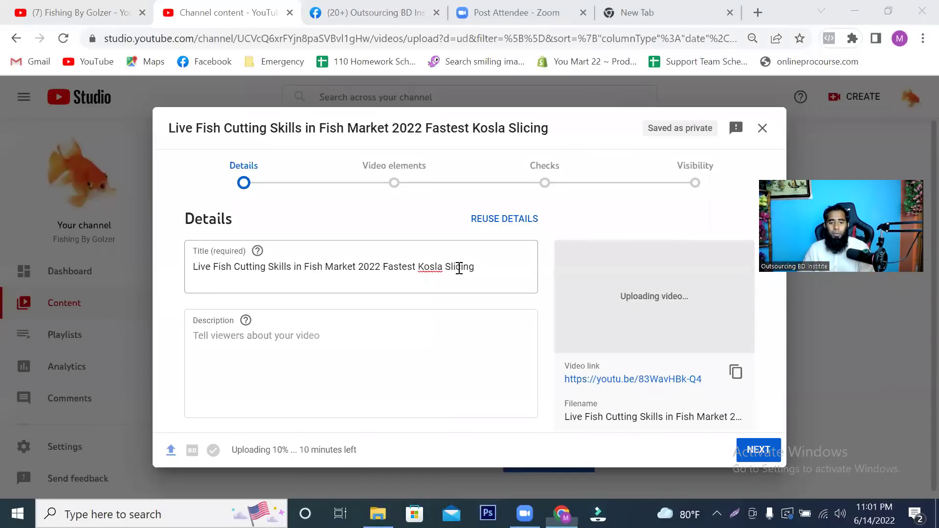
pyautogui.doubleClick(186, 226)
pyautogui.click(195, 253)
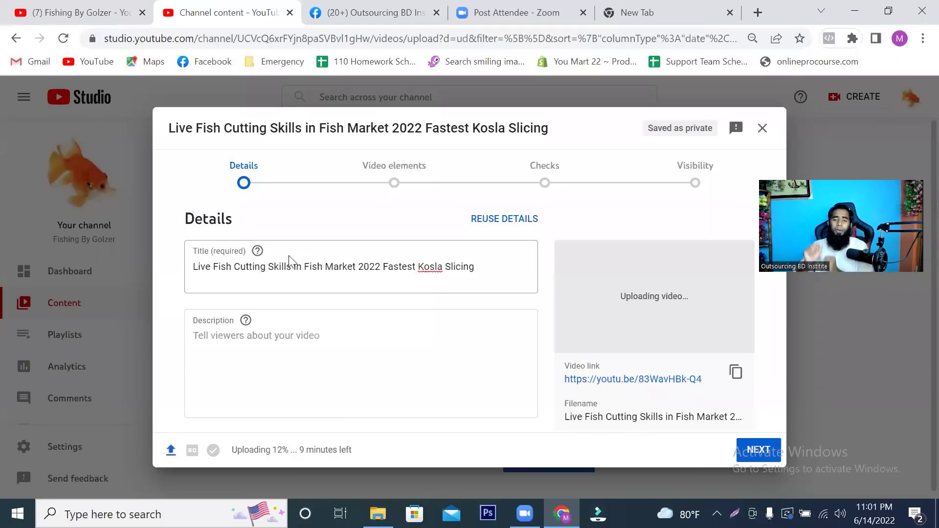
pyautogui.click(408, 266)
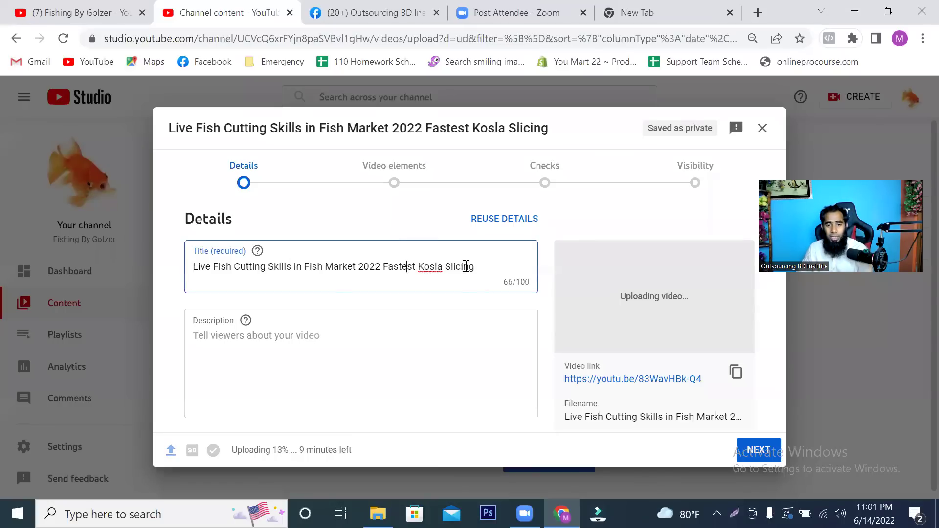
pyautogui.moveTo(488, 267); pyautogui.dragTo(381, 268)
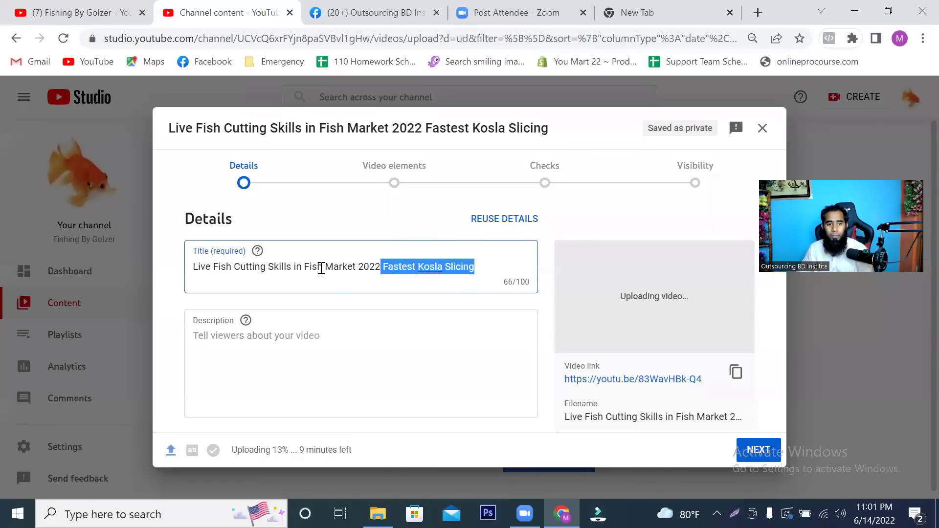
pyautogui.click(273, 274)
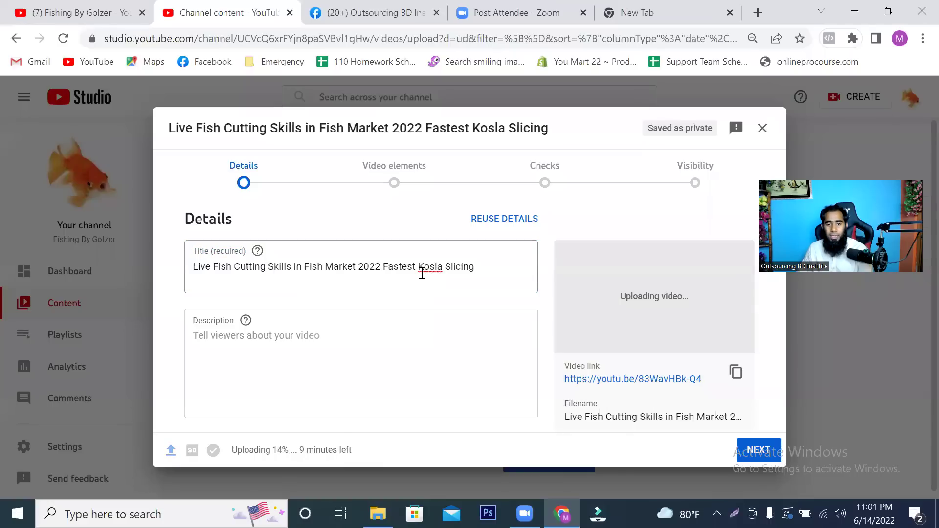
pyautogui.click(451, 267)
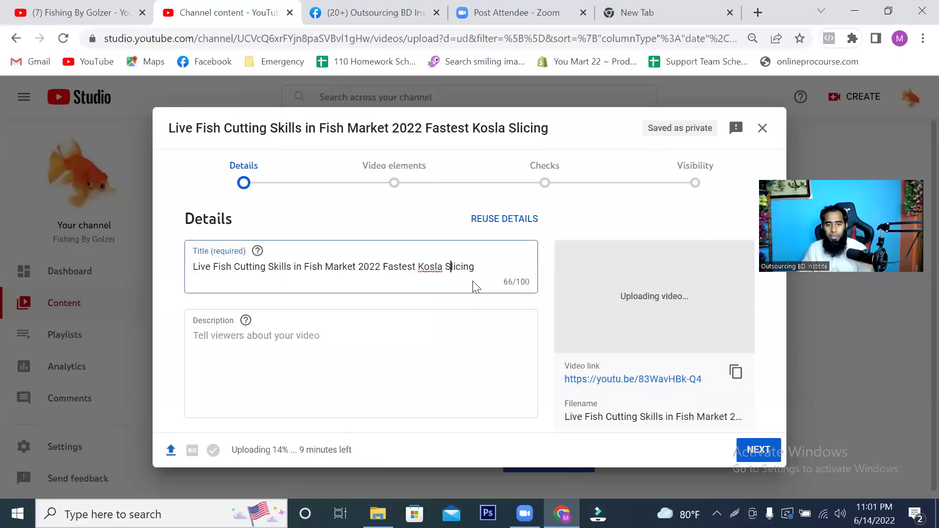
pyautogui.moveTo(479, 270); pyautogui.dragTo(459, 266)
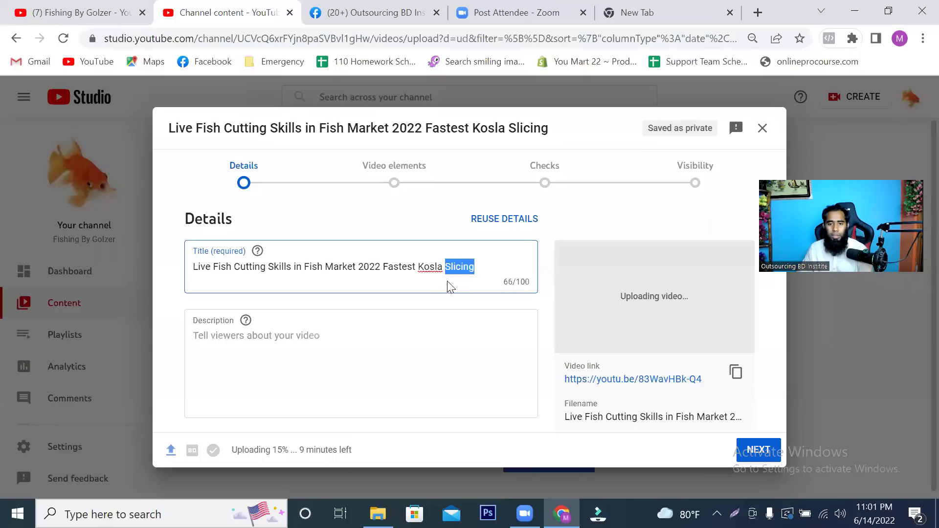
# Replace "Kosla Slicing" at the end of the video title with "Fish Cutting".
pyautogui.press('BackSpace')
pyautogui.press('BackSpace')
pyautogui.press('BackSpace')
pyautogui.press('BackSpace')
pyautogui.write('Fish c')
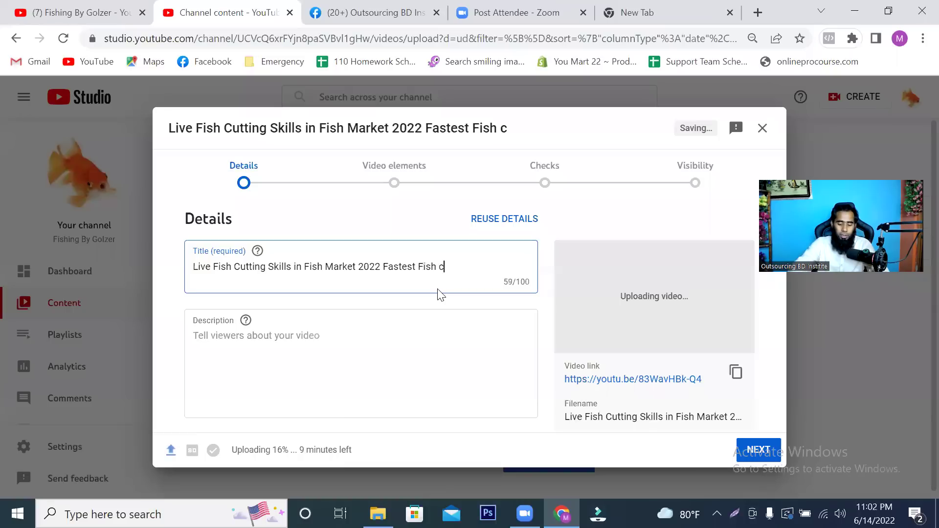
pyautogui.write('utting')
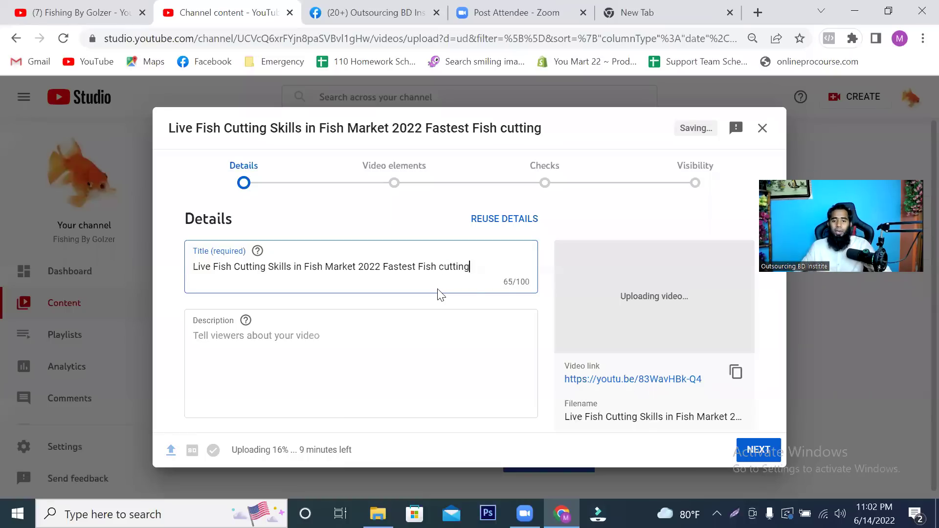
pyautogui.click(443, 269)
pyautogui.press('BackSpace')
pyautogui.write('C')
pyautogui.click(461, 267)
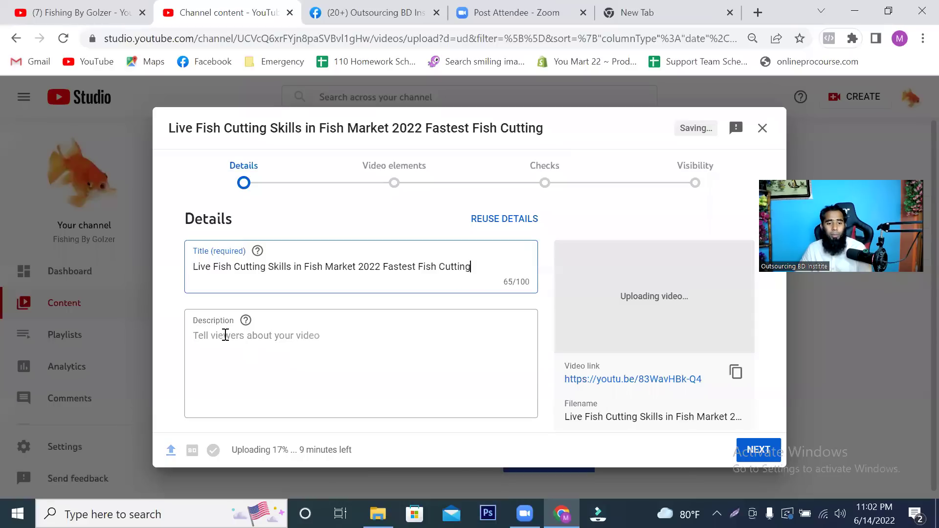
# Examine the Description field in the upload details.
pyautogui.doubleClick(196, 323)
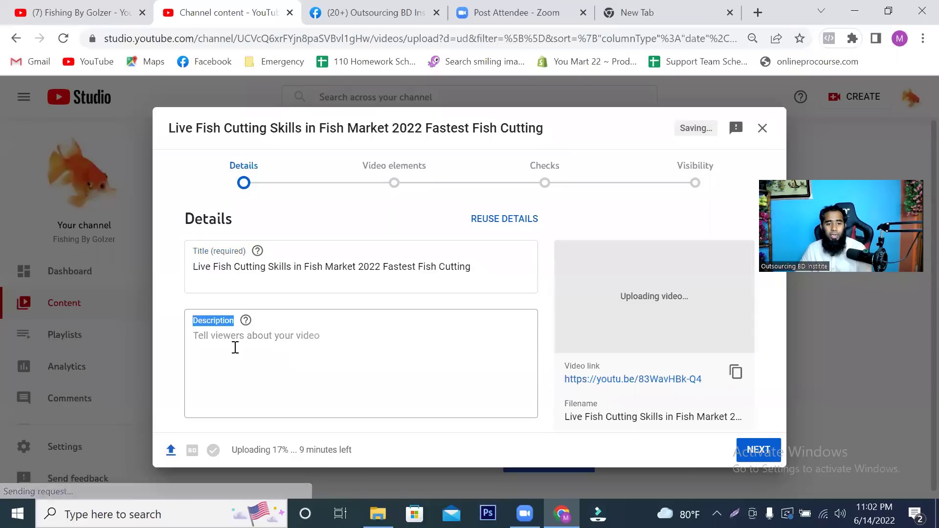
pyautogui.click(235, 346)
pyautogui.scroll(-2, 535, 367)
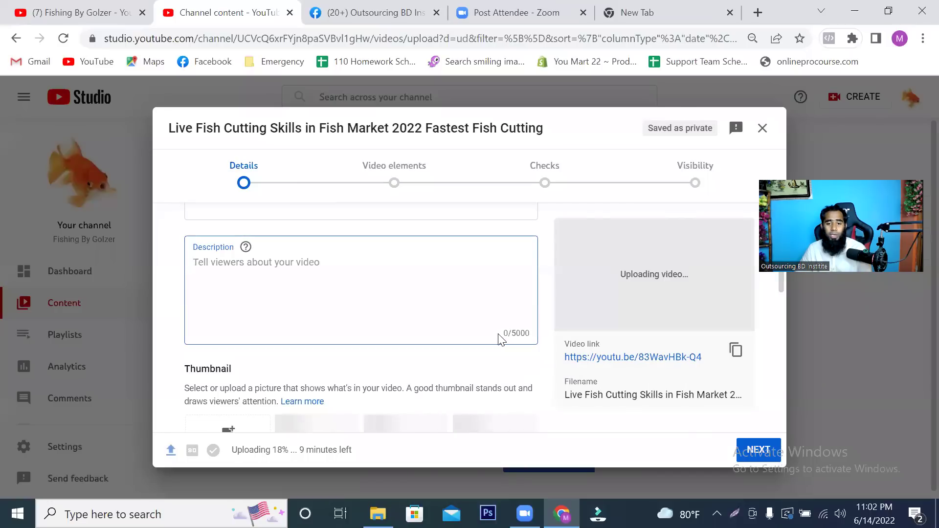
pyautogui.click(392, 301)
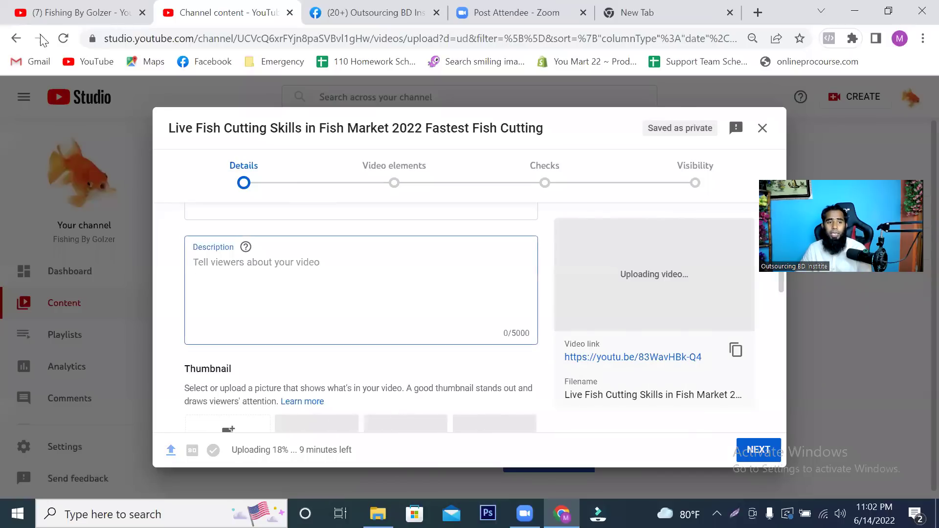
# Open the example video "Fiverr Gig Create By Adobe Photoshop II How To Create Your First GIG On Fiverr" from the YouTube home feed and pause it.
pyautogui.click(56, 10)
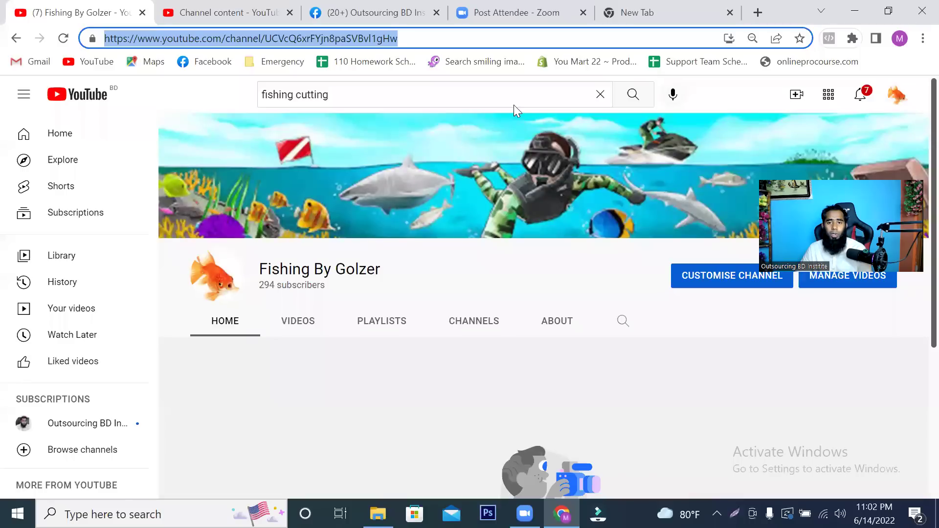
pyautogui.click(86, 96)
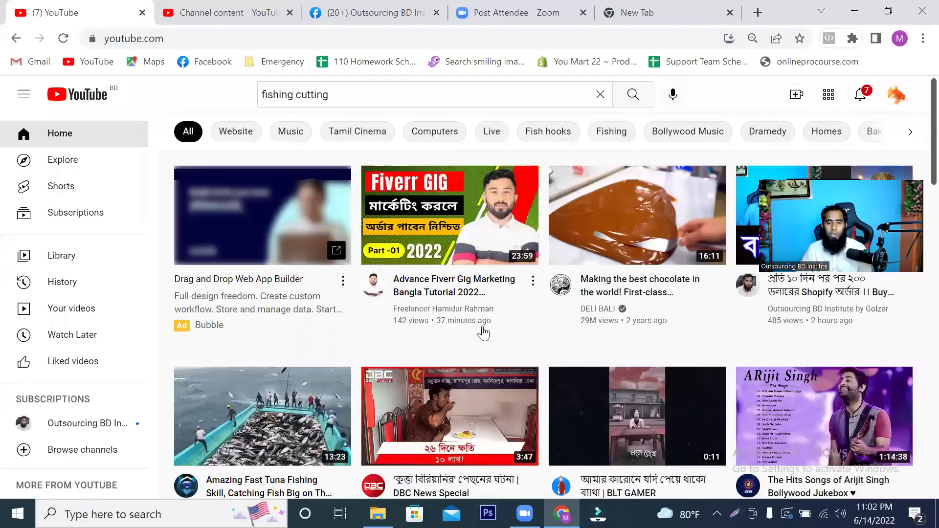
pyautogui.scroll(-1, 490, 305)
pyautogui.scroll(-2, 491, 301)
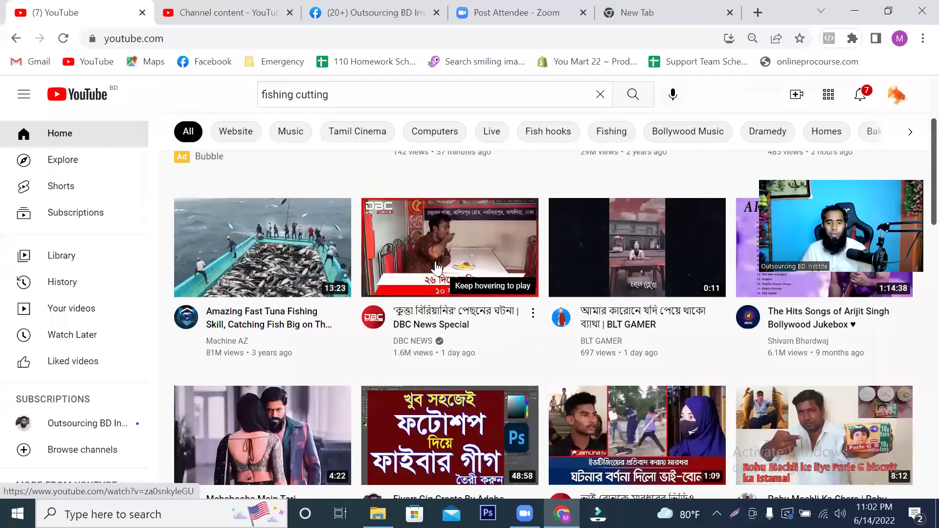
pyautogui.scroll(-4, 438, 267)
pyautogui.click(366, 306)
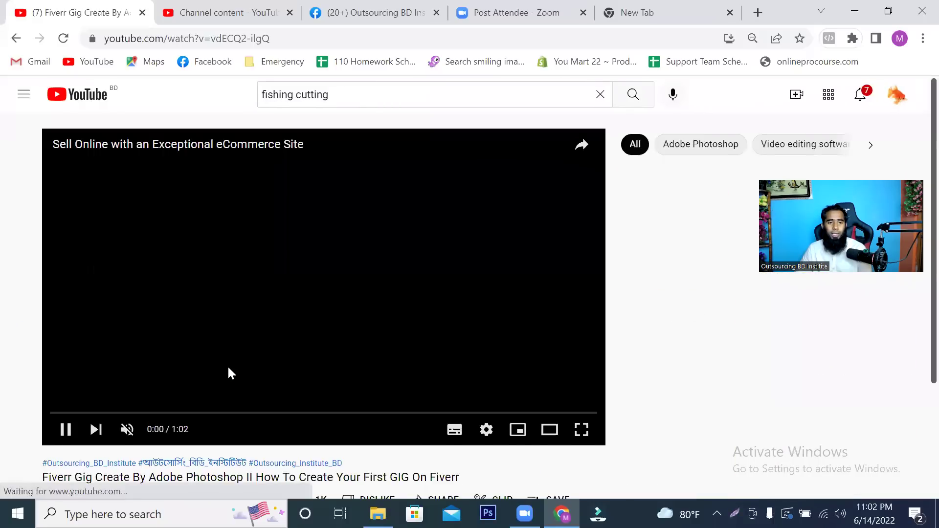
pyautogui.click(67, 284)
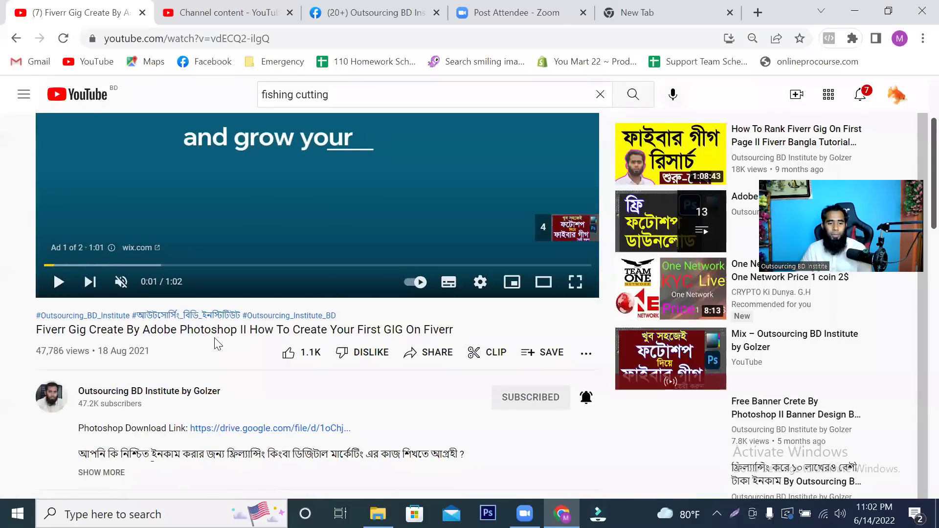
# Review the example video's title and the hashtags above it.
pyautogui.scroll(-3, 188, 325)
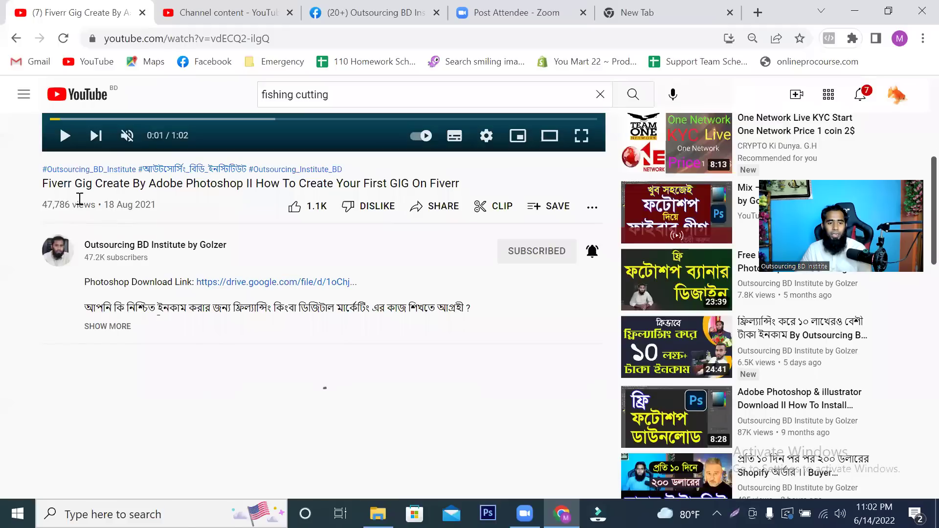
pyautogui.moveTo(42, 184); pyautogui.dragTo(442, 235)
pyautogui.scroll(3, 418, 280)
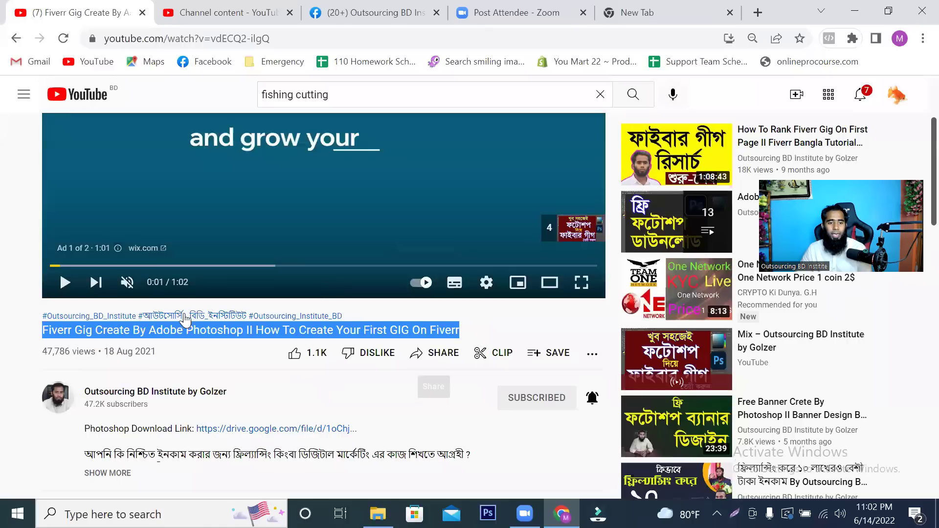
pyautogui.click(368, 319)
pyautogui.moveTo(344, 317); pyautogui.dragTo(44, 321)
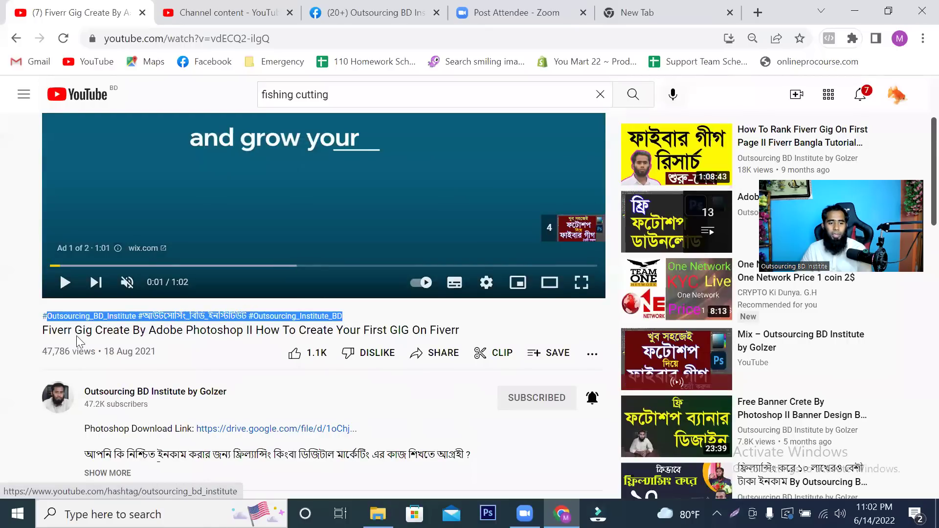
# Expand the example video's description and read through its links, contact details and course information.
pyautogui.scroll(-2, 78, 341)
pyautogui.click(122, 400)
pyautogui.scroll(-3, 122, 406)
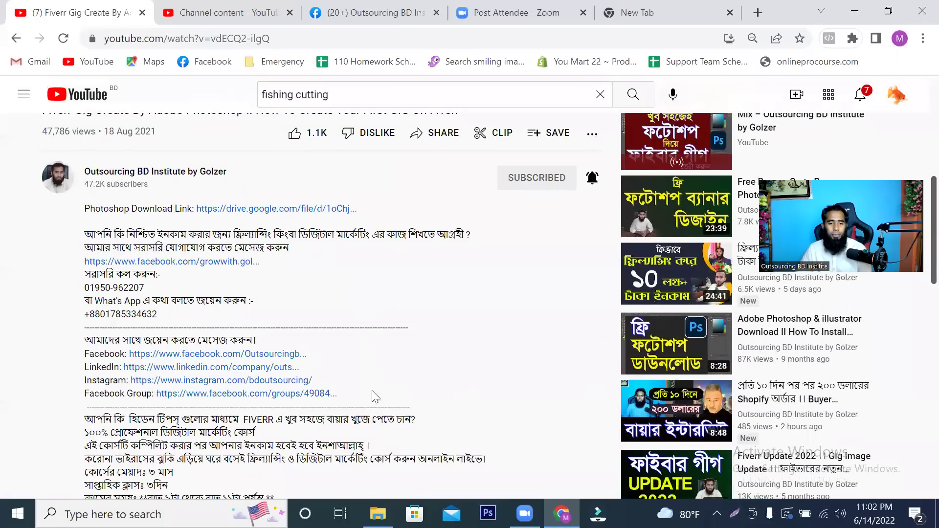
pyautogui.keyDown('shift'); pyautogui.click(370, 402); pyautogui.keyUp('shift')
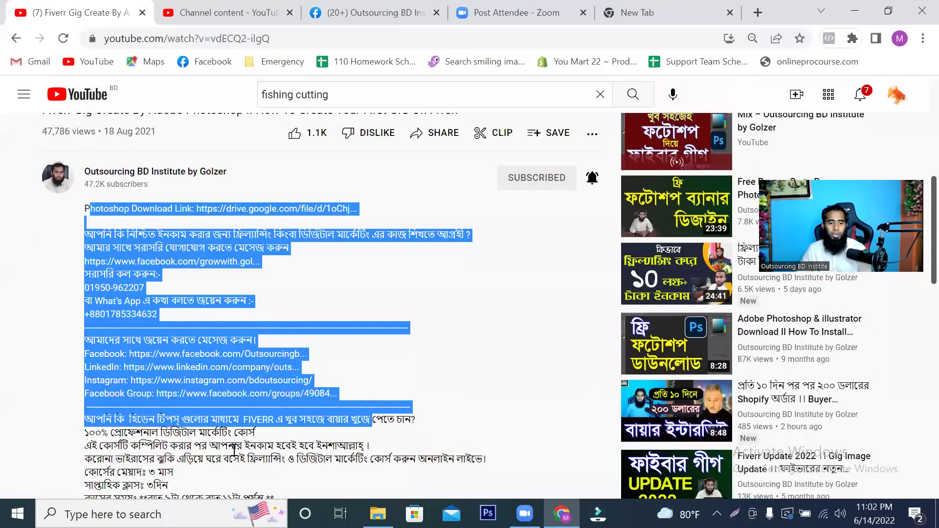
pyautogui.scroll(-6, 178, 322)
pyautogui.moveTo(233, 456); pyautogui.dragTo(180, 337)
pyautogui.scroll(5, 241, 381)
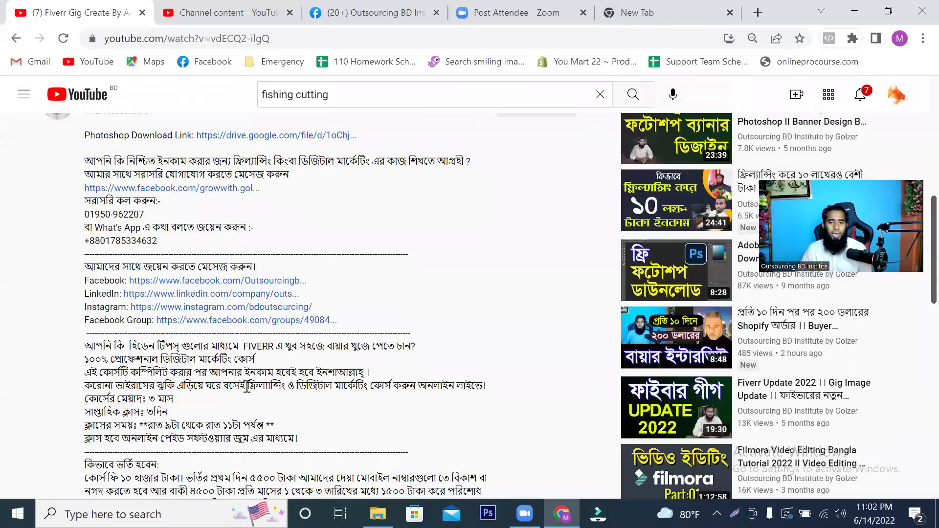
pyautogui.scroll(8, 72, 402)
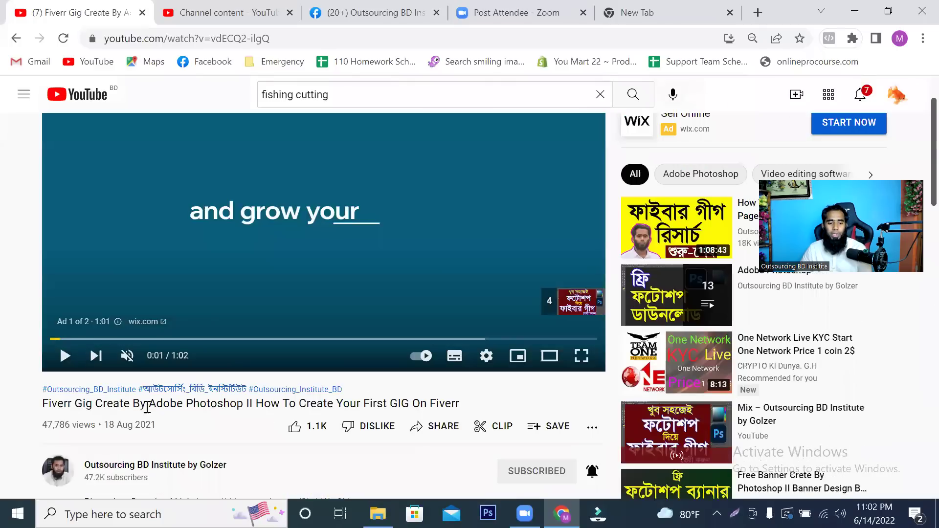
pyautogui.moveTo(119, 404); pyautogui.dragTo(72, 404)
# Return to the video upload, try filling the description with three lines of the copied video title, and clear the description.
pyautogui.click(227, 12)
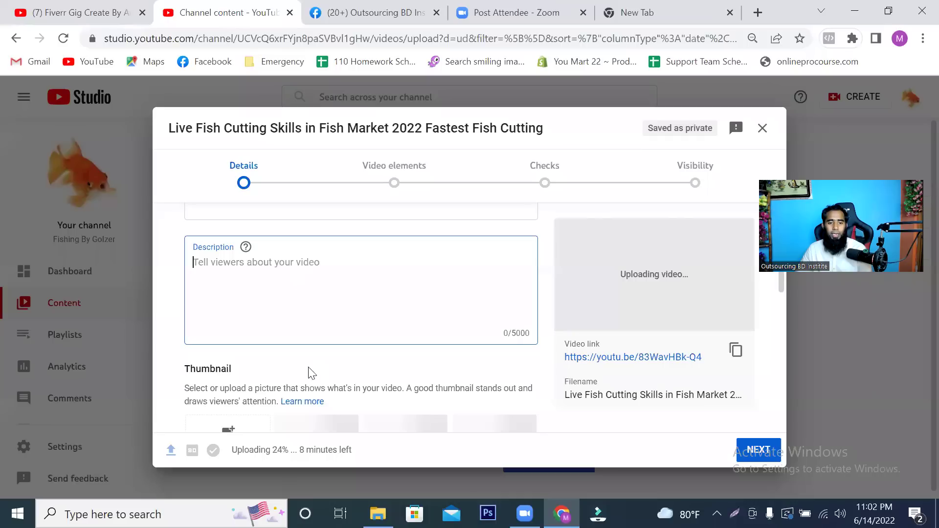
pyautogui.scroll(2, 293, 294)
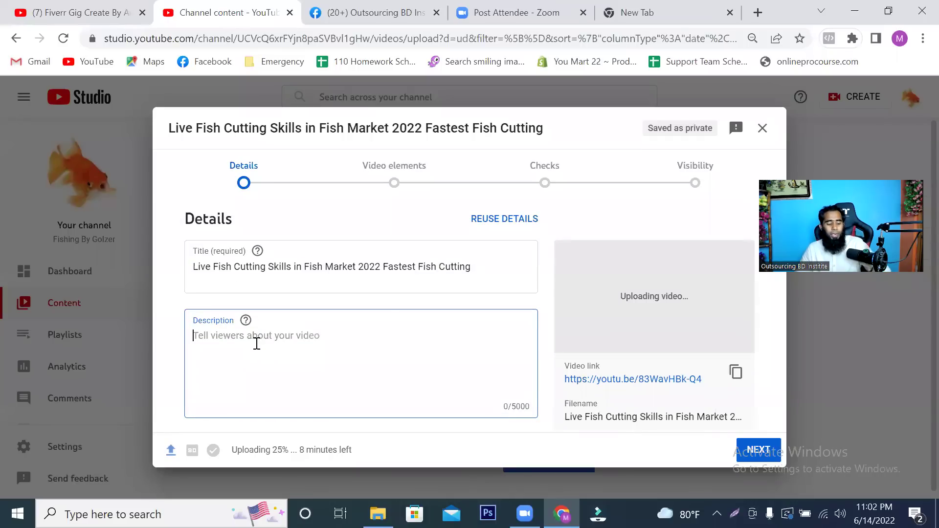
pyautogui.click(413, 273)
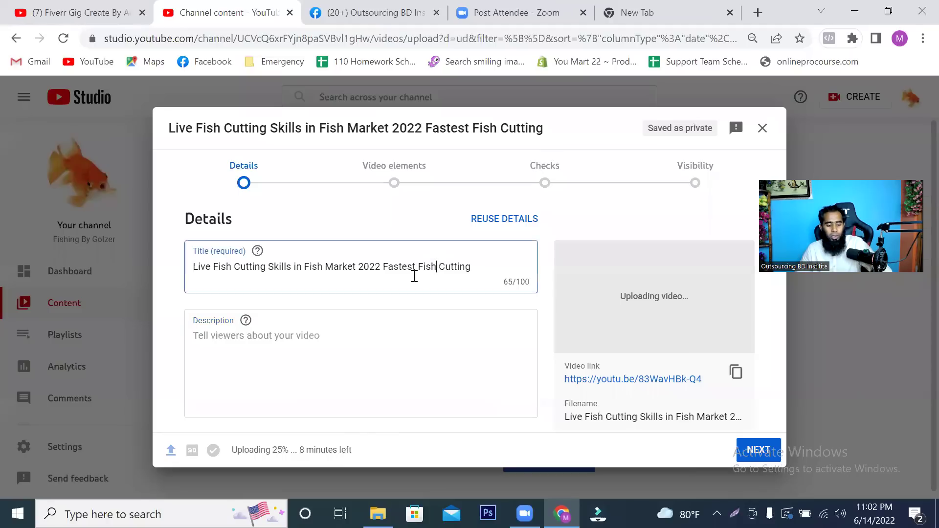
pyautogui.hotkey('ctrl', 'a')
pyautogui.hotkey('ctrl', 'c')
pyautogui.click(306, 336)
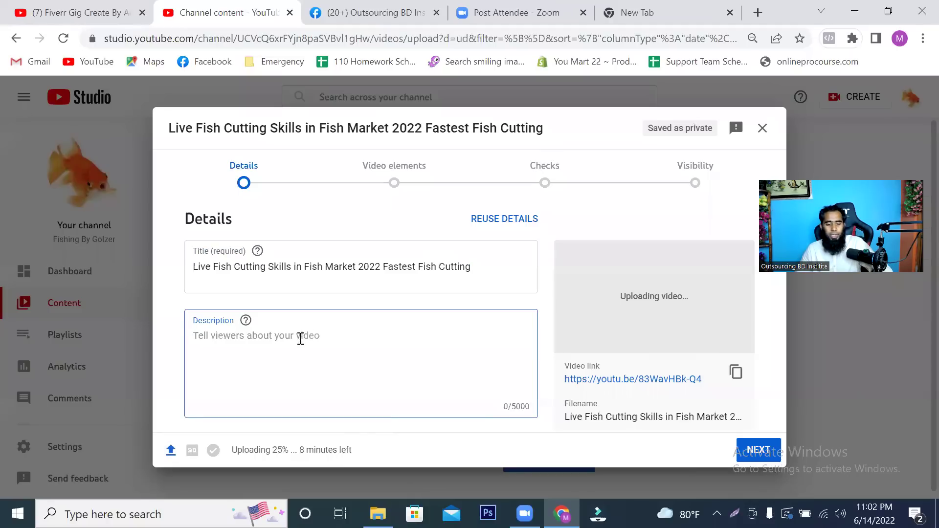
pyautogui.hotkey('ctrl', 'v')
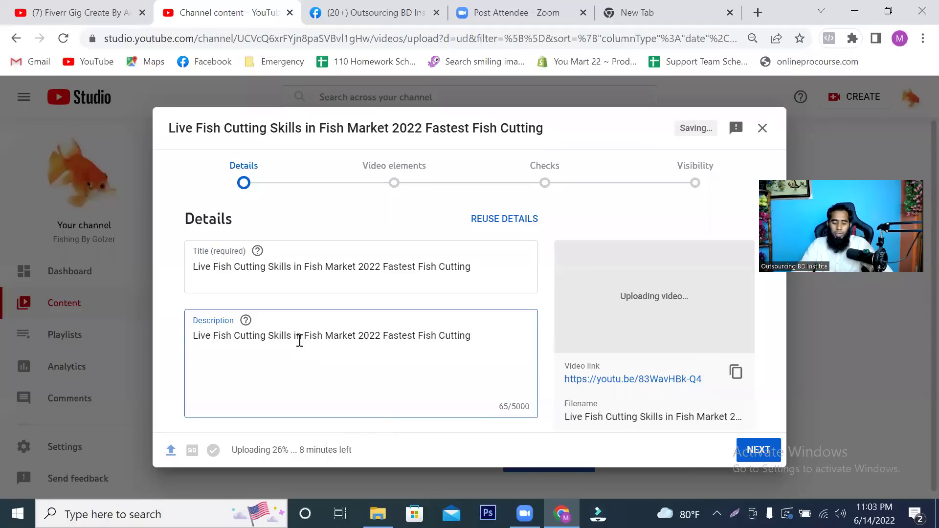
pyautogui.press('Return')
pyautogui.hotkey('ctrl', 'v')
pyautogui.hotkey('ctrl', 'v')
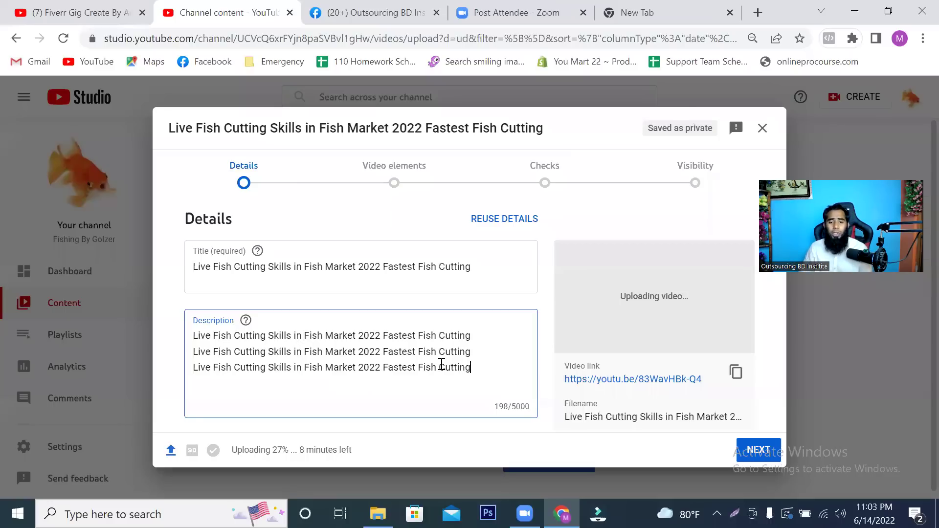
pyautogui.hotkey('ctrl', 'a')
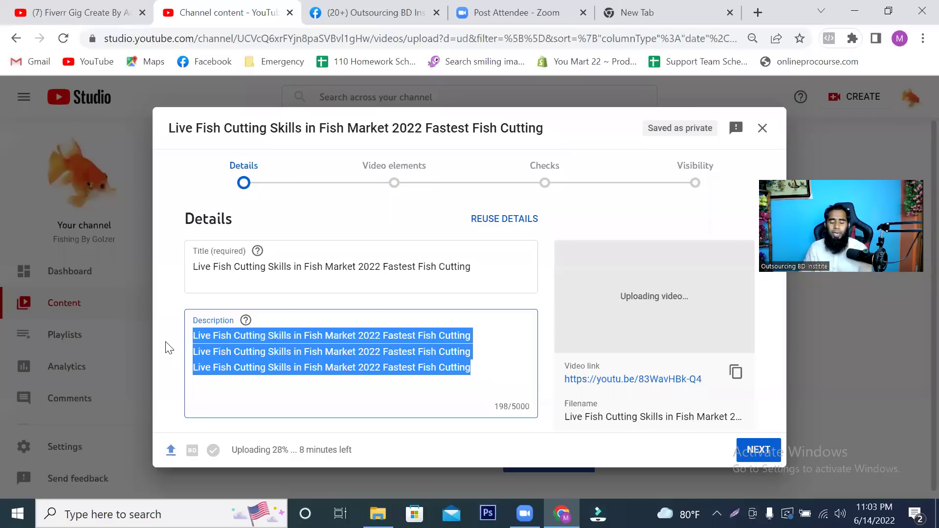
pyautogui.press('BackSpace')
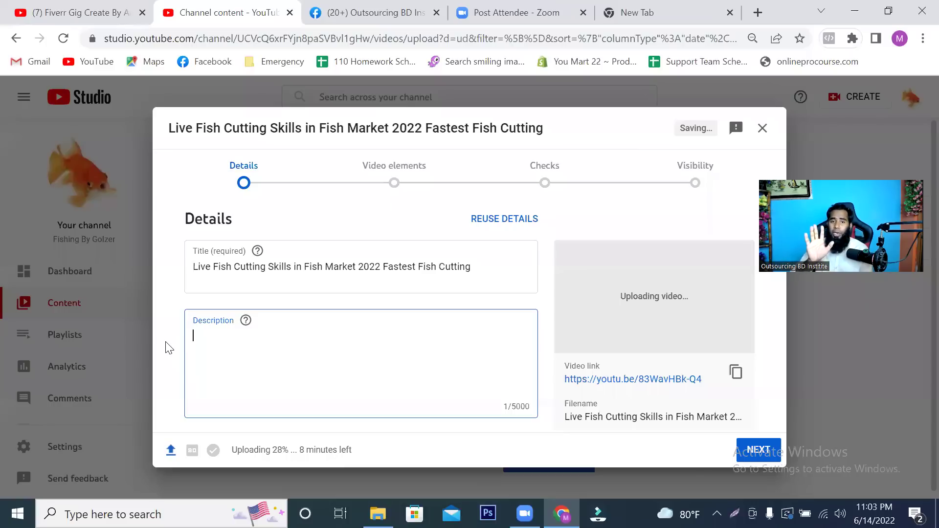
# Examine the Thumbnail section of the upload details and compare it with the video thumbnails shown on the YouTube watch page.
pyautogui.scroll(-5, 313, 308)
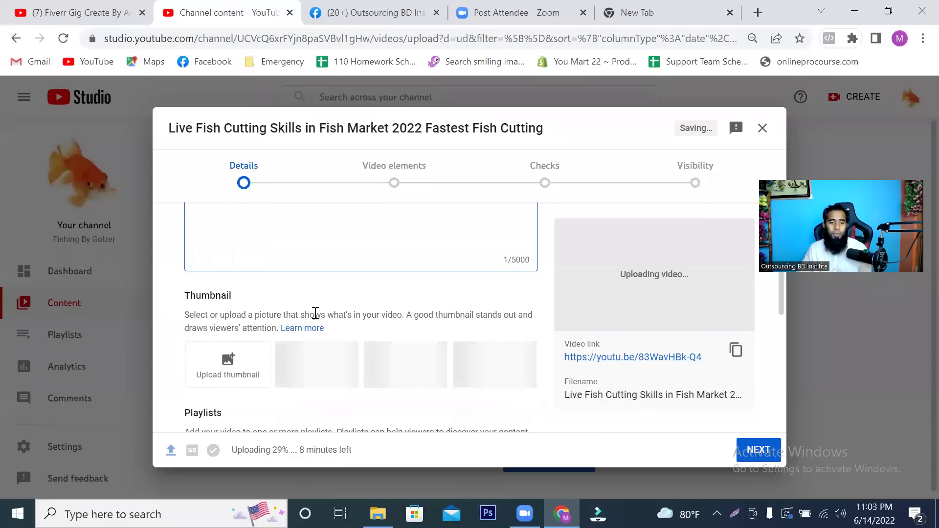
pyautogui.moveTo(190, 222); pyautogui.dragTo(226, 223)
pyautogui.click(107, 13)
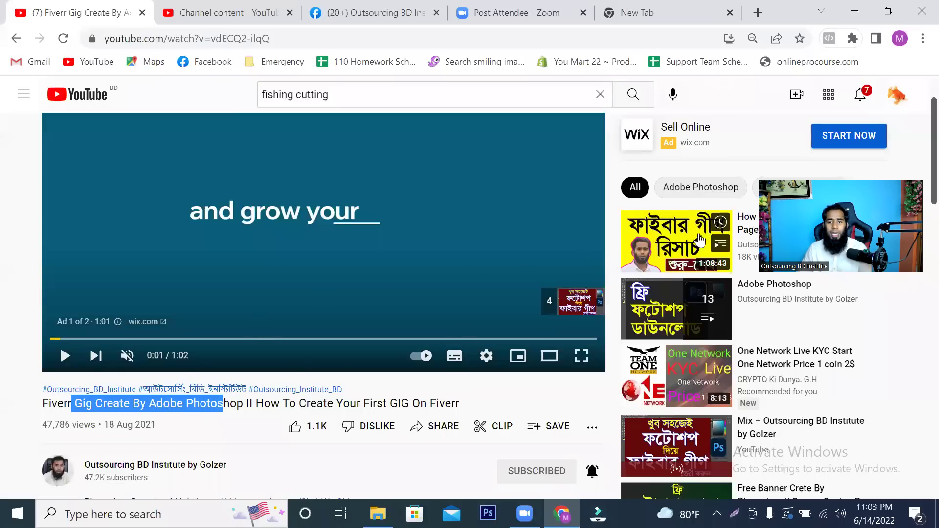
pyautogui.click(235, 17)
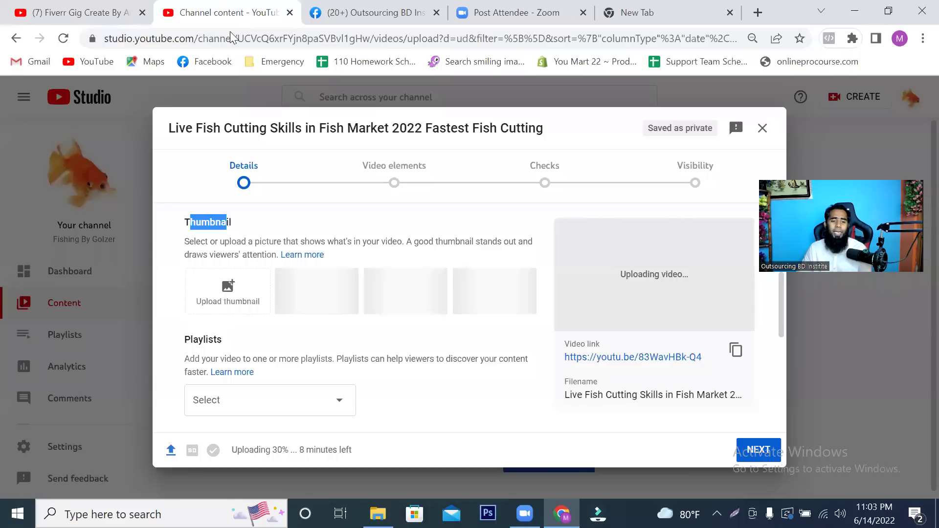
# Upload the image "YouTube Channel Create 2022" from the Downloads folder as the video's custom thumbnail.
pyautogui.click(225, 297)
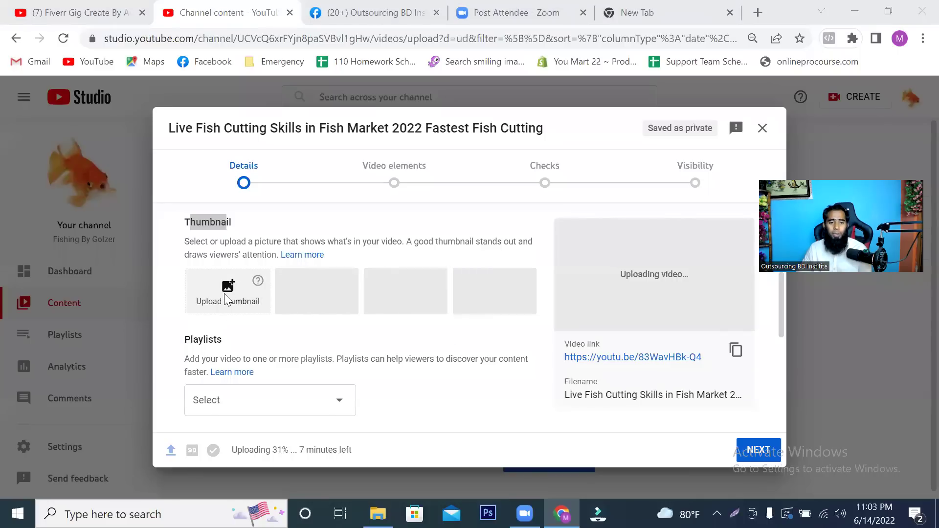
pyautogui.scroll(1, 54, 145)
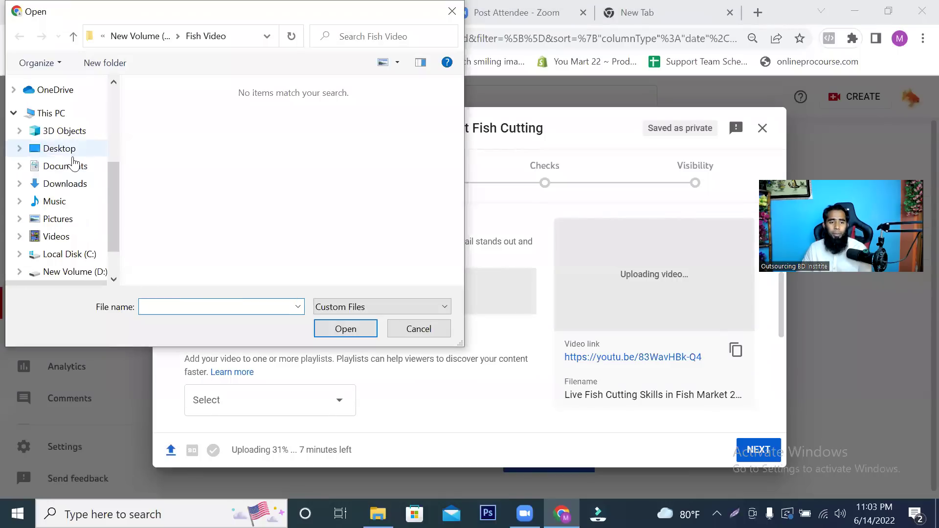
pyautogui.click(65, 184)
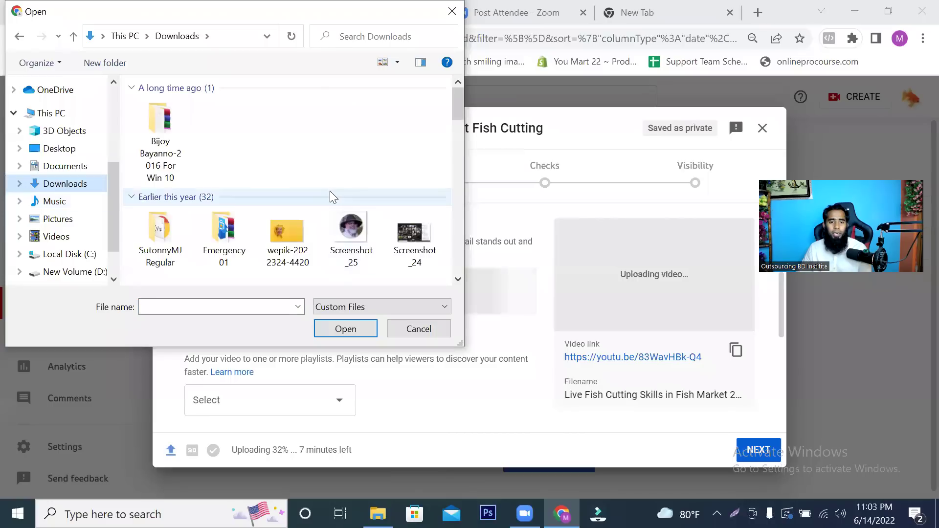
pyautogui.scroll(-10, 341, 203)
pyautogui.scroll(-10, 342, 211)
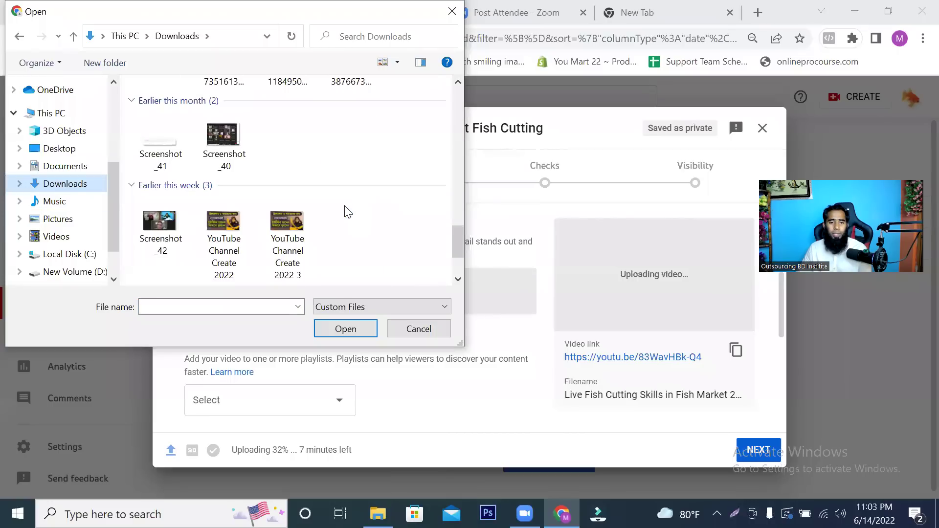
pyautogui.click(294, 153)
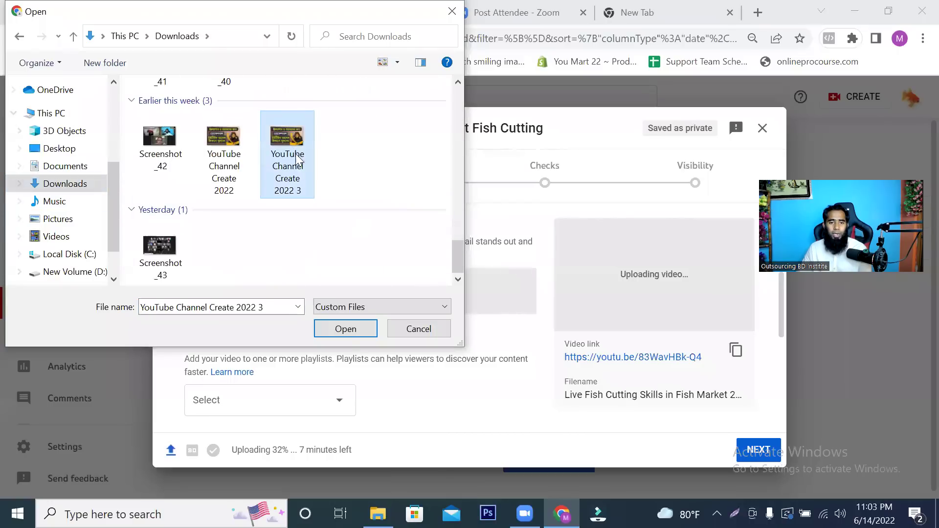
pyautogui.click(224, 162)
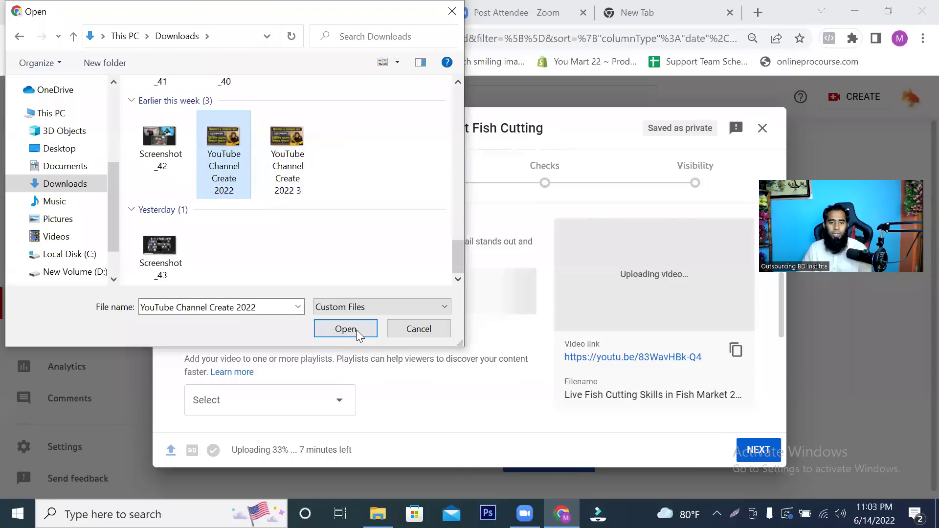
pyautogui.click(357, 331)
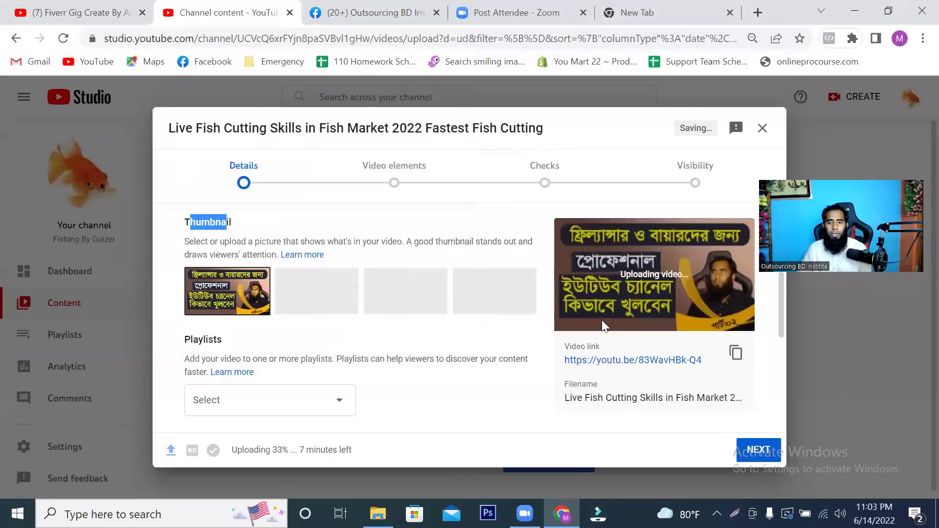
# Check the options offered for the uploaded thumbnail, close them, and review the Playlists section of the upload details.
pyautogui.moveTo(257, 318)
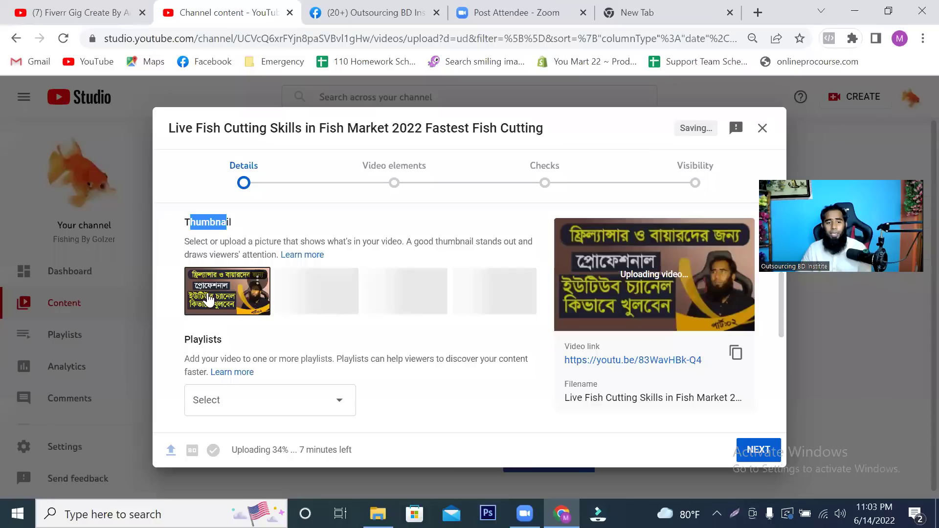
pyautogui.click(257, 283)
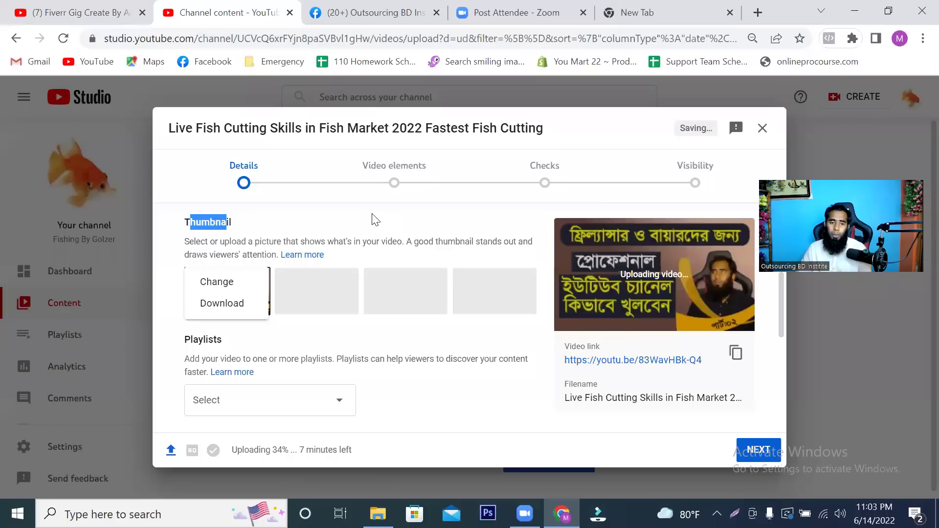
pyautogui.click(280, 323)
pyautogui.scroll(-2, 281, 323)
pyautogui.moveTo(189, 266); pyautogui.dragTo(259, 268)
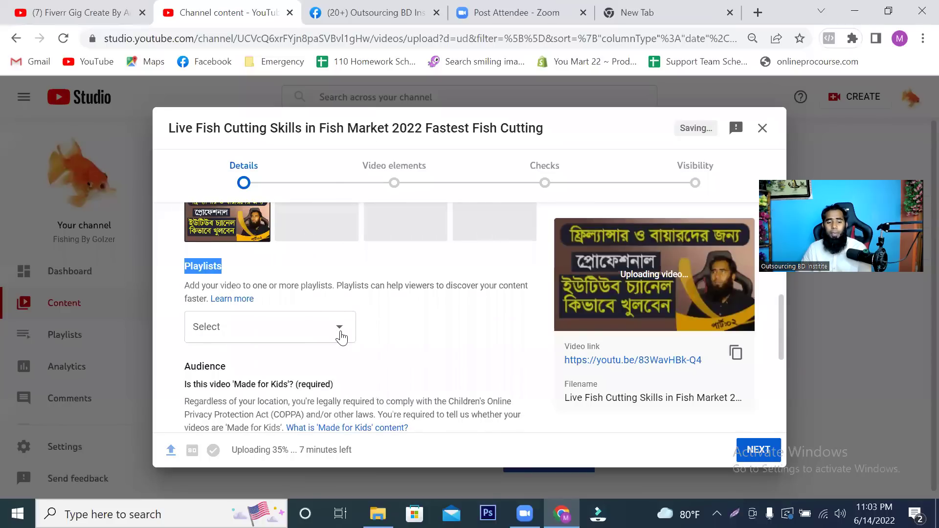
# Open the Outsourcing BD Institute channel from the example video and browse through all of its created playlists.
pyautogui.click(96, 13)
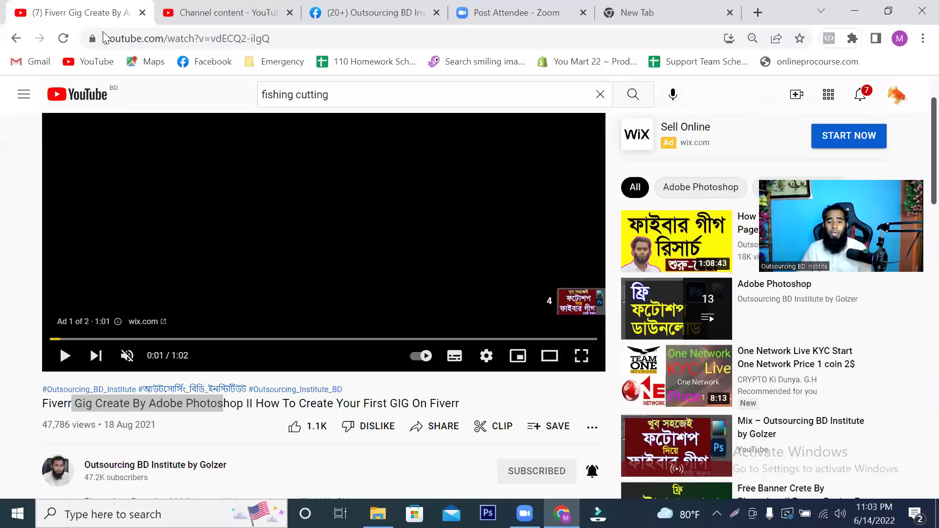
pyautogui.scroll(-3, 170, 324)
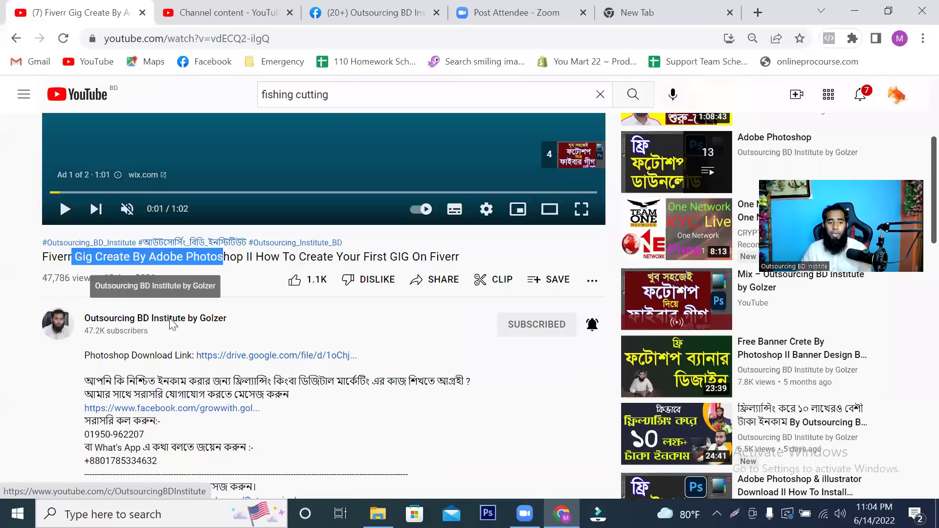
pyautogui.click(169, 325)
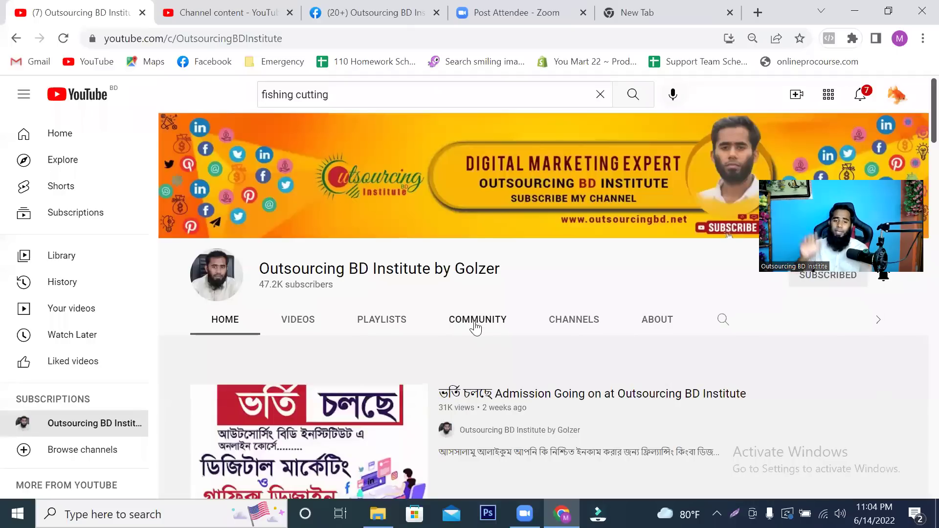
pyautogui.click(397, 327)
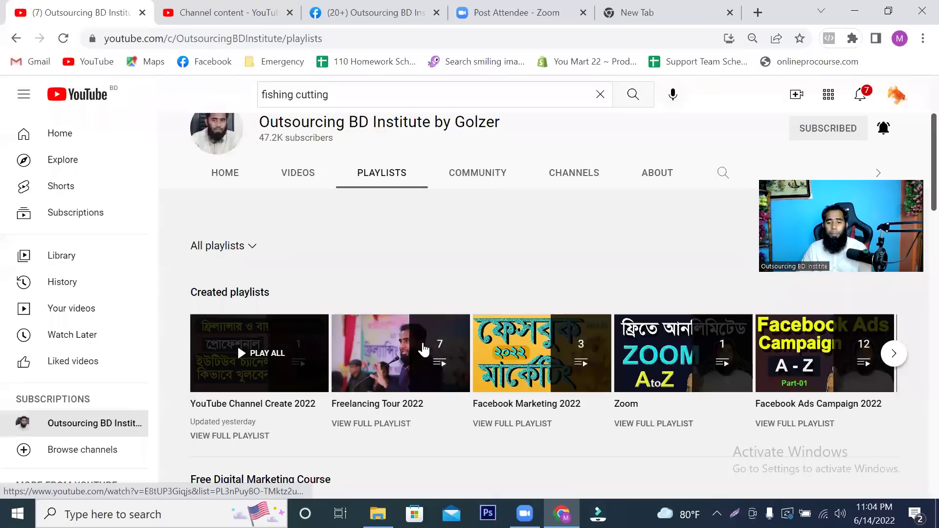
pyautogui.click(894, 354)
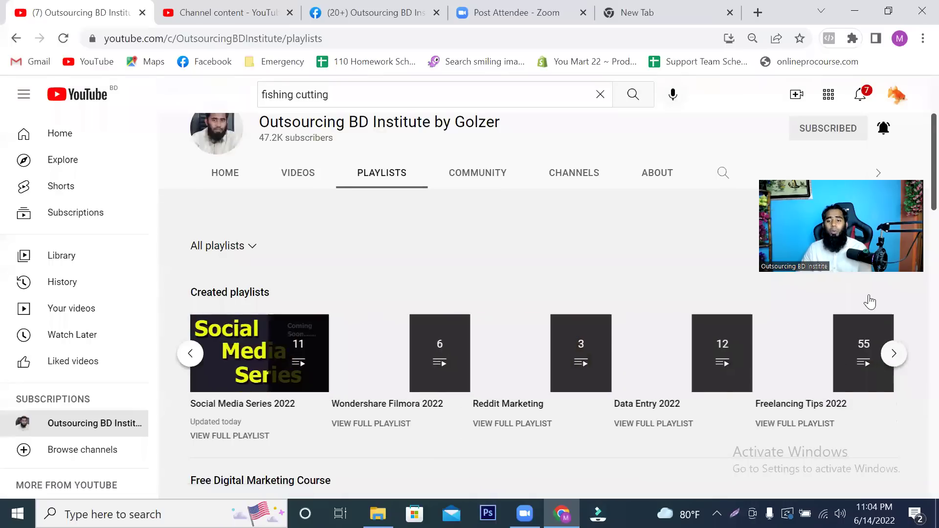
pyautogui.click(898, 360)
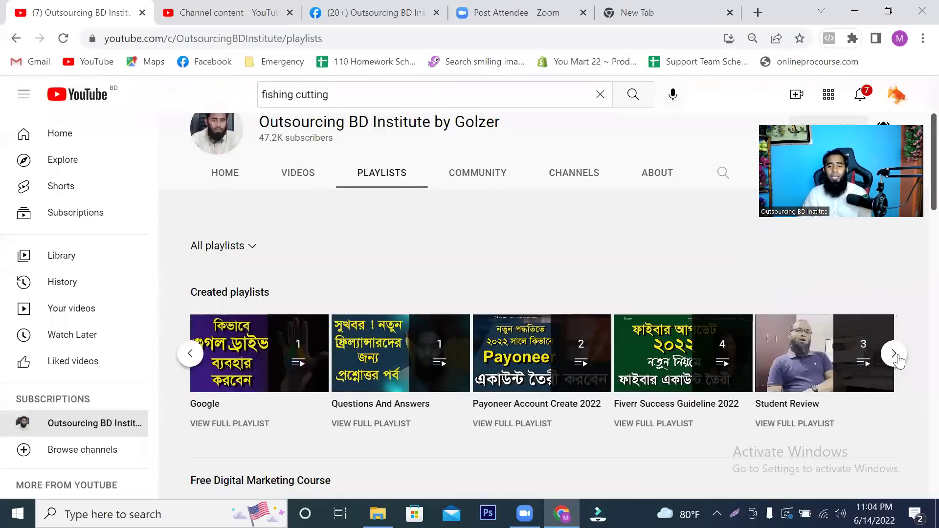
pyautogui.click(895, 355)
pyautogui.click(895, 355)
pyautogui.click(897, 356)
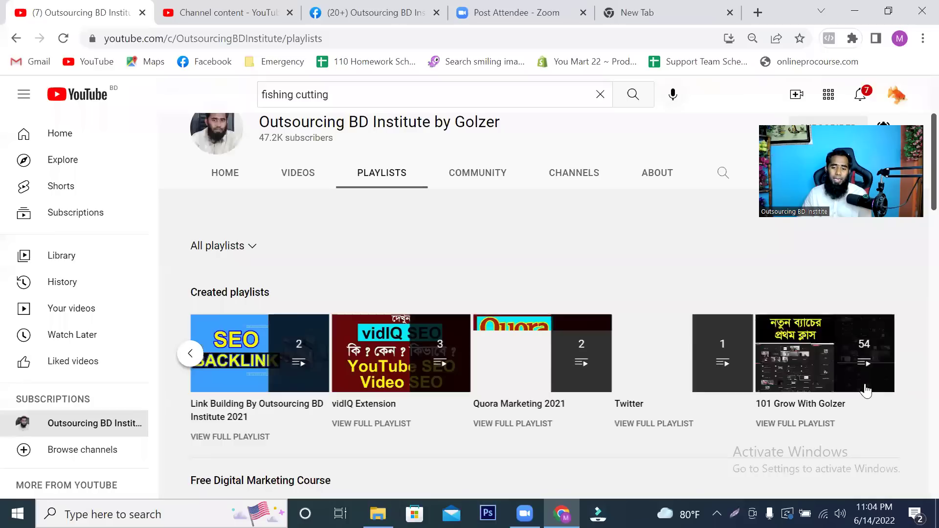
pyautogui.moveTo(866, 390)
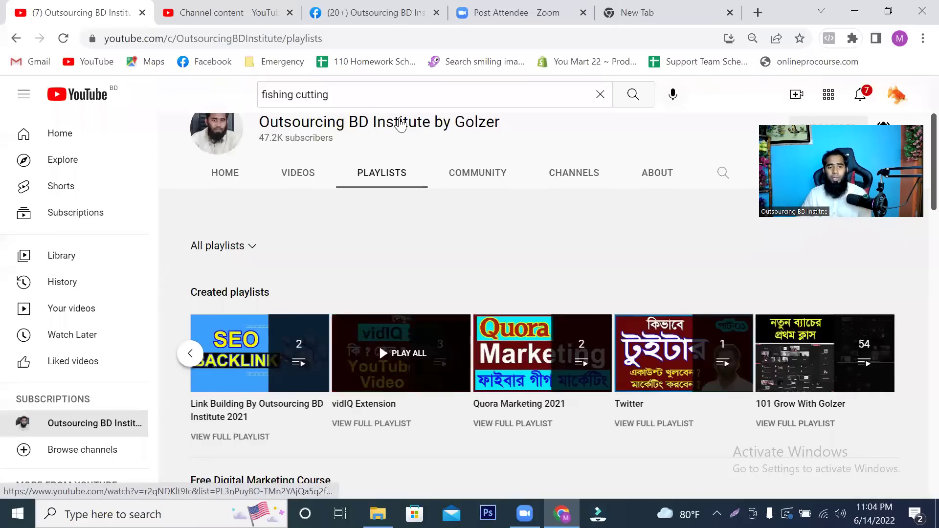
# Return to the video upload and start a new playlist titled "Fish cutting".
pyautogui.click(252, 12)
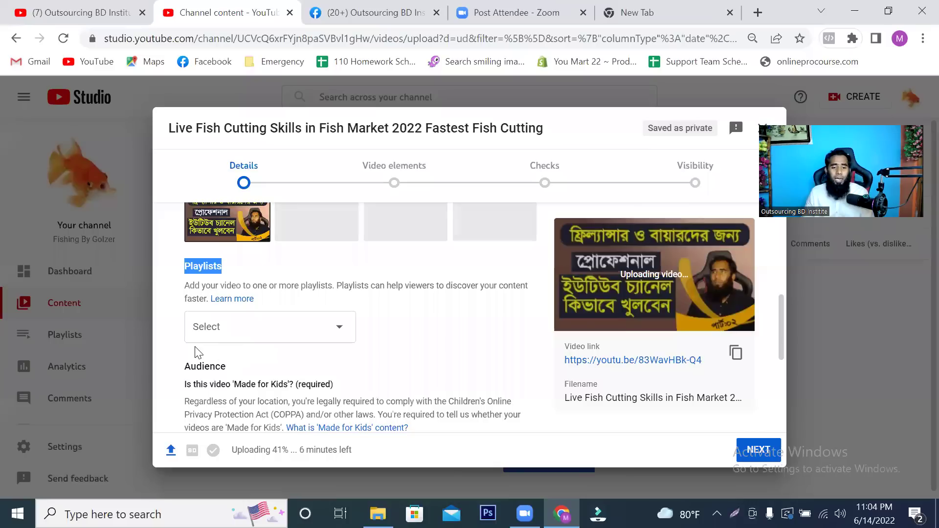
pyautogui.click(337, 332)
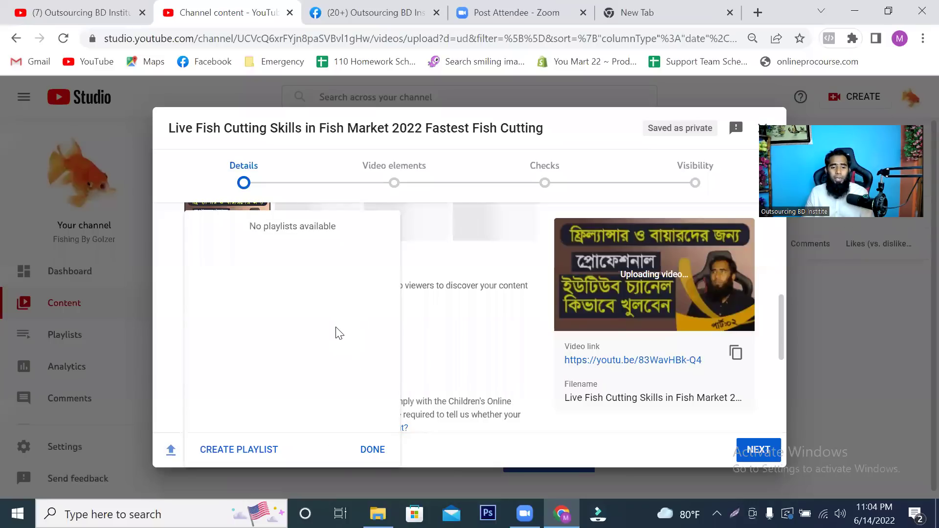
pyautogui.click(255, 452)
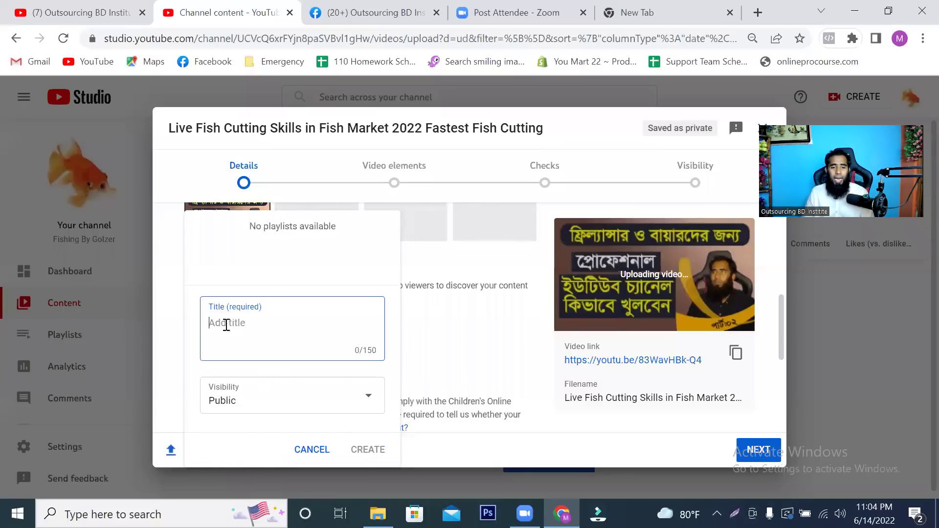
pyautogui.write('f')
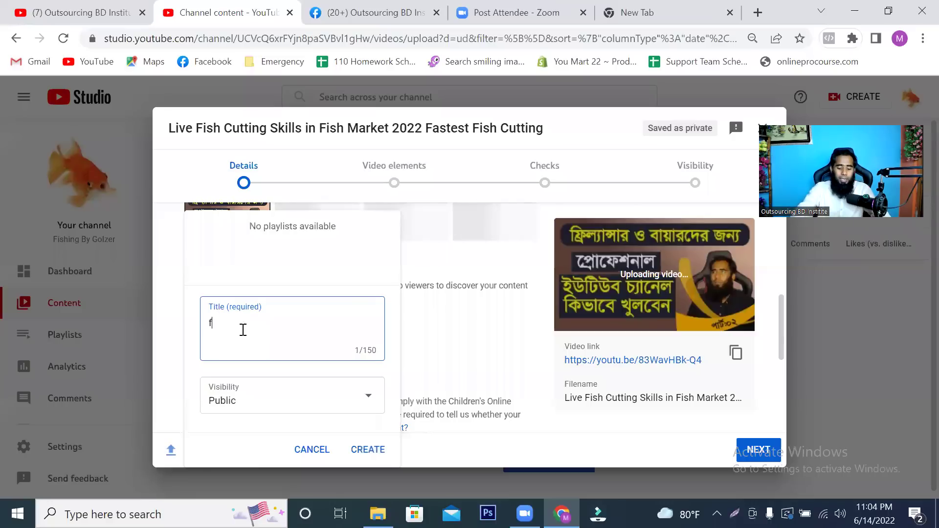
pyautogui.write('ISH c')
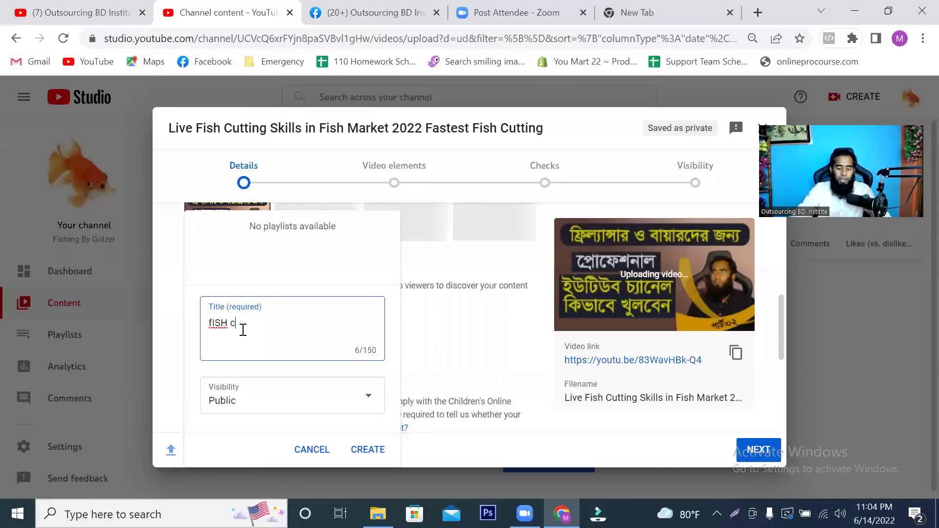
pyautogui.write('UTTING')
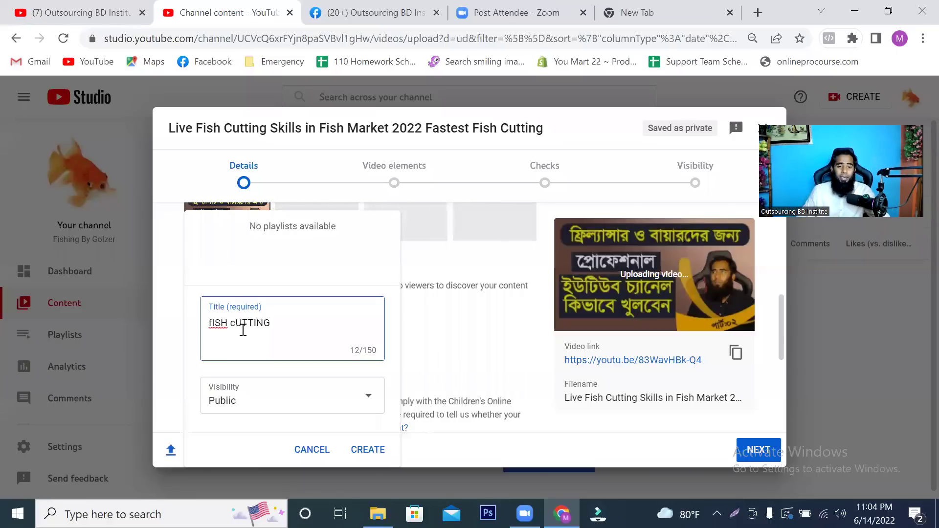
pyautogui.hotkey('ctrl', 'a')
pyautogui.write('Fish cutti')
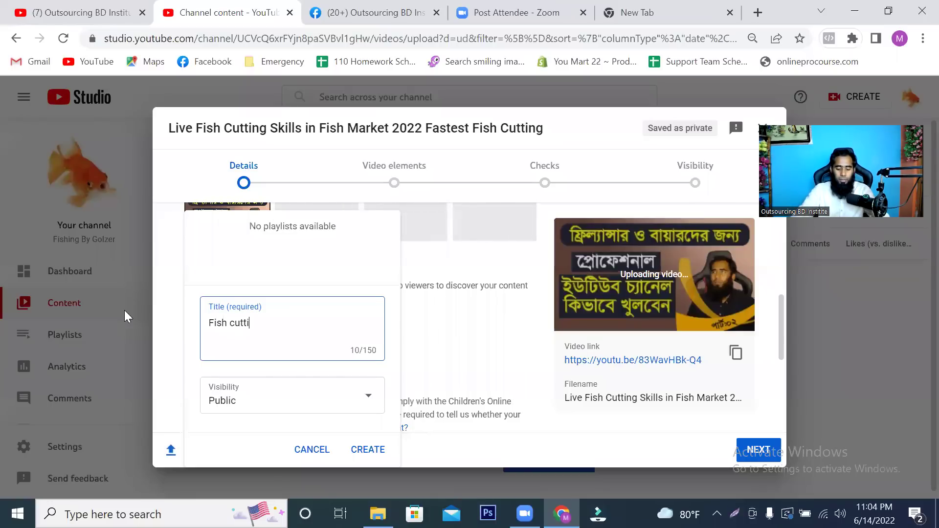
pyautogui.write('ng')
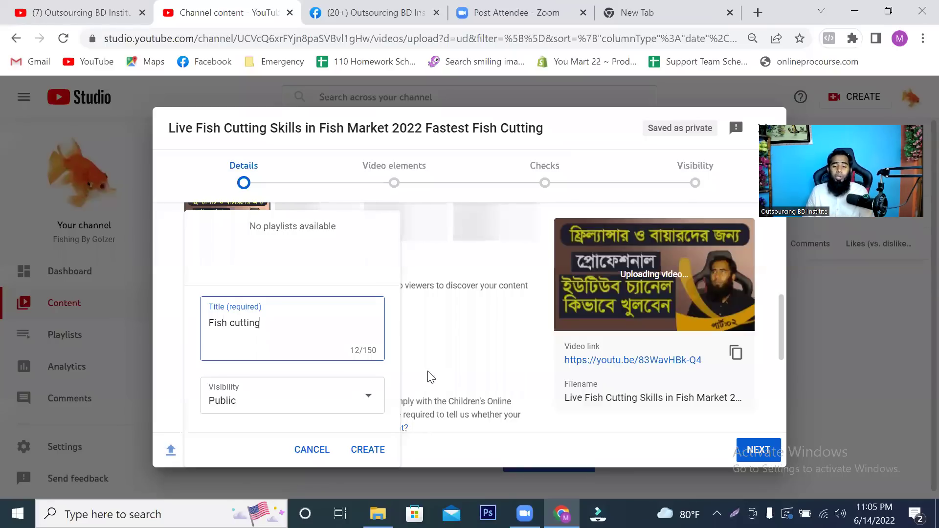
# Try Private visibility for the new playlist, and set it back to Public.
pyautogui.click(369, 407)
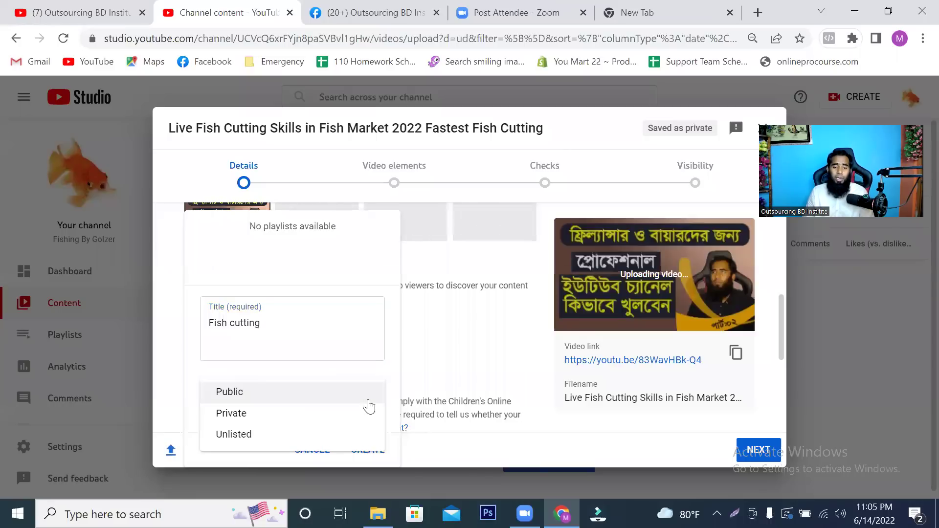
pyautogui.click(231, 416)
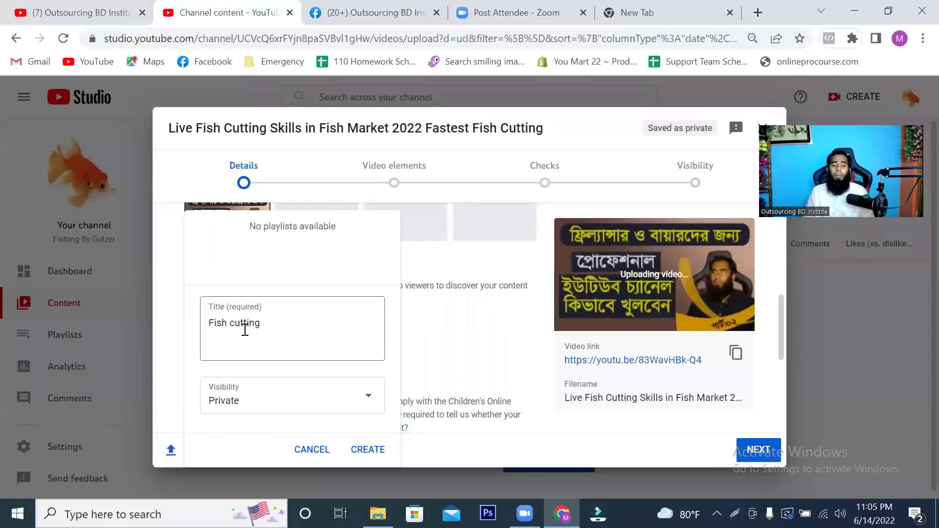
pyautogui.click(367, 394)
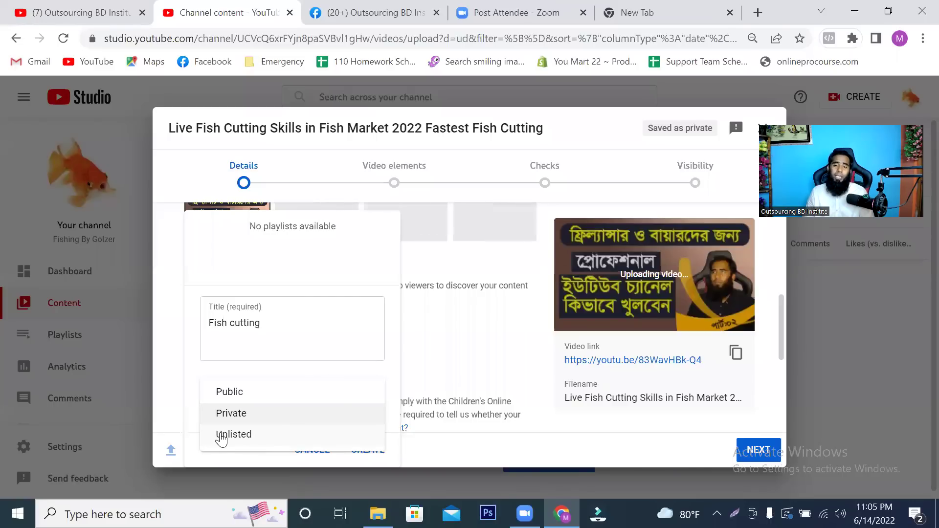
pyautogui.click(255, 391)
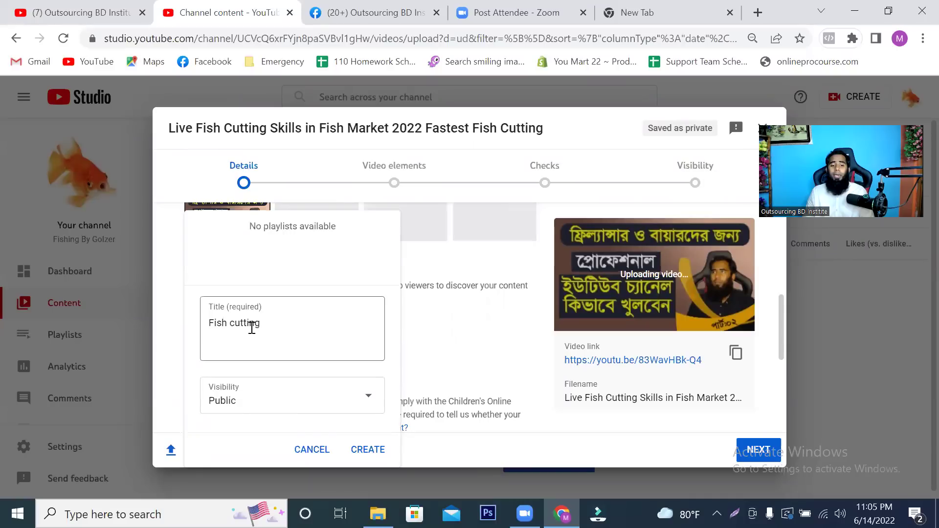
# Correct the playlist title to "Fish Cutting" with a capital C and create the playlist.
pyautogui.click(244, 355)
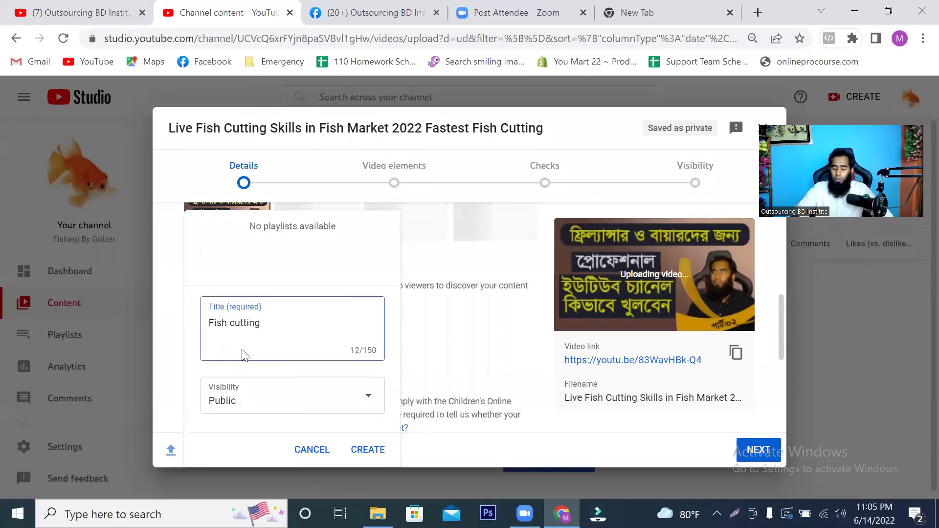
pyautogui.press('Left')
pyautogui.press('Left')
pyautogui.press('Left')
pyautogui.press('Left')
pyautogui.press('Left')
pyautogui.press('Left')
pyautogui.press('BackSpace')
pyautogui.write('C')
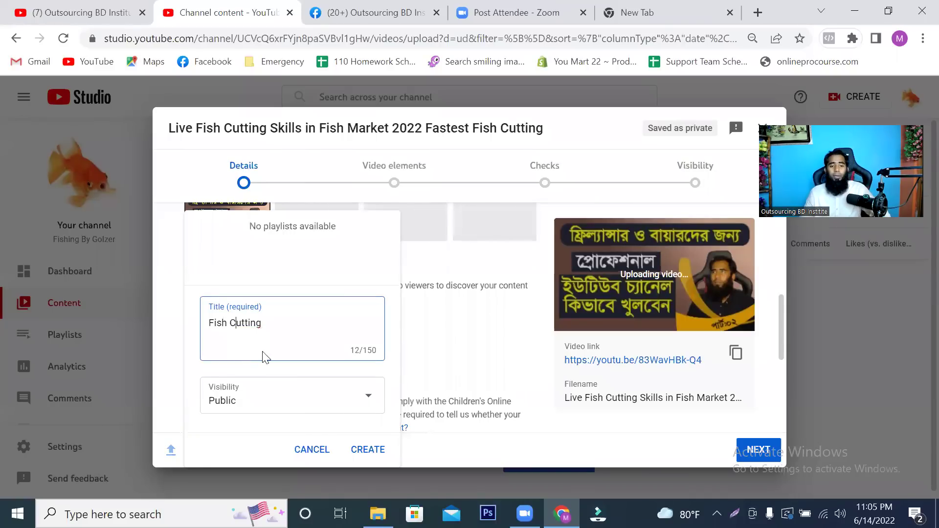
pyautogui.click(369, 454)
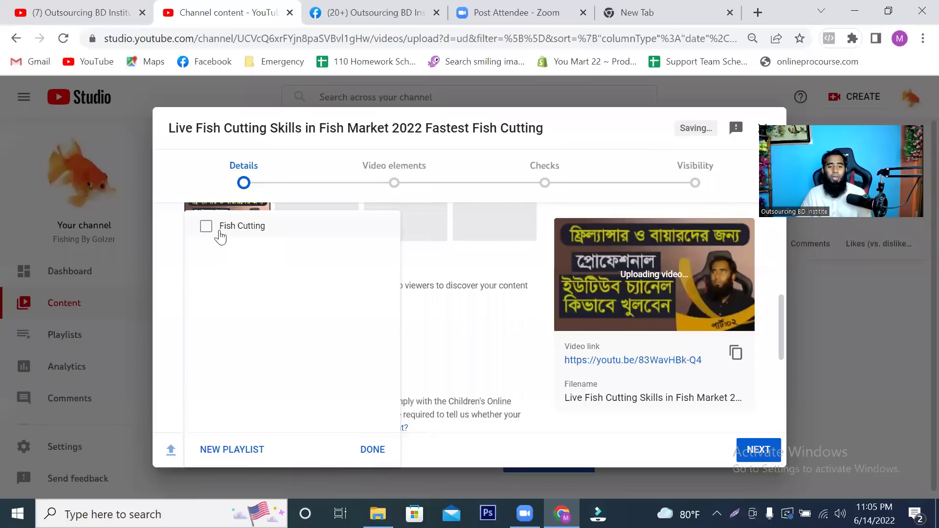
# Add the video to the Fish Cutting playlist and confirm the selection.
pyautogui.click(205, 227)
pyautogui.click(373, 449)
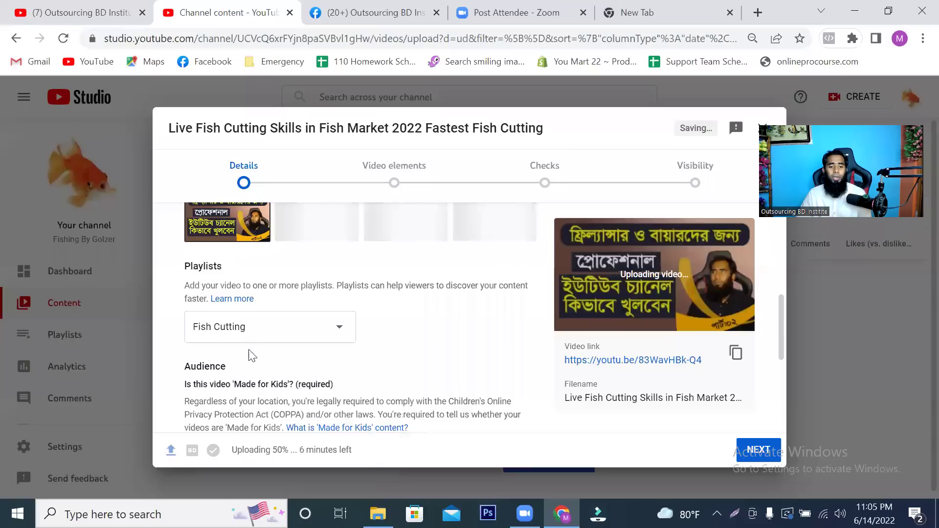
pyautogui.scroll(5, 308, 379)
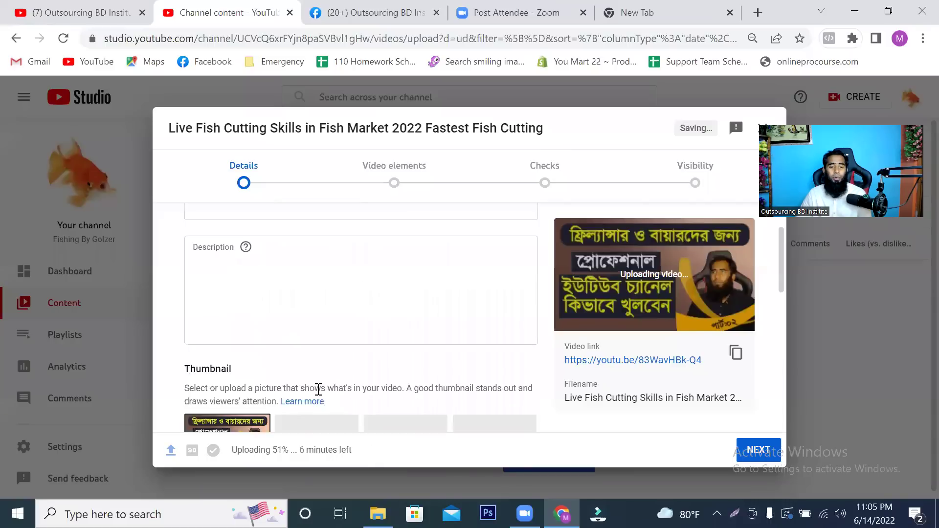
# Review the audience question in the video details and mark the video as not 'Made for Kids'.
pyautogui.scroll(2, 318, 389)
pyautogui.scroll(-4, 288, 355)
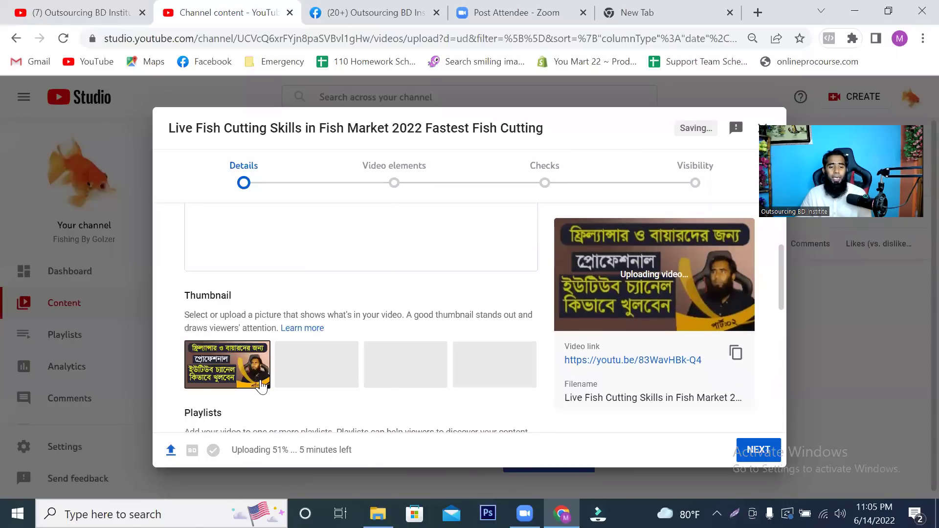
pyautogui.scroll(-5, 247, 376)
pyautogui.scroll(2, 256, 294)
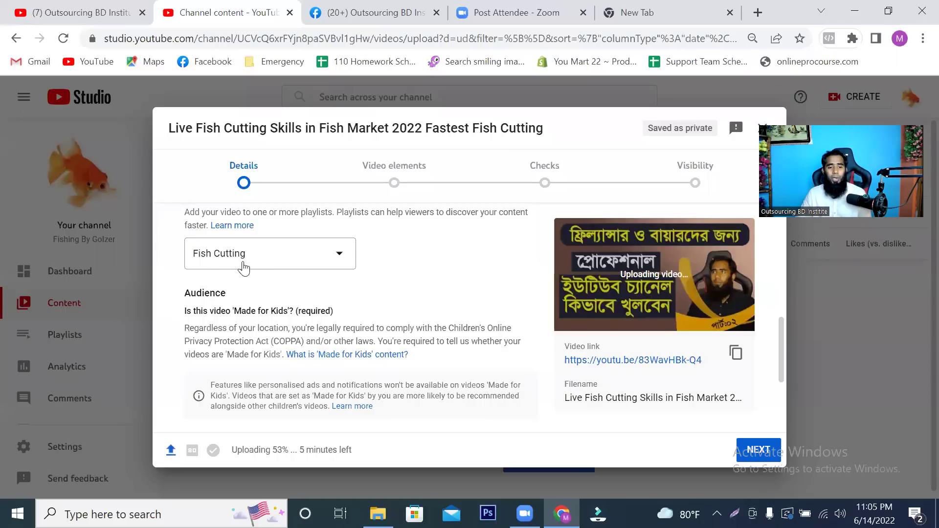
pyautogui.doubleClick(225, 294)
pyautogui.moveTo(192, 311); pyautogui.dragTo(296, 312)
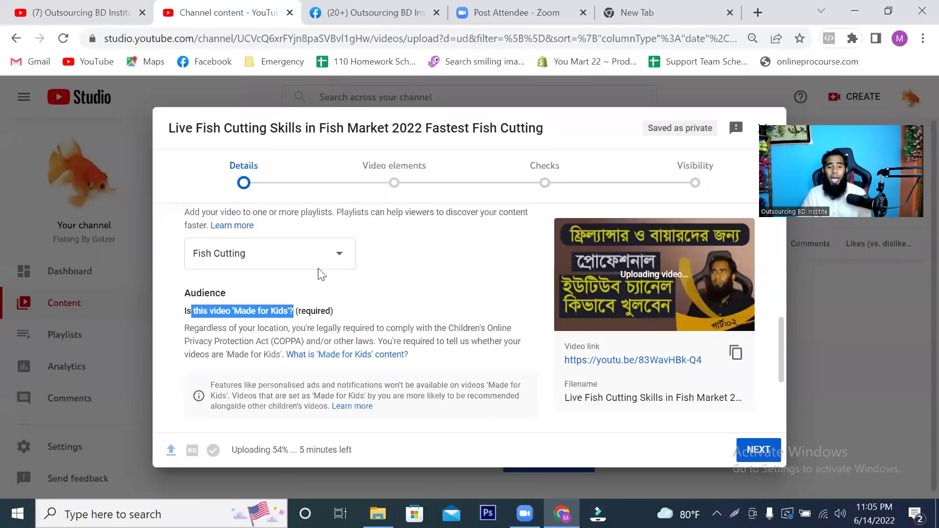
pyautogui.scroll(-2, 330, 298)
pyautogui.scroll(2, 325, 297)
pyautogui.scroll(-3, 323, 299)
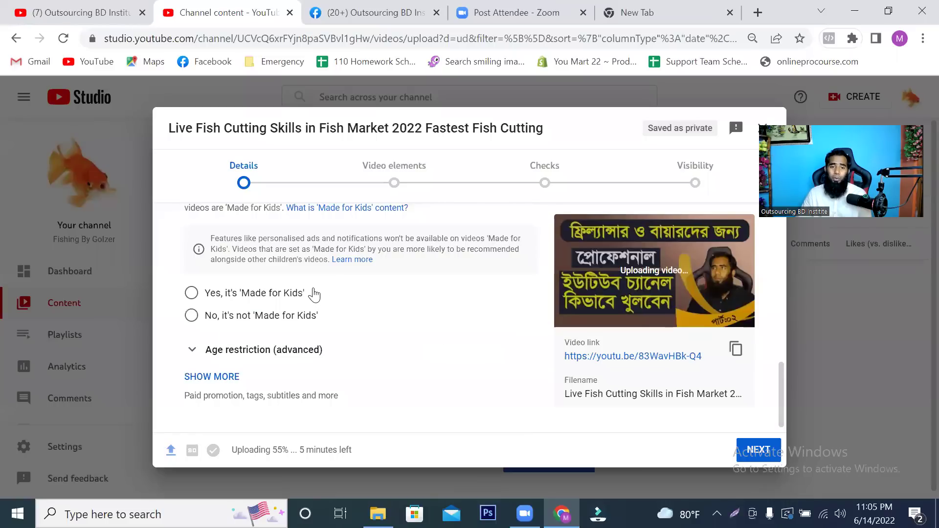
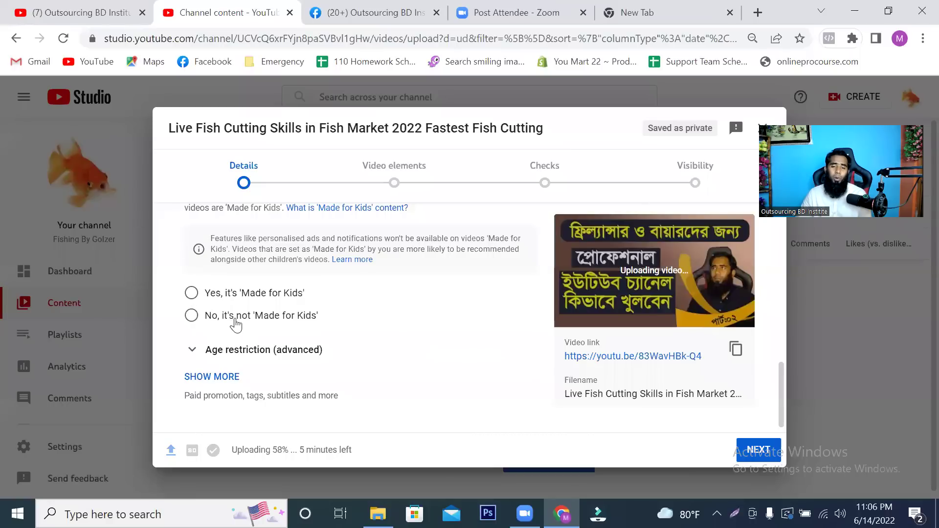
pyautogui.click(192, 316)
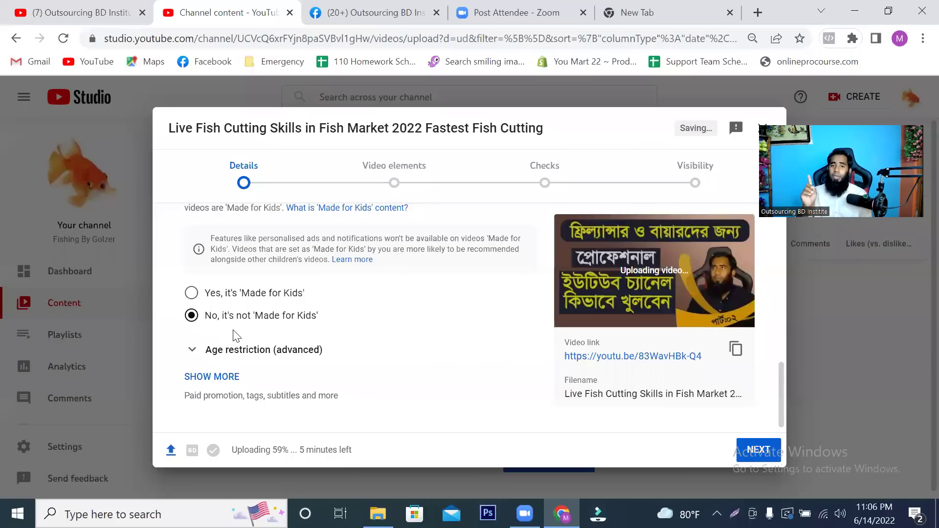
# Expand the advanced age restriction options below the audience setting.
pyautogui.scroll(-1, 320, 303)
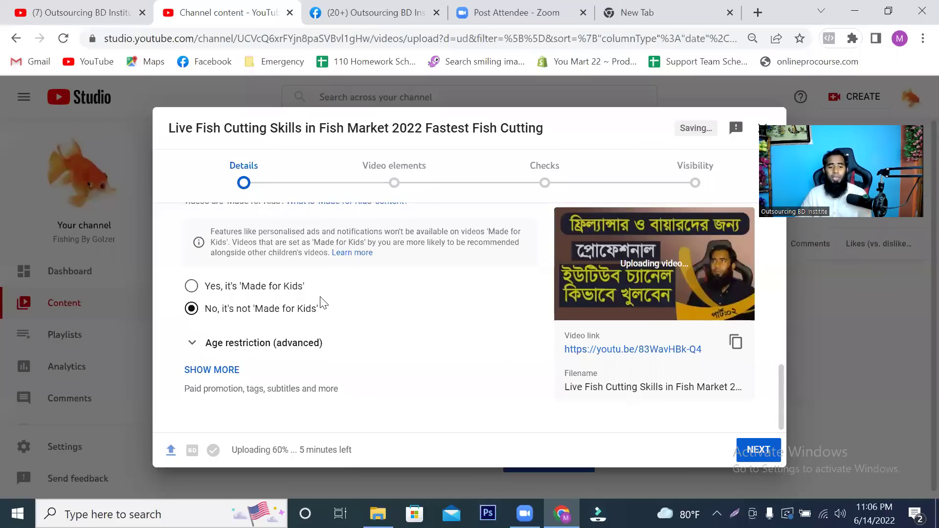
pyautogui.click(193, 348)
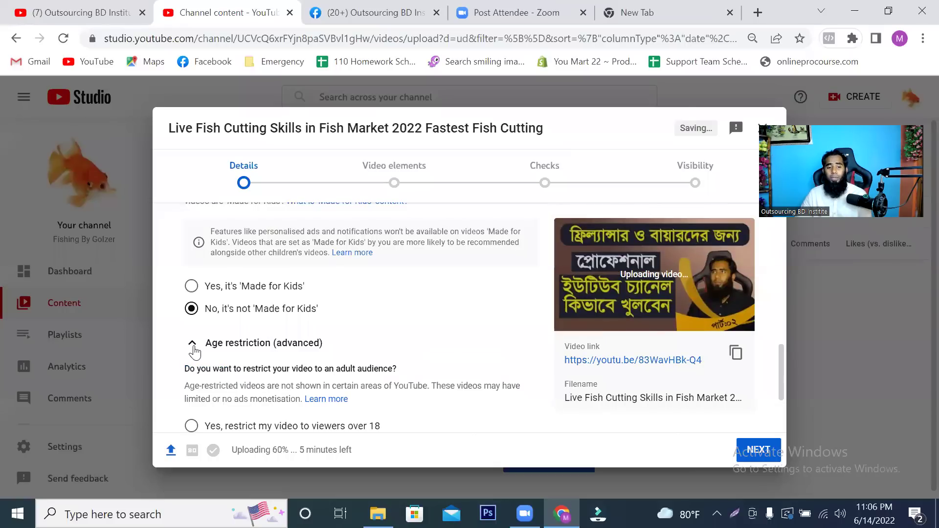
pyautogui.scroll(-2, 304, 350)
pyautogui.scroll(2, 301, 355)
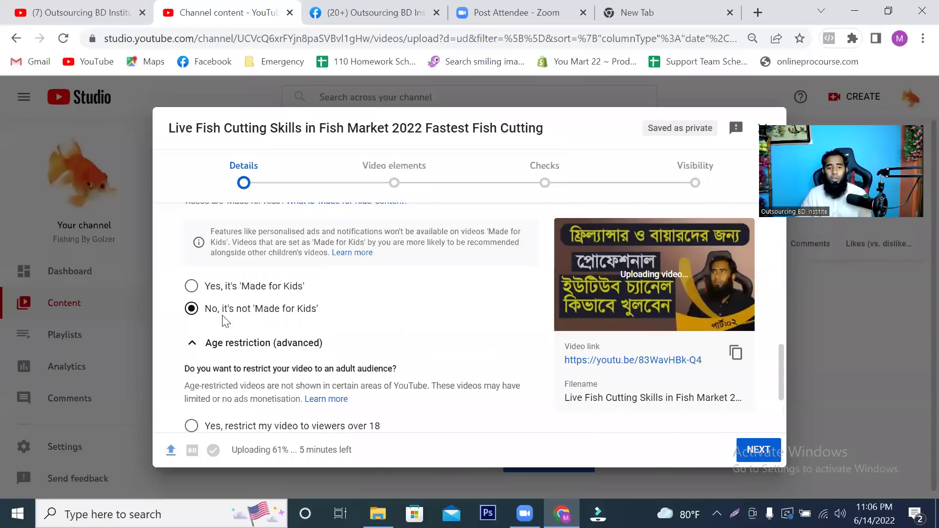
# Try marking the video as 'Made for Kids', and set it back to not 'Made for Kids'.
pyautogui.click(194, 289)
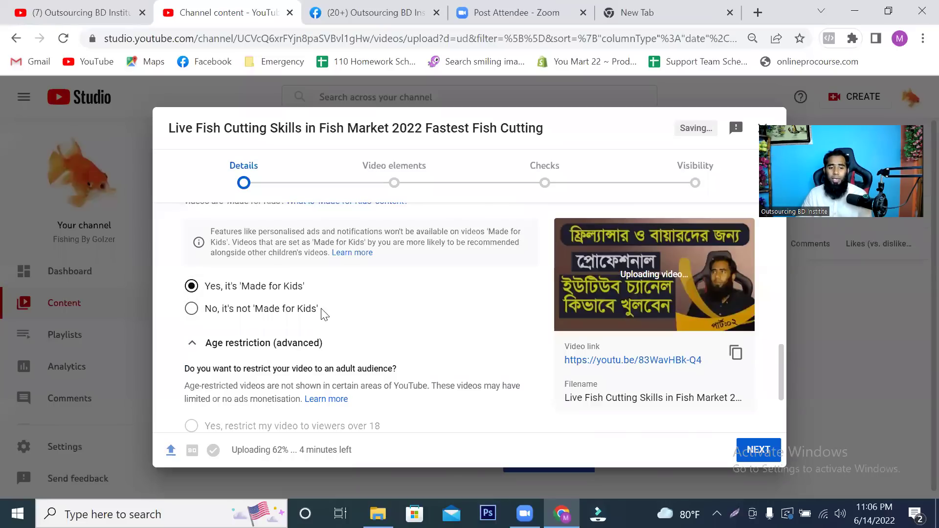
pyautogui.scroll(-1, 303, 323)
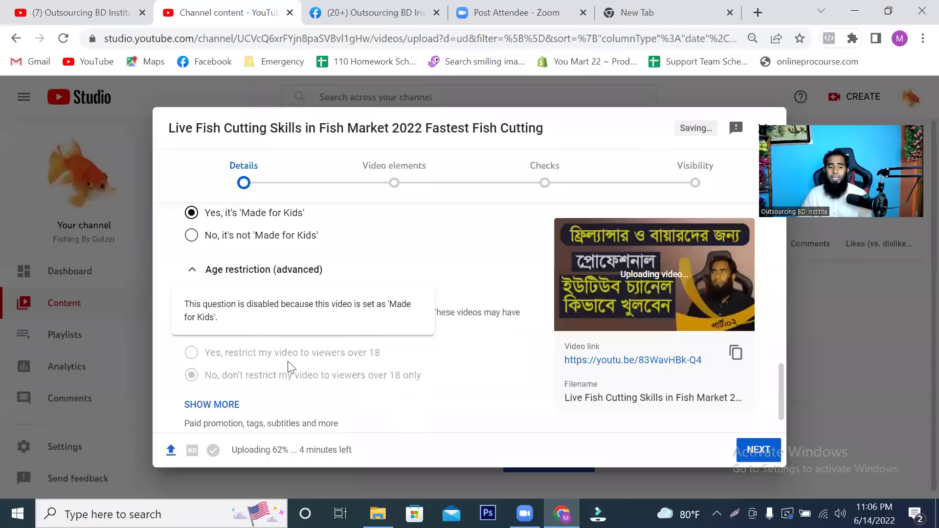
pyautogui.click(210, 237)
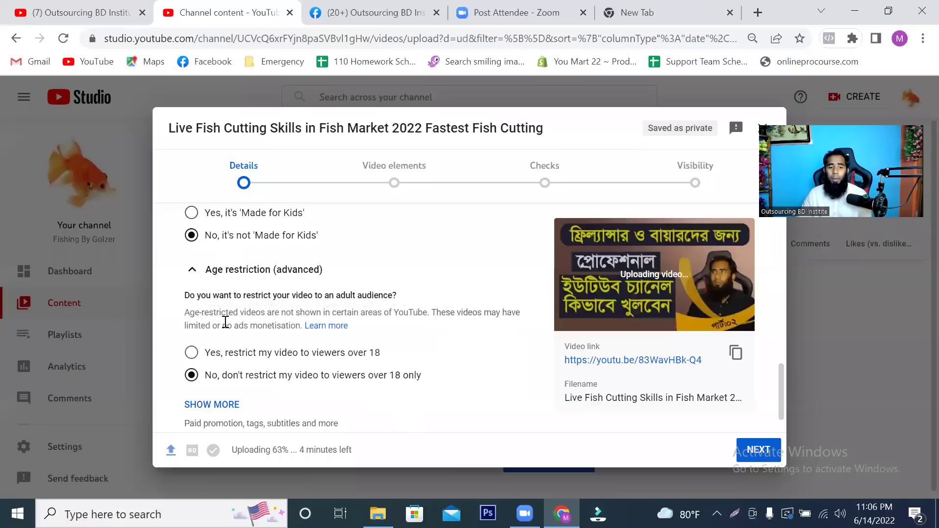
# Choose not to restrict the video to viewers over 18 only, and reveal the additional detail settings.
pyautogui.click(216, 380)
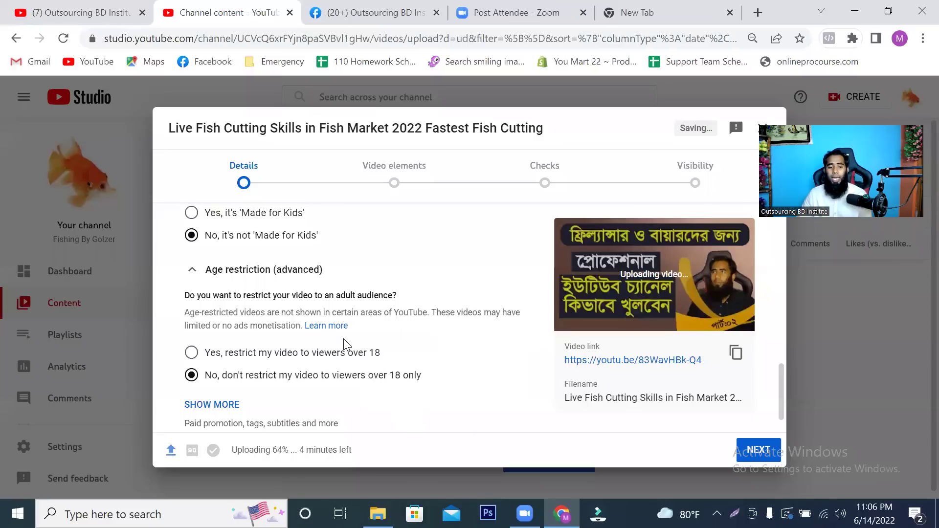
pyautogui.scroll(-1, 338, 357)
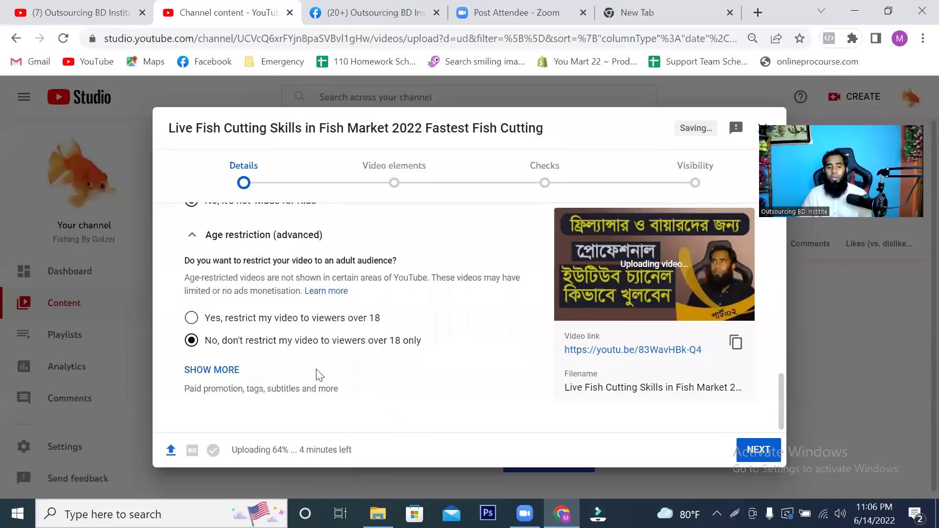
pyautogui.click(222, 371)
pyautogui.scroll(-2, 300, 344)
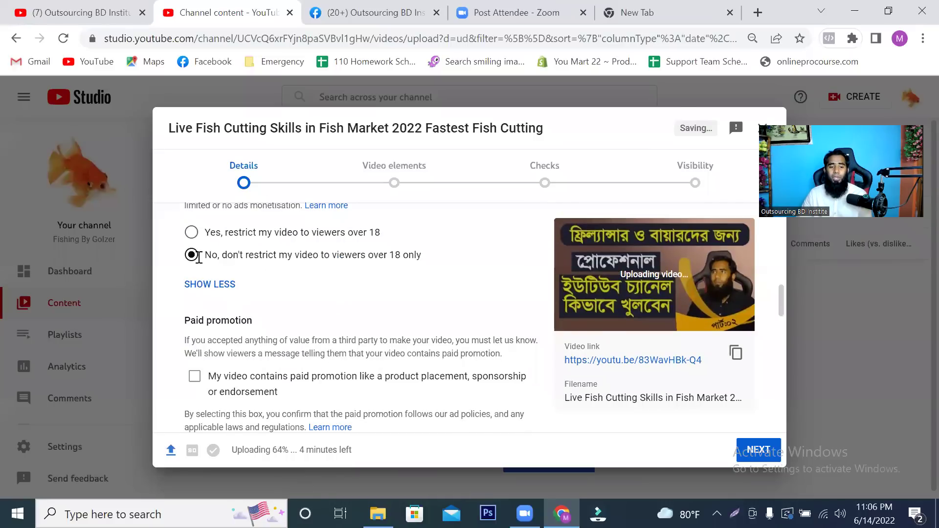
# Examine the paid promotion and automatic chapters settings in the additional video details.
pyautogui.scroll(-1, 198, 257)
pyautogui.moveTo(191, 259); pyautogui.dragTo(296, 265)
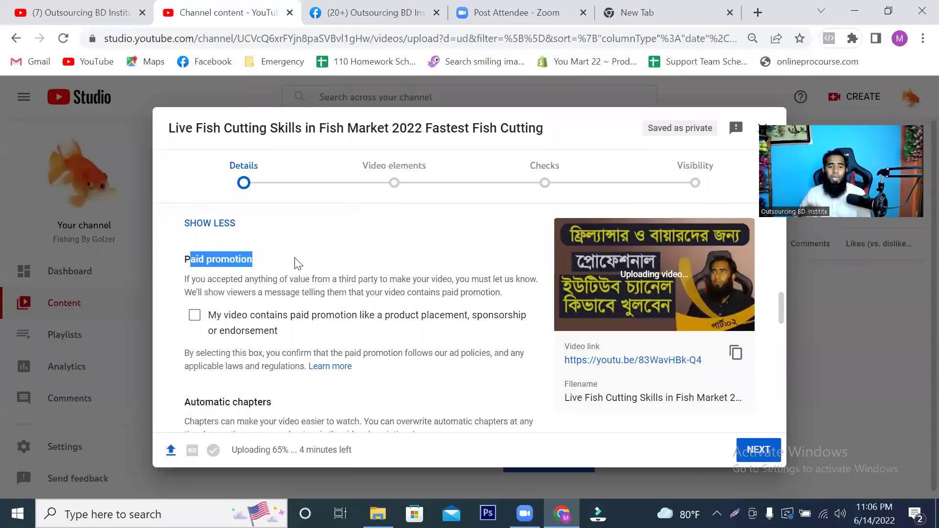
pyautogui.moveTo(264, 262); pyautogui.dragTo(202, 259)
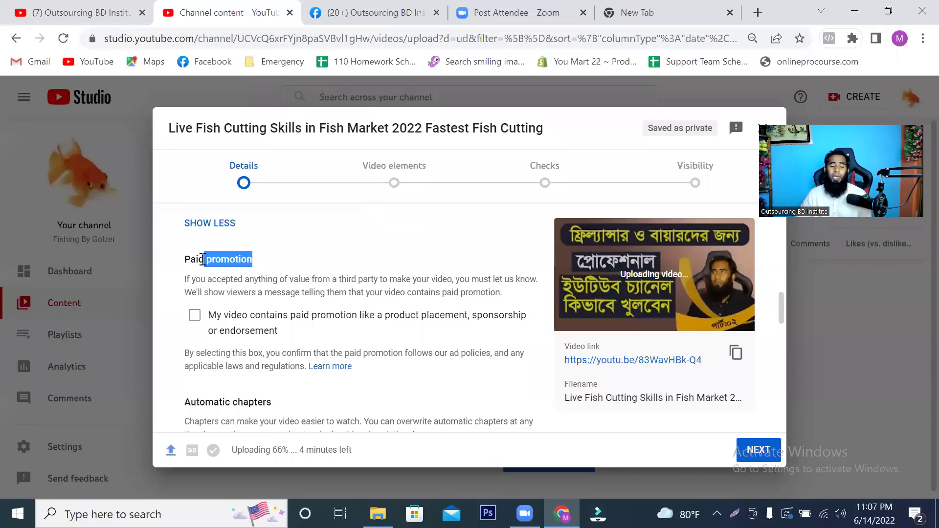
pyautogui.click(275, 260)
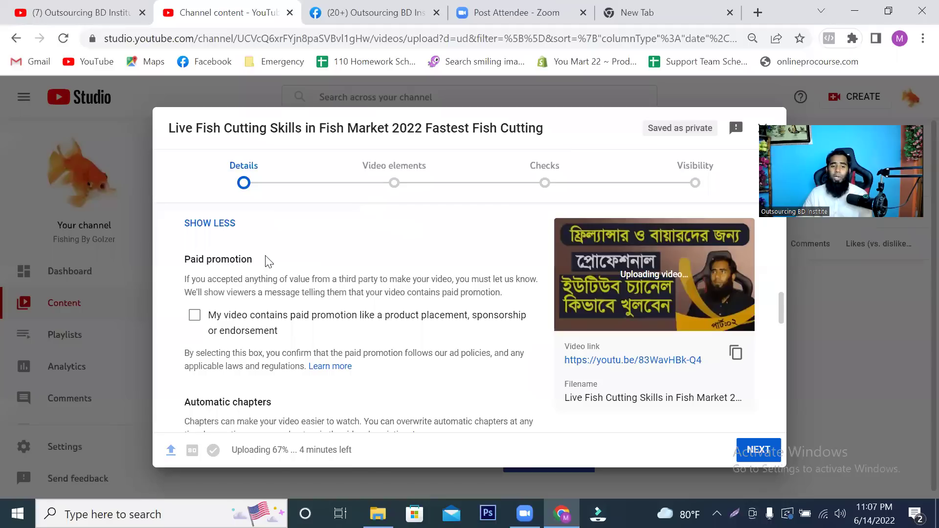
pyautogui.moveTo(269, 262); pyautogui.dragTo(182, 264)
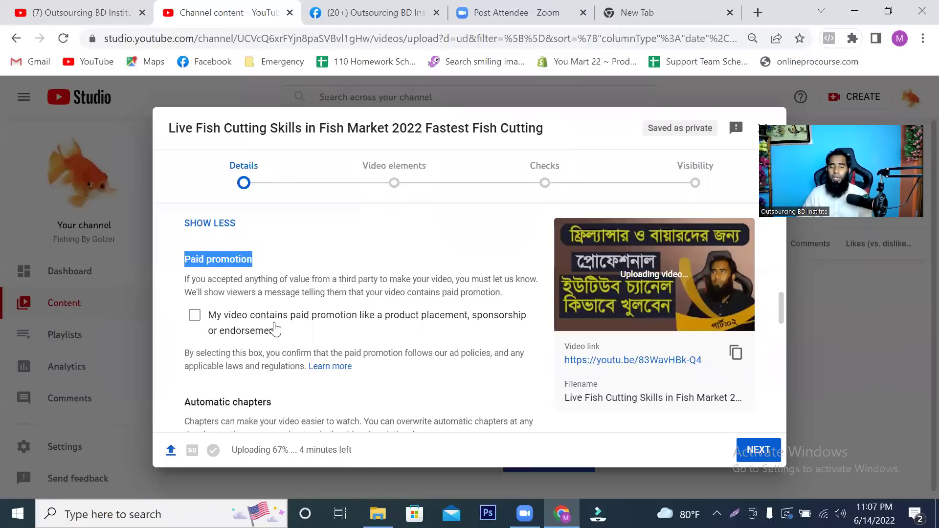
pyautogui.scroll(-3, 274, 333)
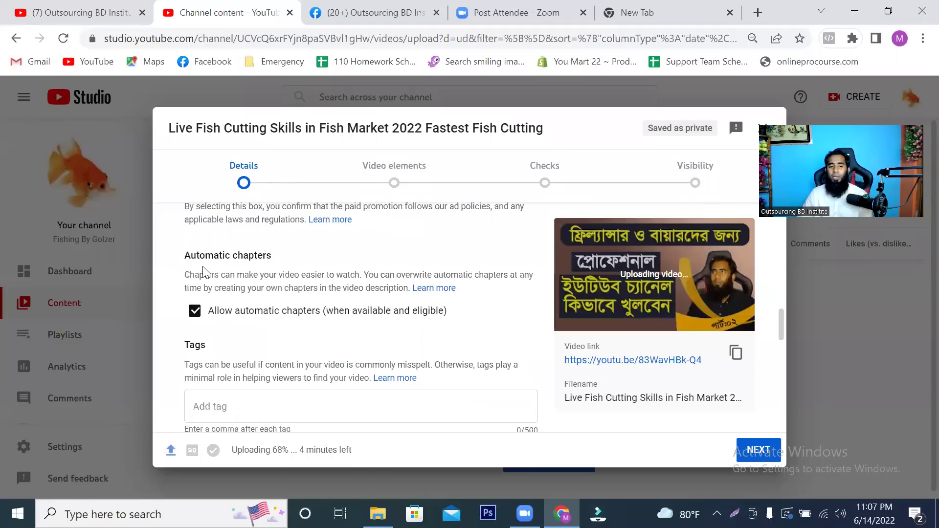
pyautogui.scroll(3, 205, 269)
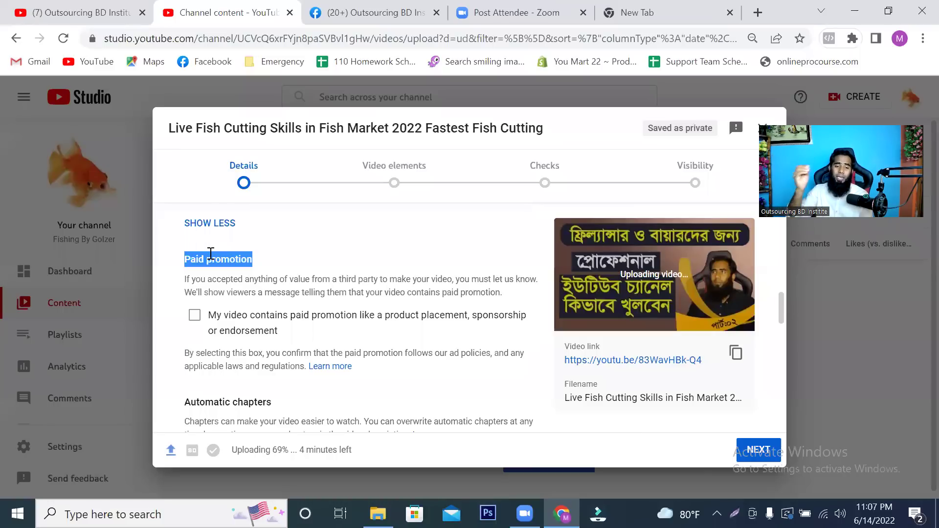
pyautogui.scroll(-1, 293, 279)
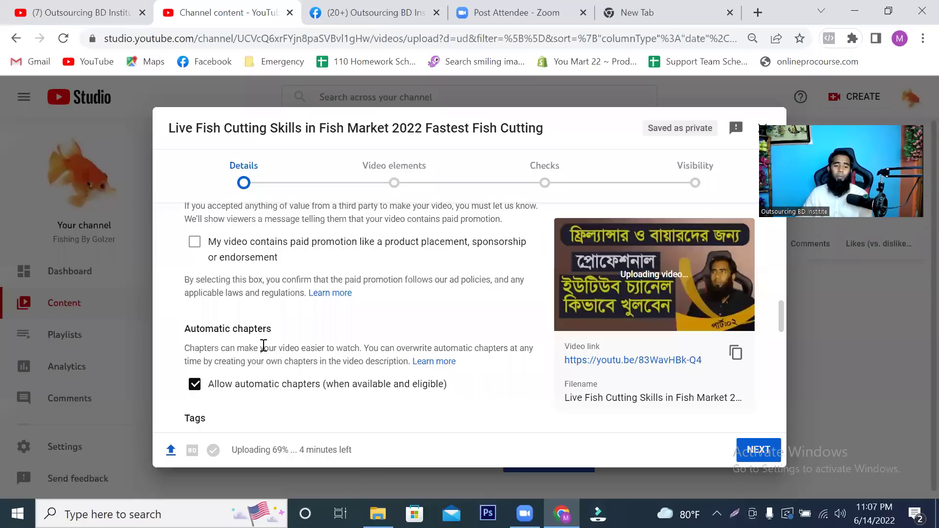
pyautogui.scroll(-1, 254, 339)
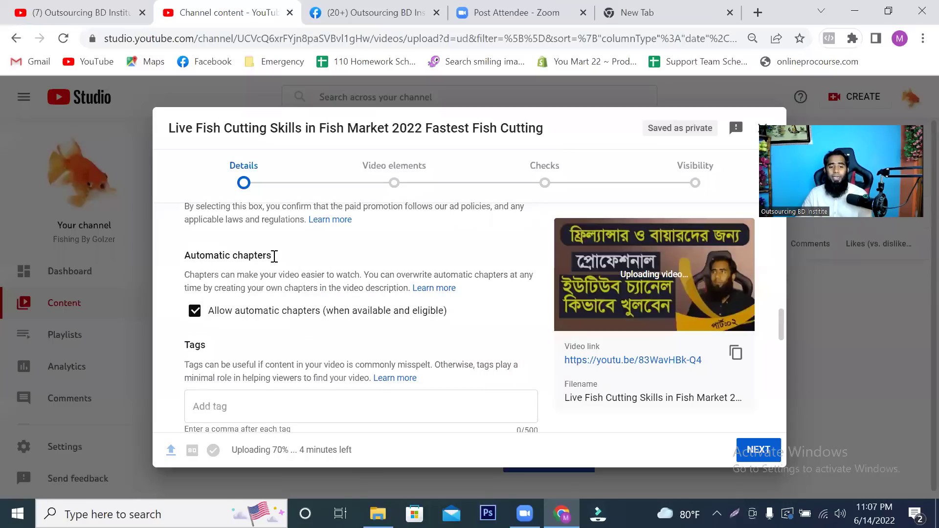
pyautogui.moveTo(274, 255); pyautogui.dragTo(200, 256)
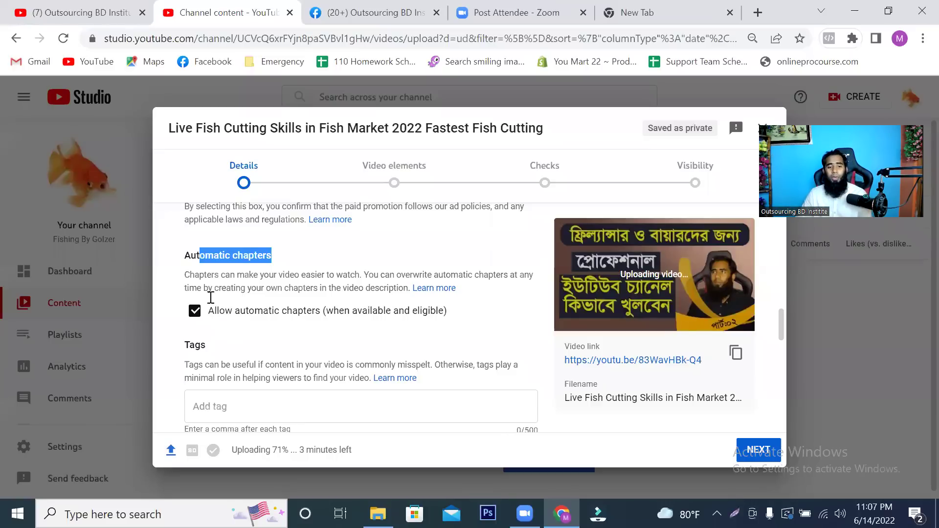
# Add three tags to the video: "fish cutting", "fishing" and the channel's name in lowercase.
pyautogui.scroll(-1, 219, 275)
pyautogui.doubleClick(192, 280)
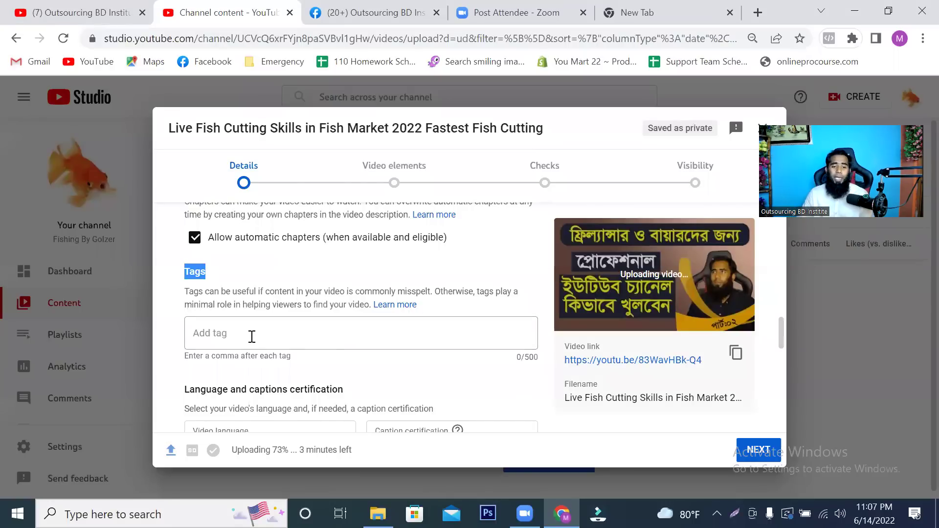
pyautogui.click(252, 337)
pyautogui.write('fish cutting')
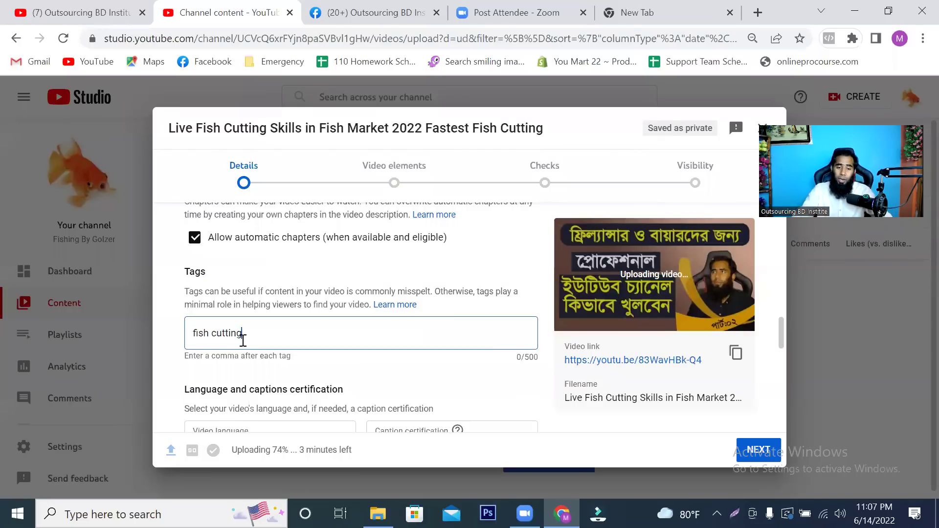
pyautogui.press(',')
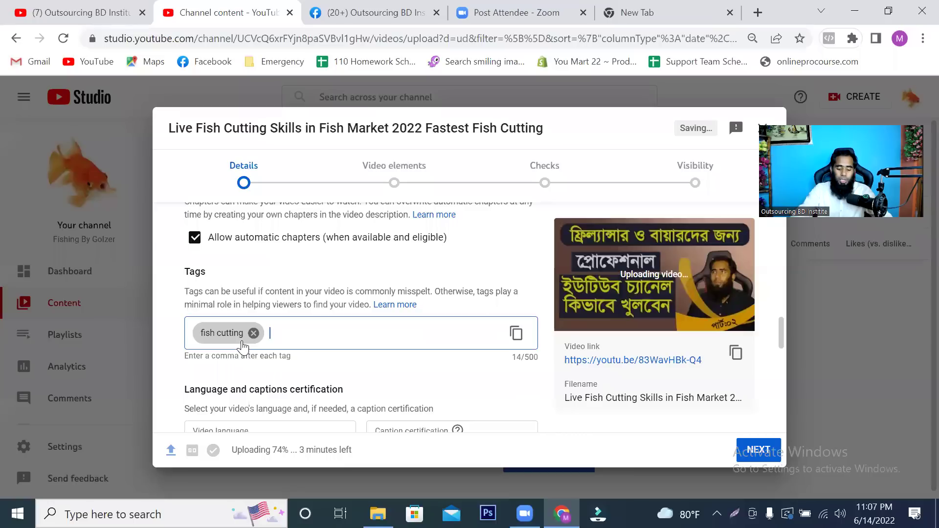
pyautogui.write('fishing')
pyautogui.press(',')
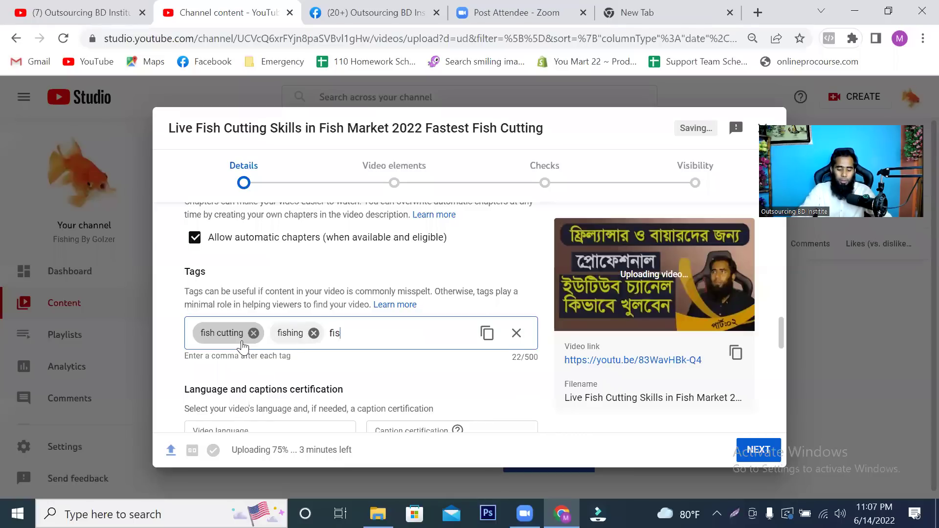
pyautogui.write('fishing by golzer')
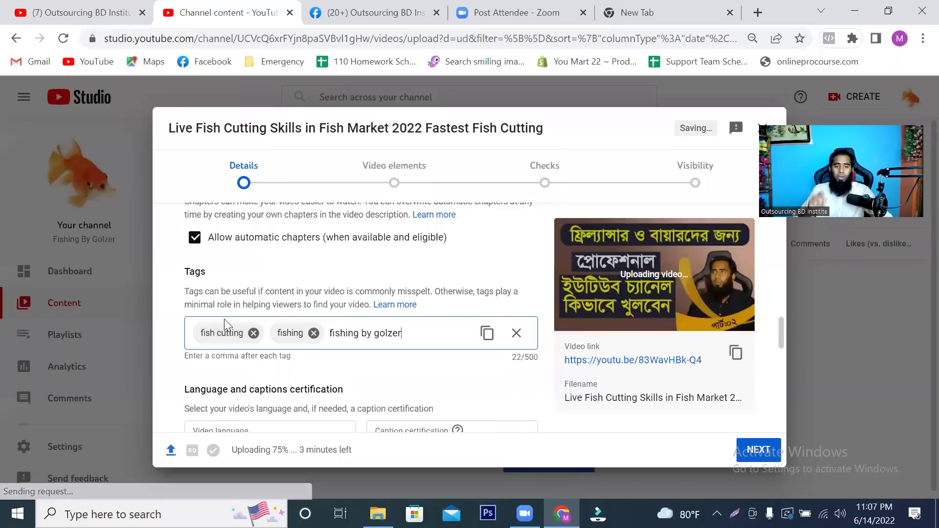
pyautogui.press(',')
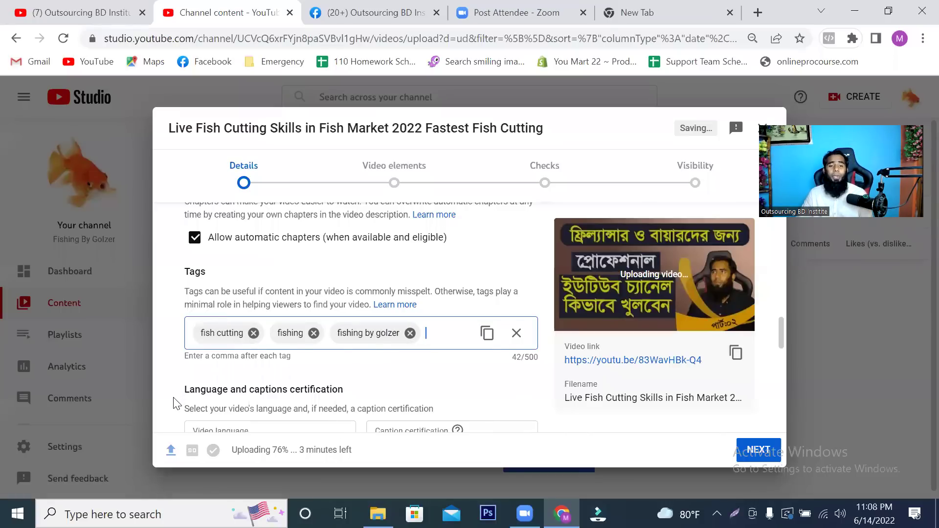
# Check the character count and limit of the video's tags.
pyautogui.moveTo(542, 365); pyautogui.dragTo(509, 364)
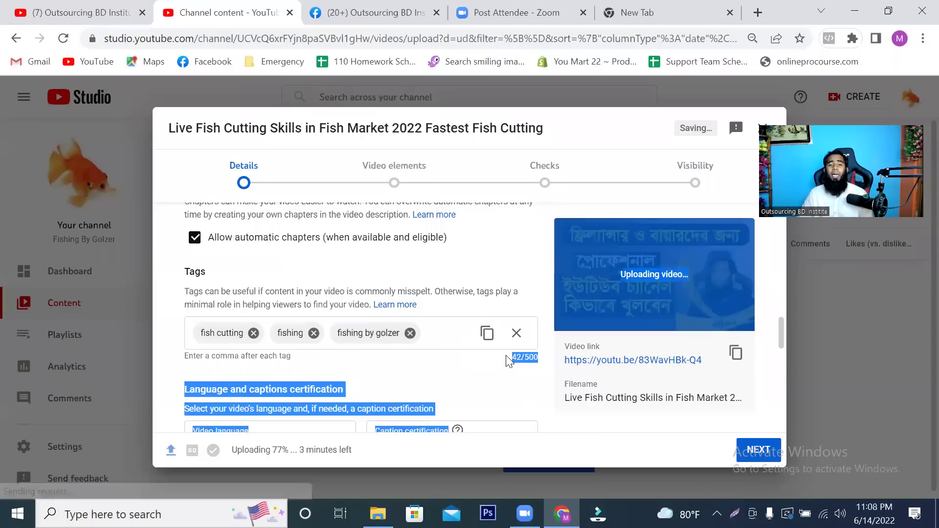
pyautogui.click(521, 361)
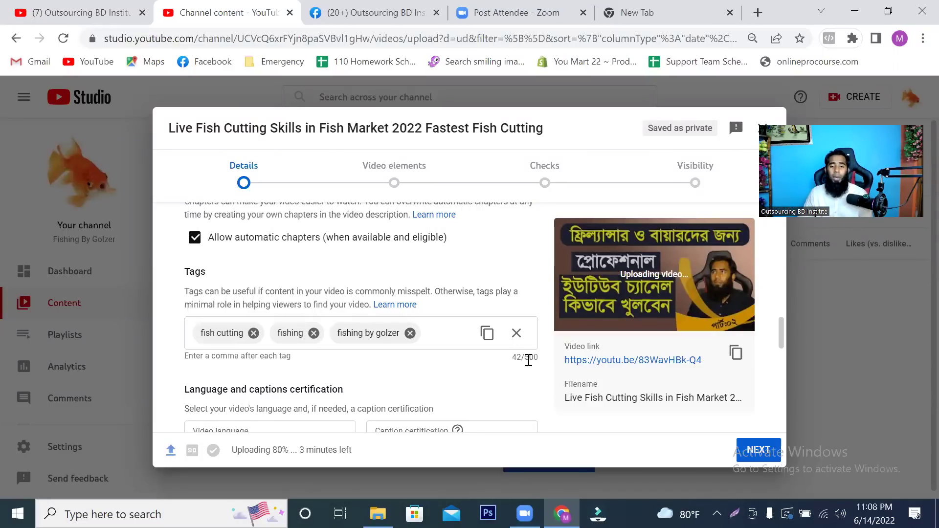
pyautogui.tripleClick(550, 360)
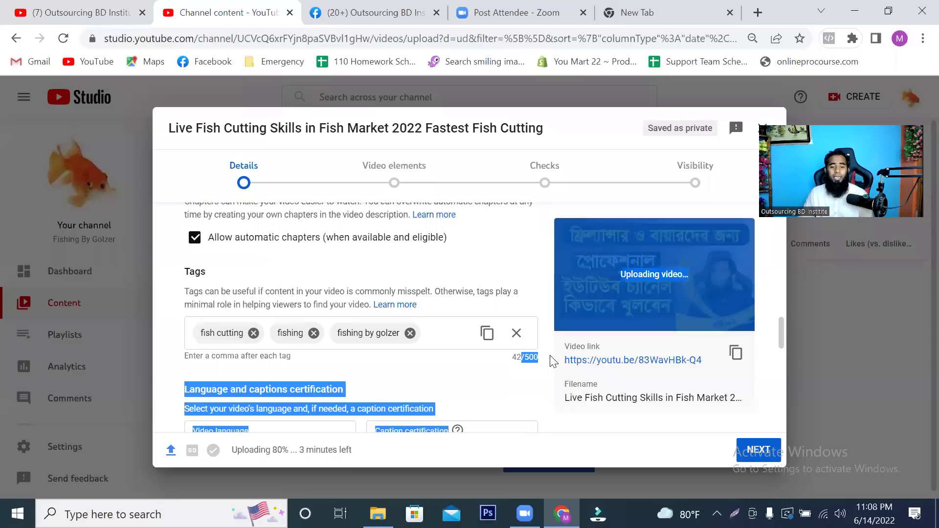
pyautogui.click(504, 370)
# Set the video's recording date to 10 Jun 2022 in the recording date and location section.
pyautogui.scroll(-1, 489, 373)
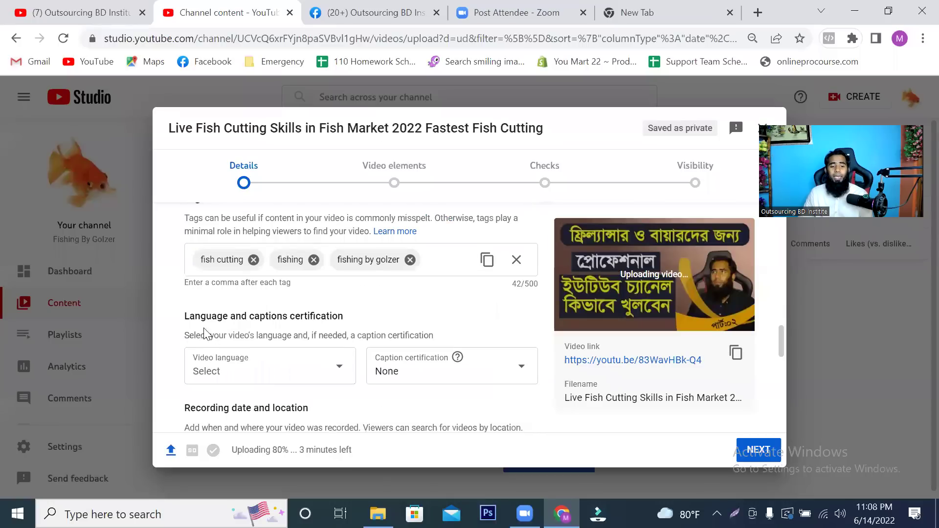
pyautogui.moveTo(199, 318); pyautogui.dragTo(343, 318)
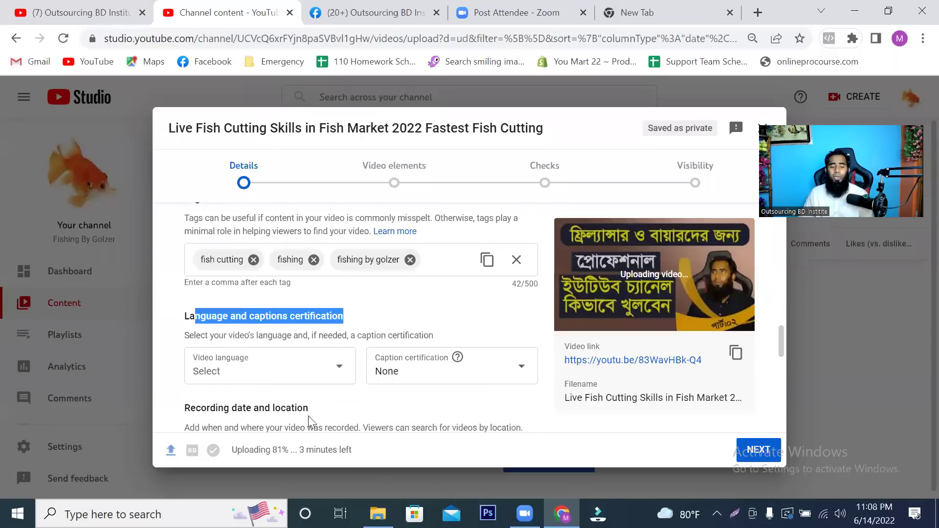
pyautogui.scroll(-1, 303, 418)
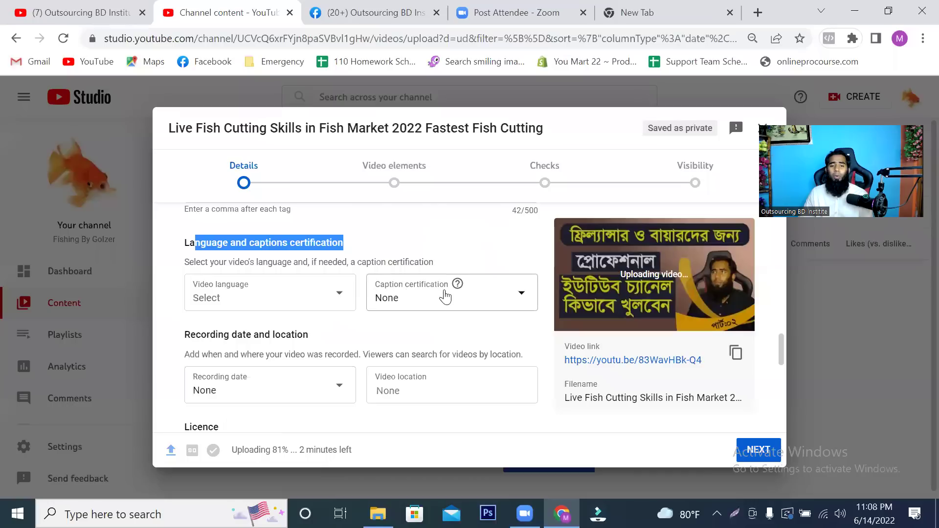
pyautogui.scroll(-1, 354, 324)
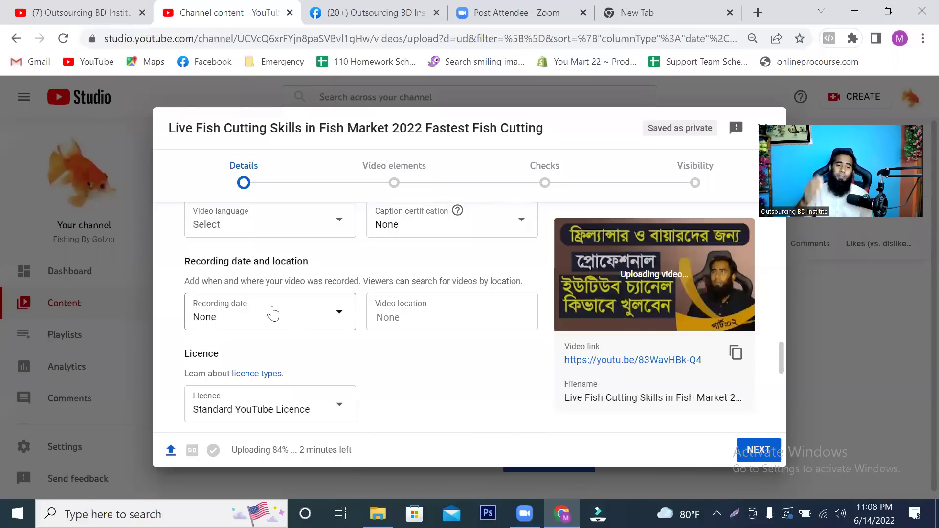
pyautogui.moveTo(323, 267); pyautogui.dragTo(216, 262)
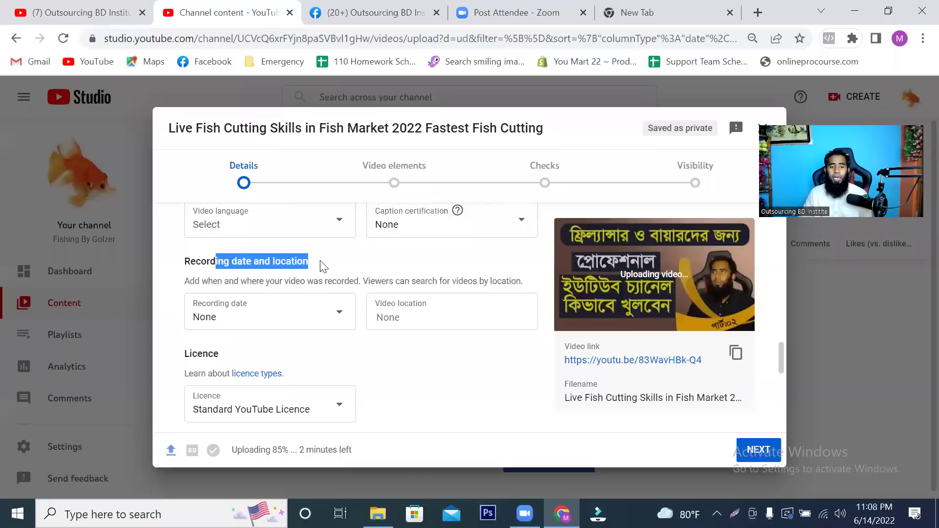
pyautogui.click(332, 321)
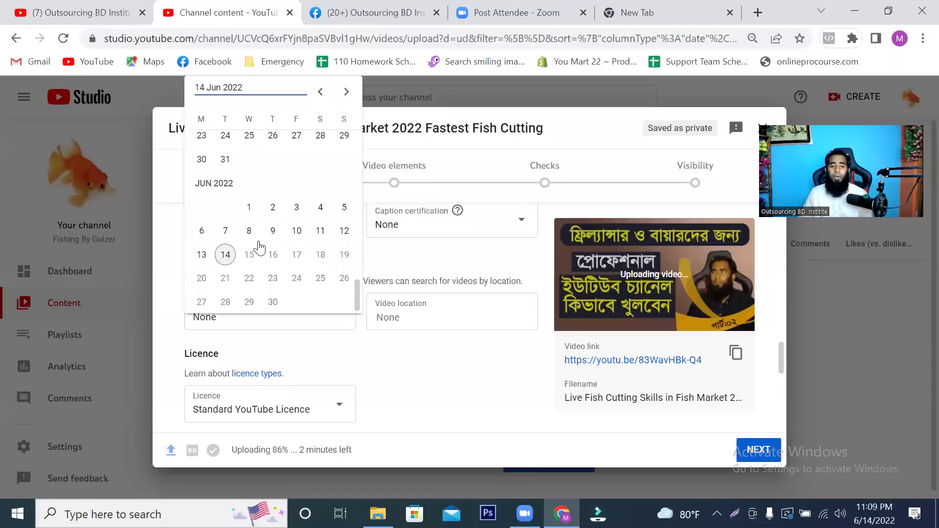
pyautogui.click(296, 235)
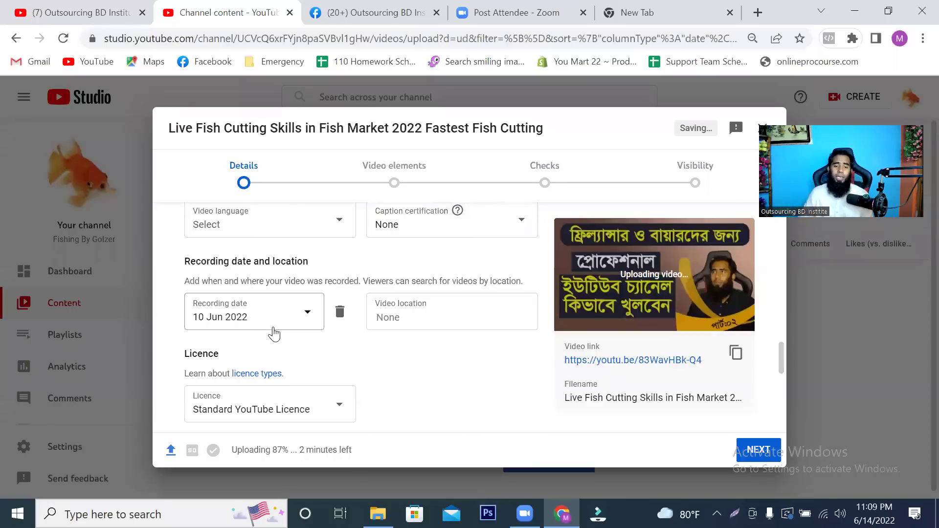
# Open the first uploaded video on the Outsourcing BD Institute YouTube channel and bring its title and hashtags into view.
pyautogui.click(442, 319)
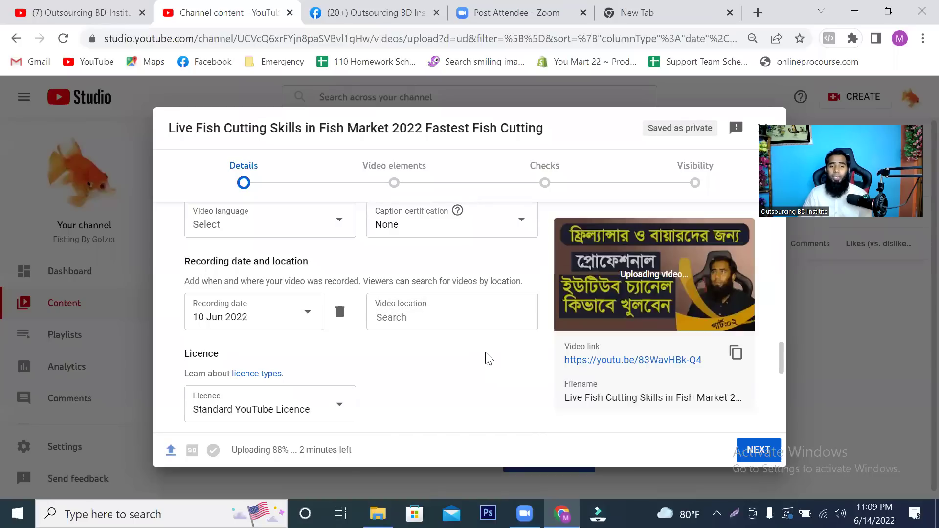
pyautogui.click(377, 14)
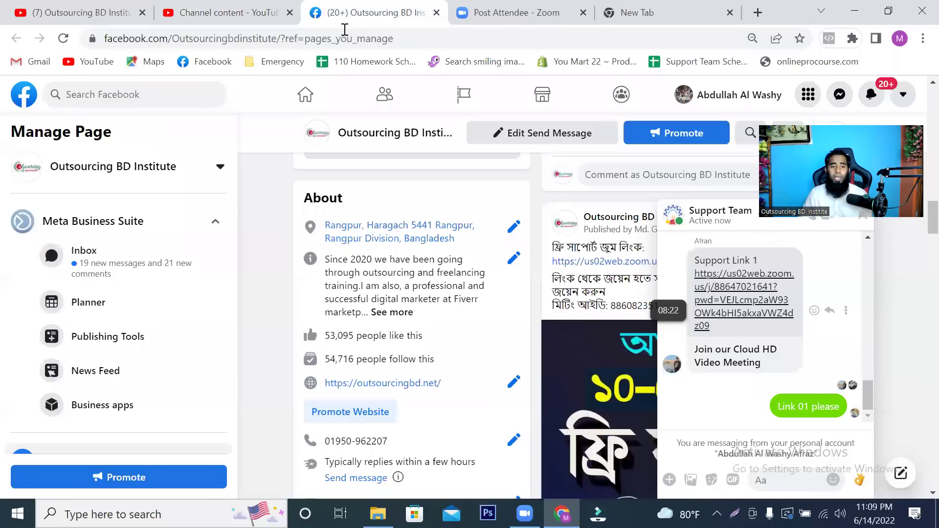
pyautogui.click(98, 12)
pyautogui.click(308, 177)
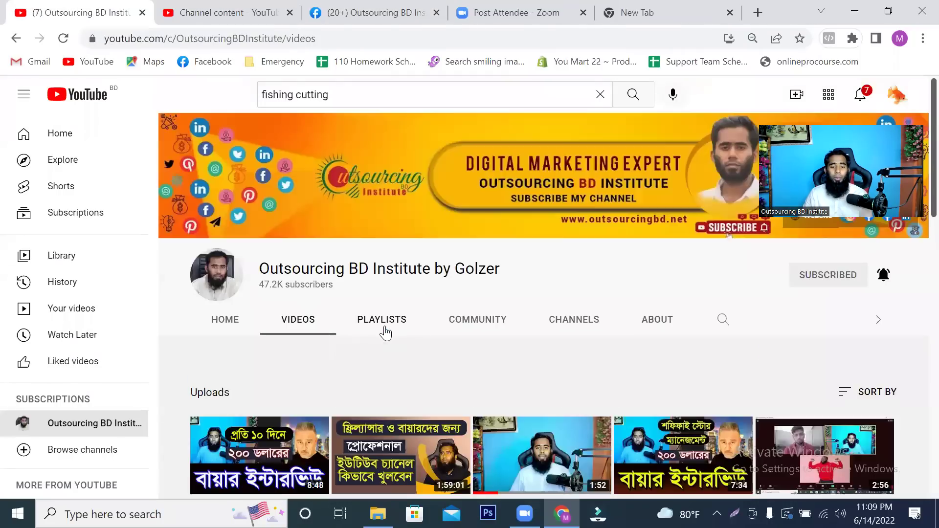
pyautogui.click(301, 445)
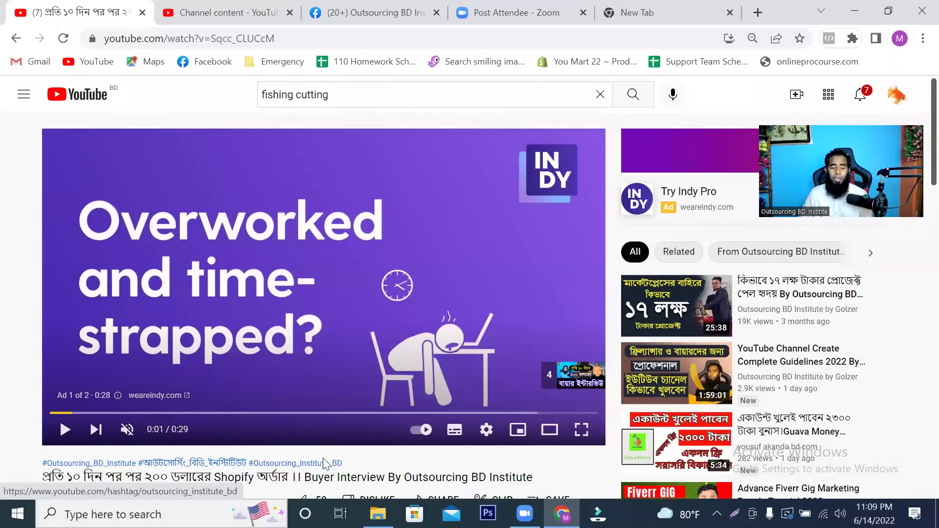
pyautogui.scroll(-3, 337, 481)
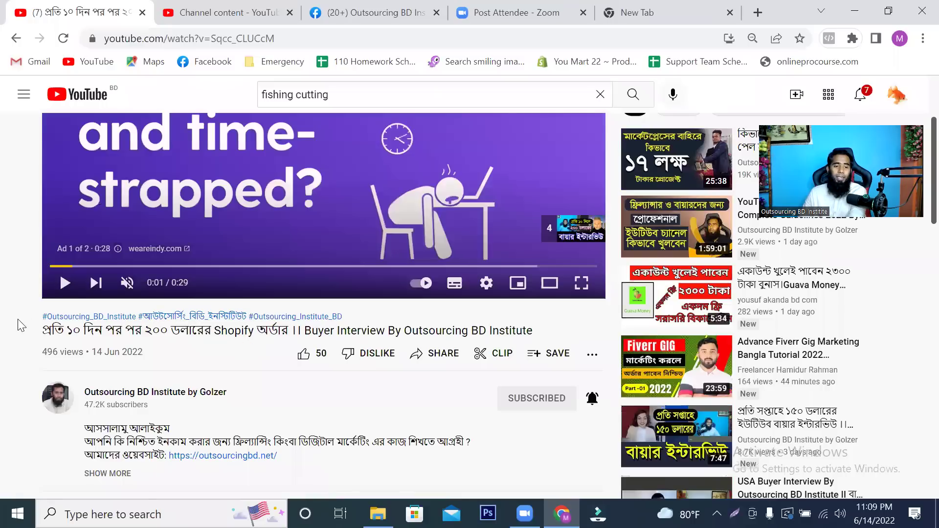
# Capture the screen area around the video title and outline the hashtags above it with red rectangles.
pyautogui.press('Print')
pyautogui.moveTo(12, 196); pyautogui.dragTo(673, 465)
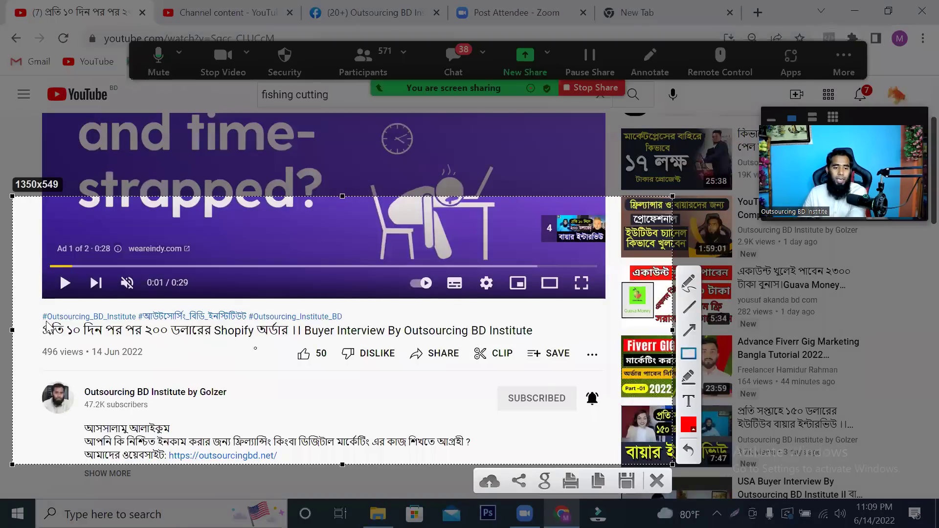
pyautogui.moveTo(356, 323)
pyautogui.mouseDown()
pyautogui.moveTo(37, 307)
pyautogui.moveTo(47, 320)
pyautogui.moveTo(146, 323)
pyautogui.mouseUp()
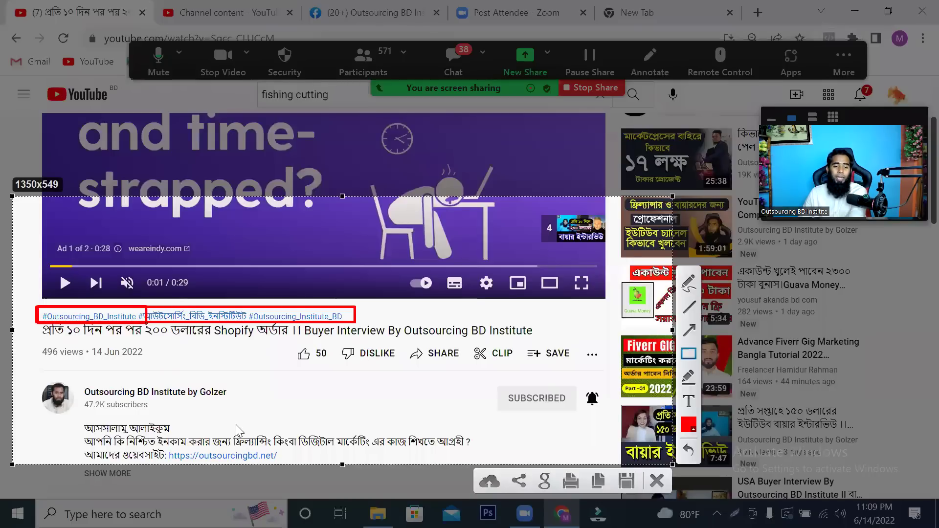
pyautogui.hotkey('ctrl', 'c')
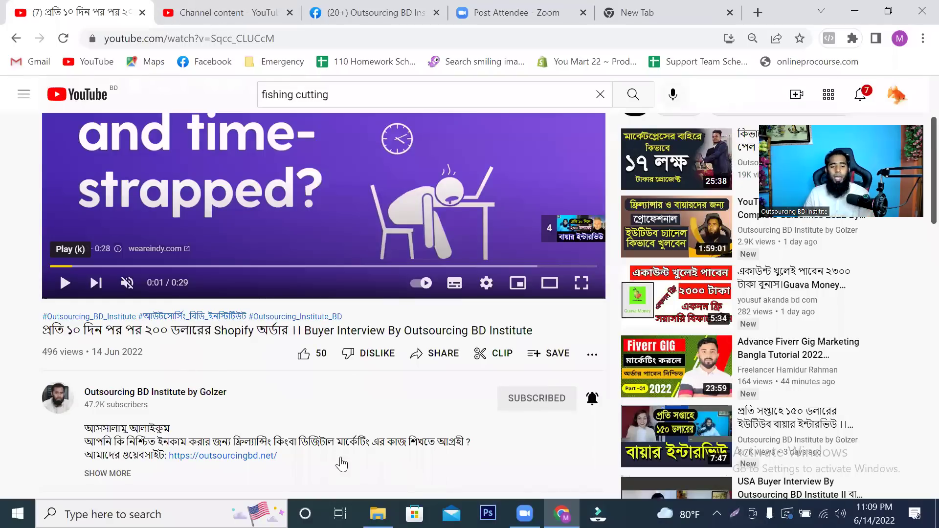
# Return to the upload details in YouTube Studio and set the video location to Bangladesh.
pyautogui.hotkey('ctrl', 'Tab')
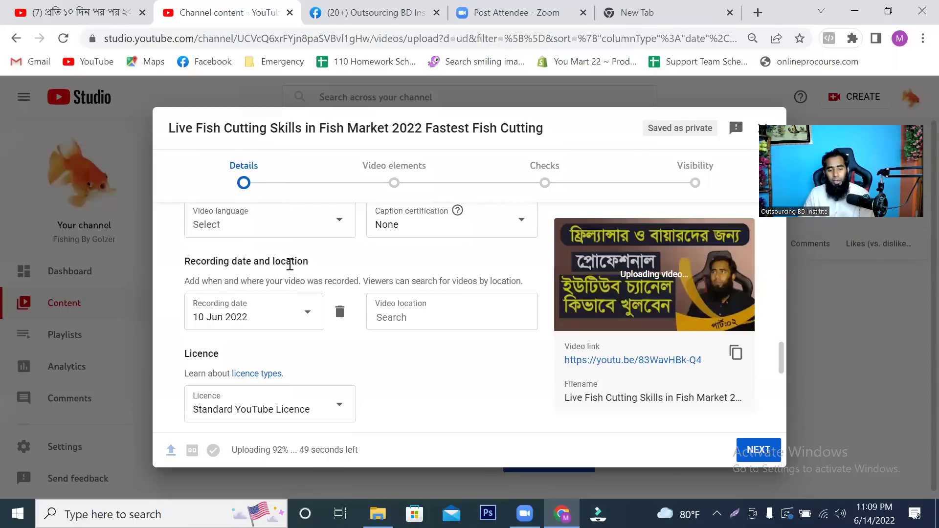
pyautogui.click(396, 317)
pyautogui.write('banglad')
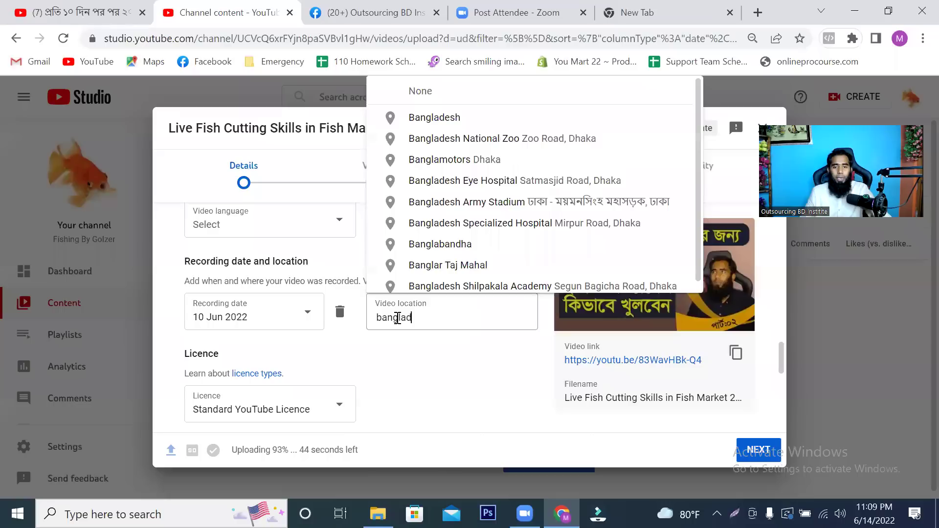
pyautogui.click(443, 118)
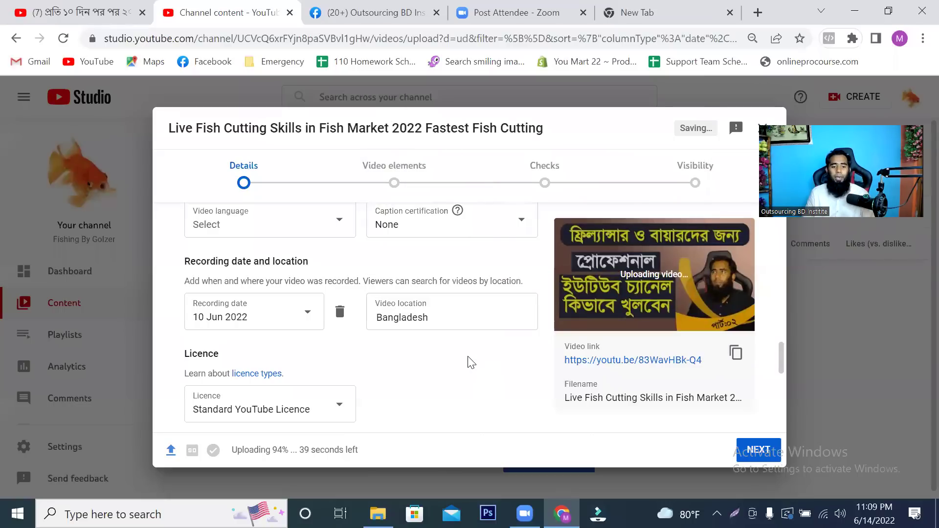
# Review the licence choices offered for the video without changing the selected licence.
pyautogui.scroll(-1, 297, 352)
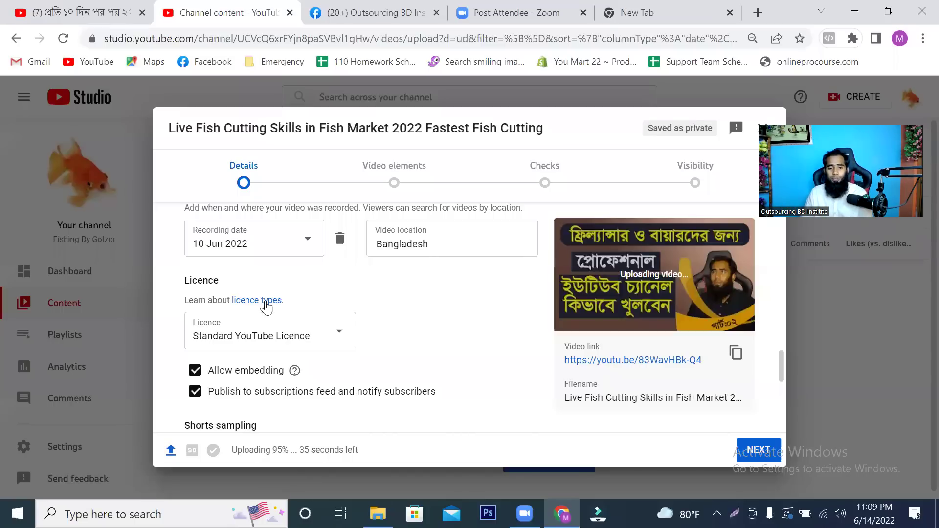
pyautogui.moveTo(230, 283); pyautogui.dragTo(190, 282)
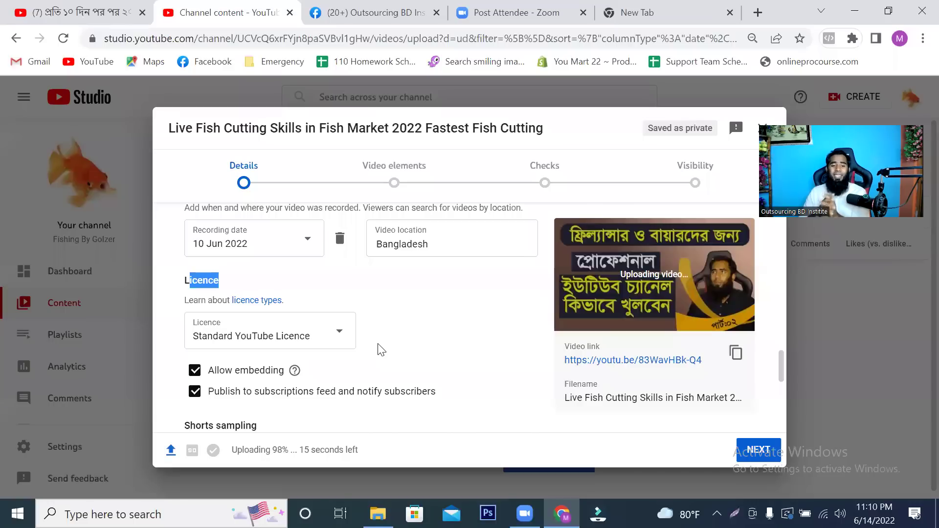
pyautogui.click(193, 282)
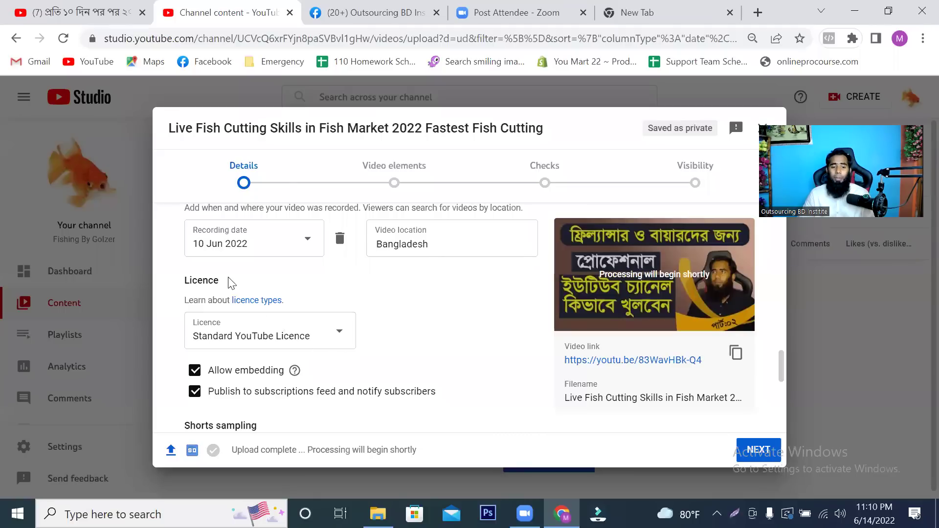
pyautogui.doubleClick(186, 280)
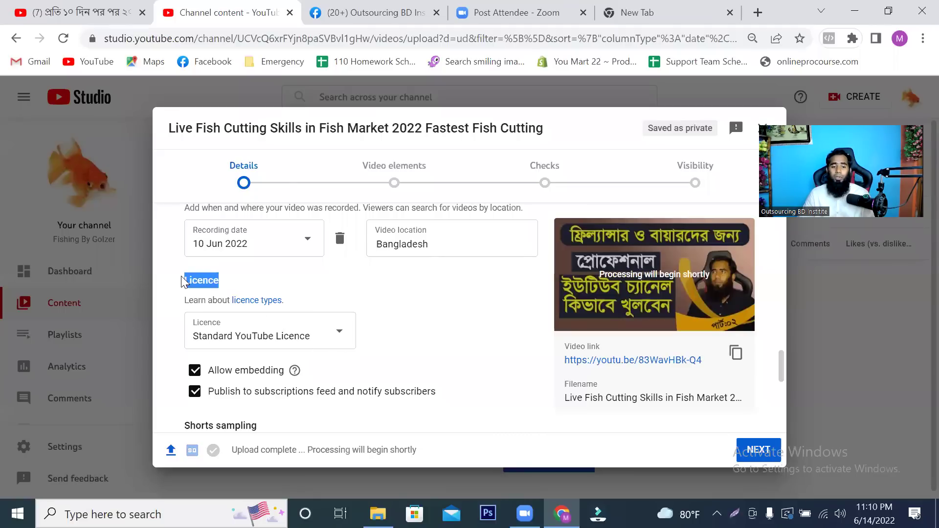
pyautogui.click(336, 338)
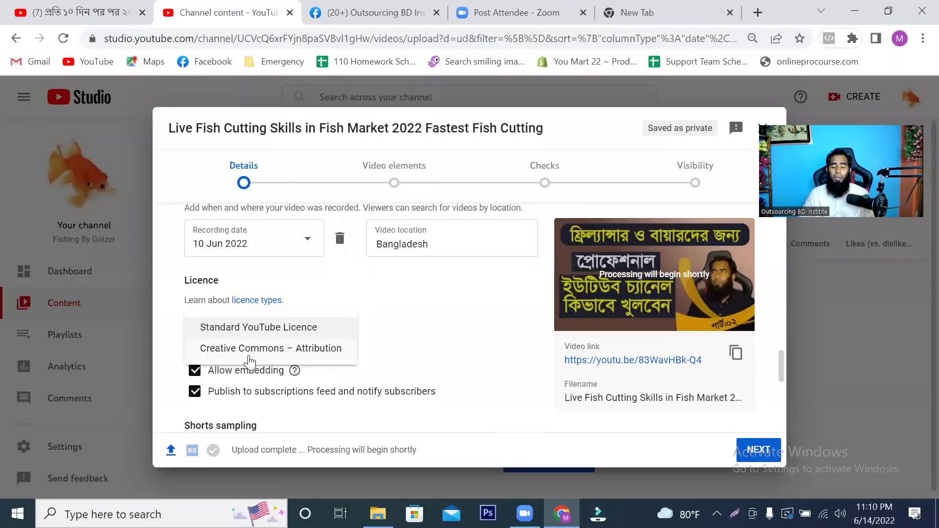
pyautogui.click(448, 296)
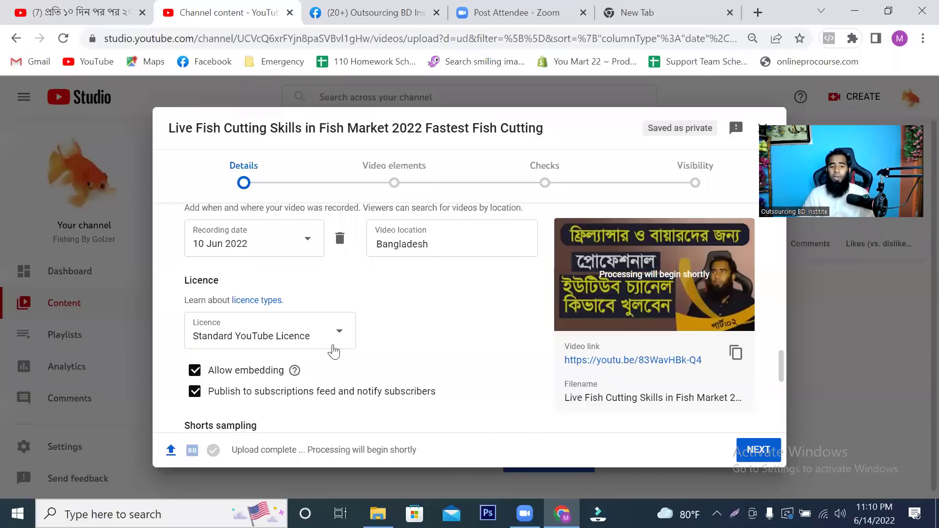
pyautogui.moveTo(185, 281); pyautogui.dragTo(245, 282)
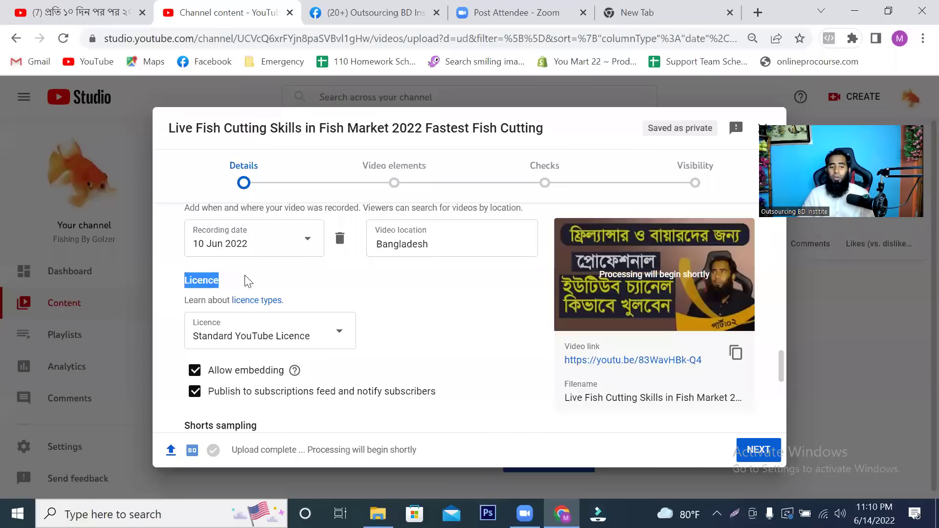
# Open the licence types help article in a separate browser tab, read its Creative Commons section, and close it.
pyautogui.rightClick(249, 302)
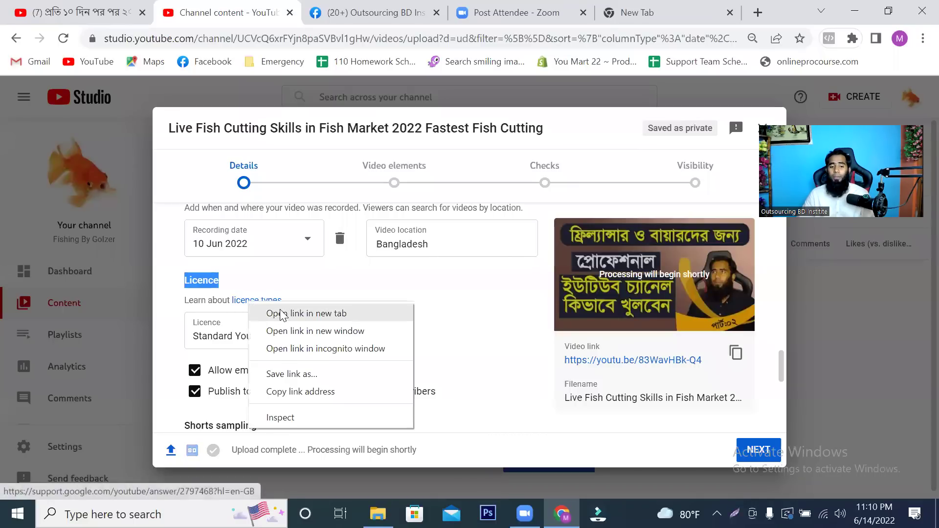
pyautogui.click(283, 314)
pyautogui.click(295, 18)
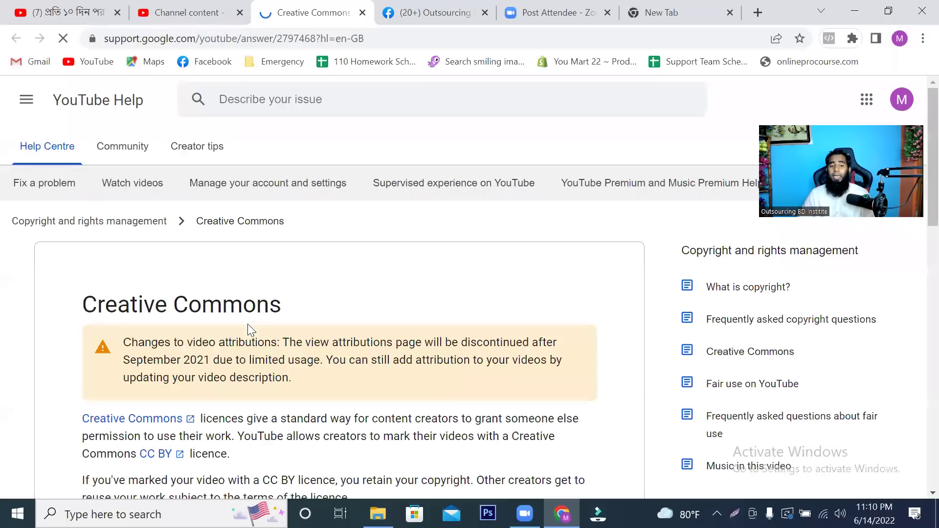
pyautogui.moveTo(89, 304); pyautogui.dragTo(409, 359)
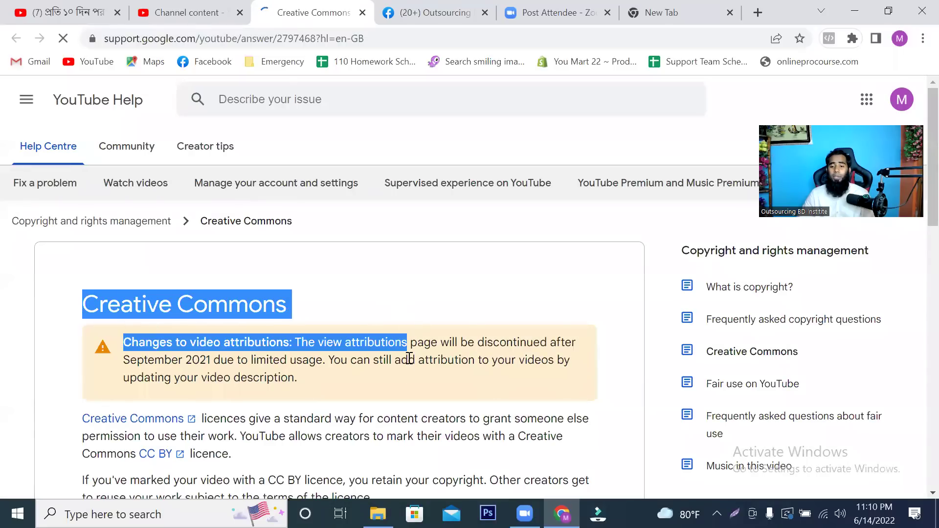
pyautogui.scroll(-5, 406, 377)
pyautogui.scroll(2, 405, 377)
pyautogui.moveTo(140, 259); pyautogui.dragTo(223, 260)
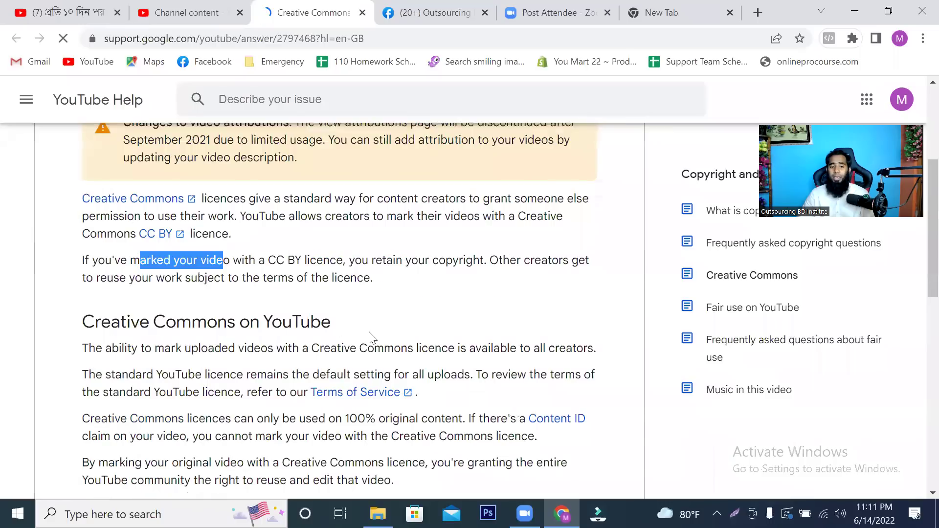
pyautogui.keyDown('shift'); pyautogui.click(417, 448); pyautogui.keyUp('shift')
pyautogui.scroll(3, 389, 112)
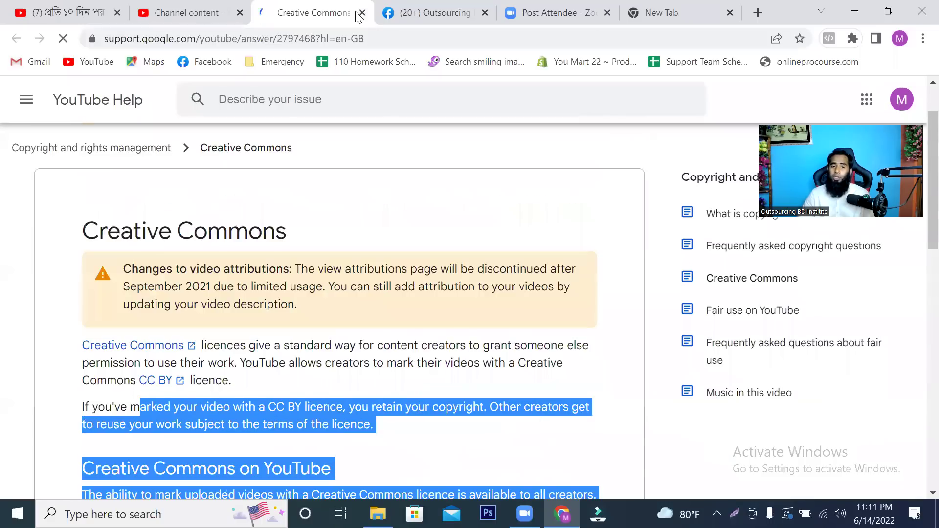
pyautogui.click(361, 14)
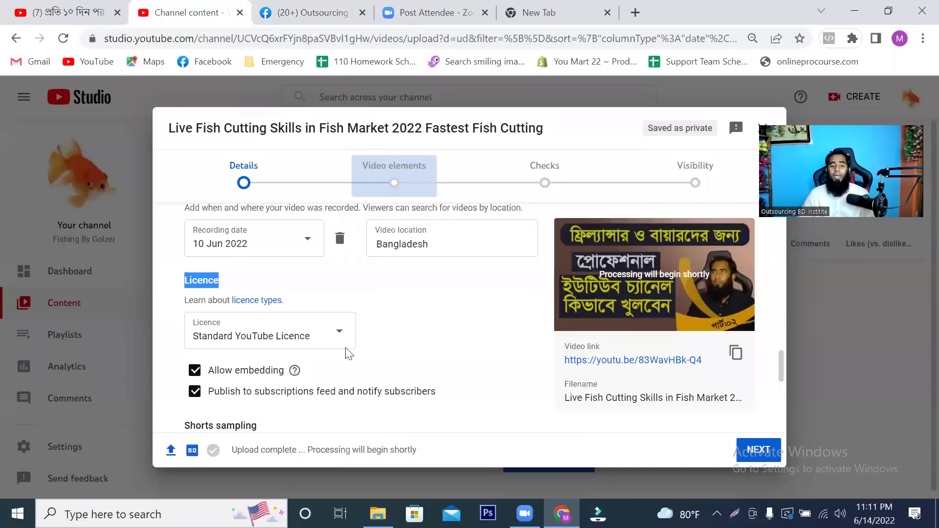
# Look over the watch page of the Shopify buyer interview video and return to the upload details.
pyautogui.scroll(-1, 195, 389)
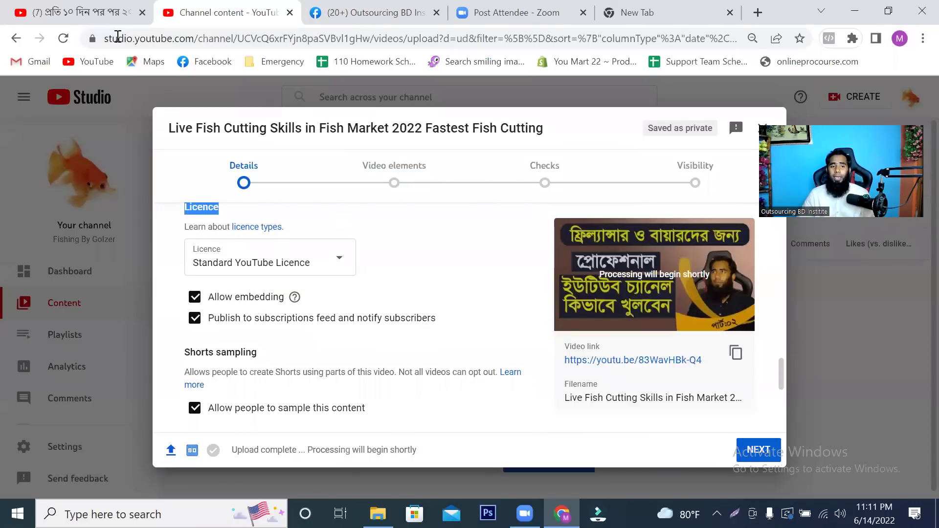
pyautogui.click(81, 14)
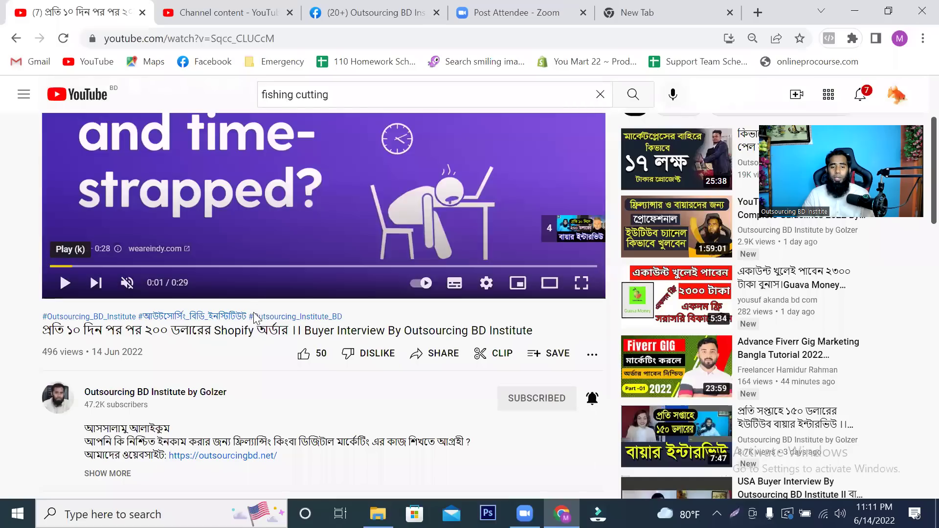
pyautogui.scroll(-2, 255, 317)
pyautogui.scroll(5, 206, 313)
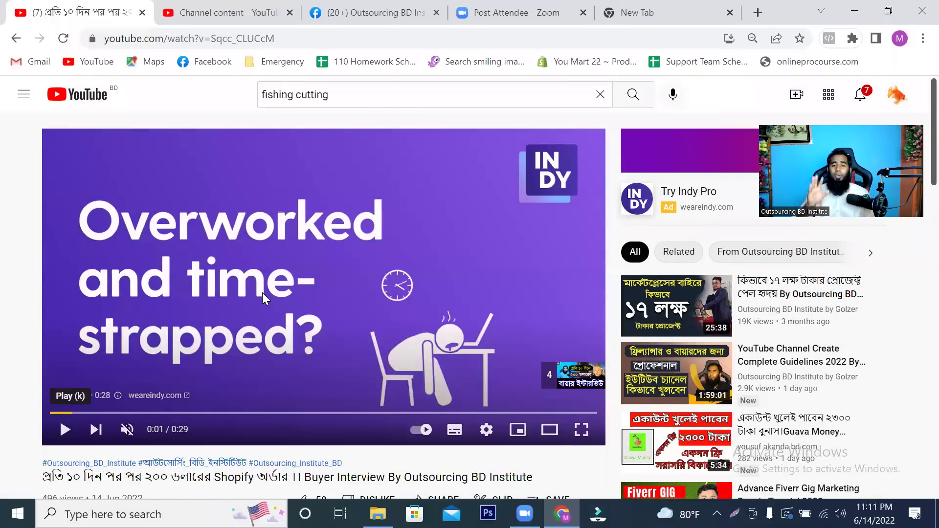
pyautogui.click(244, 14)
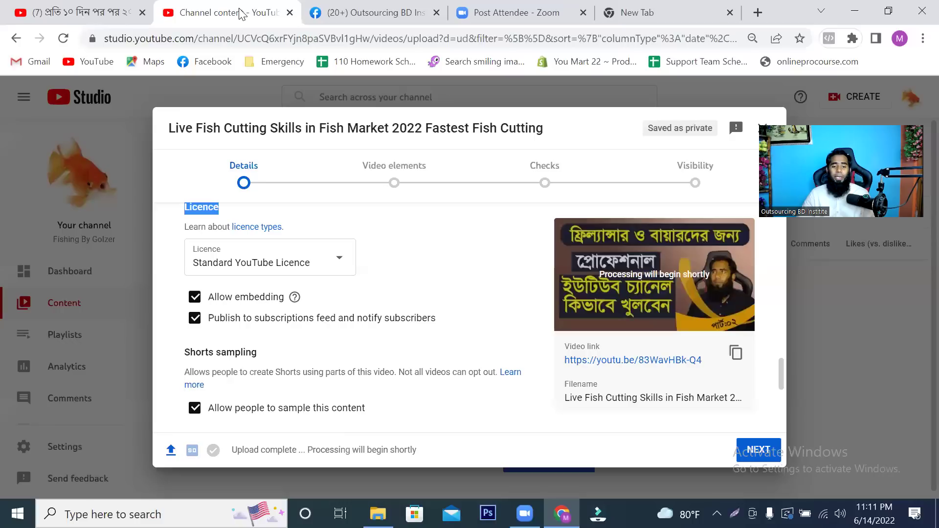
# Turn embedding permission off and back on, and do the same for the Shorts sampling permission.
pyautogui.click(197, 299)
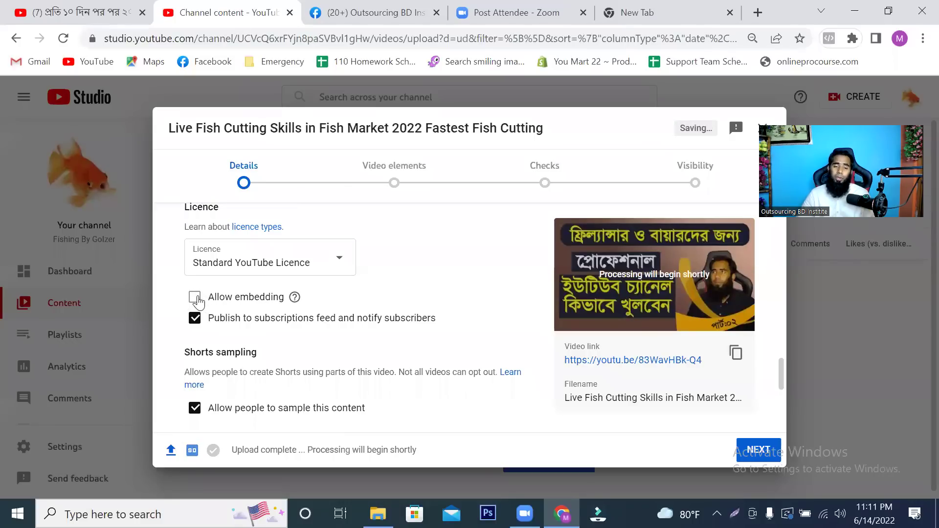
pyautogui.click(196, 298)
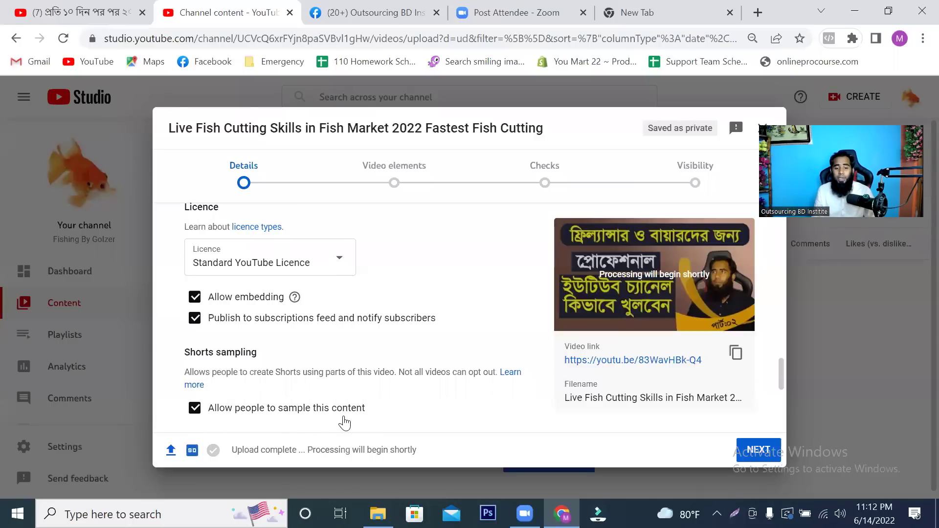
pyautogui.click(195, 410)
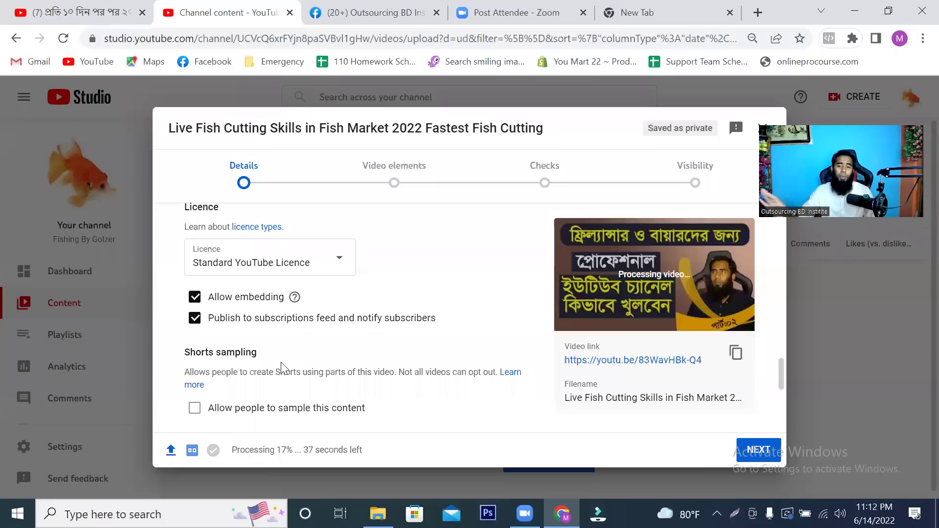
pyautogui.click(197, 410)
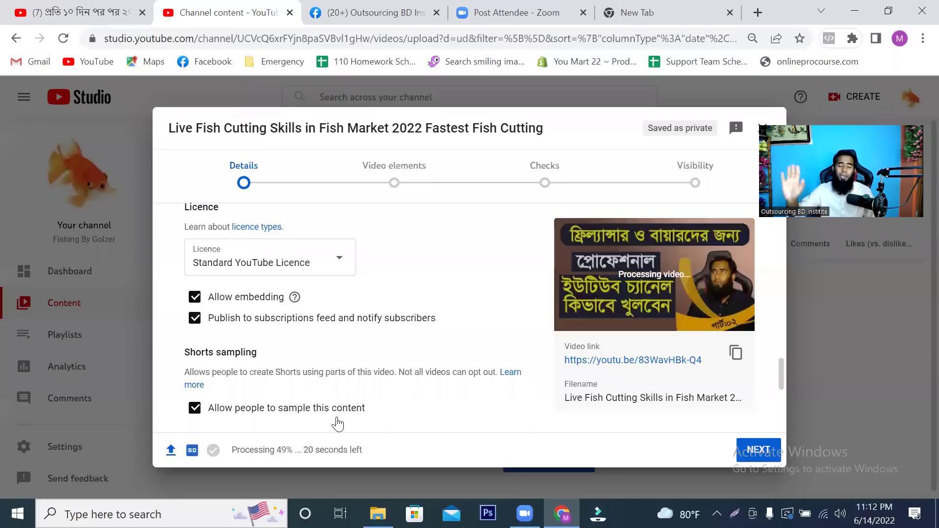
# Set the video's category to Entertainment.
pyautogui.scroll(-1, 300, 393)
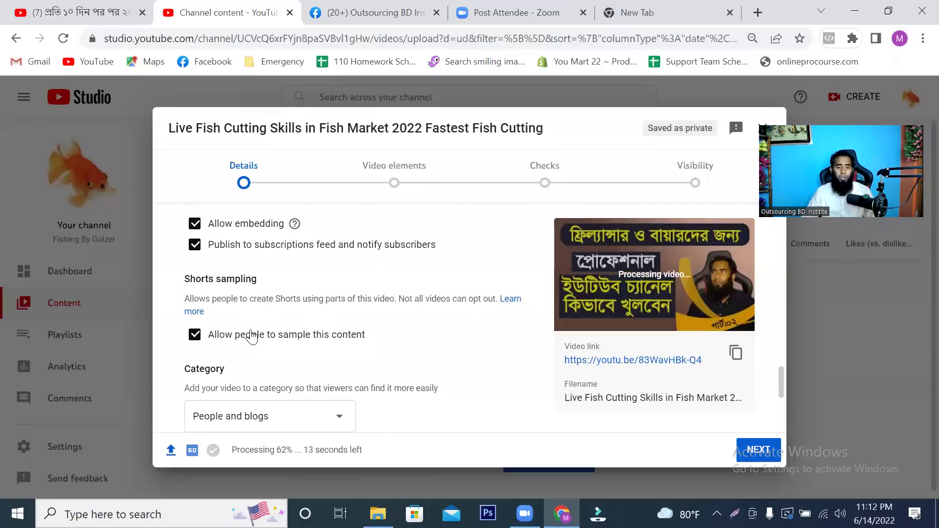
pyautogui.scroll(-1, 249, 331)
pyautogui.moveTo(187, 299); pyautogui.dragTo(245, 296)
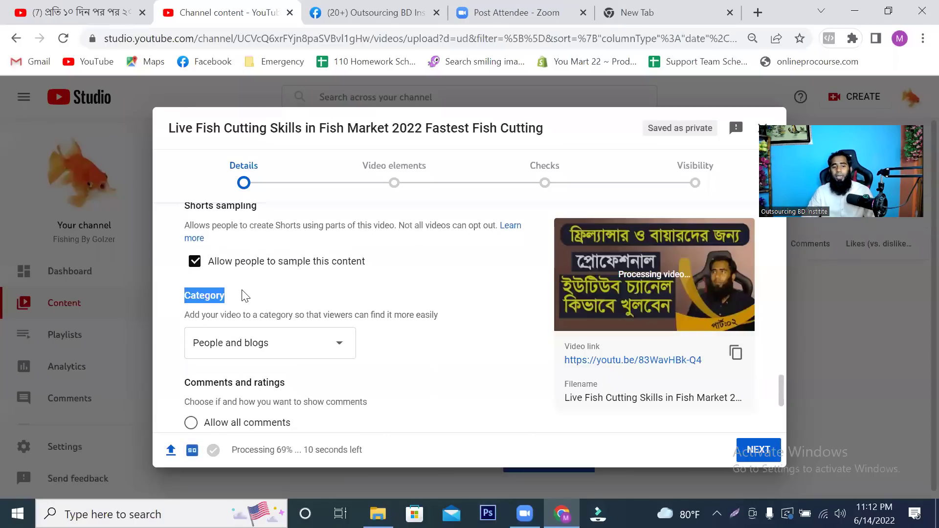
pyautogui.scroll(-1, 246, 296)
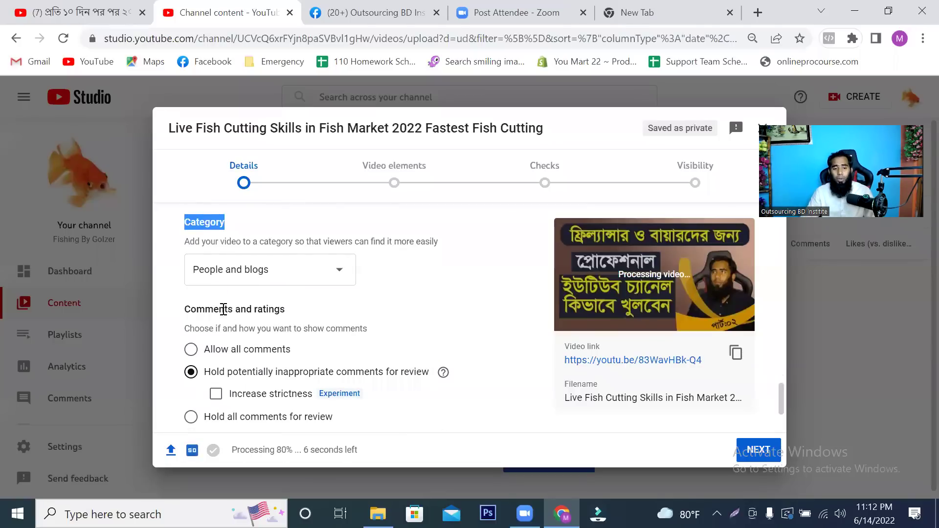
pyautogui.click(333, 276)
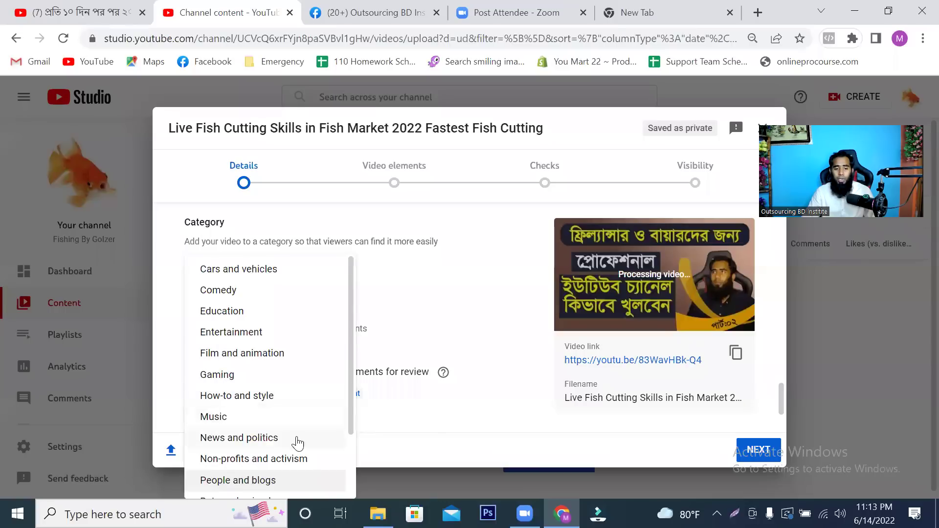
pyautogui.scroll(-2, 285, 445)
pyautogui.scroll(-1, 274, 415)
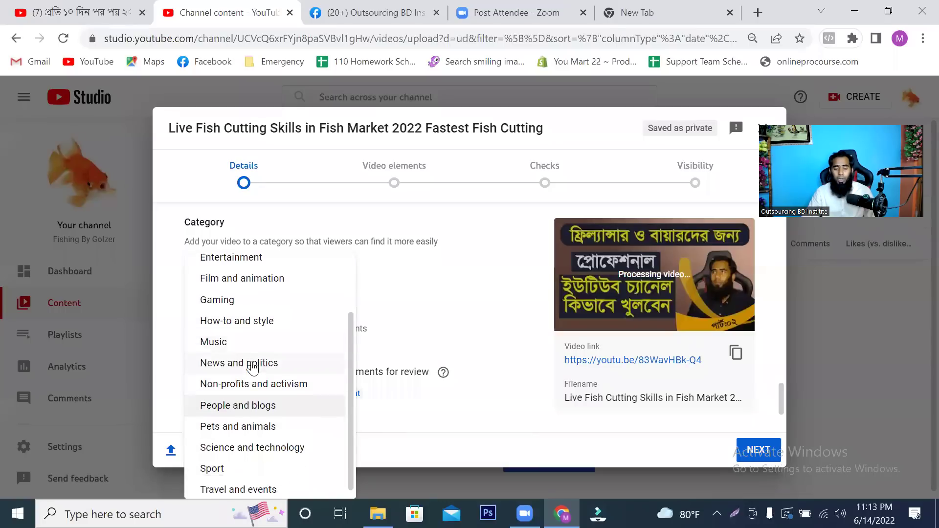
pyautogui.scroll(3, 266, 406)
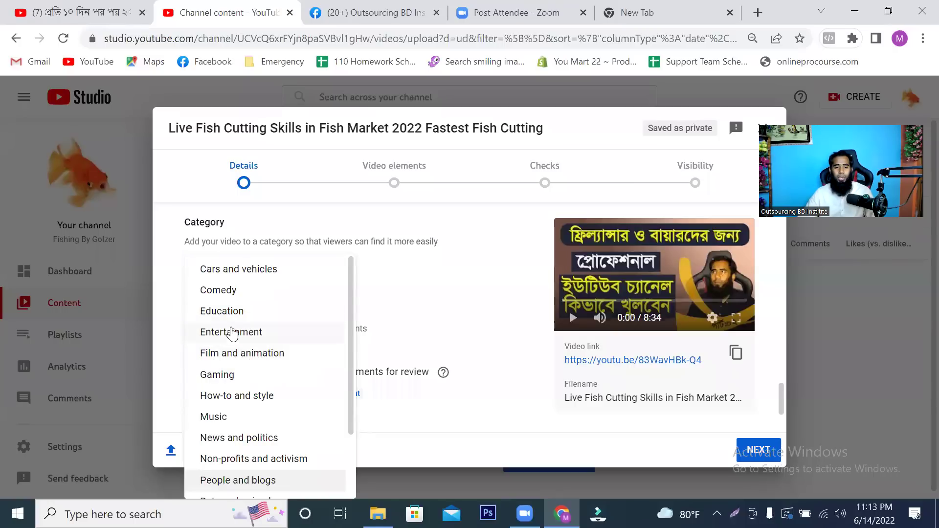
pyautogui.click(250, 335)
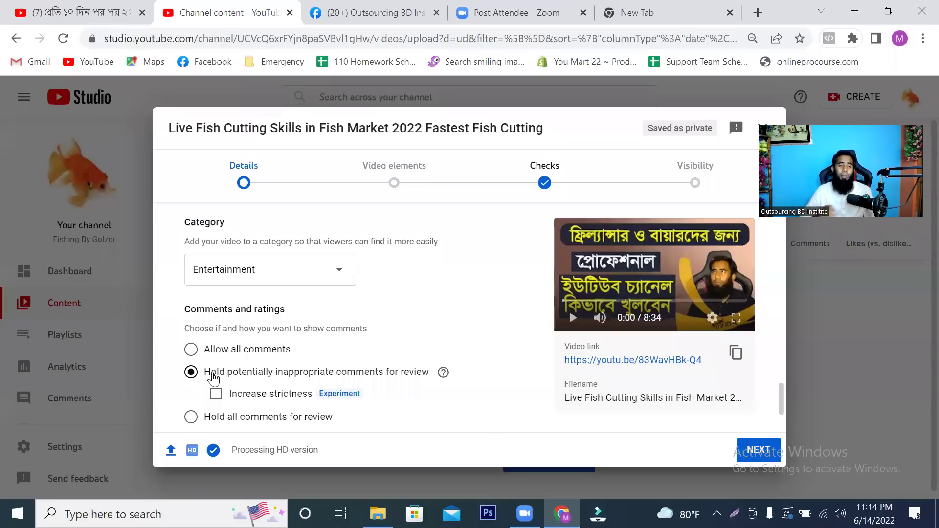
# Try allowing all comments, holding all for review and disabling them, and return to holding potentially inappropriate comments for review.
pyautogui.click(191, 350)
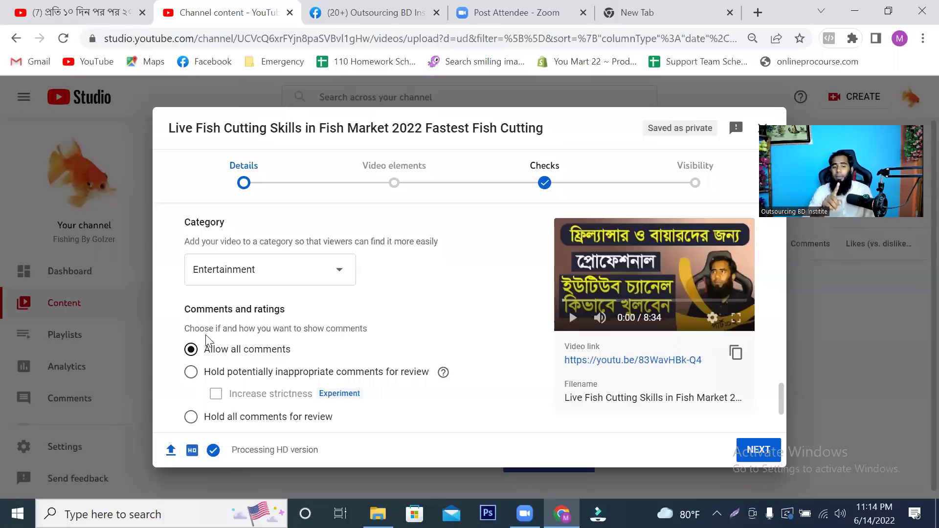
pyautogui.click(214, 379)
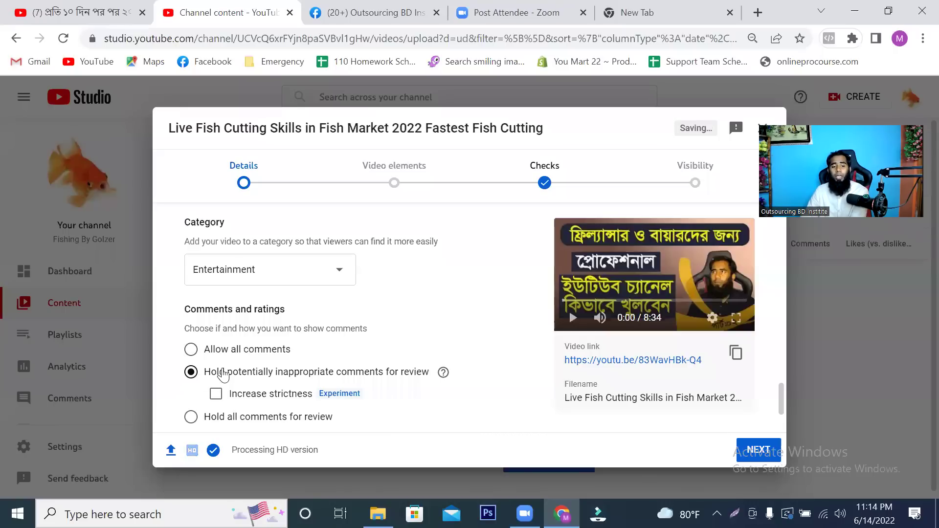
pyautogui.scroll(-3, 241, 361)
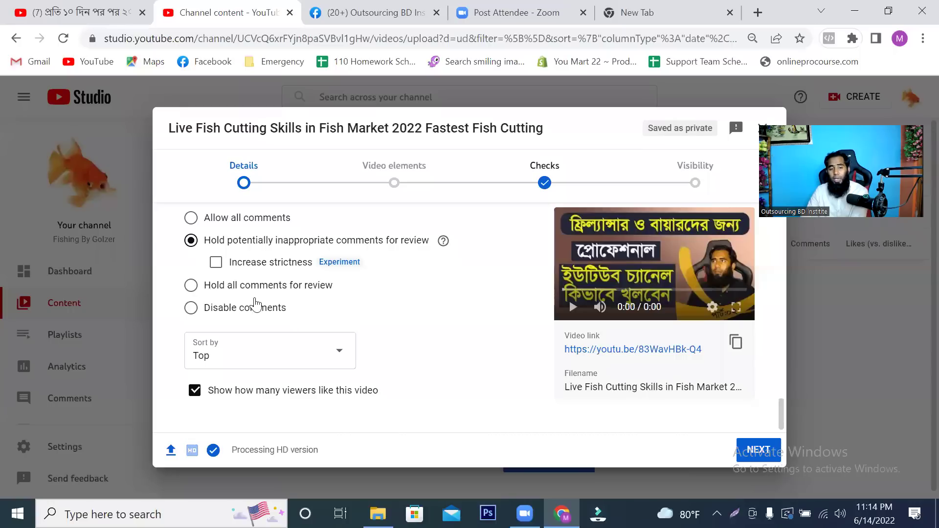
pyautogui.click(192, 285)
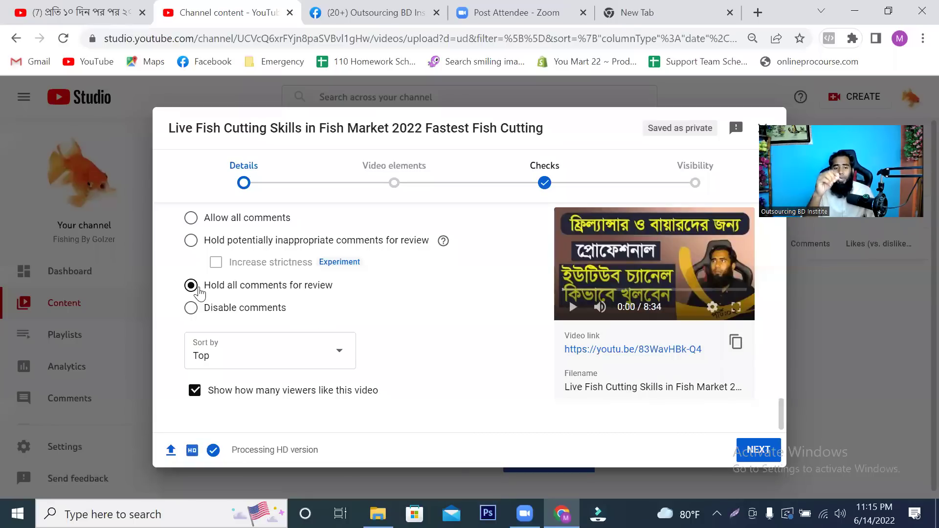
pyautogui.click(191, 242)
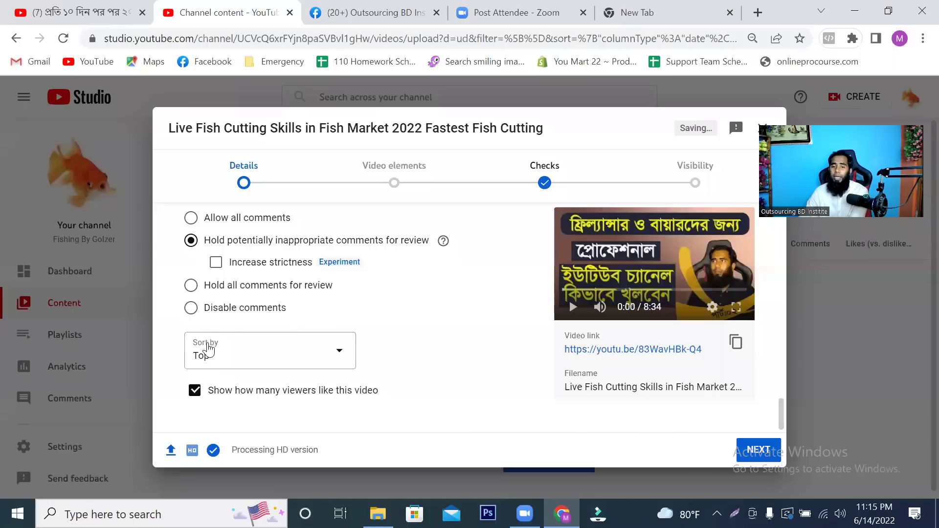
pyautogui.click(191, 314)
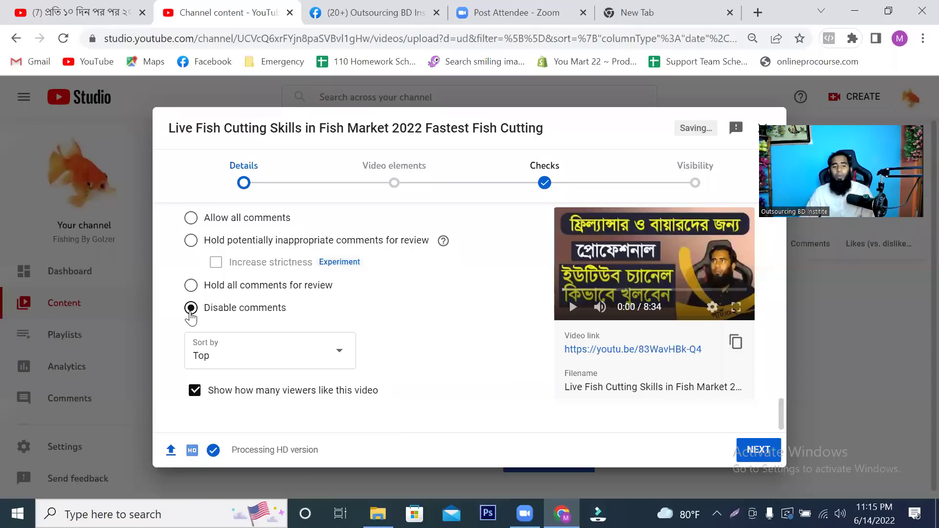
pyautogui.click(191, 242)
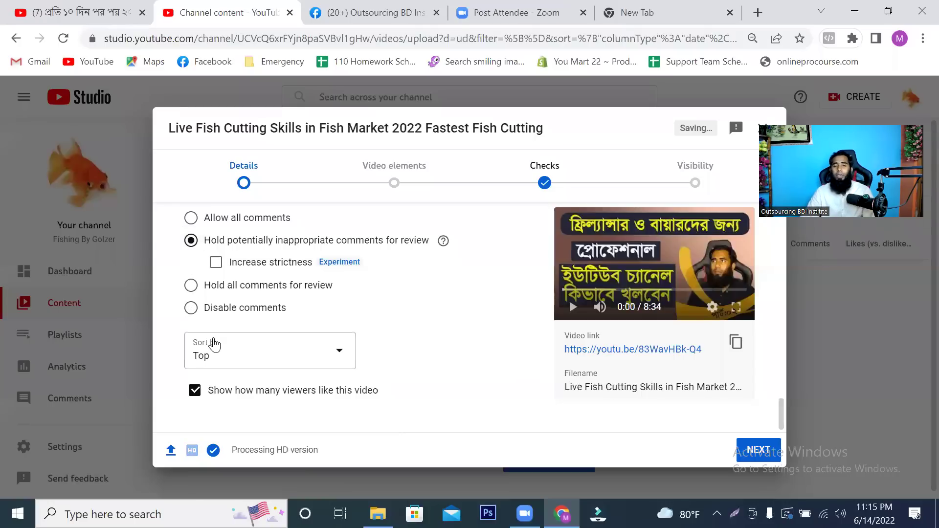
# Try sorting the video's comments by Newest and return the sorting to Top.
pyautogui.click(339, 361)
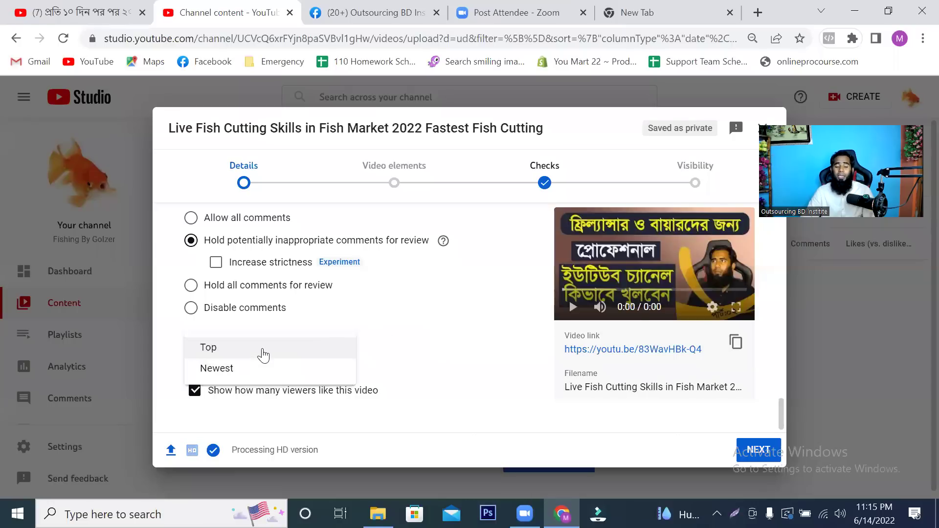
pyautogui.click(246, 356)
pyautogui.click(264, 357)
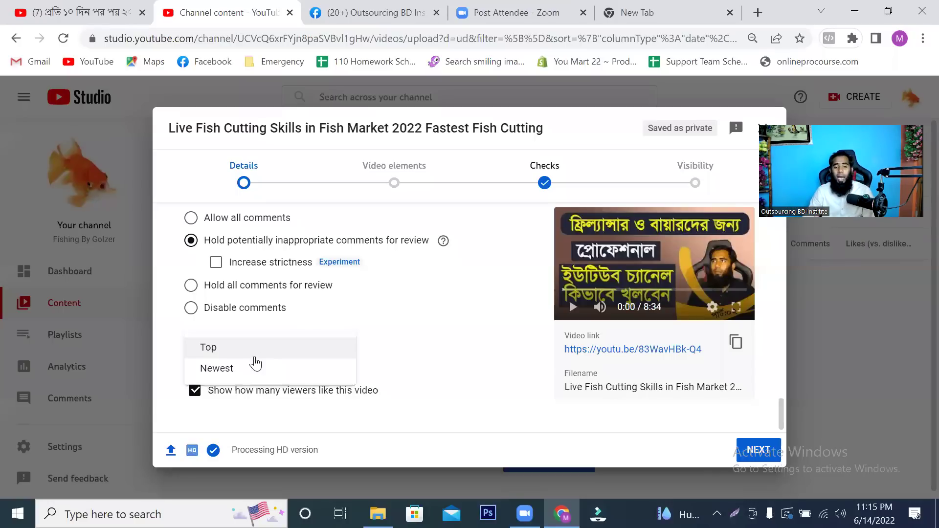
pyautogui.click(246, 369)
pyautogui.click(248, 357)
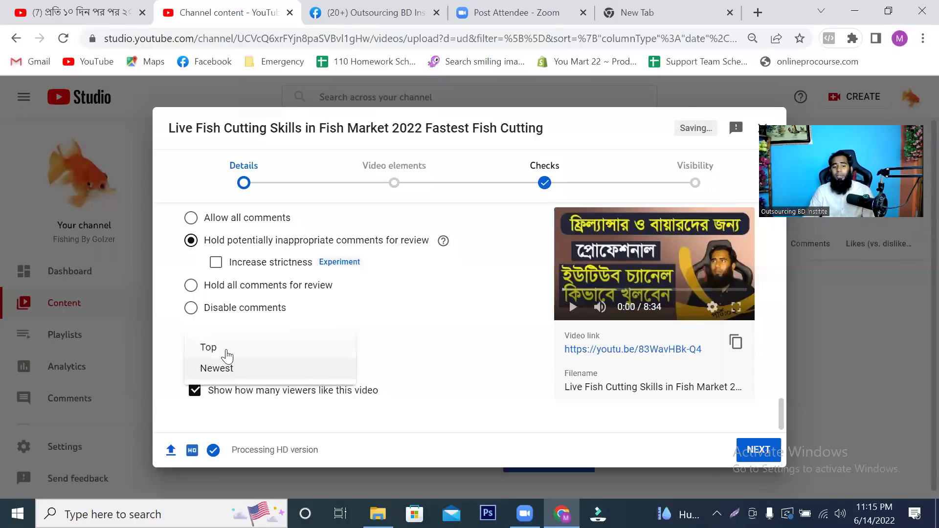
pyautogui.click(226, 352)
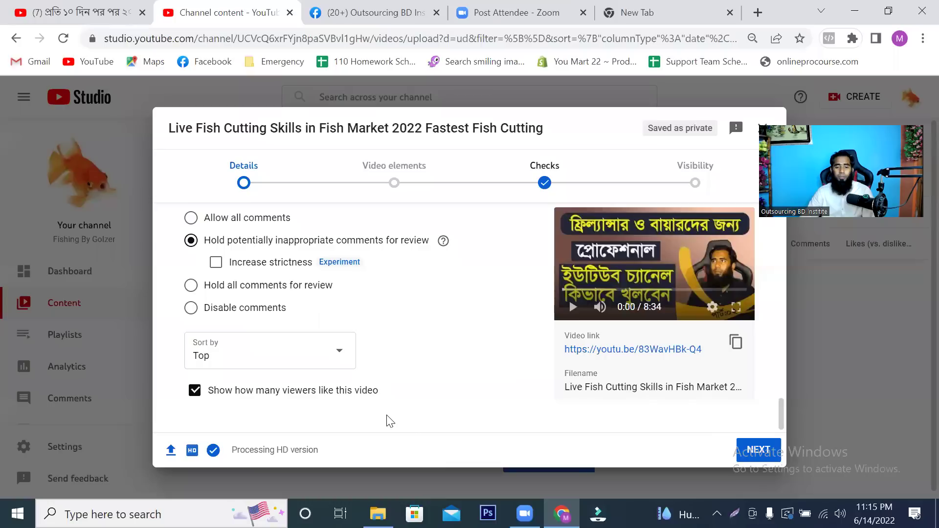
# Fill in the video description with "Live Fish Cutting Skills in Fish Market 2022 Fastest Fish Cutting".
pyautogui.scroll(20, 474, 418)
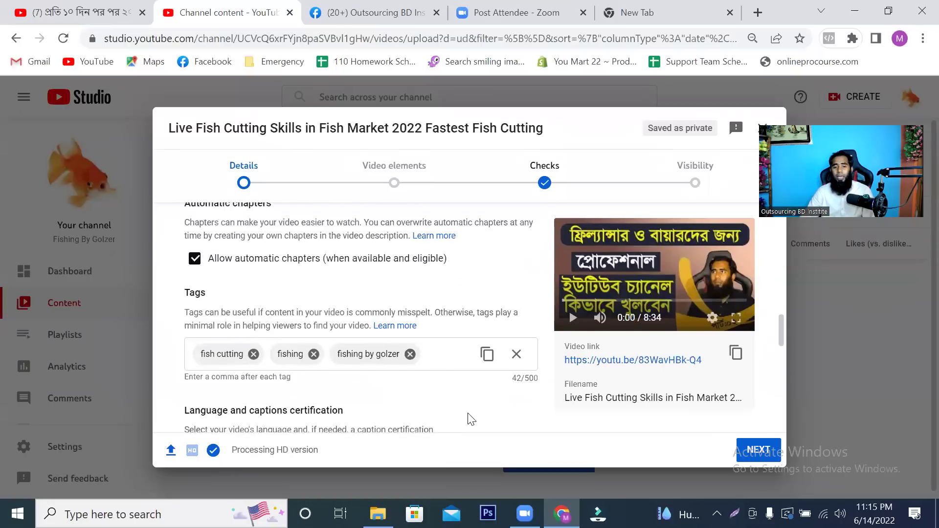
pyautogui.scroll(10, 411, 337)
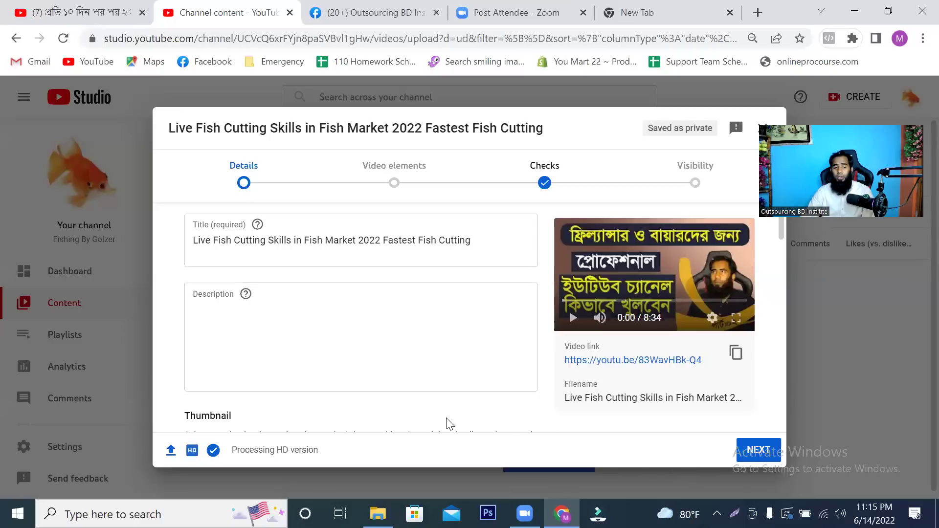
pyautogui.click(247, 317)
pyautogui.write('Live Fish Cutting Skills in Fish Market 2022 Fastest Fish Cutting')
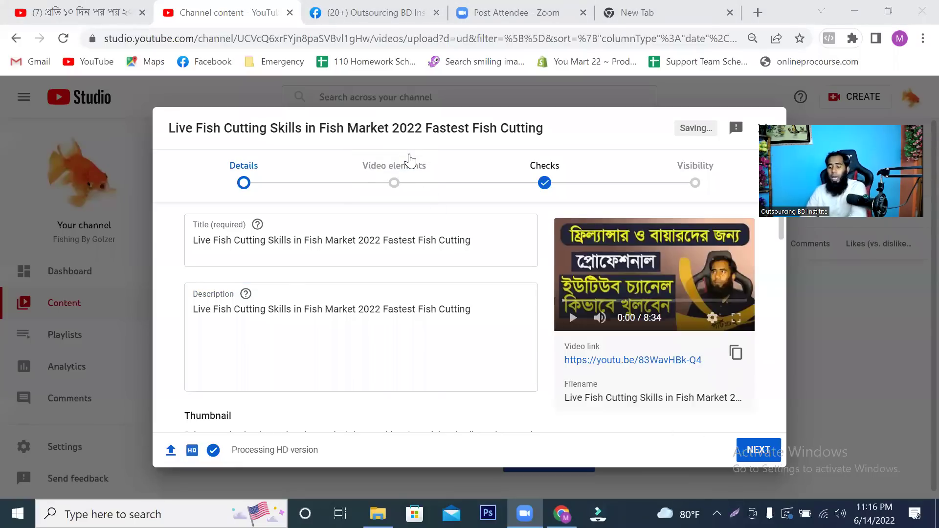
# Capture the upload dialog and outline its progress bar and the Details, Video elements, Checks and Visibility stages with red rectangles.
pyautogui.press('Print')
pyautogui.moveTo(152, 103); pyautogui.dragTo(795, 434)
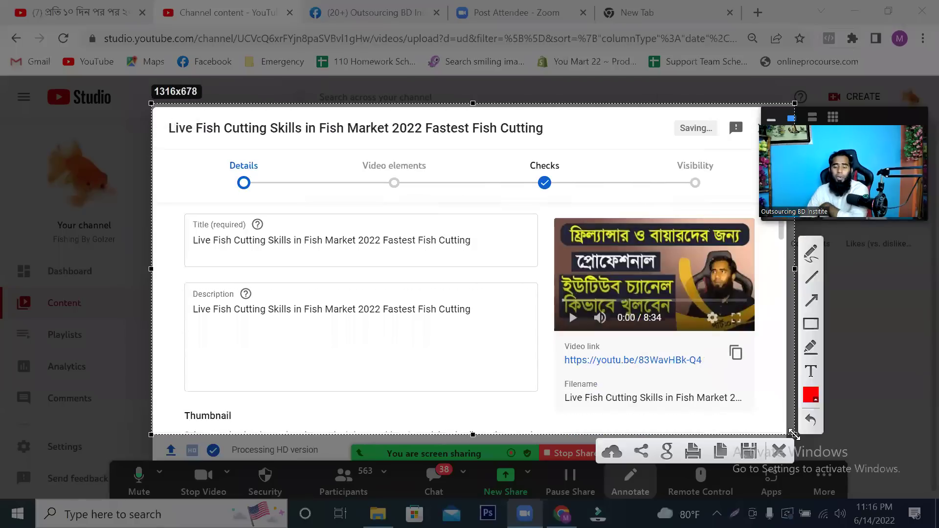
pyautogui.click(810, 322)
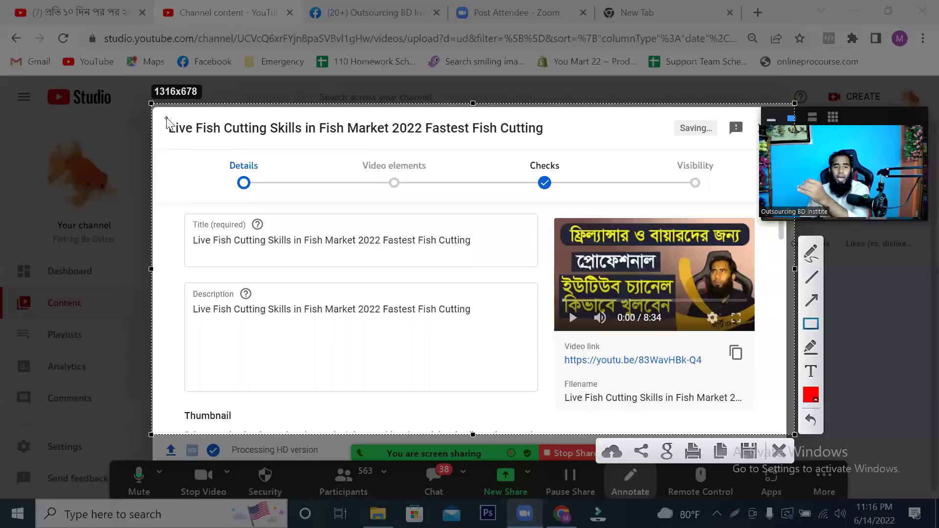
pyautogui.moveTo(210, 155); pyautogui.dragTo(751, 200)
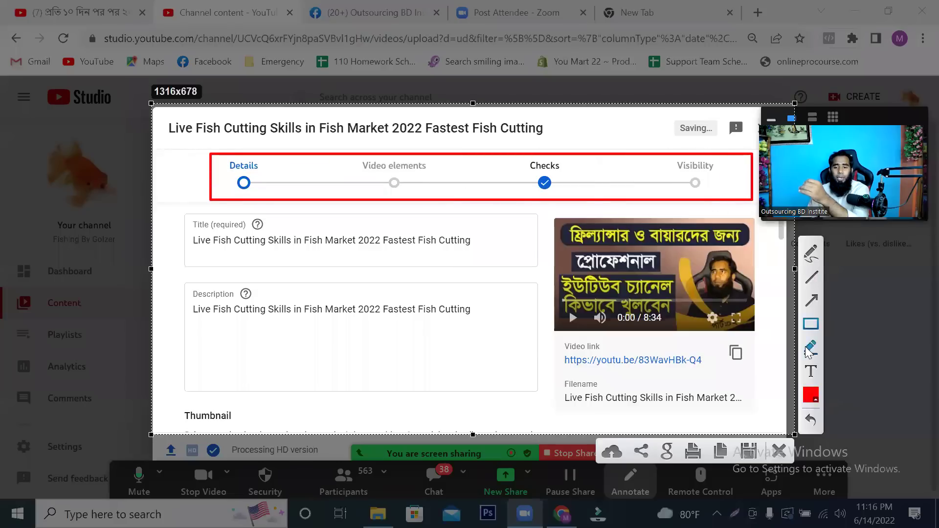
pyautogui.moveTo(226, 156); pyautogui.dragTo(277, 192)
pyautogui.moveTo(355, 156); pyautogui.dragTo(433, 194)
pyautogui.moveTo(521, 154); pyautogui.dragTo(572, 196)
pyautogui.moveTo(669, 155); pyautogui.dragTo(741, 194)
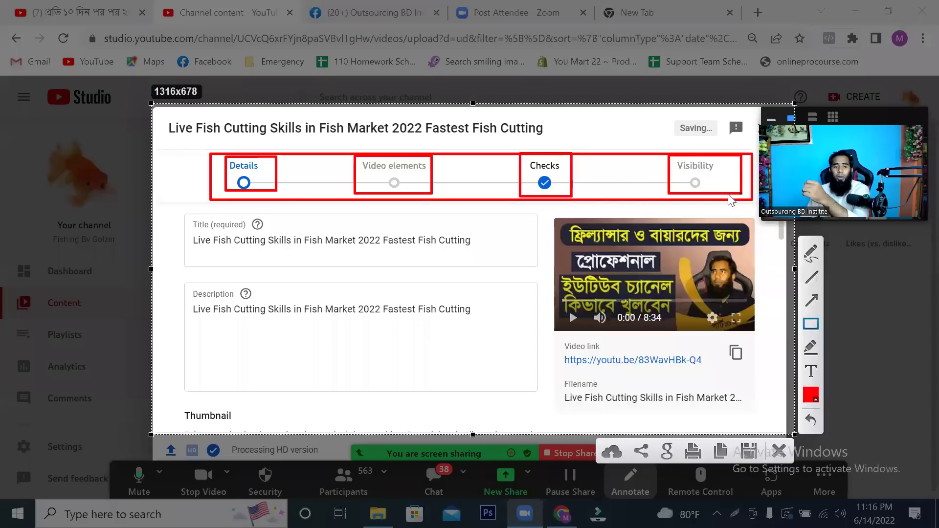
# Mark the Details, Video elements and Checks stages in red on the capture and discard the screenshot.
pyautogui.moveTo(228, 160)
pyautogui.mouseDown()
pyautogui.moveTo(281, 202)
pyautogui.moveTo(277, 192)
pyautogui.mouseUp()
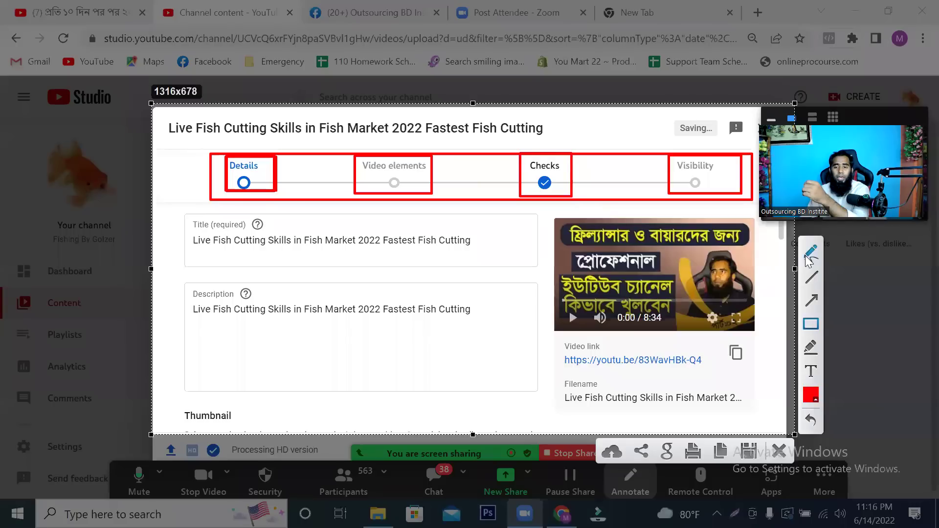
pyautogui.moveTo(230, 188); pyautogui.dragTo(273, 167)
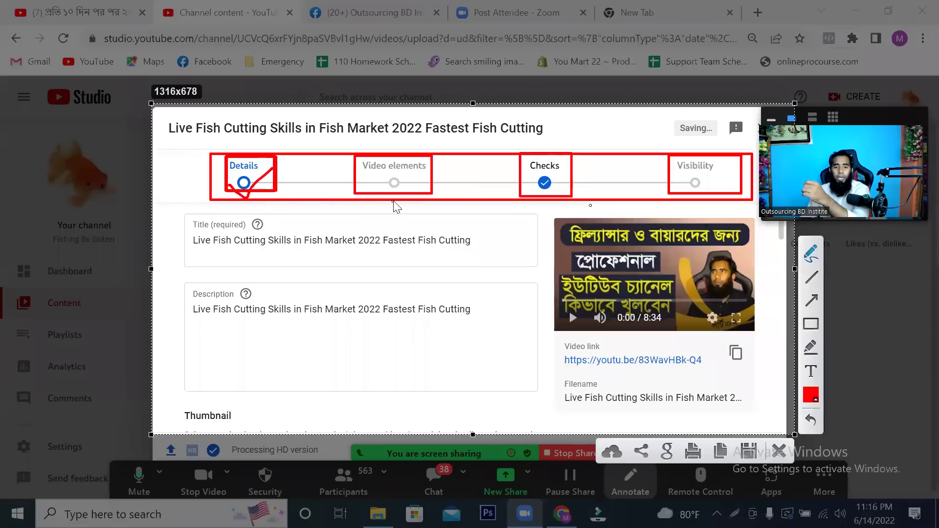
pyautogui.moveTo(399, 174)
pyautogui.mouseDown()
pyautogui.moveTo(394, 196)
pyautogui.moveTo(402, 172)
pyautogui.mouseUp()
pyautogui.moveTo(515, 176)
pyautogui.mouseDown()
pyautogui.moveTo(537, 195)
pyautogui.moveTo(598, 133)
pyautogui.mouseUp()
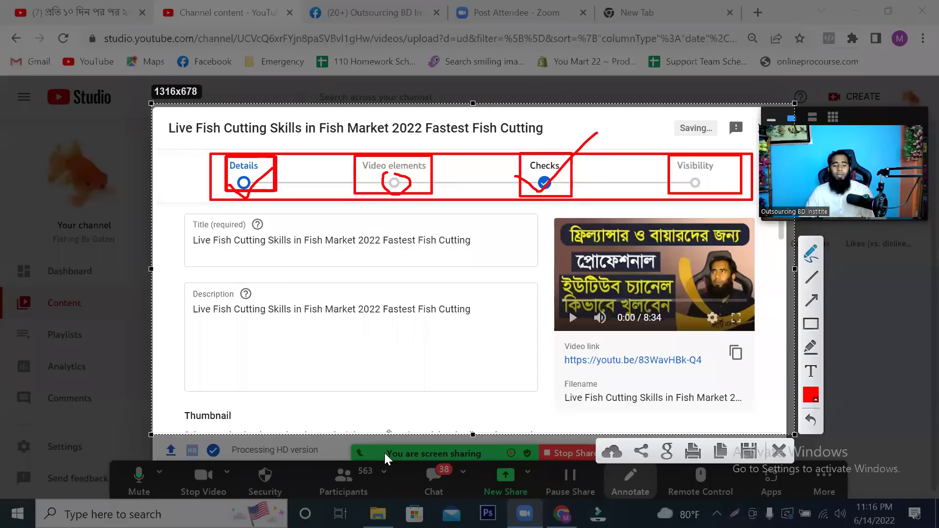
pyautogui.rightClick(442, 220)
pyautogui.click(477, 322)
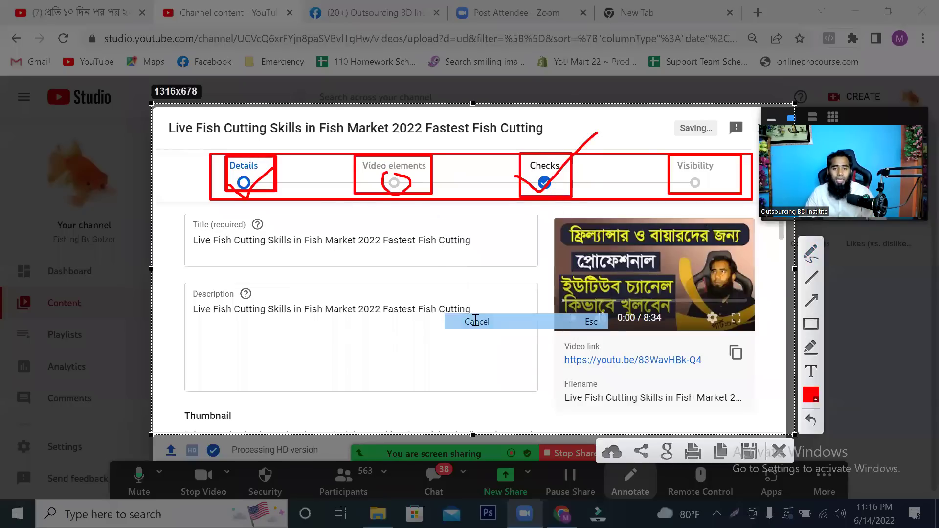
# Look over the remaining details and open the Video elements stage to view its subtitles, end screen and cards options.
pyautogui.scroll(-3, 292, 387)
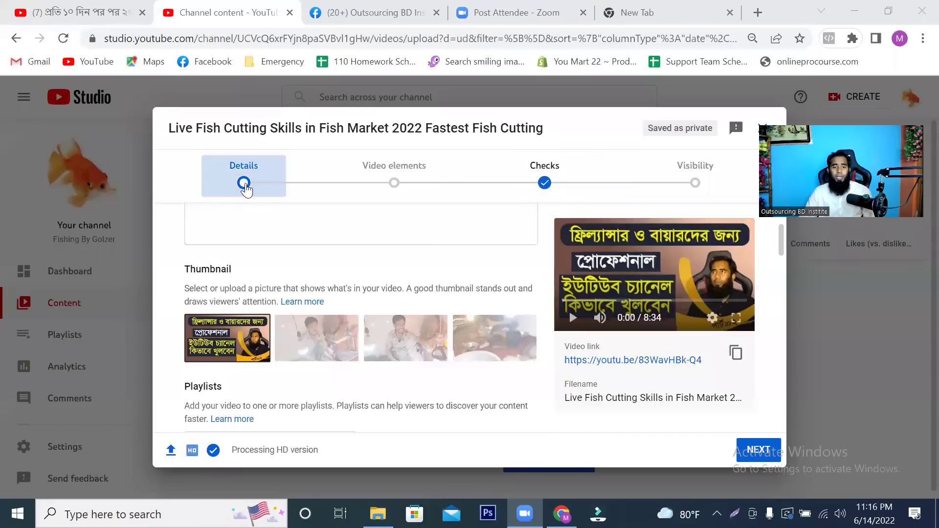
pyautogui.scroll(-4, 293, 214)
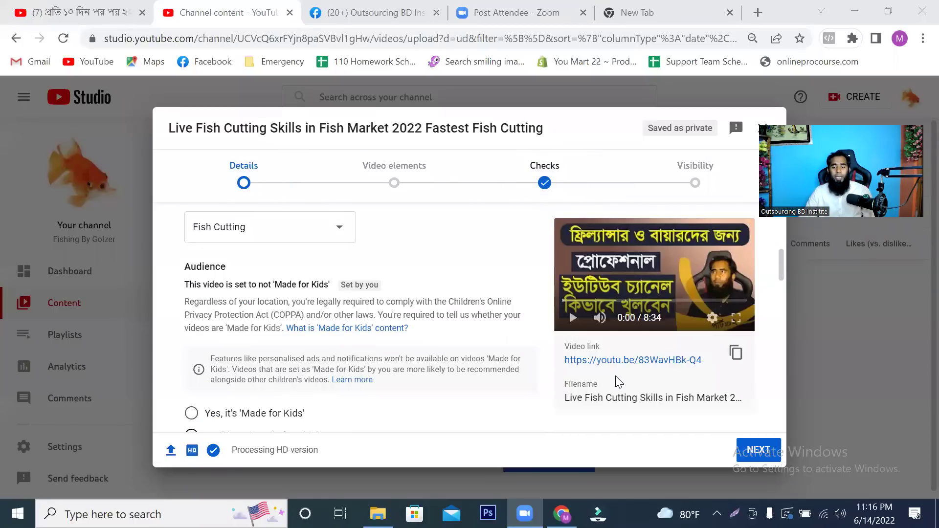
pyautogui.press('Return')
pyautogui.click(391, 181)
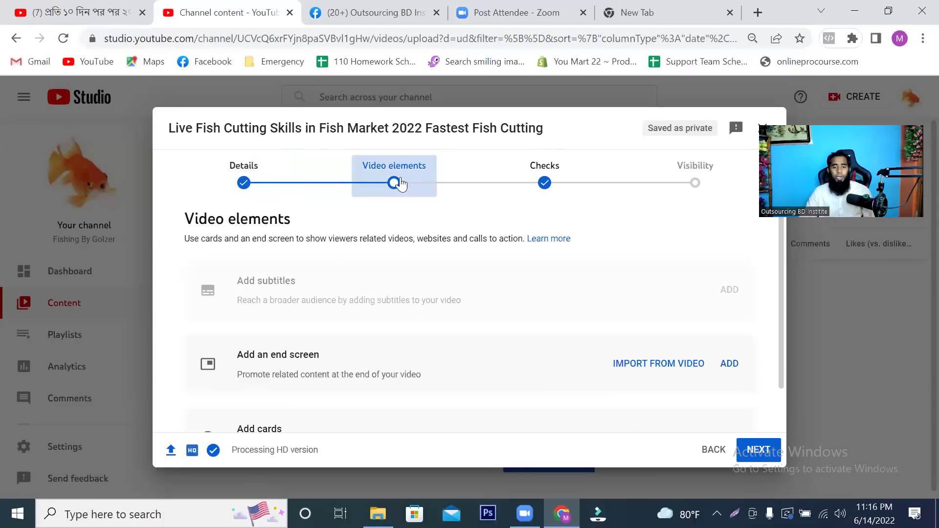
pyautogui.scroll(-1, 415, 274)
pyautogui.scroll(-1, 418, 276)
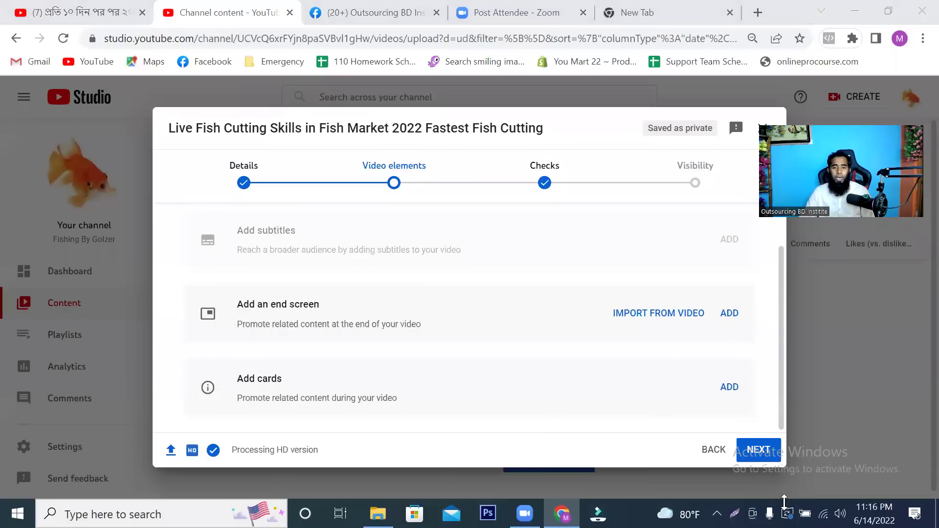
pyautogui.scroll(2, 680, 250)
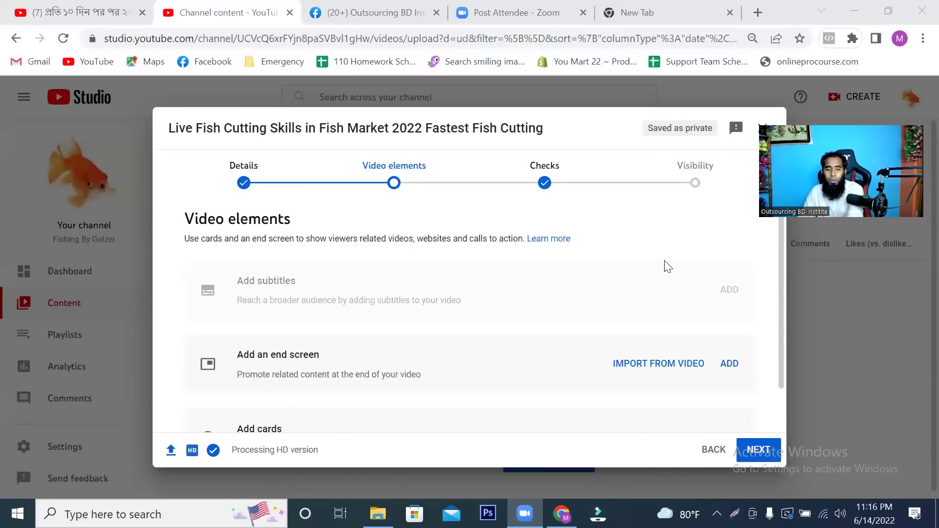
# Capture the dialog, outline the Video elements stage and its subtitles, end screen and cards options in red, and discard the screenshot.
pyautogui.scroll(-2, 646, 267)
pyautogui.press('Print')
pyautogui.moveTo(150, 100)
pyautogui.mouseDown()
pyautogui.moveTo(782, 422)
pyautogui.moveTo(844, 470)
pyautogui.mouseUp()
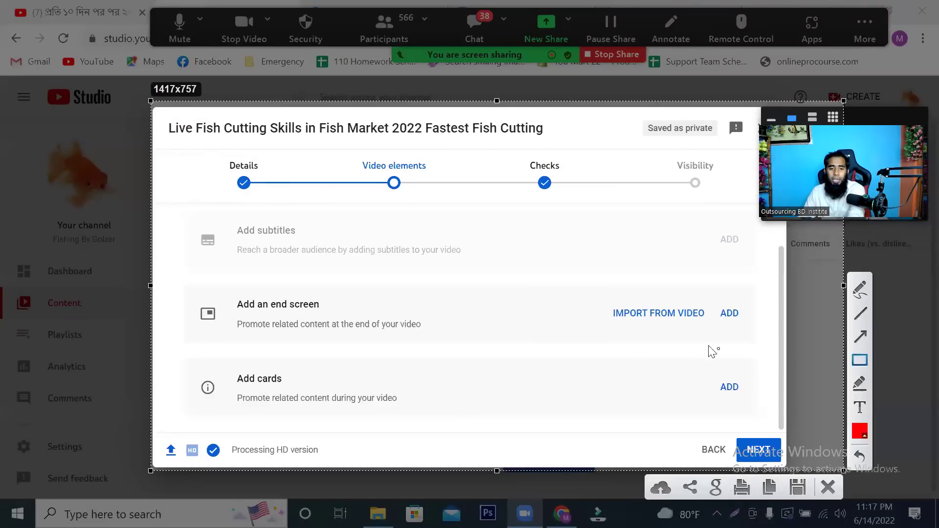
pyautogui.moveTo(352, 156); pyautogui.dragTo(444, 198)
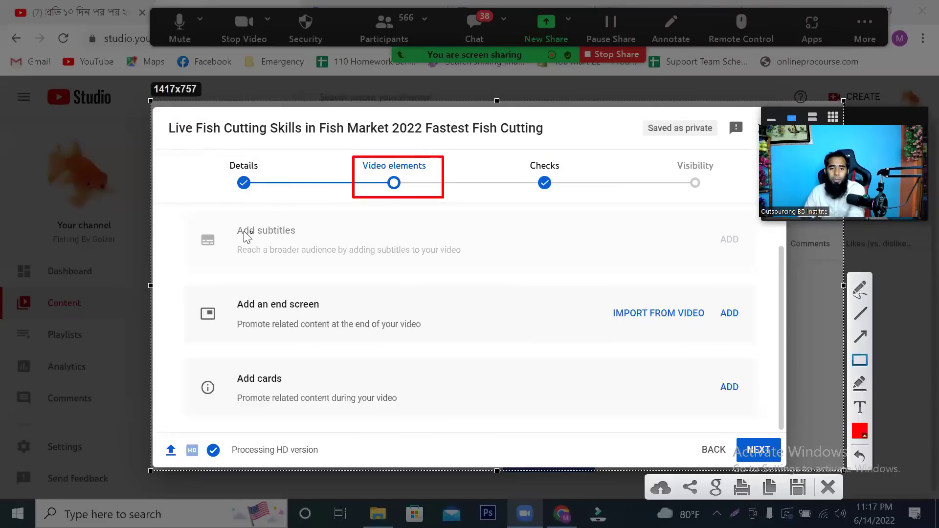
pyautogui.moveTo(230, 219)
pyautogui.mouseDown()
pyautogui.moveTo(490, 249)
pyautogui.moveTo(766, 263)
pyautogui.mouseUp()
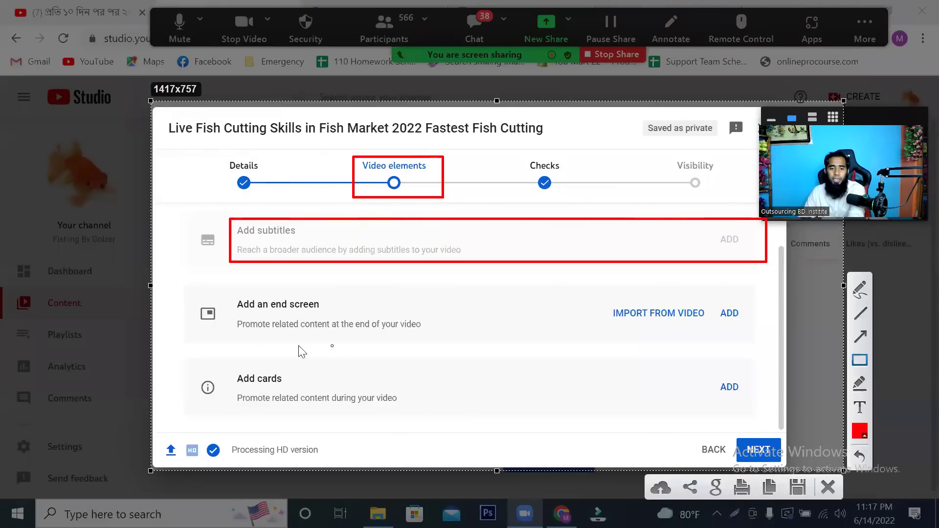
pyautogui.moveTo(220, 288)
pyautogui.mouseDown()
pyautogui.moveTo(578, 331)
pyautogui.moveTo(747, 333)
pyautogui.mouseUp()
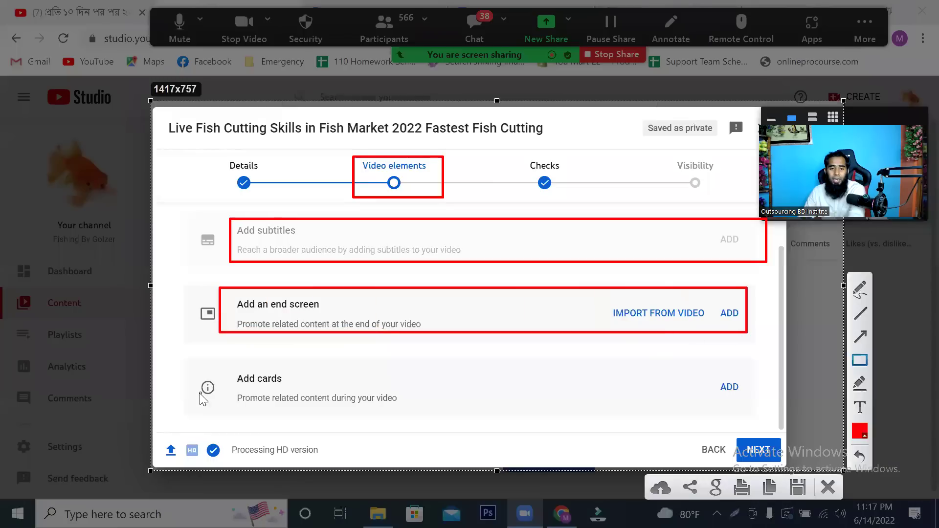
pyautogui.moveTo(224, 362)
pyautogui.mouseDown()
pyautogui.moveTo(575, 414)
pyautogui.moveTo(761, 418)
pyautogui.mouseUp()
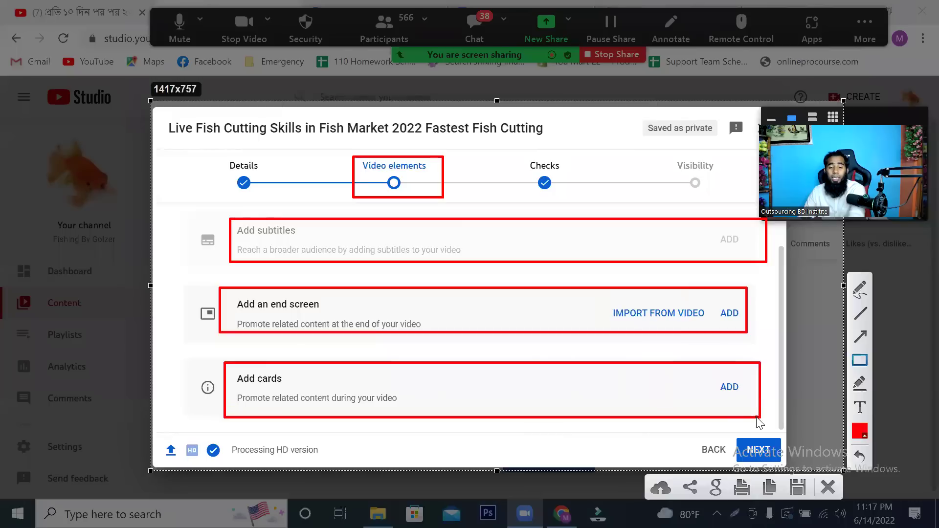
pyautogui.rightClick(500, 251)
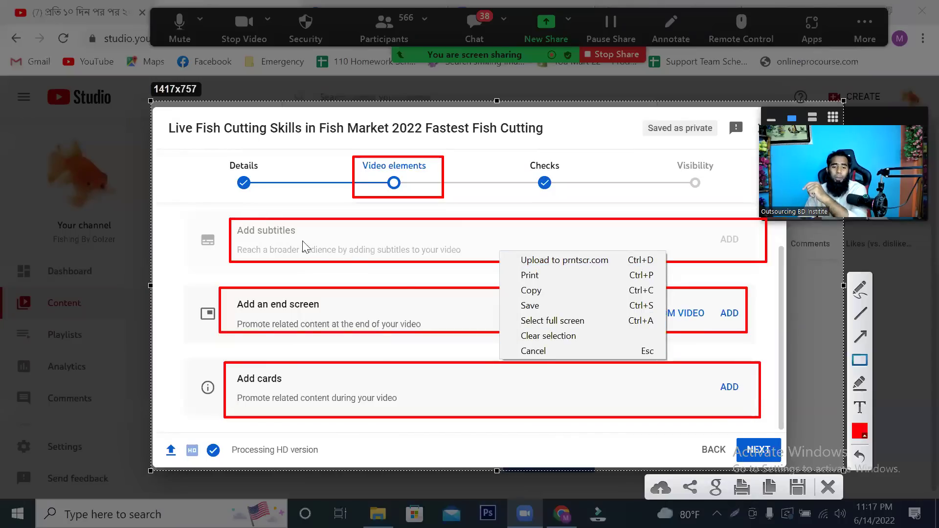
pyautogui.click(560, 349)
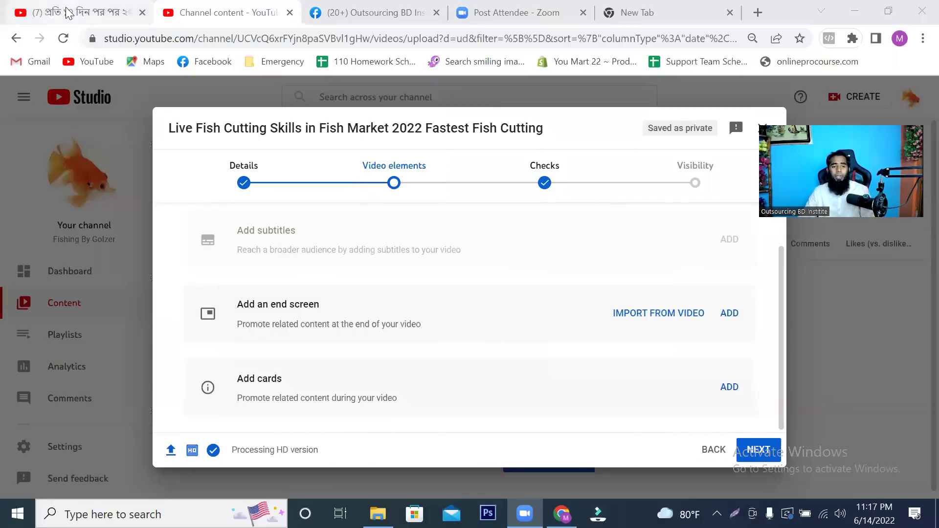
# Switch to the Shopify buyer interview video, skip the ad and pause it at about 8:31 to examine its end screen.
pyautogui.click(83, 12)
pyautogui.click(66, 430)
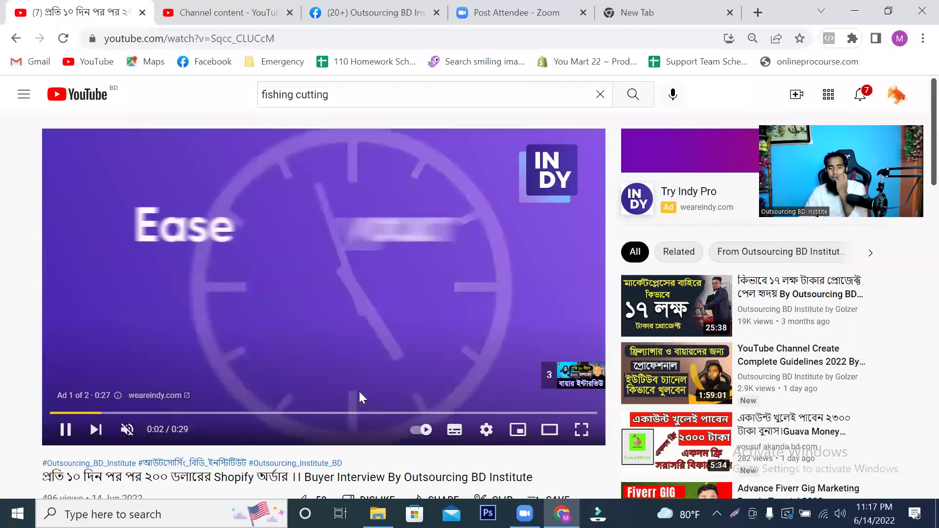
pyautogui.scroll(-1, 232, 391)
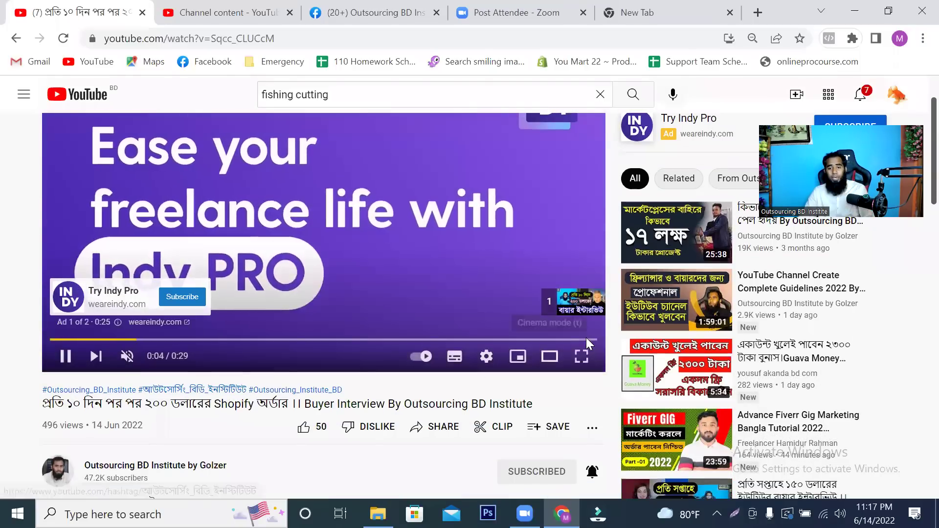
pyautogui.click(573, 305)
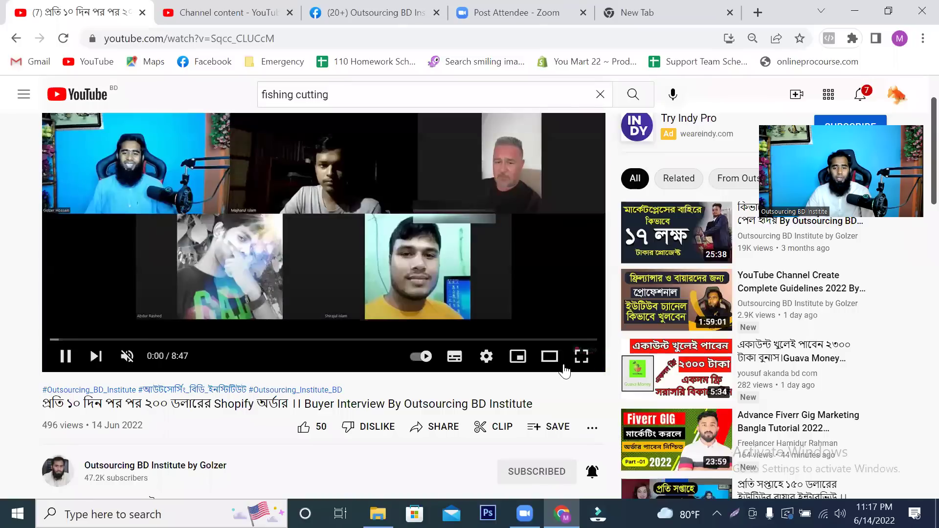
pyautogui.click(580, 340)
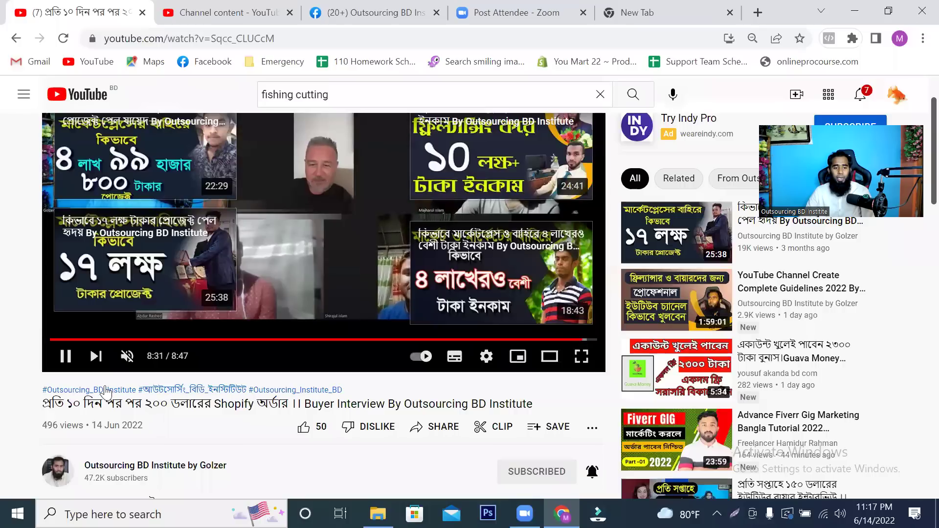
pyautogui.click(65, 356)
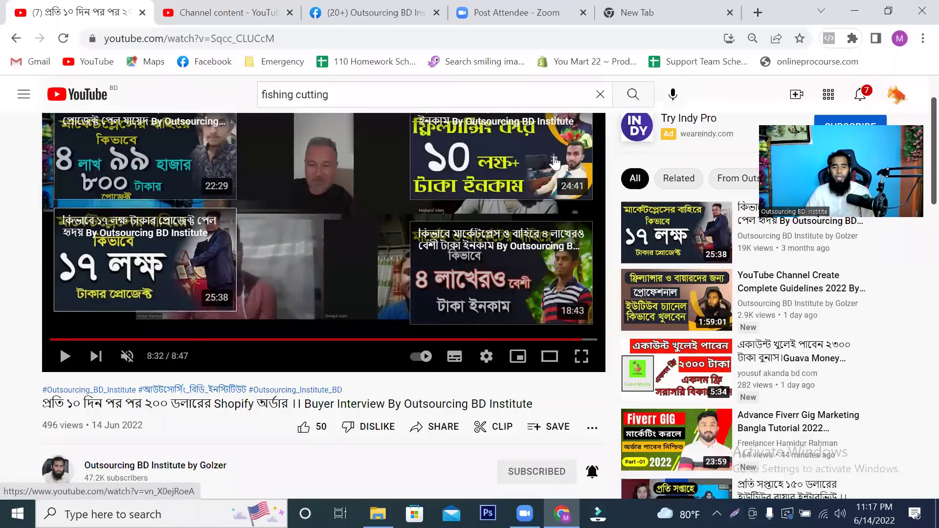
# Open a video suggested on the end screen, return to the buyer interview and jump back to its end screen at about 8:32.
pyautogui.click(523, 168)
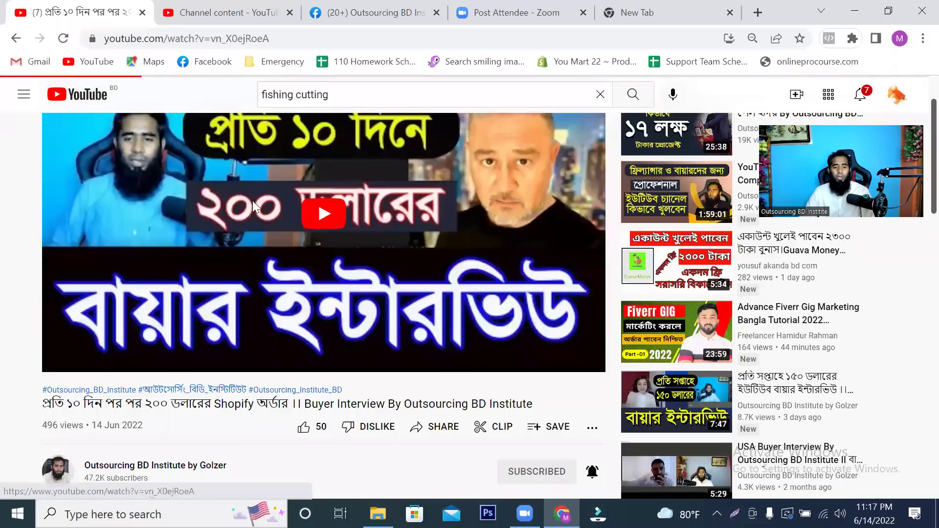
pyautogui.click(14, 35)
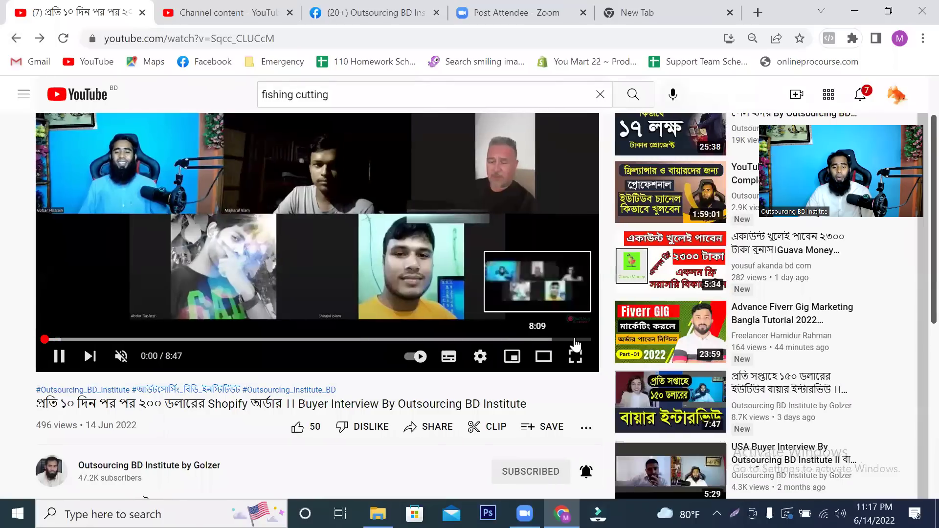
pyautogui.click(575, 345)
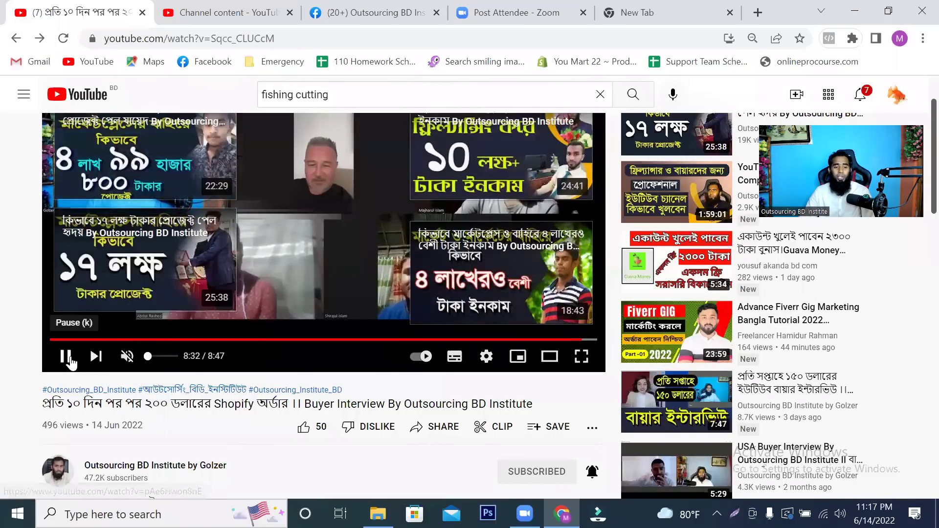
# Pause the buyer interview at 8:32, outline its info card icon in red on a screen capture, and discard the screenshot.
pyautogui.click(69, 360)
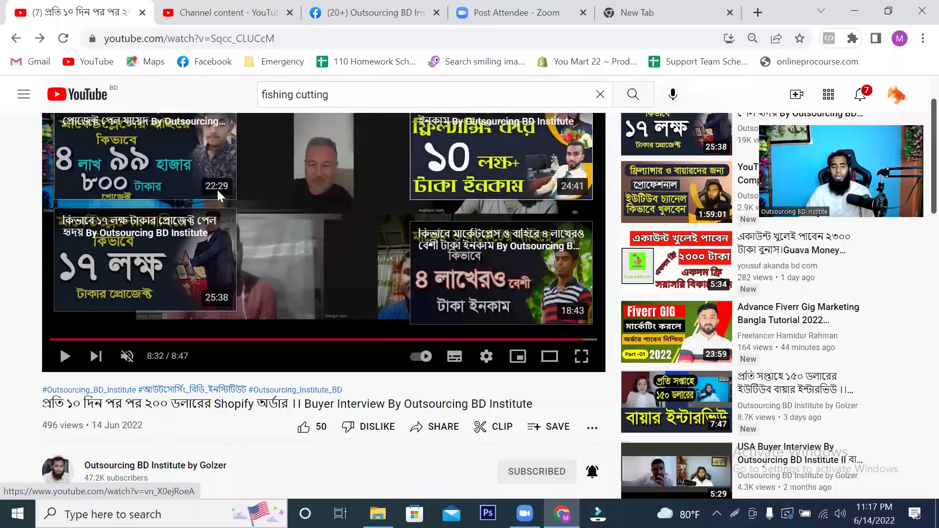
pyautogui.scroll(1, 386, 303)
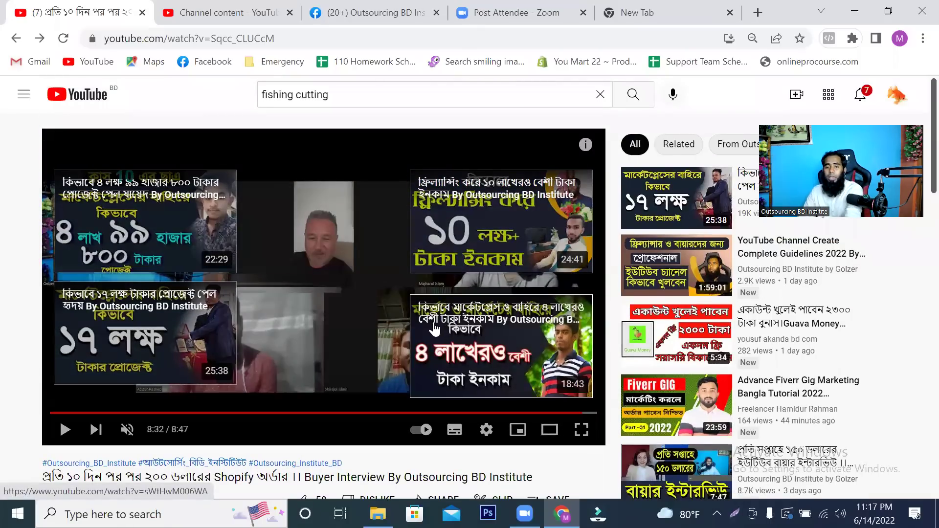
pyautogui.press('Print')
pyautogui.moveTo(254, 115); pyautogui.dragTo(684, 441)
pyautogui.click(701, 307)
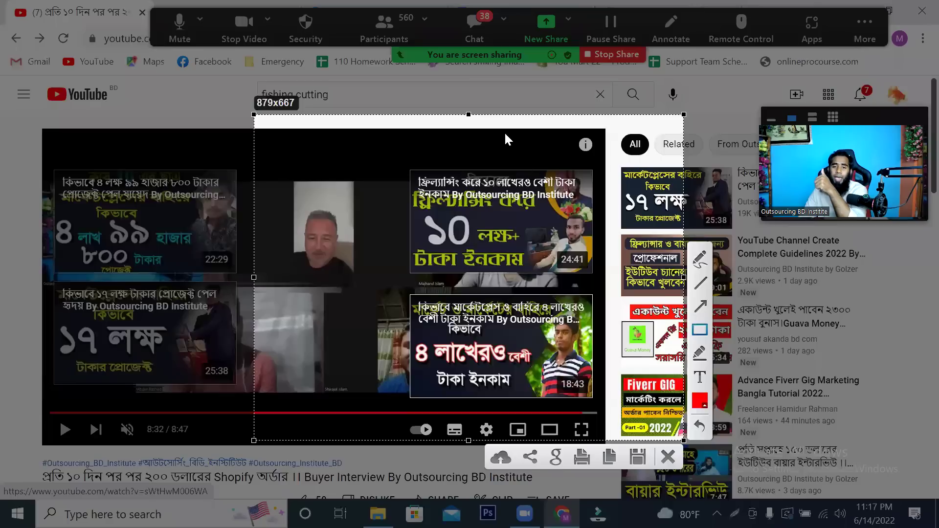
pyautogui.moveTo(507, 122); pyautogui.dragTo(601, 157)
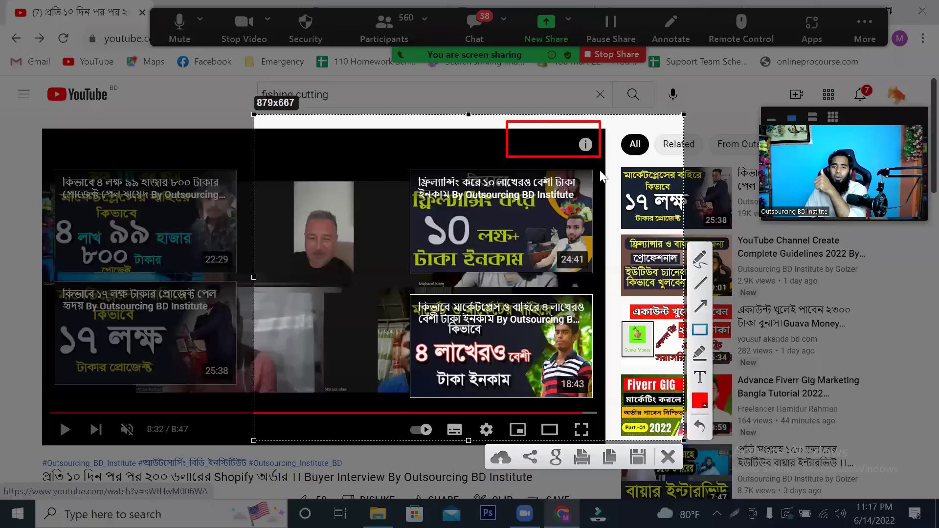
pyautogui.moveTo(508, 121); pyautogui.dragTo(600, 156)
pyautogui.rightClick(525, 137)
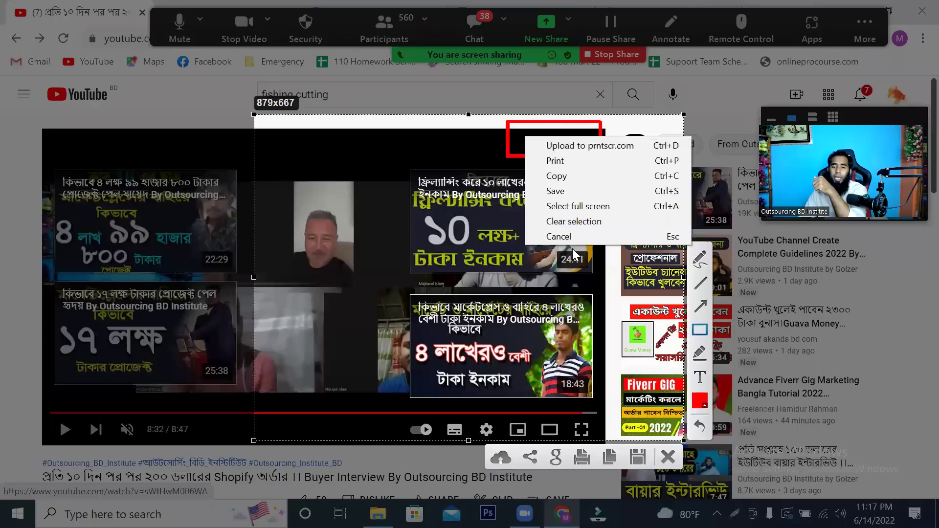
pyautogui.click(565, 237)
# Open the info card on the paused buyer interview to view its suggested video, and close it again.
pyautogui.click(585, 149)
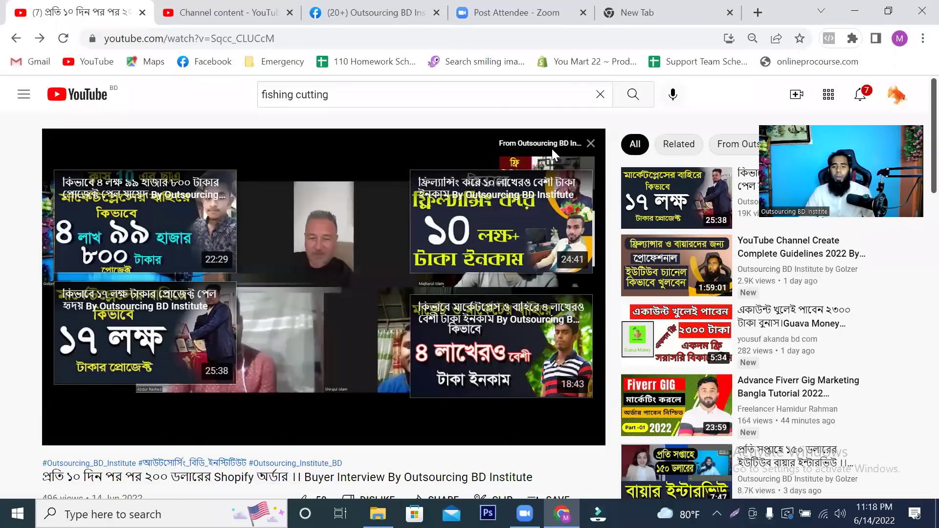
pyautogui.click(591, 145)
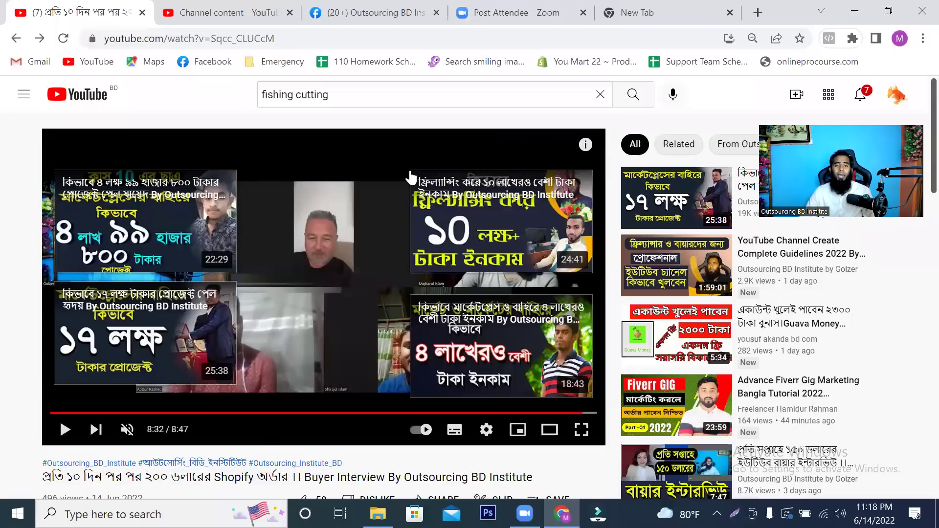
# Return to the fish cutting video's Video elements stage and examine the Add subtitles option and its description.
pyautogui.click(213, 14)
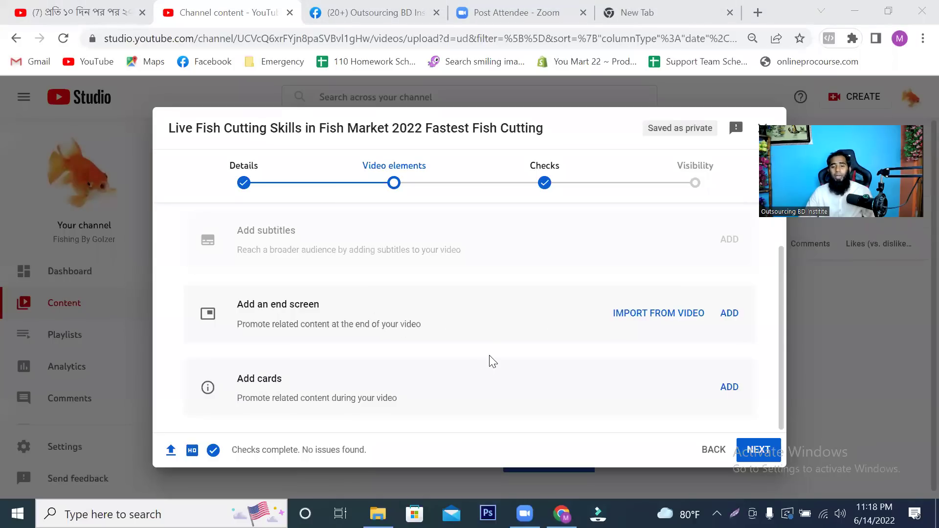
pyautogui.scroll(2, 506, 368)
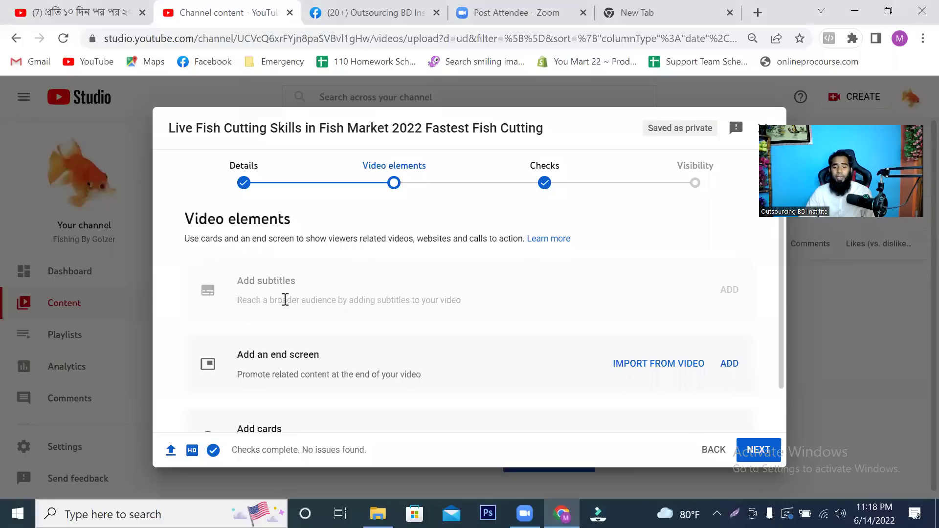
pyautogui.moveTo(242, 300); pyautogui.dragTo(500, 306)
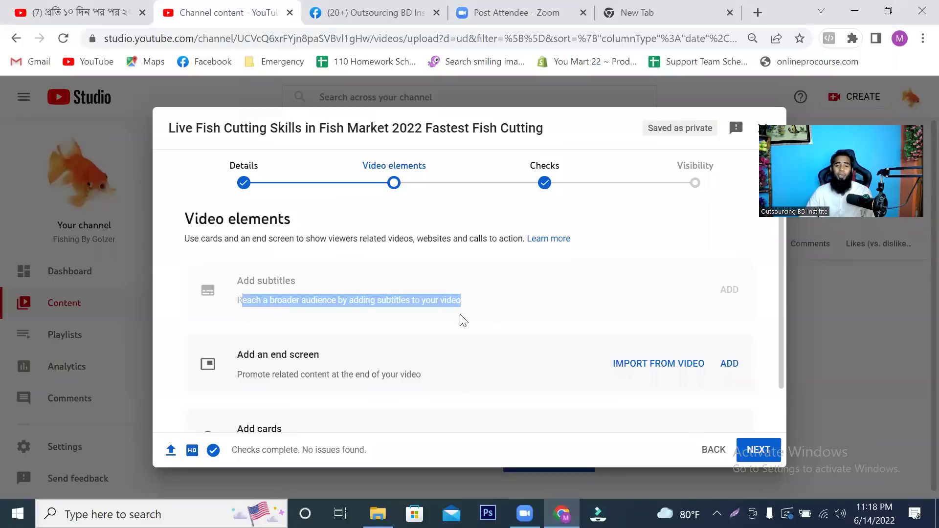
pyautogui.click(329, 301)
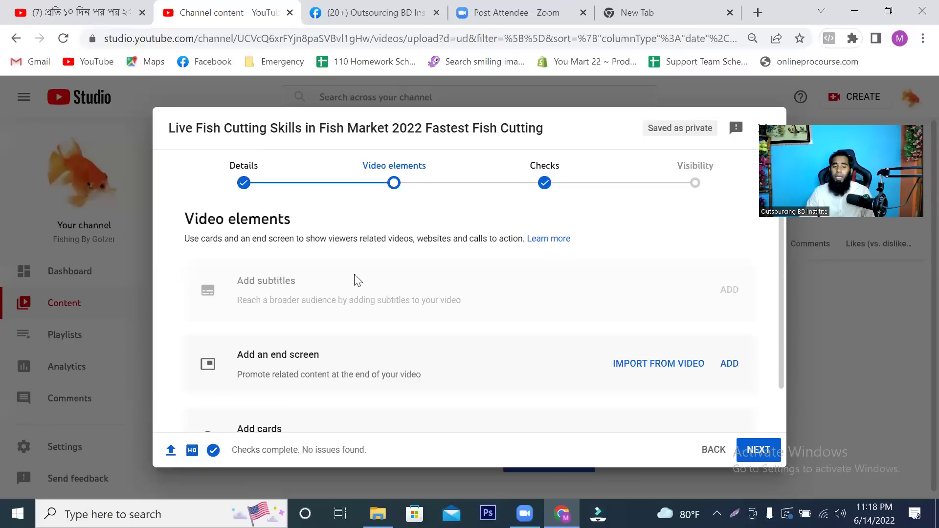
pyautogui.moveTo(356, 280); pyautogui.dragTo(236, 294)
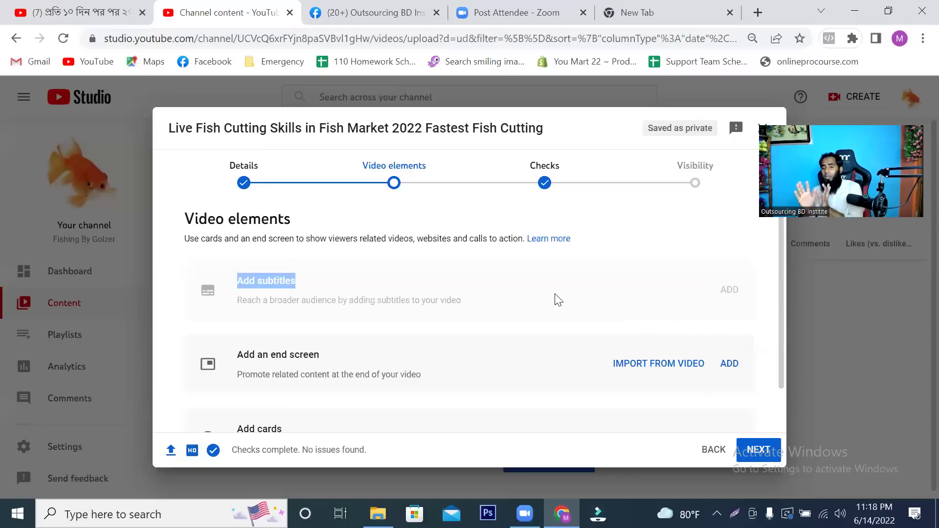
pyautogui.scroll(-1, 514, 298)
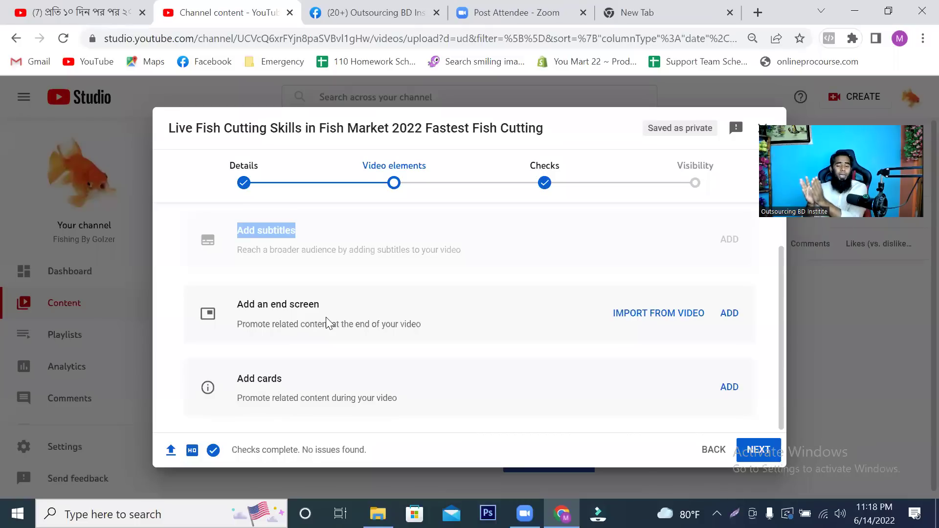
# Open the end screen editor for the fish cutting video and look over its layout templates.
pyautogui.click(728, 313)
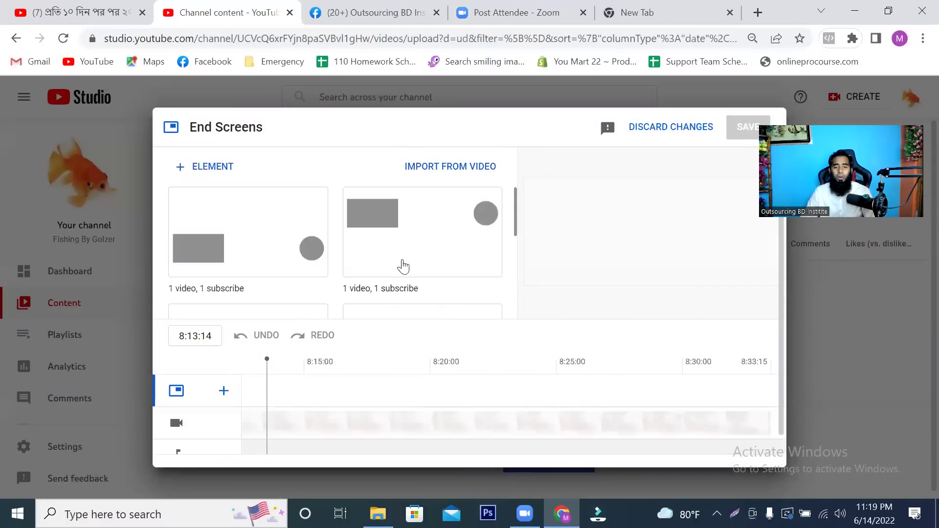
pyautogui.scroll(-2, 395, 260)
pyautogui.scroll(2, 393, 264)
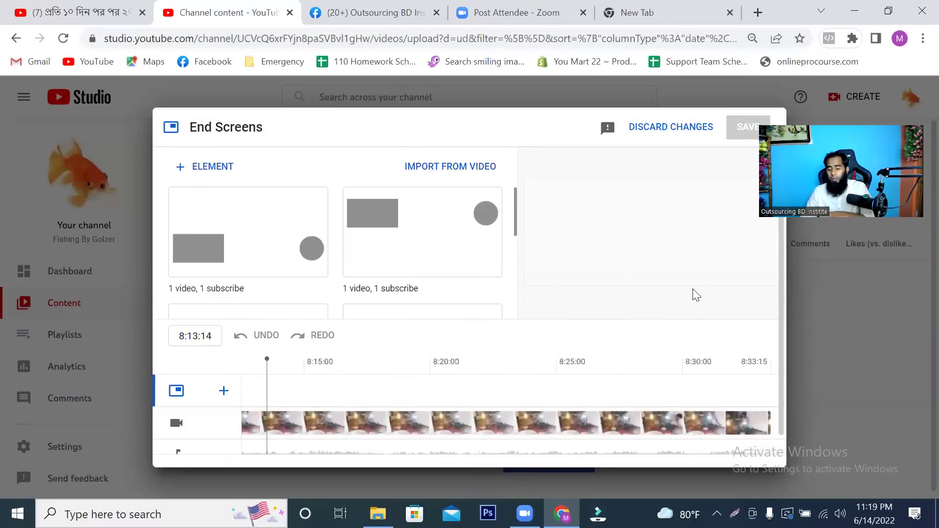
# Capture the End Screens editor, outline the first two "1 video, 1 subscribe" templates and their elements in red, and discard the screenshot.
pyautogui.click(257, 218)
pyautogui.moveTo(151, 105)
pyautogui.mouseDown()
pyautogui.moveTo(650, 398)
pyautogui.moveTo(790, 456)
pyautogui.mouseUp()
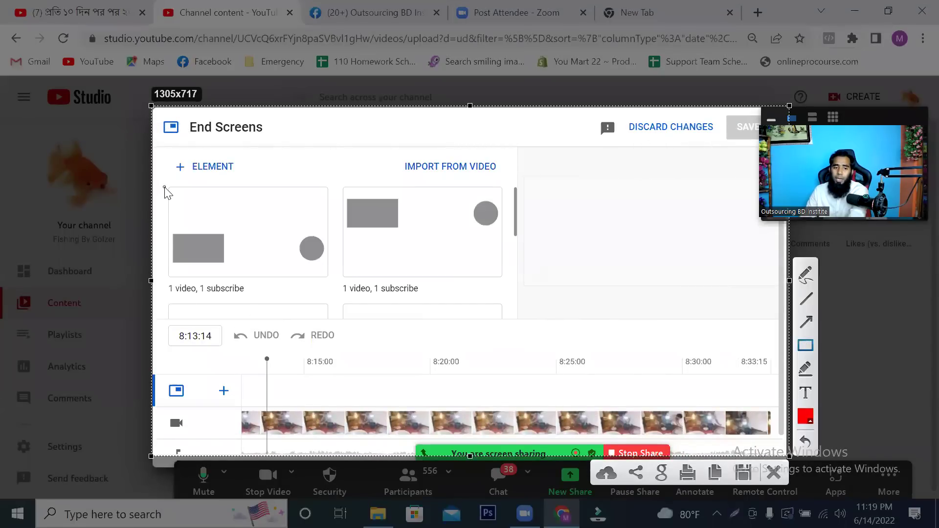
pyautogui.moveTo(168, 187)
pyautogui.mouseDown()
pyautogui.moveTo(314, 235)
pyautogui.moveTo(337, 269)
pyautogui.moveTo(333, 280)
pyautogui.mouseUp()
pyautogui.moveTo(174, 234); pyautogui.dragTo(230, 264)
pyautogui.moveTo(294, 233); pyautogui.dragTo(331, 265)
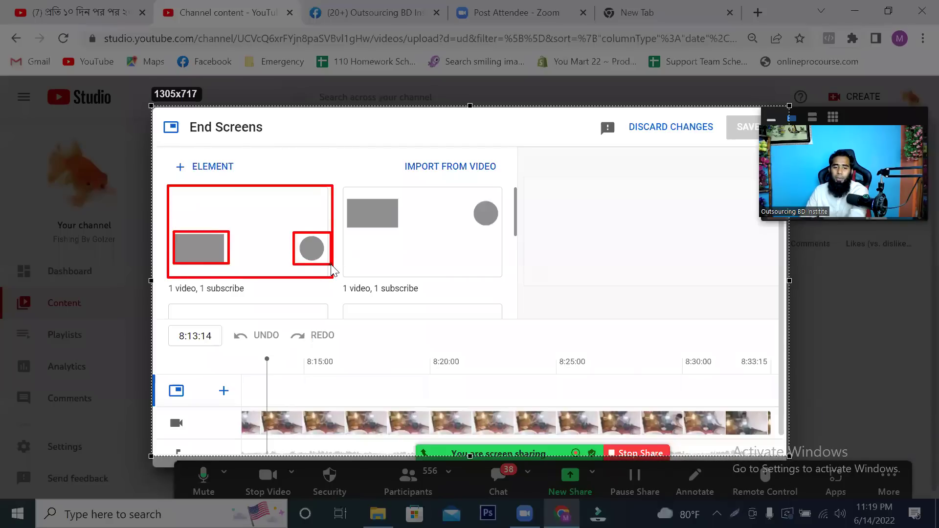
pyautogui.moveTo(344, 190); pyautogui.dragTo(503, 282)
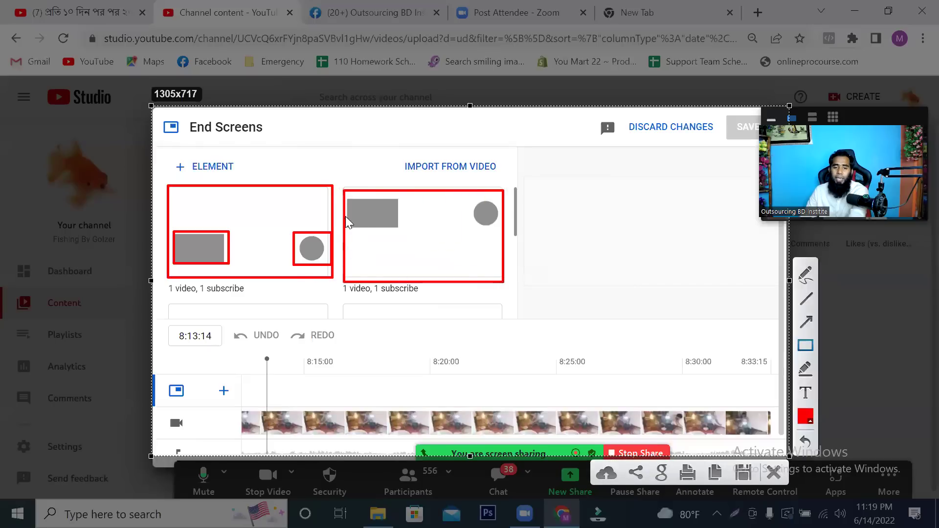
pyautogui.moveTo(348, 200); pyautogui.dragTo(403, 227)
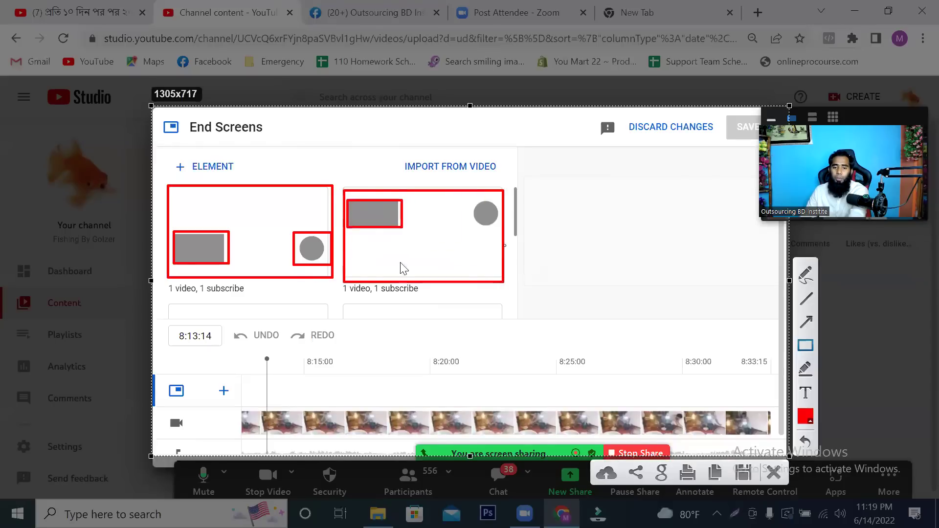
pyautogui.moveTo(468, 201); pyautogui.dragTo(499, 226)
pyautogui.rightClick(457, 237)
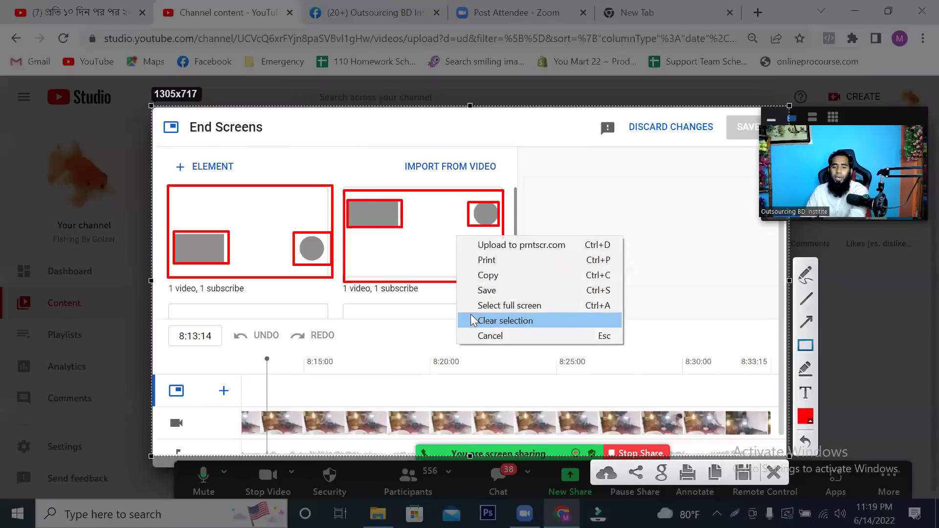
pyautogui.click(489, 335)
# Look through the remaining end screen templates and glance back at the buyer interview video for comparison.
pyautogui.scroll(-2, 220, 285)
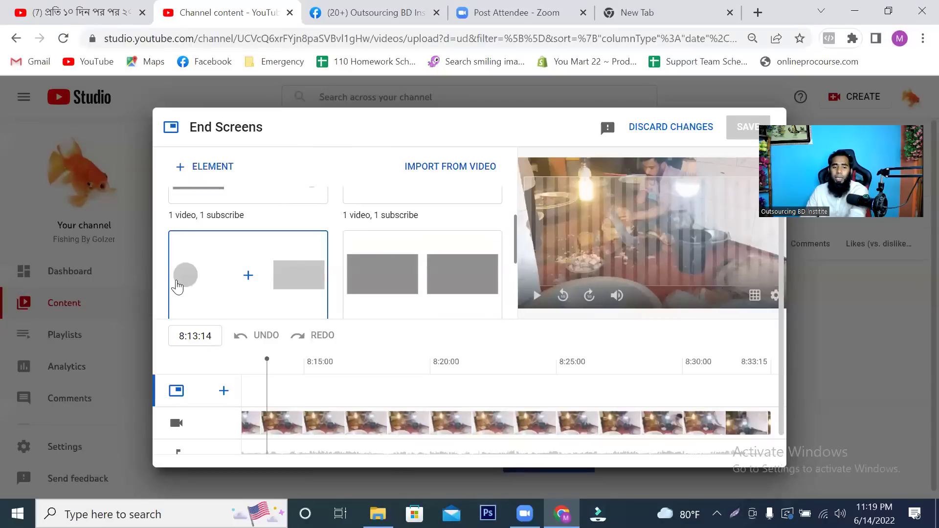
pyautogui.scroll(-2, 328, 266)
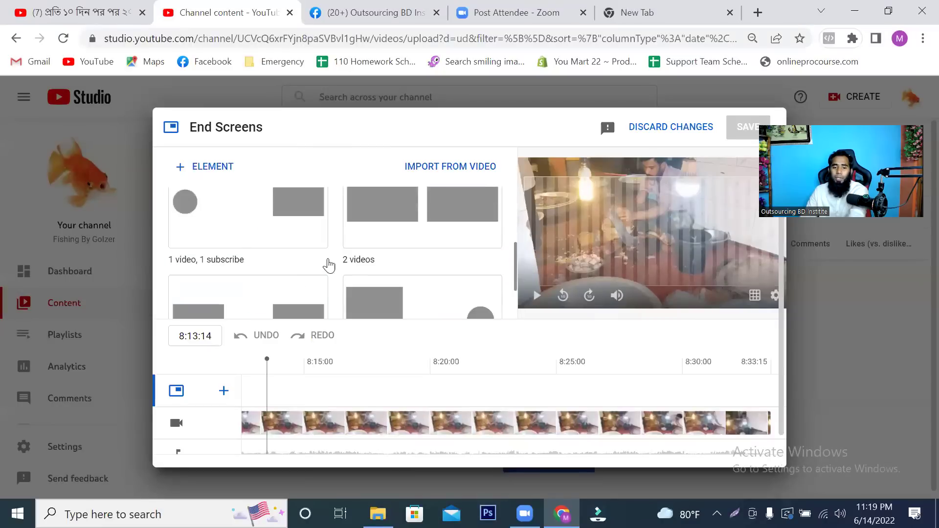
pyautogui.scroll(-1, 427, 234)
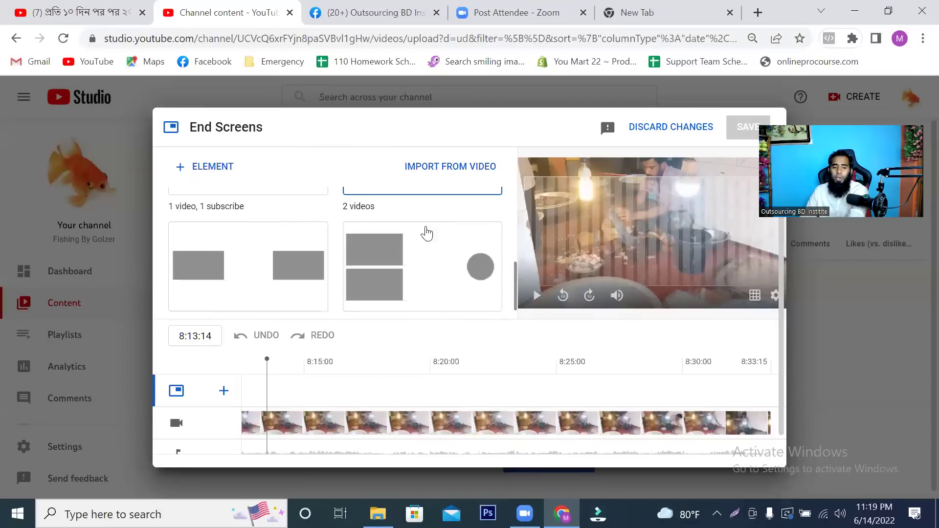
pyautogui.scroll(-1, 427, 234)
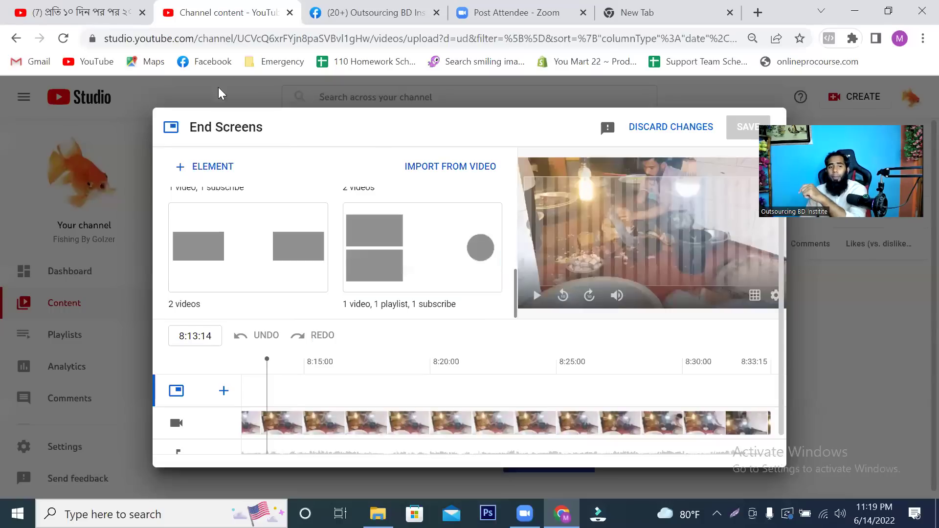
pyautogui.click(68, 12)
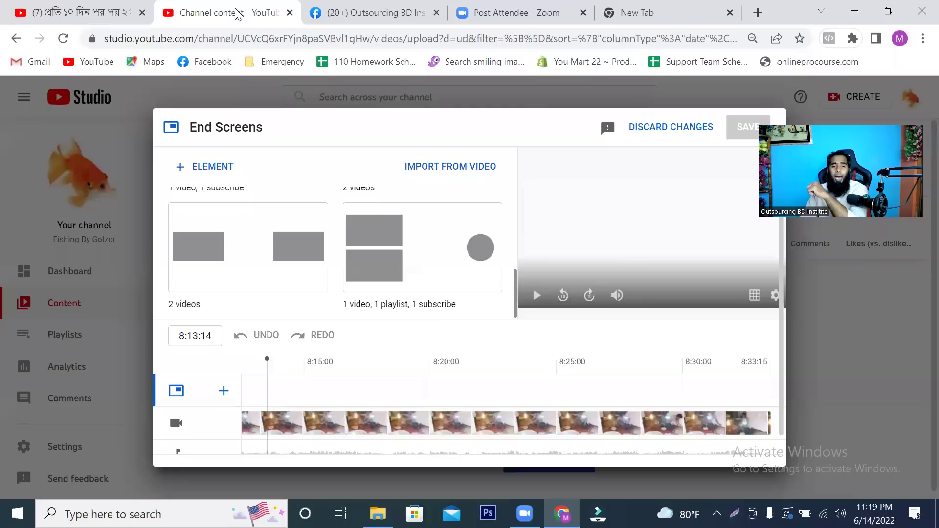
pyautogui.click(239, 12)
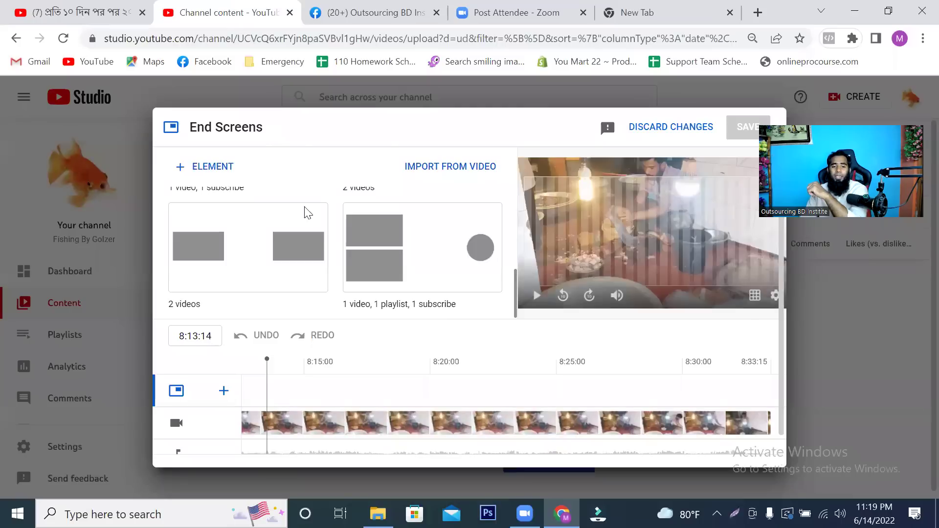
# Apply the "2 videos" end screen template that has two large frames side by side.
pyautogui.scroll(1, 279, 286)
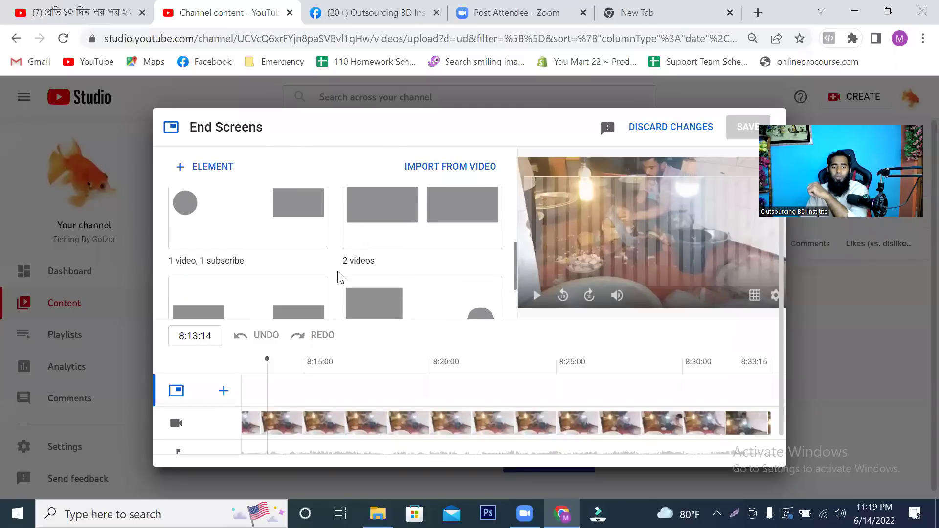
pyautogui.scroll(-1, 341, 277)
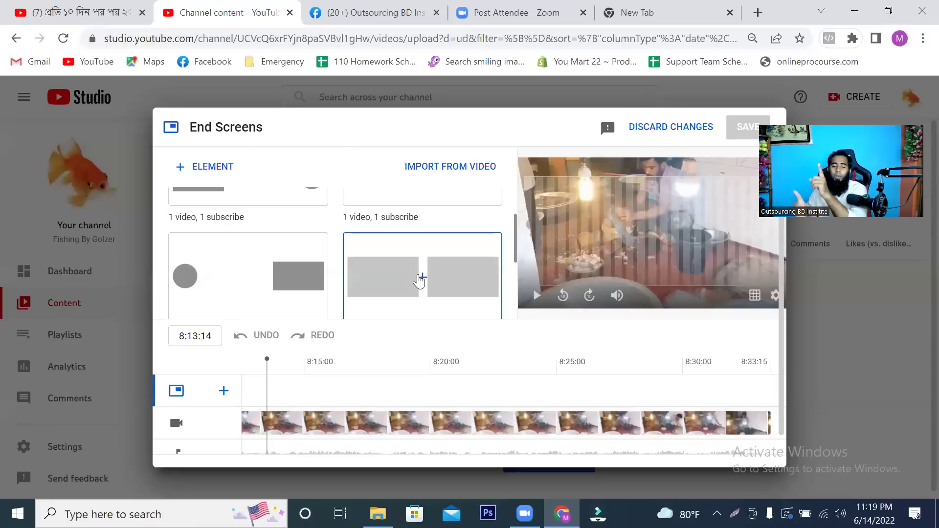
pyautogui.click(422, 279)
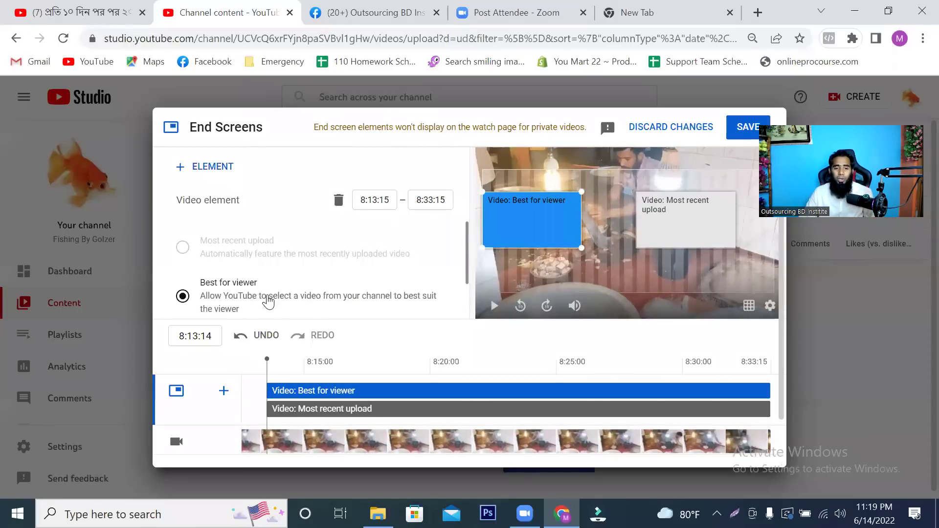
pyautogui.scroll(-1, 311, 245)
pyautogui.scroll(1, 309, 260)
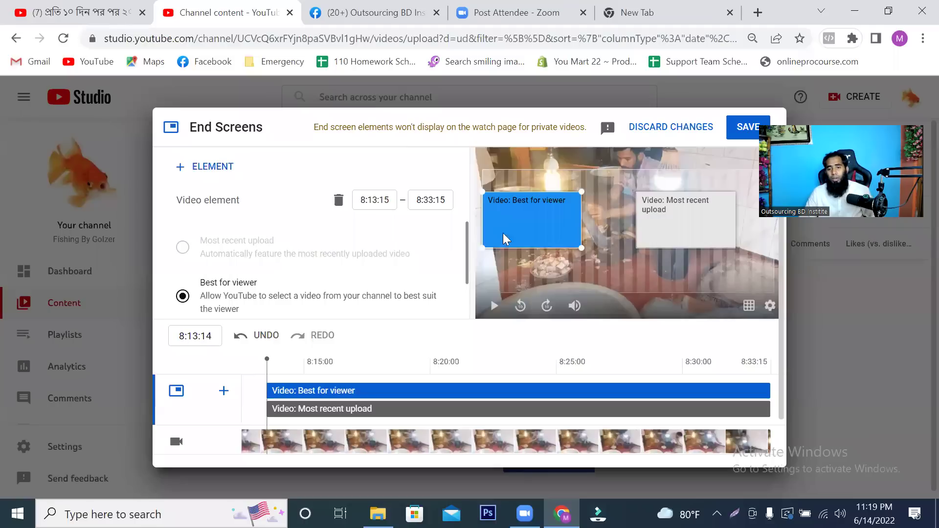
# Select the Most recent upload and Best for viewer elements in turn to examine their end screen settings.
pyautogui.click(681, 221)
pyautogui.click(541, 235)
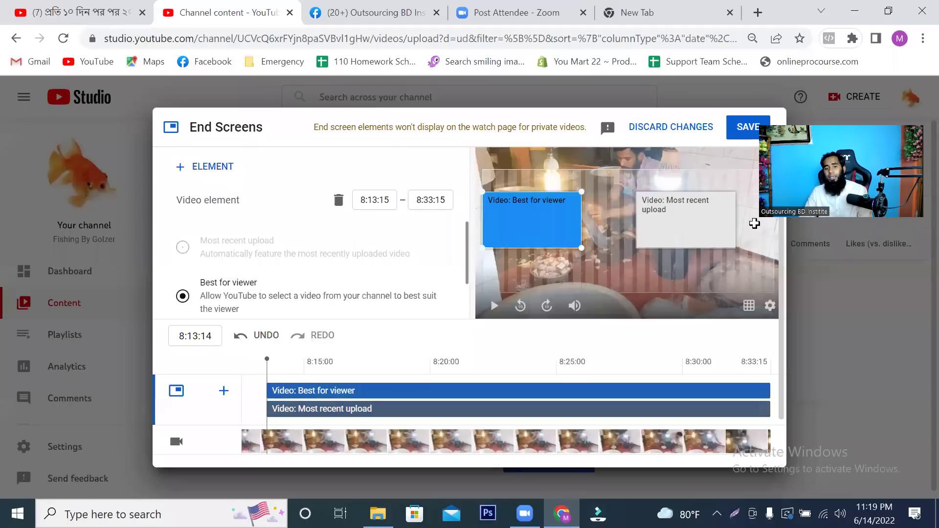
pyautogui.rightClick(669, 226)
pyautogui.click(528, 220)
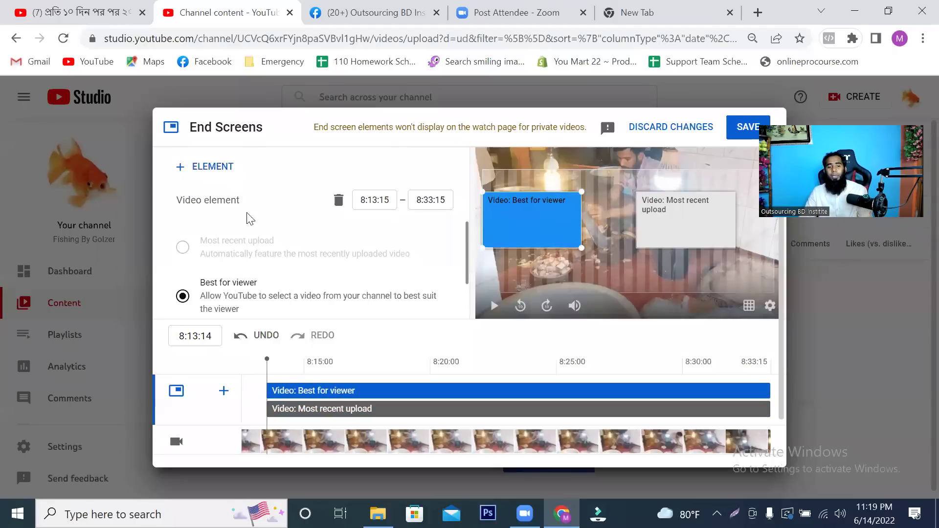
pyautogui.scroll(-1, 252, 254)
pyautogui.scroll(1, 258, 286)
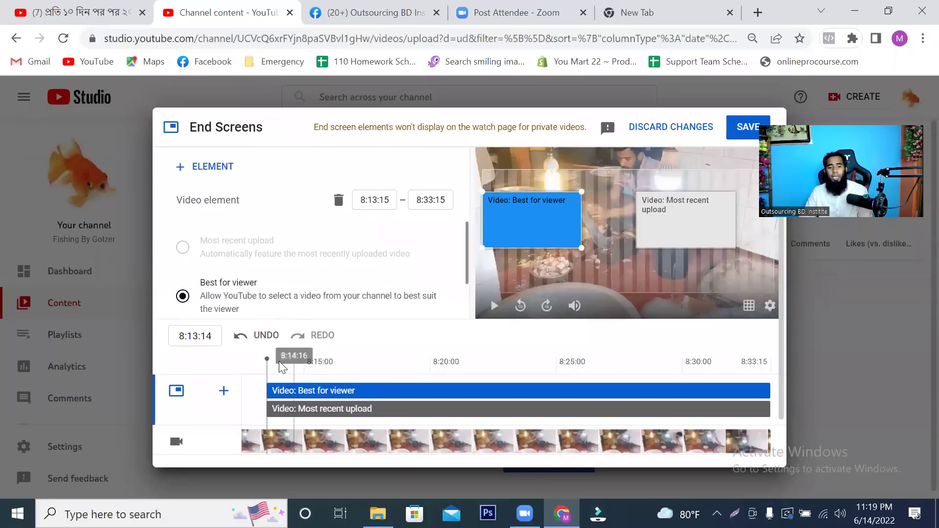
# Capture the end screen timeline with both video element tracks, frame it for illustration, and discard the screenshot.
pyautogui.scroll(-1, 441, 325)
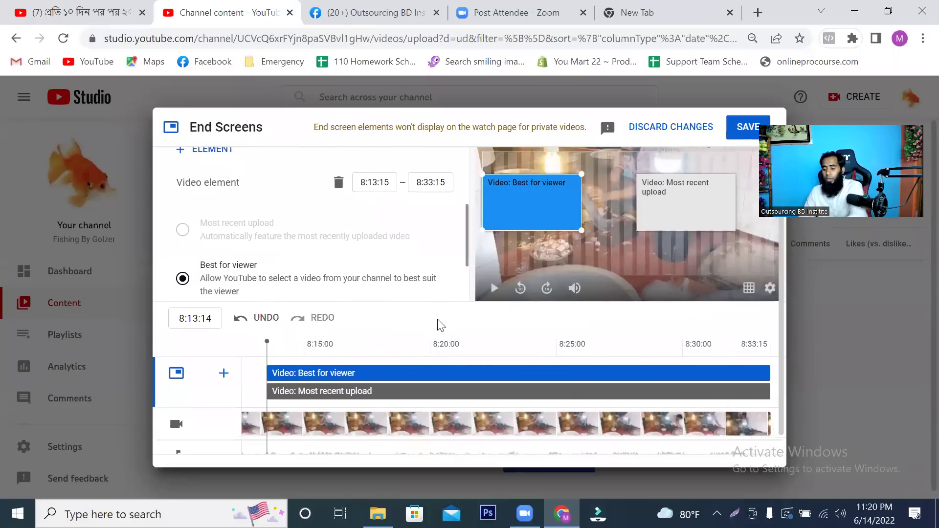
pyautogui.press('Print')
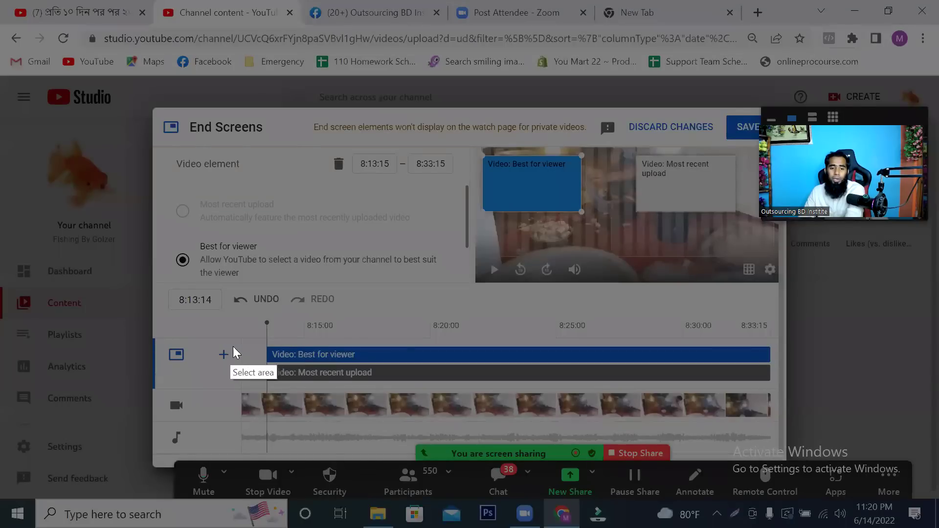
pyautogui.moveTo(240, 347); pyautogui.dragTo(784, 448)
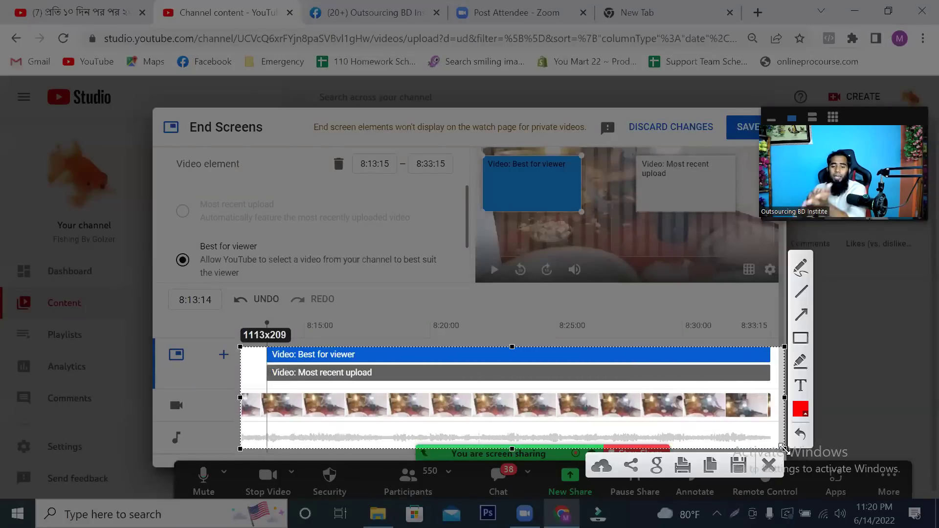
pyautogui.rightClick(665, 322)
pyautogui.click(705, 425)
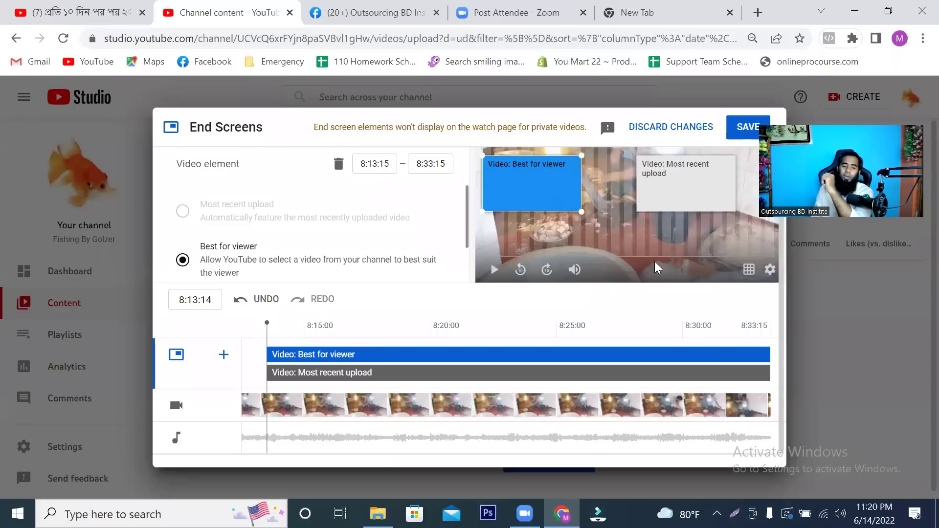
# Move the end screen playhead to the end of the video at 8:33:15 and look over the video element options.
pyautogui.moveTo(267, 328); pyautogui.dragTo(780, 345)
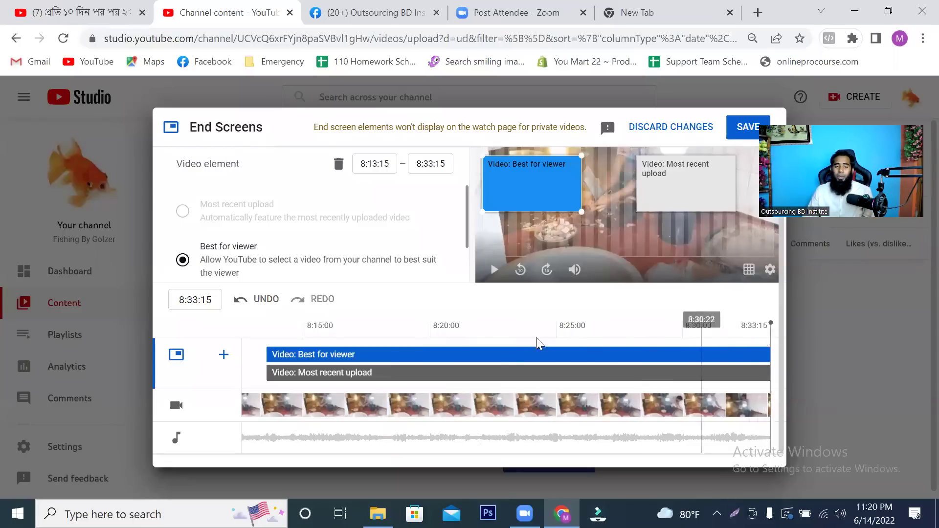
pyautogui.scroll(1, 494, 275)
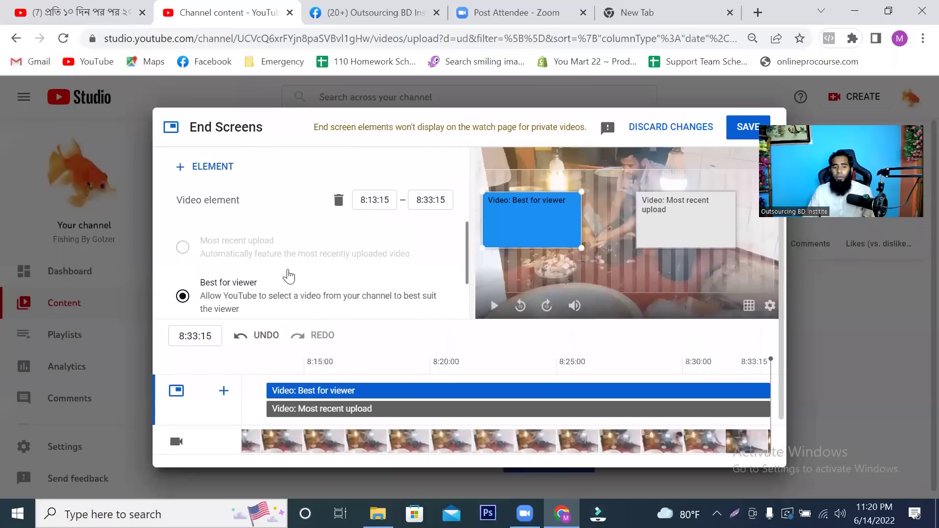
pyautogui.scroll(-1, 235, 281)
pyautogui.scroll(1, 220, 268)
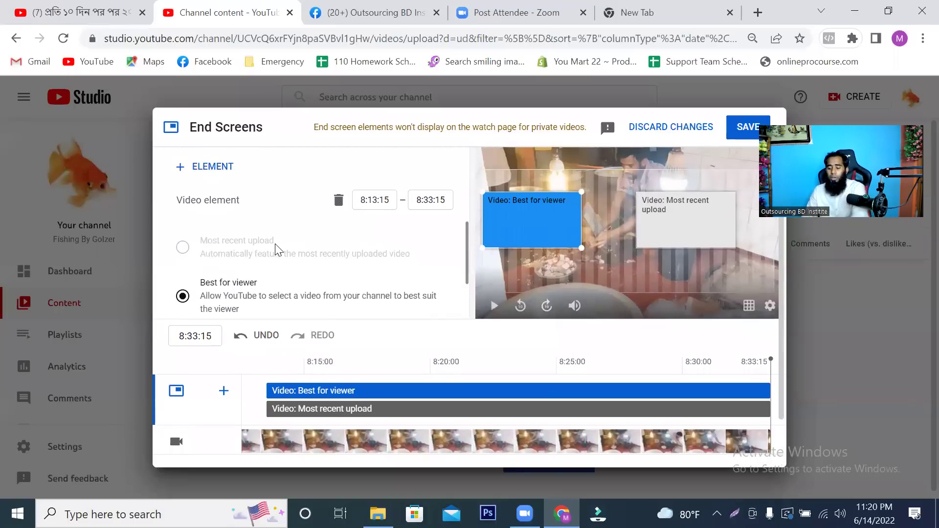
# Capture the screen, frame the Most recent upload and Best for viewer options in turn, and discard the screenshot.
pyautogui.press('Print')
pyautogui.moveTo(191, 229); pyautogui.dragTo(442, 279)
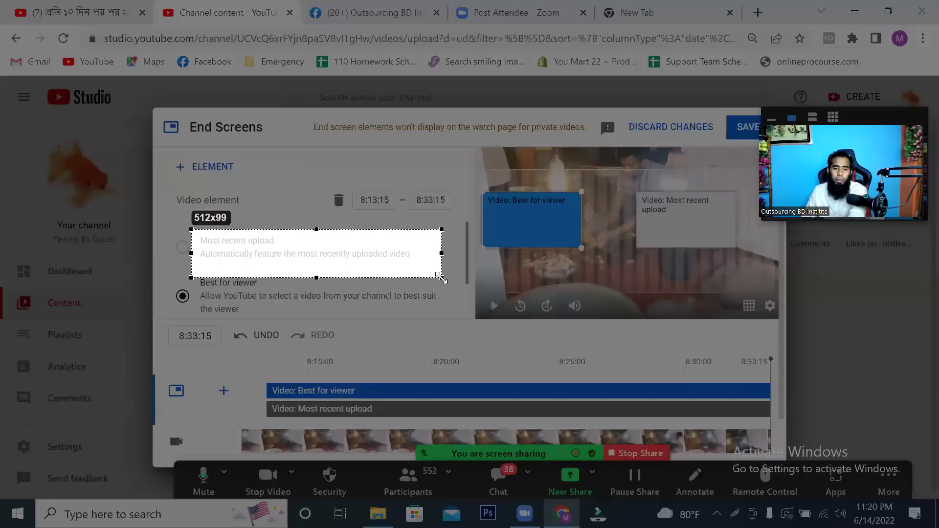
pyautogui.moveTo(177, 283); pyautogui.dragTo(456, 321)
pyautogui.rightClick(297, 282)
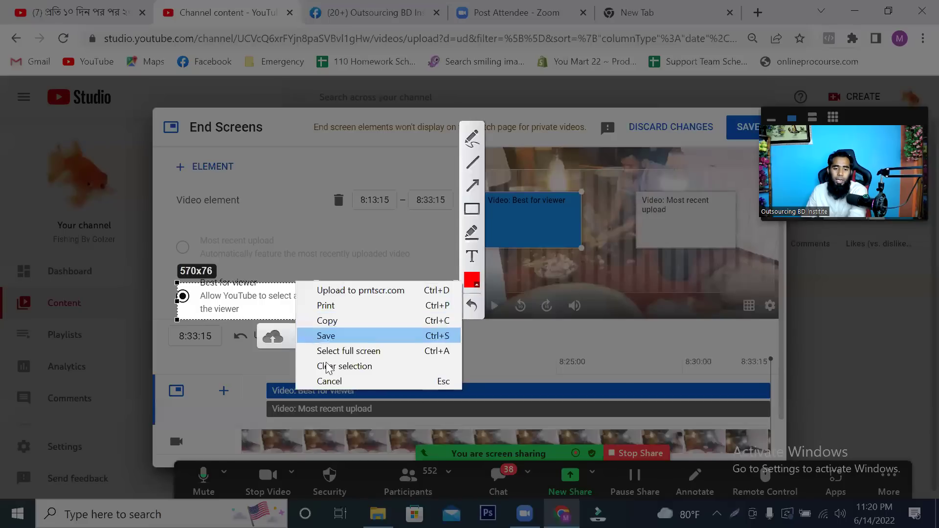
pyautogui.click(328, 367)
pyautogui.rightClick(275, 244)
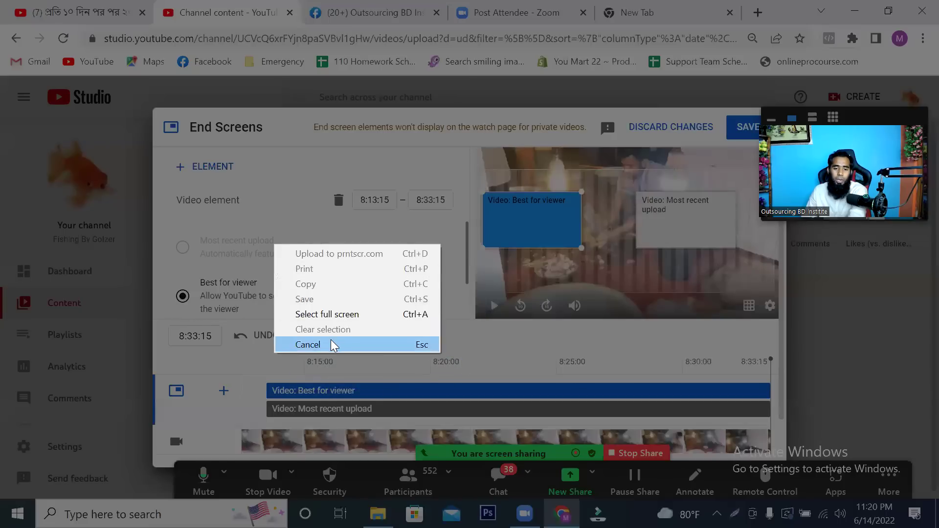
pyautogui.click(334, 346)
# Make the Best for viewer element feature a specific YouTube video, "ফ্রিল্যান্সিং করে ১০ লাখেরও বেশী টাকা ইনকাম", by searching "outsourcing bd institute".
pyautogui.scroll(-1, 294, 303)
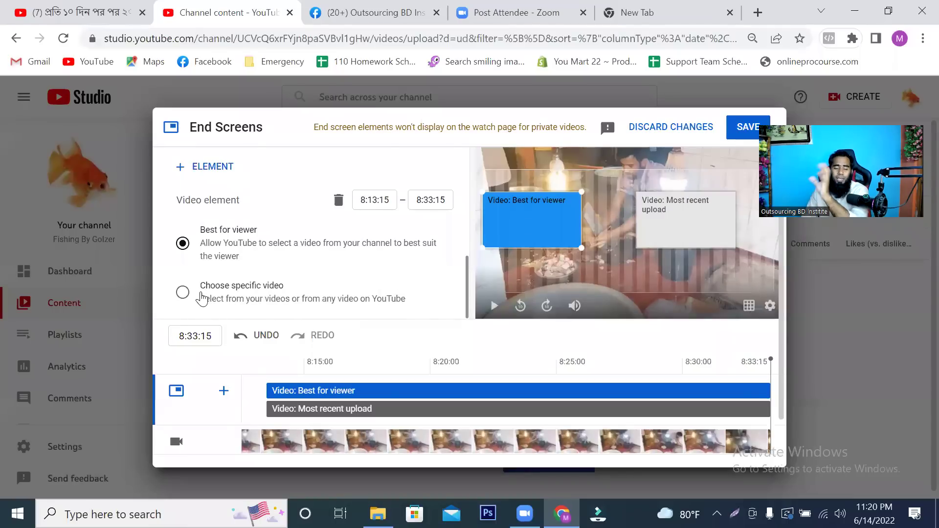
pyautogui.click(182, 292)
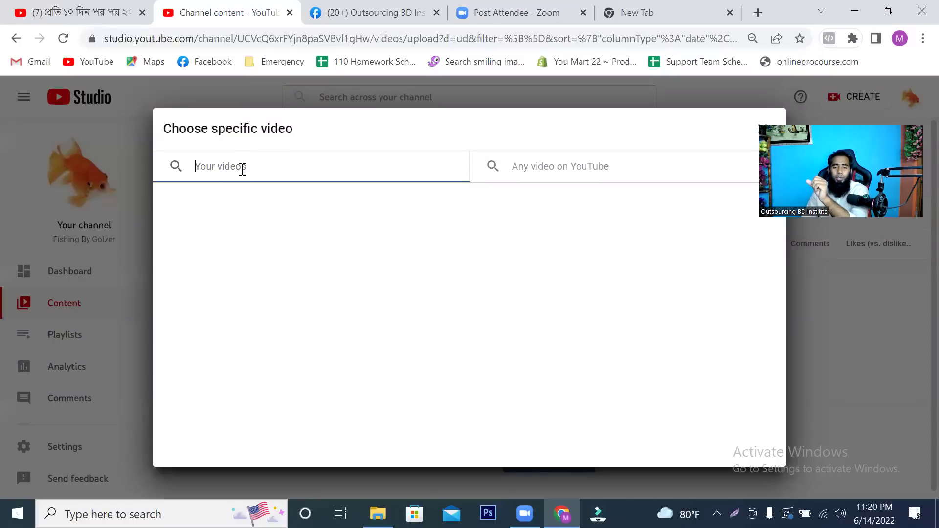
pyautogui.click(543, 166)
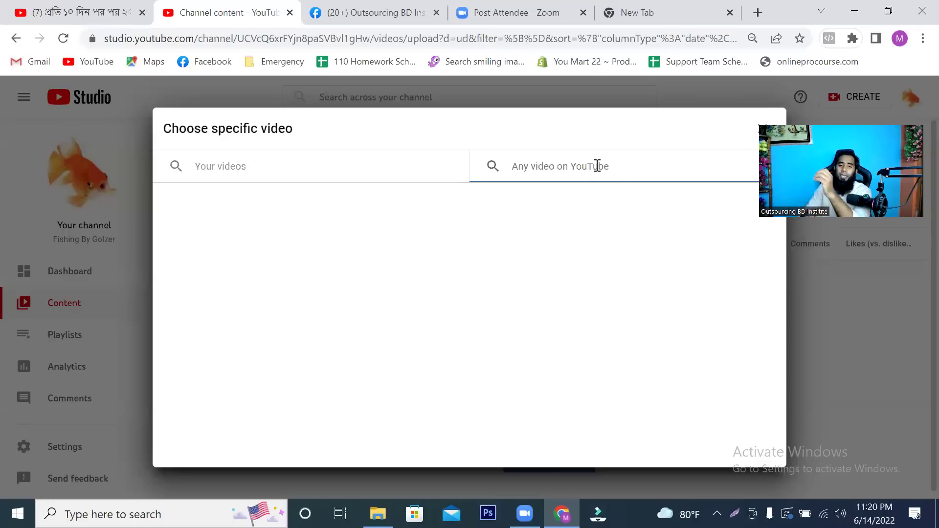
pyautogui.write('outs')
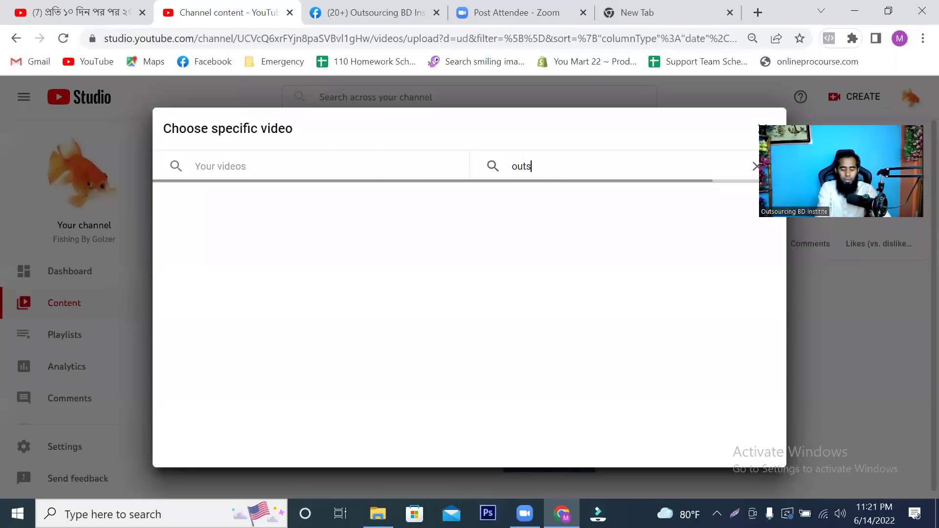
pyautogui.write('ourcing b')
pyautogui.press('BackSpace')
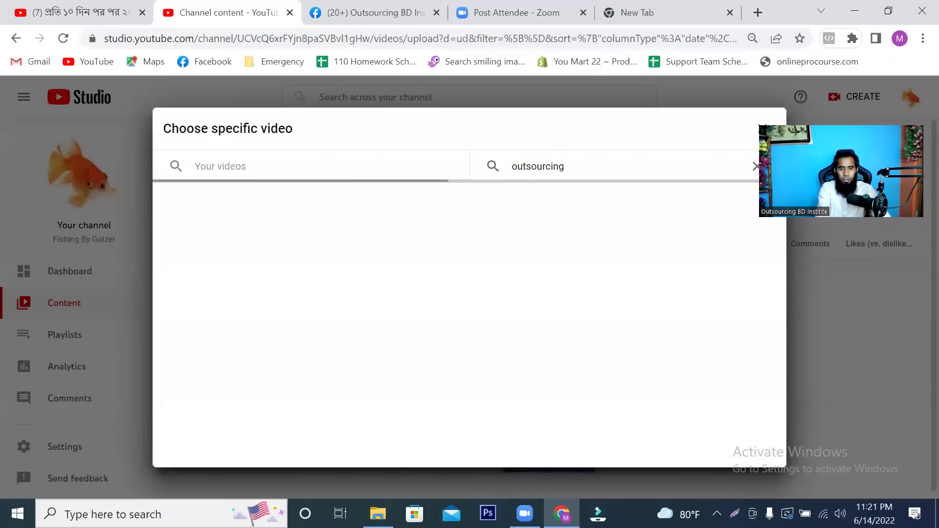
pyautogui.write('d')
pyautogui.press('BackSpace')
pyautogui.write('bd')
pyautogui.write('in')
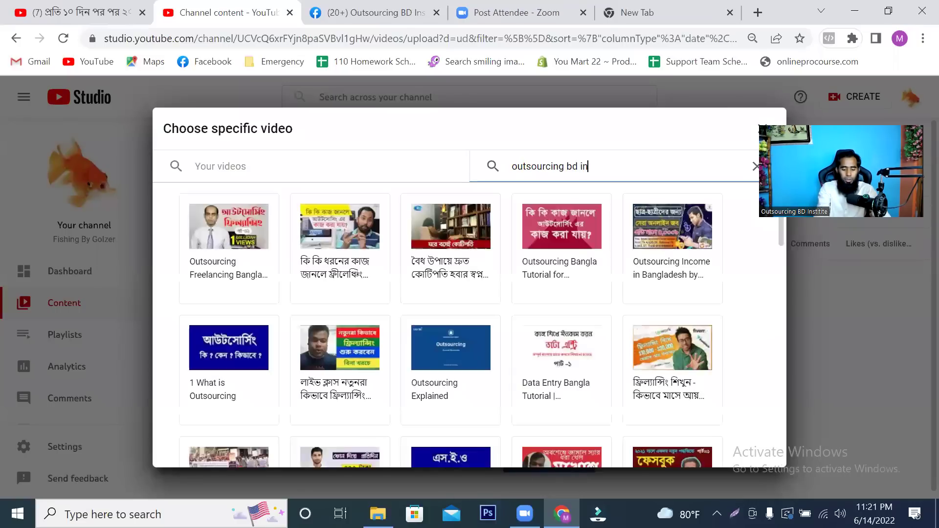
pyautogui.write('stitute')
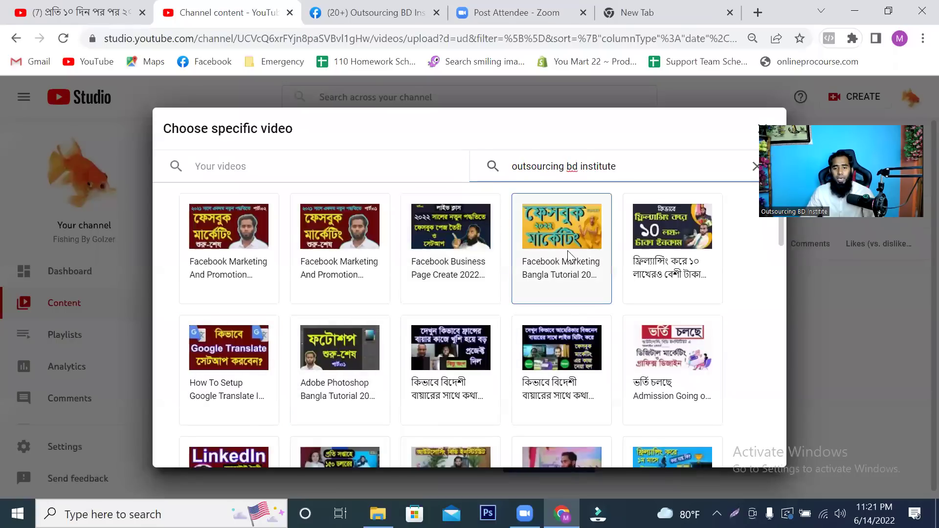
pyautogui.click(669, 225)
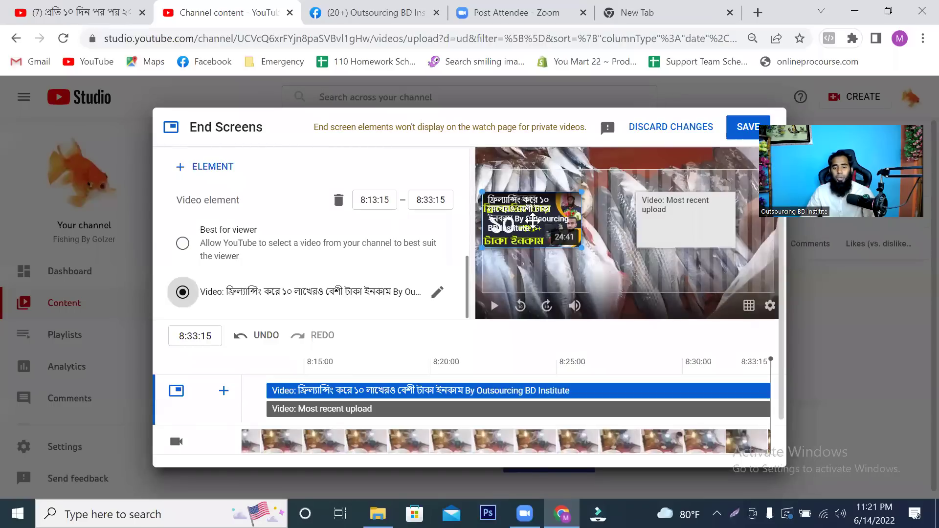
# Reposition the chosen video element to the upper-left of the video frame and the Most recent upload element to its lower-right corner.
pyautogui.moveTo(533, 222)
pyautogui.mouseDown()
pyautogui.moveTo(542, 206)
pyautogui.moveTo(526, 208)
pyautogui.mouseUp()
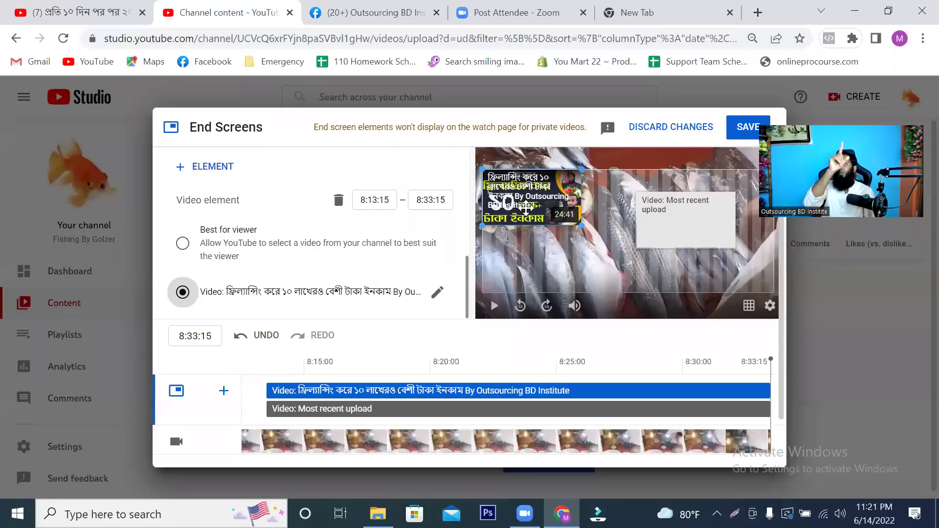
pyautogui.click(671, 219)
pyautogui.moveTo(668, 217); pyautogui.dragTo(739, 278)
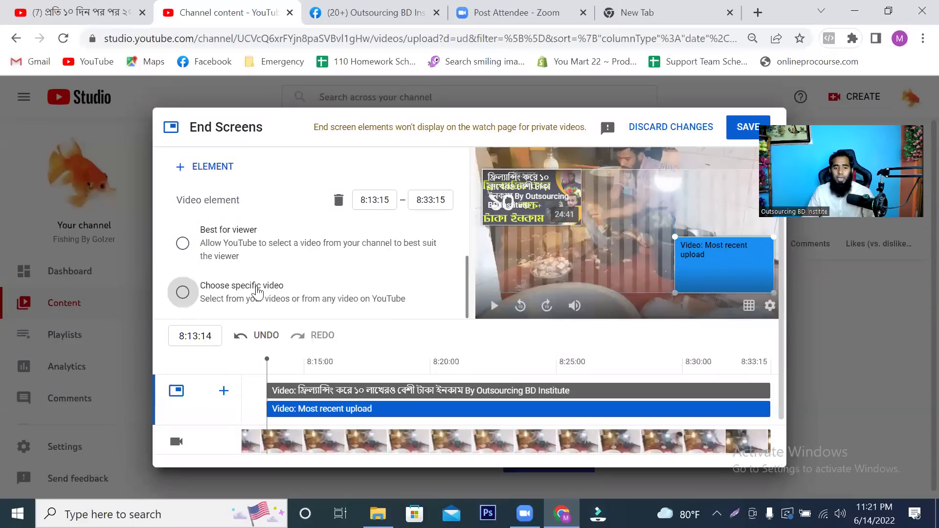
# Make the Most recent upload element feature "Adobe Photoshop Bangla Tutorial 2021 By Outsourcing BD Institute Part-01", searching all of YouTube for "outsourcing bd".
pyautogui.click(183, 292)
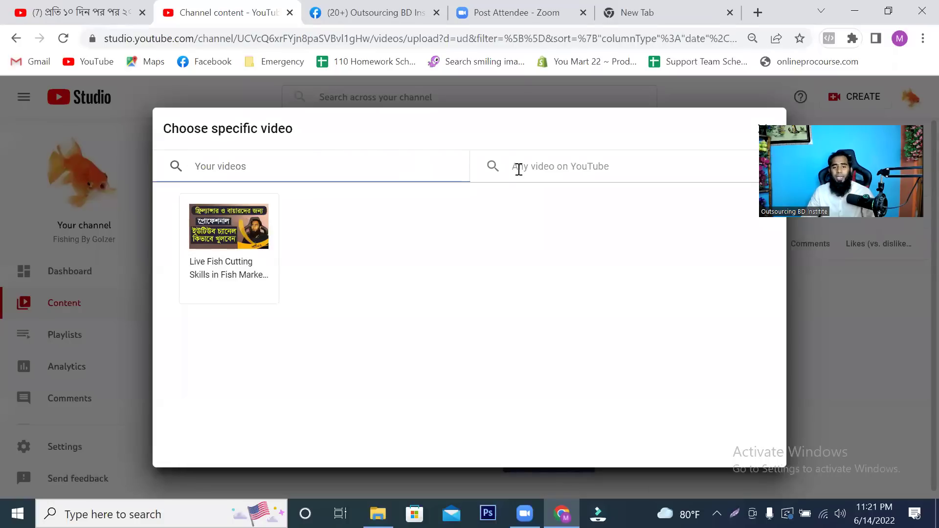
pyautogui.click(581, 170)
pyautogui.click(317, 172)
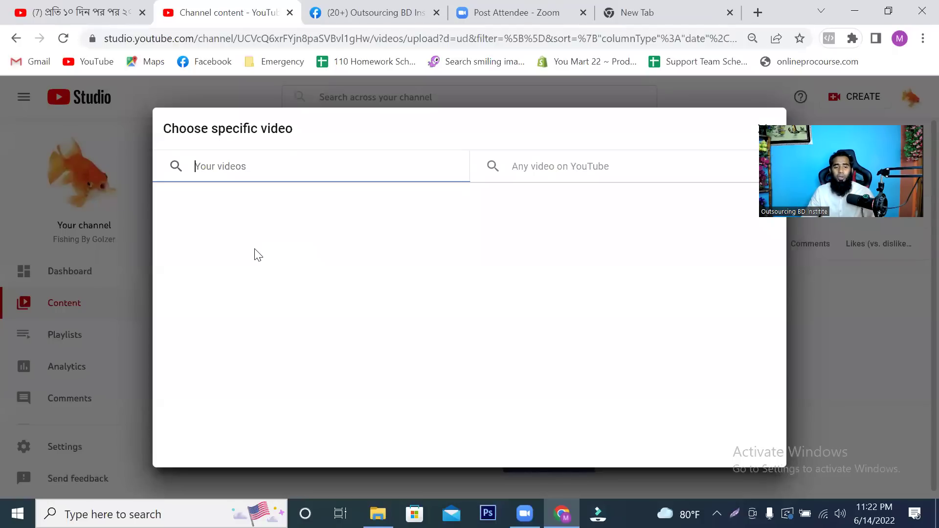
pyautogui.click(604, 163)
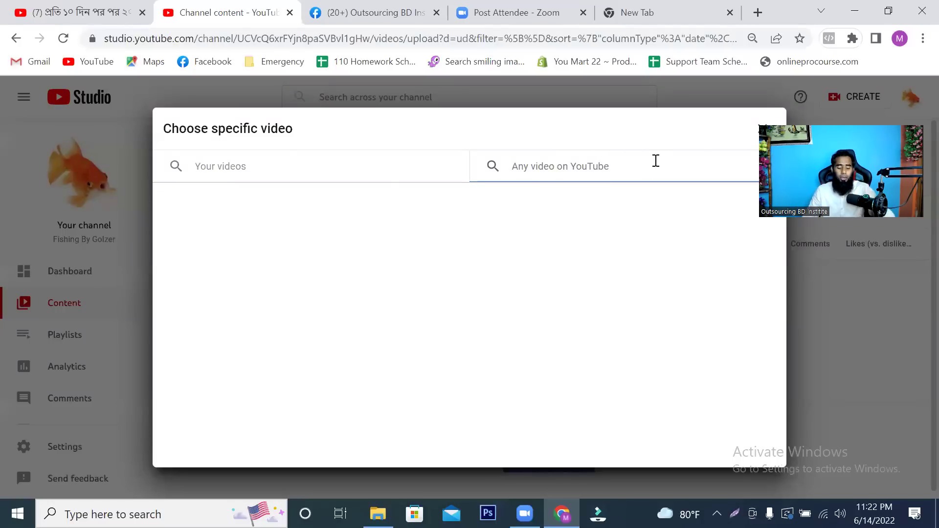
pyautogui.write('outsourcing bd')
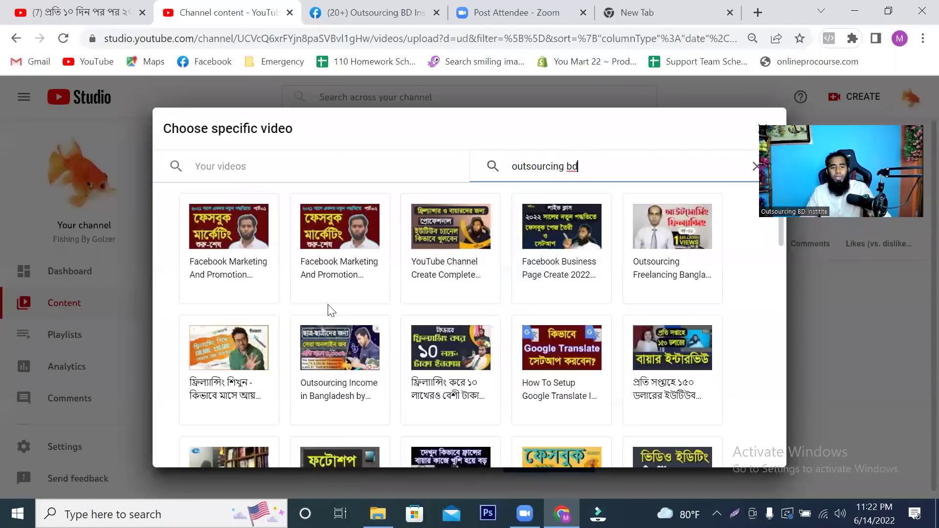
pyautogui.scroll(-4, 499, 327)
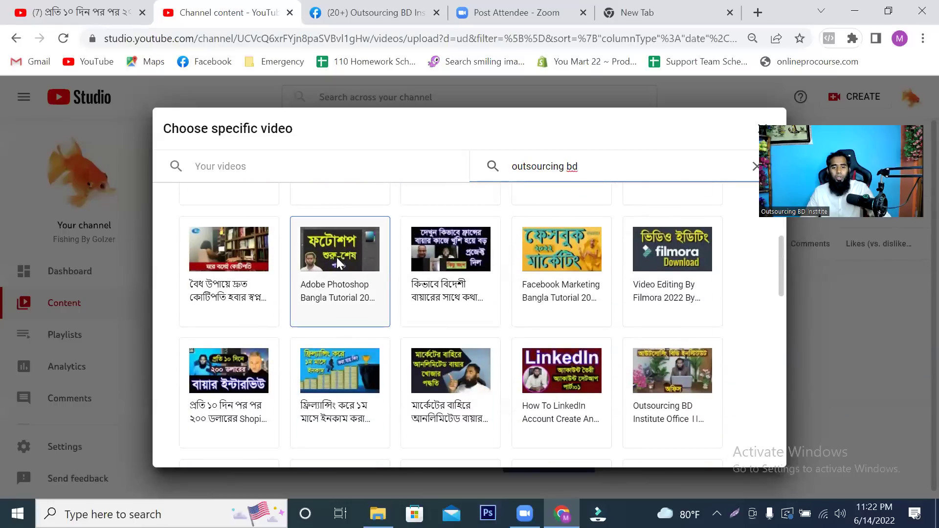
pyautogui.scroll(-3, 379, 269)
pyautogui.scroll(3, 412, 306)
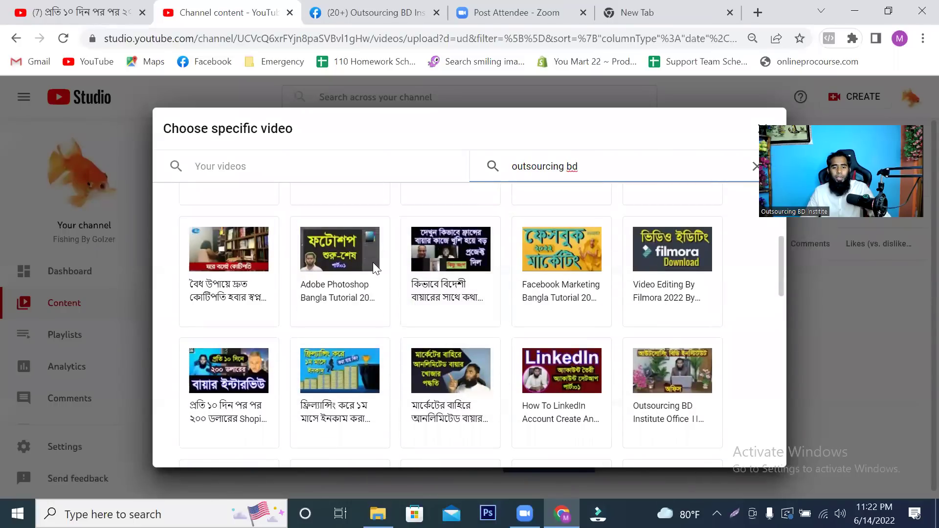
pyautogui.click(362, 252)
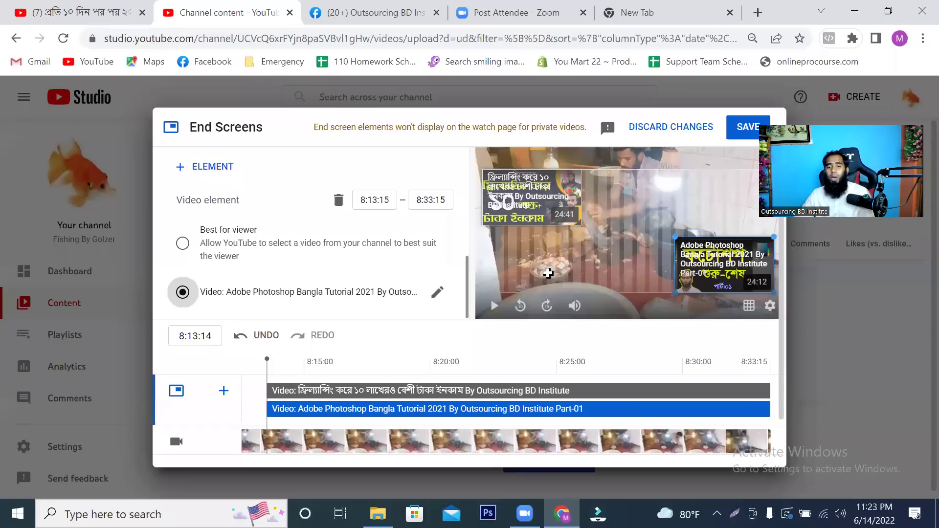
# Add a channel element in the lower middle of the video frame for the first Outsourcing BD Institute channel found by searching "outsourcing bd institu".
pyautogui.scroll(-1, 323, 332)
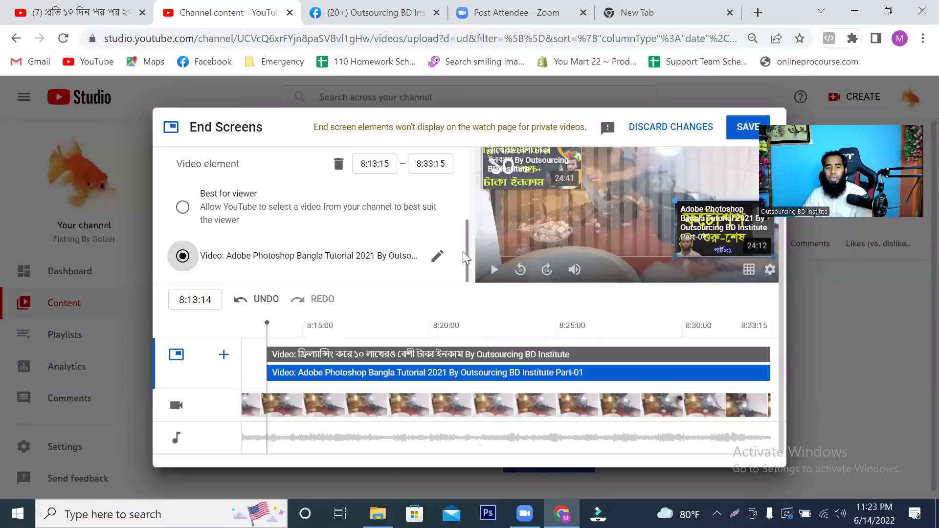
pyautogui.scroll(2, 364, 257)
pyautogui.scroll(1, 541, 247)
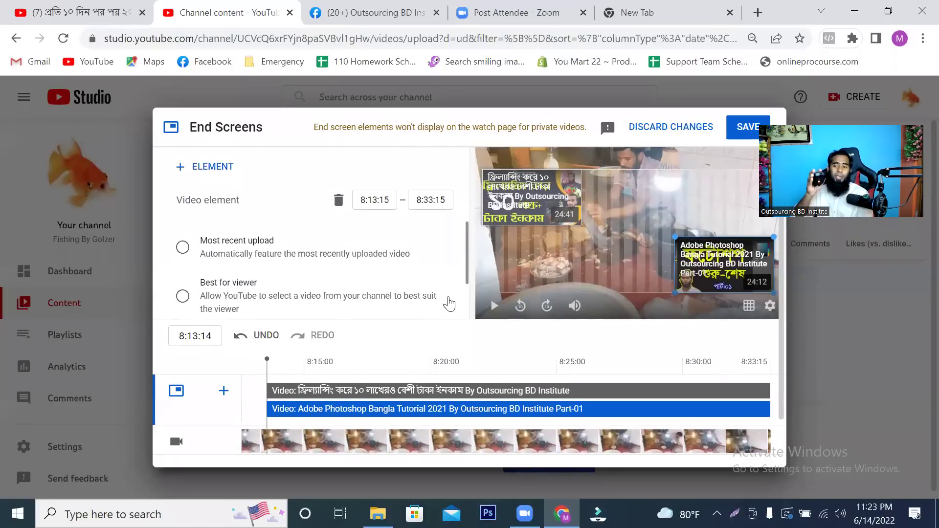
pyautogui.rightClick(509, 274)
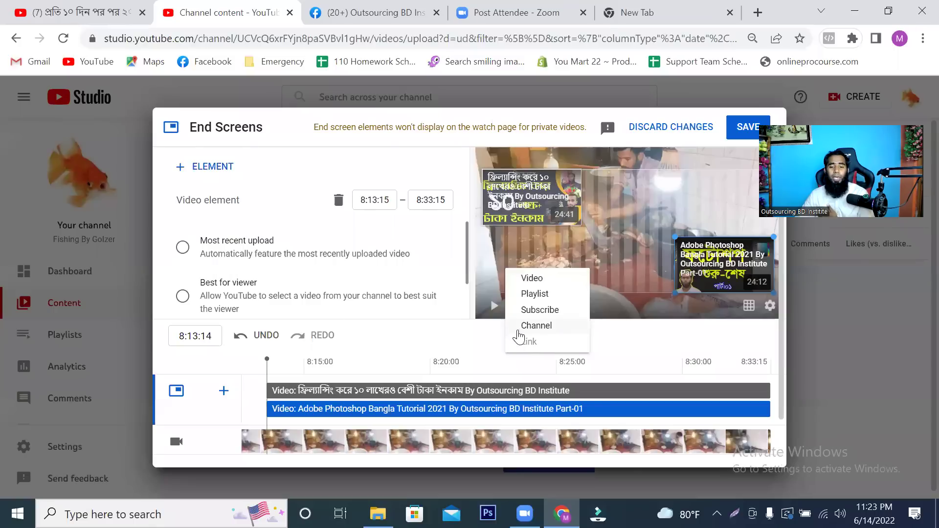
pyautogui.click(544, 327)
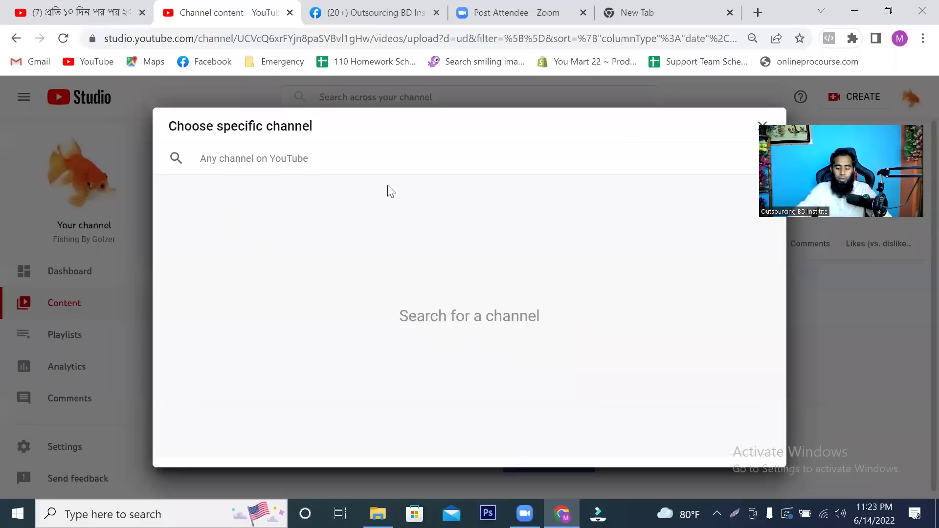
pyautogui.write('outsou')
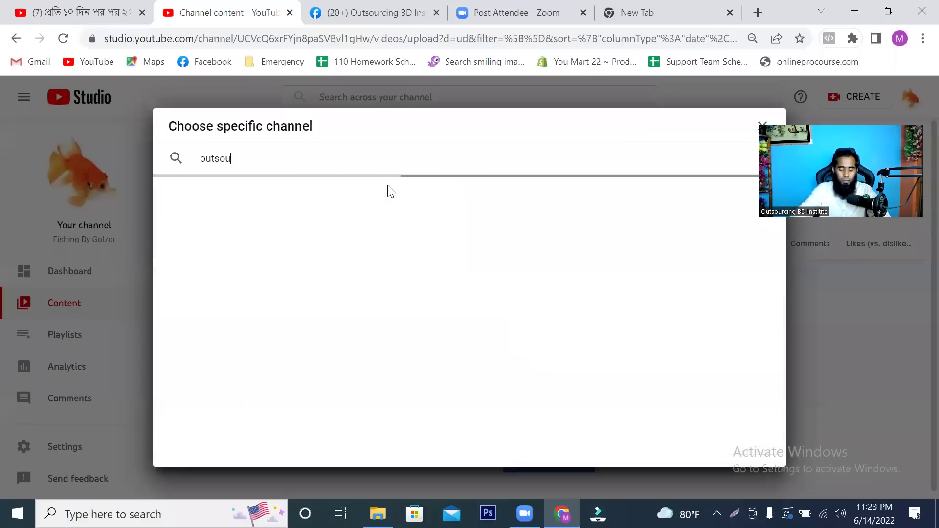
pyautogui.write('rcing bd institu')
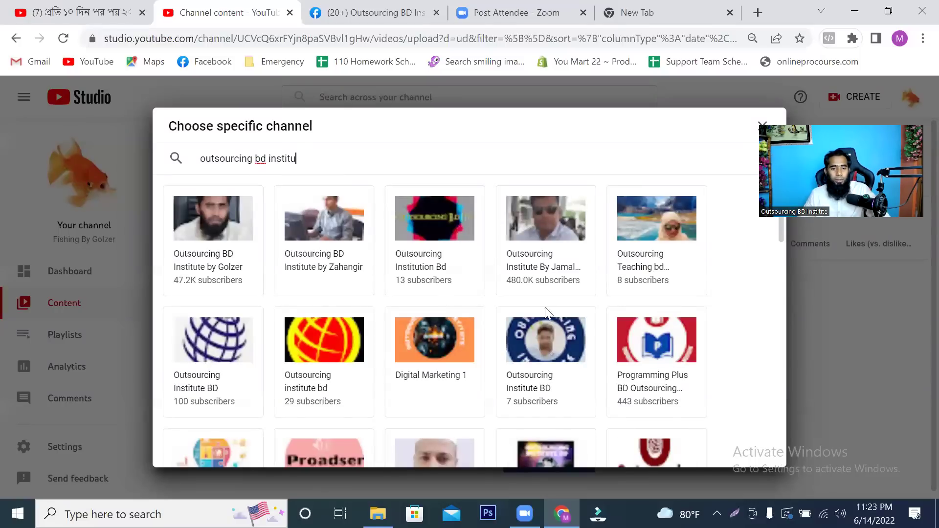
pyautogui.click(210, 239)
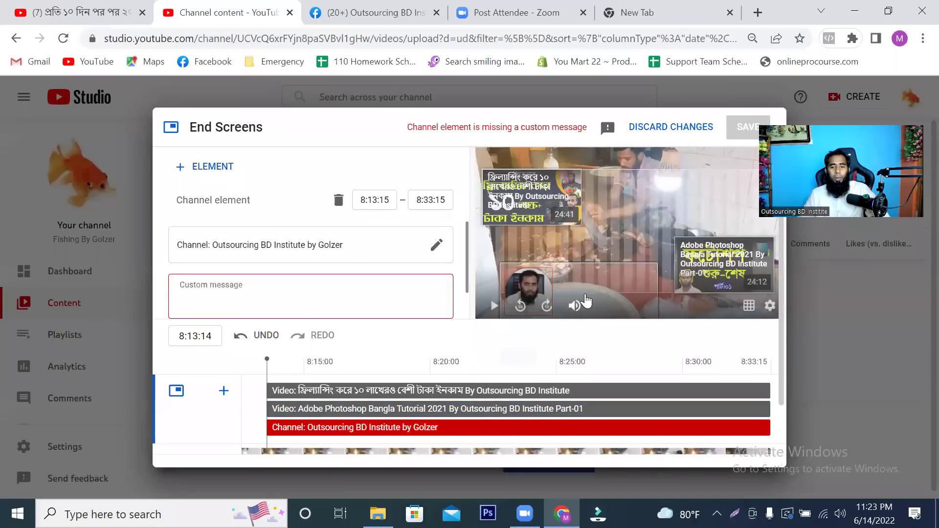
pyautogui.scroll(-1, 621, 362)
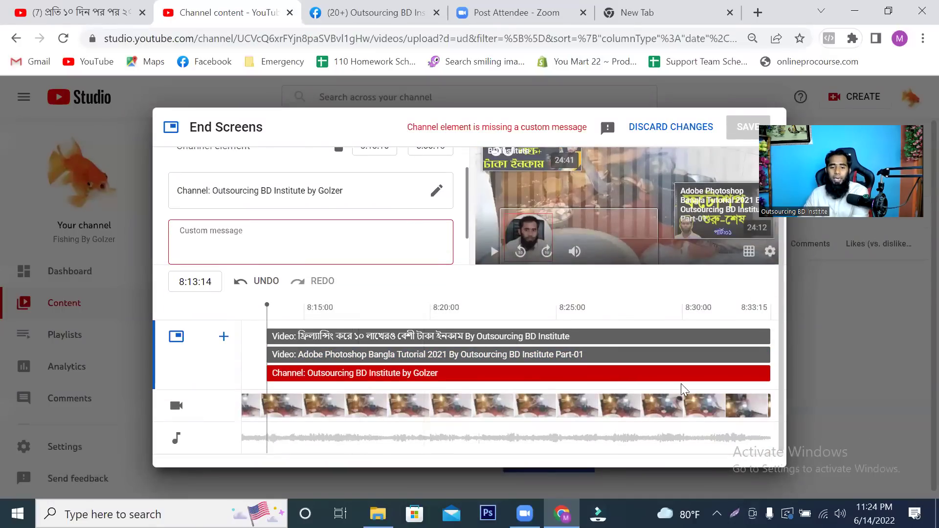
pyautogui.press('Print')
pyautogui.moveTo(223, 291); pyautogui.dragTo(779, 420)
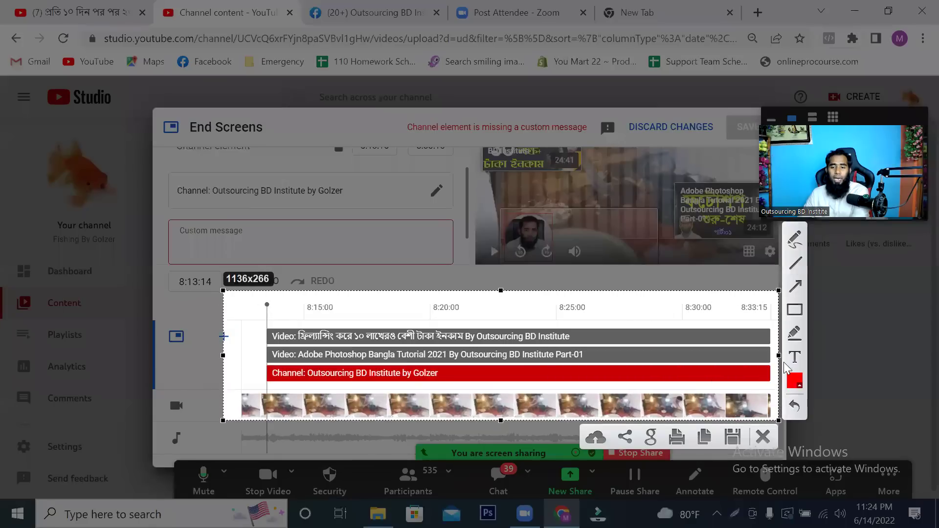
pyautogui.moveTo(264, 361); pyautogui.dragTo(770, 389)
pyautogui.rightClick(667, 358)
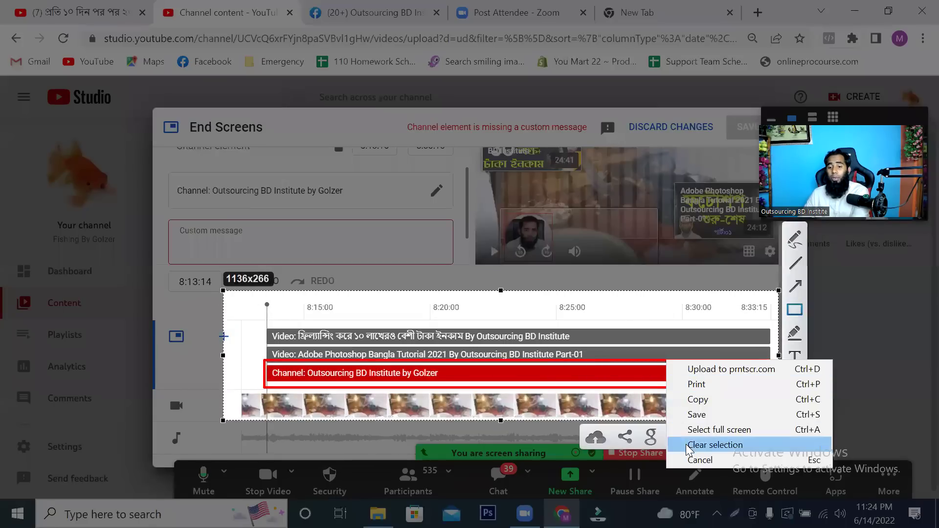
pyautogui.click(683, 457)
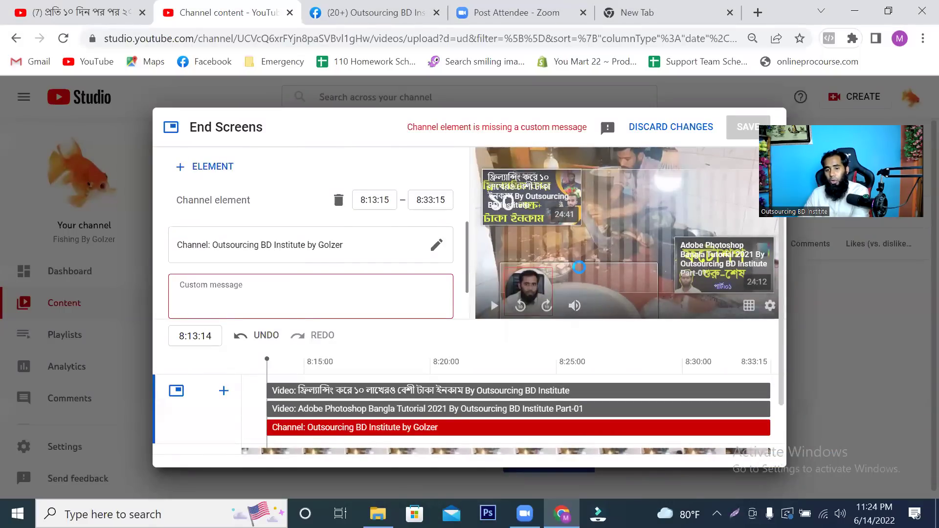
pyautogui.press('Print')
pyautogui.moveTo(479, 165)
pyautogui.mouseDown()
pyautogui.moveTo(758, 293)
pyautogui.moveTo(771, 309)
pyautogui.moveTo(777, 294)
pyautogui.mouseUp()
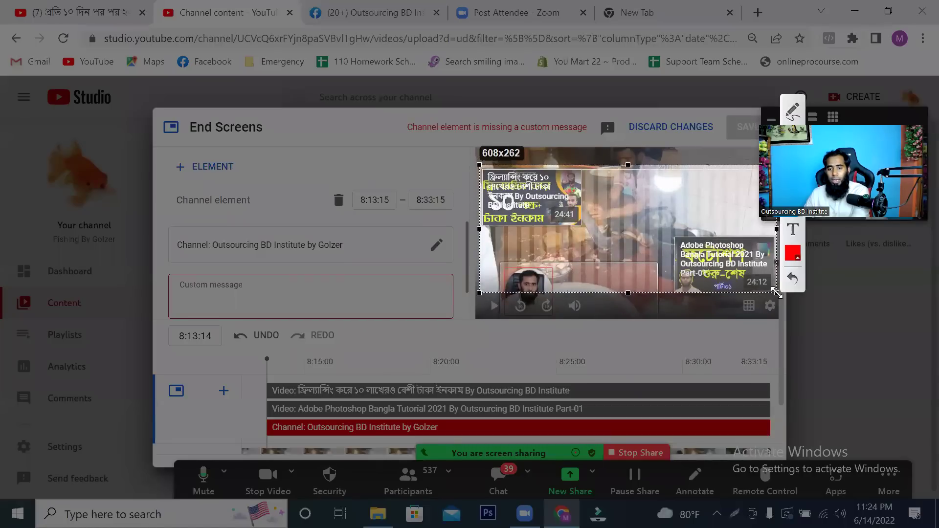
pyautogui.moveTo(643, 226); pyautogui.dragTo(610, 317)
pyautogui.rightClick(639, 202)
pyautogui.click(655, 304)
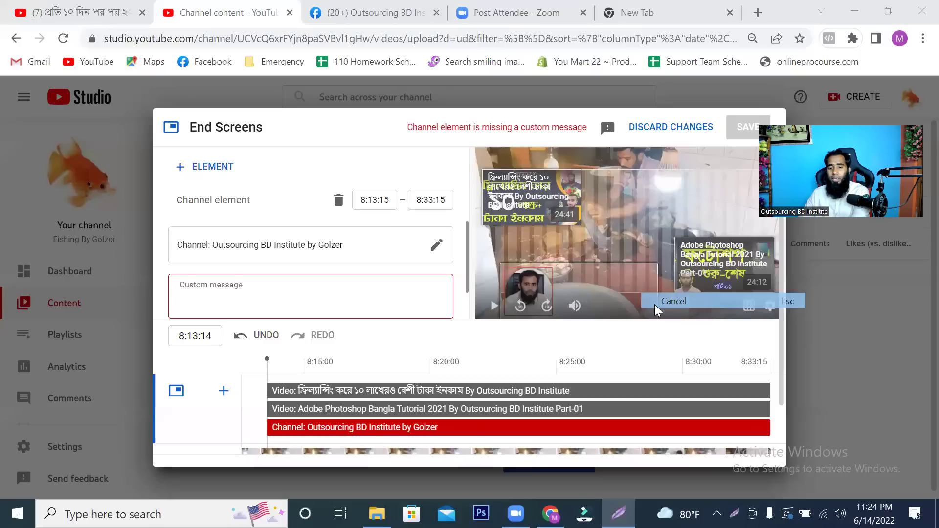
# Reposition the channel element to the upper-right area of the video frame, above the Adobe Photoshop video element.
pyautogui.moveTo(582, 289); pyautogui.dragTo(578, 254)
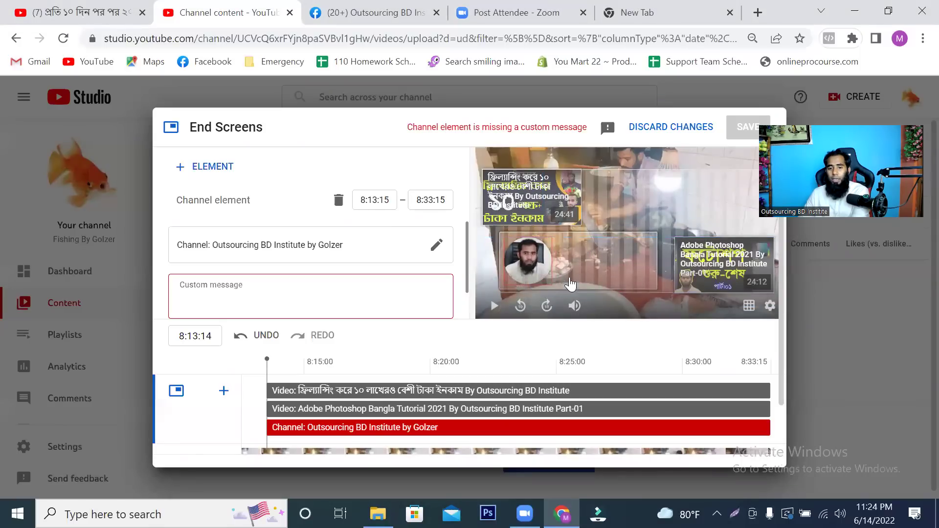
pyautogui.rightClick(653, 209)
pyautogui.moveTo(531, 278); pyautogui.dragTo(638, 211)
pyautogui.click(626, 251)
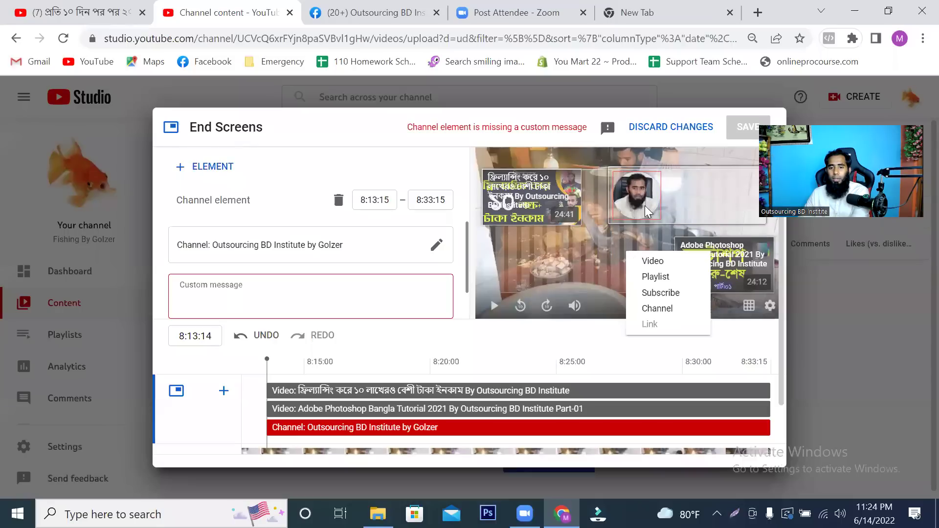
pyautogui.click(644, 213)
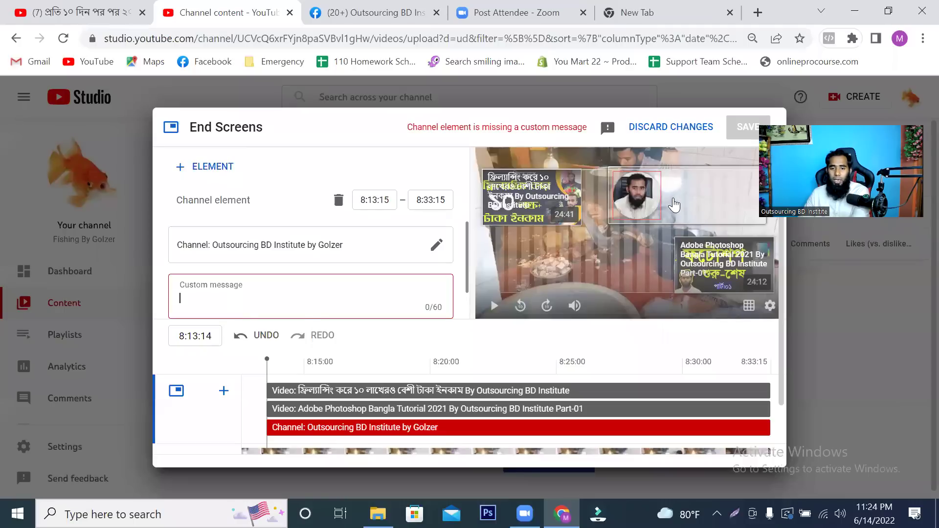
# Set the channel element's custom message to "Outsourcing BD Institute", correcting its first word to "Outsourcing".
pyautogui.click(354, 245)
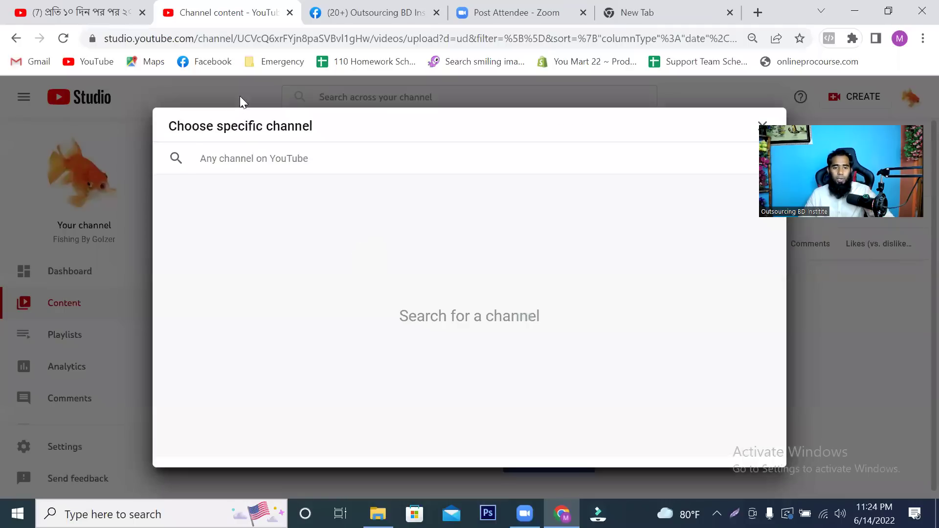
pyautogui.click(762, 126)
pyautogui.click(335, 295)
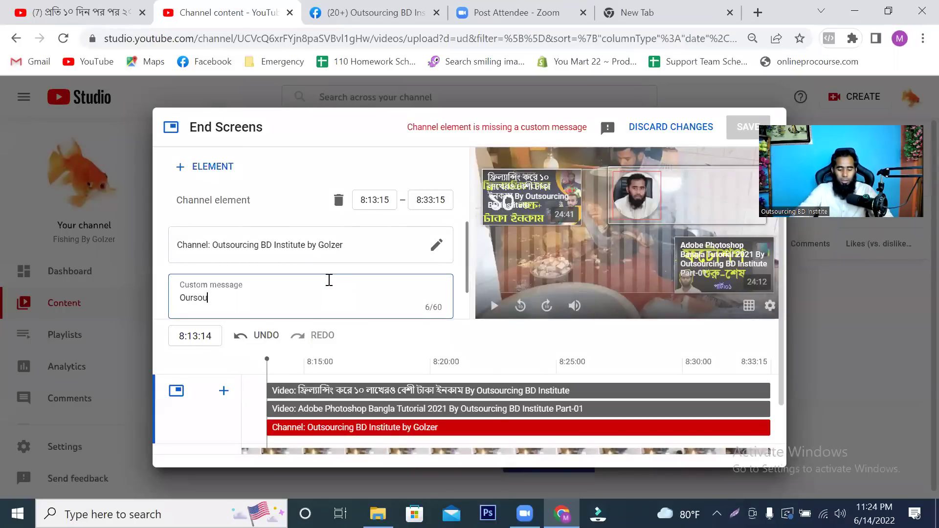
pyautogui.write('Oursourcing BD Institute')
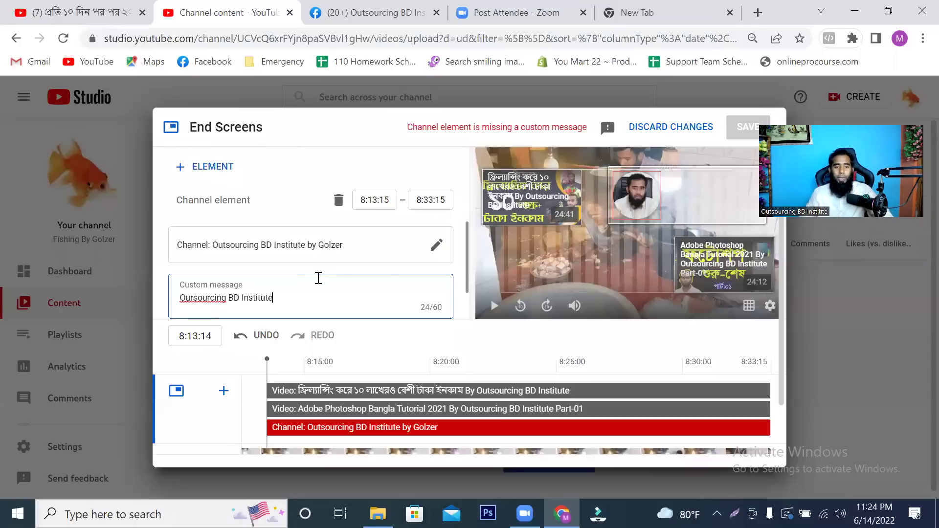
pyautogui.rightClick(211, 297)
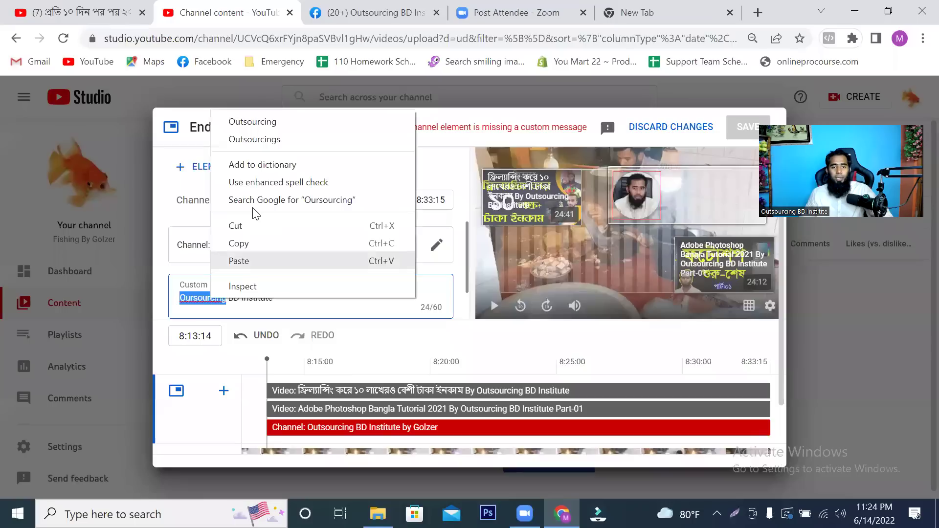
pyautogui.click(250, 123)
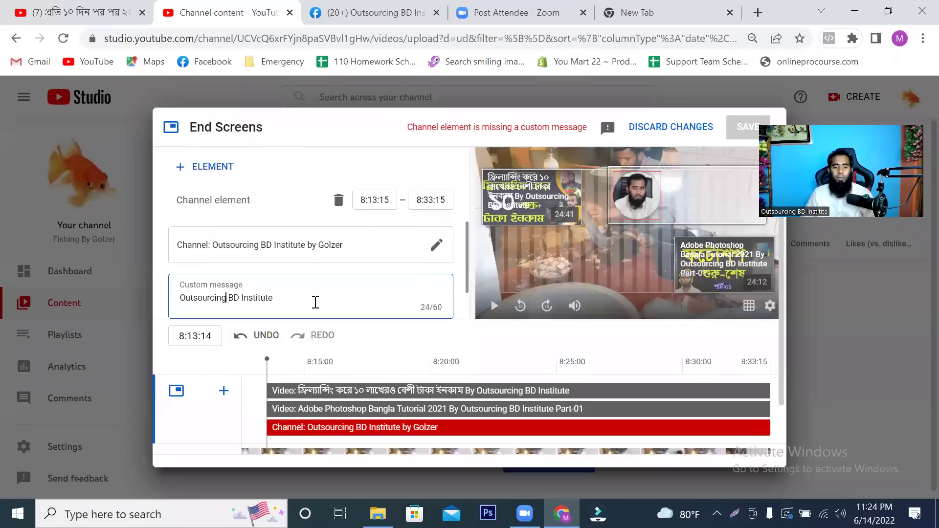
pyautogui.click(306, 179)
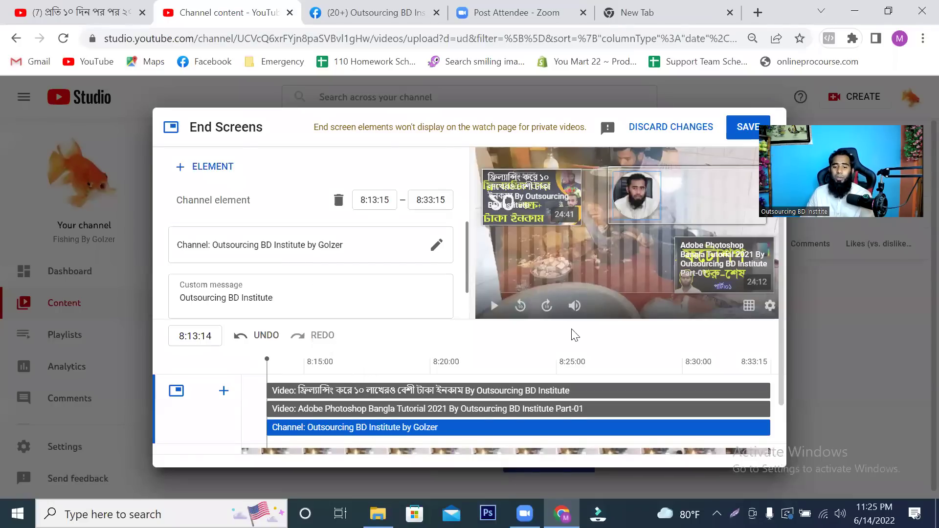
# Shift the channel element slightly down and right in the video frame, and replace its custom message with "Subscribe Now".
pyautogui.scroll(-1, 586, 313)
pyautogui.scroll(1, 653, 233)
pyautogui.moveTo(664, 213); pyautogui.dragTo(676, 224)
pyautogui.click(294, 298)
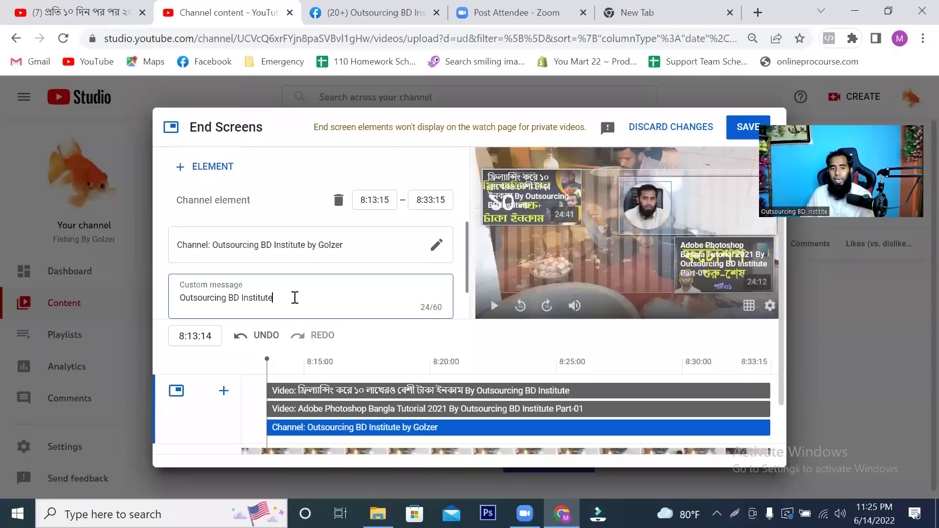
pyautogui.moveTo(294, 297); pyautogui.dragTo(125, 307)
pyautogui.write('S')
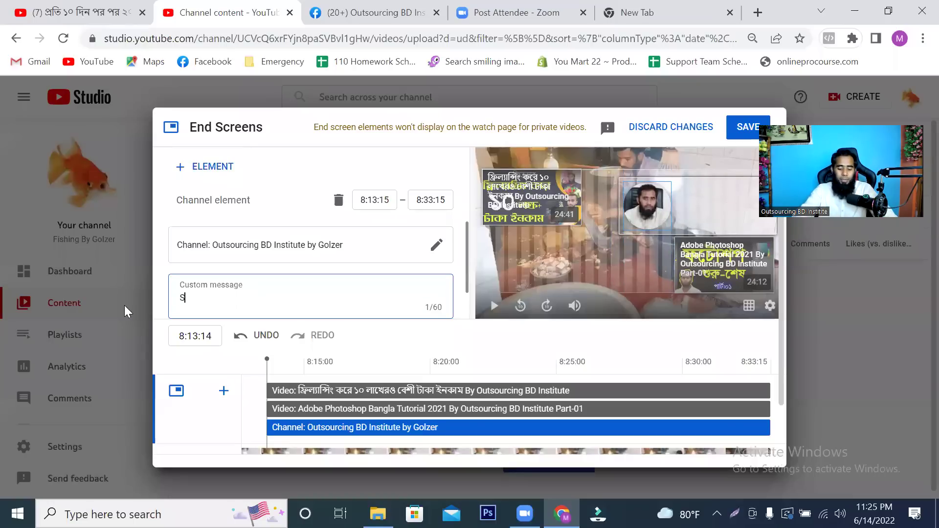
pyautogui.write('ubscri')
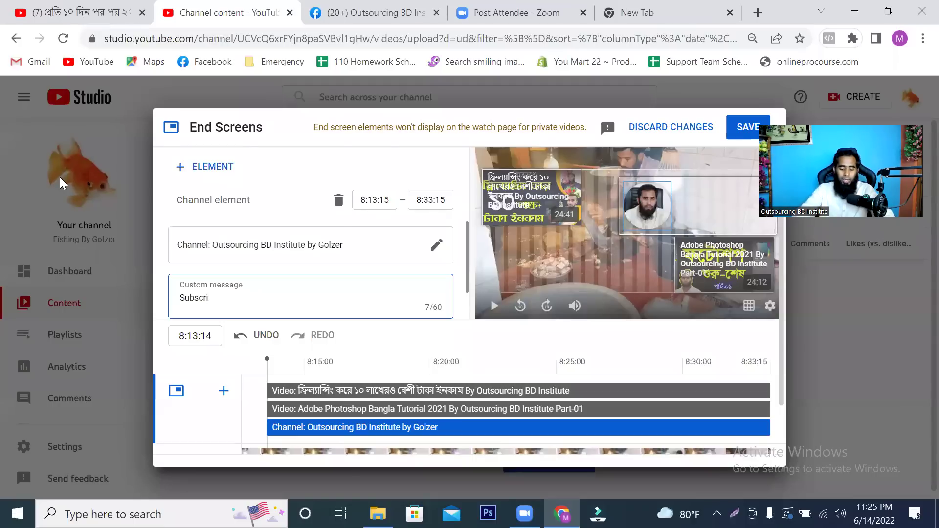
pyautogui.write('be Now')
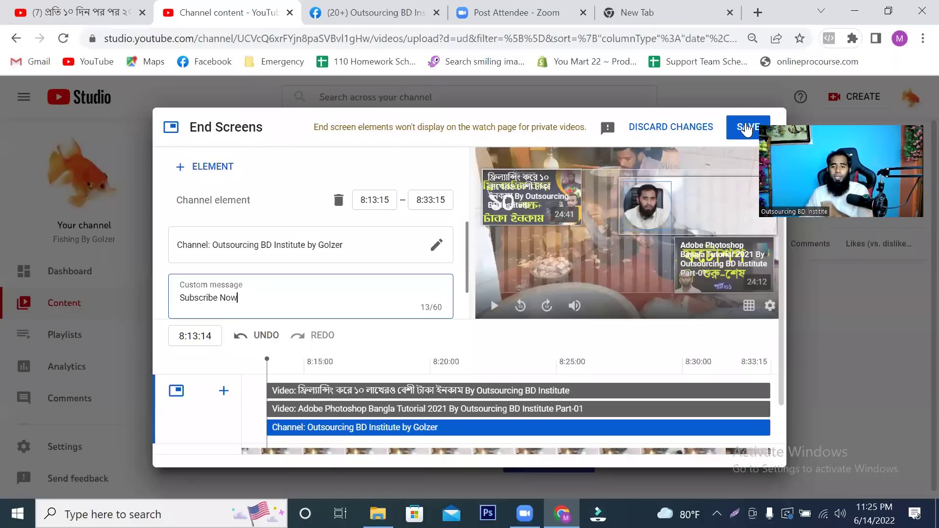
# Add another video element to the end screen and place it in the lower-left corner of the video frame.
pyautogui.rightClick(539, 266)
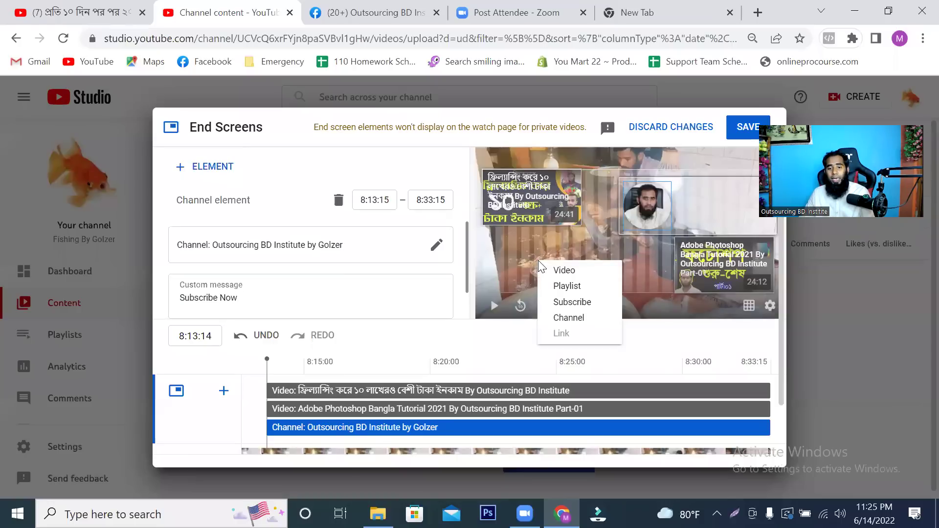
pyautogui.click(590, 270)
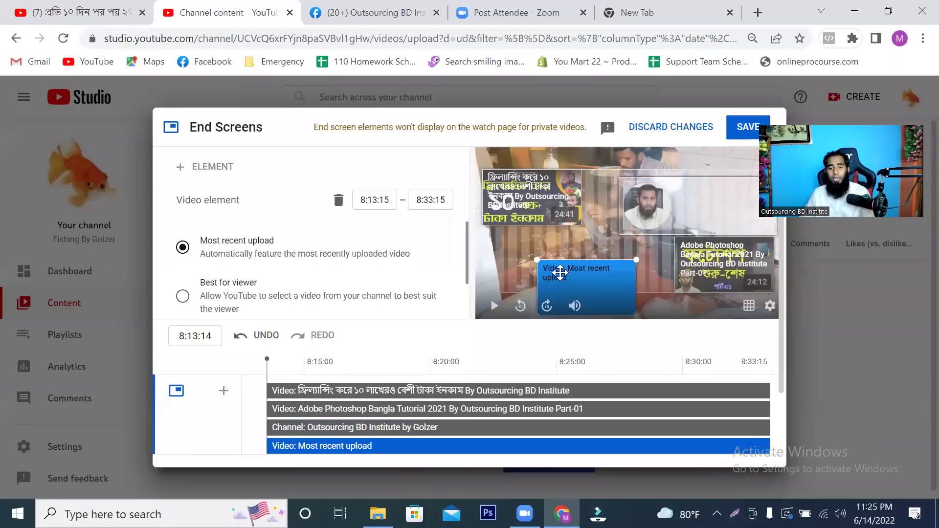
pyautogui.moveTo(560, 265); pyautogui.dragTo(510, 261)
pyautogui.scroll(-2, 318, 285)
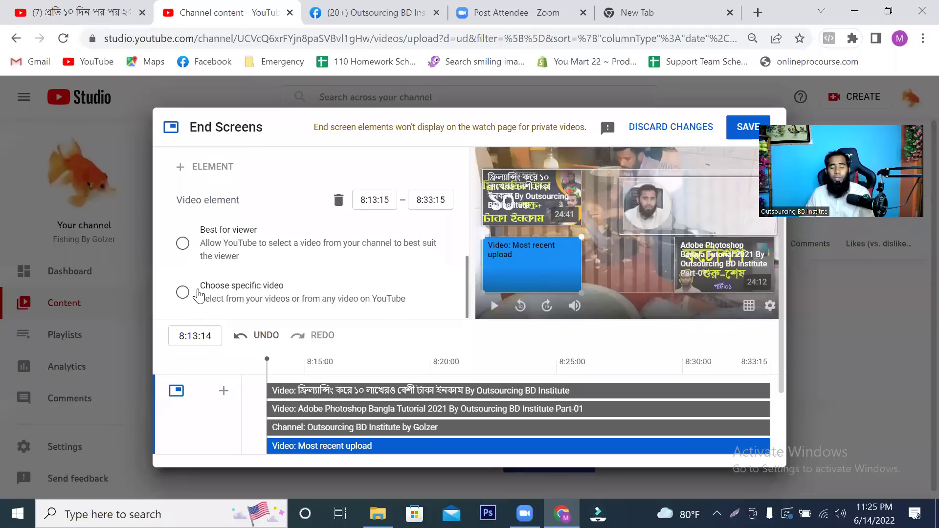
# Make the new video element feature "Facebook Marketing And Promotion Bangla Tutorial 2021 By Outsourcing BD Institute", searching all of YouTube for "outsourcing bd inst".
pyautogui.click(199, 293)
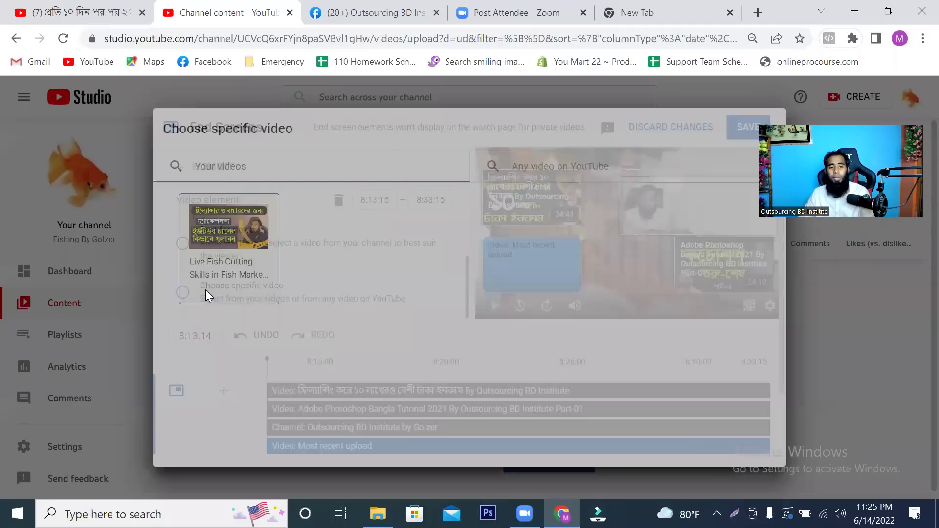
pyautogui.click(539, 168)
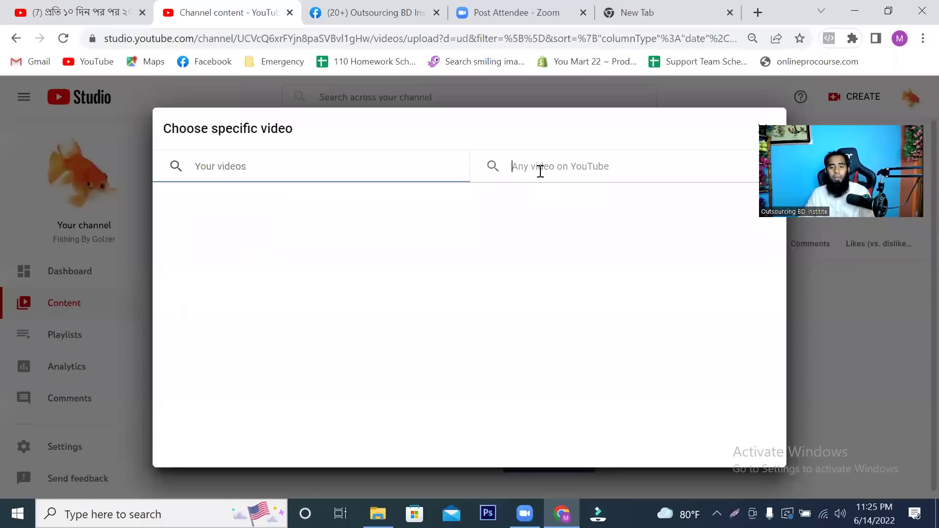
pyautogui.click(258, 162)
pyautogui.click(571, 169)
pyautogui.write('out')
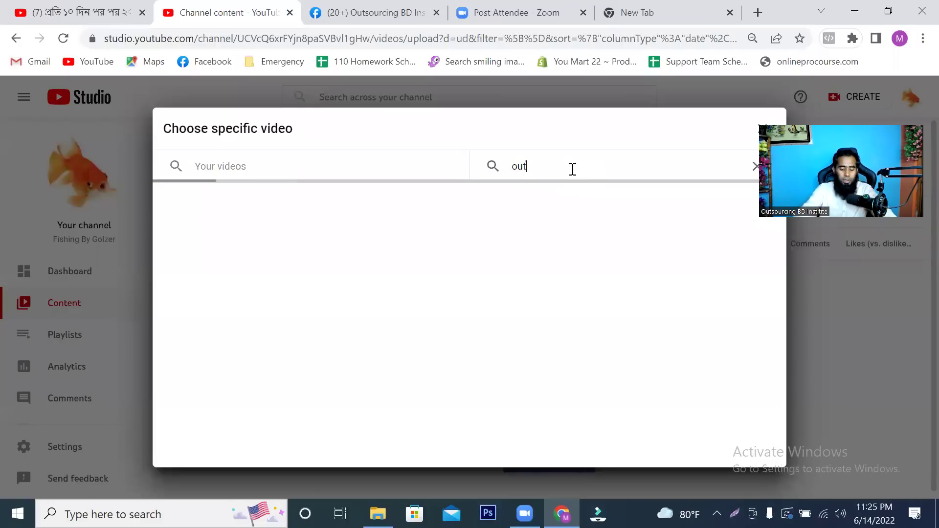
pyautogui.write('sourcing bd inst')
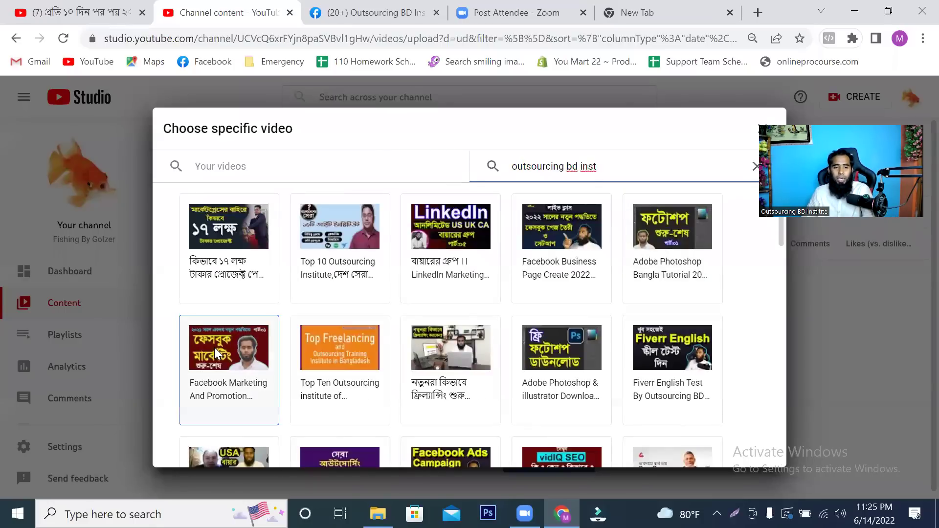
pyautogui.click(213, 348)
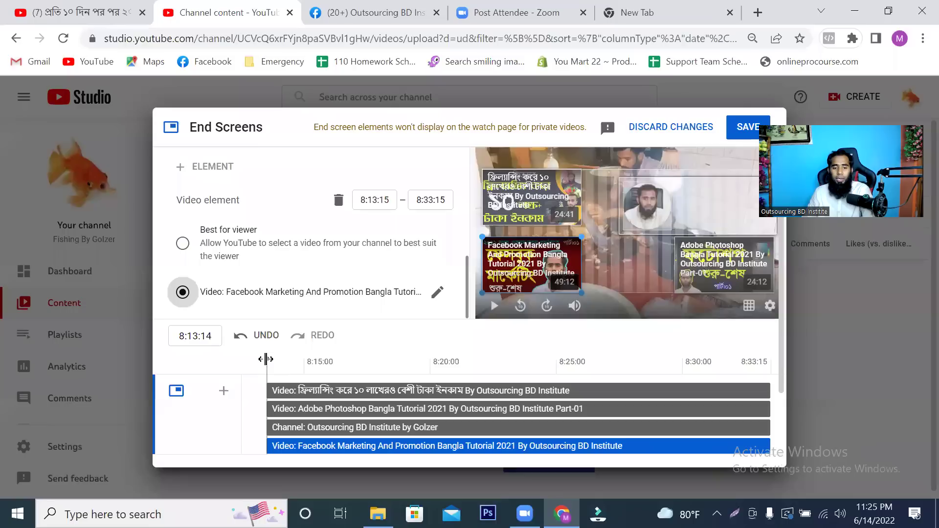
# Scrub the end screen timeline through to the end of the video and save the end screen.
pyautogui.moveTo(265, 359); pyautogui.dragTo(771, 373)
pyautogui.click(744, 130)
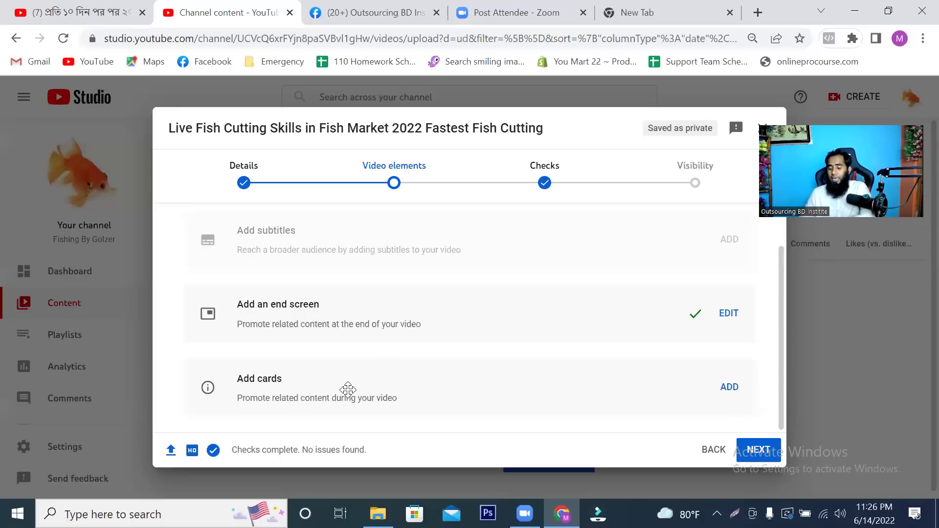
pyautogui.press('Print')
pyautogui.moveTo(161, 348); pyautogui.dragTo(783, 452)
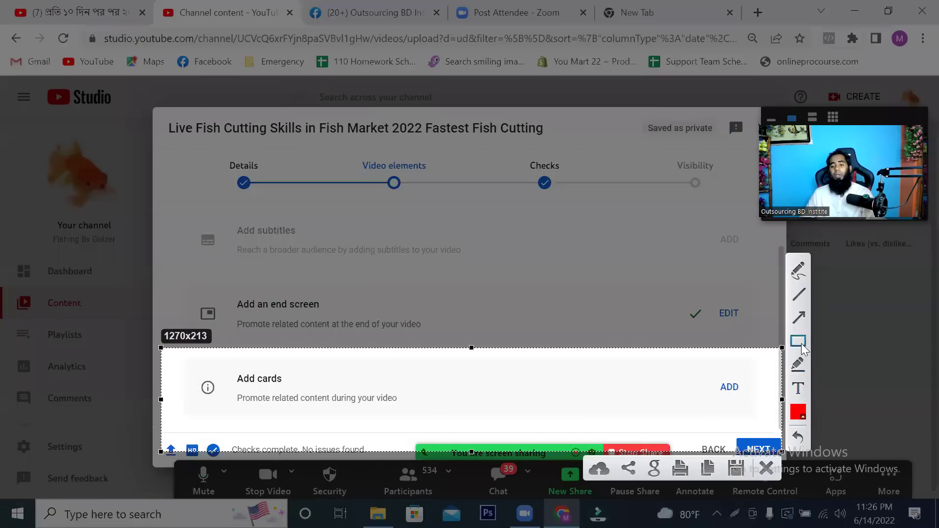
pyautogui.moveTo(194, 376); pyautogui.dragTo(221, 406)
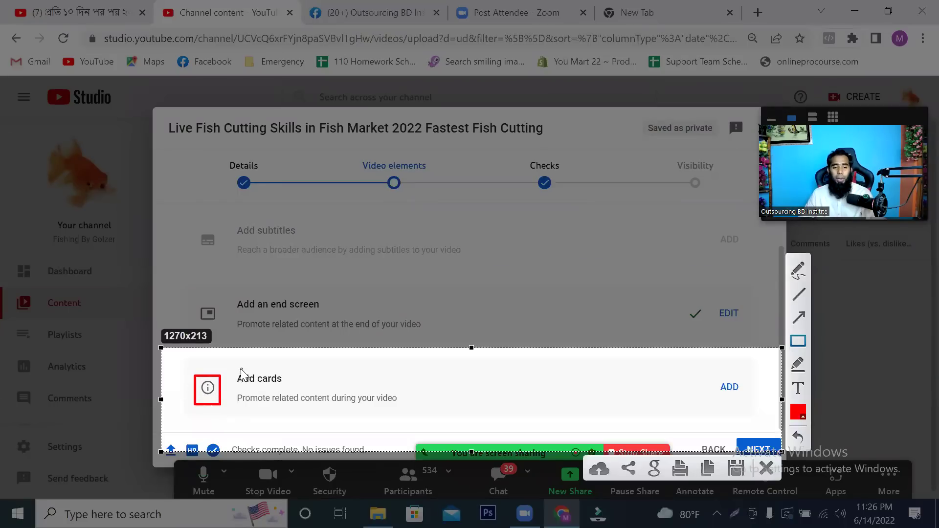
pyautogui.moveTo(234, 366); pyautogui.dragTo(294, 389)
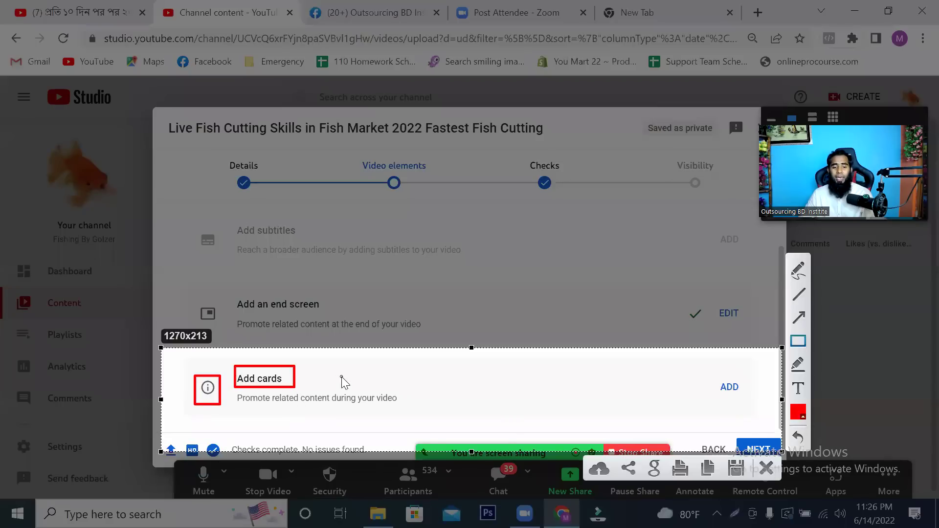
pyautogui.rightClick(342, 378)
pyautogui.click(376, 478)
# Start adding cards to the fish cutting video.
pyautogui.click(728, 385)
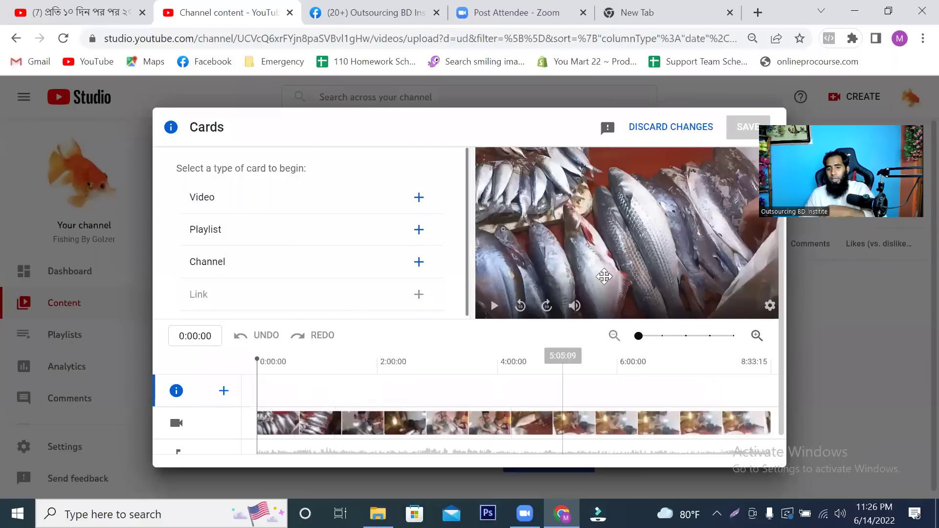
pyautogui.press('Print')
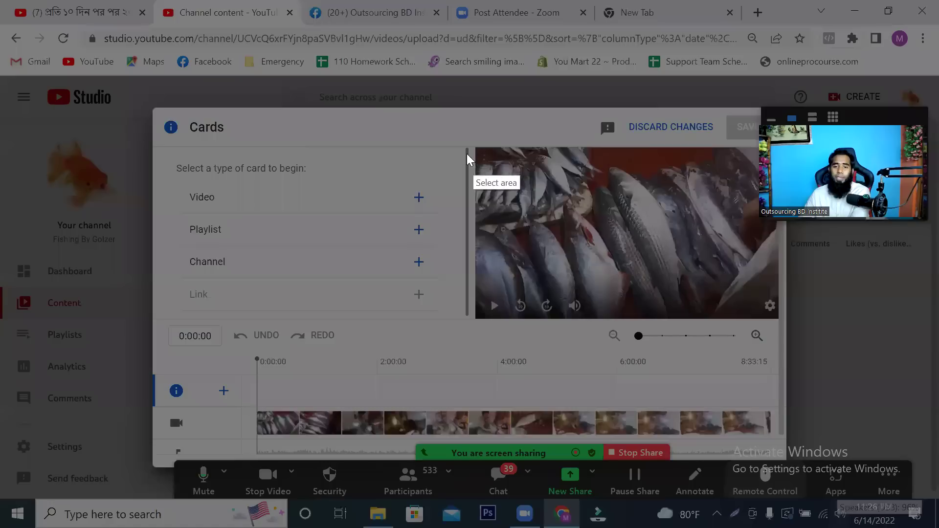
pyautogui.moveTo(474, 145); pyautogui.dragTo(777, 322)
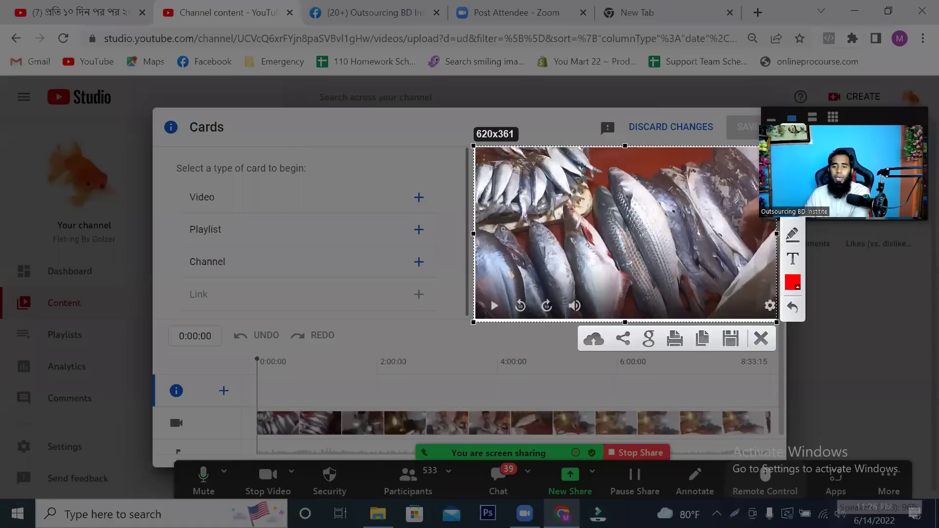
pyautogui.moveTo(742, 150); pyautogui.dragTo(759, 169)
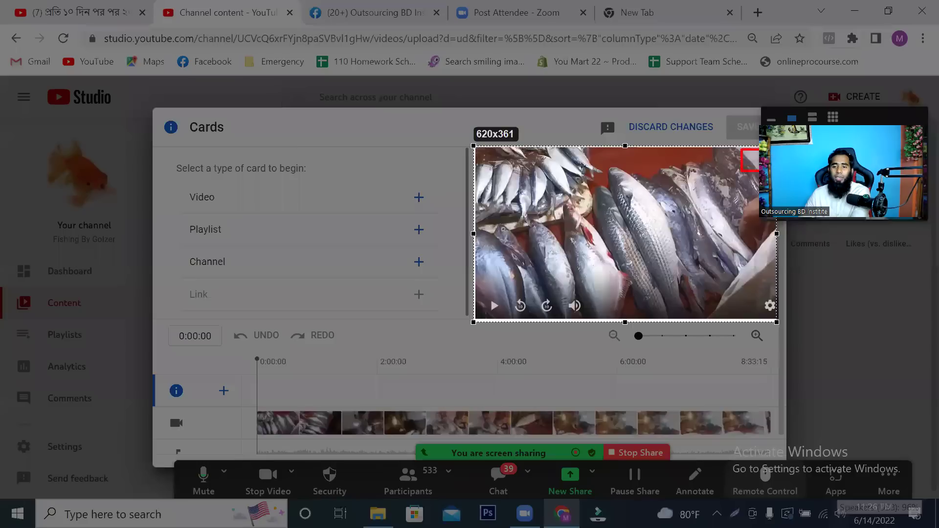
pyautogui.rightClick(756, 164)
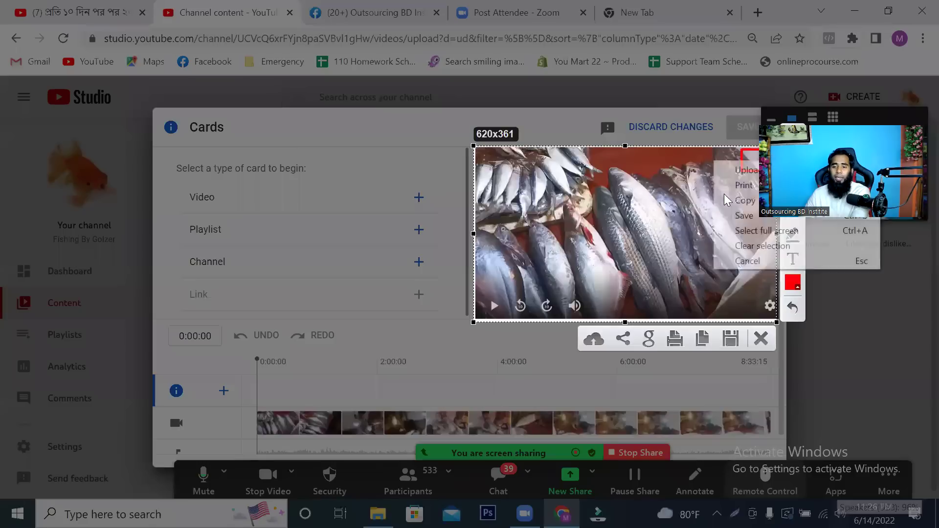
pyautogui.click(738, 260)
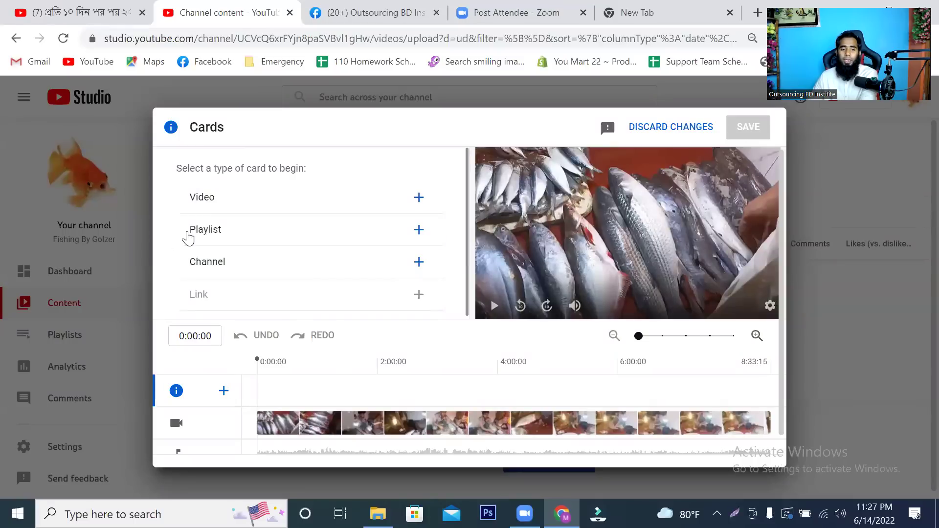
# Add a video card featuring the first "Facebook Marketing And Promotion Bangla Tutorial" video, searching all of YouTube for "outsourcing bd".
pyautogui.click(419, 198)
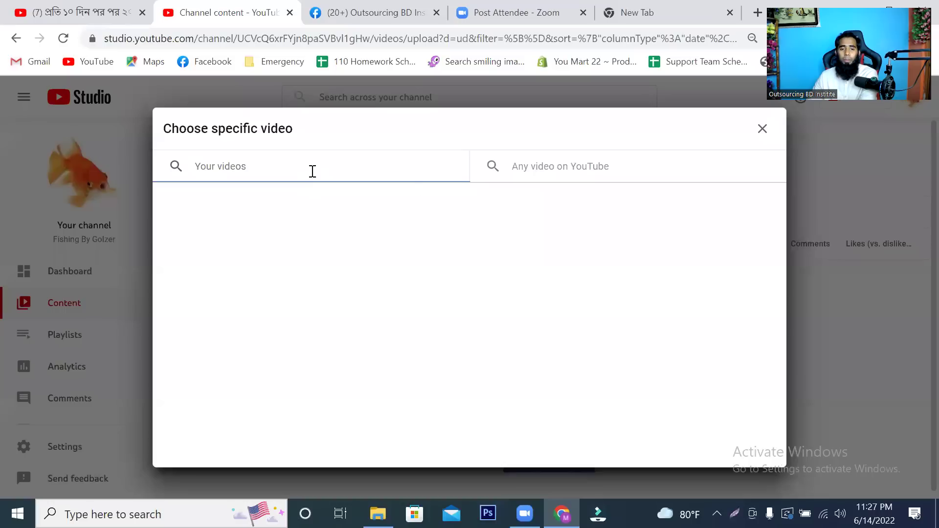
pyautogui.click(564, 167)
pyautogui.write('outsourcing bd')
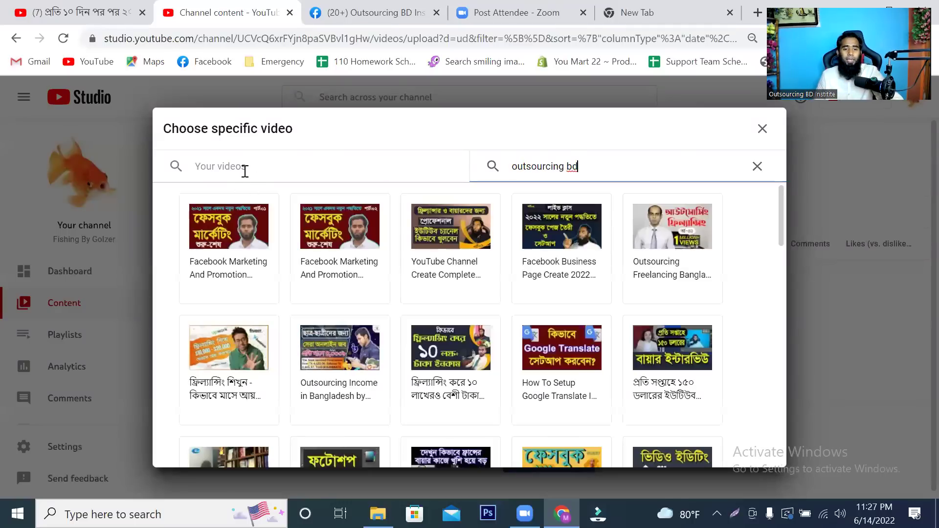
pyautogui.click(247, 239)
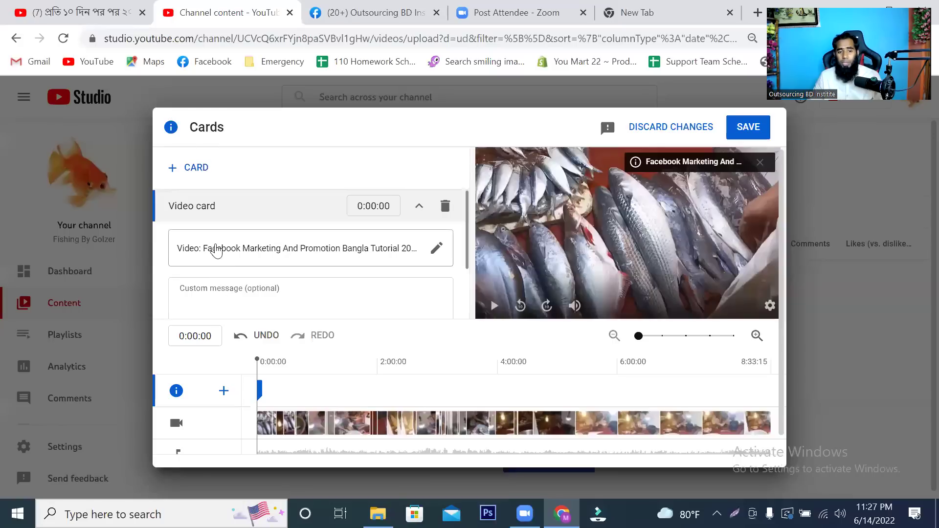
# Examine the video card's optional custom message and teaser text fields and its teaser in the video preview.
pyautogui.click(194, 296)
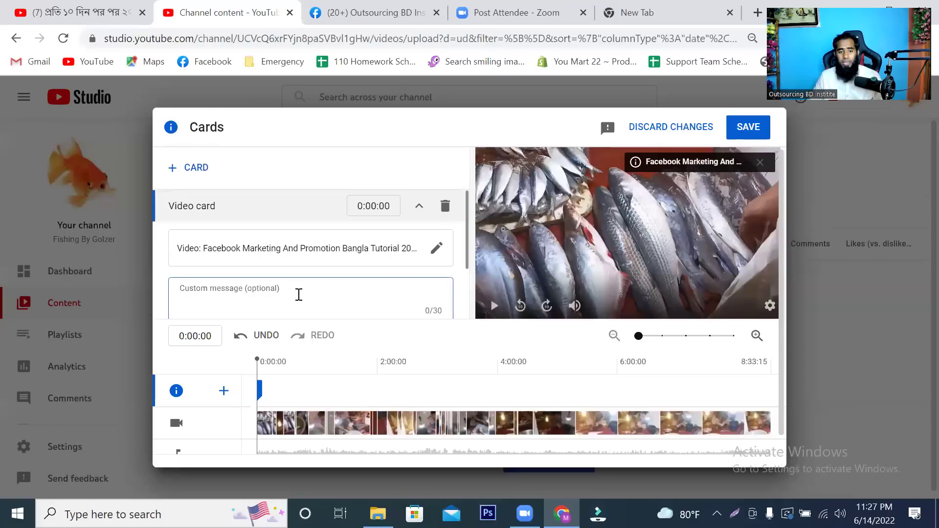
pyautogui.scroll(-2, 318, 288)
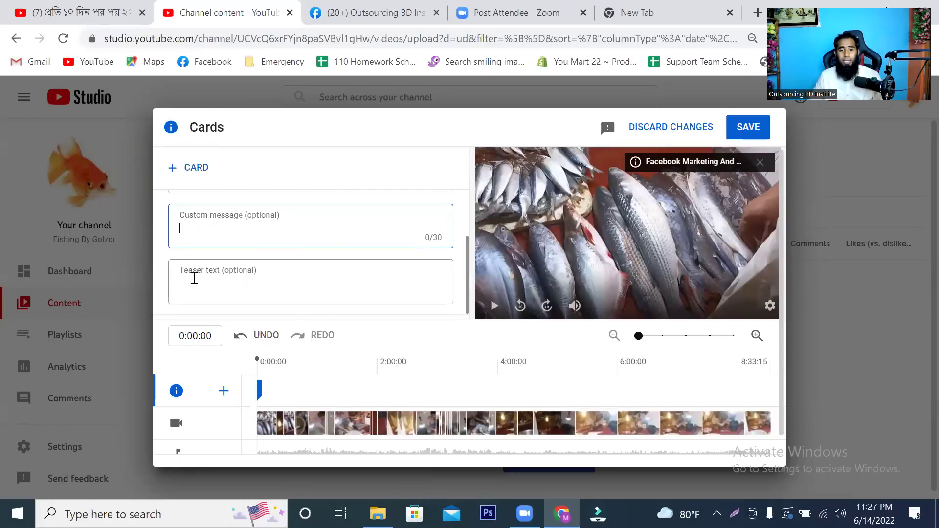
pyautogui.scroll(-1, 343, 278)
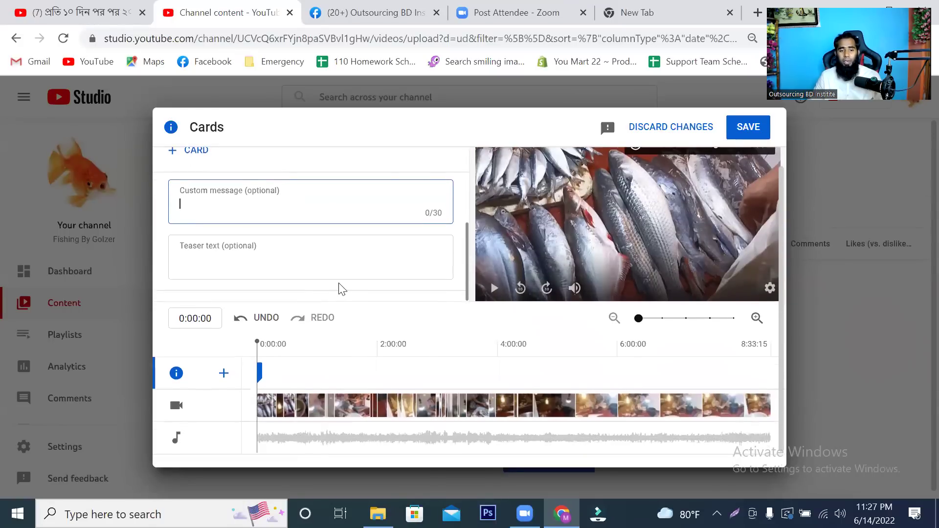
pyautogui.scroll(2, 328, 283)
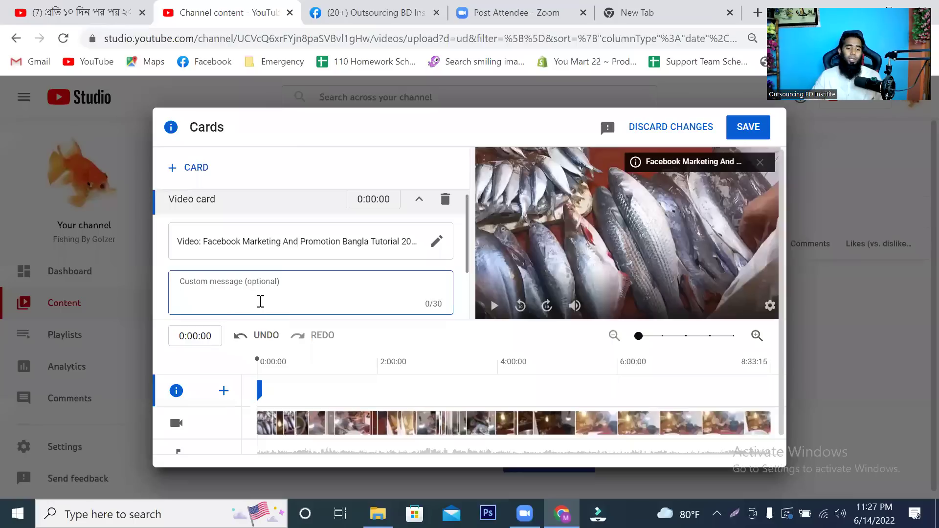
pyautogui.scroll(-2, 299, 282)
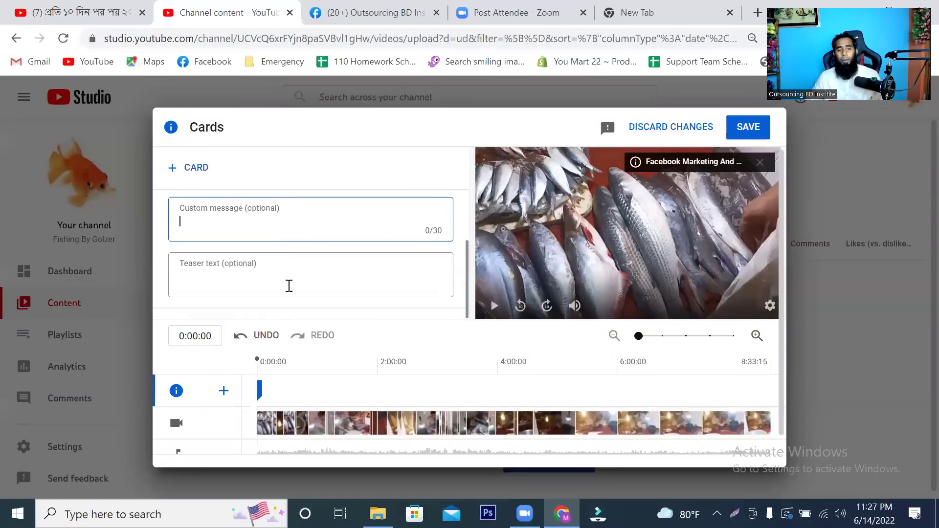
pyautogui.click(273, 277)
pyautogui.click(268, 226)
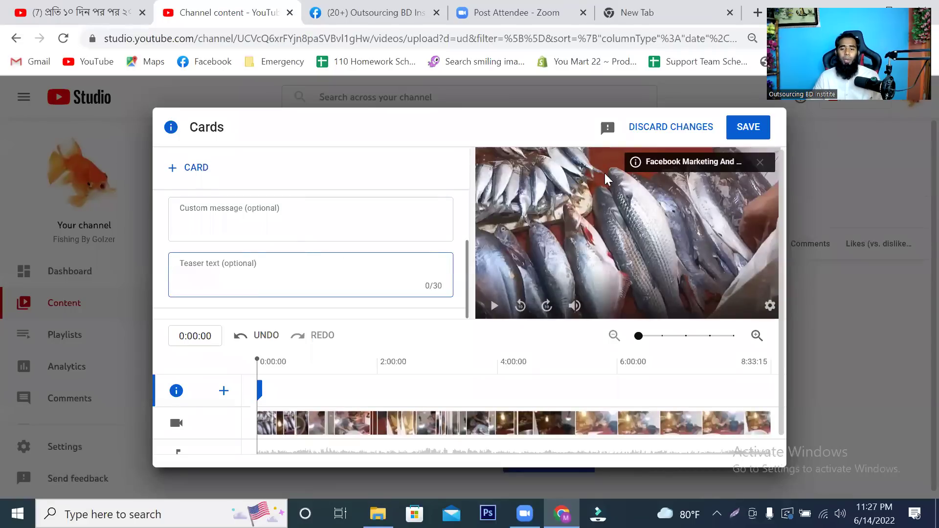
pyautogui.scroll(-1, 388, 270)
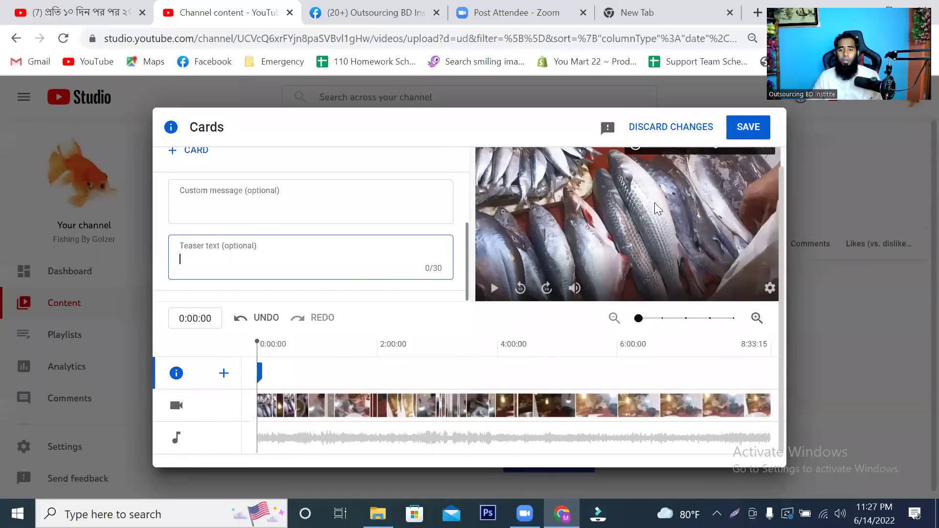
pyautogui.scroll(1, 715, 223)
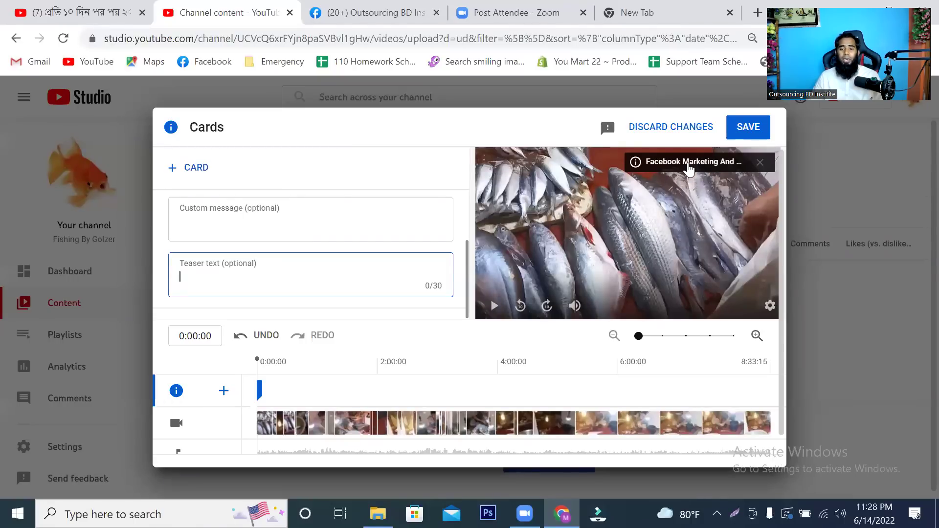
# Play the Outsourcing BD Institute buyer interview video from 4:40, view its info card, and return to the cards editor.
pyautogui.click(97, 13)
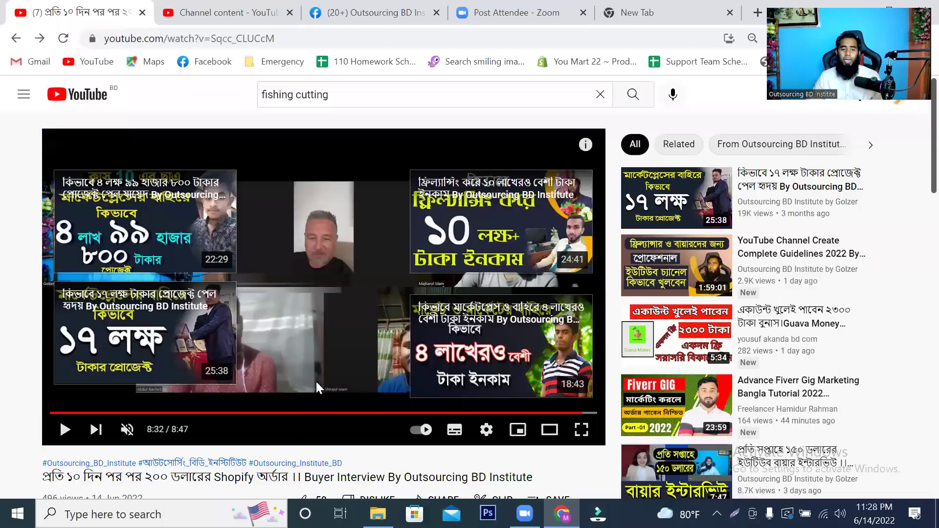
pyautogui.moveTo(586, 144)
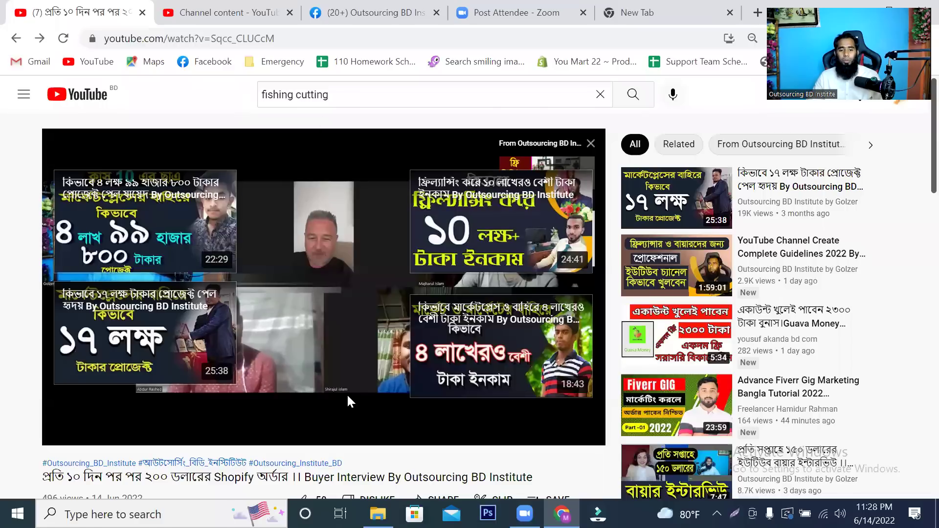
pyautogui.click(342, 413)
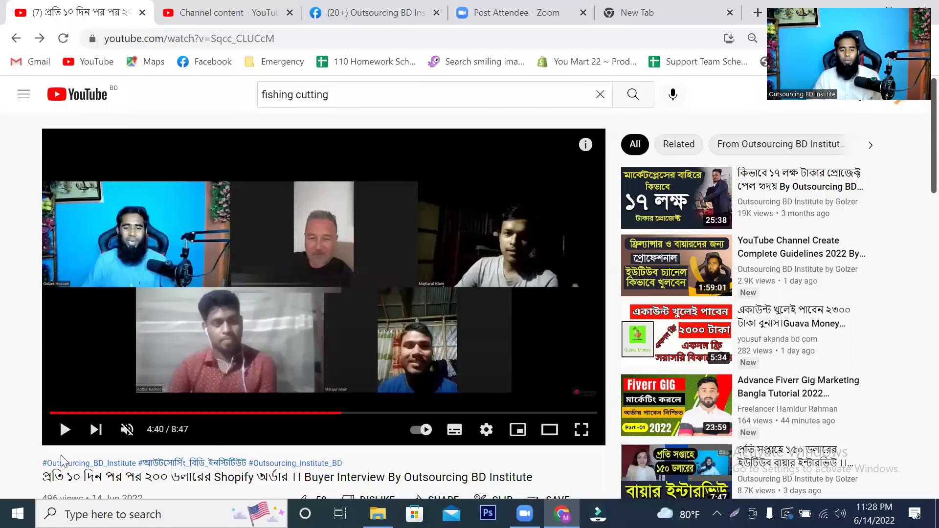
pyautogui.click(65, 429)
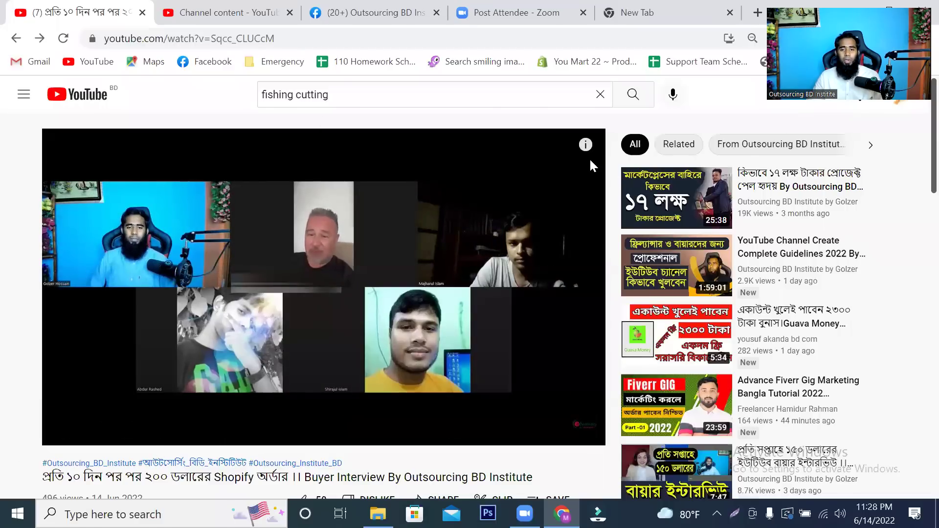
pyautogui.click(577, 144)
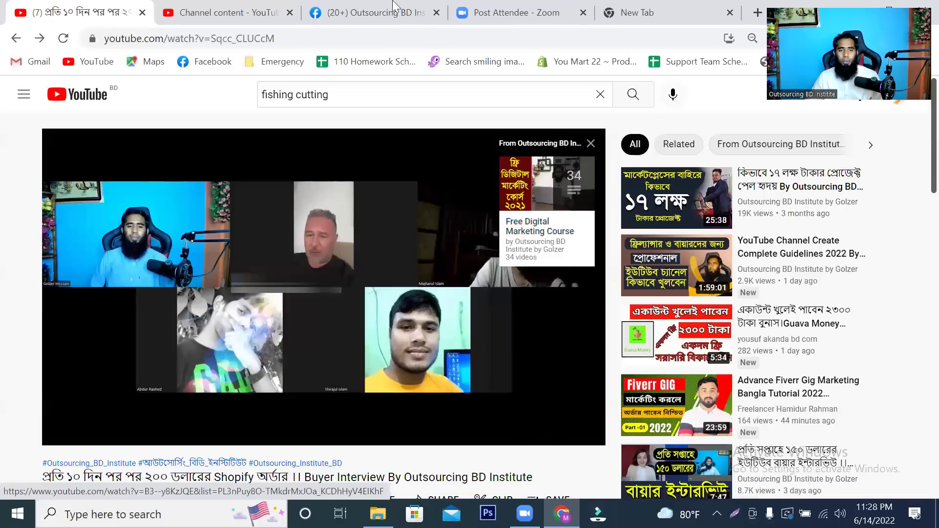
pyautogui.click(234, 13)
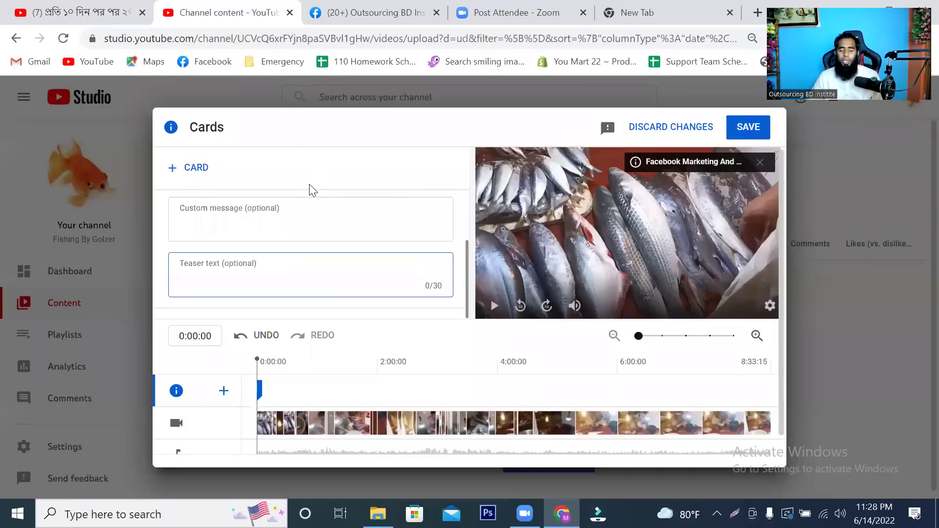
# Try adding a second video card with the same Facebook Marketing video, searching YouTube for "outsourcing bd", and delete the duplicate card.
pyautogui.scroll(-1, 375, 326)
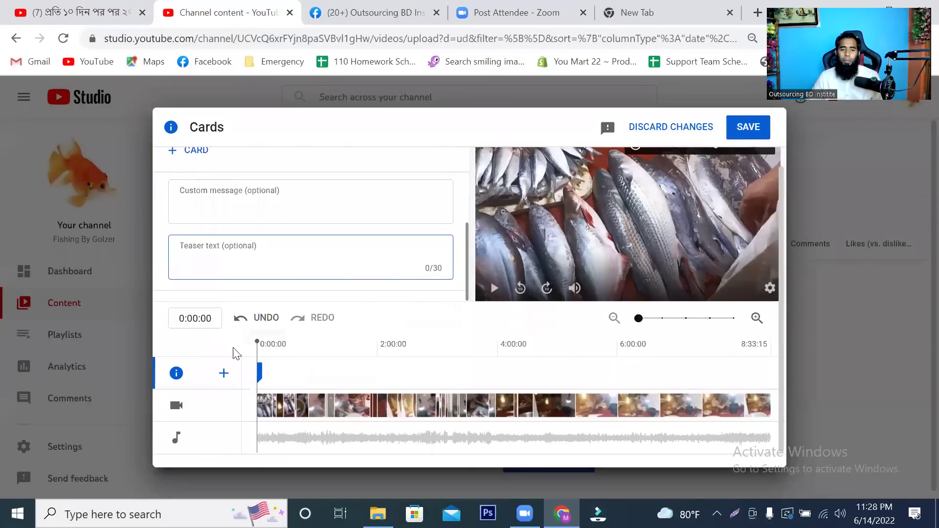
pyautogui.click(223, 374)
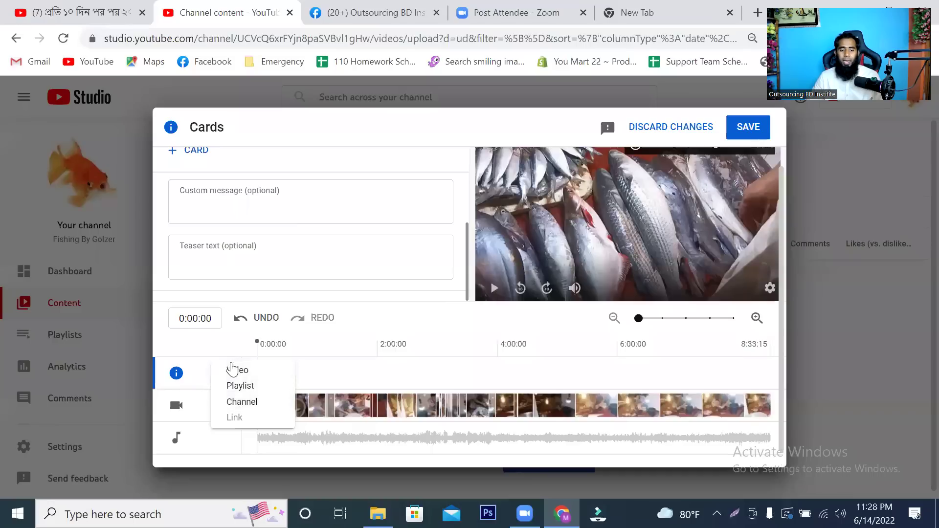
pyautogui.click(237, 371)
pyautogui.click(644, 166)
pyautogui.write('ou')
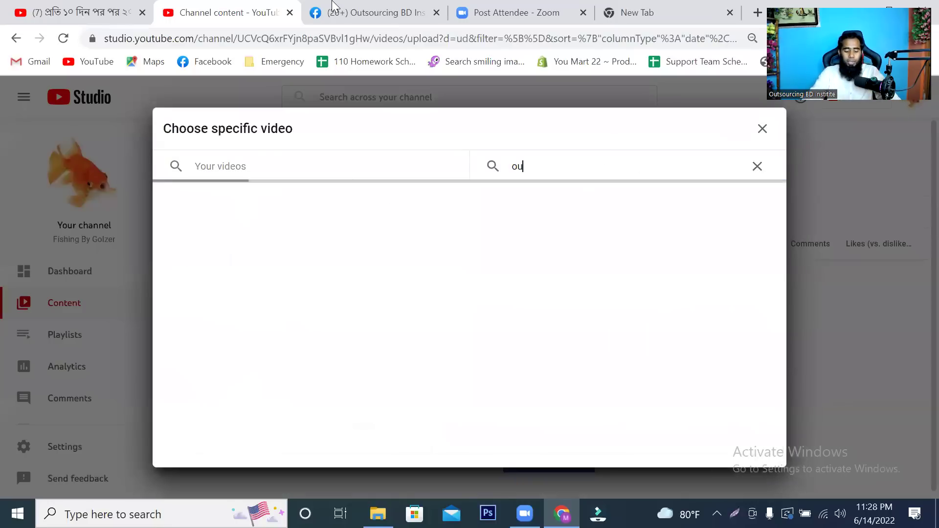
pyautogui.write('tsourcin')
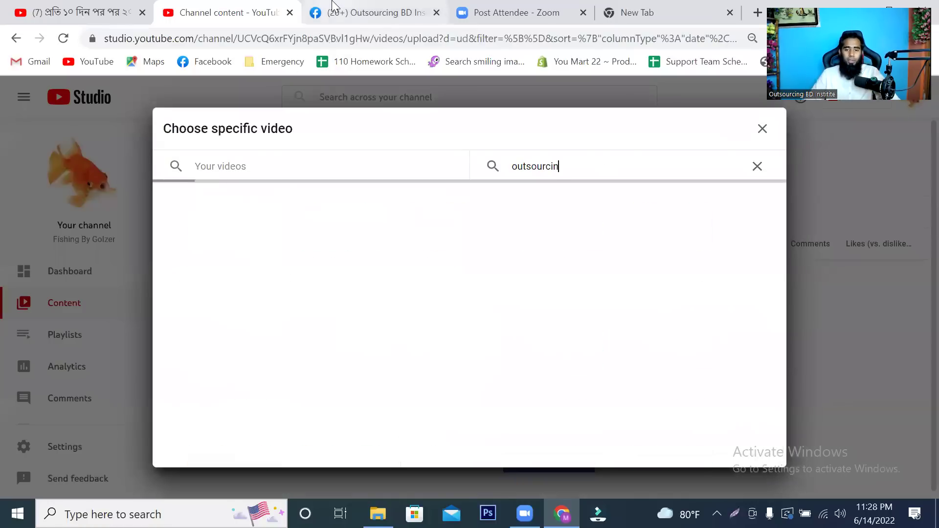
pyautogui.write('g bd')
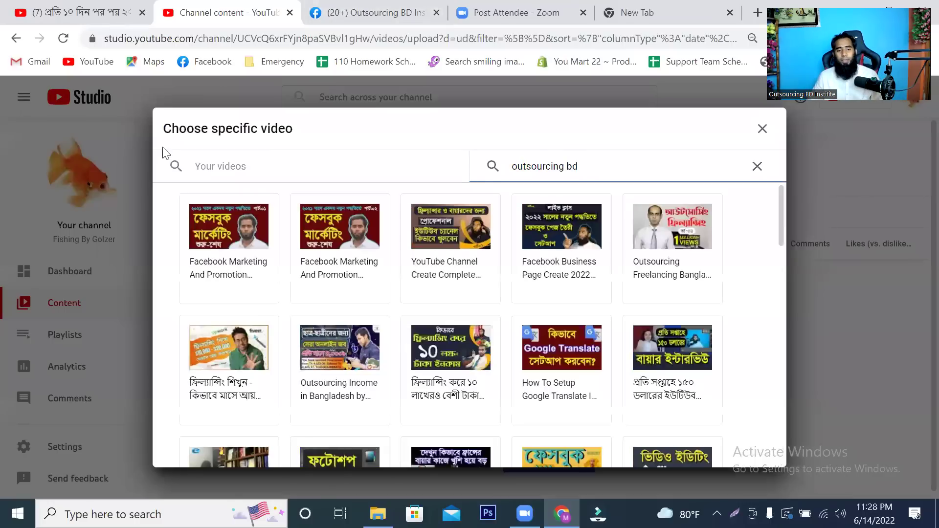
pyautogui.click(196, 237)
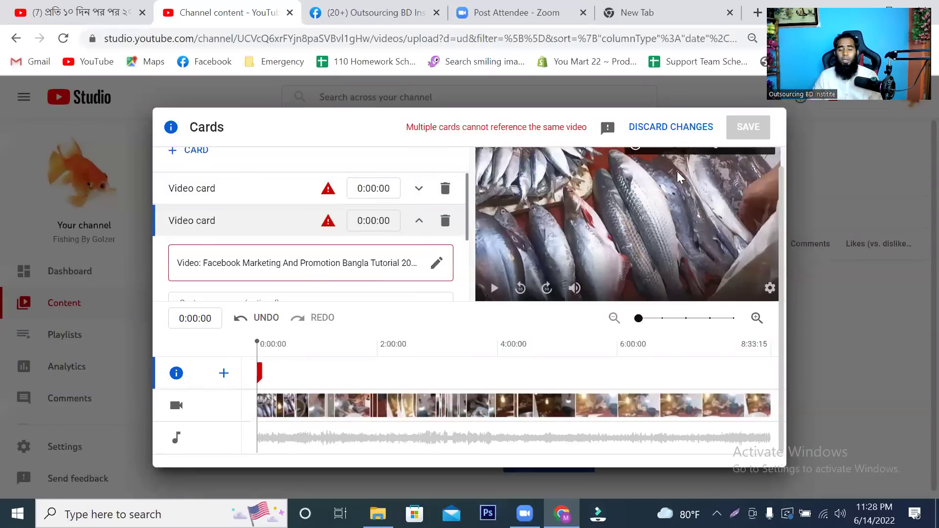
pyautogui.scroll(1, 502, 333)
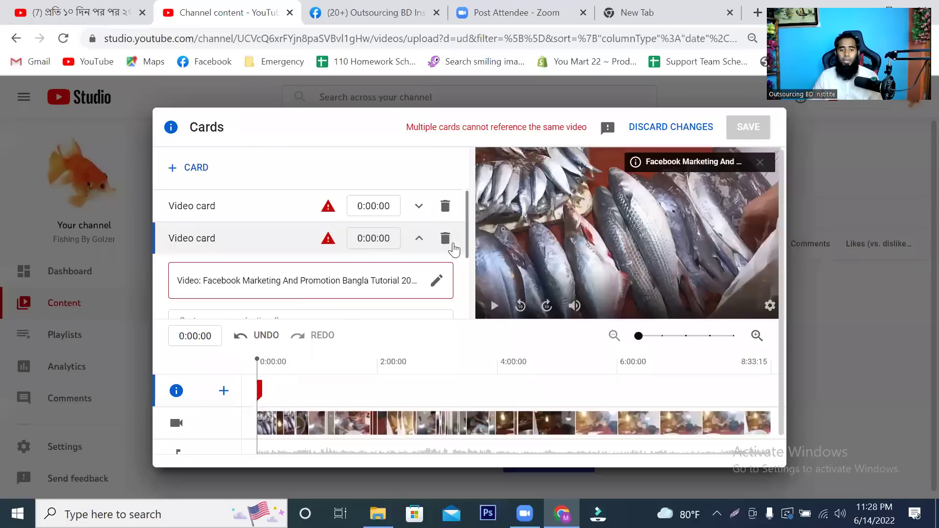
pyautogui.click(445, 238)
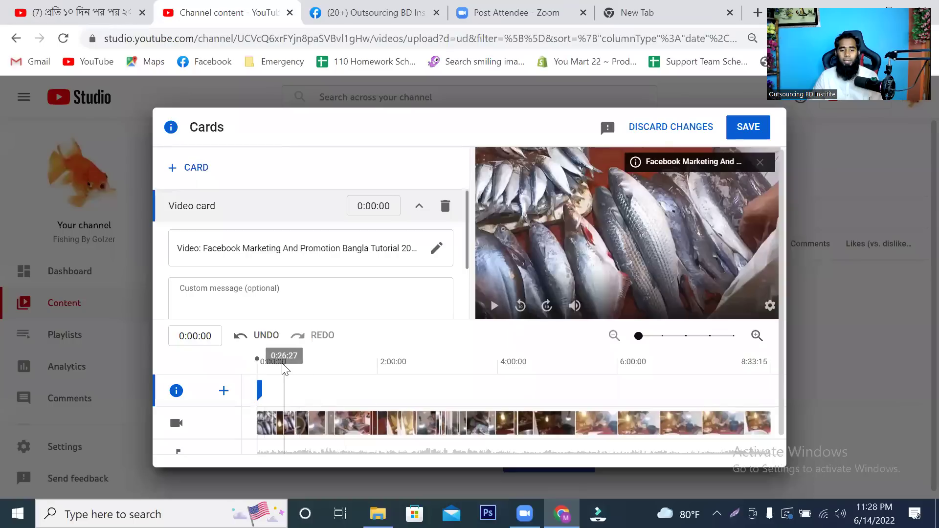
# Scrub the cards timeline in stages from 1:08:06 to 8:15:19 to check the video preview.
pyautogui.click(326, 372)
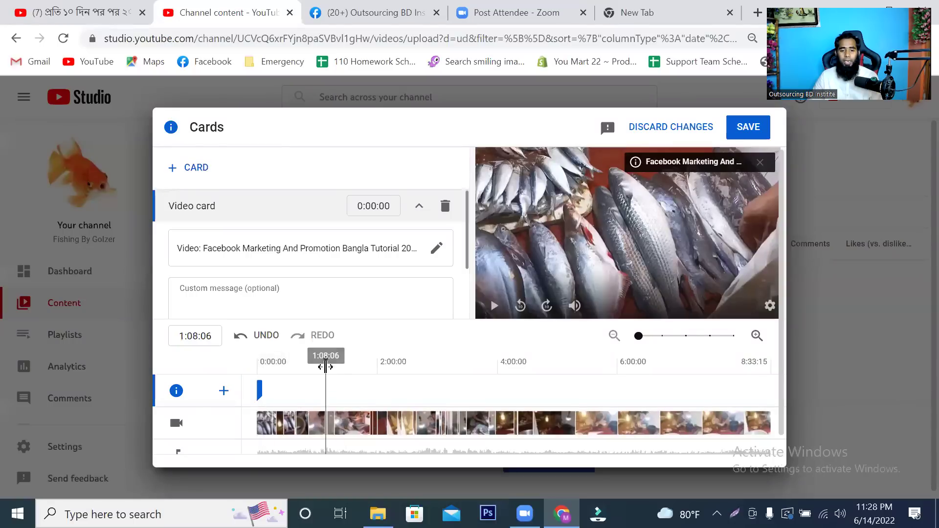
pyautogui.click(388, 375)
pyautogui.click(457, 376)
pyautogui.click(509, 376)
pyautogui.click(572, 376)
pyautogui.click(634, 376)
pyautogui.click(683, 376)
pyautogui.click(753, 372)
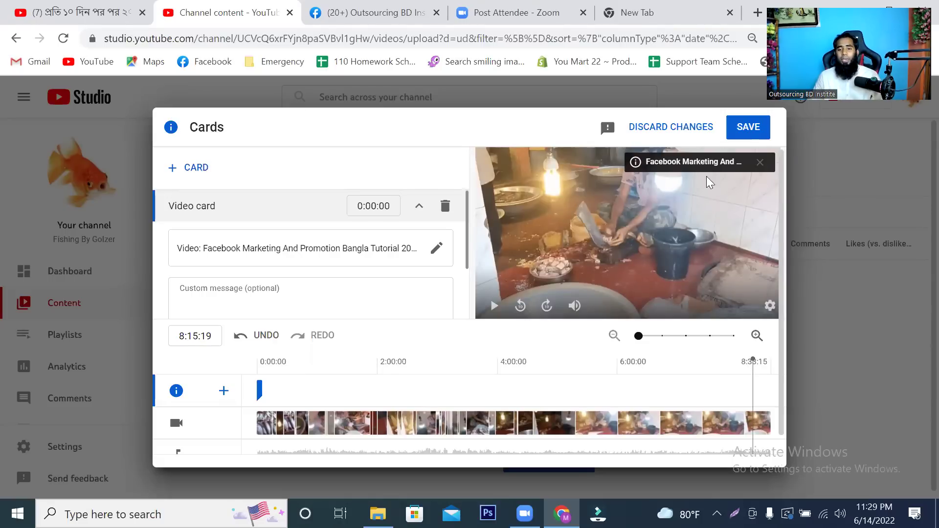
# Review the video card's settings and save the cards for the fish cutting video.
pyautogui.scroll(-1, 706, 331)
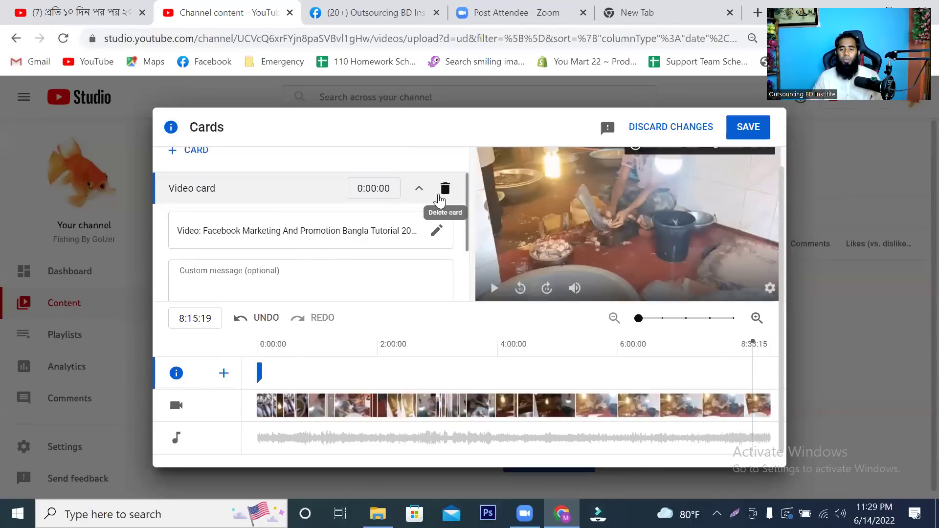
pyautogui.scroll(1, 433, 234)
pyautogui.scroll(-3, 432, 234)
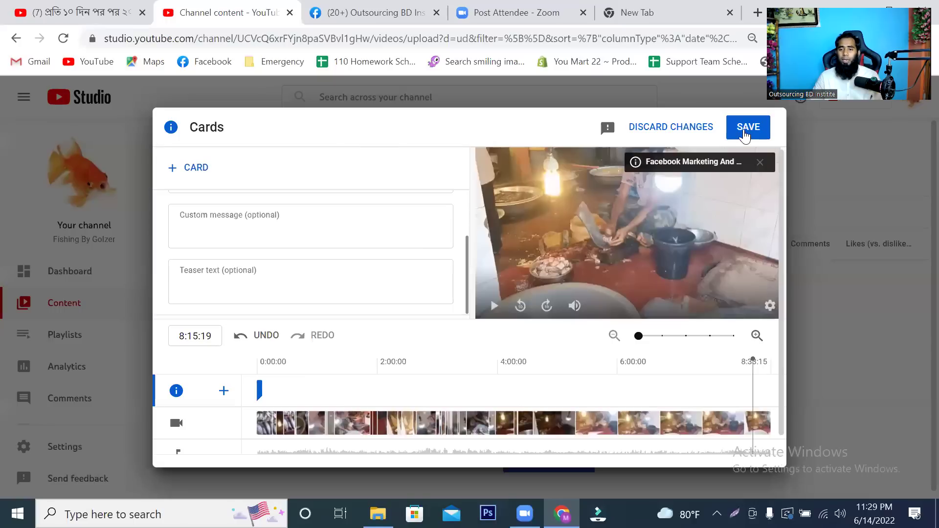
pyautogui.click(745, 126)
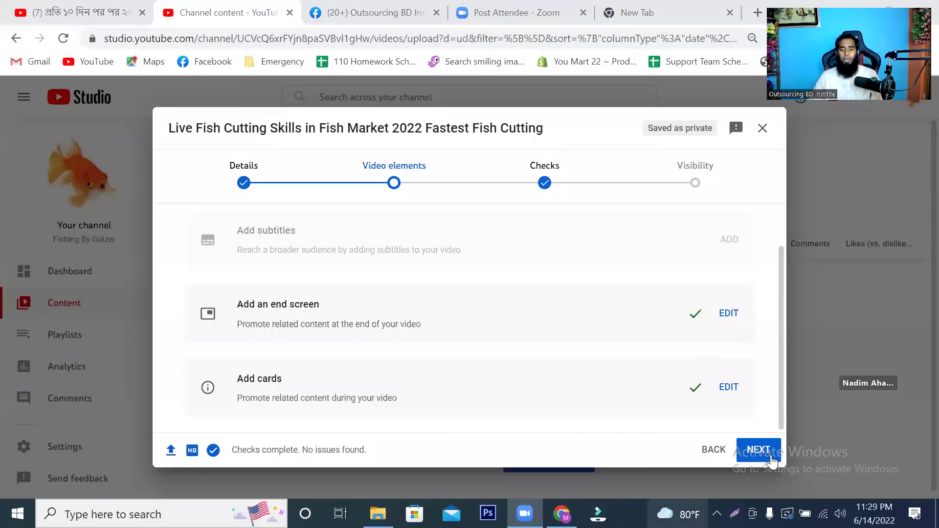
# Review the copyright check for the fish cutting video and continue to the visibility settings.
pyautogui.click(758, 449)
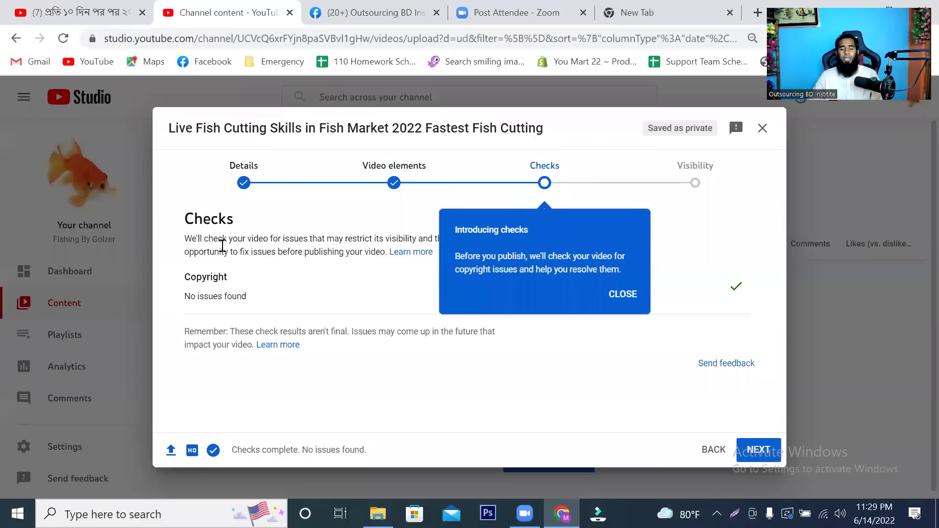
pyautogui.click(622, 294)
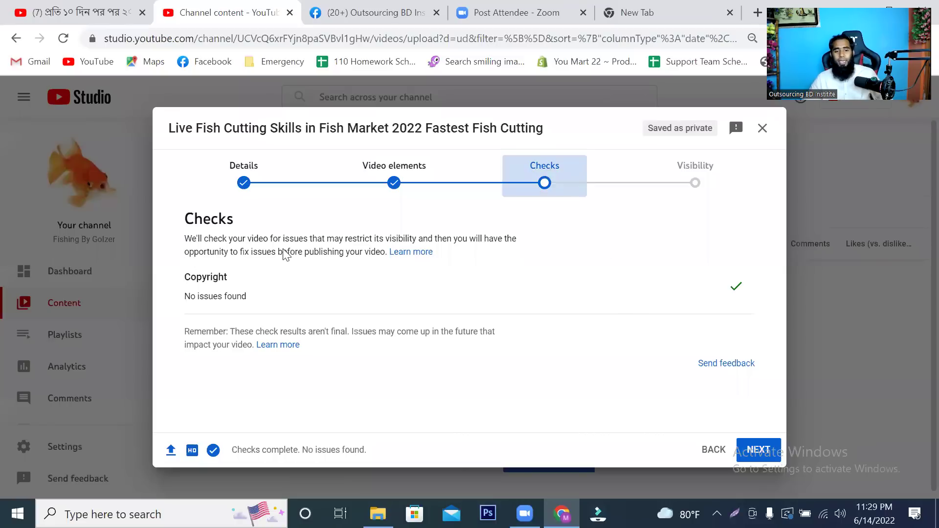
pyautogui.moveTo(234, 215); pyautogui.dragTo(220, 218)
pyautogui.moveTo(180, 275); pyautogui.dragTo(240, 283)
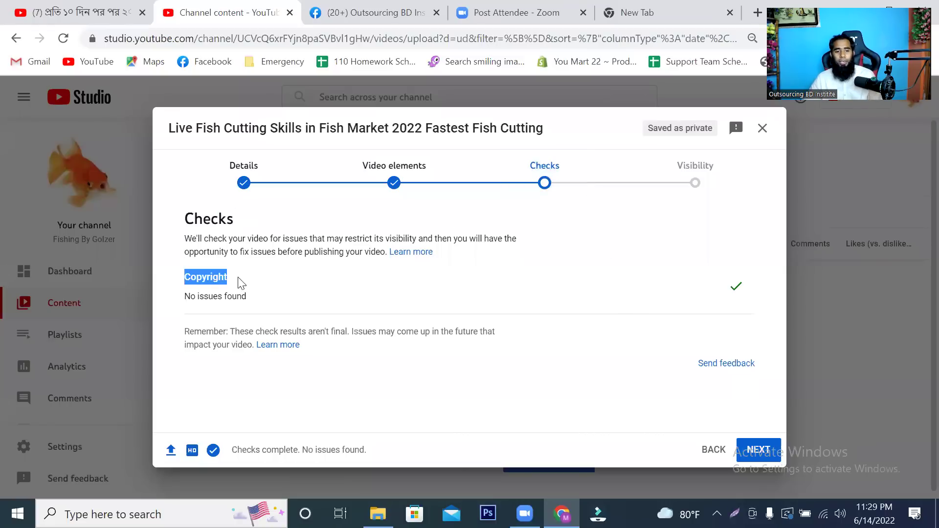
pyautogui.moveTo(181, 301); pyautogui.dragTo(319, 297)
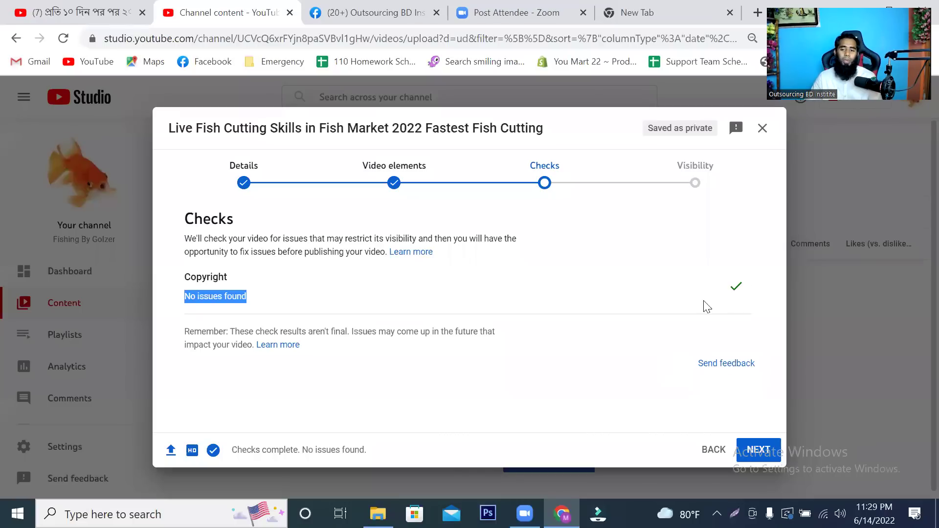
pyautogui.click(759, 447)
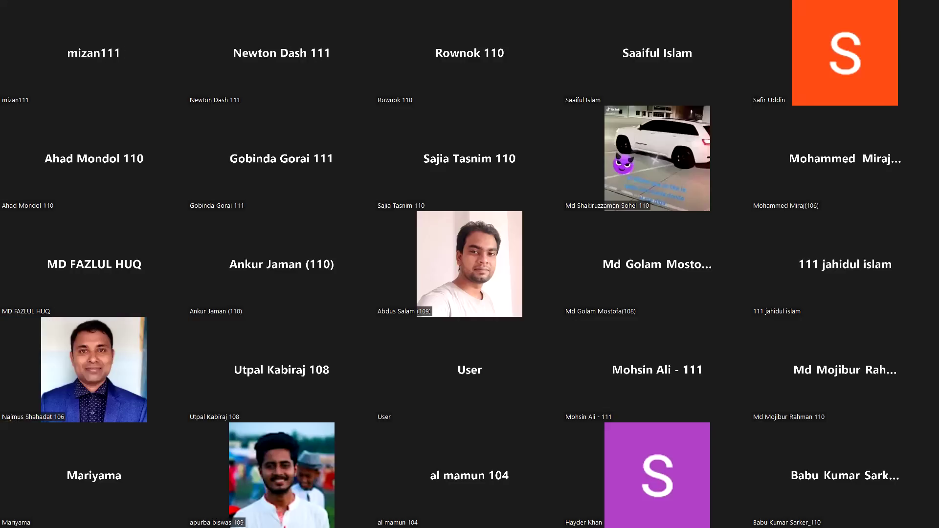
pyautogui.press('pageup')
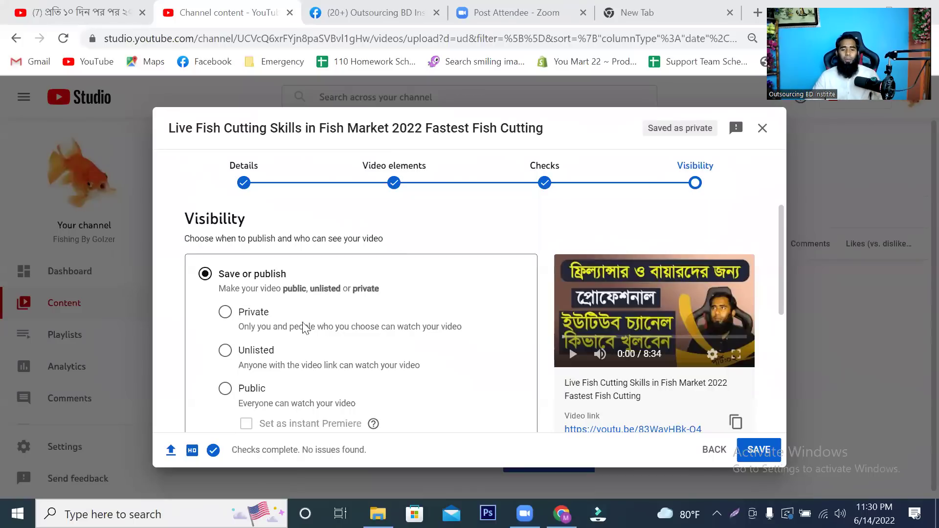
# Set the video's visibility to Unlisted and look over the remaining visibility options.
pyautogui.click(225, 350)
pyautogui.scroll(-5, 499, 283)
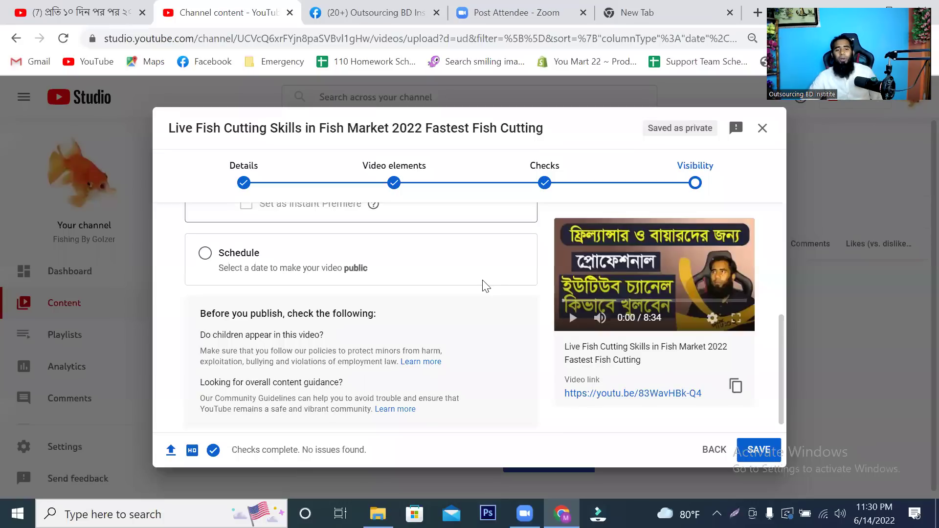
pyautogui.scroll(3, 281, 315)
pyautogui.scroll(-1, 274, 322)
pyautogui.scroll(-2, 275, 323)
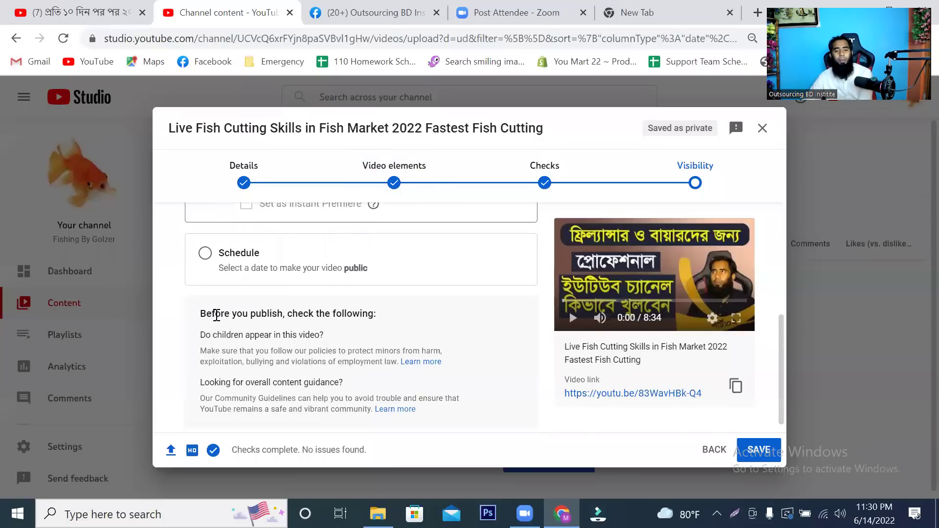
# Switch the video's visibility to Schedule and inspect its calendar, time and Premiere options.
pyautogui.click(205, 254)
pyautogui.scroll(5, 299, 279)
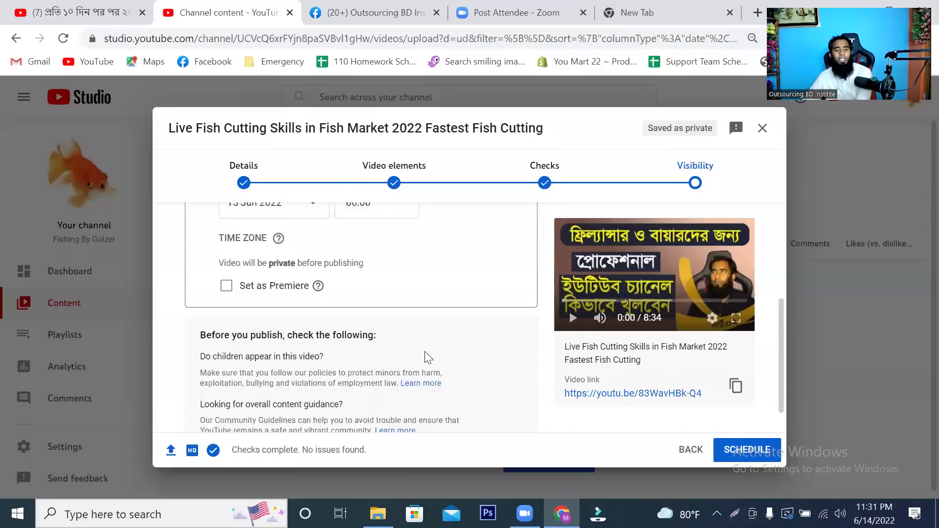
pyautogui.scroll(-2, 292, 345)
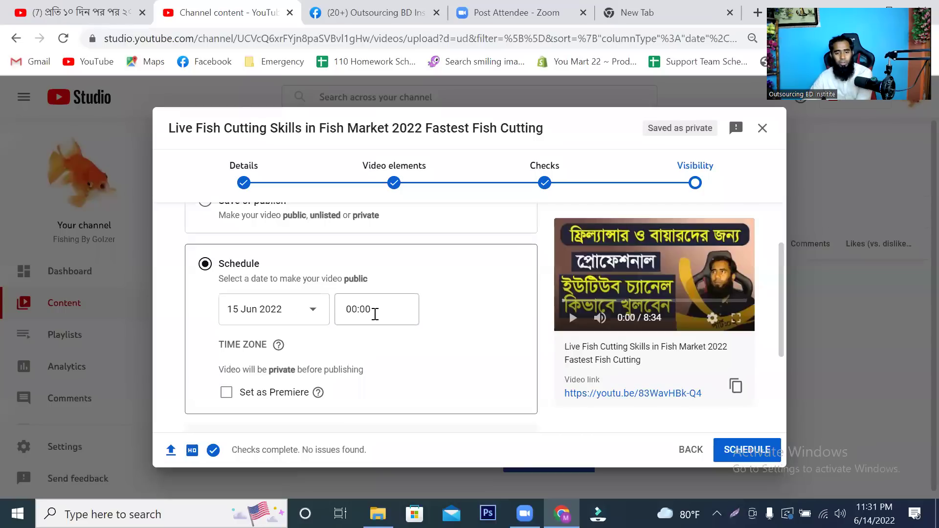
pyautogui.click(313, 310)
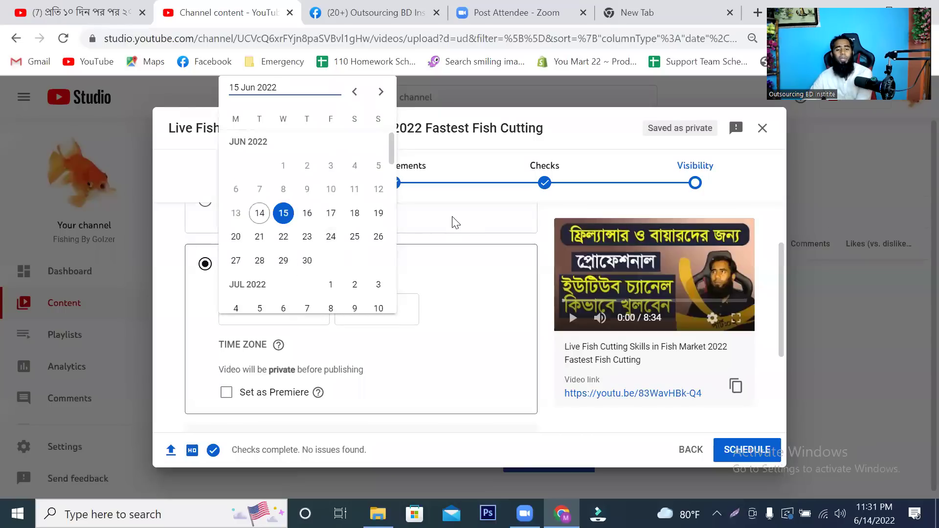
pyautogui.click(551, 221)
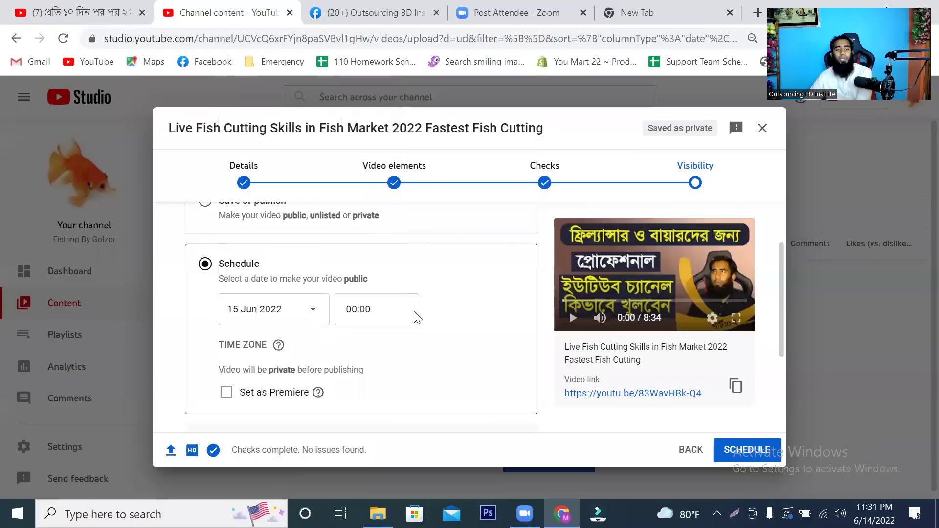
pyautogui.scroll(-2, 374, 332)
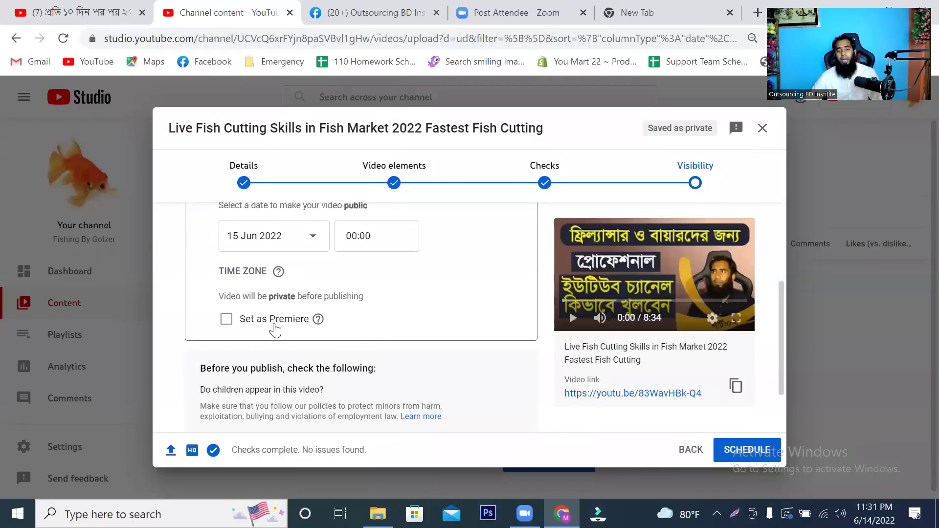
pyautogui.scroll(-2, 321, 333)
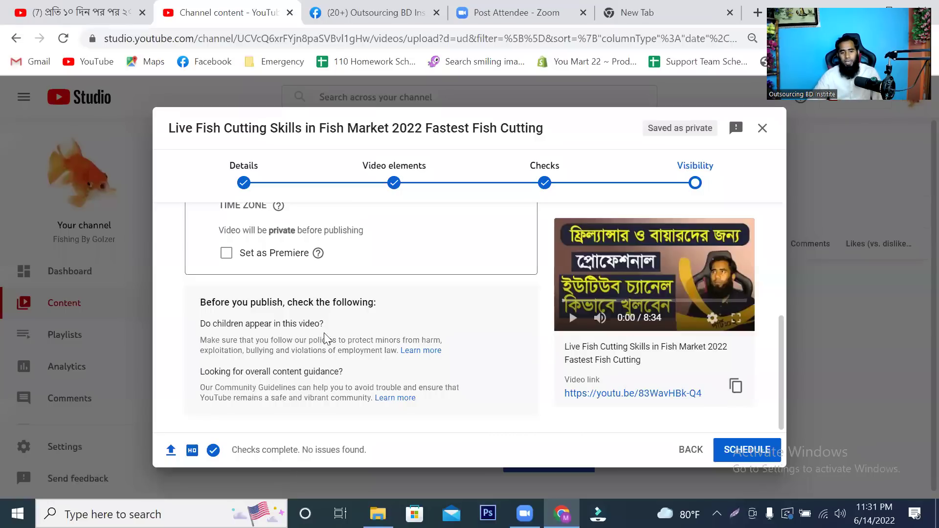
# Review the pre-publish checklist about children in the video and overall content guidance.
pyautogui.moveTo(211, 302); pyautogui.dragTo(460, 394)
pyautogui.scroll(4, 432, 320)
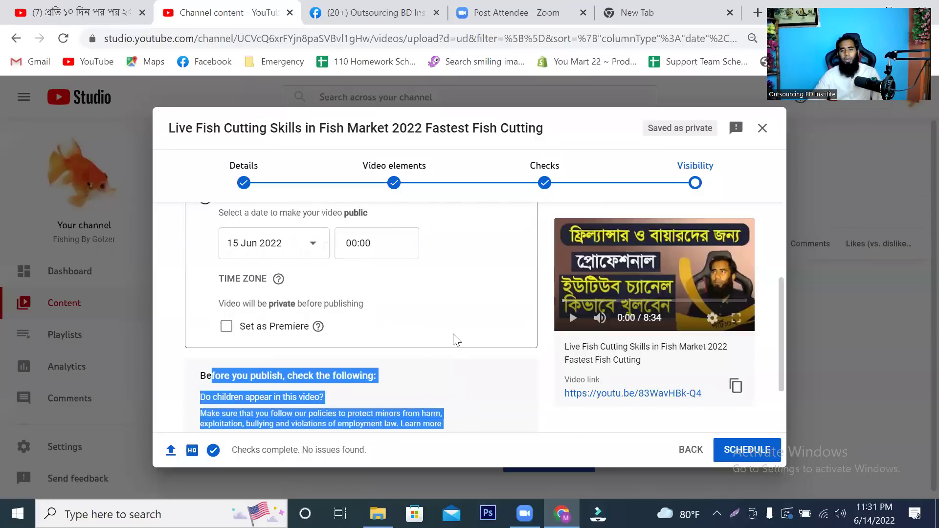
pyautogui.scroll(-3, 462, 346)
pyautogui.scroll(-1, 468, 338)
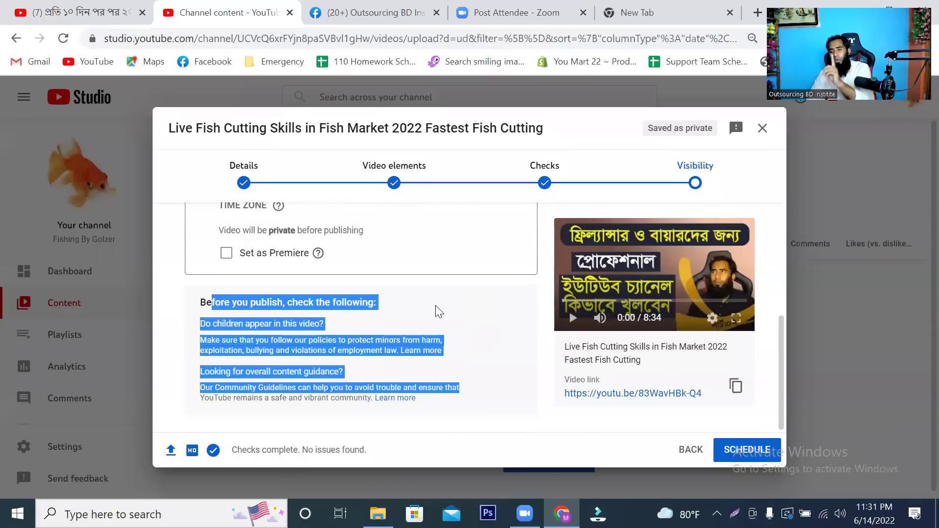
# Capture a screenshot area of the upload dialog and outline the video title under the preview with a red rectangle.
pyautogui.press('Print')
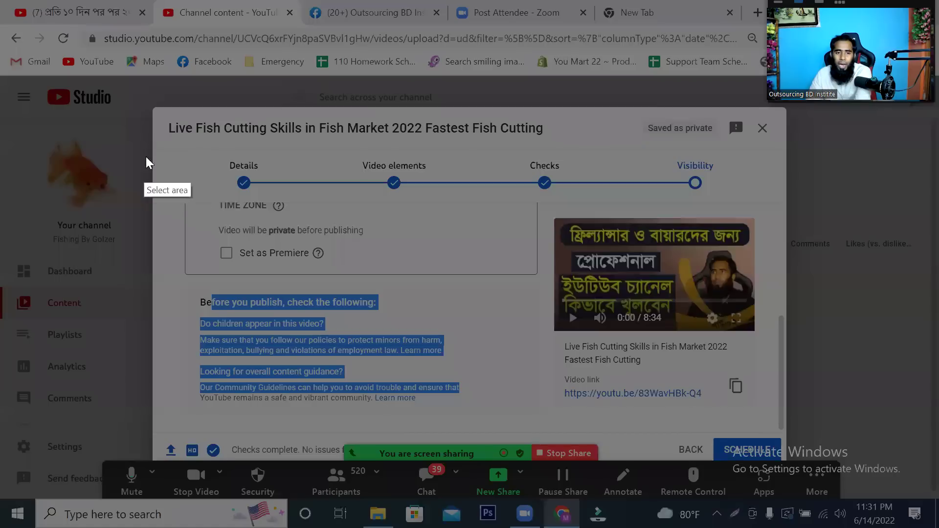
pyautogui.moveTo(160, 109); pyautogui.dragTo(857, 440)
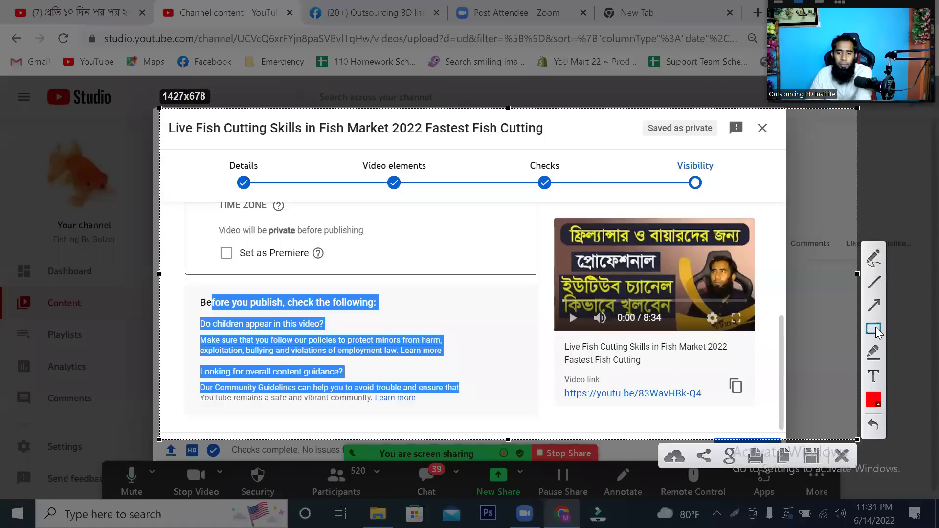
pyautogui.moveTo(549, 337)
pyautogui.mouseDown()
pyautogui.moveTo(690, 378)
pyautogui.moveTo(749, 377)
pyautogui.mouseUp()
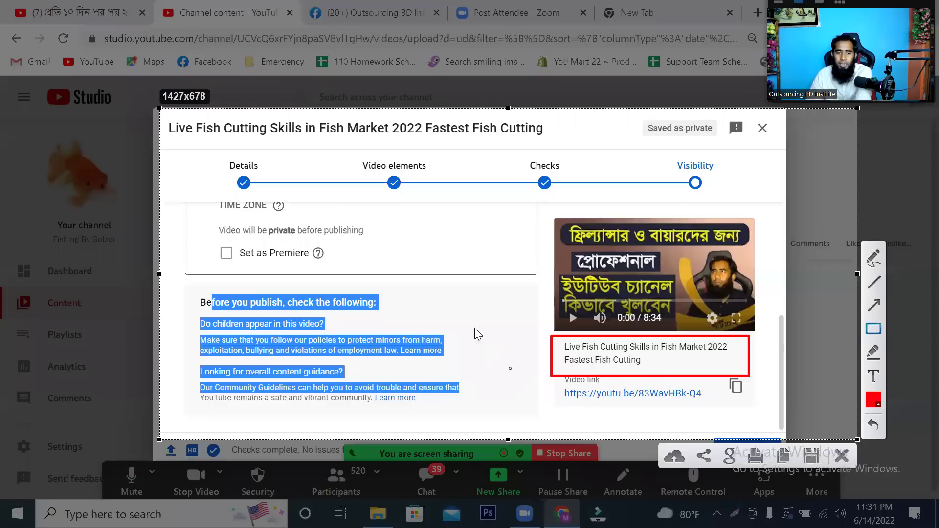
pyautogui.rightClick(468, 265)
pyautogui.click(502, 365)
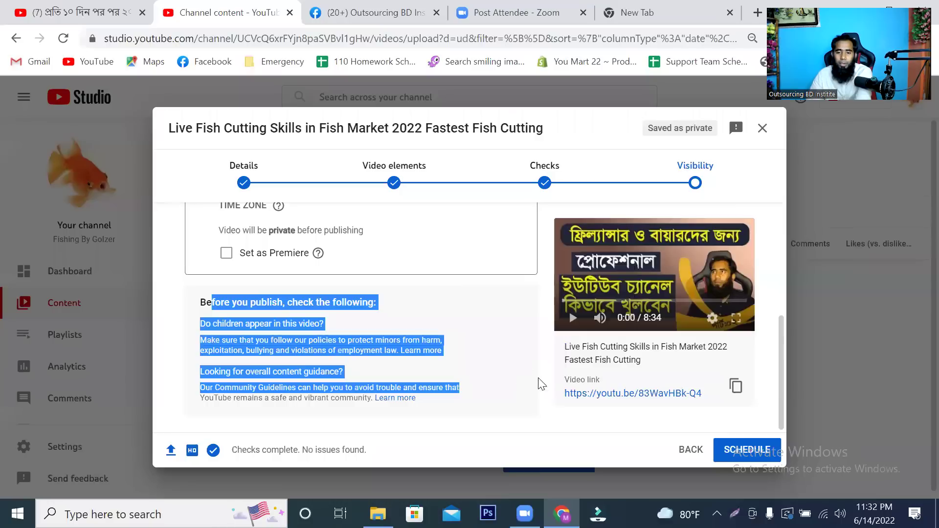
# Copy the title "Live Fish Cutting Skills in Fish Market 2022 Fastest Fish Cutting" from below the video preview.
pyautogui.moveTo(644, 362); pyautogui.dragTo(566, 347)
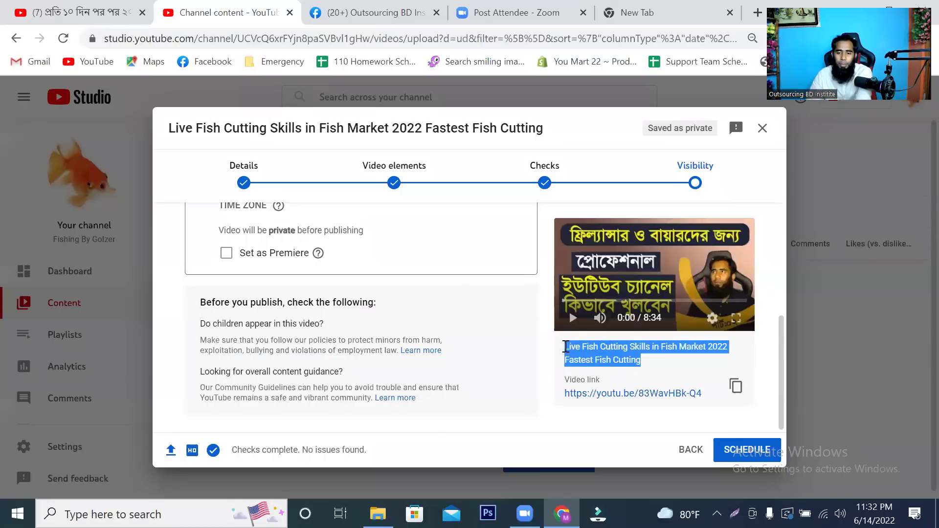
pyautogui.rightClick(586, 350)
pyautogui.click(606, 358)
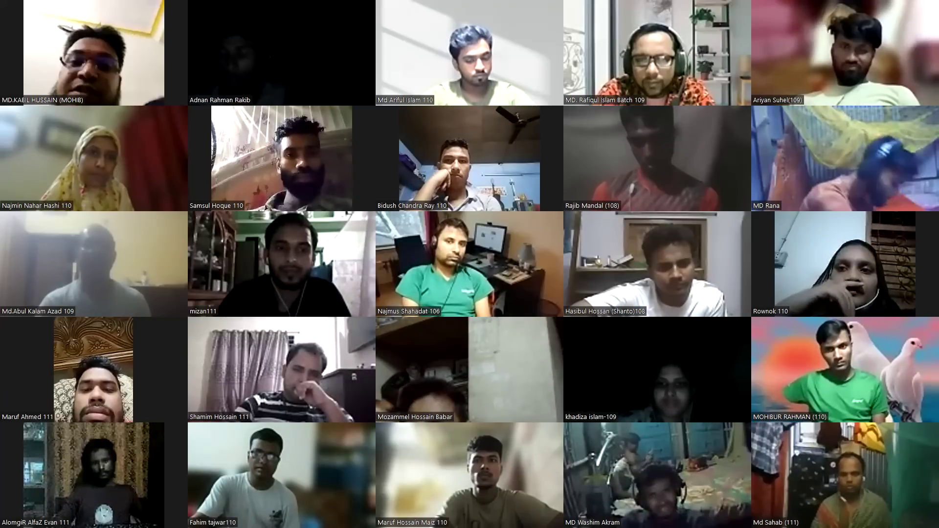
pyautogui.press('pagedown')
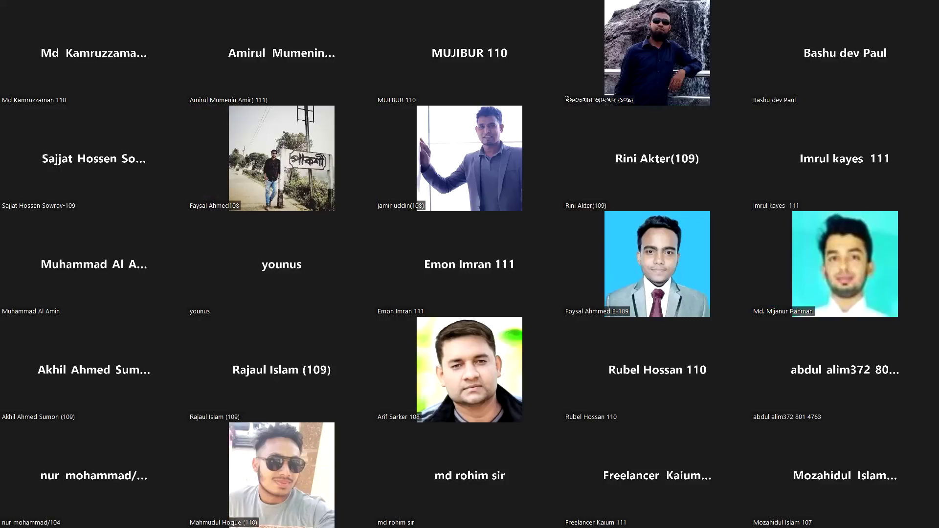
pyautogui.hotkey('alt', 'Tab')
pyautogui.scroll(1, 455, 380)
pyautogui.scroll(-1, 451, 380)
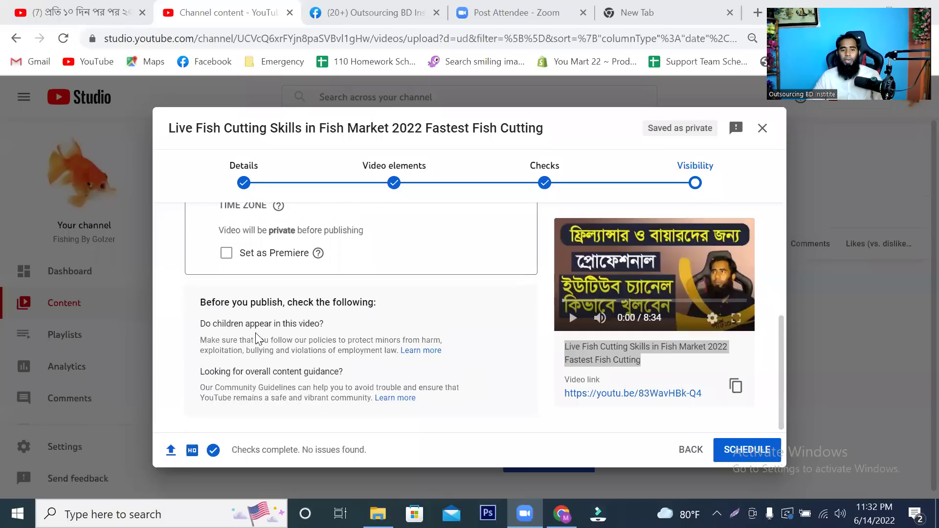
pyautogui.scroll(1, 294, 338)
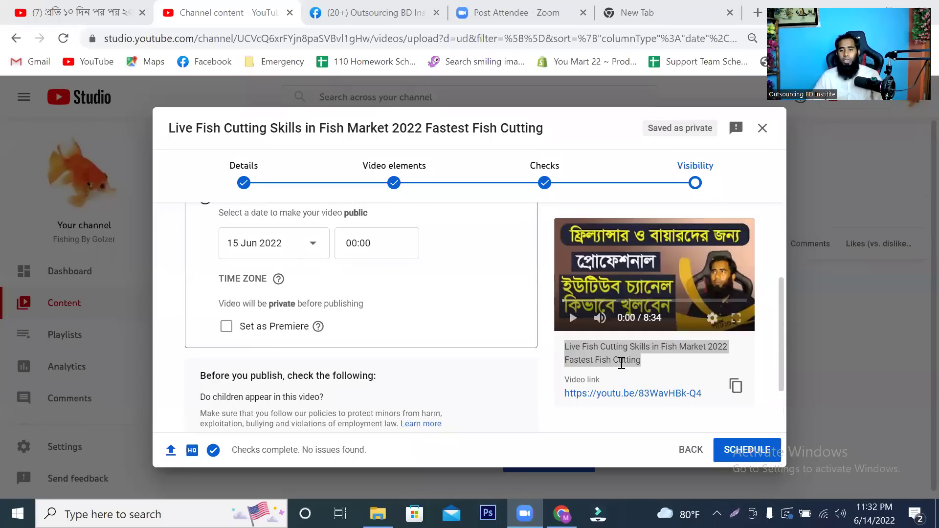
pyautogui.scroll(-1, 735, 416)
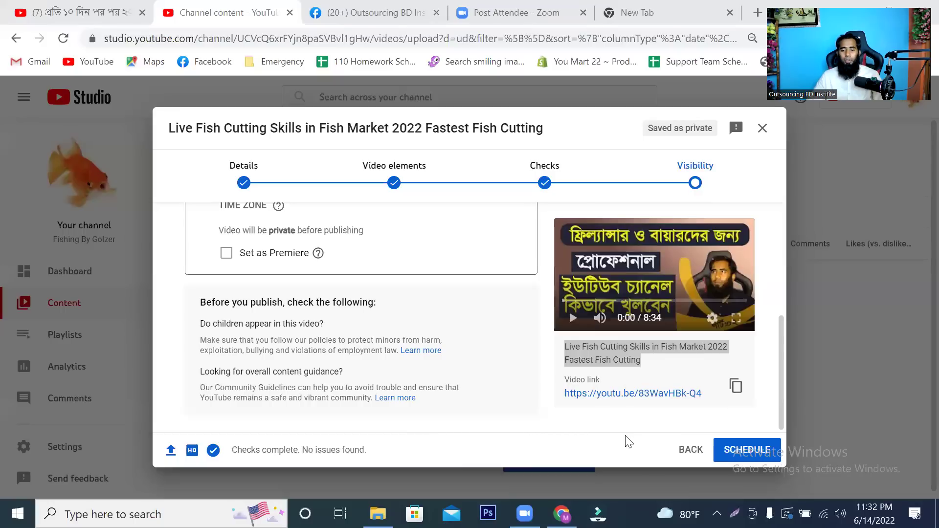
# Replace the schedule with the Save or publish option, set visibility to Unlisted, and save the fish cutting video.
pyautogui.scroll(2, 256, 342)
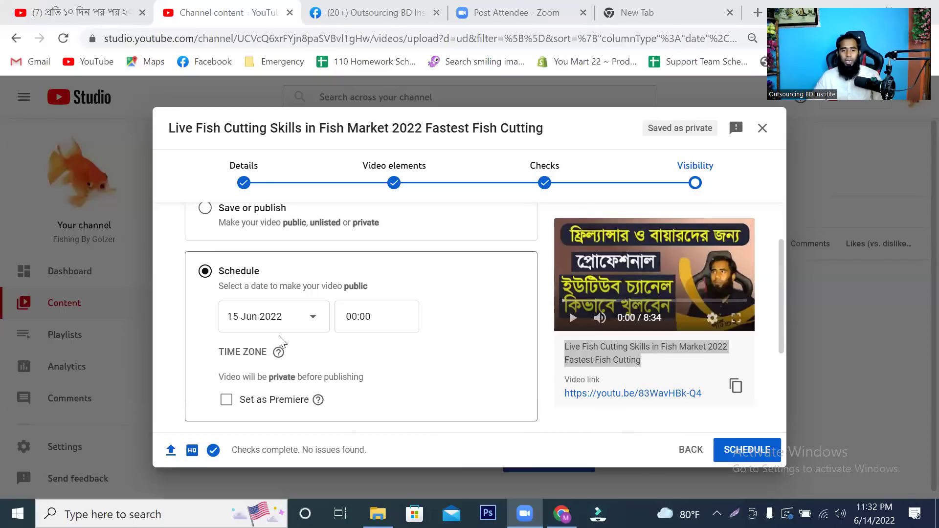
pyautogui.click(220, 284)
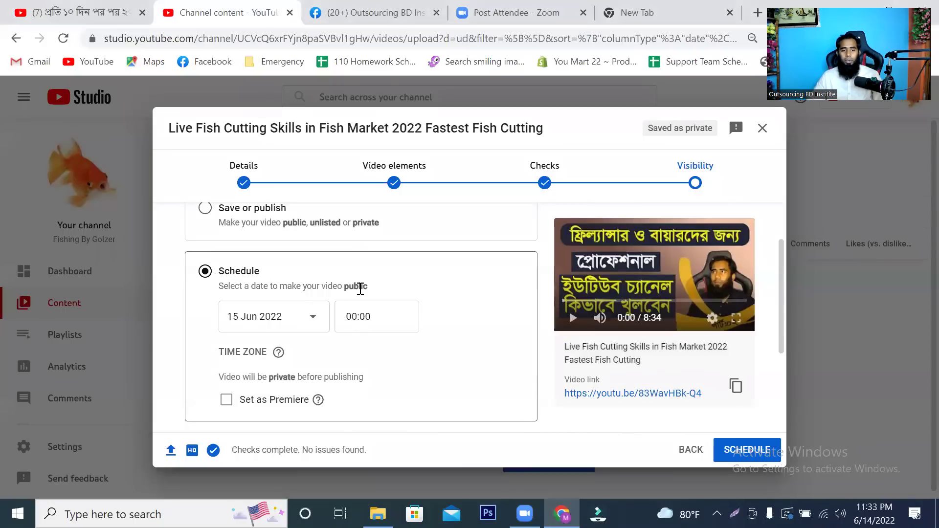
pyautogui.scroll(1, 417, 319)
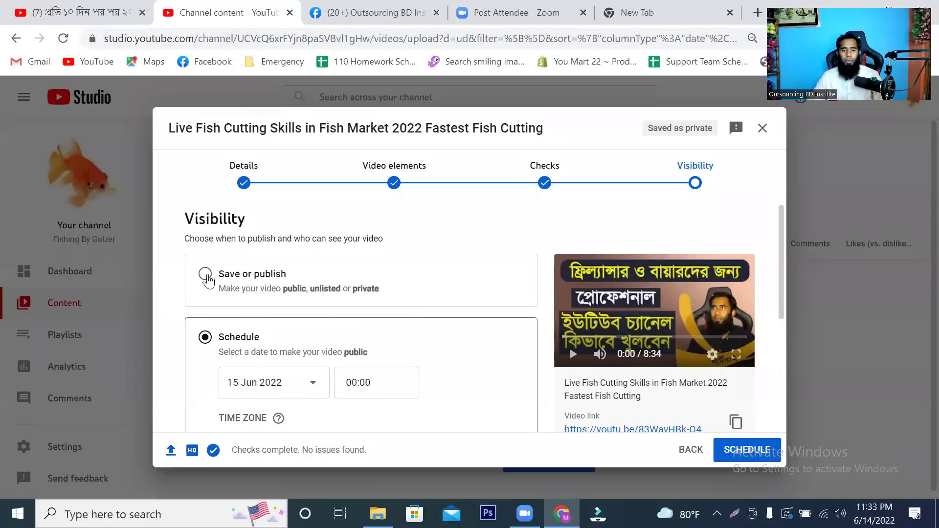
pyautogui.click(206, 275)
pyautogui.click(228, 355)
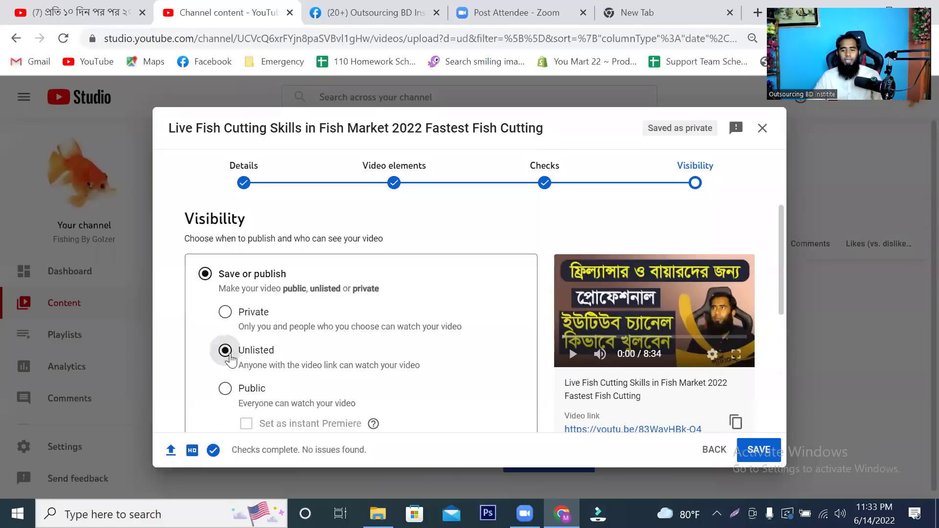
pyautogui.click(761, 448)
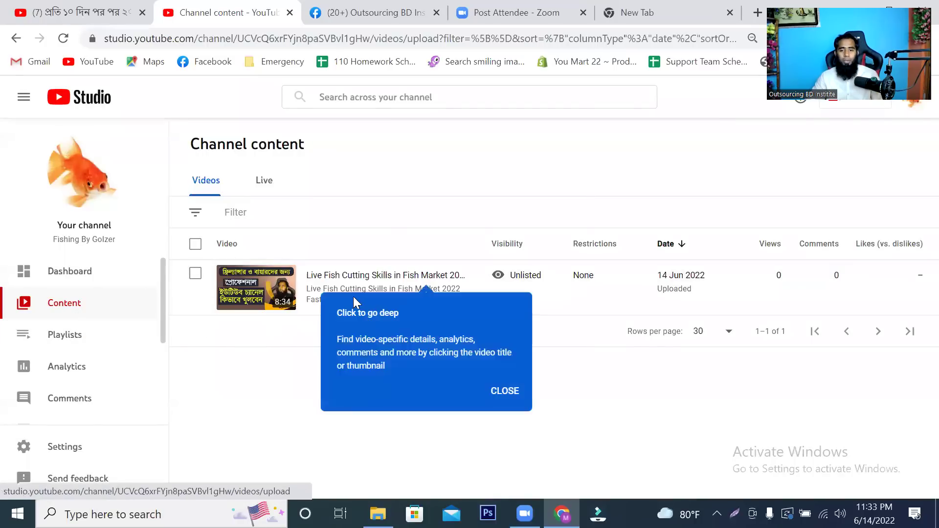
# Reload the channel content page and open the channel dashboard to check the current subscribers figure.
pyautogui.click(504, 392)
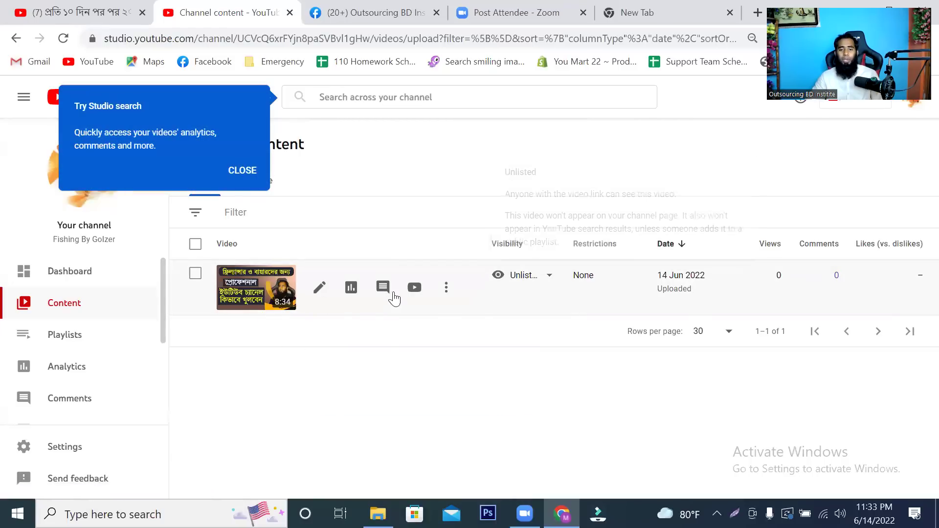
pyautogui.click(64, 38)
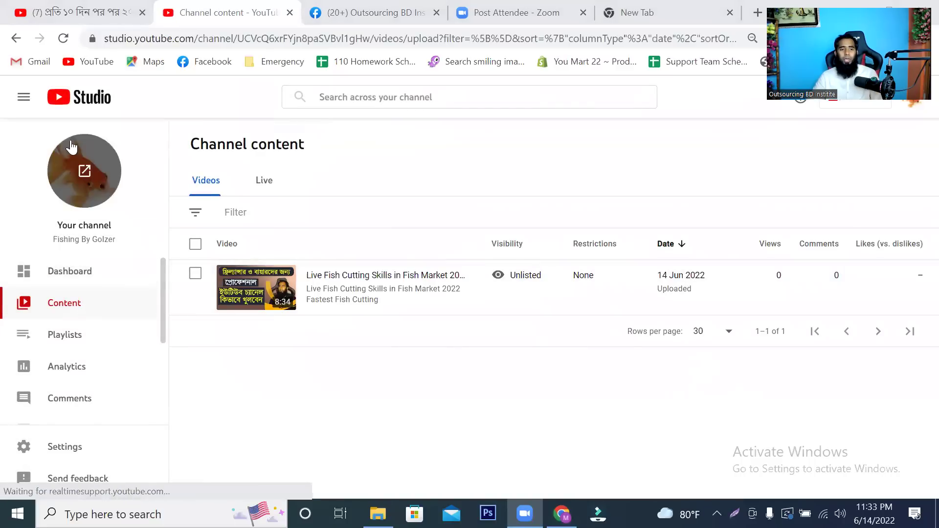
pyautogui.click(103, 97)
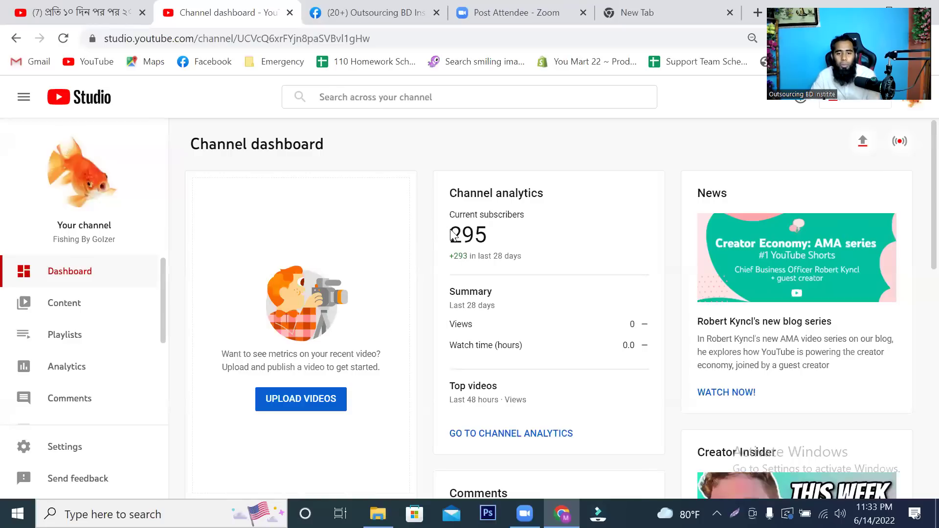
pyautogui.moveTo(446, 235); pyautogui.dragTo(520, 241)
pyautogui.moveTo(457, 215); pyautogui.dragTo(468, 210)
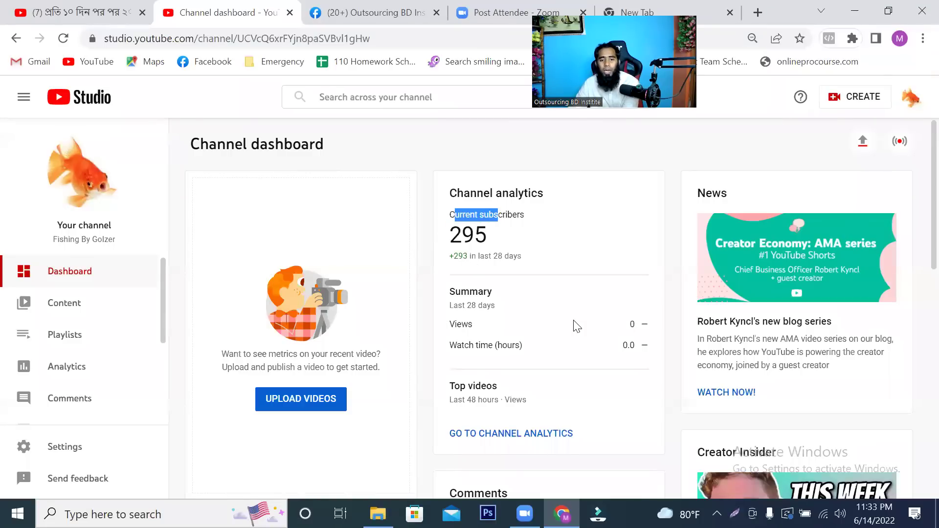
# Examine the create options and the dashboard's upload dialog, closing the dialog without selecting any video file.
pyautogui.click(857, 102)
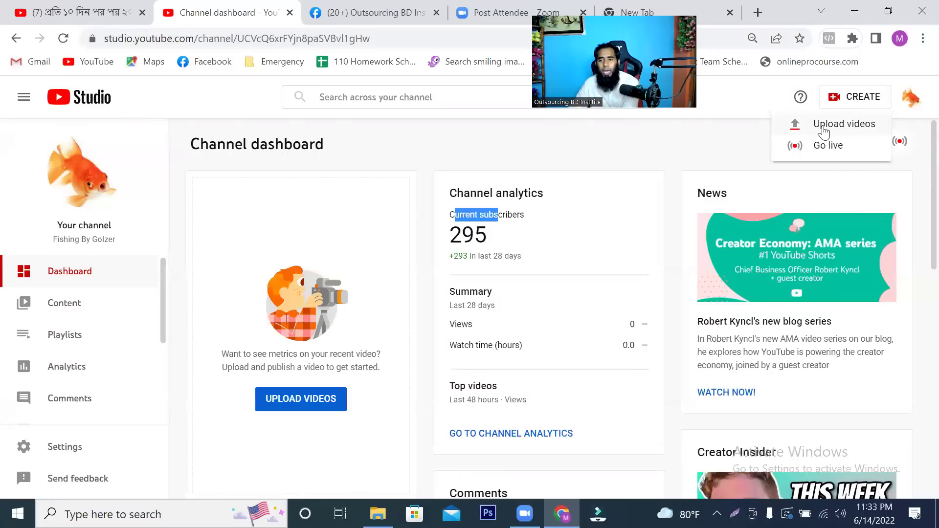
pyautogui.click(609, 227)
pyautogui.scroll(-2, 613, 247)
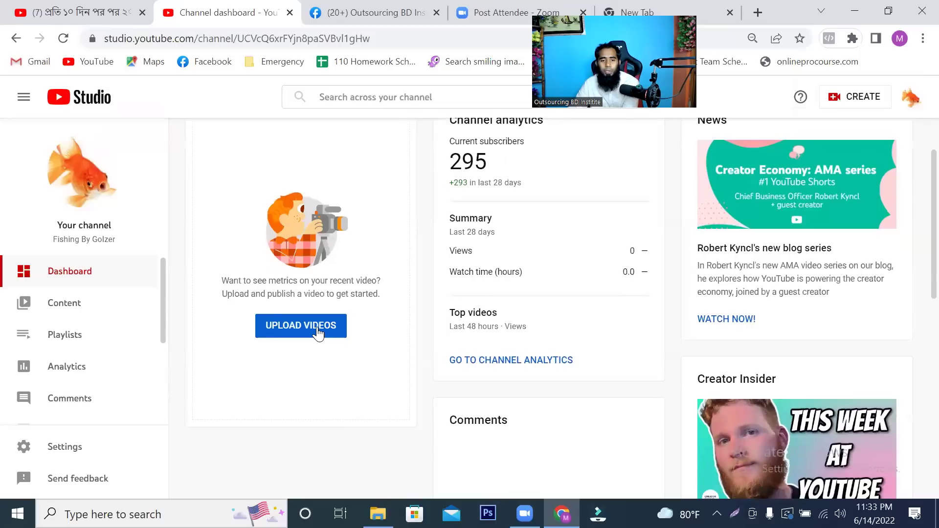
pyautogui.click(318, 332)
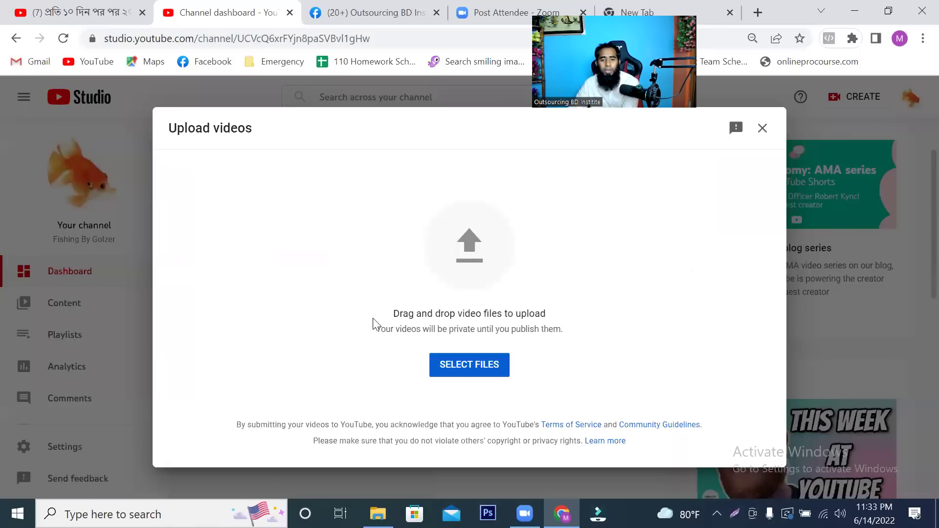
pyautogui.click(763, 130)
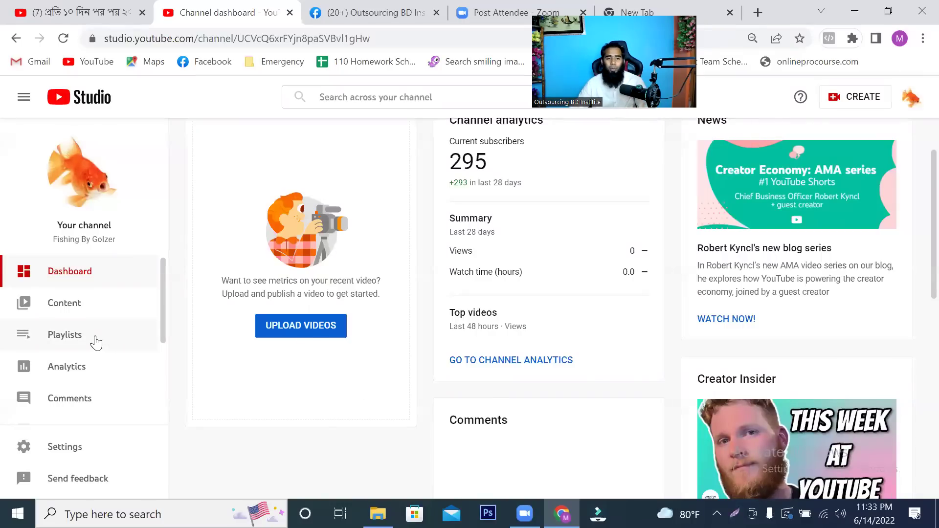
pyautogui.click(869, 98)
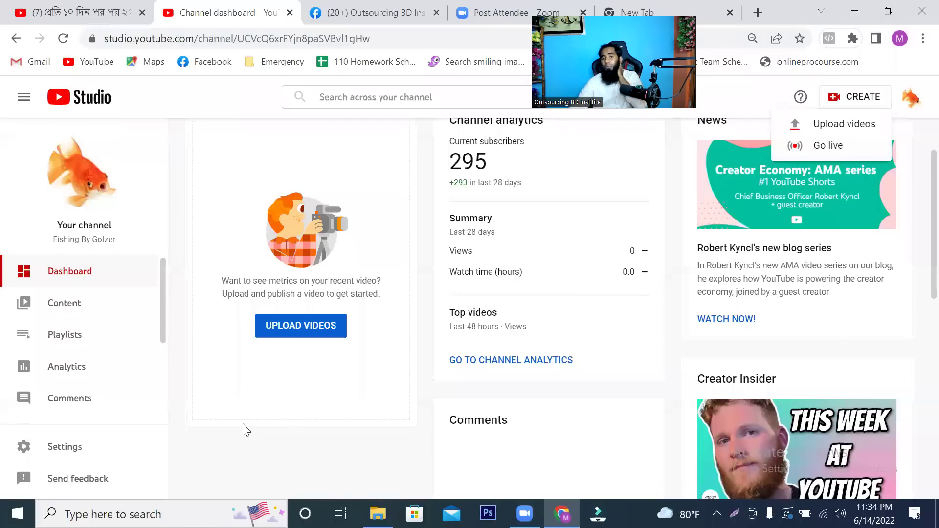
# Open the channel content list, change the fish cutting video's visibility to Private, and save it.
pyautogui.click(83, 314)
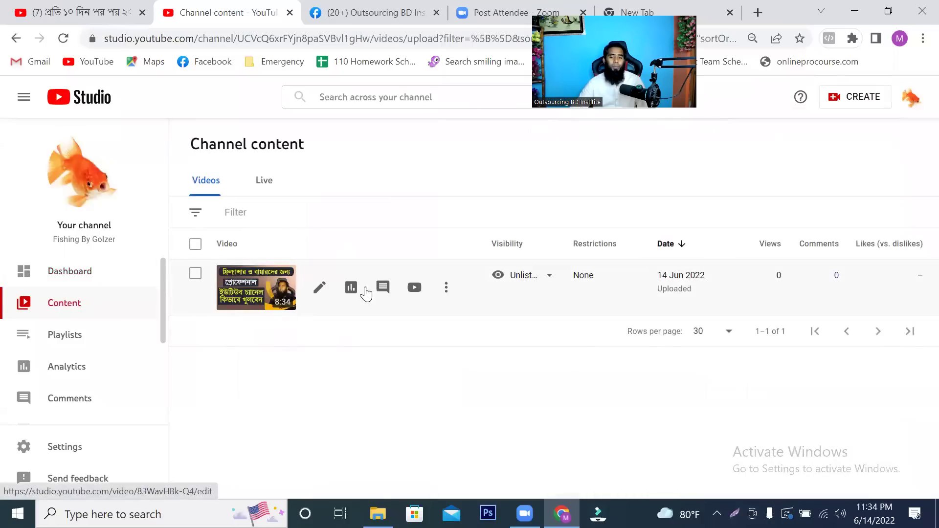
pyautogui.click(549, 276)
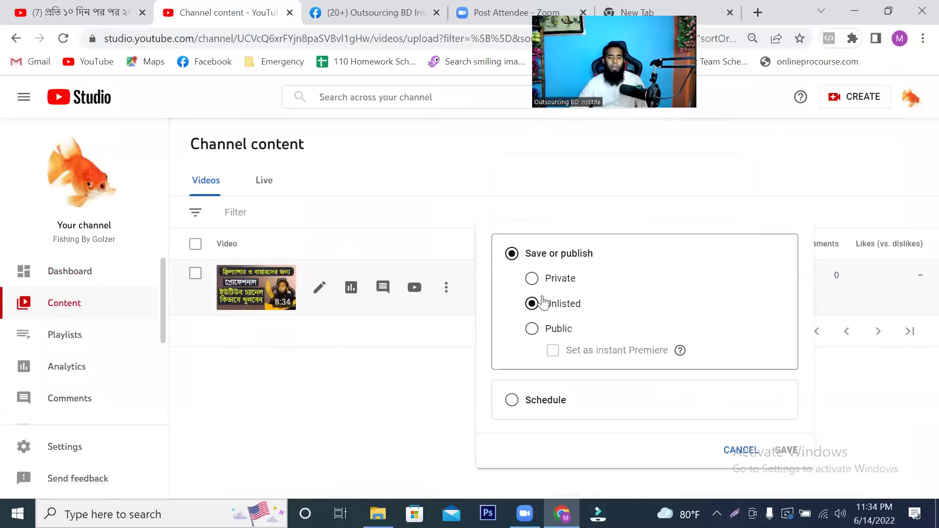
pyautogui.click(534, 278)
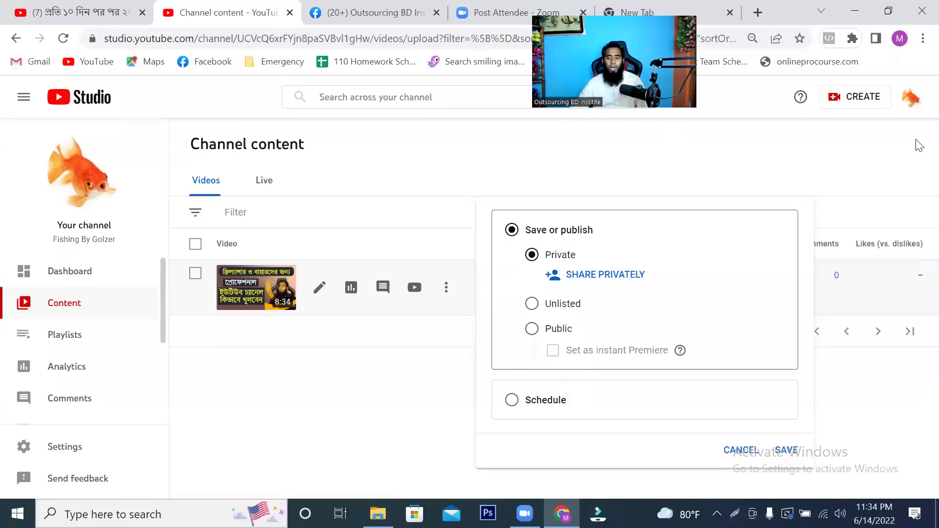
pyautogui.click(784, 450)
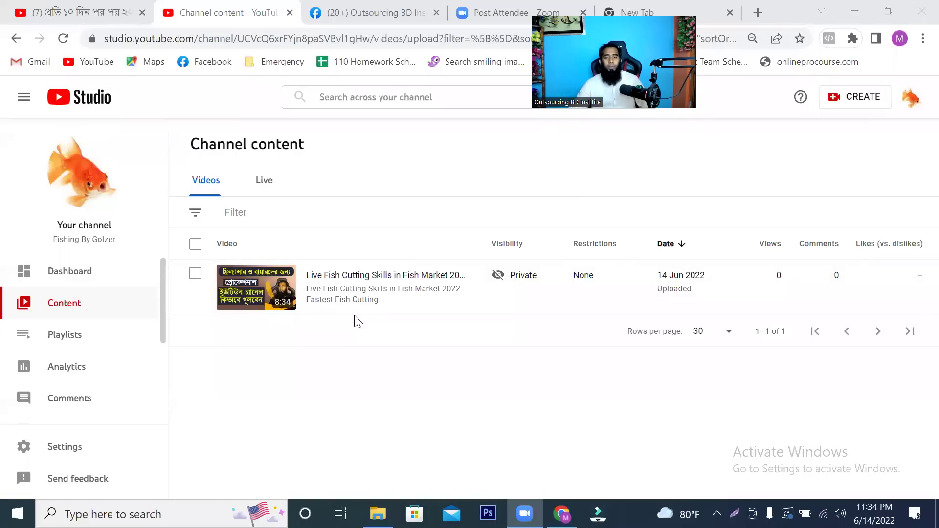
# Examine the further options available for the fish cutting video, including editing, sharing, downloading and deleting it.
pyautogui.click(345, 288)
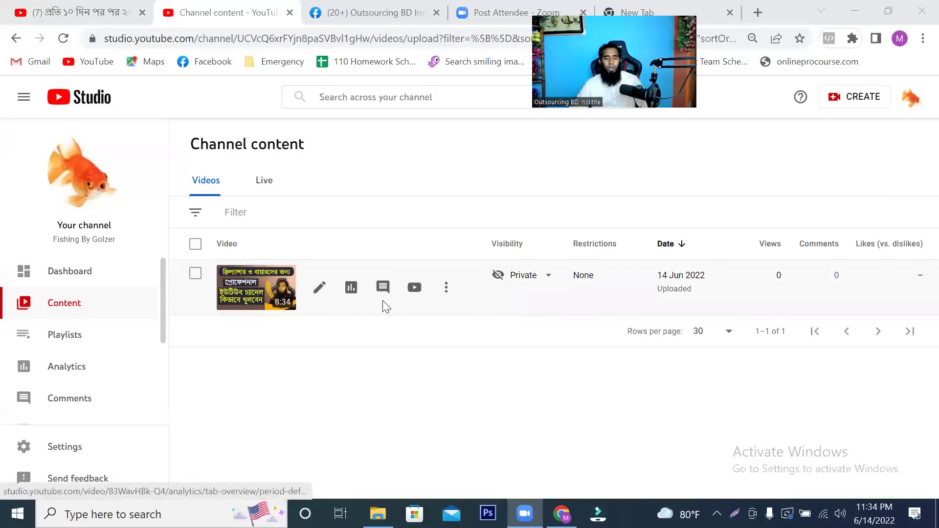
pyautogui.click(445, 293)
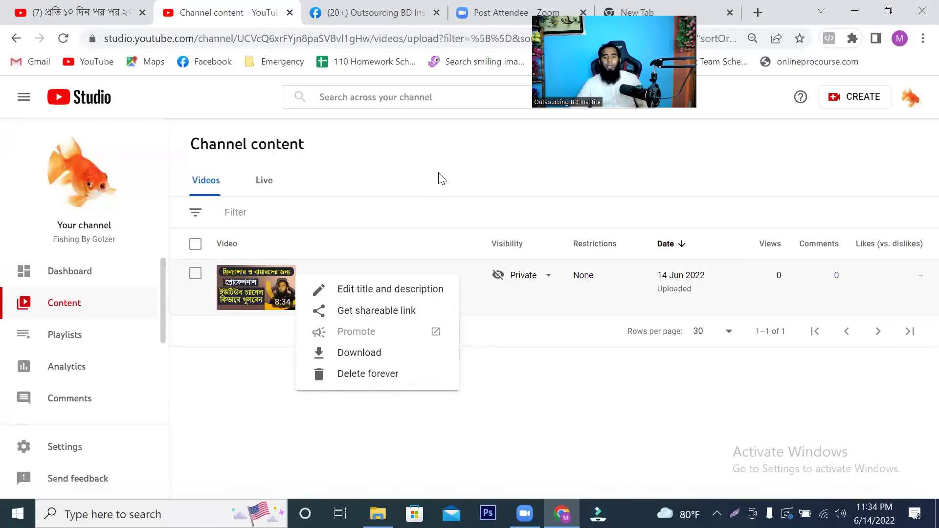
pyautogui.click(226, 309)
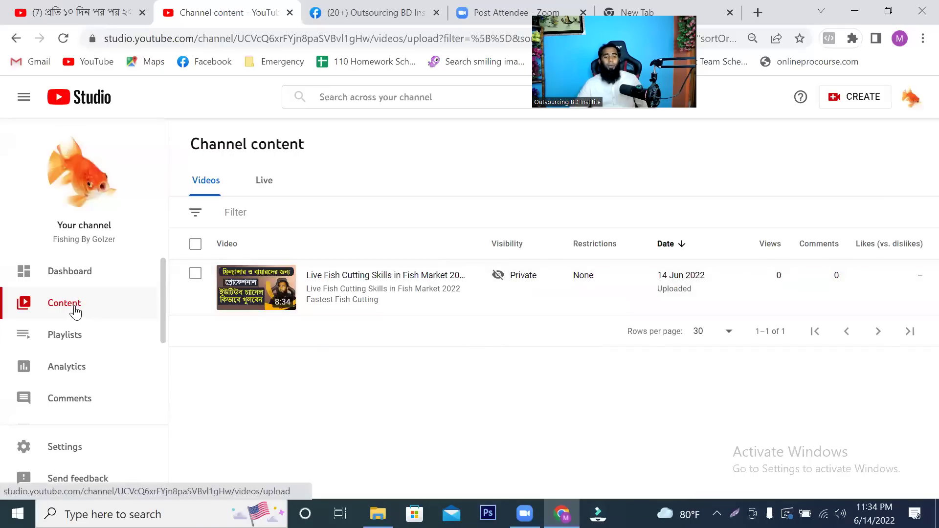
pyautogui.click(445, 292)
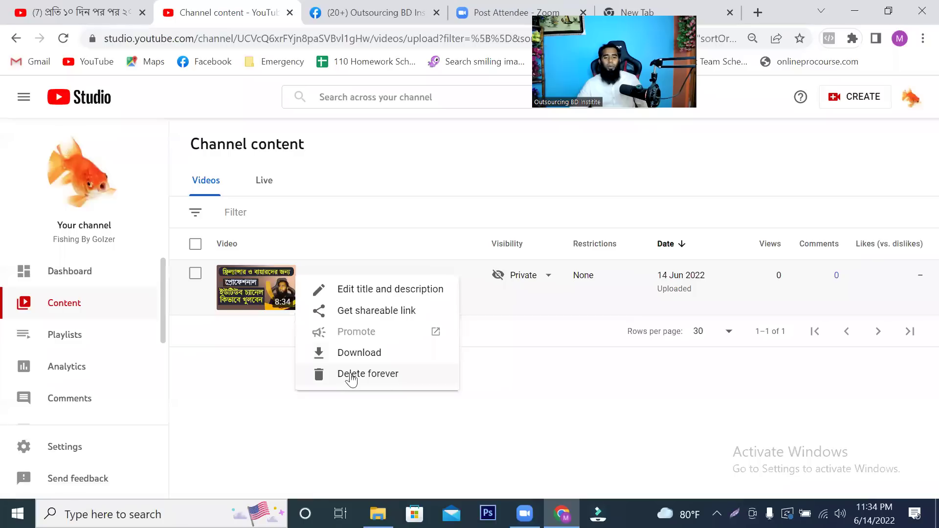
pyautogui.click(361, 184)
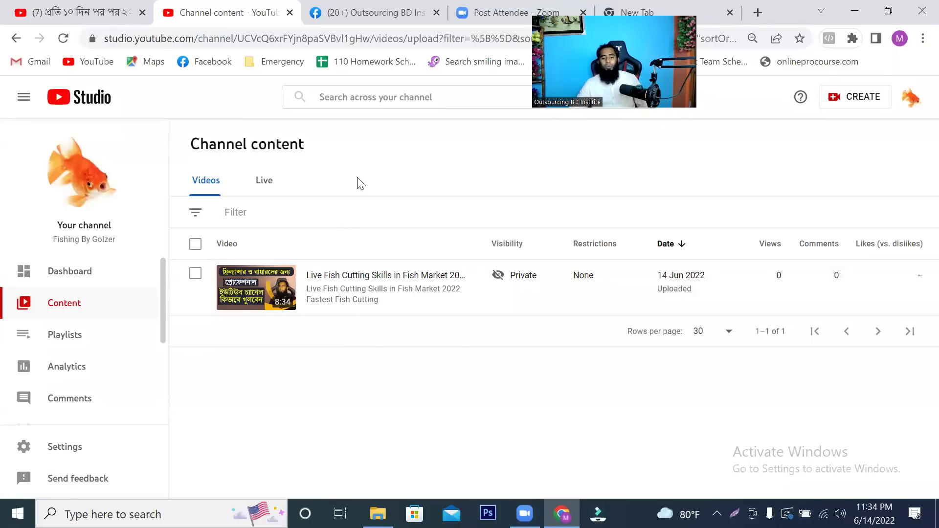
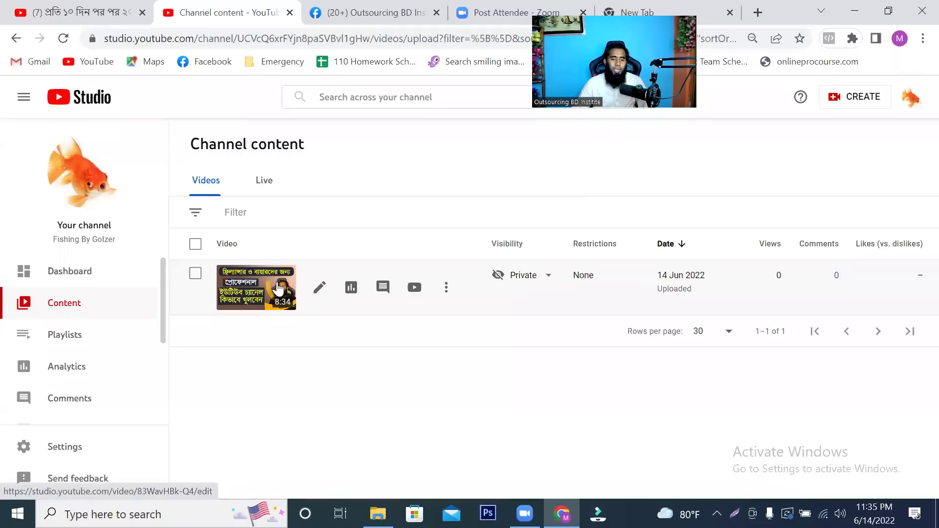
# Open the fish cutting video's details page and review its title and description.
pyautogui.click(319, 287)
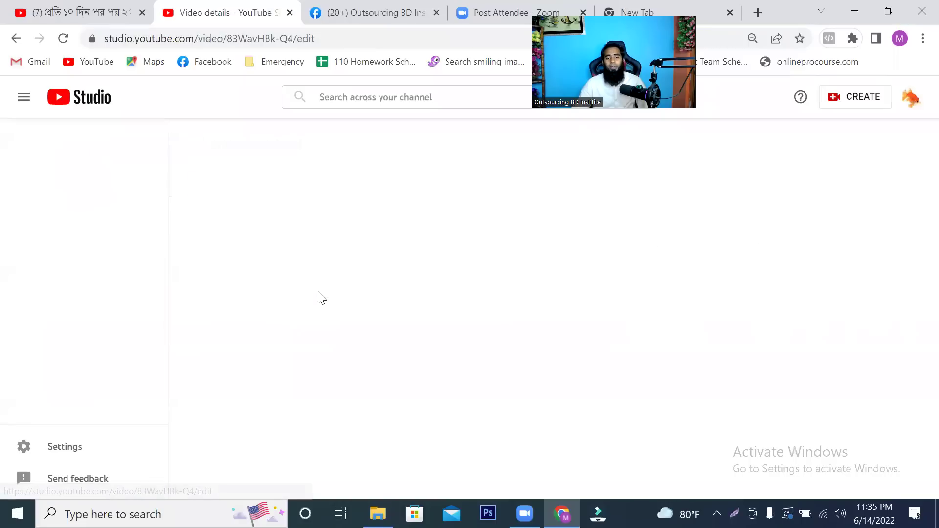
pyautogui.scroll(-1, 387, 252)
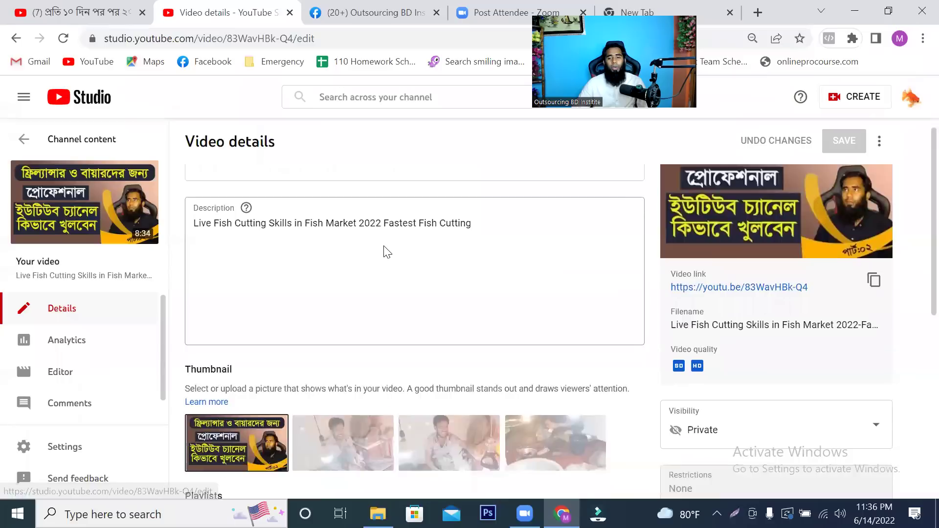
pyautogui.scroll(-7, 438, 256)
pyautogui.scroll(4, 438, 259)
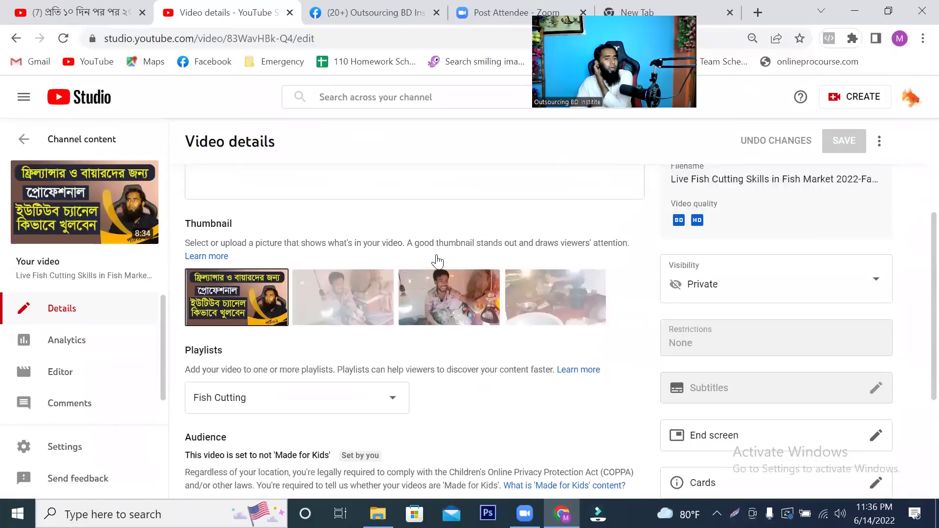
pyautogui.scroll(4, 431, 255)
pyautogui.moveTo(493, 193); pyautogui.dragTo(172, 201)
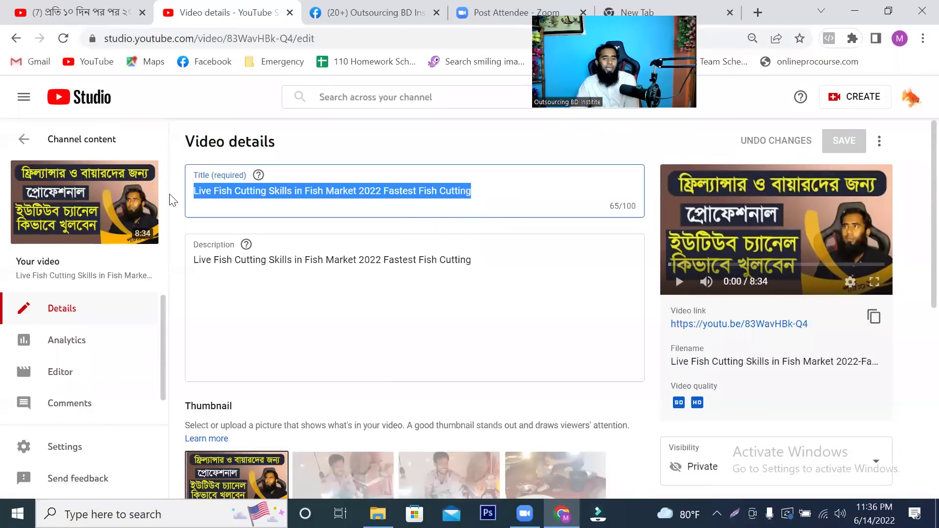
pyautogui.click(376, 186)
pyautogui.moveTo(476, 260); pyautogui.dragTo(176, 265)
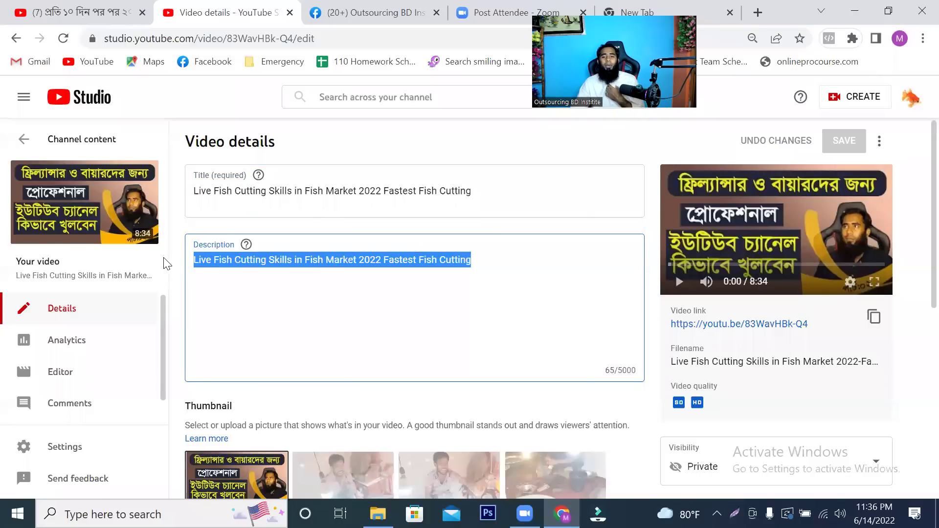
# Browse the Downloads folder for a replacement custom thumbnail and cancel the file selection.
pyautogui.scroll(-1, 419, 283)
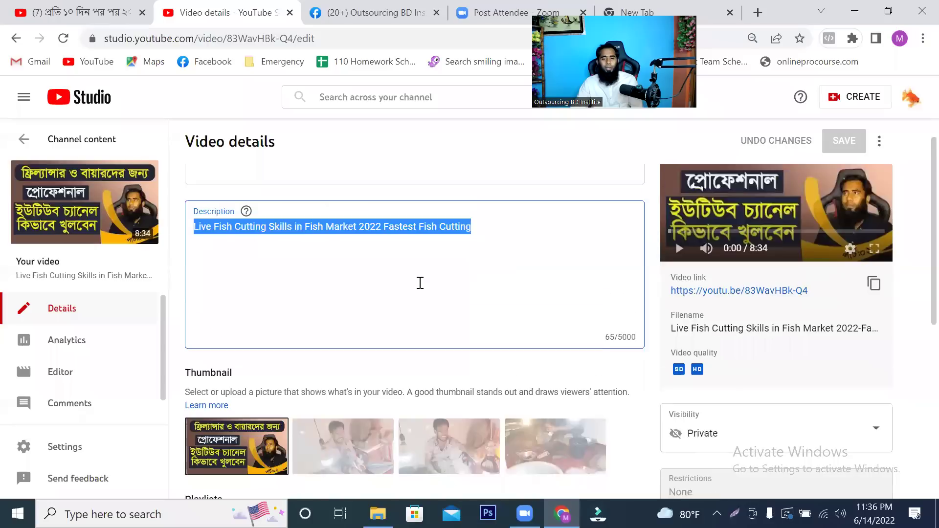
pyautogui.scroll(-1, 420, 282)
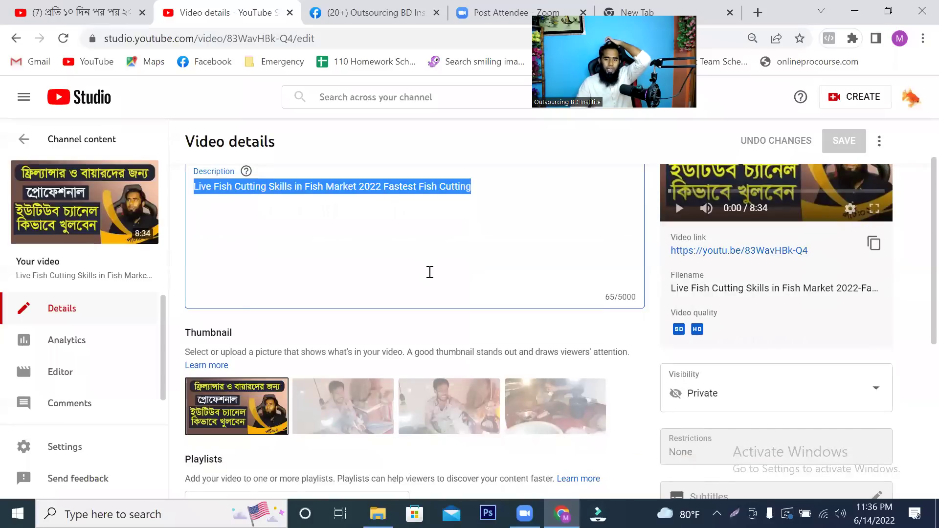
pyautogui.scroll(-2, 421, 275)
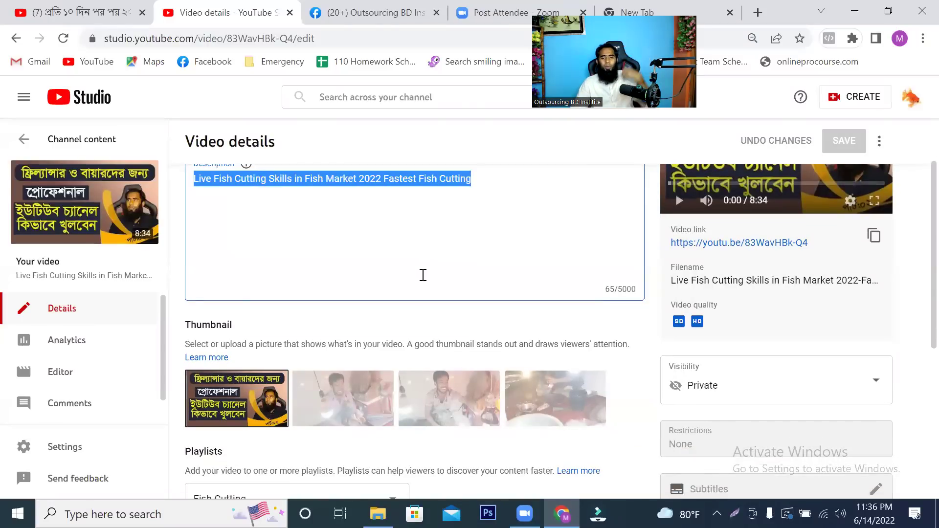
pyautogui.moveTo(242, 325)
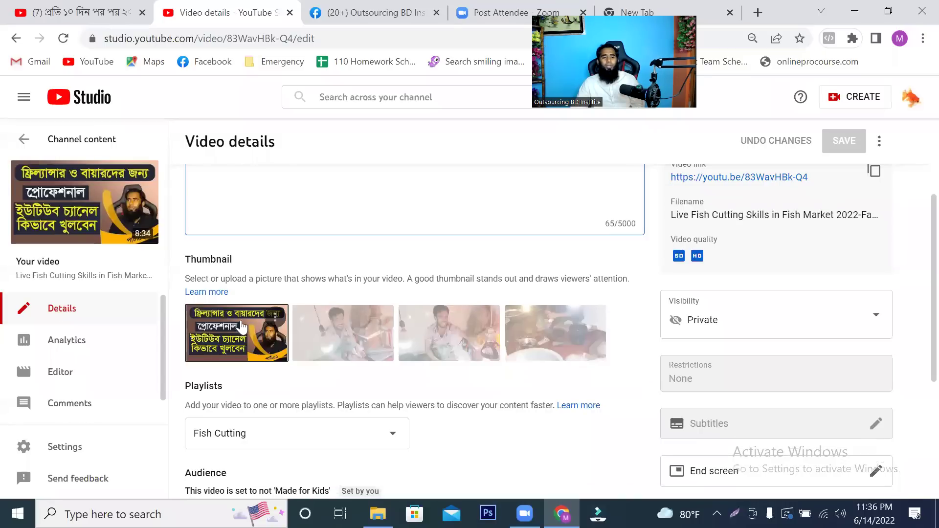
pyautogui.click(278, 318)
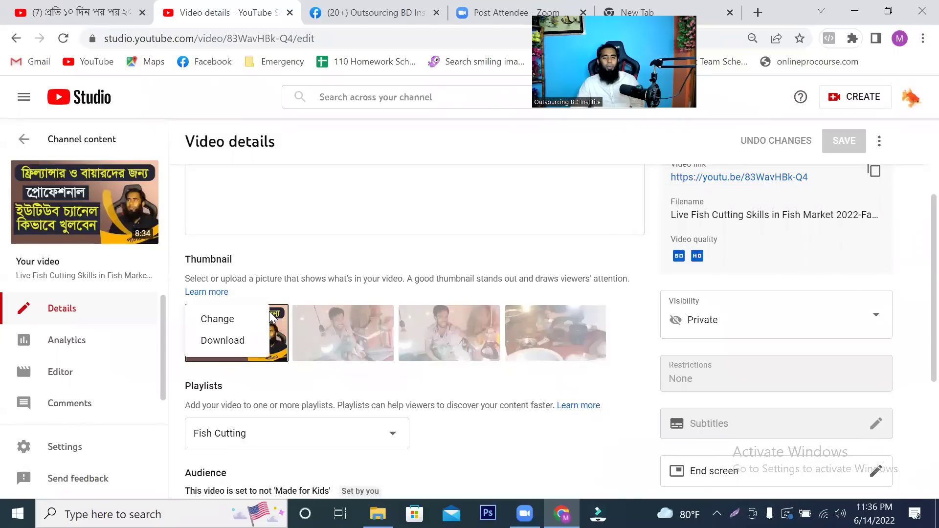
pyautogui.click(238, 321)
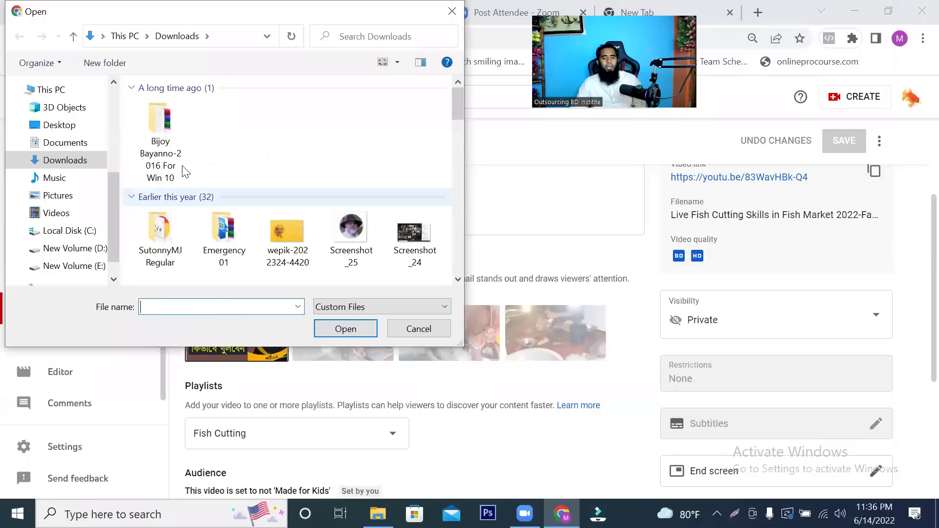
pyautogui.scroll(-15, 273, 186)
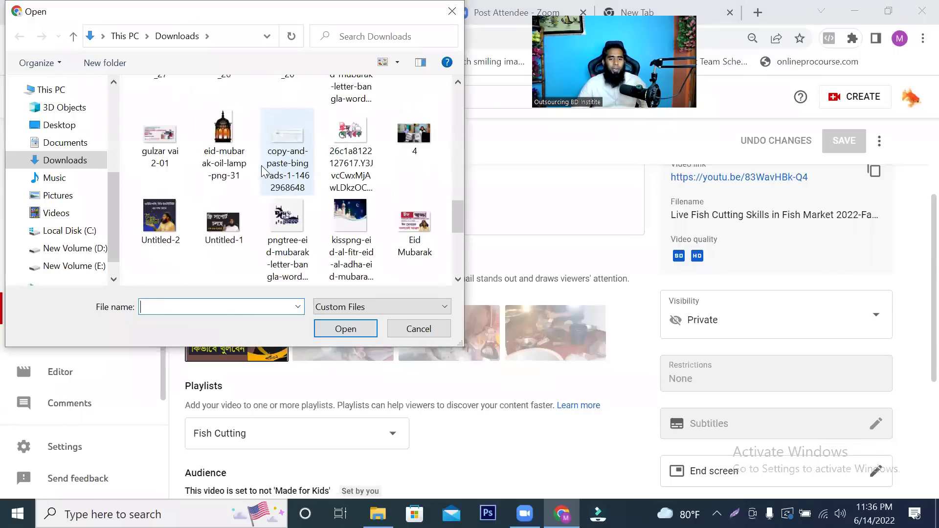
pyautogui.scroll(-2, 260, 178)
pyautogui.scroll(5, 259, 179)
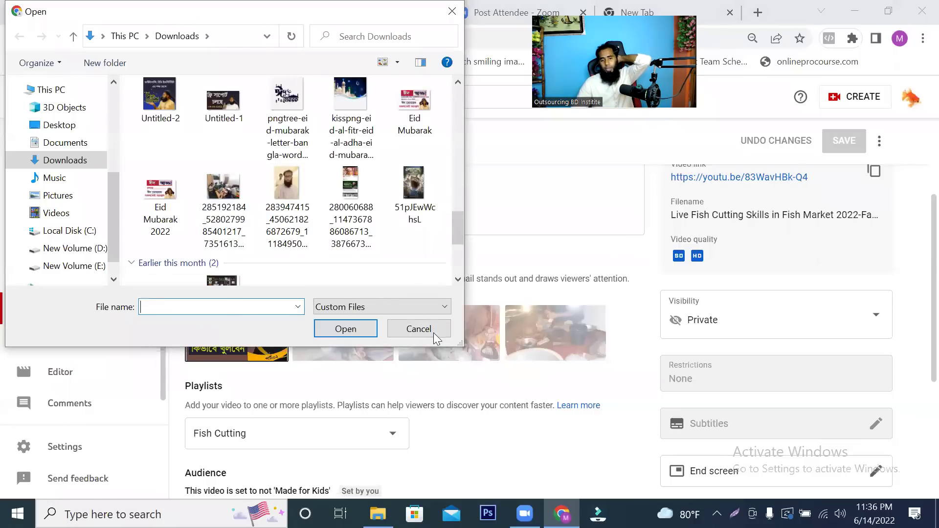
pyautogui.click(418, 329)
# Create a public playlist named after the channel from the video's playlist settings, and leave only Fish Cutting selected for the video.
pyautogui.moveTo(282, 345)
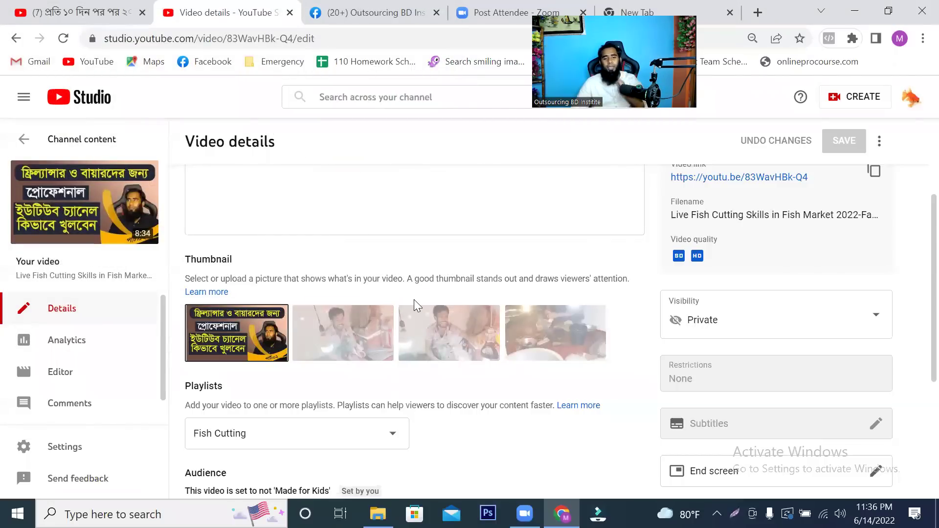
pyautogui.scroll(-3, 413, 299)
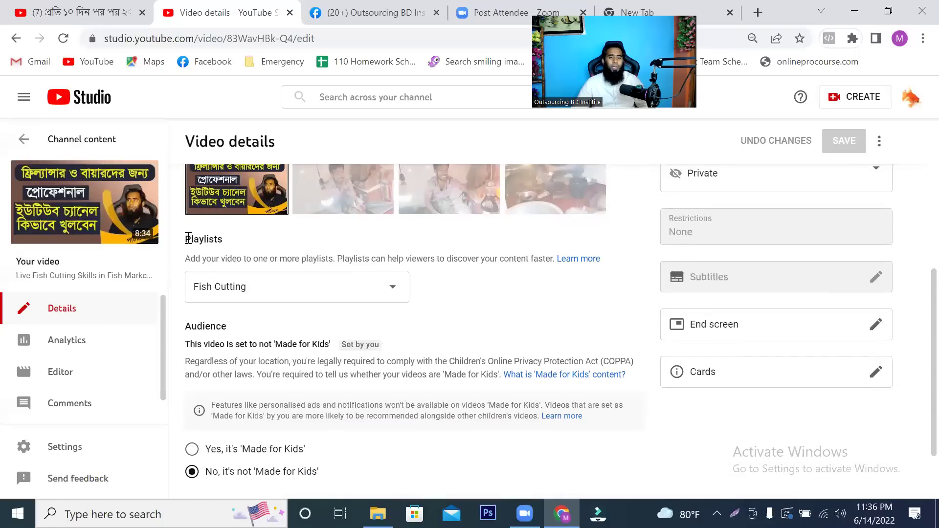
pyautogui.moveTo(188, 238); pyautogui.dragTo(279, 241)
pyautogui.click(368, 293)
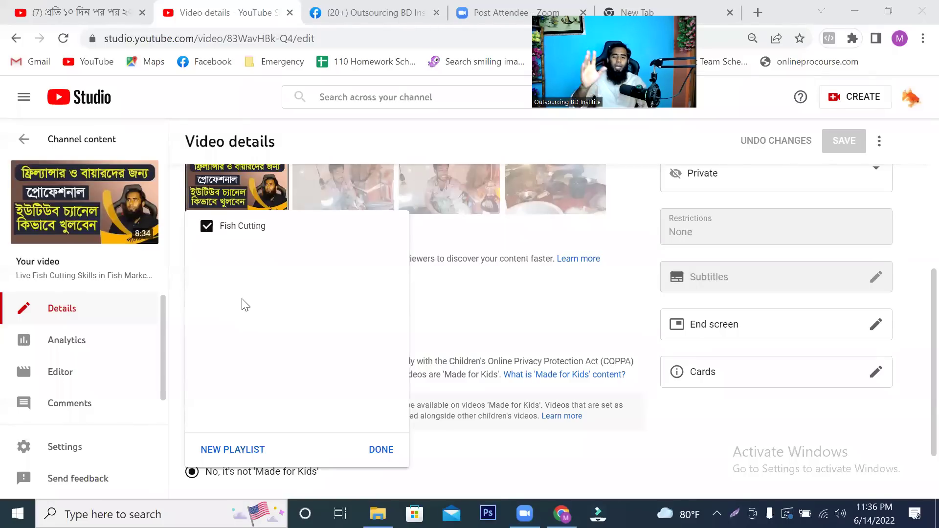
pyautogui.click(237, 449)
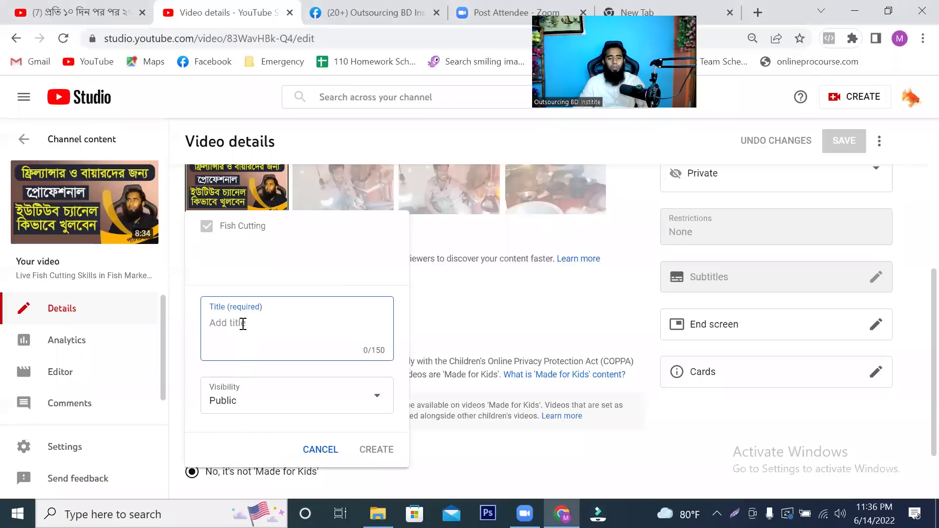
pyautogui.click(320, 450)
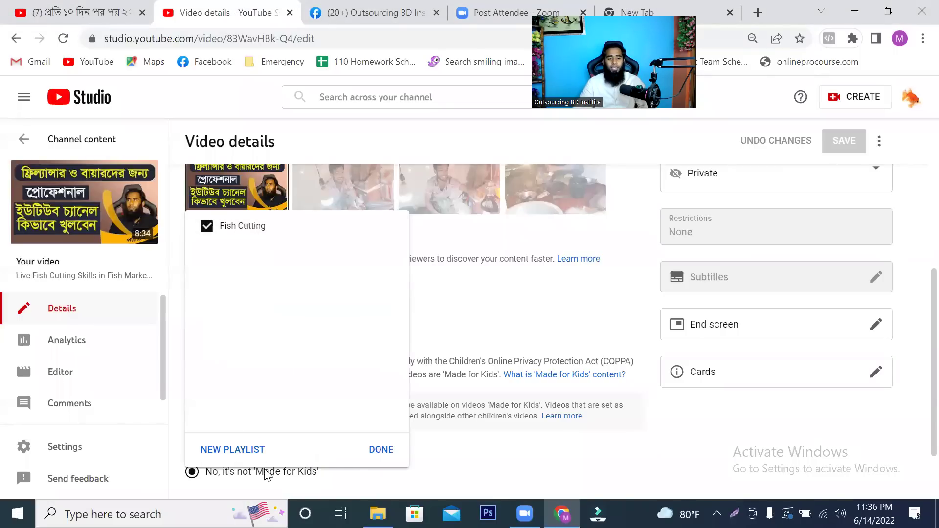
pyautogui.click(221, 450)
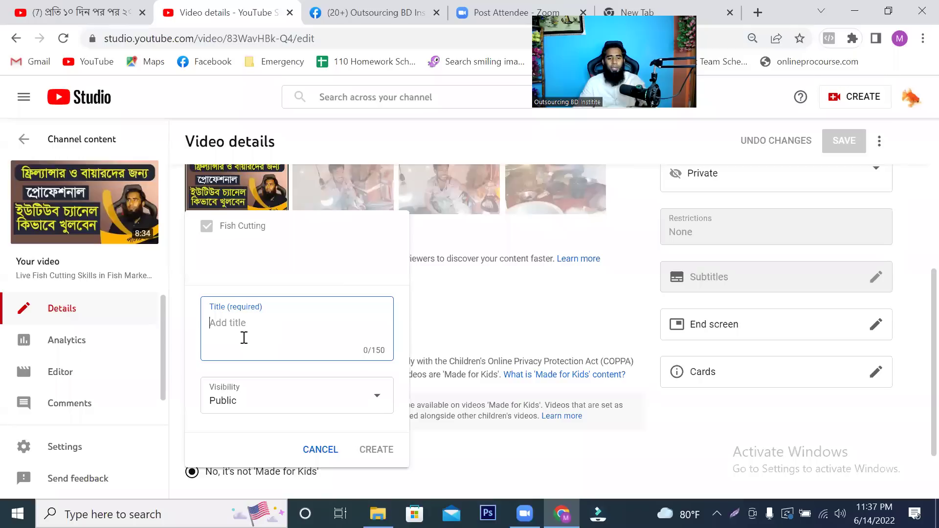
pyautogui.write('Fishing By Golzer')
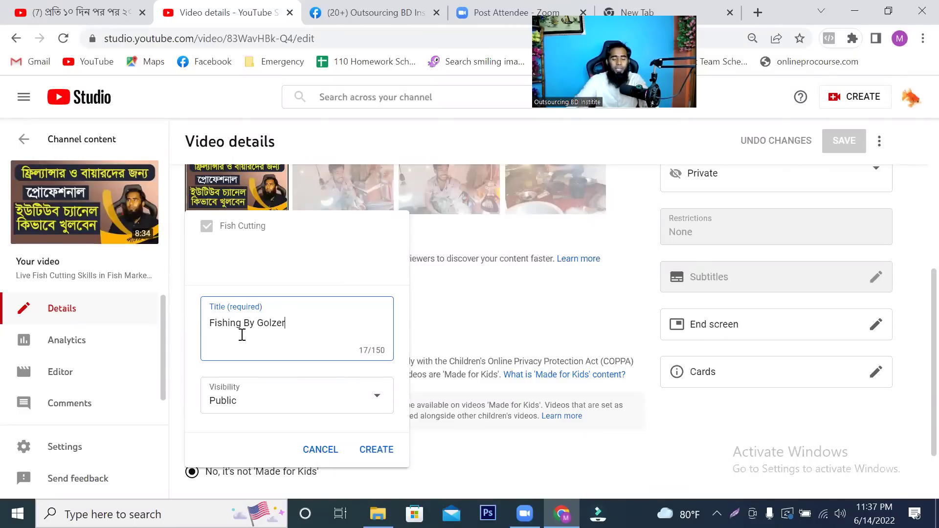
pyautogui.click(368, 449)
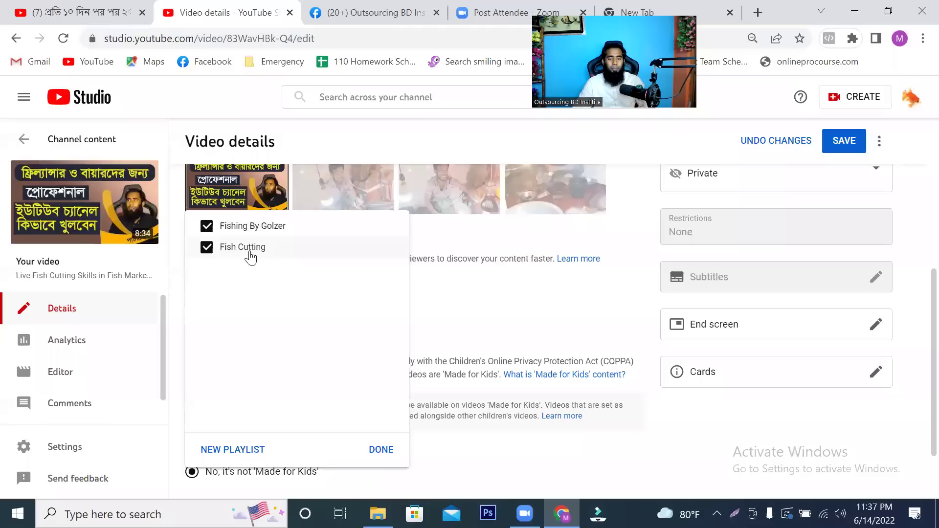
pyautogui.click(207, 228)
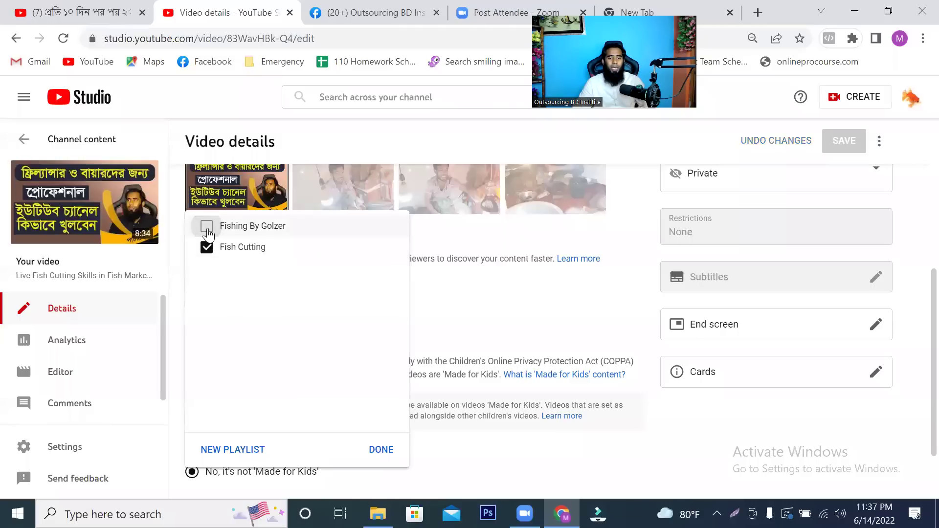
pyautogui.click(381, 450)
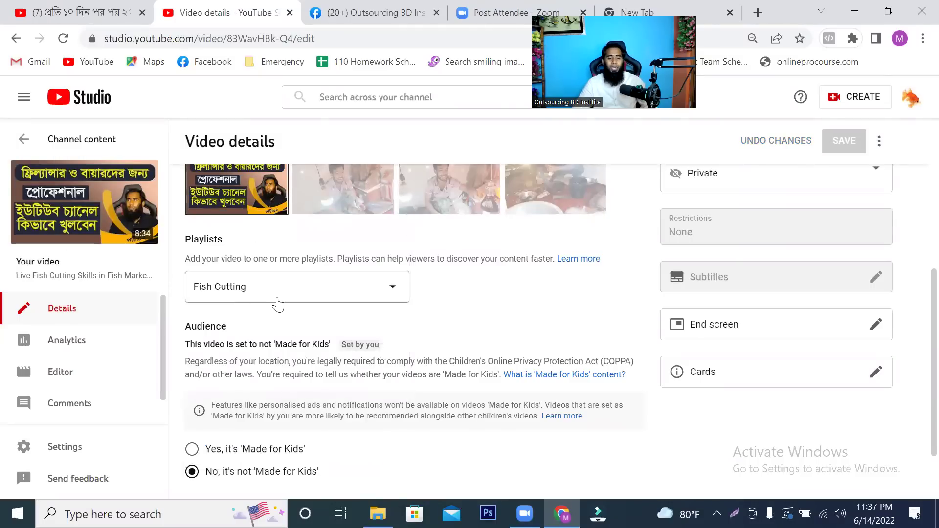
# Expand the additional video details and review the tags, language and captions settings.
pyautogui.scroll(-2, 304, 293)
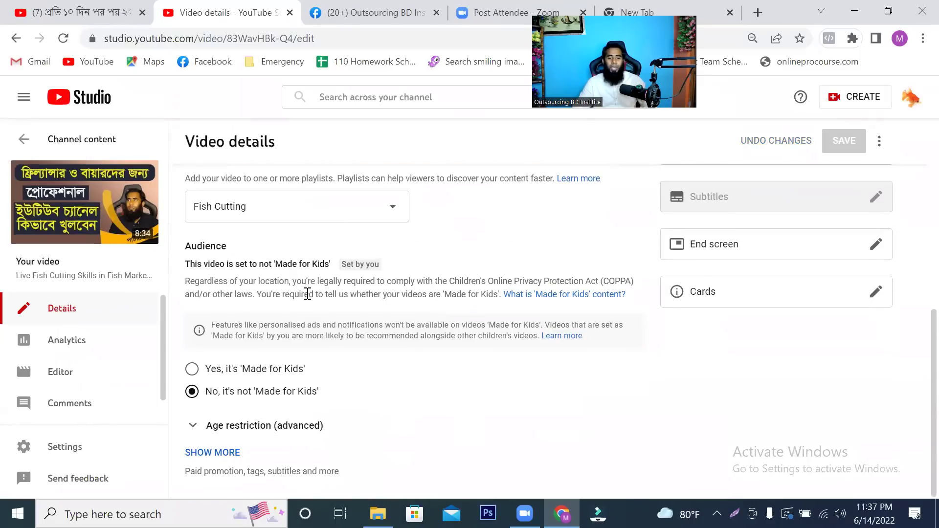
pyautogui.click(243, 452)
pyautogui.scroll(-10, 386, 362)
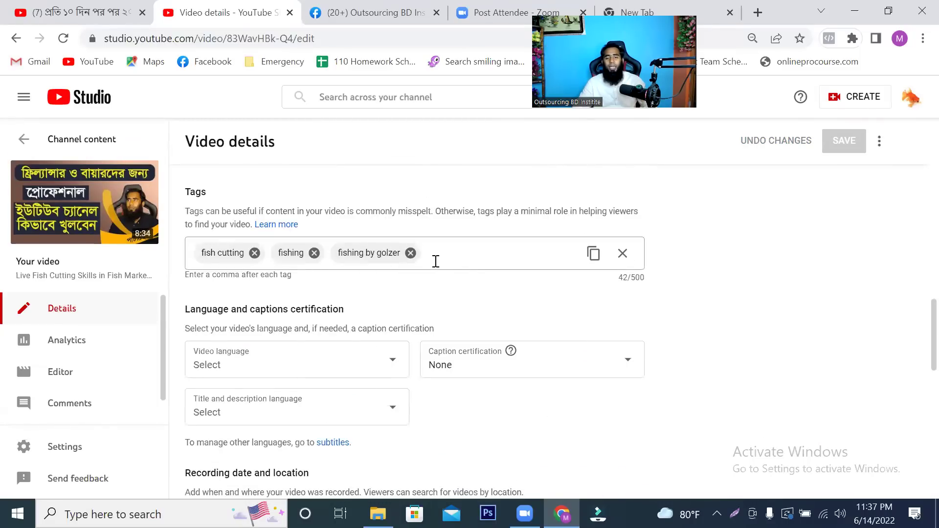
pyautogui.scroll(10, 451, 352)
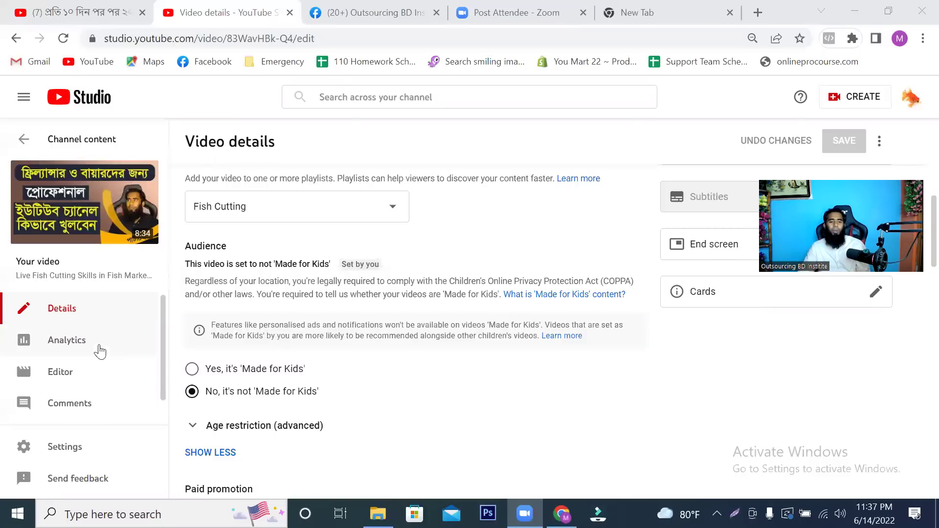
# Return to the channel dashboard, view the channel analytics, and check the video's visibility in the channel content list.
pyautogui.click(89, 112)
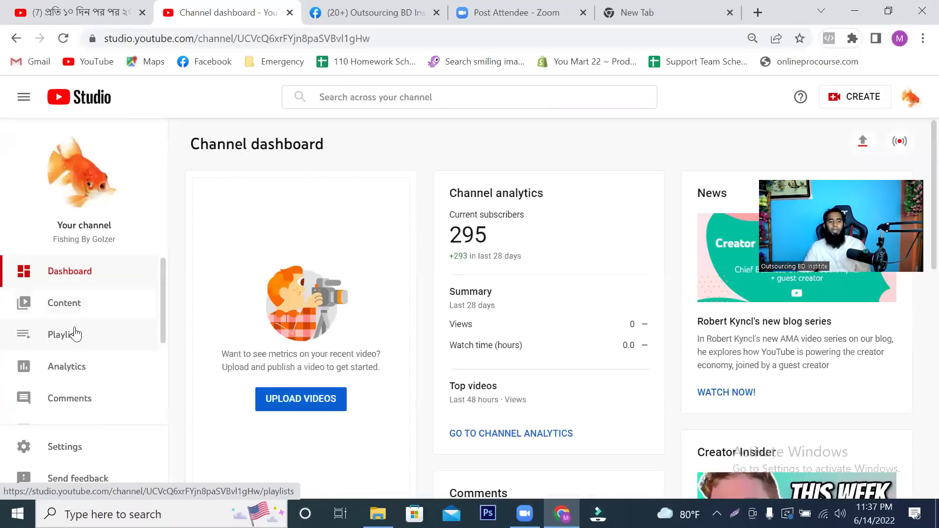
pyautogui.click(57, 370)
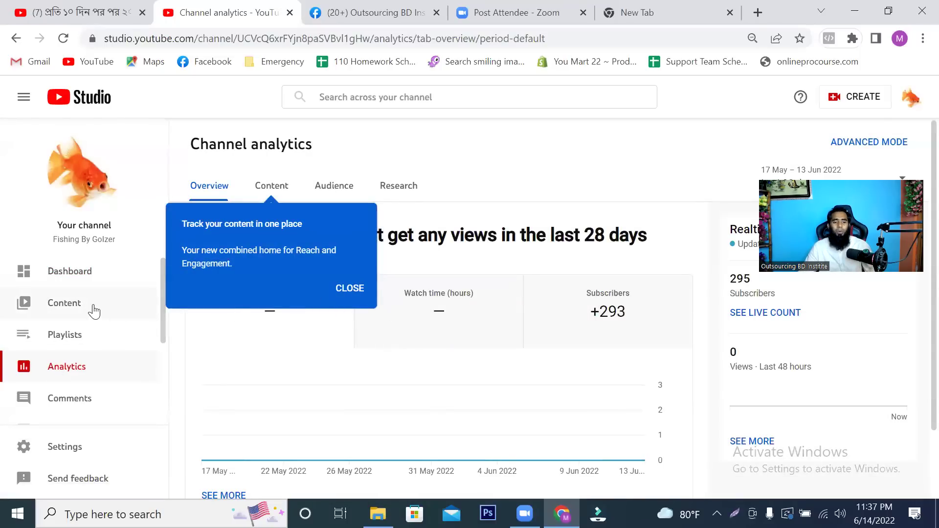
pyautogui.click(61, 305)
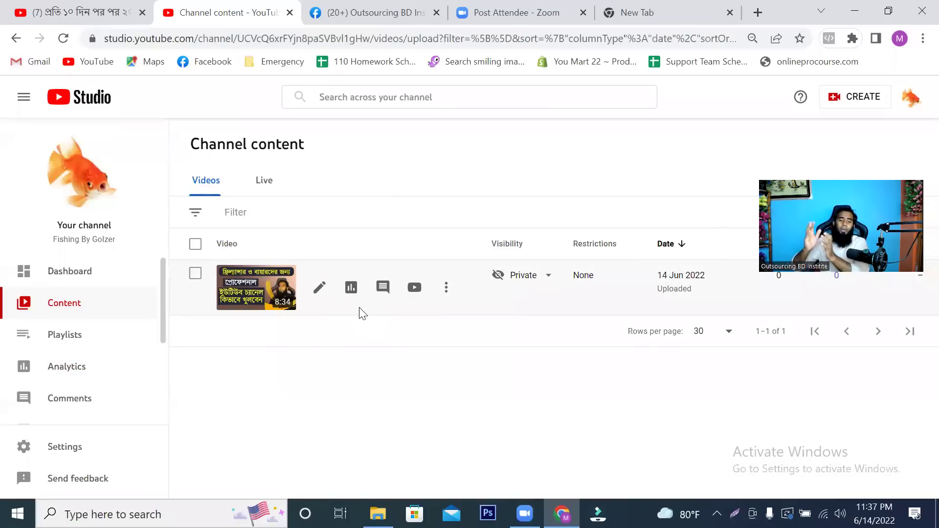
pyautogui.moveTo(495, 270)
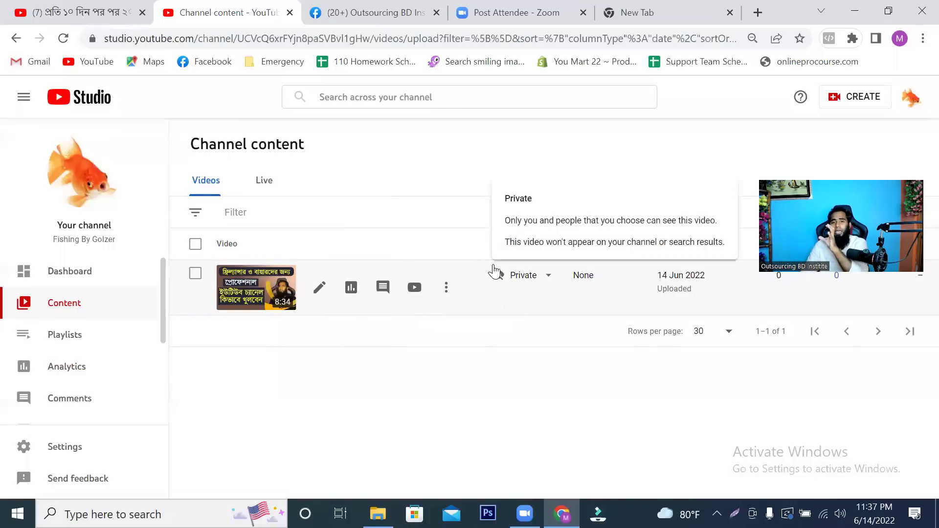
# Examine the views, watch time and subscribers for the last 28 days in the channel analytics overview.
pyautogui.click(63, 367)
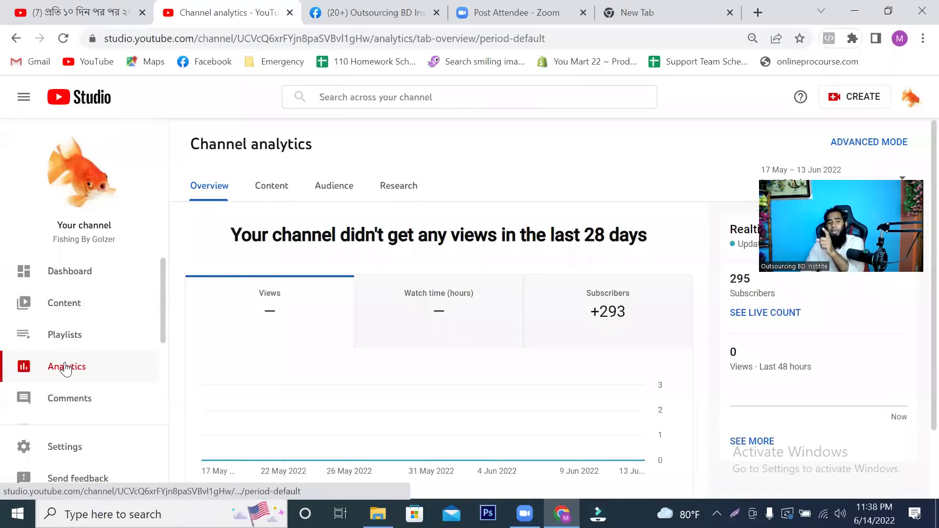
pyautogui.moveTo(238, 243); pyautogui.dragTo(631, 238)
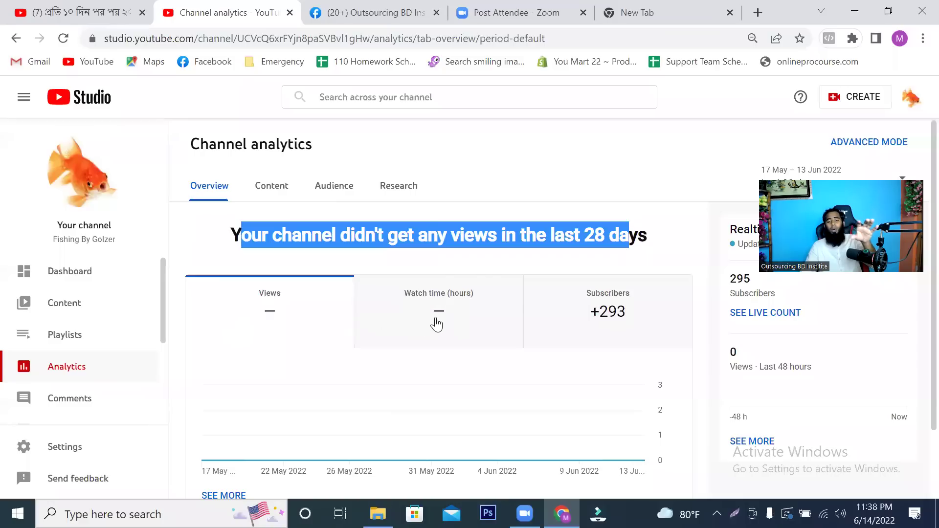
pyautogui.moveTo(437, 325)
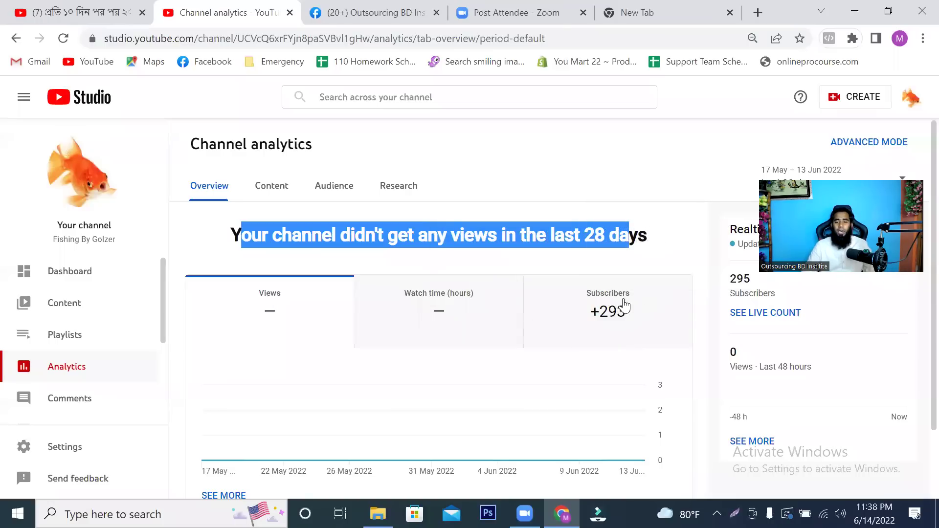
# Open the details of the channel's fish cutting video, set its visibility to Public and save the change.
pyautogui.moveTo(613, 322)
pyautogui.click(79, 308)
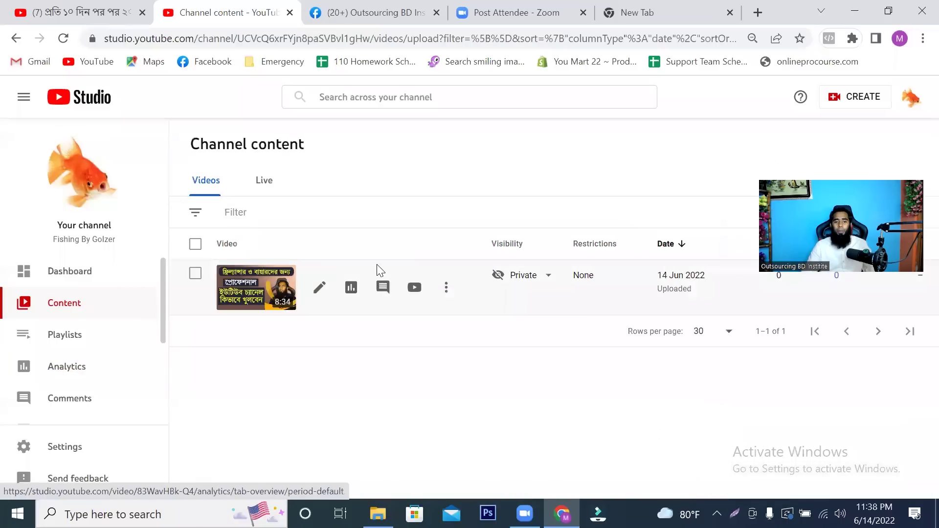
pyautogui.click(320, 291)
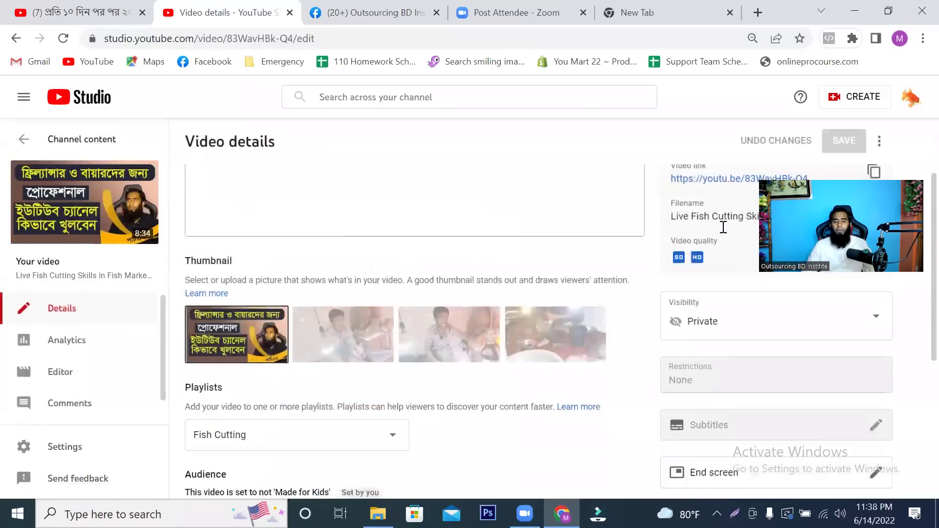
pyautogui.scroll(3, 515, 279)
pyautogui.scroll(-5, 727, 281)
pyautogui.scroll(5, 727, 281)
pyautogui.scroll(-5, 729, 279)
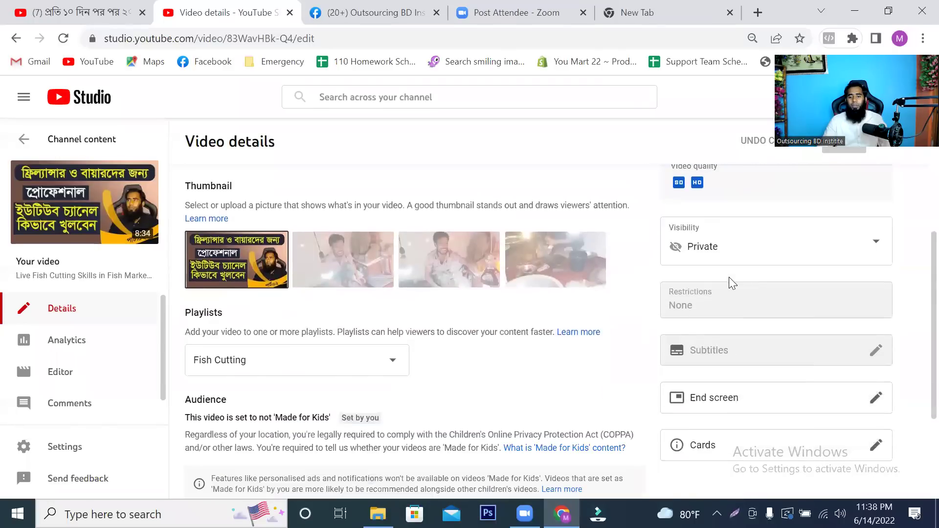
pyautogui.click(877, 250)
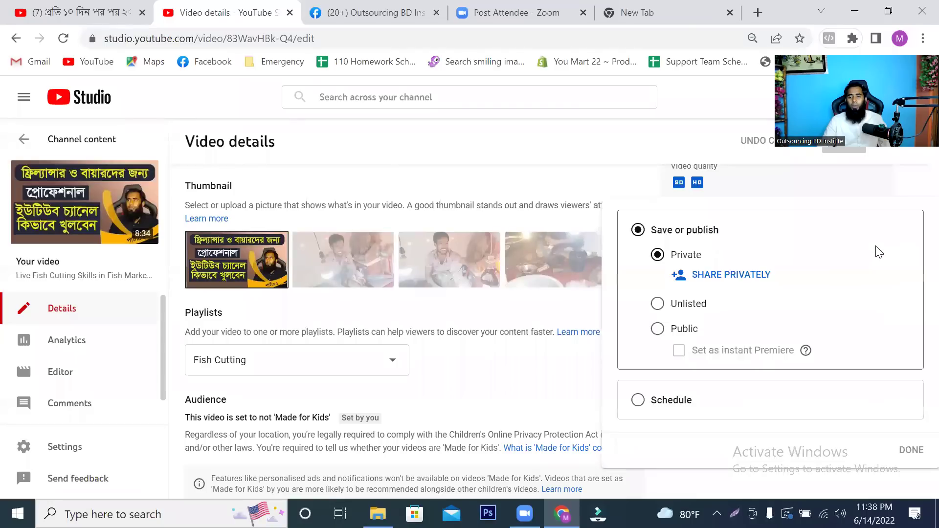
pyautogui.click(658, 330)
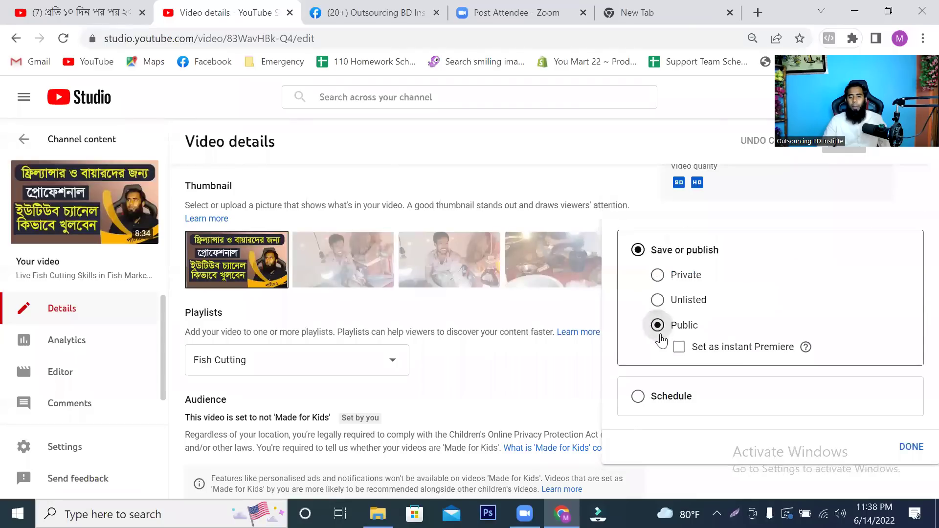
pyautogui.click(911, 447)
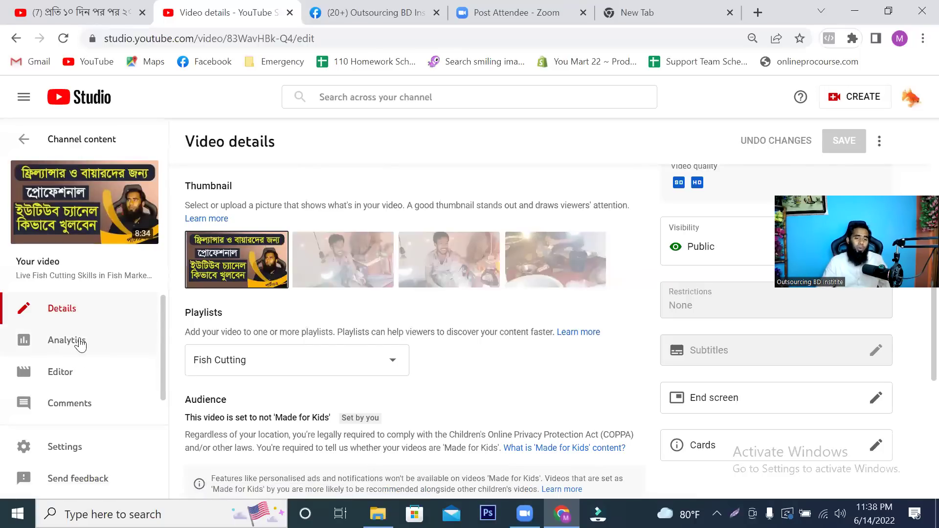
# Reopen the published video's details from the channel content list and review its title, playlist and audience settings.
pyautogui.click(99, 105)
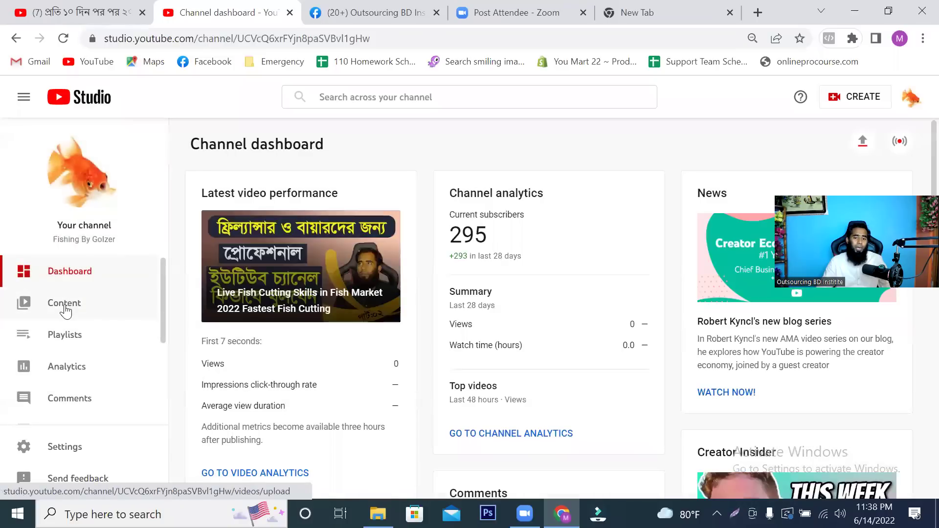
pyautogui.click(70, 307)
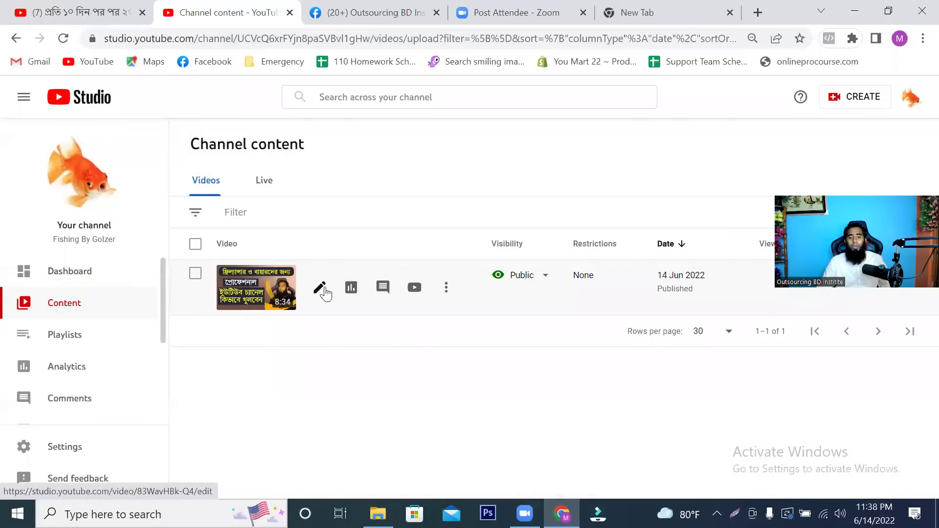
pyautogui.click(318, 288)
pyautogui.click(364, 190)
pyautogui.scroll(-8, 274, 318)
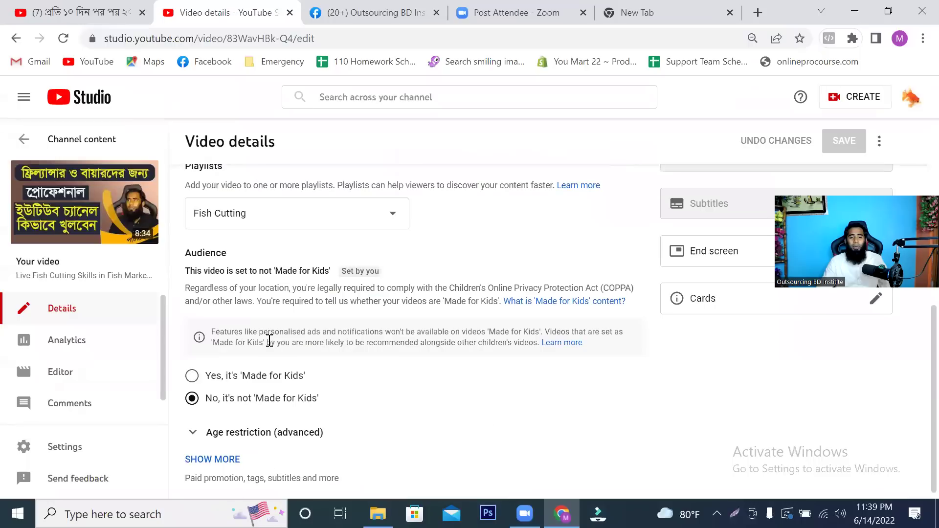
pyautogui.scroll(8, 270, 340)
pyautogui.click(270, 341)
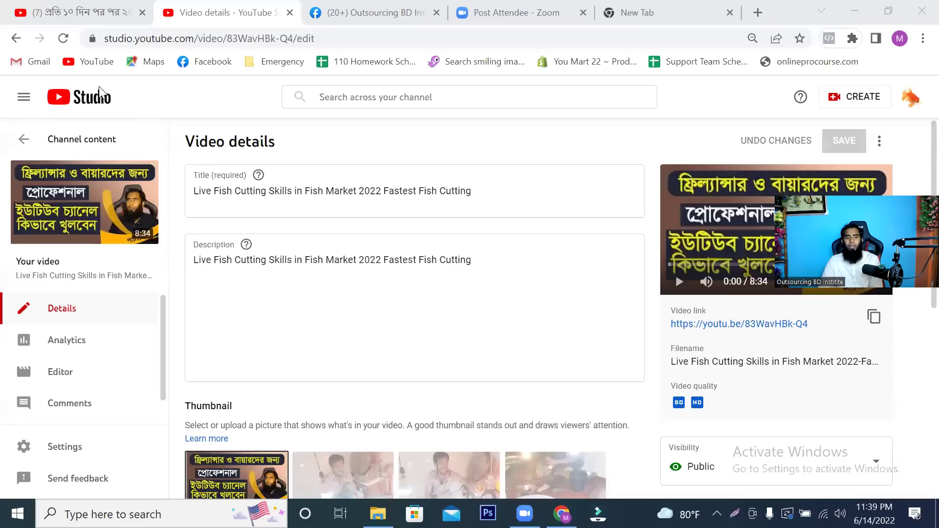
# Look through the basic info and advanced settings of the channel's upload defaults, and close the settings without changes.
pyautogui.click(79, 97)
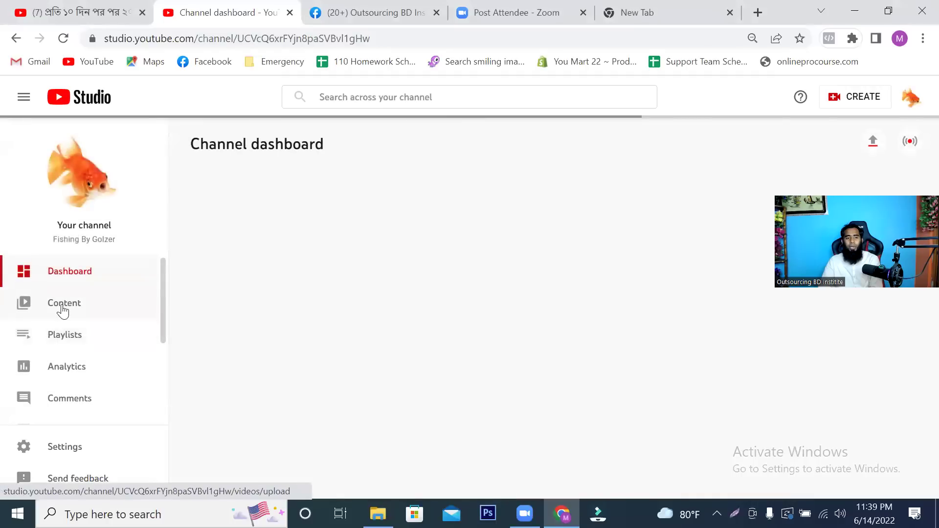
pyautogui.click(64, 304)
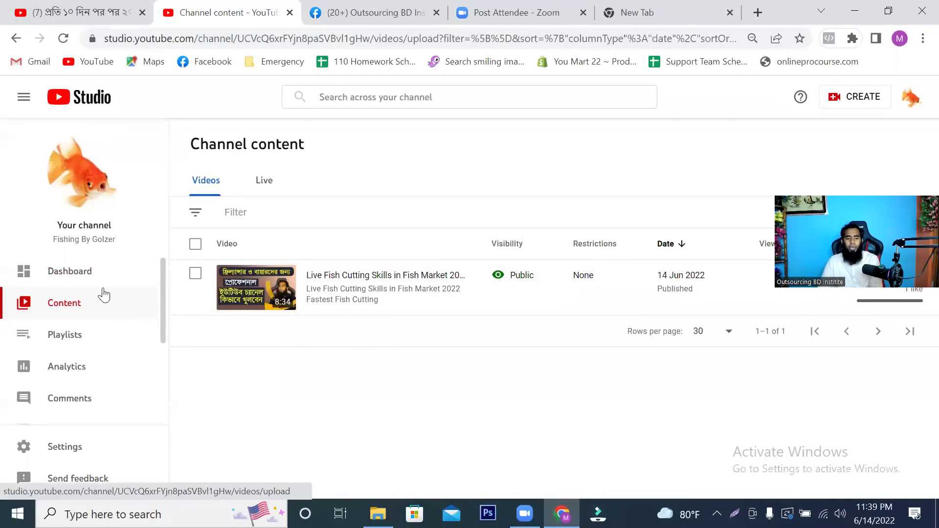
pyautogui.click(84, 449)
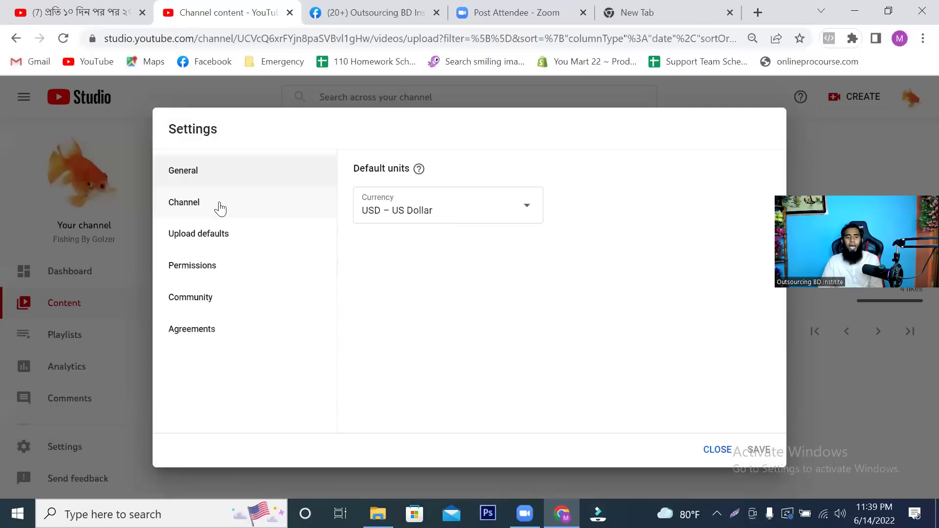
pyautogui.click(250, 248)
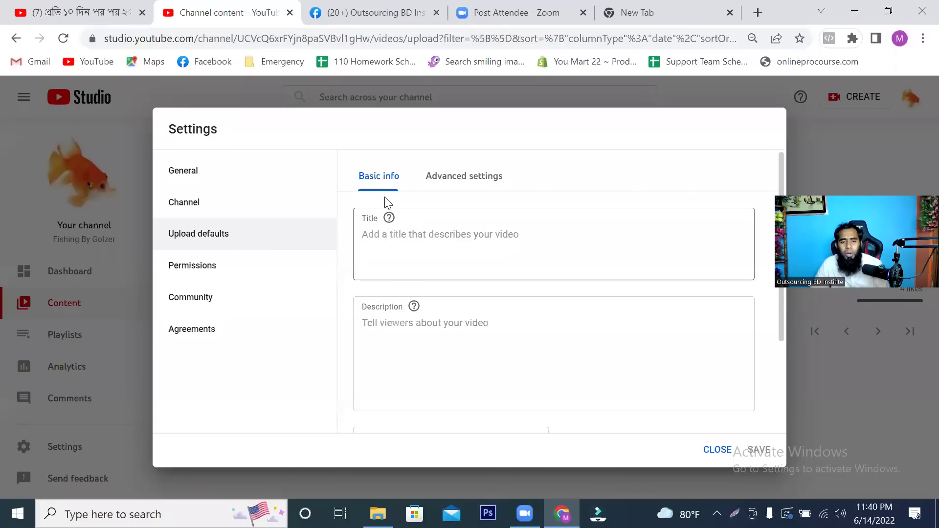
pyautogui.click(462, 176)
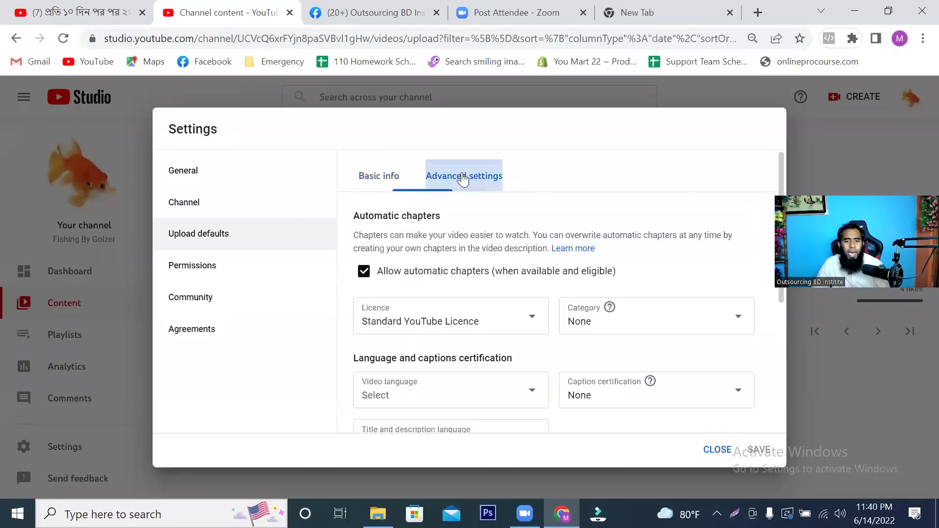
pyautogui.click(398, 181)
pyautogui.click(468, 179)
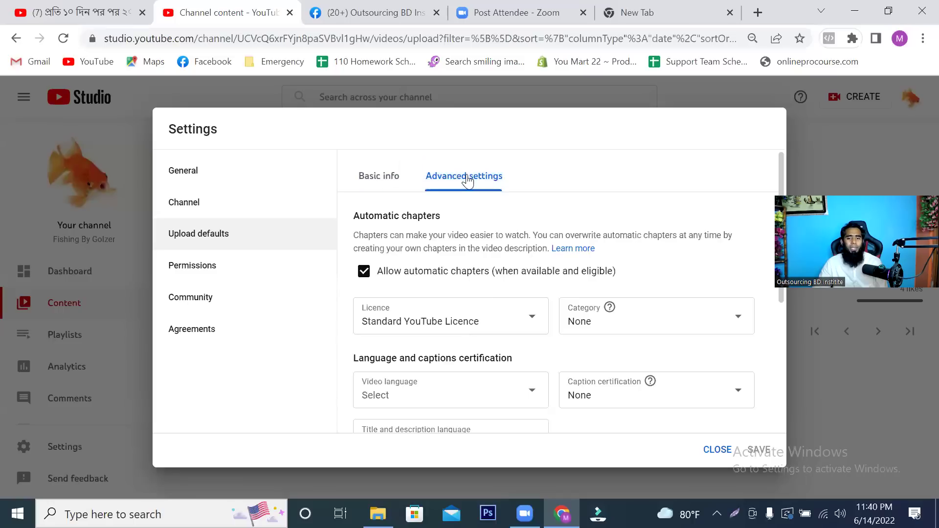
pyautogui.click(387, 188)
pyautogui.click(465, 182)
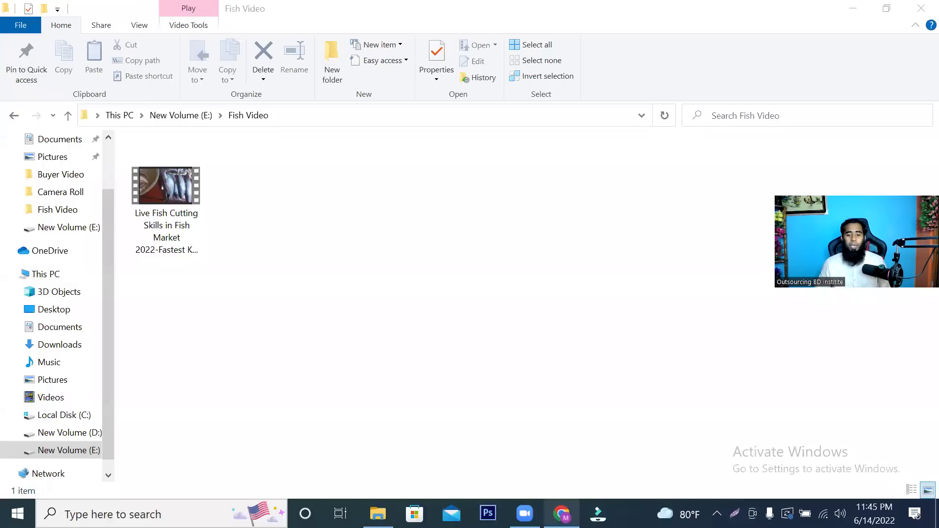
pyautogui.click(562, 514)
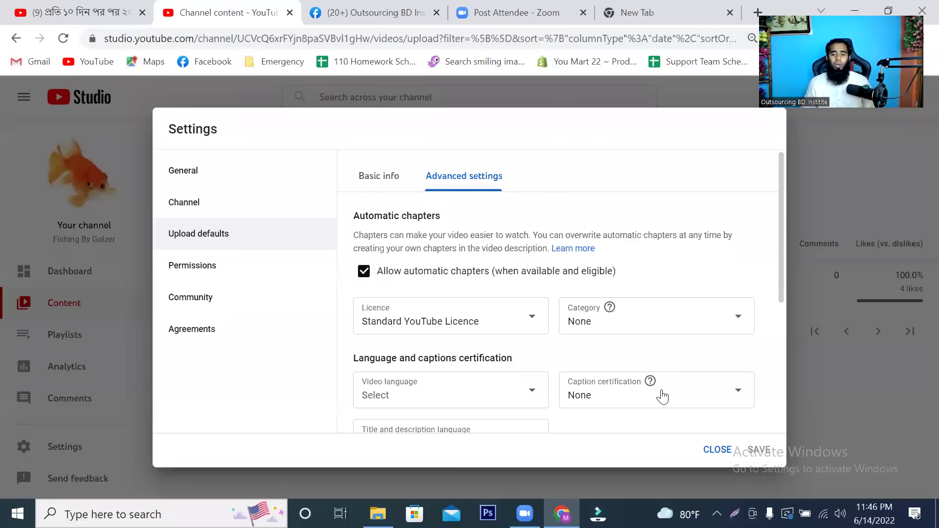
pyautogui.press('Escape')
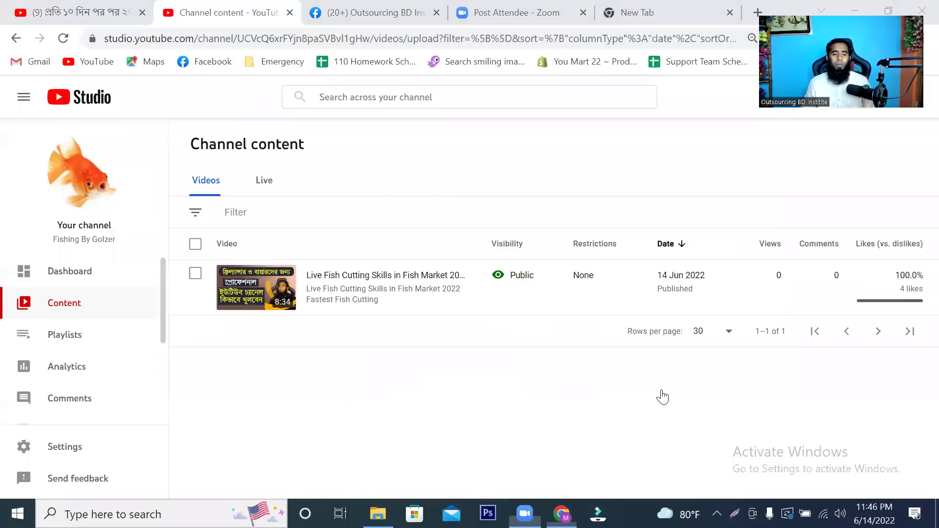
# Set the default title for uploads to "Fishing By Golzer" in the channel's upload defaults.
pyautogui.click(52, 453)
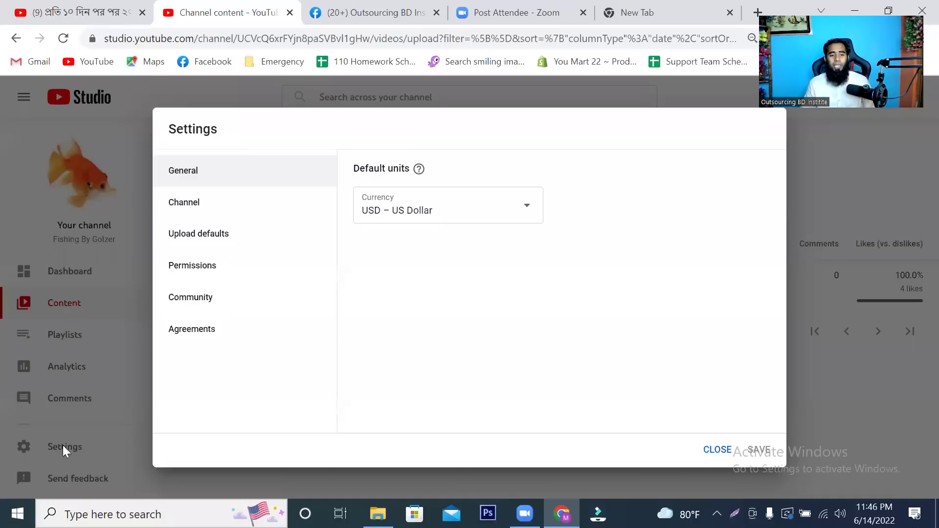
pyautogui.click(219, 239)
pyautogui.click(461, 184)
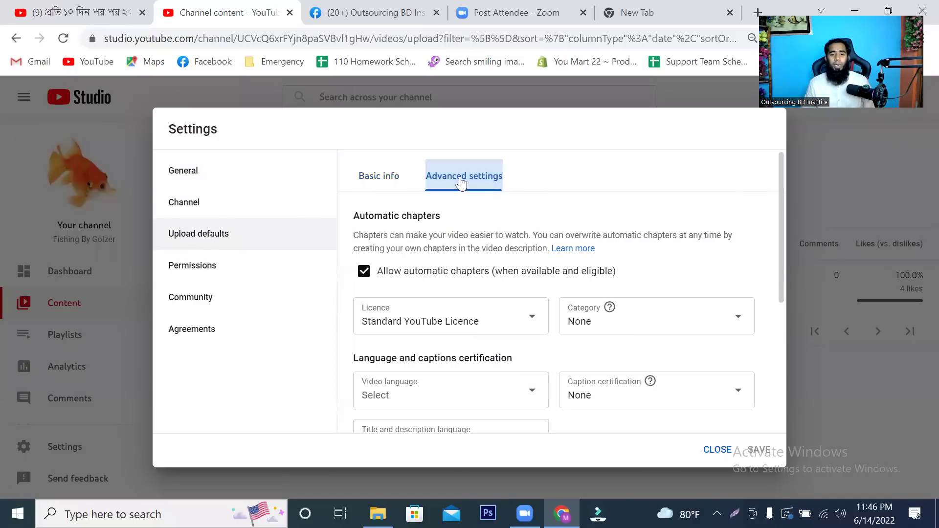
pyautogui.click(393, 176)
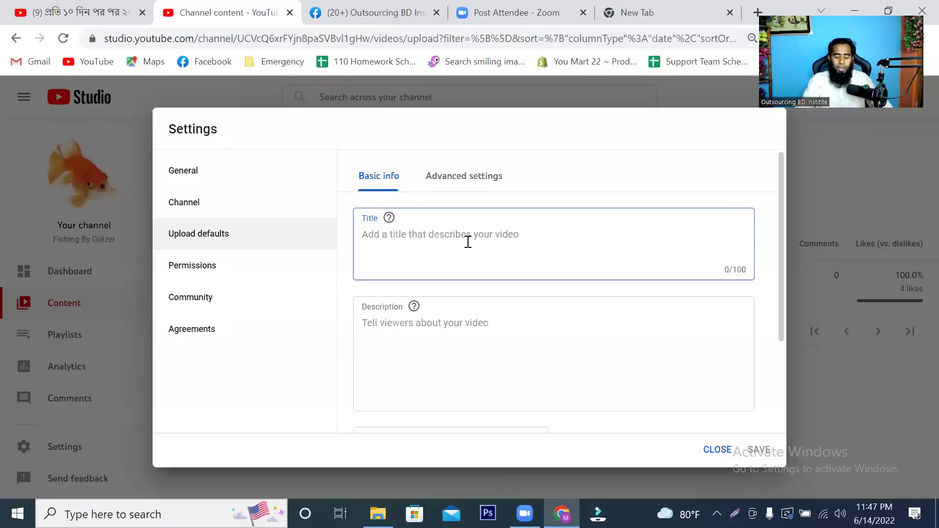
pyautogui.write('Fis')
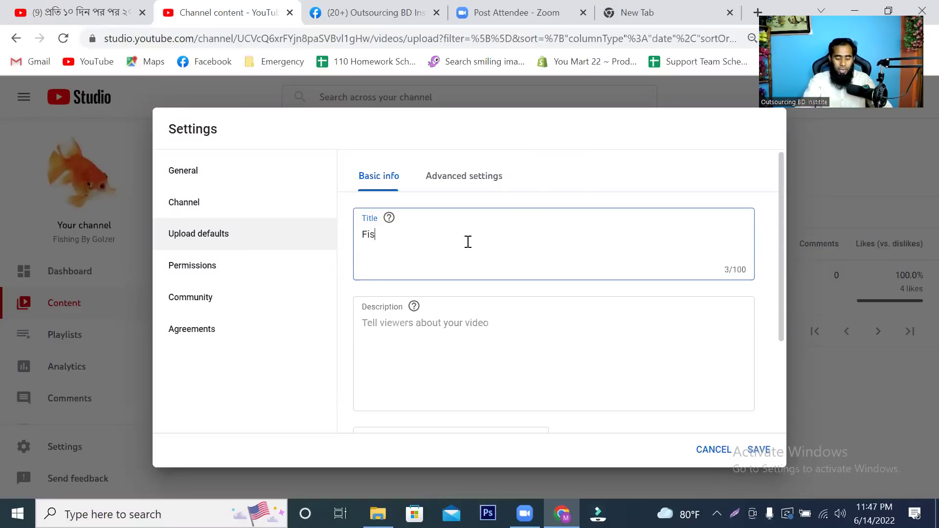
pyautogui.write('hing By Golzer')
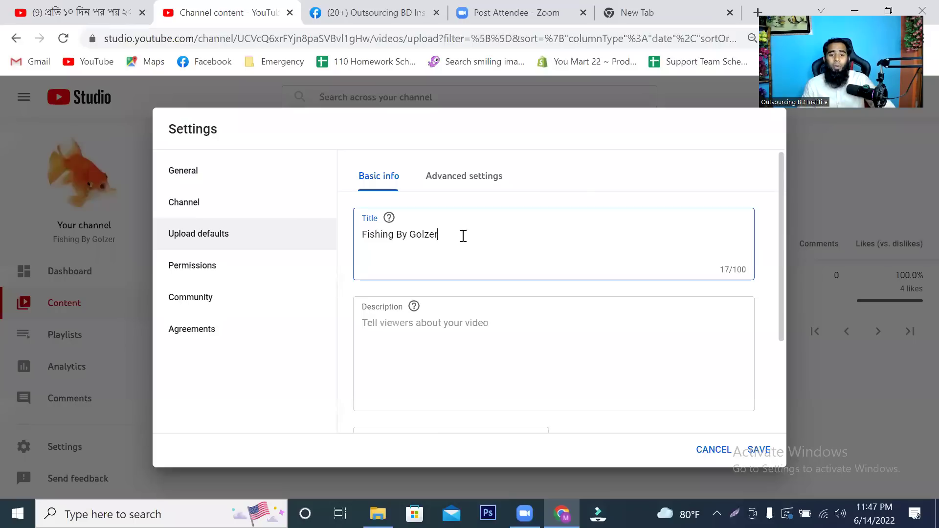
pyautogui.moveTo(463, 236); pyautogui.dragTo(340, 249)
# Expand the description of the open Shopify buyer interview video and copy its opening text, from the greeting through the students' income paragraph.
pyautogui.click(103, 15)
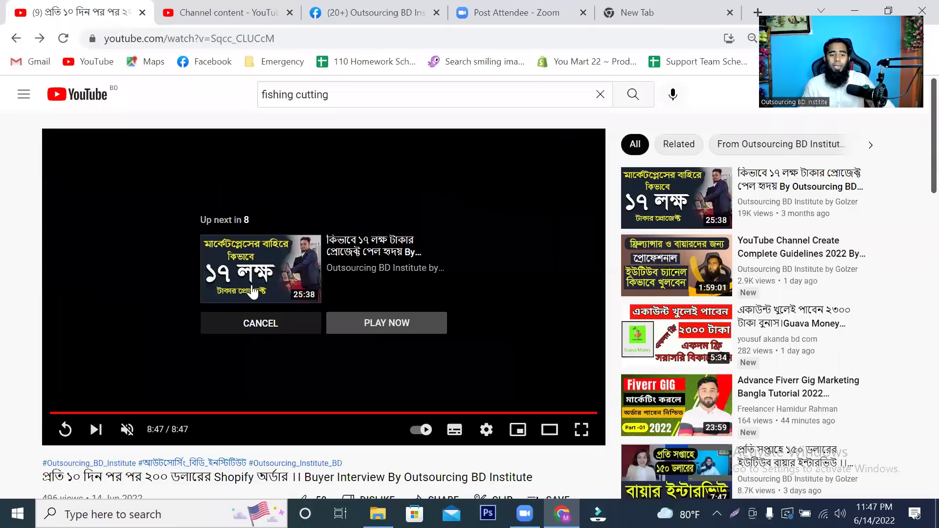
pyautogui.scroll(-4, 130, 331)
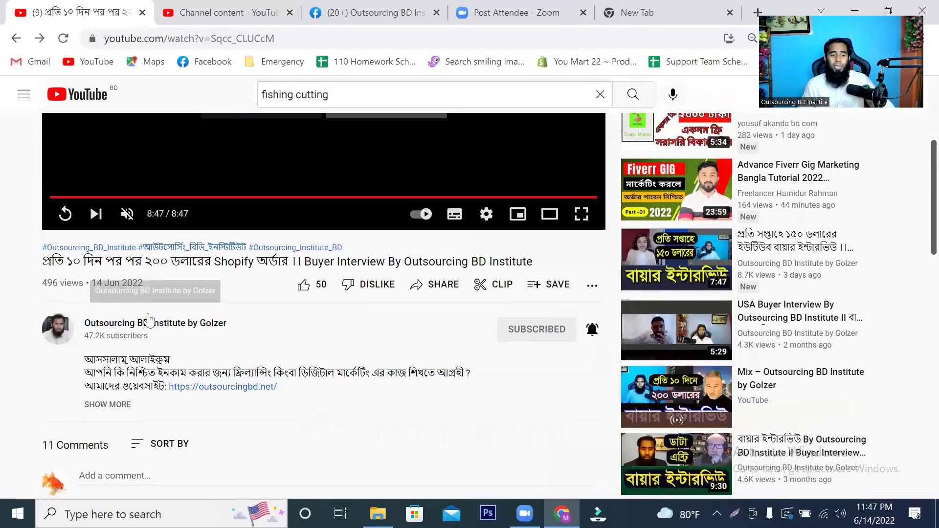
pyautogui.scroll(3, 150, 319)
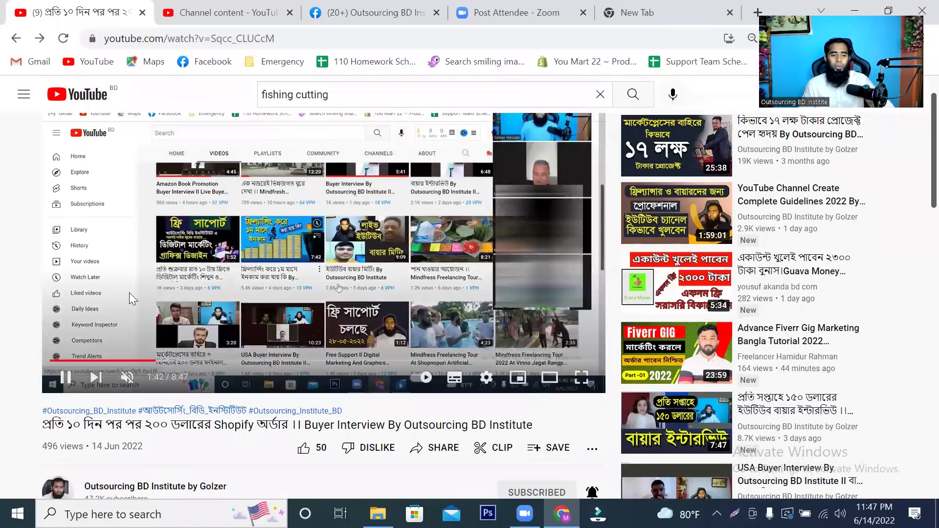
pyautogui.scroll(-3, 69, 293)
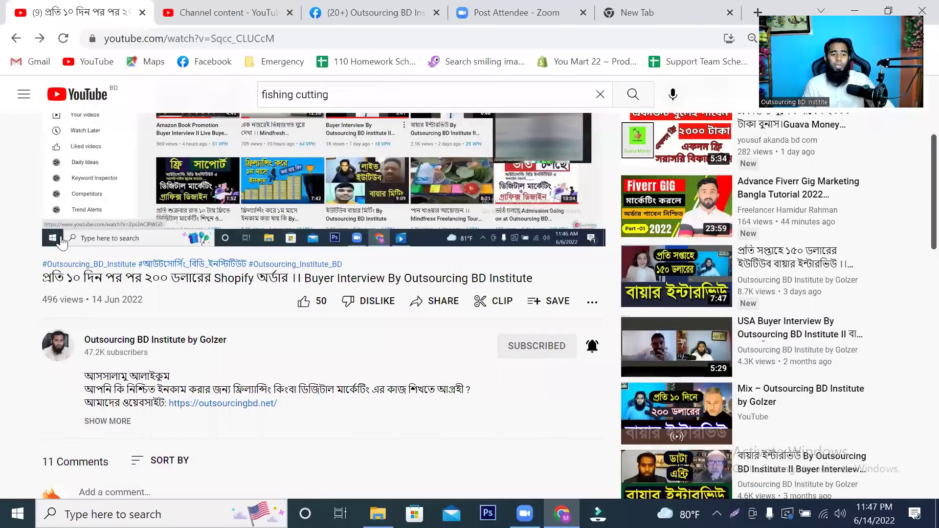
pyautogui.scroll(-2, 126, 350)
pyautogui.click(126, 350)
pyautogui.scroll(-3, 147, 325)
pyautogui.moveTo(85, 156); pyautogui.dragTo(269, 422)
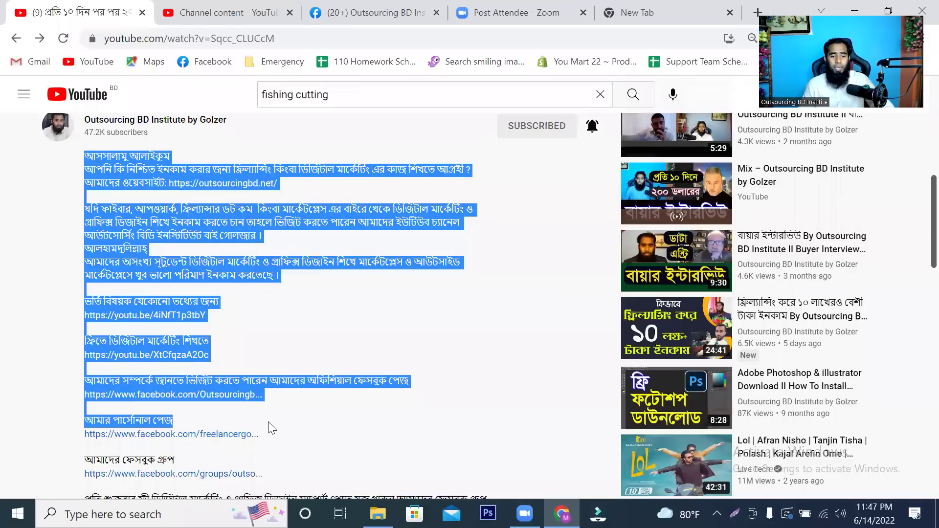
pyautogui.scroll(-3, 269, 422)
pyautogui.moveTo(234, 353); pyautogui.dragTo(105, 189)
pyautogui.scroll(5, 147, 267)
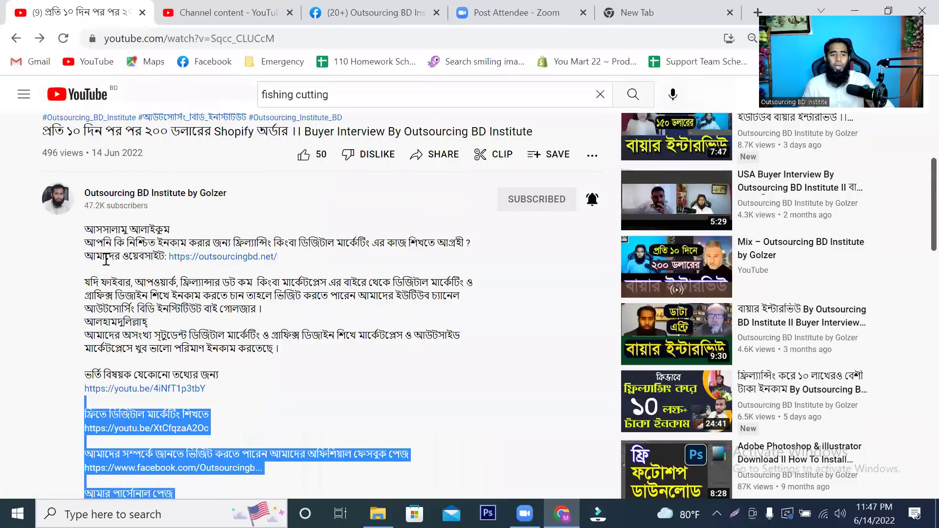
pyautogui.moveTo(85, 229); pyautogui.dragTo(355, 358)
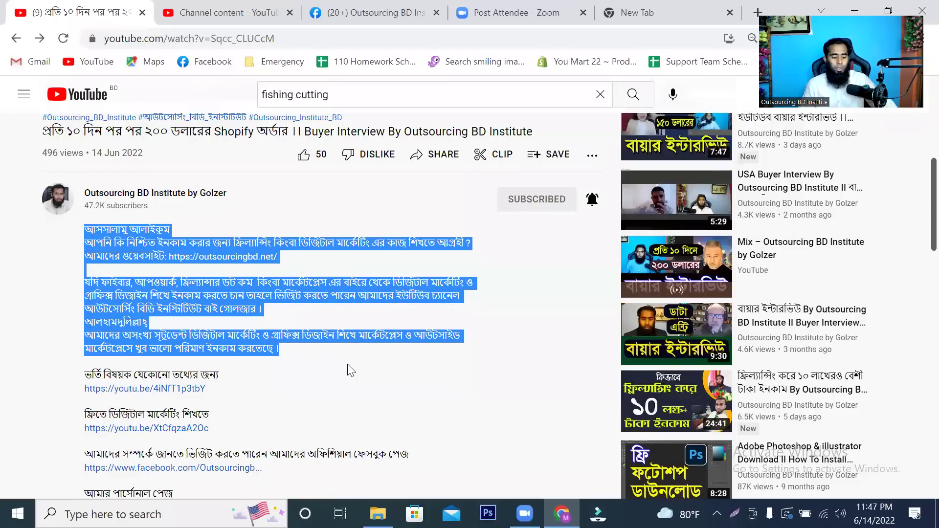
# Paste the copied Bangla text into the description of the channel's upload defaults and review it.
pyautogui.click(229, 16)
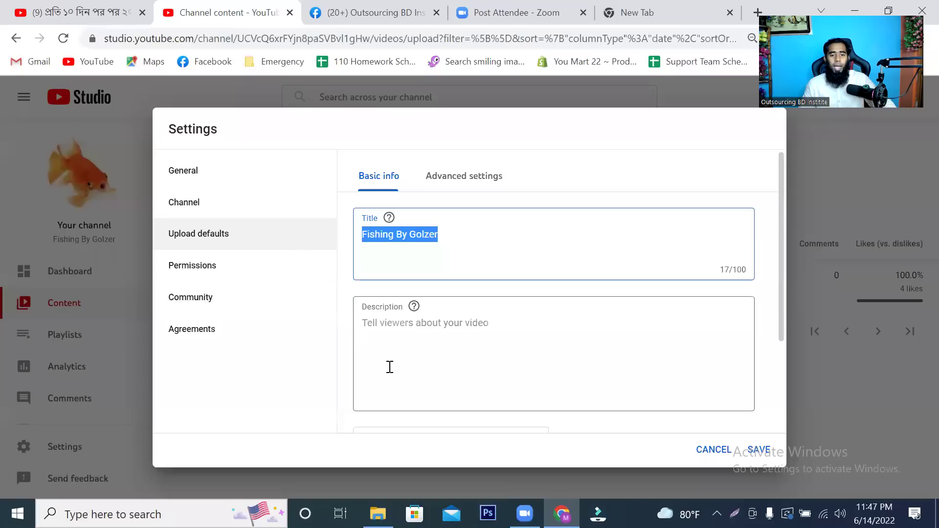
pyautogui.click(436, 326)
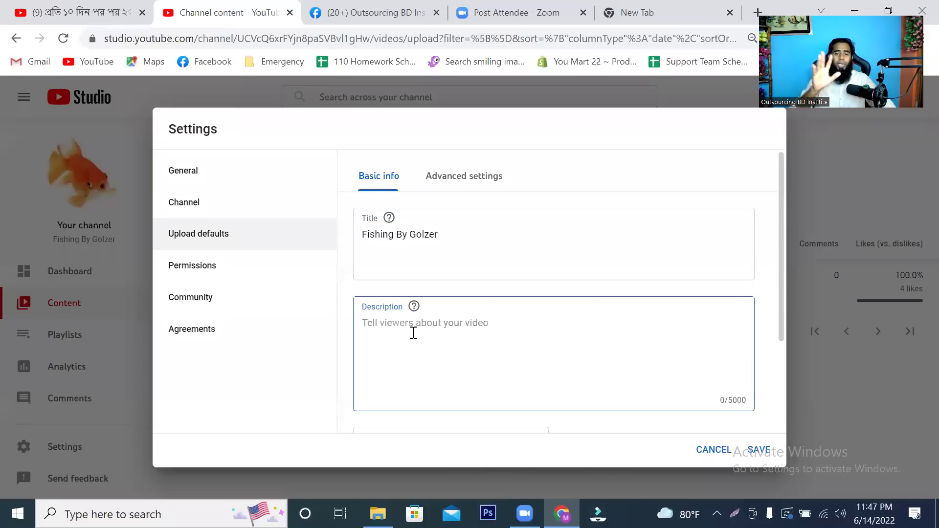
pyautogui.hotkey('ctrl', 'v')
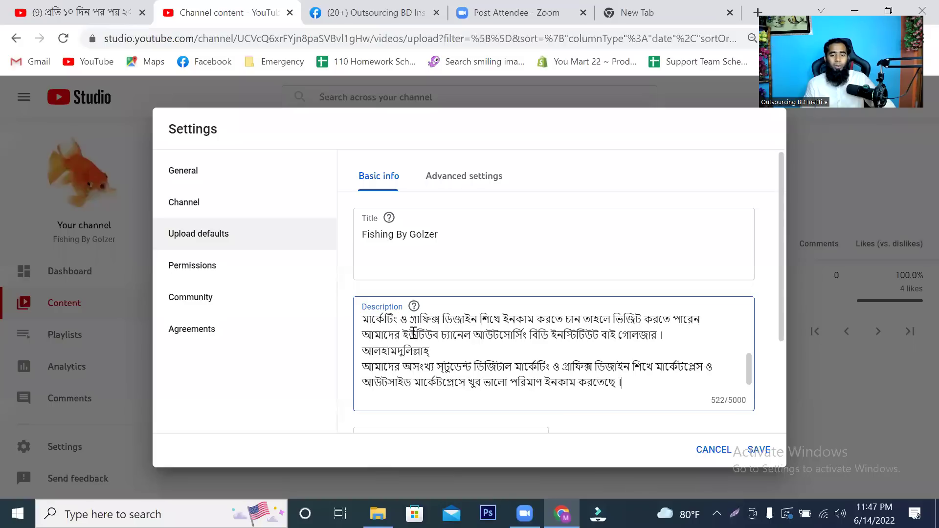
pyautogui.scroll(5, 482, 353)
pyautogui.scroll(-4, 496, 341)
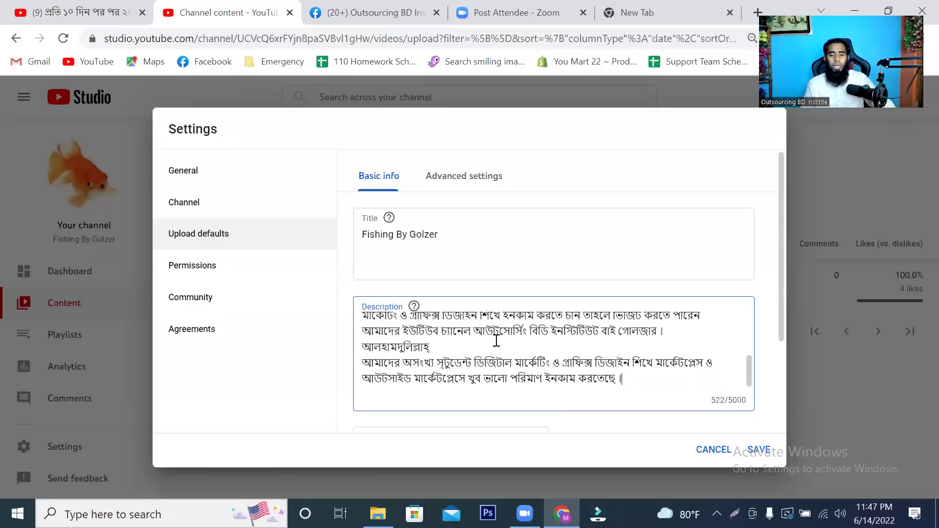
# Set the default visibility for uploads to Public in the channel's upload defaults.
pyautogui.scroll(-2, 538, 289)
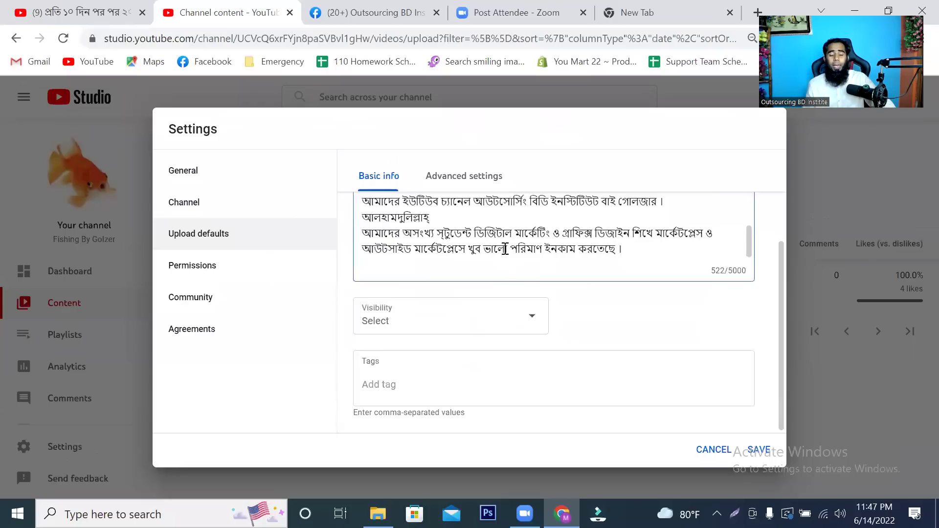
pyautogui.click(523, 319)
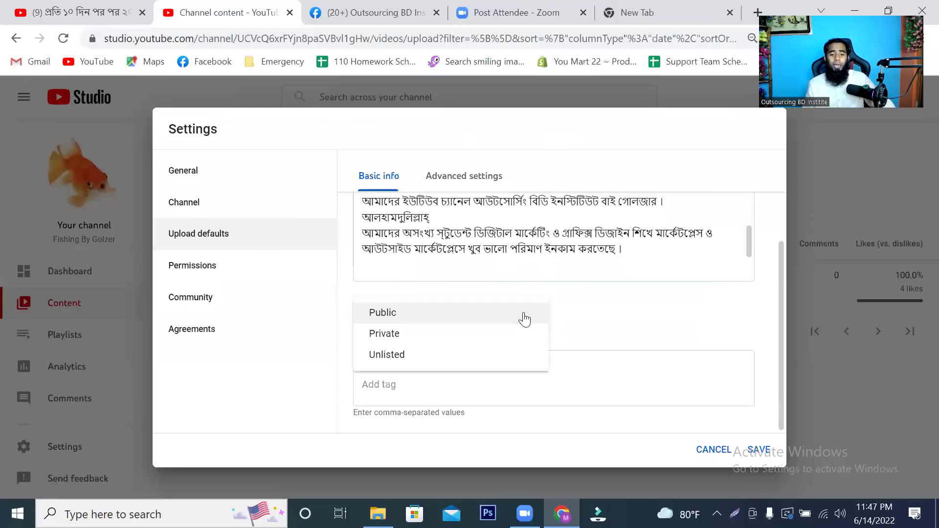
pyautogui.click(413, 319)
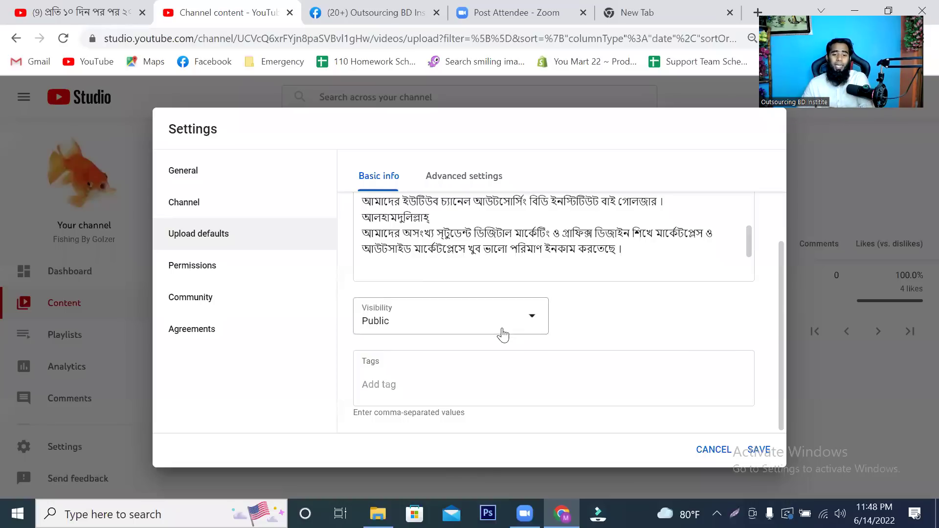
# Add the default tags "Fishing", "fish cutting" and "fishing by golzer", and save the channel's upload defaults.
pyautogui.click(439, 391)
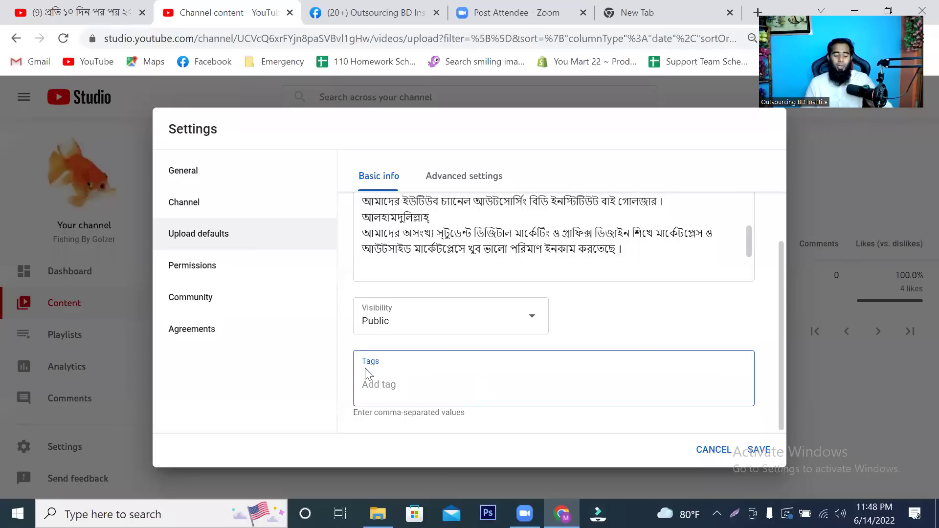
pyautogui.write('Fis')
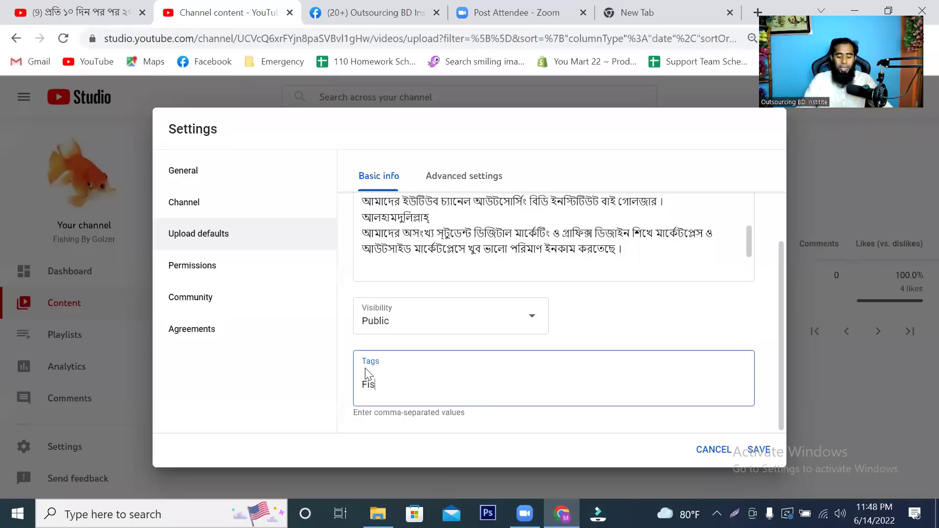
pyautogui.write('hing')
pyautogui.press('Return')
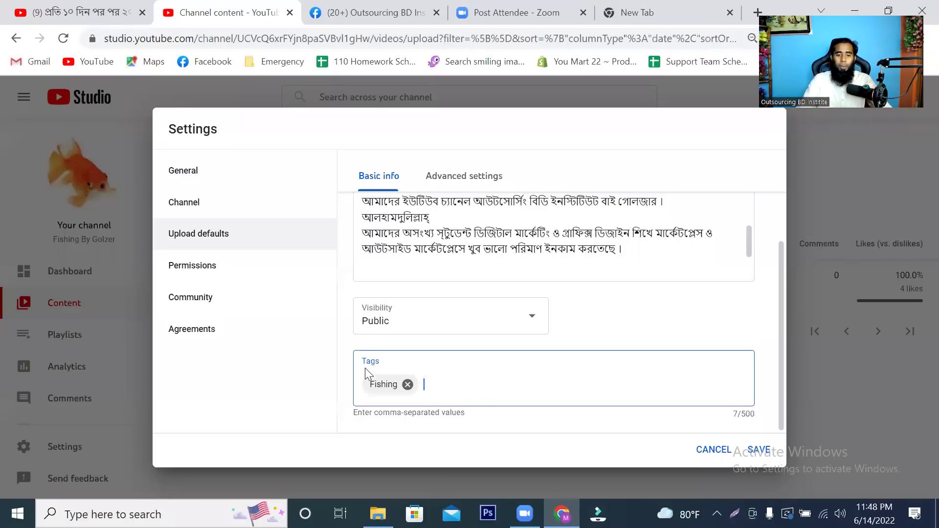
pyautogui.write('fish cutting')
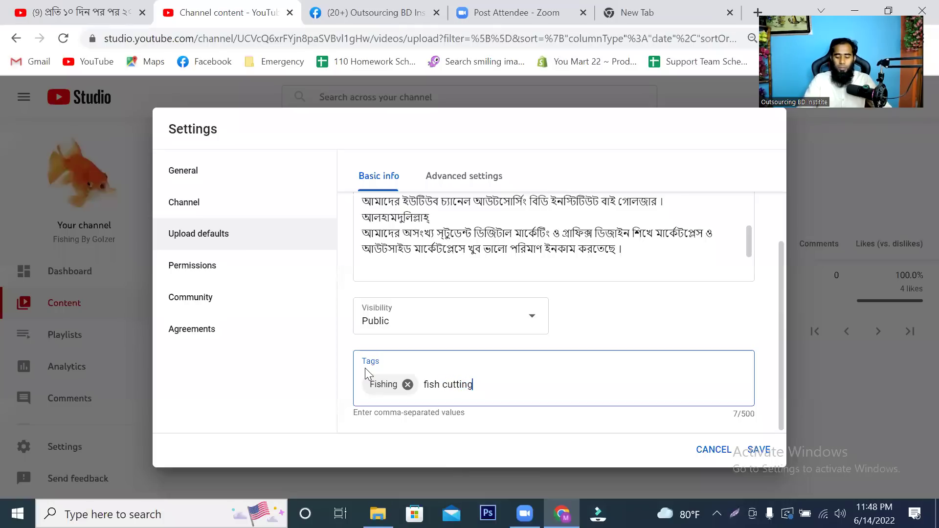
pyautogui.press('Return')
pyautogui.write('fishing by golz')
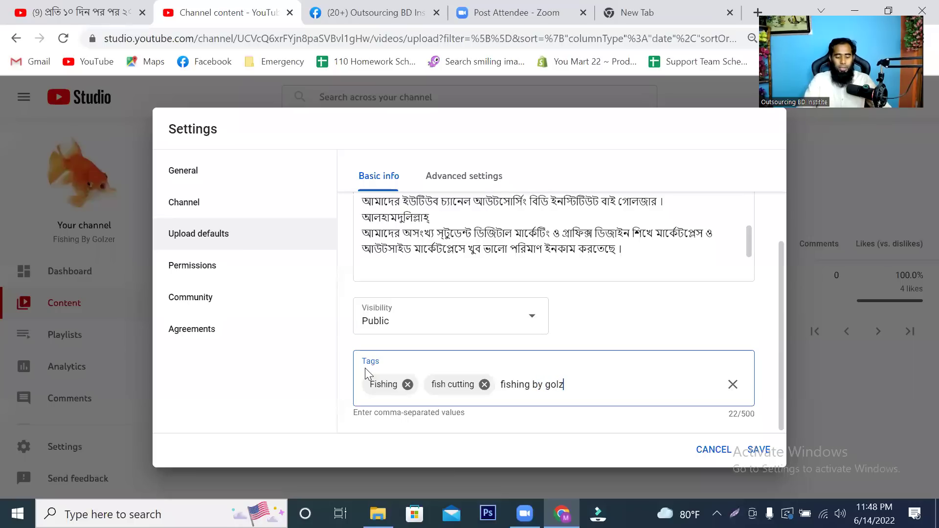
pyautogui.write('er')
pyautogui.press('Return')
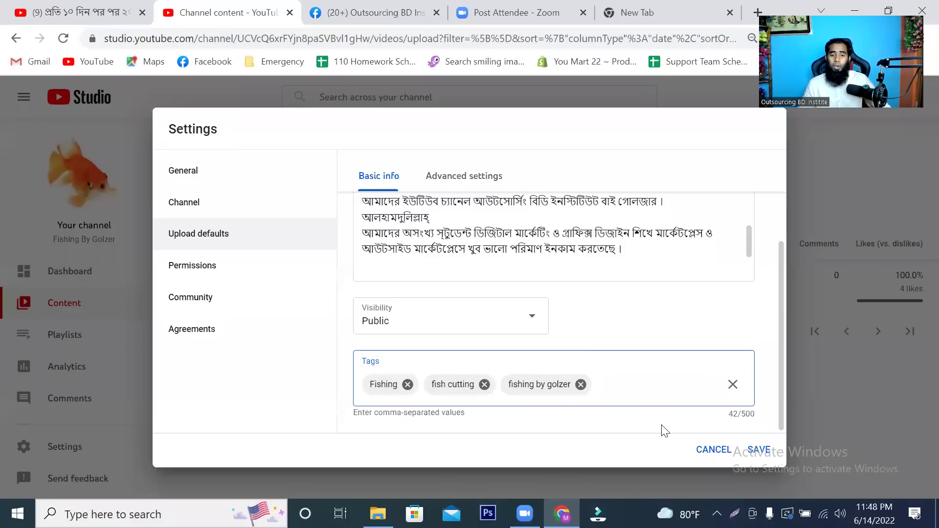
pyautogui.click(759, 450)
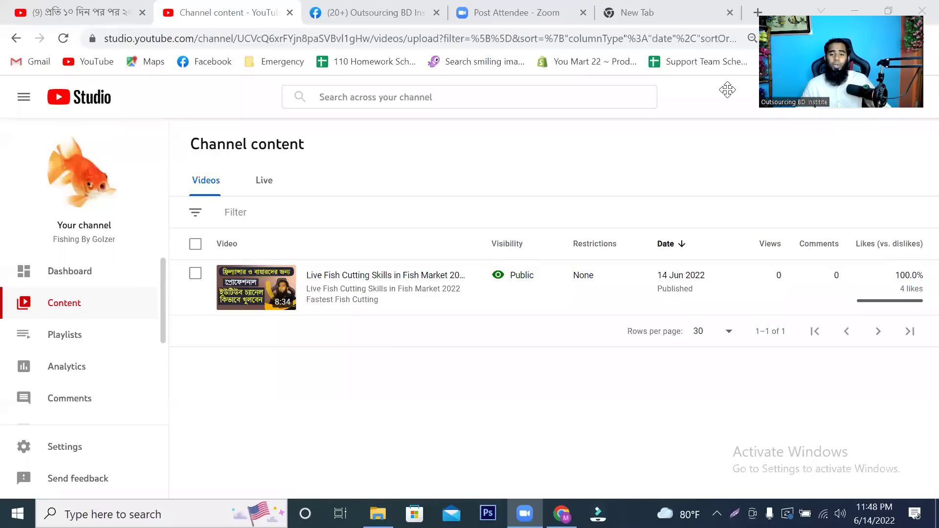
# Start a new video upload and browse to the Zoom folder inside Documents, down to its most recent meeting folders.
pyautogui.moveTo(727, 90); pyautogui.dragTo(699, 154)
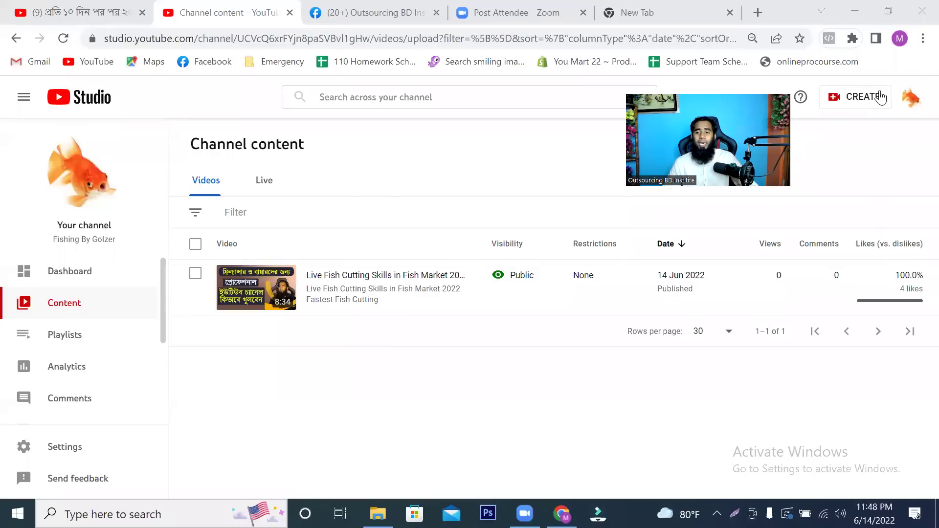
pyautogui.click(859, 101)
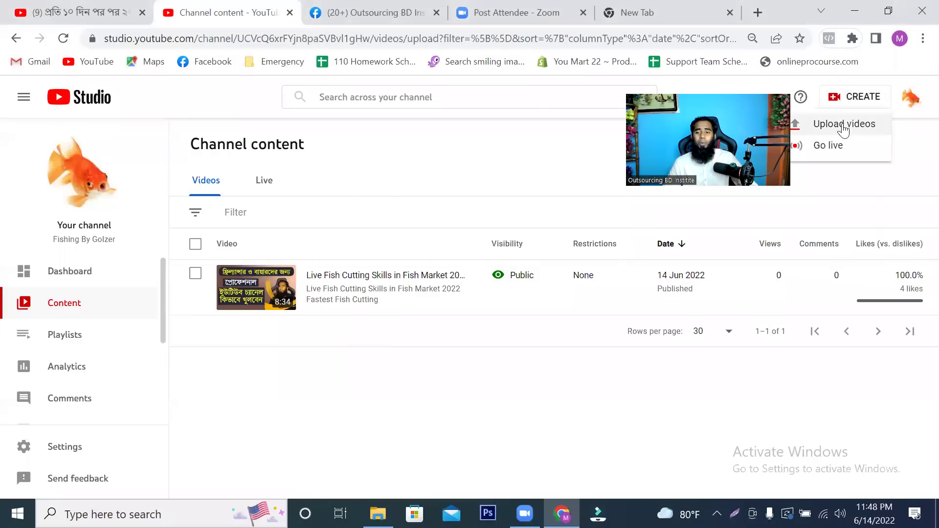
pyautogui.click(842, 129)
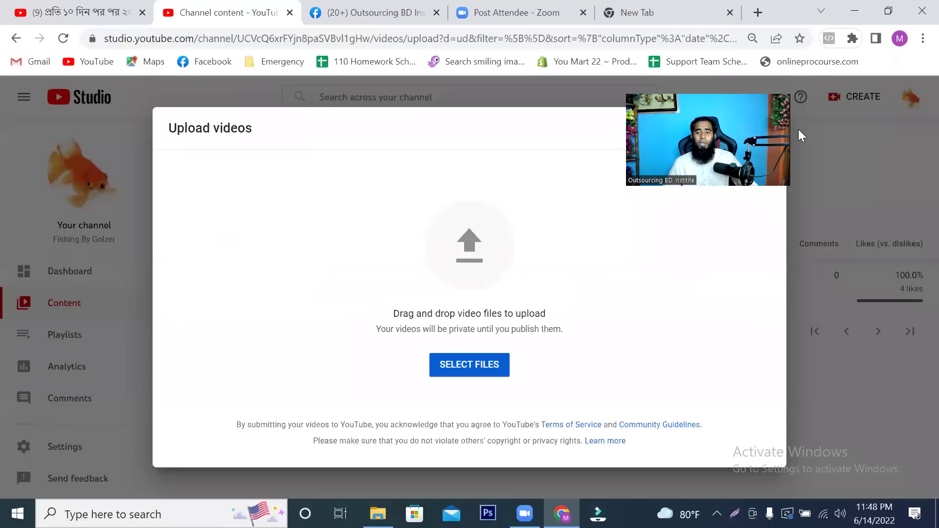
pyautogui.click(461, 246)
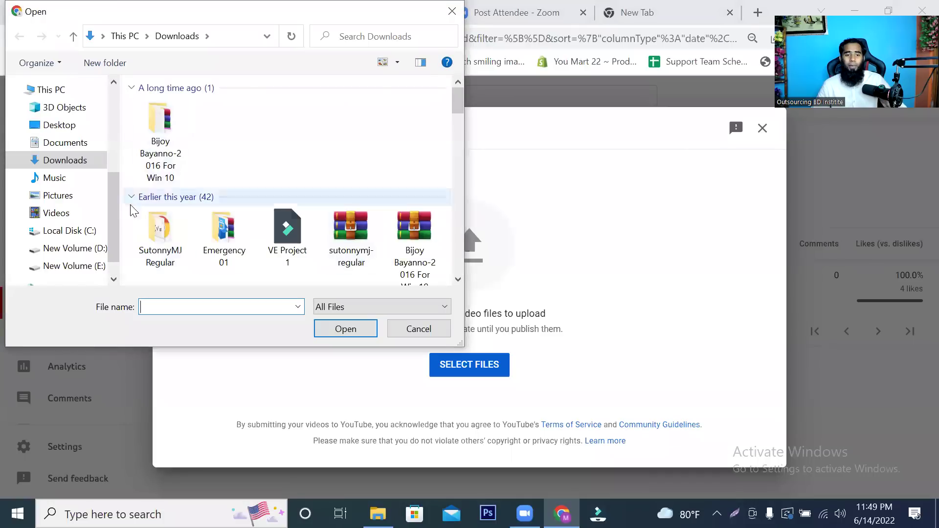
pyautogui.click(64, 143)
pyautogui.doubleClick(189, 140)
pyautogui.scroll(-4, 287, 189)
pyautogui.scroll(-4, 287, 189)
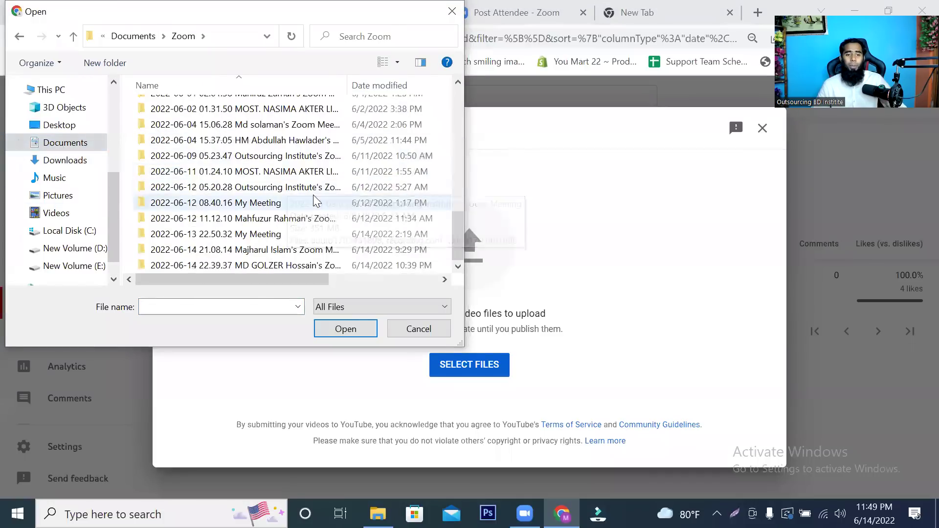
pyautogui.doubleClick(281, 266)
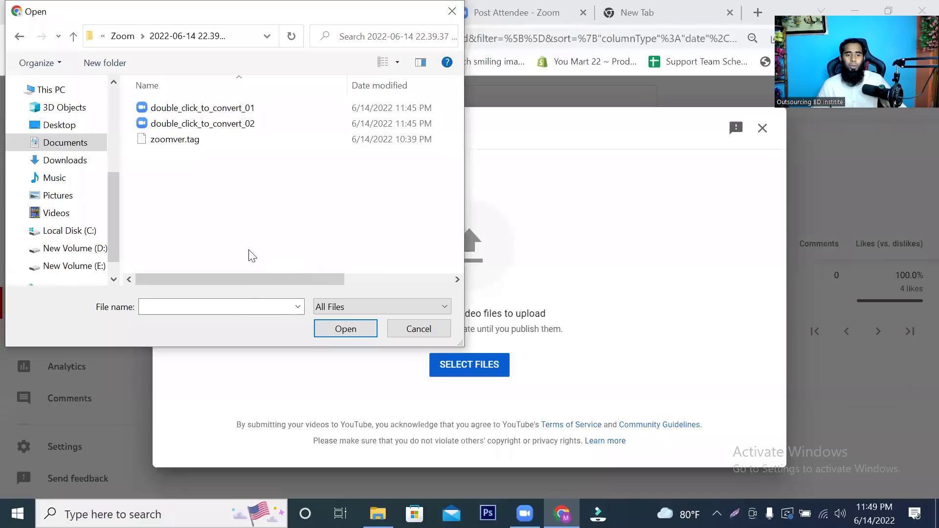
pyautogui.click(20, 36)
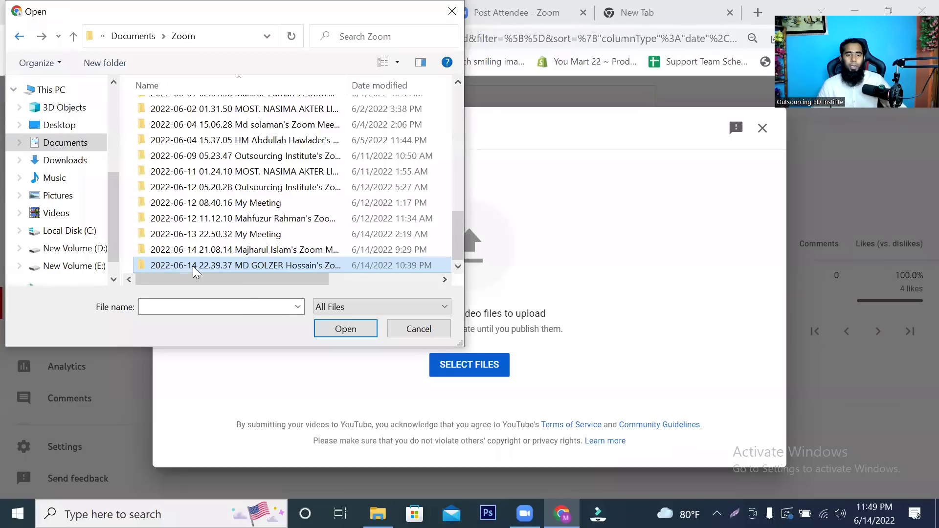
pyautogui.doubleClick(215, 249)
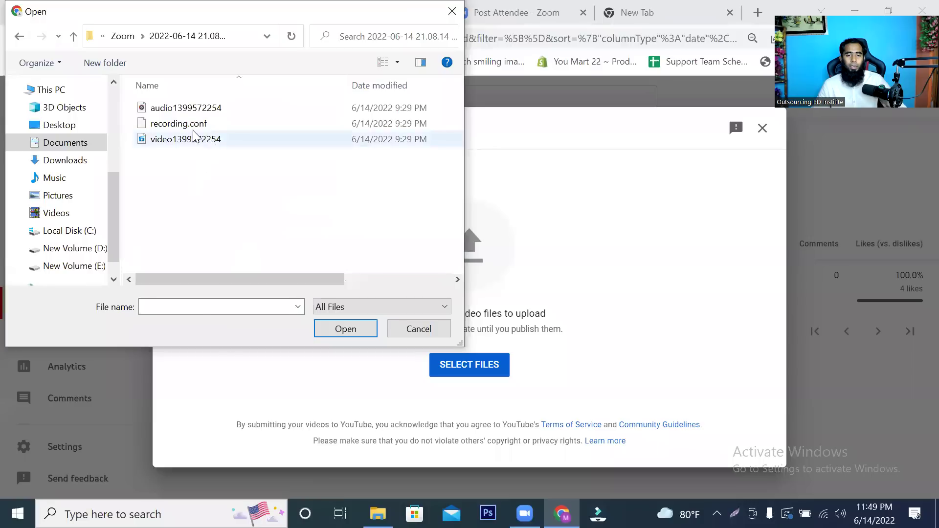
pyautogui.click(20, 37)
pyautogui.scroll(3, 262, 192)
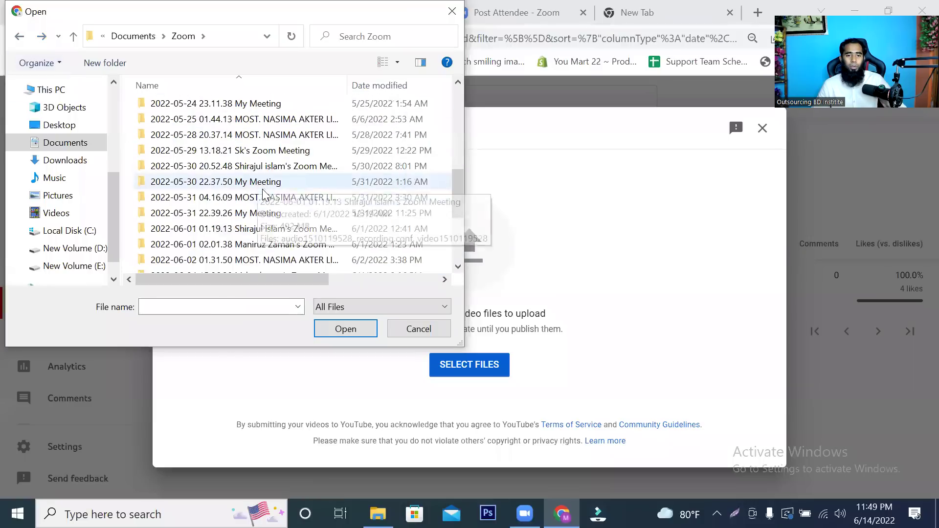
pyautogui.scroll(1, 266, 181)
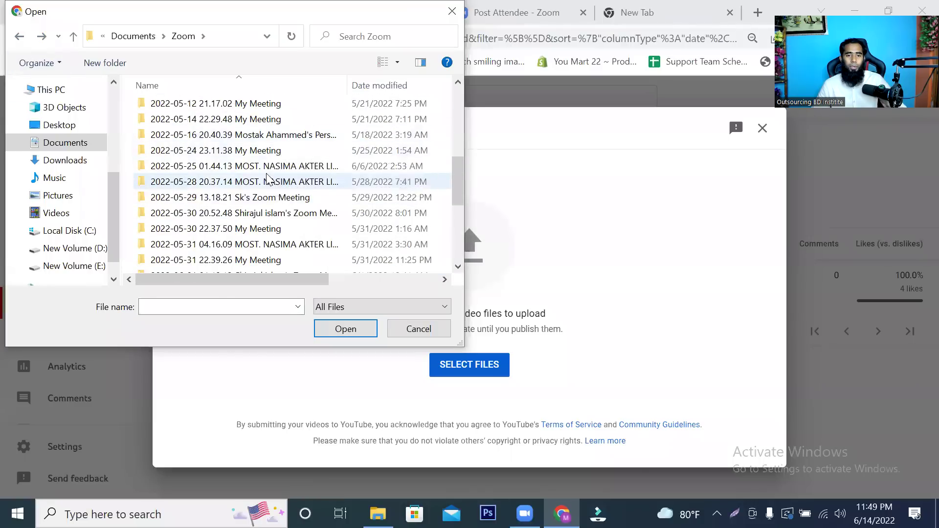
pyautogui.doubleClick(268, 166)
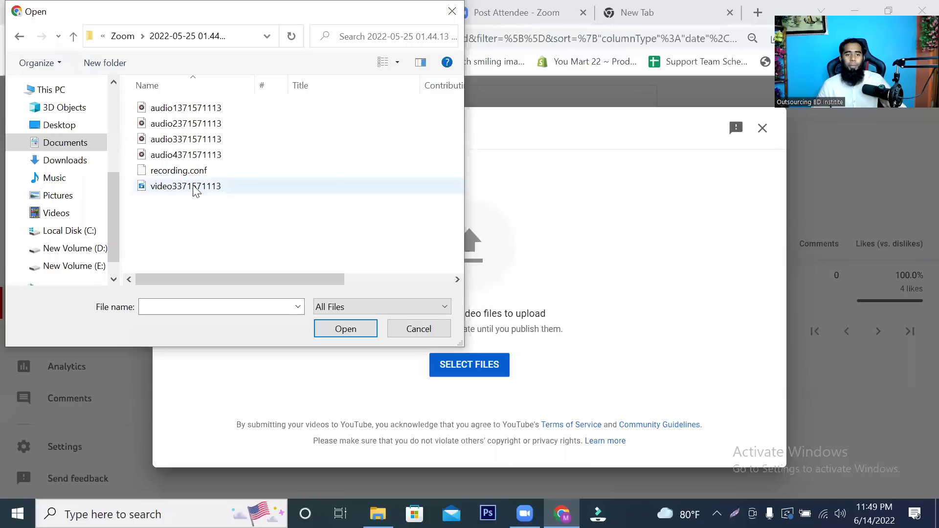
pyautogui.click(218, 187)
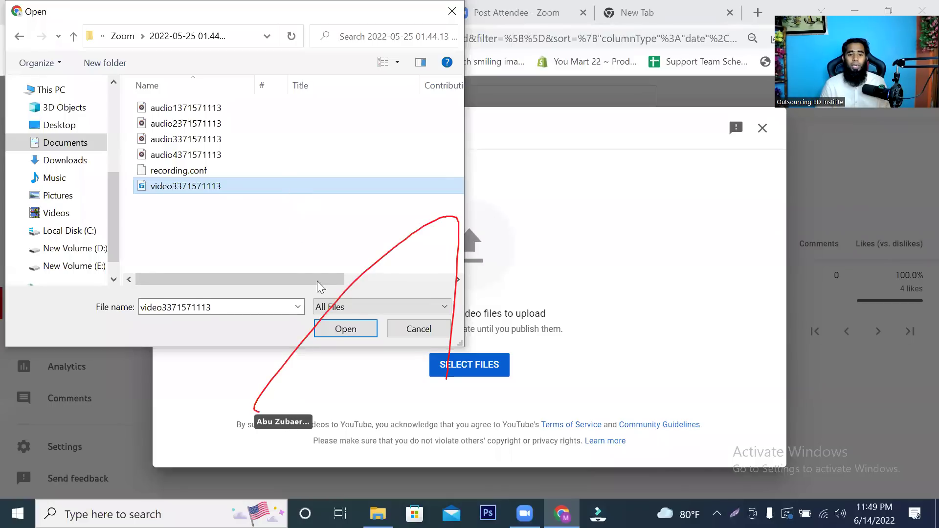
pyautogui.click(353, 329)
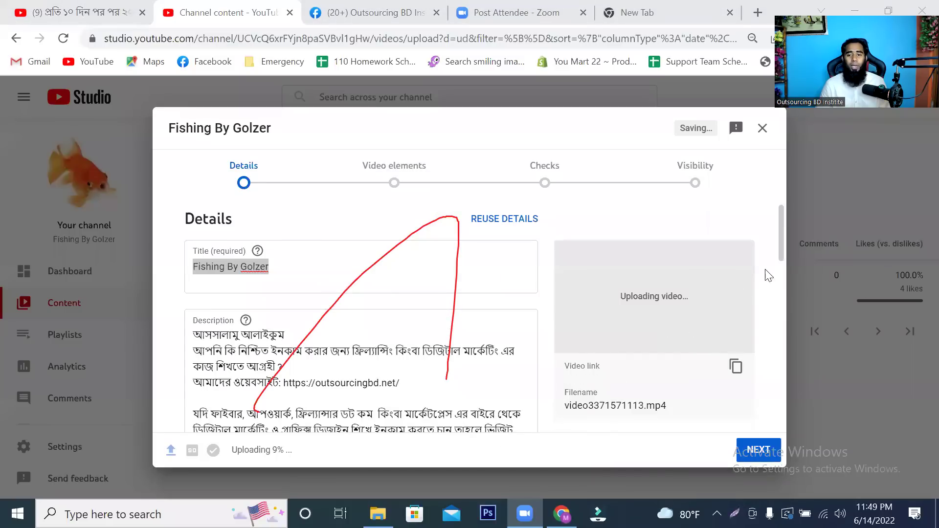
# Review the uploaded video's prefilled title and description, and expand the additional details to examine its tags.
pyautogui.scroll(-2, 747, 250)
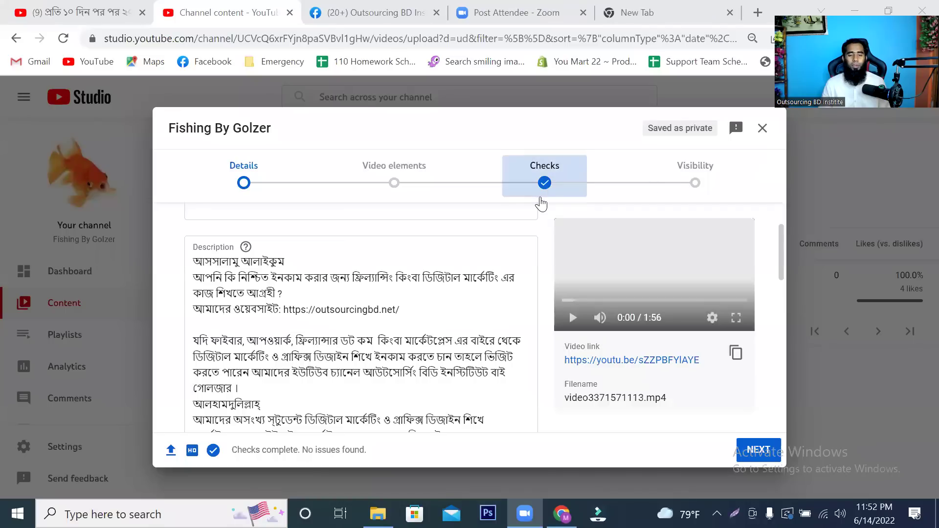
pyautogui.scroll(2, 353, 342)
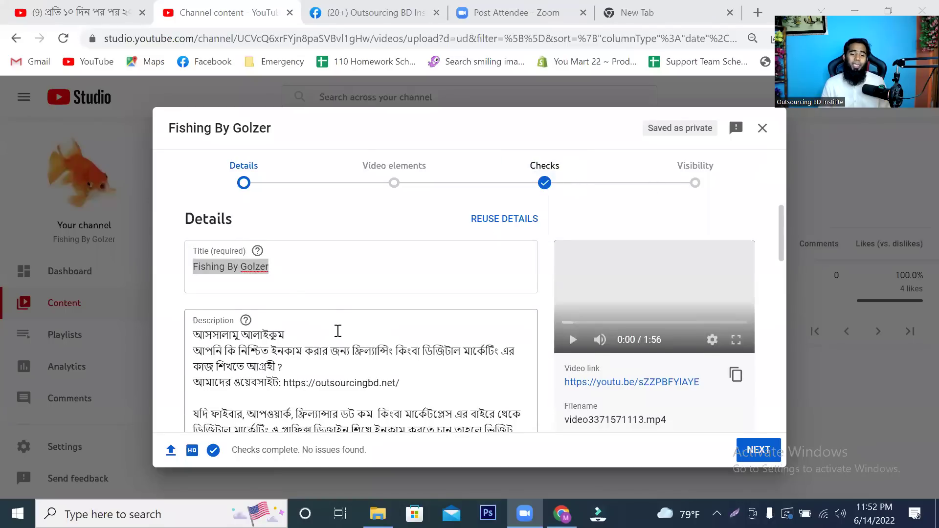
pyautogui.scroll(-4, 351, 316)
pyautogui.scroll(2, 342, 329)
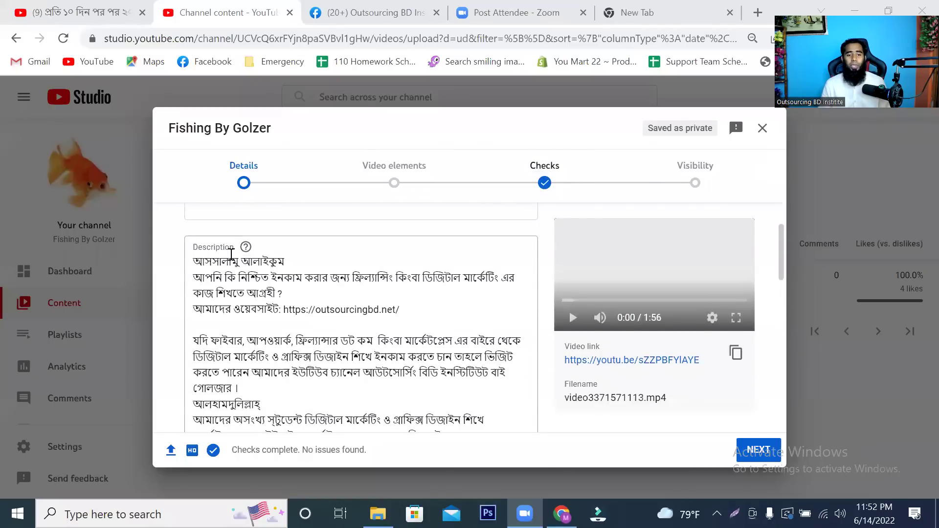
pyautogui.scroll(1, 284, 268)
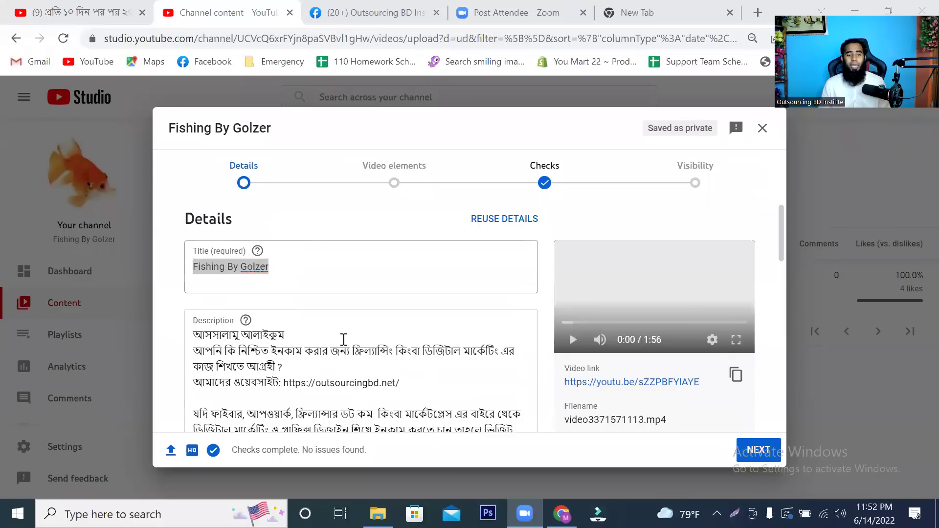
pyautogui.scroll(-6, 344, 339)
pyautogui.scroll(-4, 255, 333)
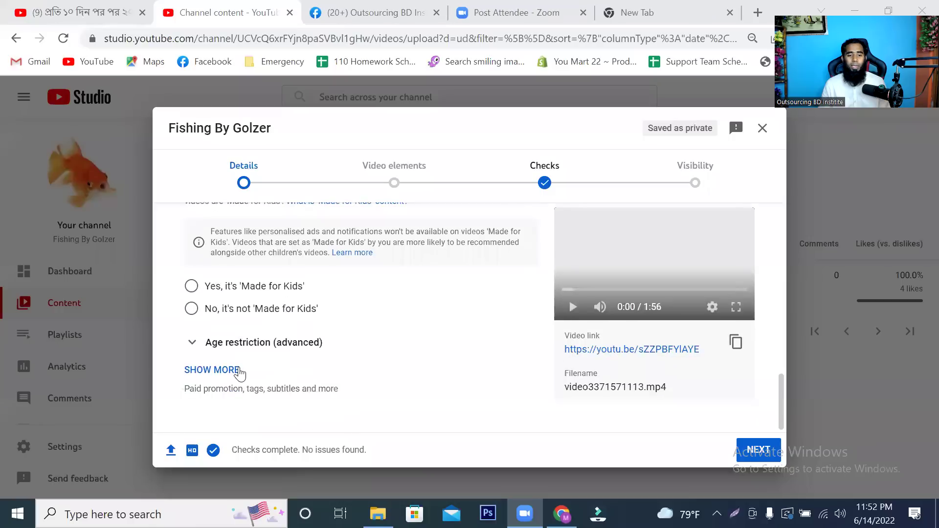
pyautogui.click(240, 373)
pyautogui.scroll(-8, 364, 342)
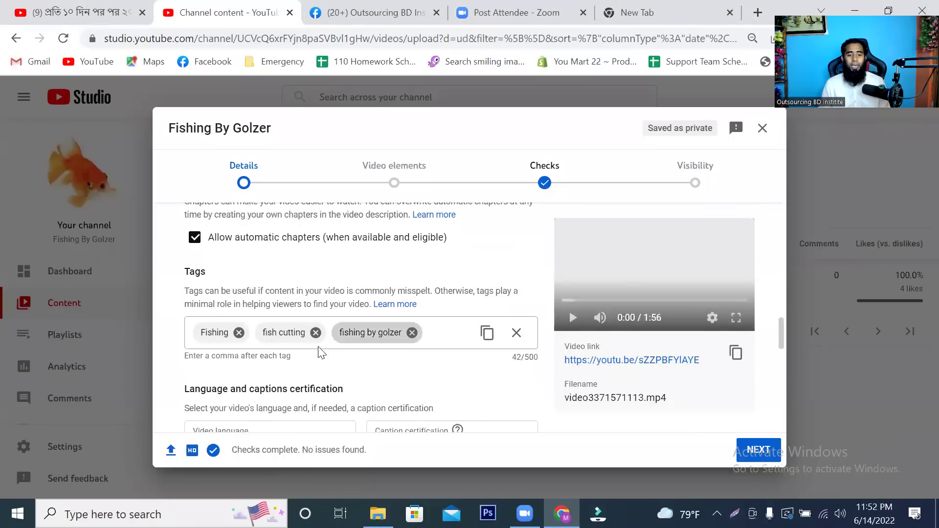
# Recheck the video's default title, the description's closing paragraph, the paid promotion and chapter options, and the tags.
pyautogui.scroll(1, 353, 354)
pyautogui.scroll(15, 353, 355)
pyautogui.tripleClick(310, 263)
pyautogui.click(310, 263)
pyautogui.hotkey('ctrl', 'a')
pyautogui.scroll(-2, 329, 276)
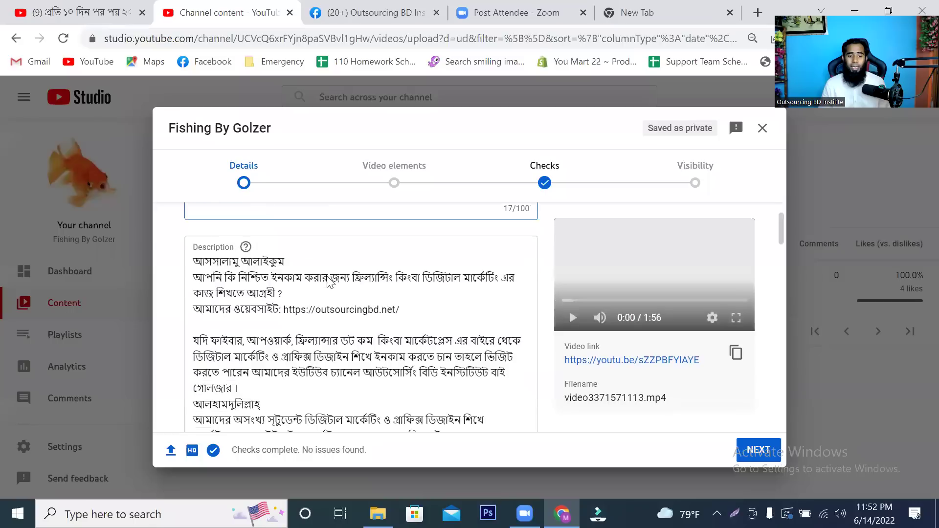
pyautogui.scroll(-3, 310, 313)
pyautogui.moveTo(193, 272); pyautogui.dragTo(306, 274)
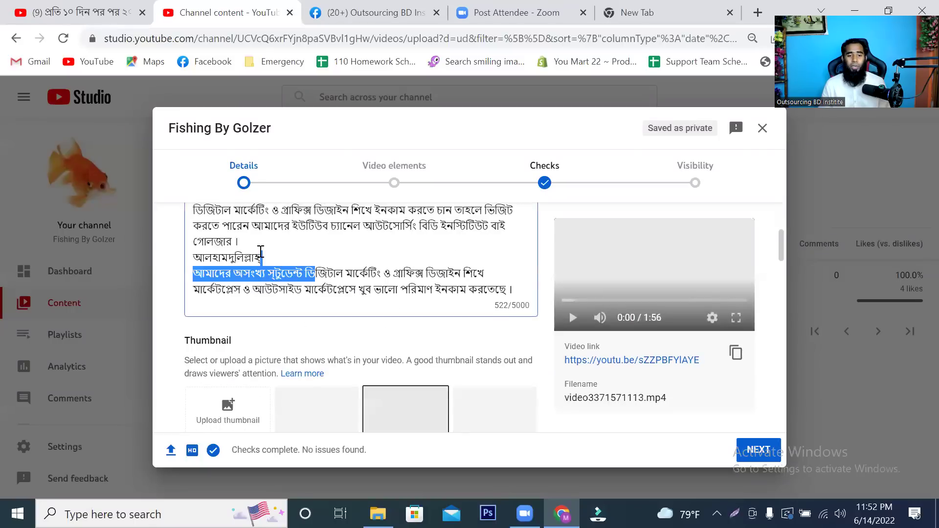
pyautogui.scroll(-5, 274, 289)
pyautogui.scroll(-5, 264, 306)
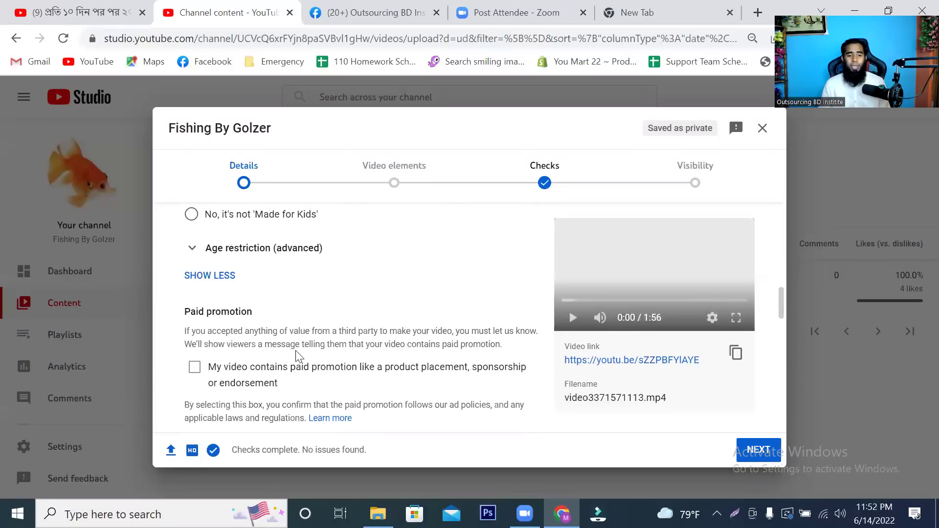
pyautogui.scroll(-5, 295, 351)
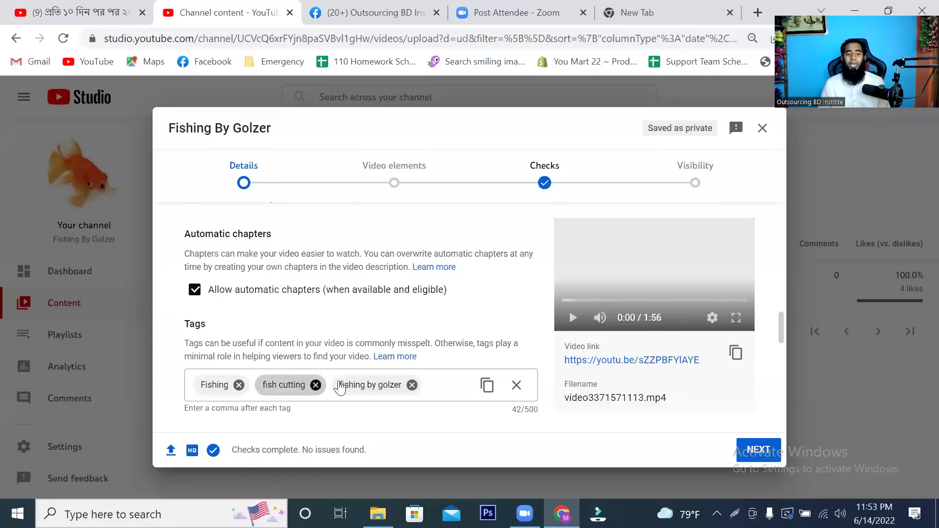
pyautogui.scroll(15, 362, 310)
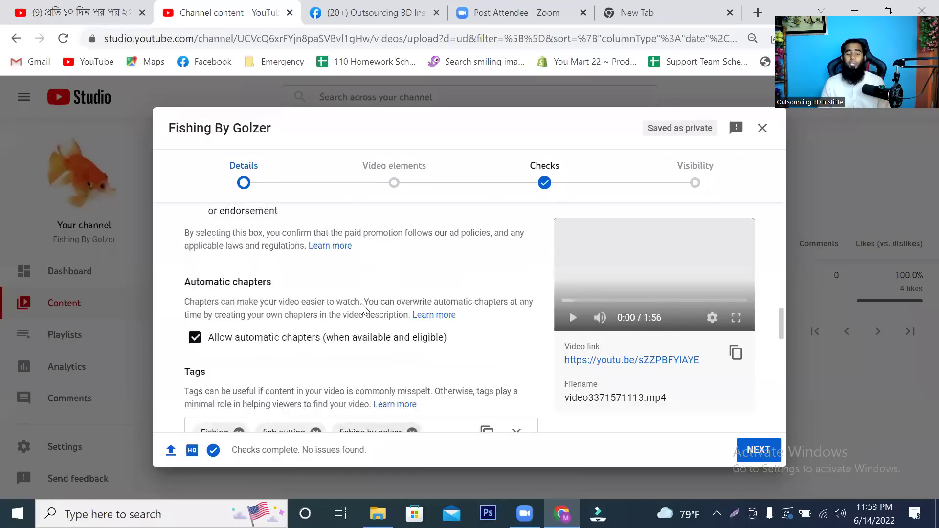
pyautogui.scroll(7, 365, 311)
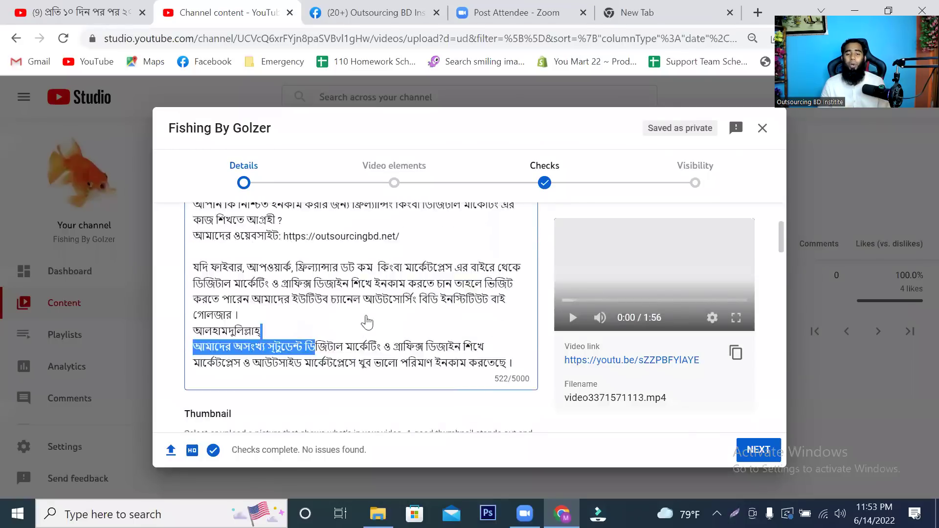
# Add "New" to the beginning and "2022" to the end of the video's title.
pyautogui.scroll(3, 365, 313)
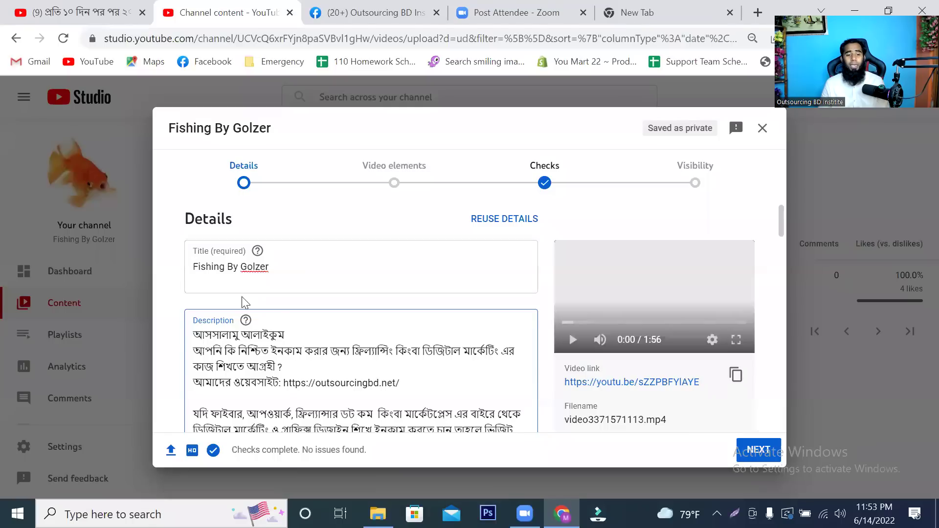
pyautogui.click(194, 267)
pyautogui.write('New')
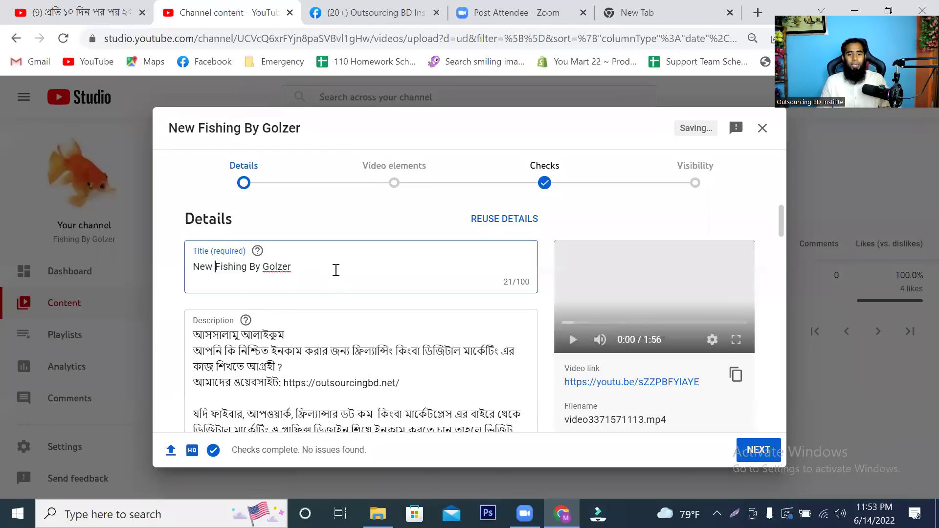
pyautogui.write('  2022')
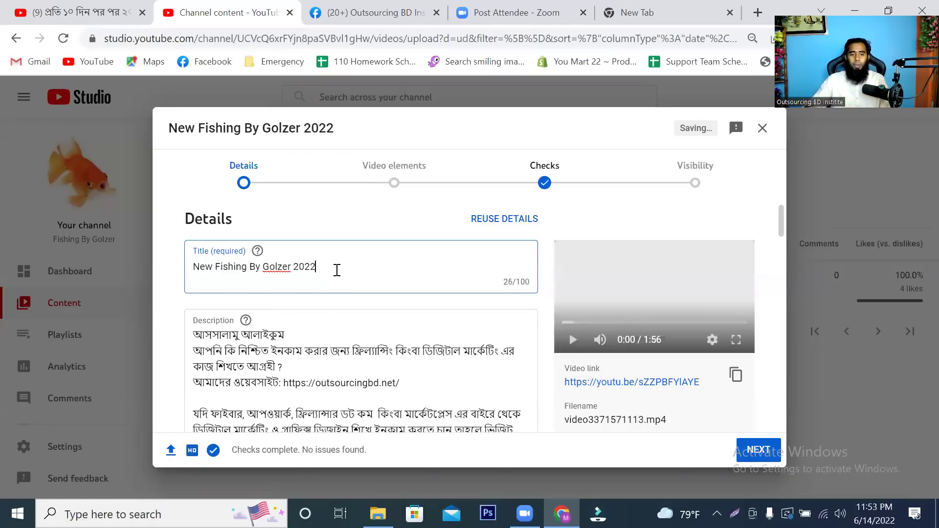
pyautogui.scroll(-7, 337, 270)
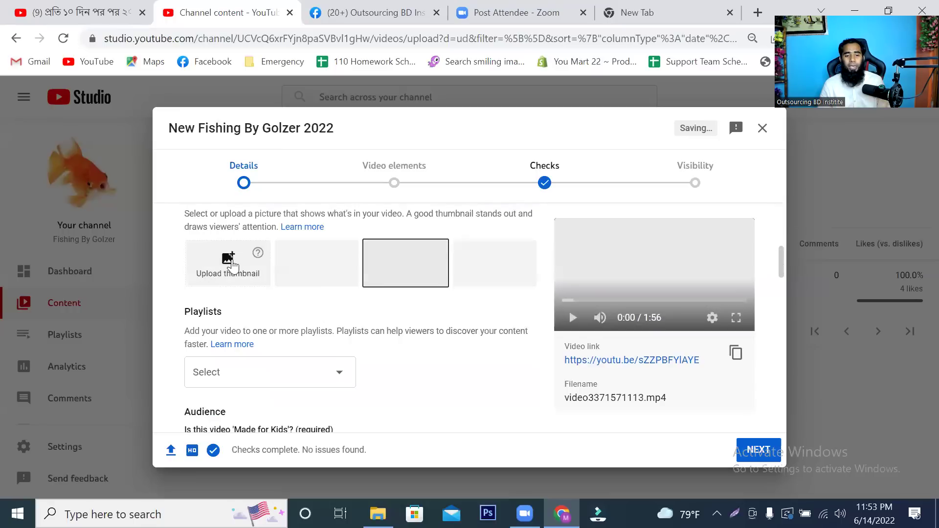
pyautogui.click(230, 263)
pyautogui.click(445, 14)
# Add the video to the "Fishing By Golzer" playlist and set its audience to not 'Made for Kids'.
pyautogui.scroll(-2, 343, 284)
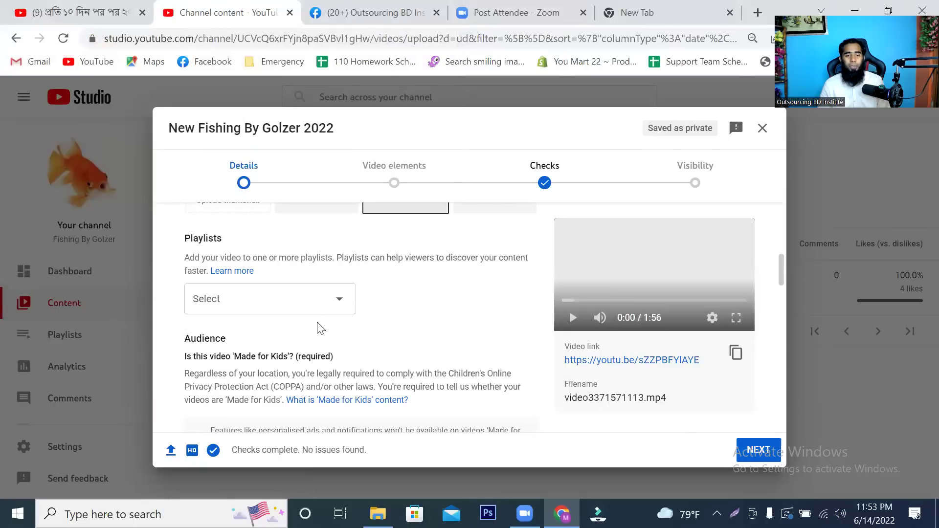
pyautogui.click(341, 299)
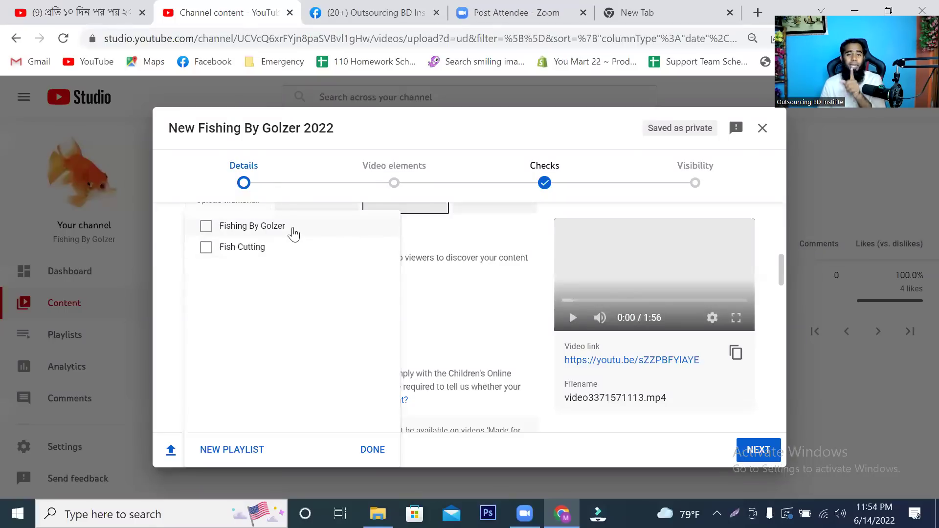
pyautogui.click(206, 228)
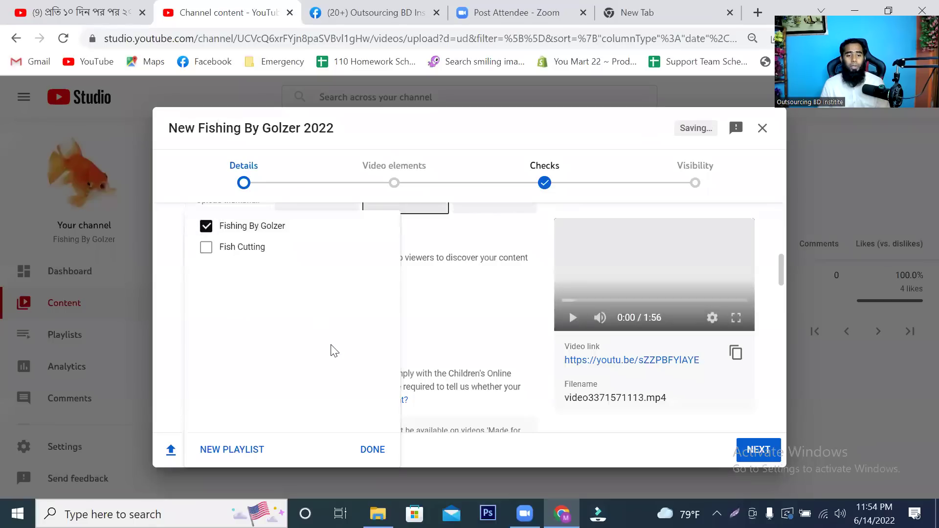
pyautogui.click(359, 429)
pyautogui.scroll(-3, 278, 310)
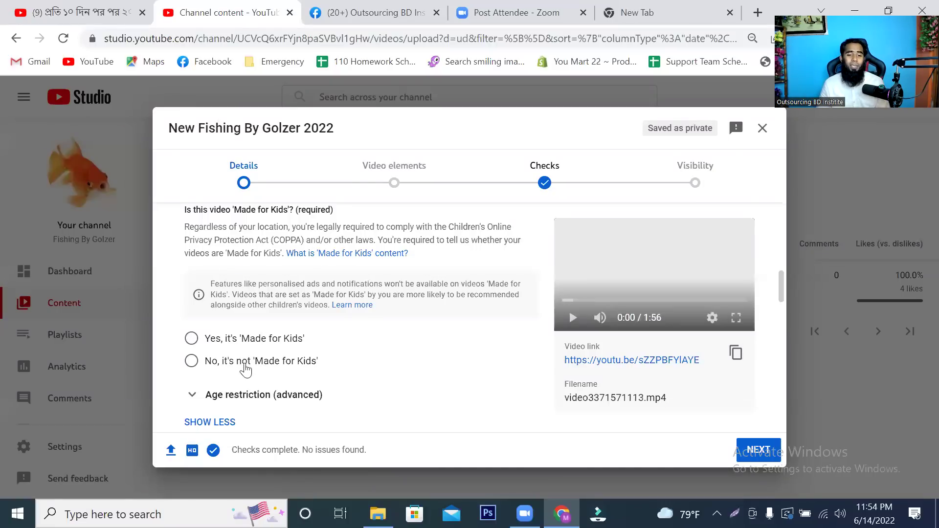
pyautogui.click(192, 362)
# Add "new fishing" to the video's tags.
pyautogui.scroll(-8, 343, 338)
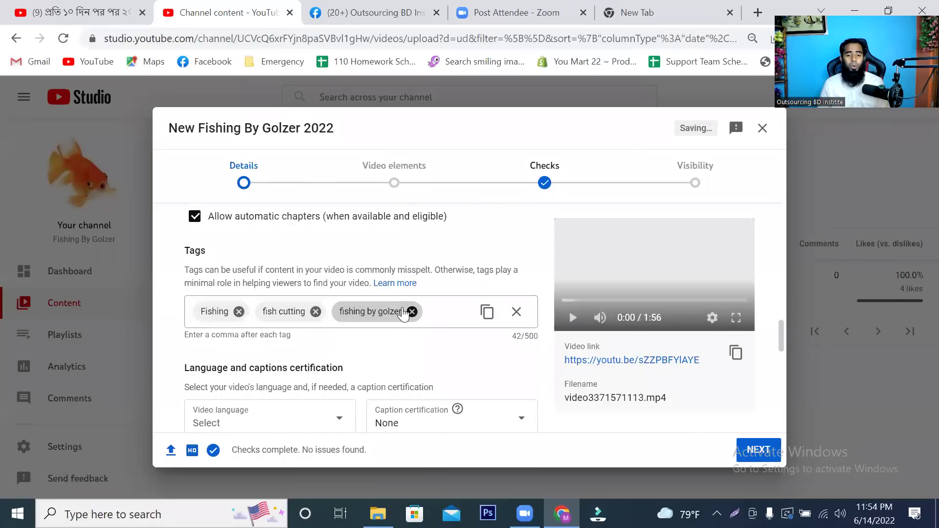
pyautogui.click(451, 312)
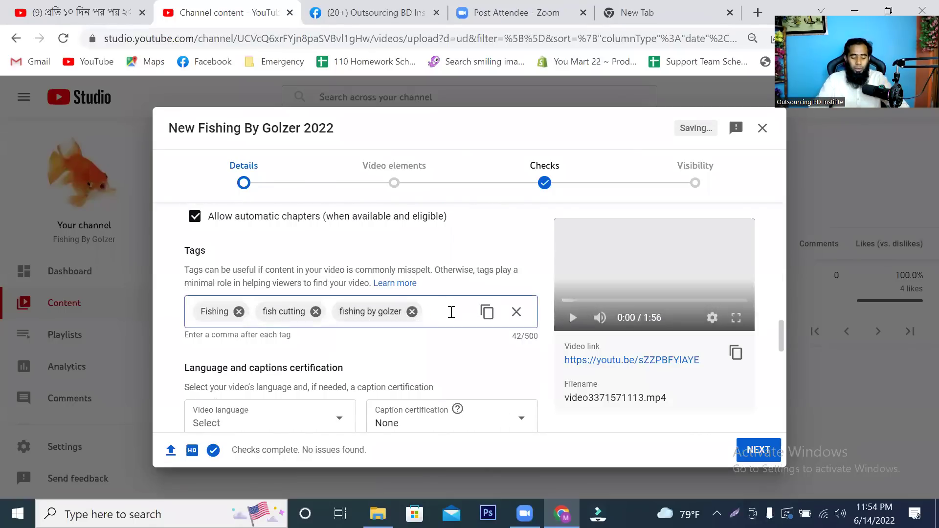
pyautogui.write('new fishing')
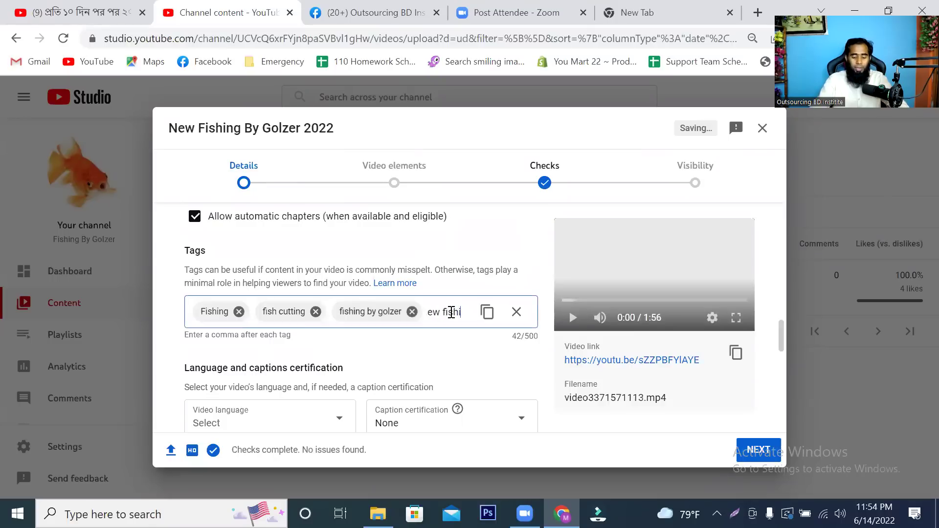
pyautogui.write(',')
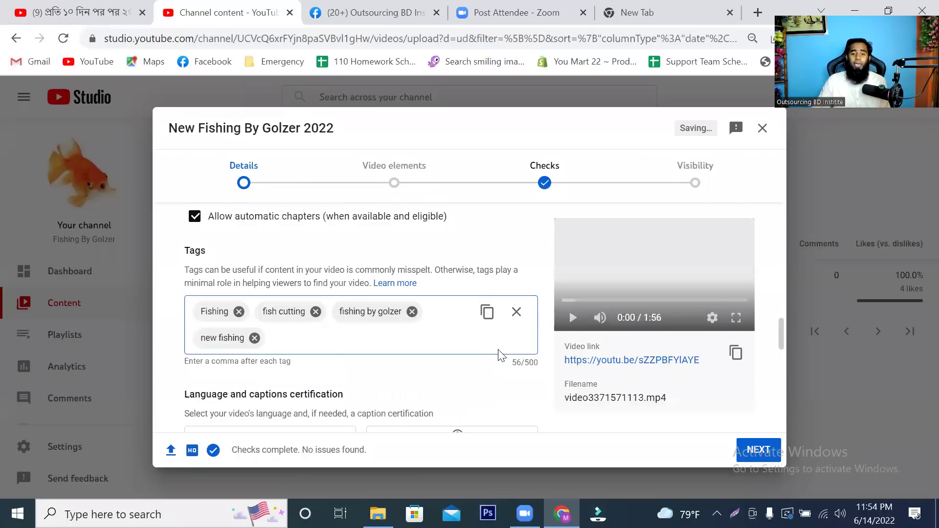
# Review the language, recording, licence, Shorts sampling, category and comment settings, and continue to the video elements stage.
pyautogui.scroll(-3, 318, 341)
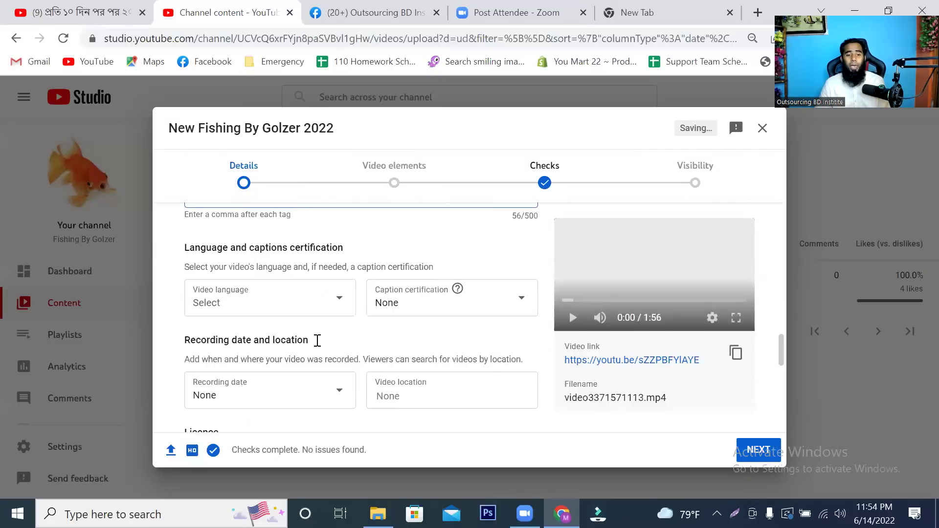
pyautogui.scroll(2, 320, 345)
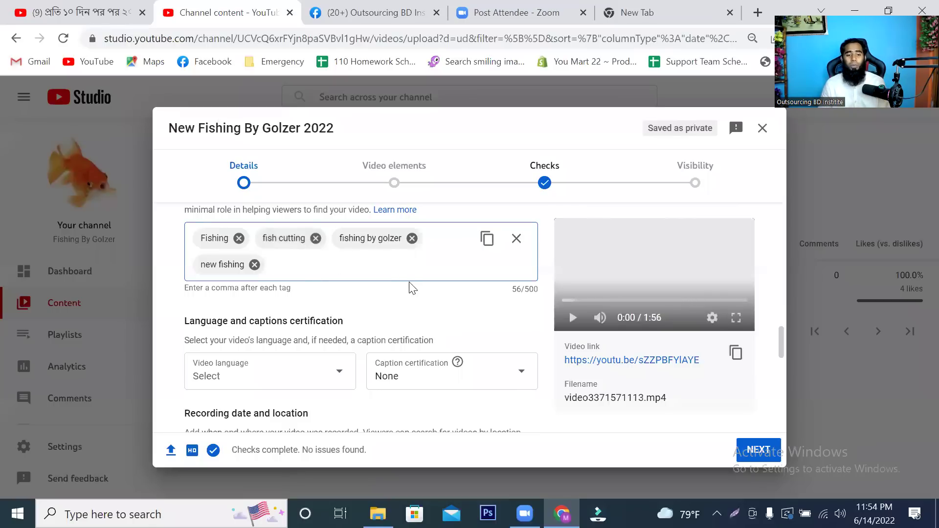
pyautogui.scroll(-1, 235, 318)
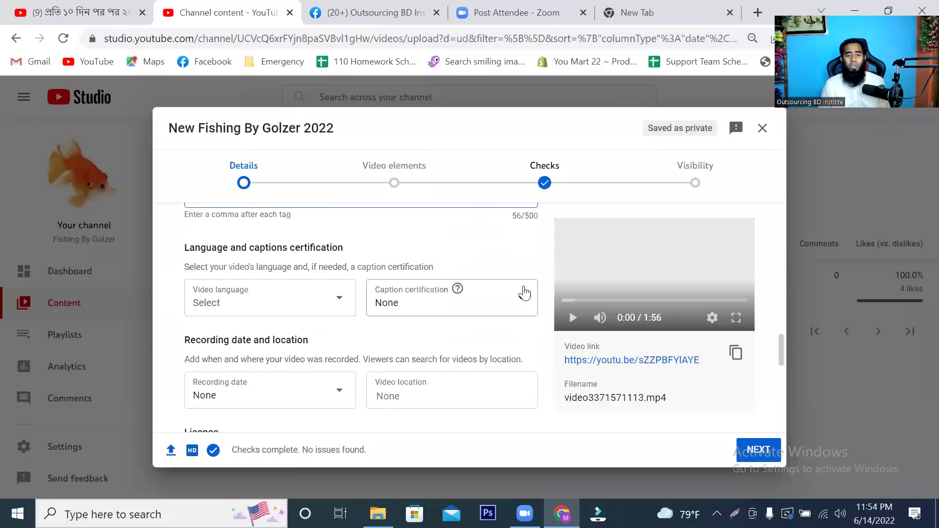
pyautogui.scroll(-3, 304, 294)
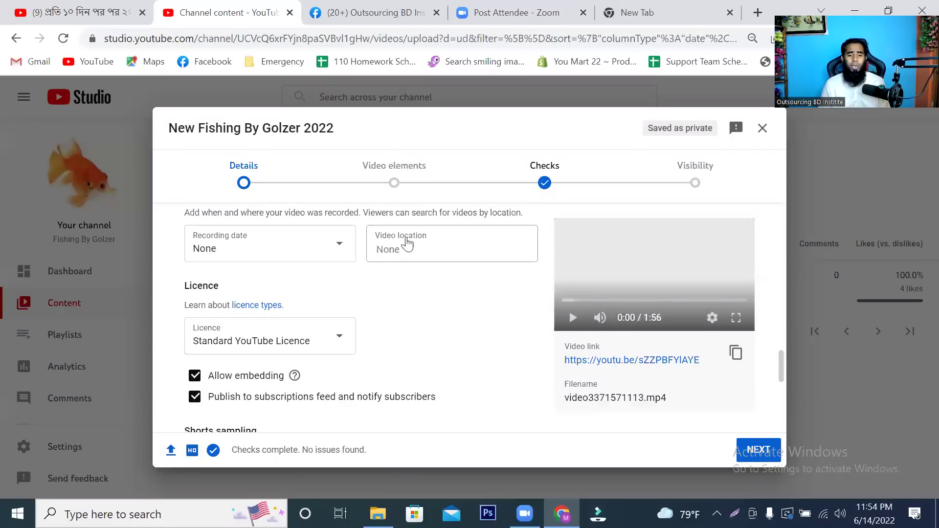
pyautogui.scroll(-3, 394, 323)
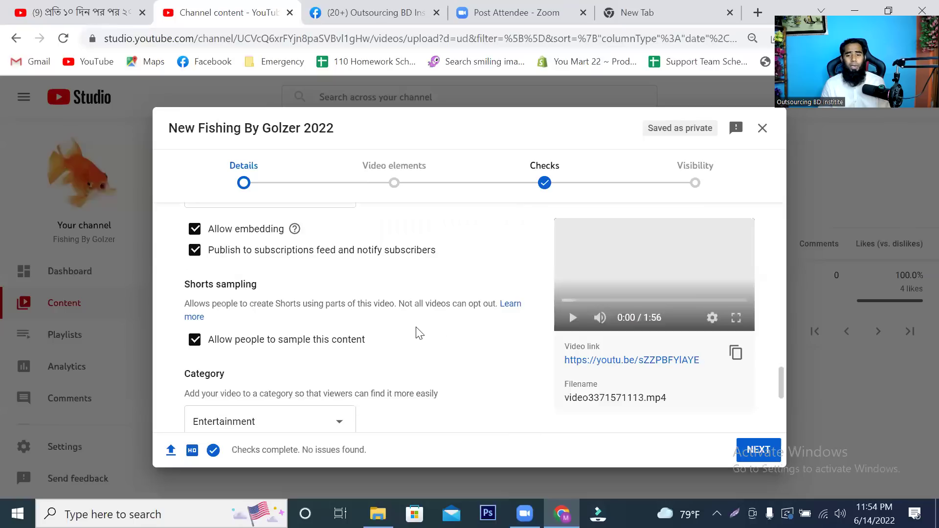
pyautogui.scroll(-5, 415, 328)
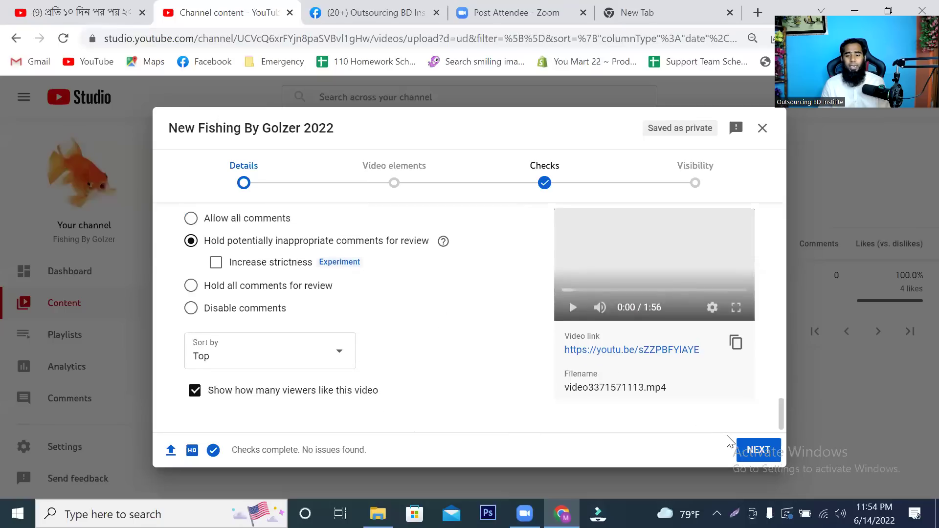
pyautogui.click(740, 447)
# Try the end screen template with one playlist and one subscribe element, and discard the changes.
pyautogui.scroll(-1, 351, 339)
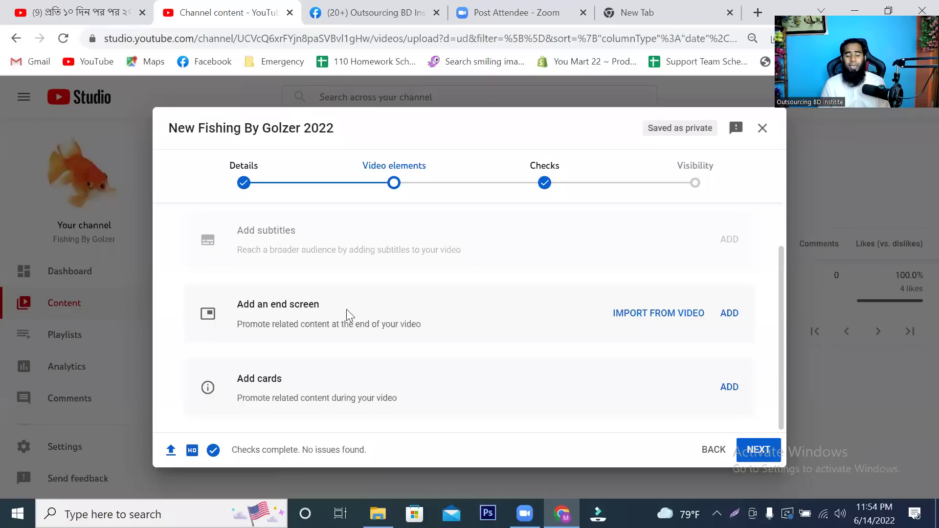
pyautogui.click(729, 314)
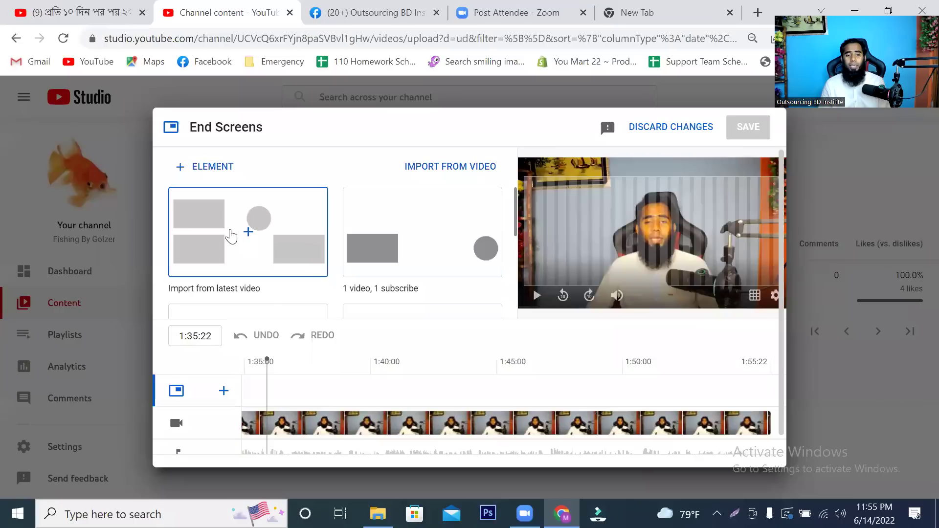
pyautogui.scroll(-2, 424, 230)
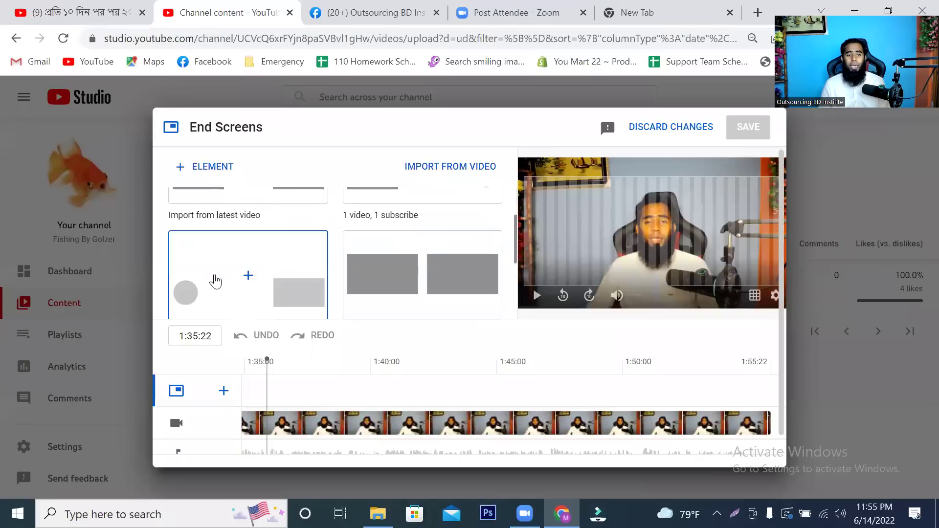
pyautogui.scroll(-4, 405, 237)
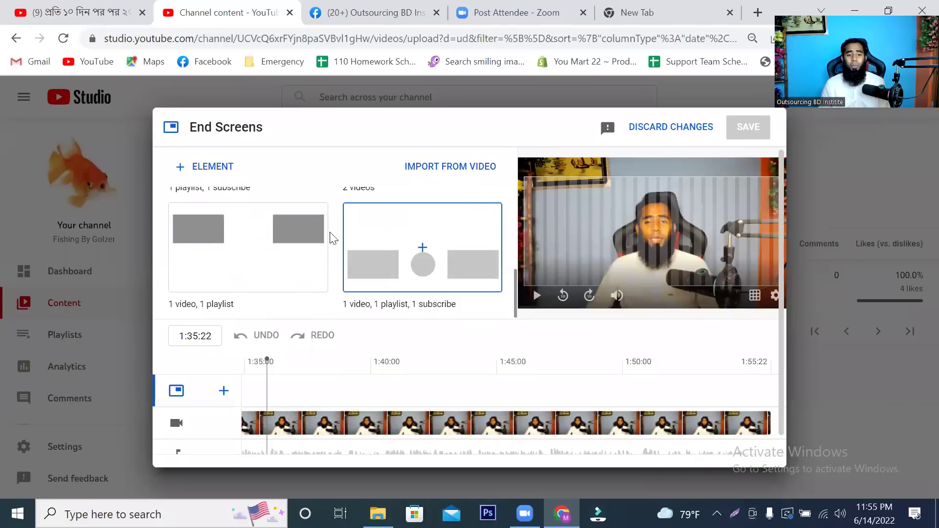
pyautogui.scroll(3, 356, 274)
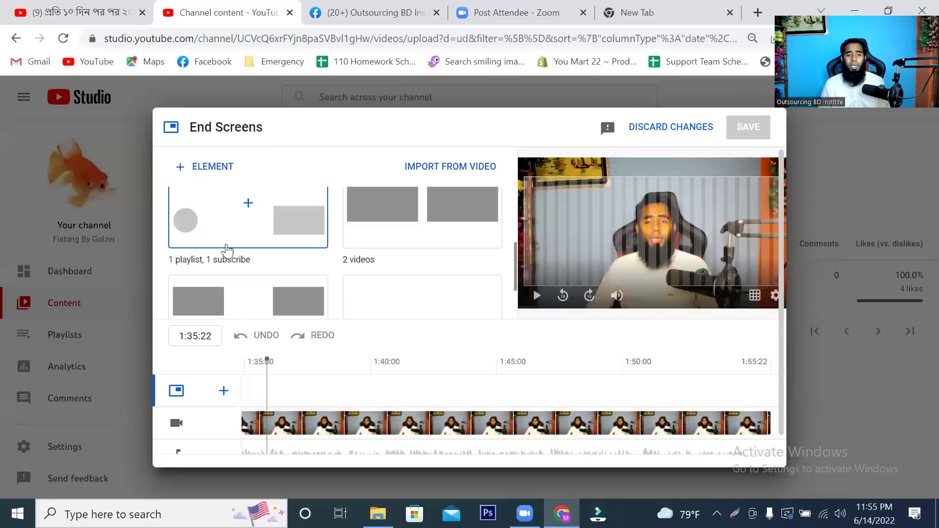
pyautogui.scroll(1, 220, 274)
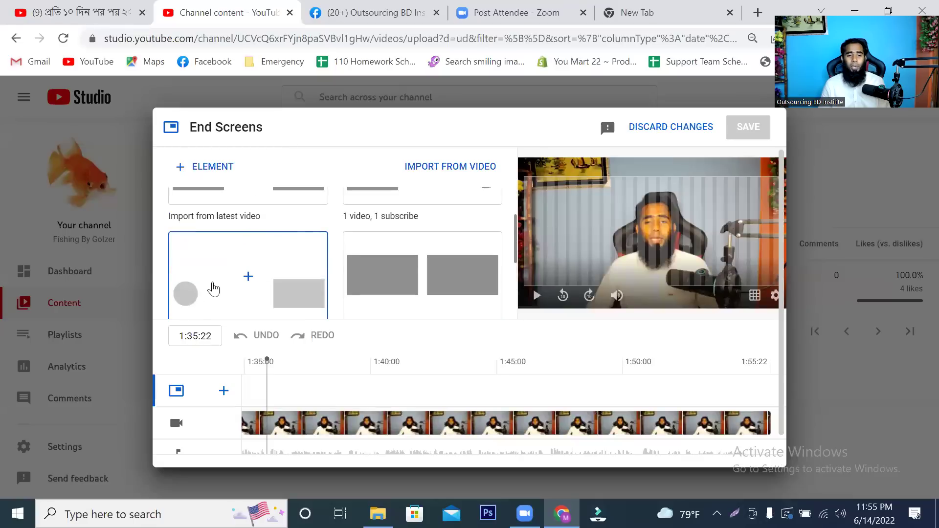
pyautogui.click(246, 281)
pyautogui.moveTo(705, 267); pyautogui.dragTo(724, 267)
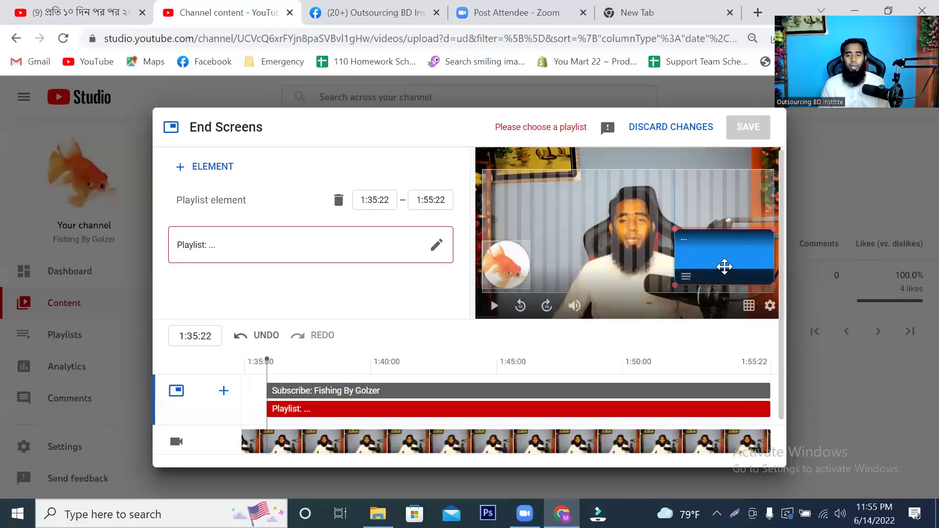
pyautogui.scroll(-1, 512, 409)
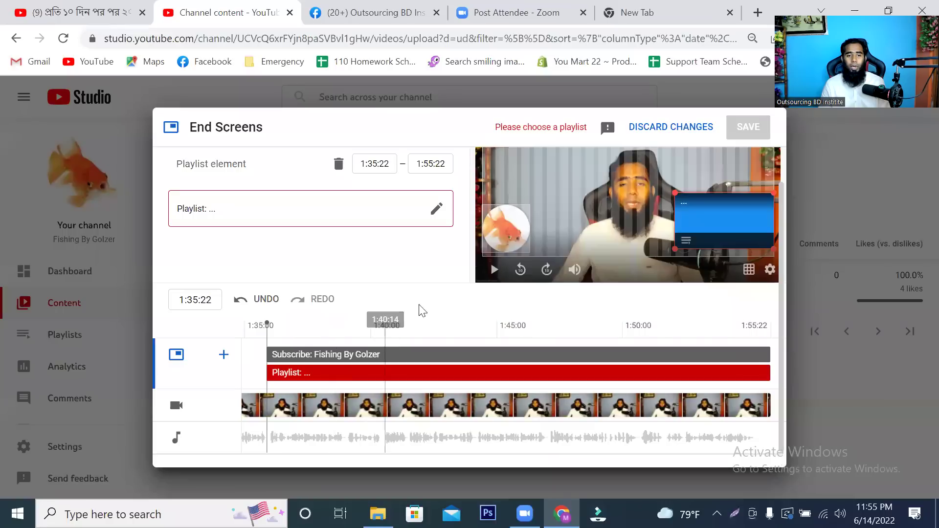
pyautogui.click(665, 132)
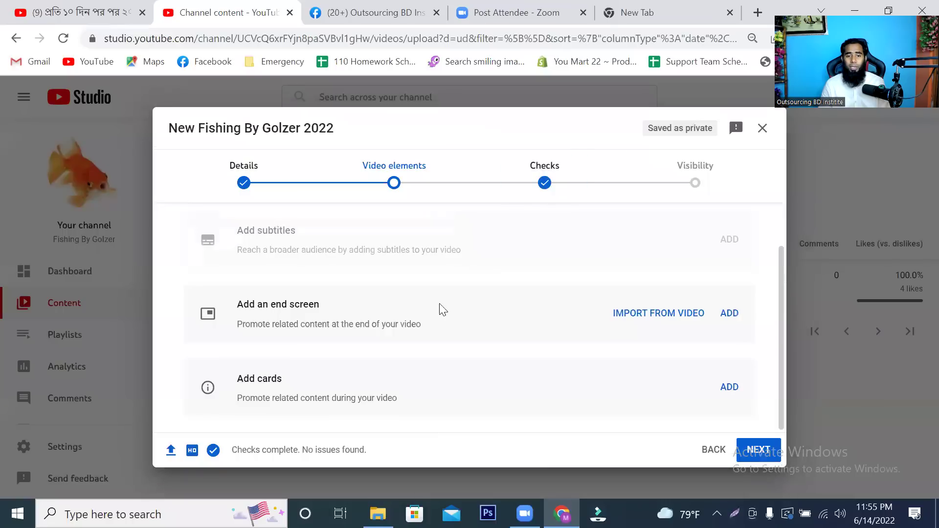
# Reopen the end screen editor, try the two-video template with the most recent upload moved lower, and delete both elements.
pyautogui.click(730, 313)
pyautogui.scroll(-3, 406, 264)
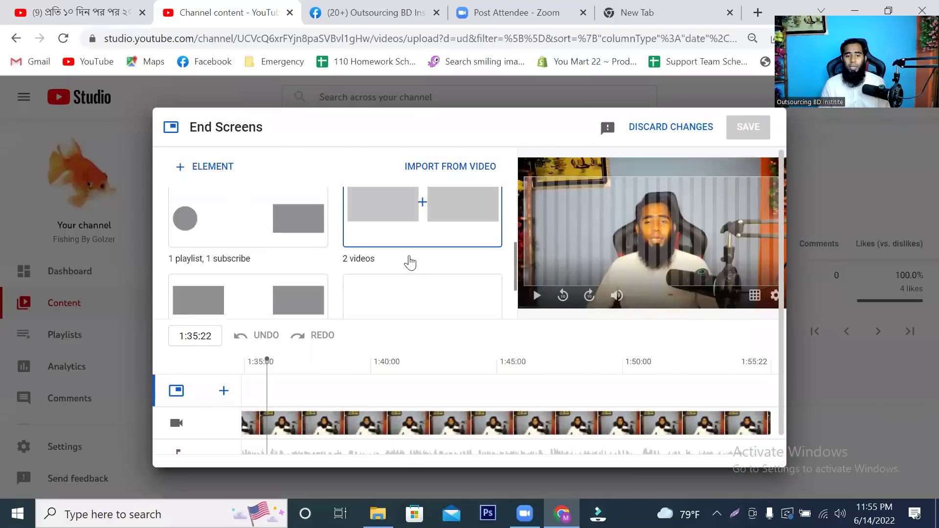
pyautogui.click(422, 201)
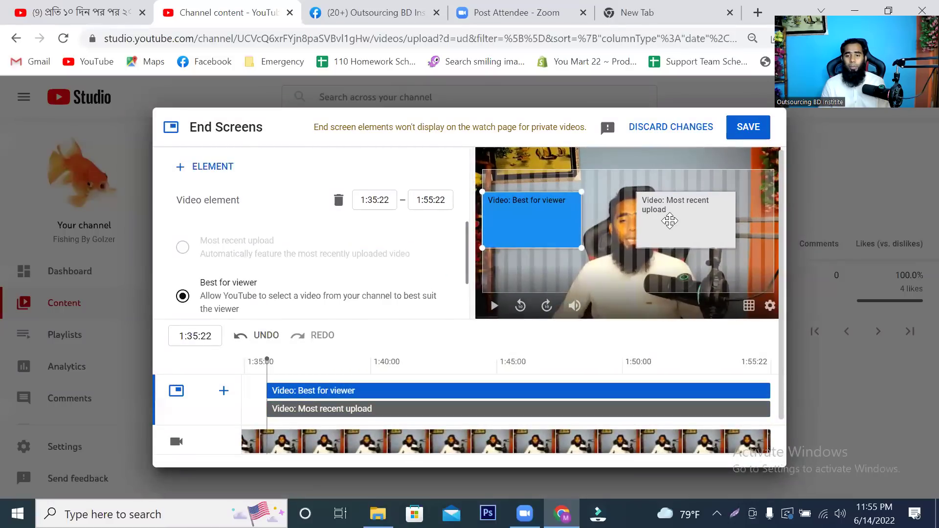
pyautogui.moveTo(671, 215); pyautogui.dragTo(732, 262)
pyautogui.click(560, 225)
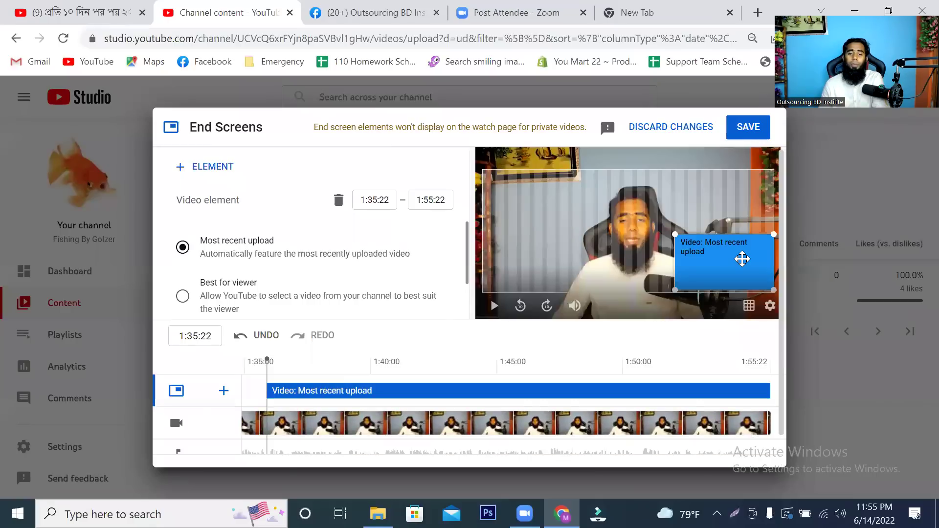
pyautogui.press('Delete')
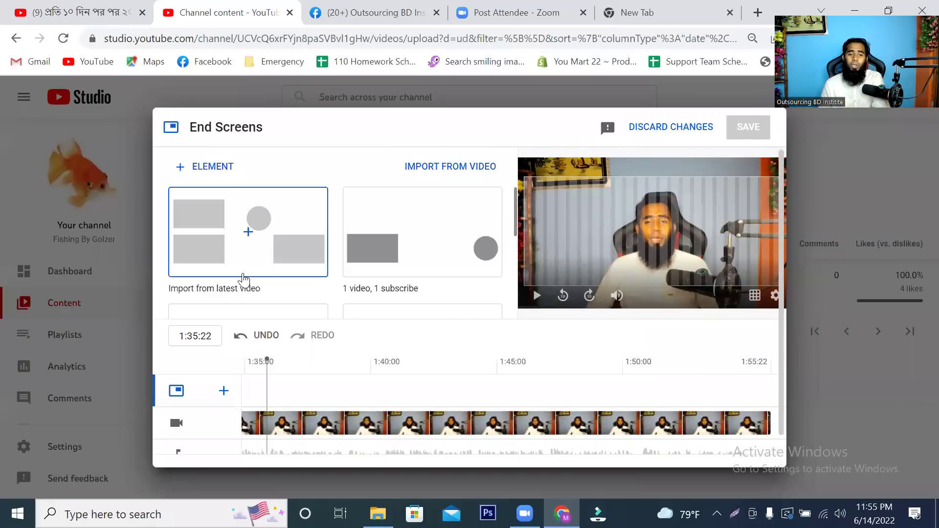
# Add a most recent upload video element in the frame's upper-left corner and a best for viewer video element right of centre.
pyautogui.click(541, 196)
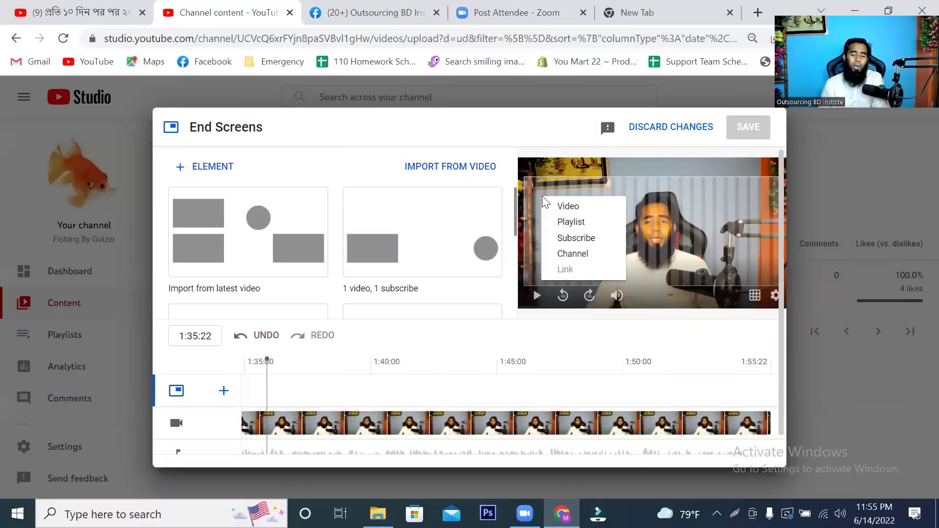
pyautogui.click(572, 206)
pyautogui.moveTo(561, 224); pyautogui.dragTo(541, 202)
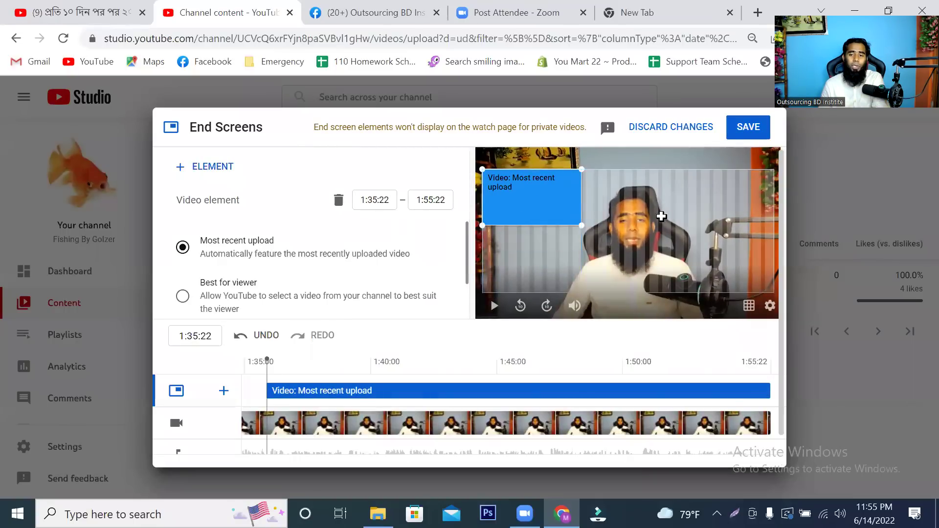
pyautogui.click(729, 188)
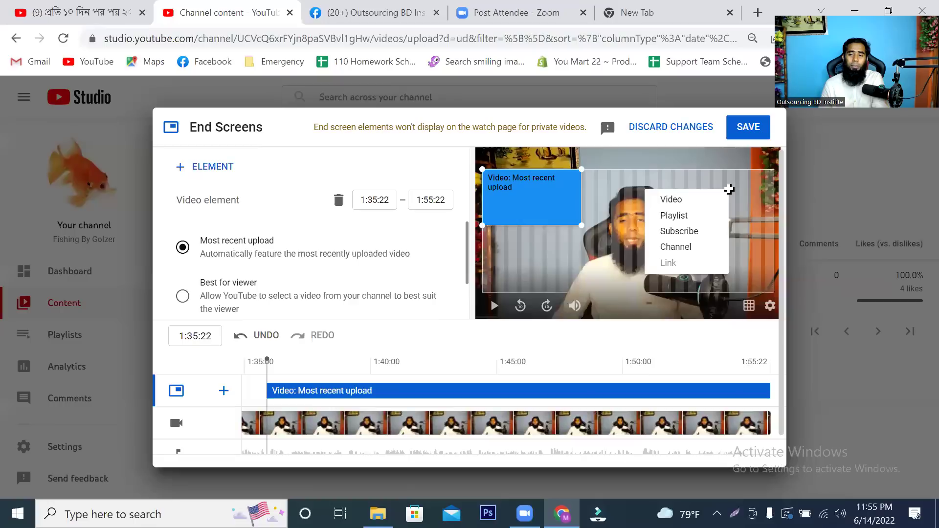
pyautogui.click(683, 199)
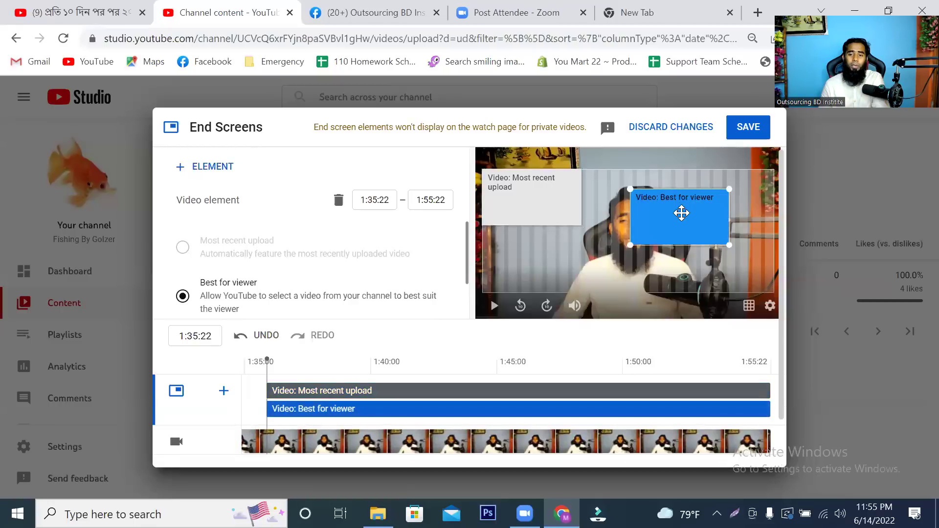
# Move the best for viewer element to the frame's upper-right corner and try to add a third video element.
pyautogui.moveTo(682, 212); pyautogui.dragTo(728, 190)
pyautogui.click(684, 263)
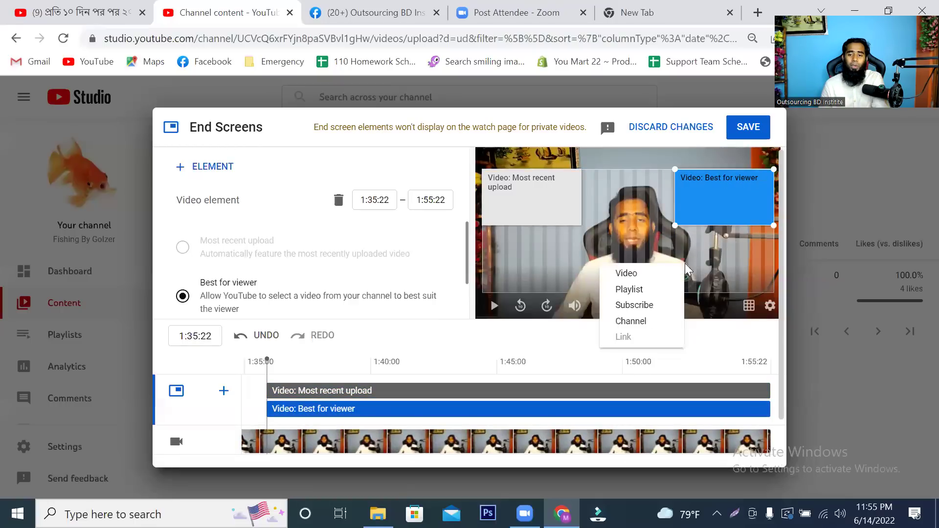
pyautogui.click(626, 273)
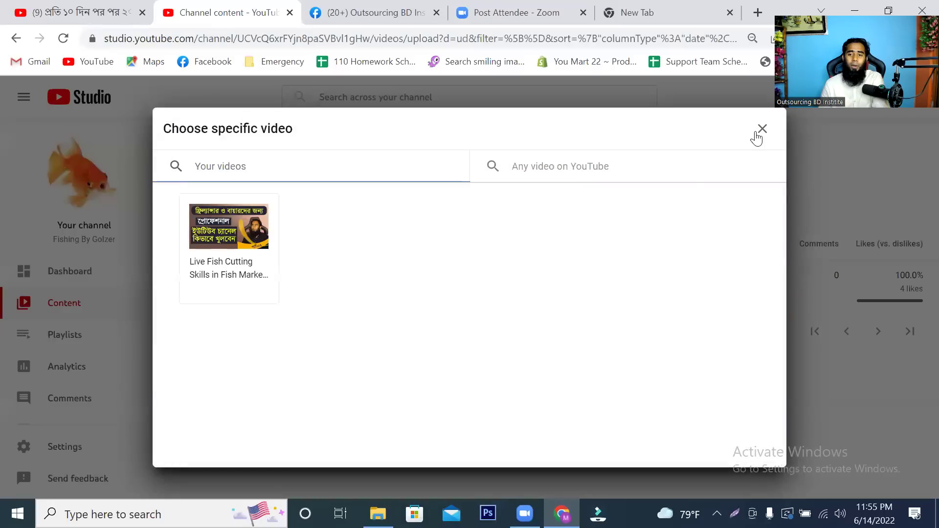
pyautogui.click(760, 131)
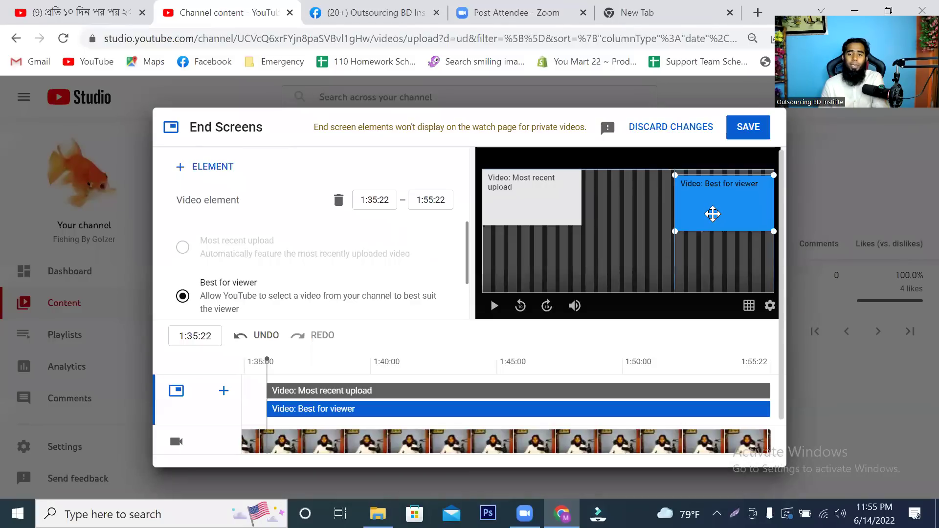
pyautogui.rightClick(523, 269)
pyautogui.click(541, 277)
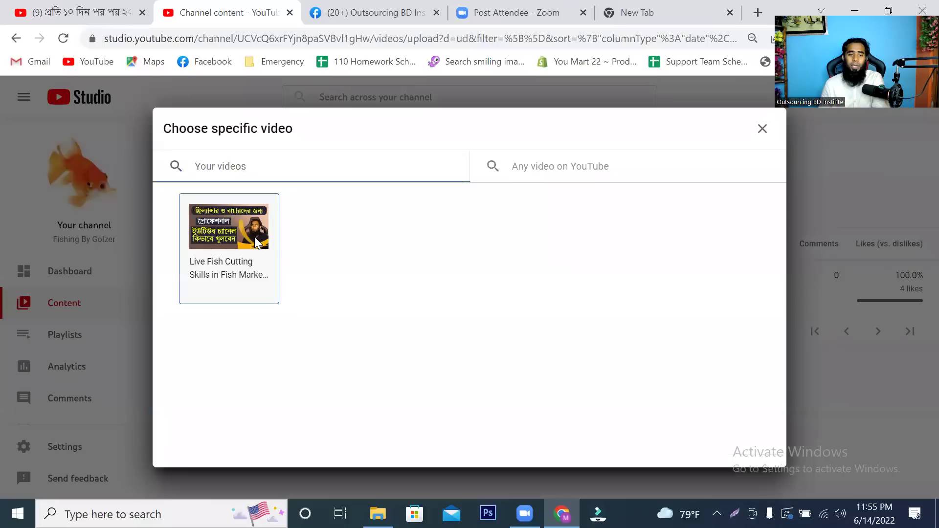
pyautogui.click(762, 128)
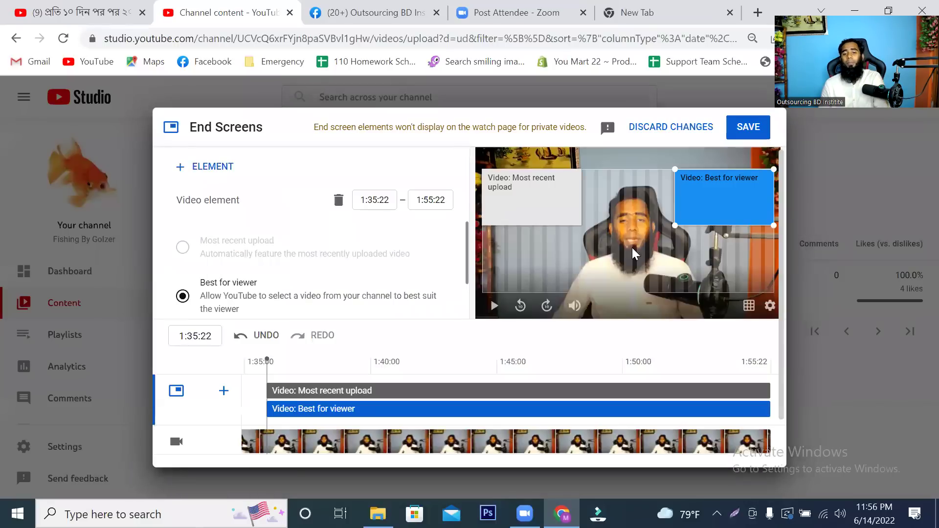
# Move the most recent upload element to the frame's lower-left corner and make it feature the specific video "Live Fish Cutting Skills in Fish Market 2022".
pyautogui.moveTo(531, 206); pyautogui.dragTo(518, 272)
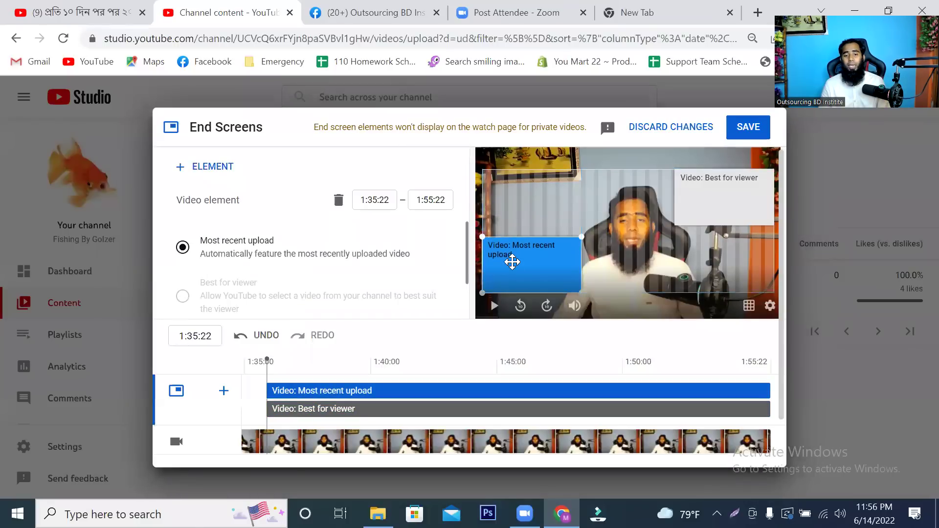
pyautogui.scroll(-1, 239, 284)
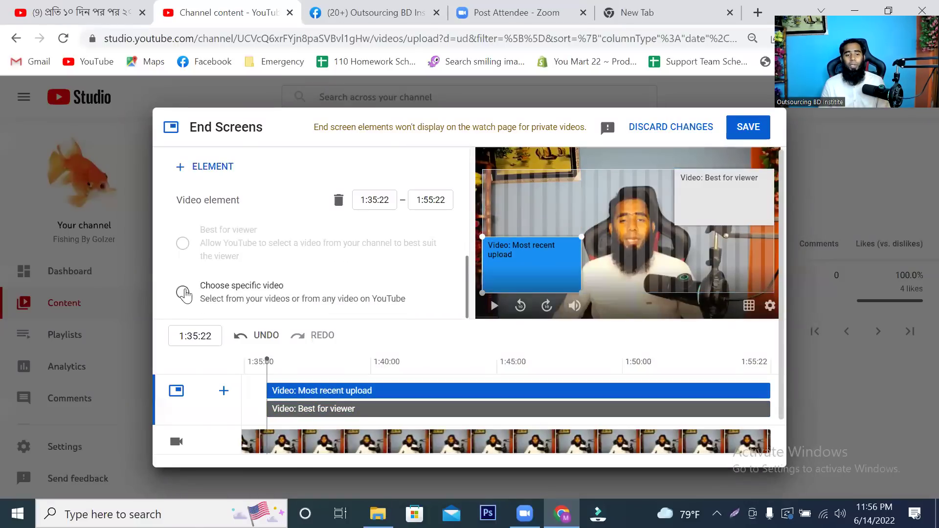
pyautogui.click(243, 285)
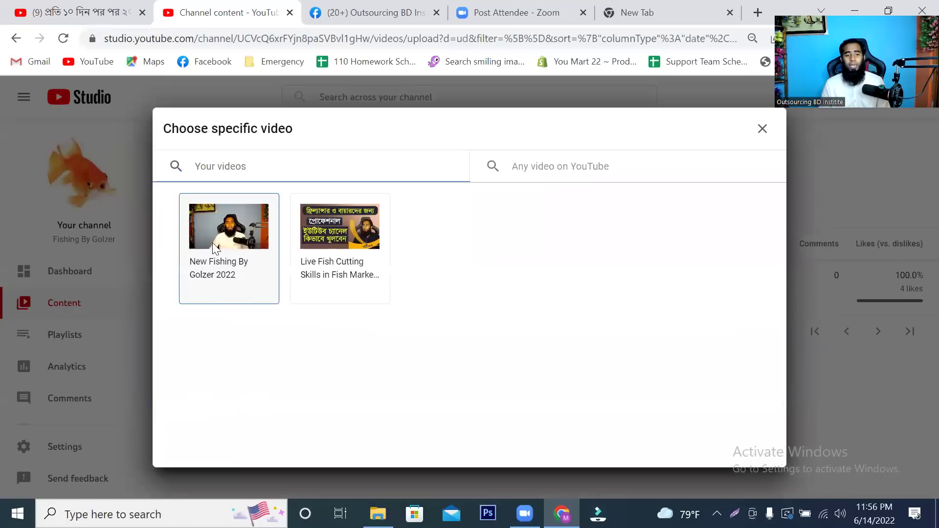
pyautogui.click(352, 247)
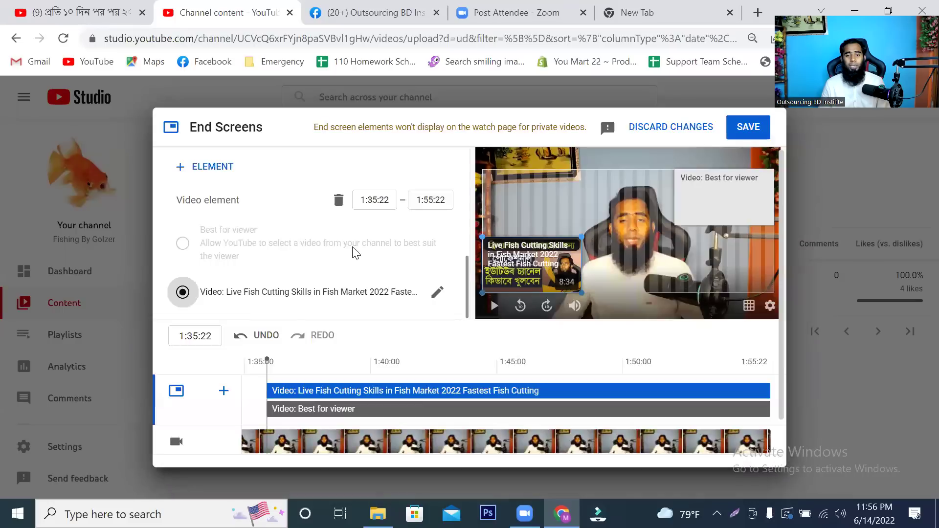
# Outline the best for viewer element in red on a screen capture and discard the capture.
pyautogui.click(721, 197)
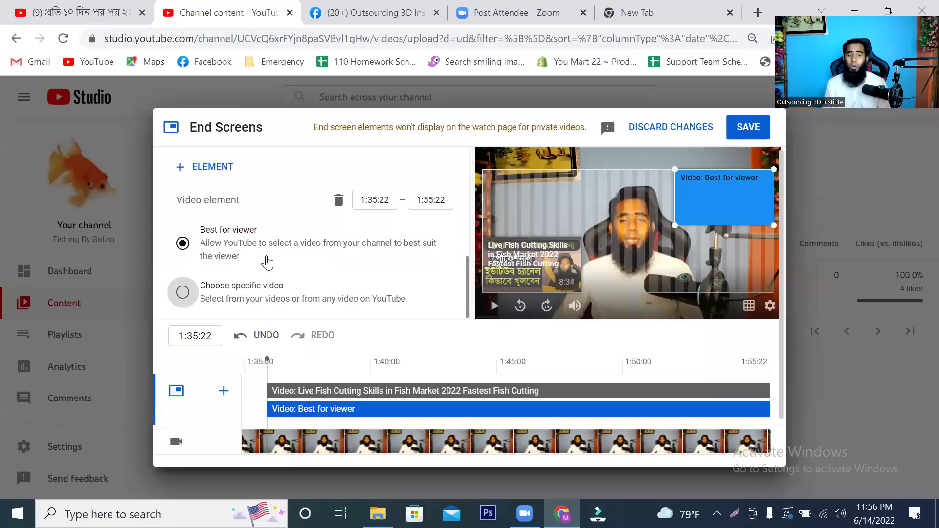
pyautogui.moveTo(692, 201); pyautogui.dragTo(724, 188)
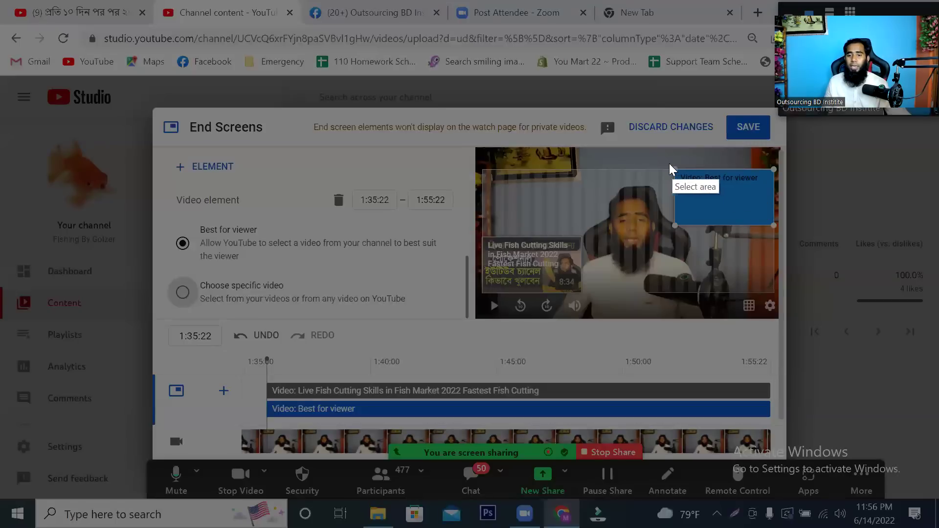
pyautogui.moveTo(669, 163); pyautogui.dragTo(792, 239)
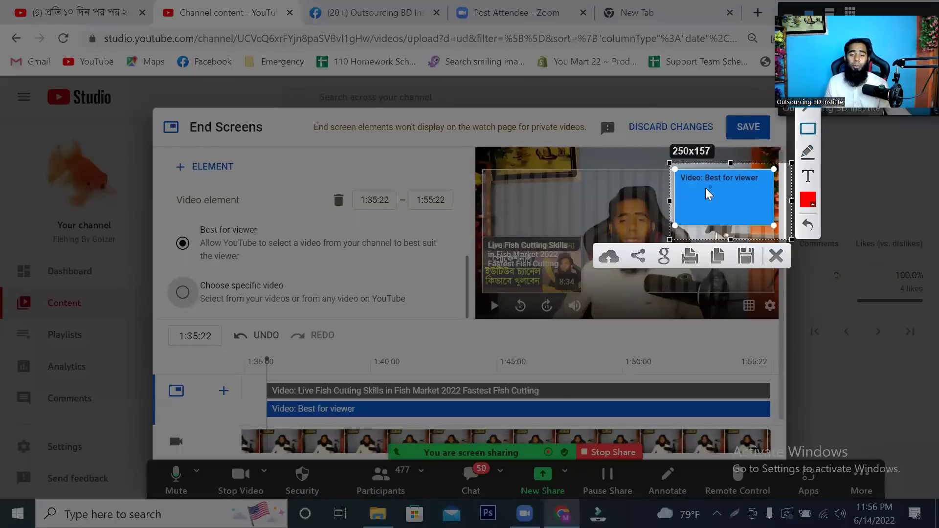
pyautogui.moveTo(675, 173); pyautogui.dragTo(776, 226)
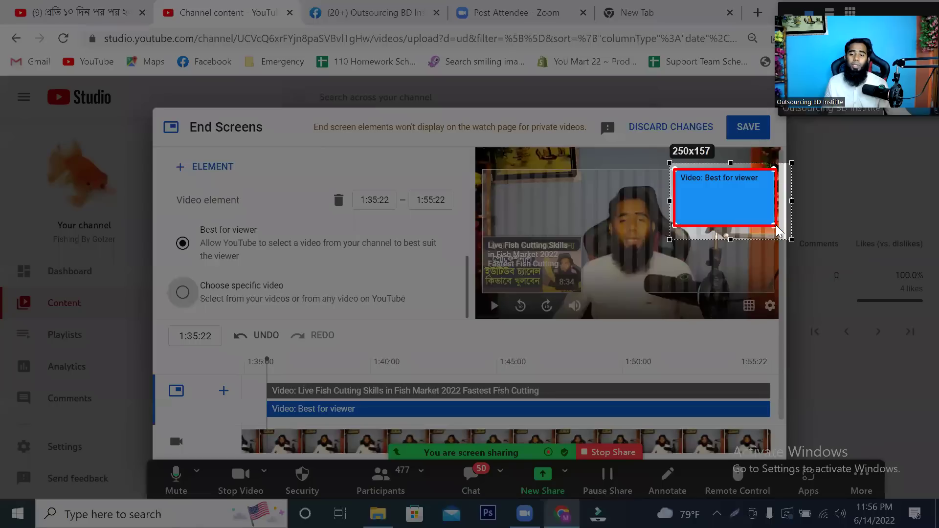
pyautogui.rightClick(747, 184)
pyautogui.click(783, 280)
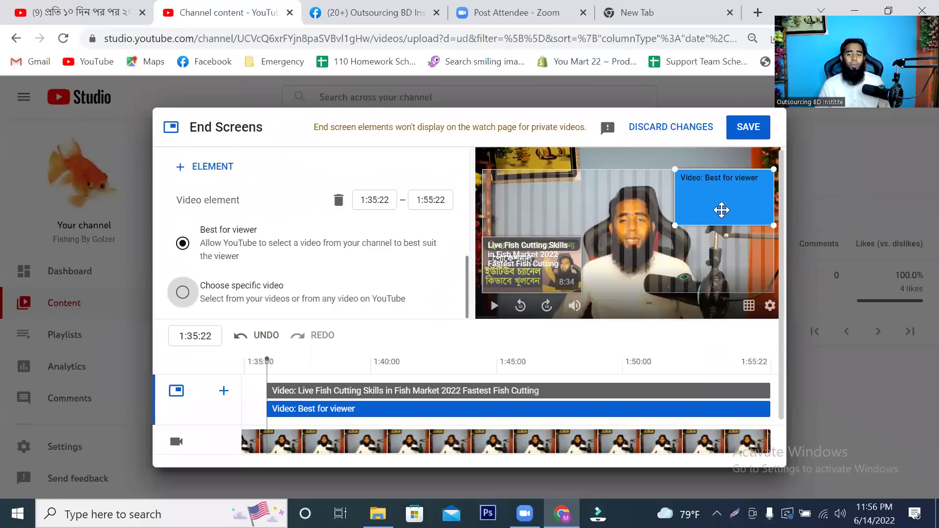
# Try "Live Fish Cutting Skills in Fish Market 2022" as the upper-right element's specific video, and delete that element.
pyautogui.click(192, 296)
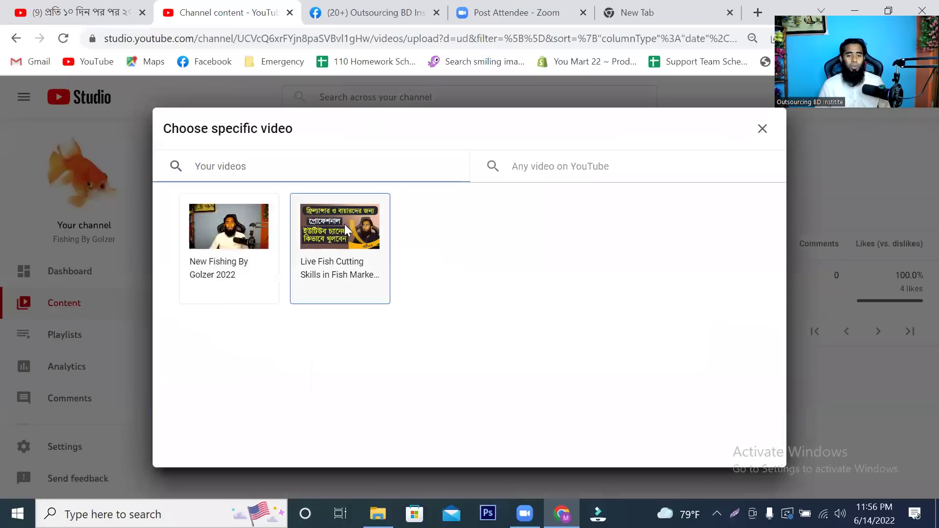
pyautogui.click(344, 224)
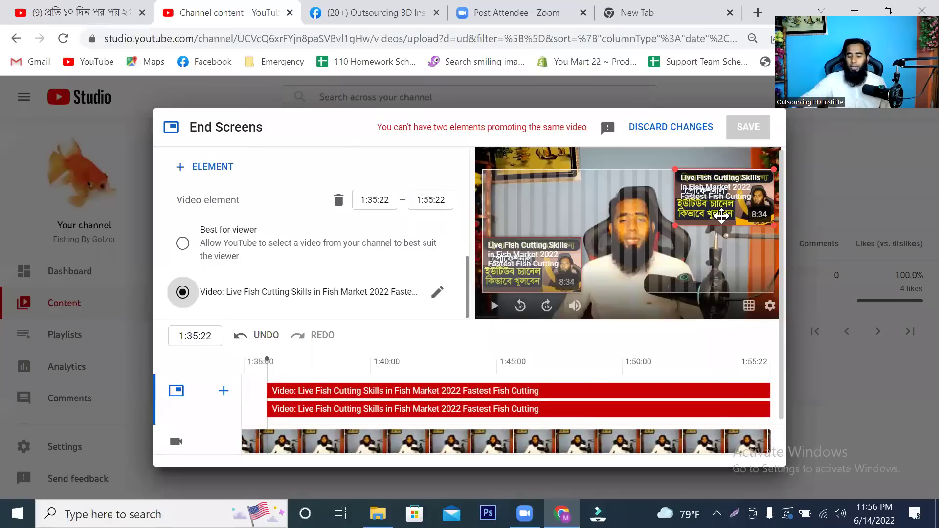
pyautogui.press('Delete')
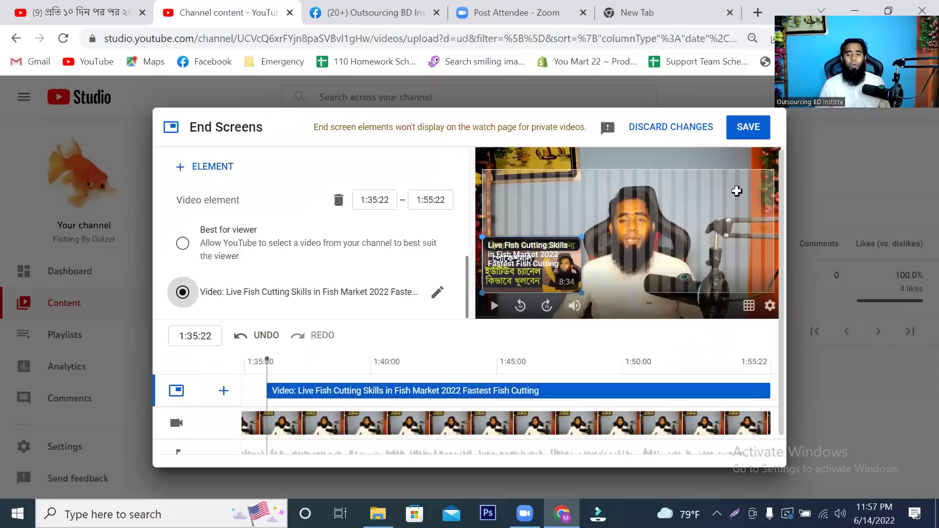
# Add a most recent upload video element in the frame's upper-right corner.
pyautogui.rightClick(737, 192)
pyautogui.click(680, 201)
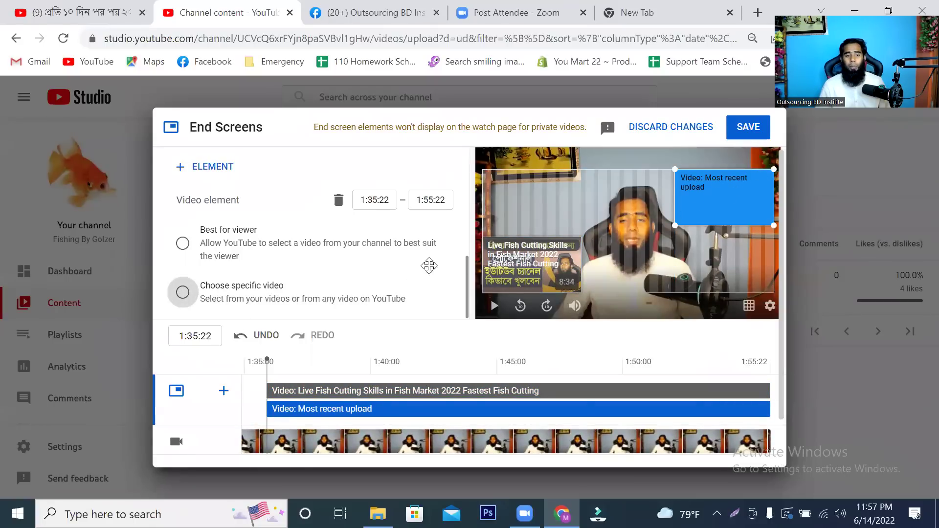
pyautogui.scroll(1, 302, 290)
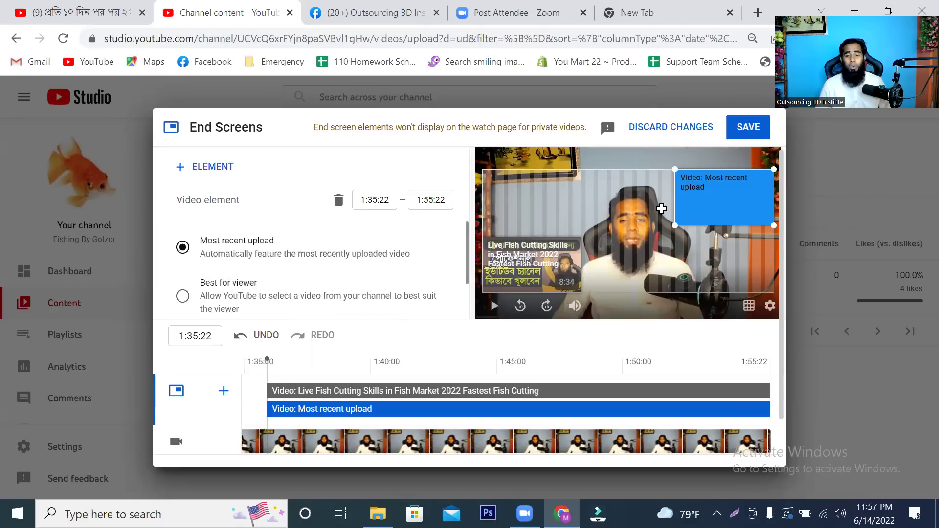
pyautogui.moveTo(717, 193)
pyautogui.mouseDown()
pyautogui.moveTo(715, 237)
pyautogui.moveTo(719, 195)
pyautogui.mouseUp()
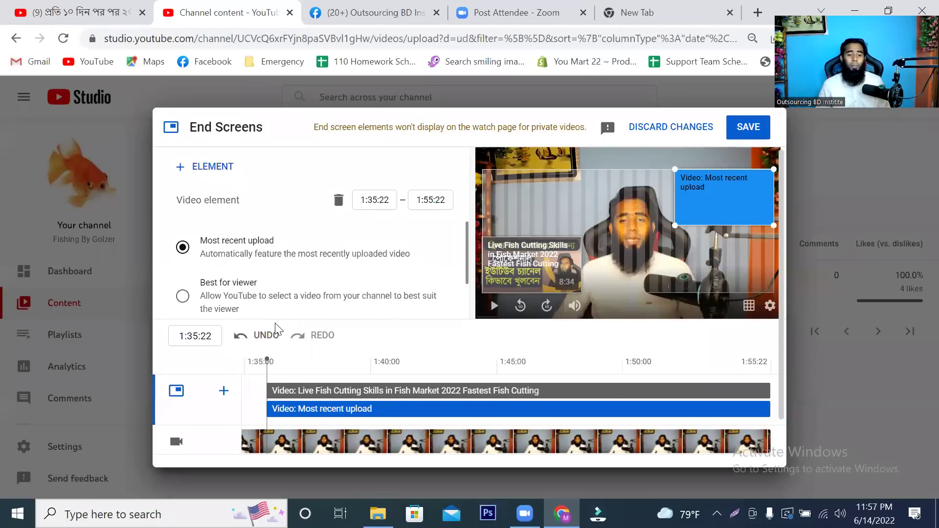
# Look over the end screen timeline tracks and scrub the playhead to 1:55:17.
pyautogui.scroll(-1, 477, 290)
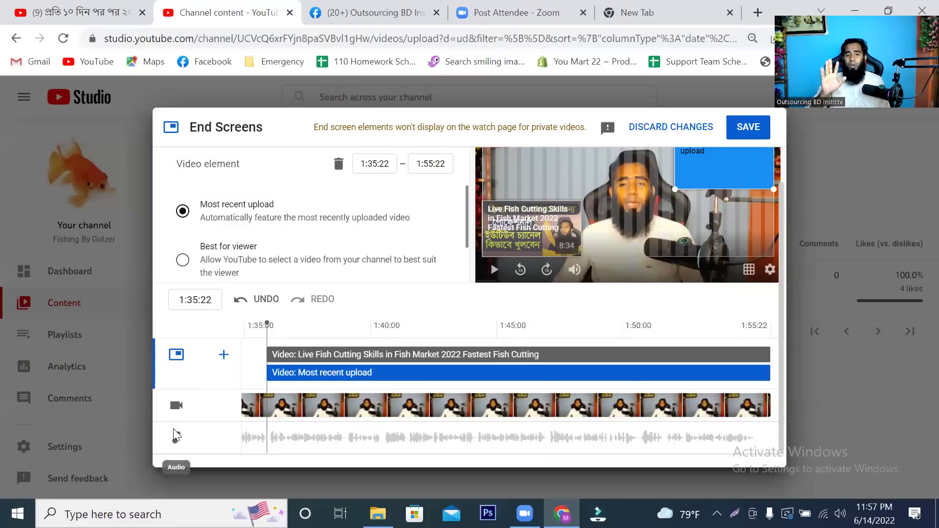
pyautogui.scroll(1, 273, 372)
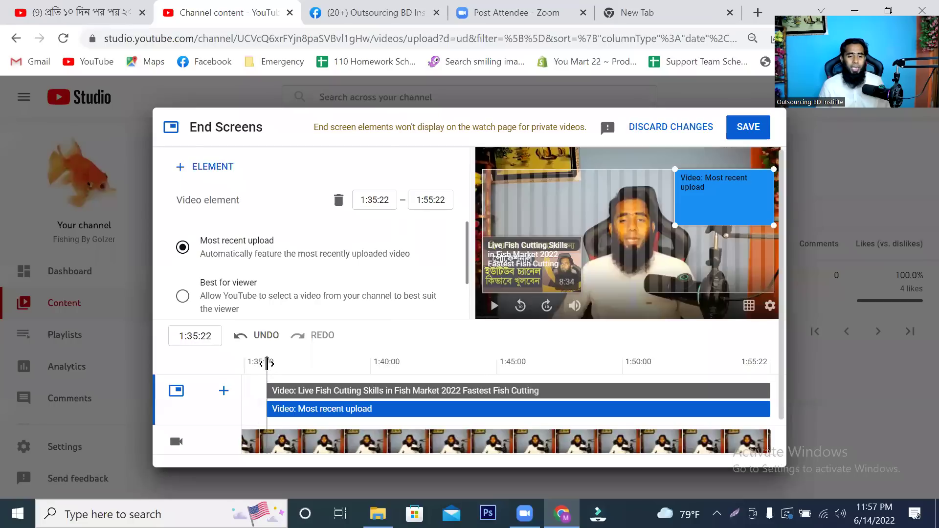
pyautogui.moveTo(266, 363); pyautogui.dragTo(766, 369)
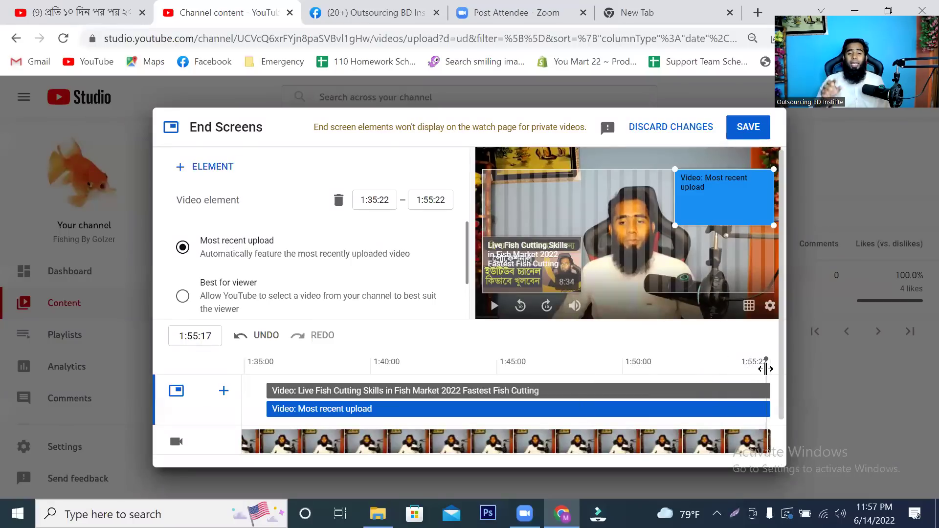
# Examine the end screen of the published Shopify buyer interview video on YouTube at 8:30, and compare the picture at 7:20.
pyautogui.click(120, 14)
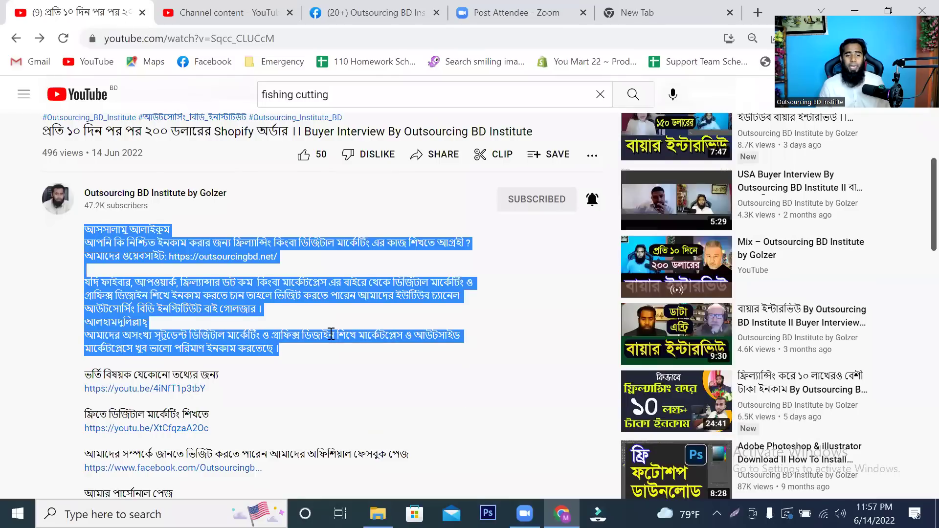
pyautogui.scroll(5, 328, 339)
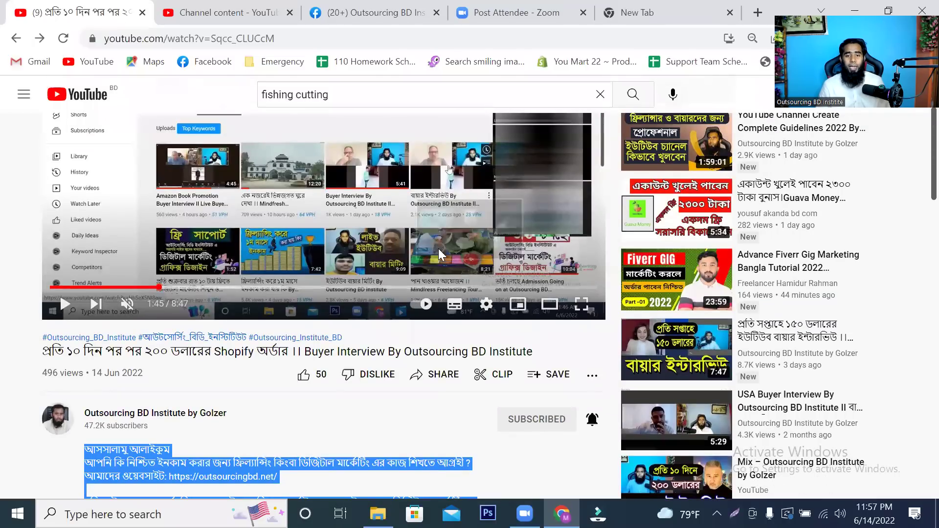
pyautogui.scroll(3, 595, 293)
pyautogui.click(580, 413)
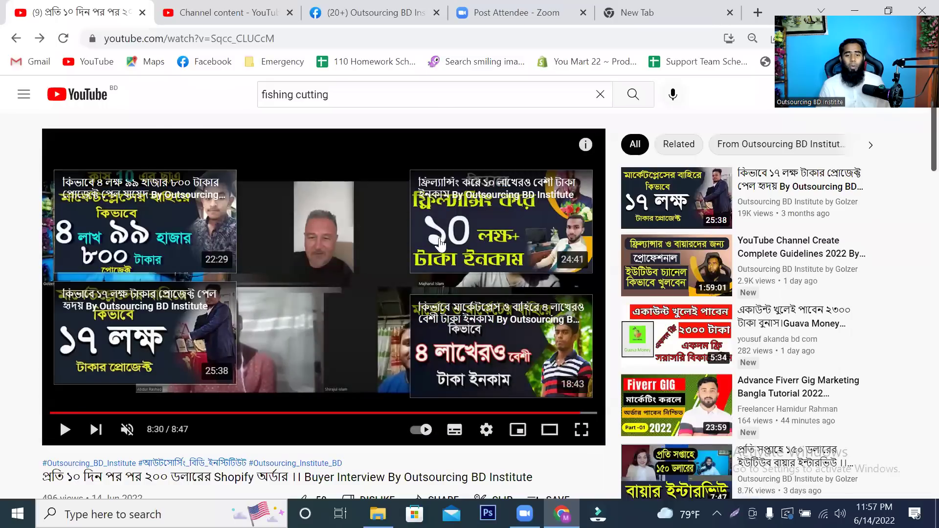
pyautogui.click(566, 414)
pyautogui.click(570, 414)
pyautogui.click(579, 413)
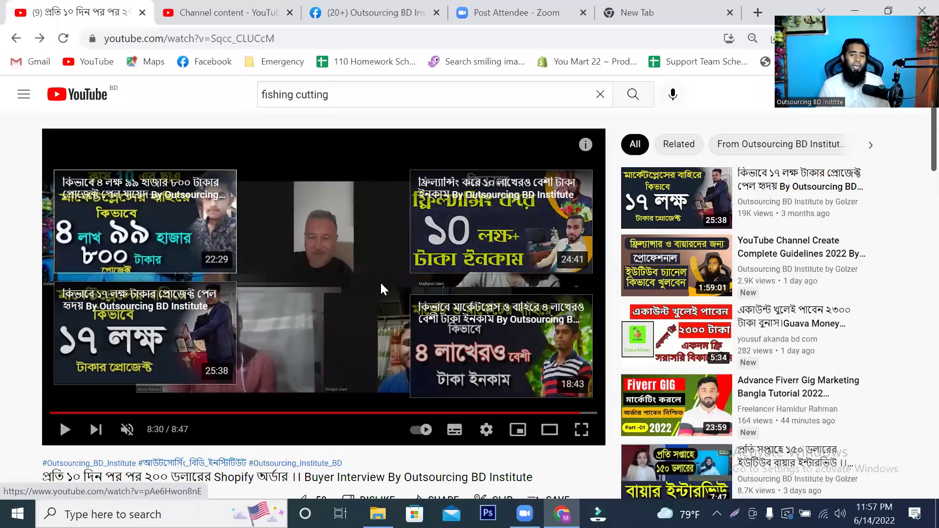
pyautogui.click(504, 413)
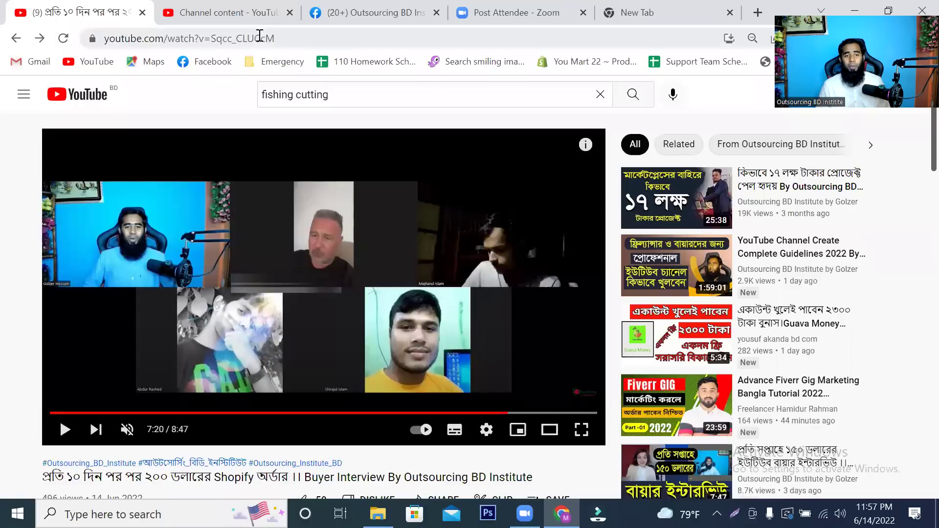
# Return to the end screen editor and preview several timeline moments, finishing with the playhead at 1:55:22.
pyautogui.click(228, 12)
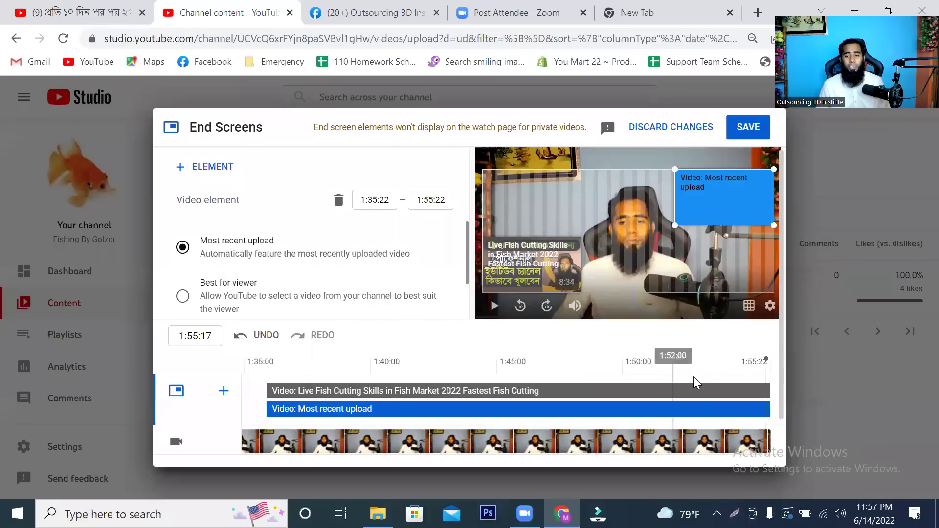
pyautogui.click(649, 378)
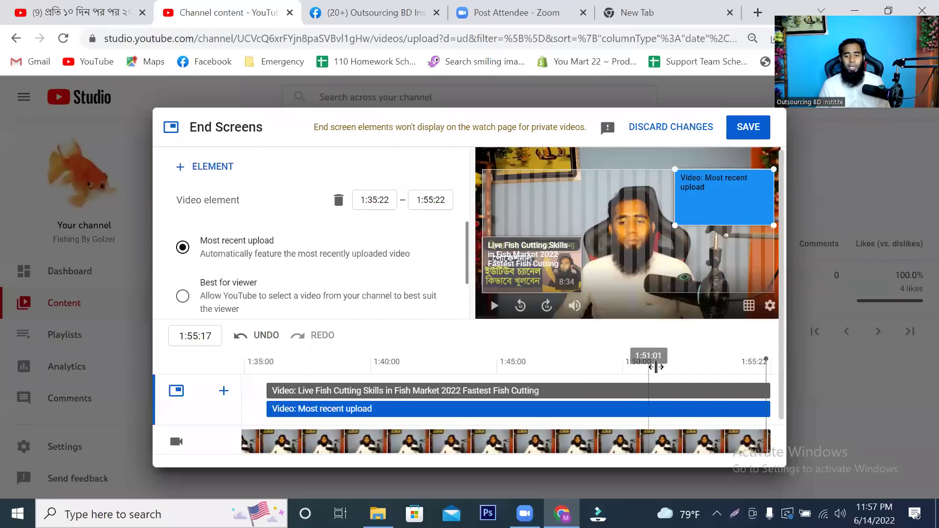
pyautogui.click(703, 377)
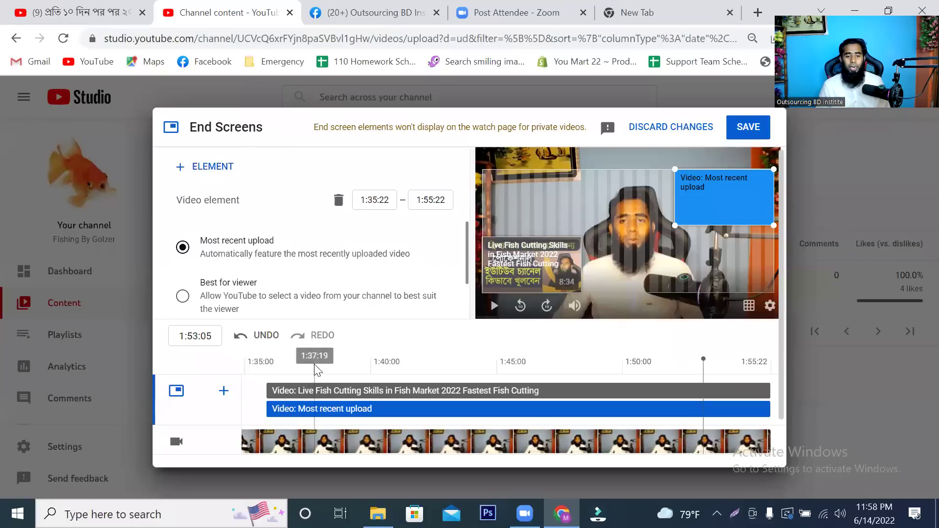
pyautogui.click(463, 374)
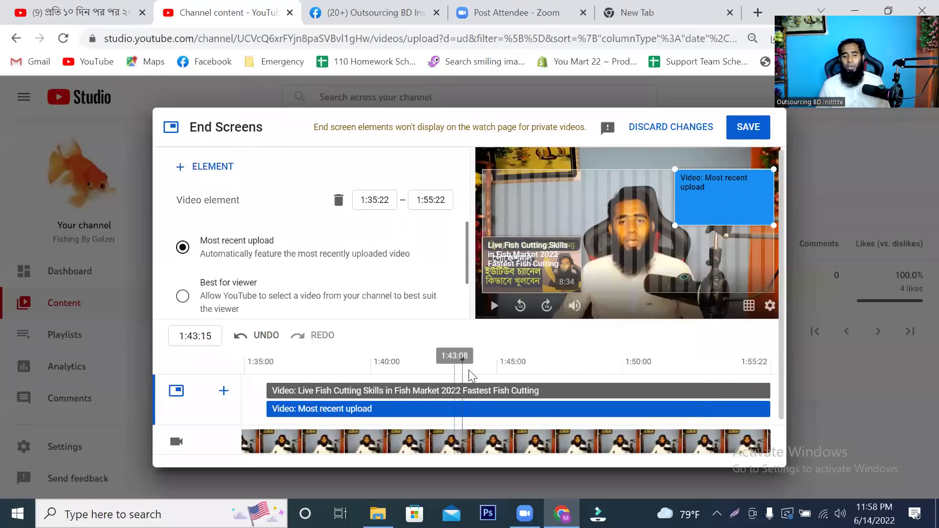
pyautogui.moveTo(462, 360); pyautogui.dragTo(802, 365)
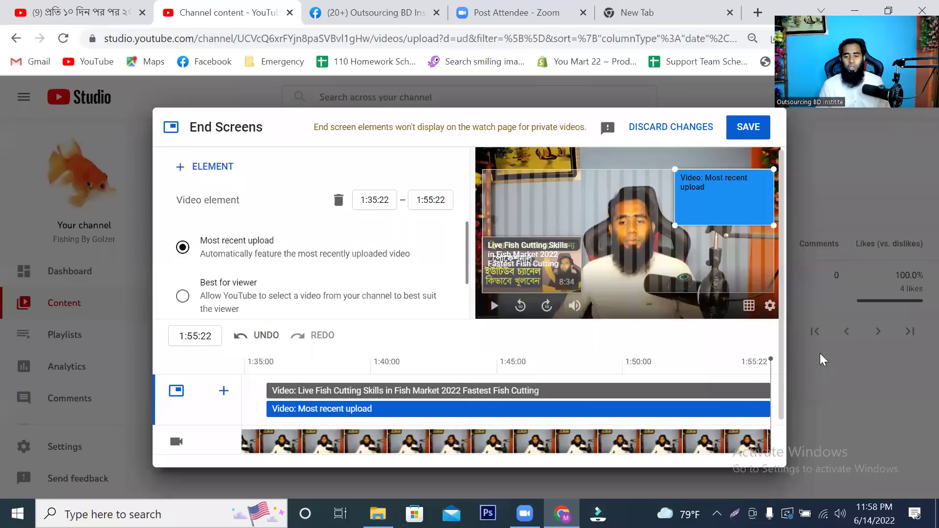
# Save the end screen and continue to the upload's checks stage.
pyautogui.click(750, 129)
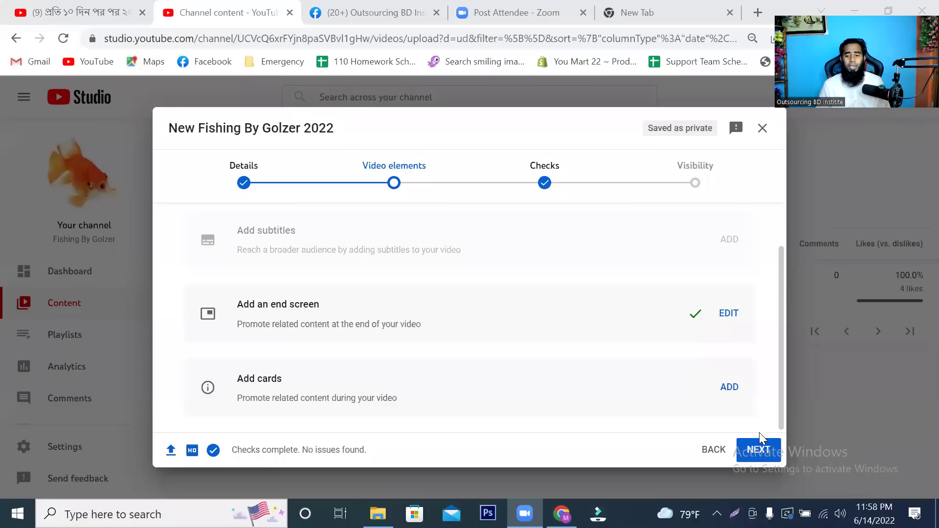
pyautogui.click(759, 451)
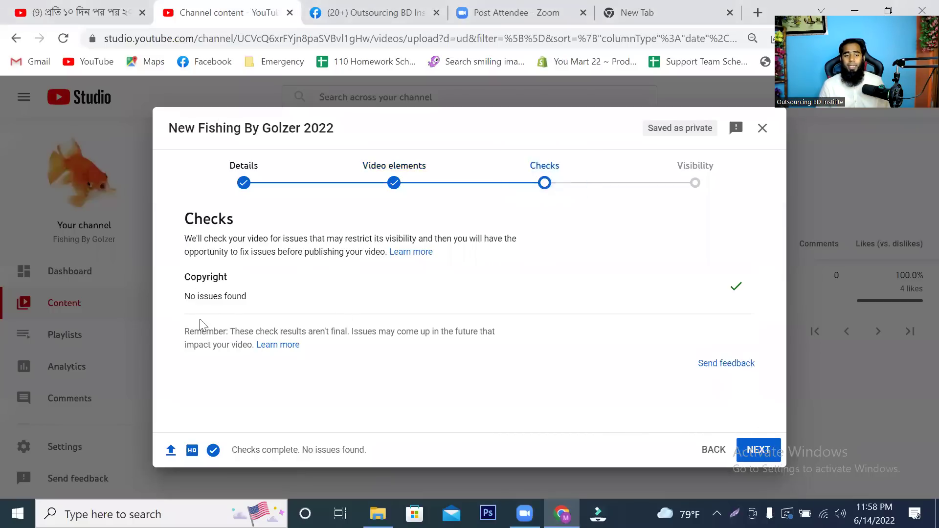
# Review the copyright check result for the new upload and continue to the visibility stage.
pyautogui.moveTo(178, 283); pyautogui.dragTo(182, 306)
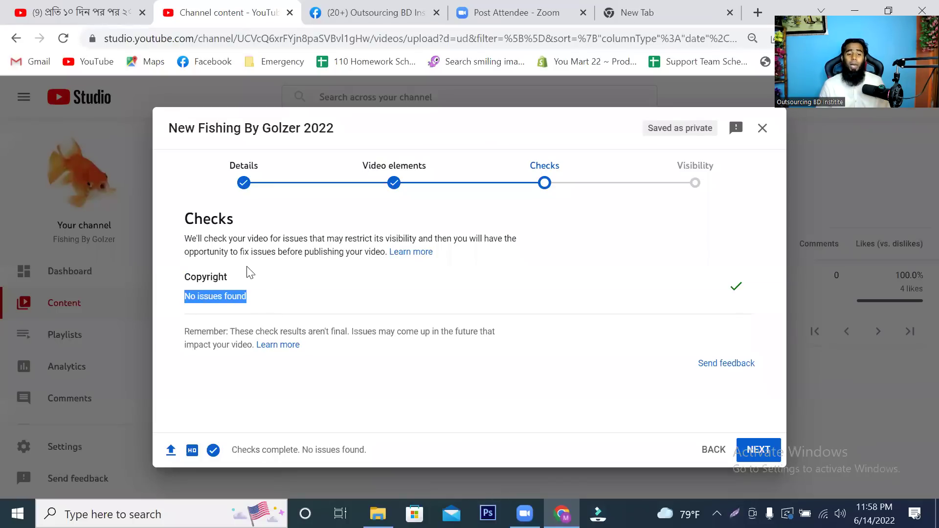
pyautogui.moveTo(286, 300); pyautogui.dragTo(167, 297)
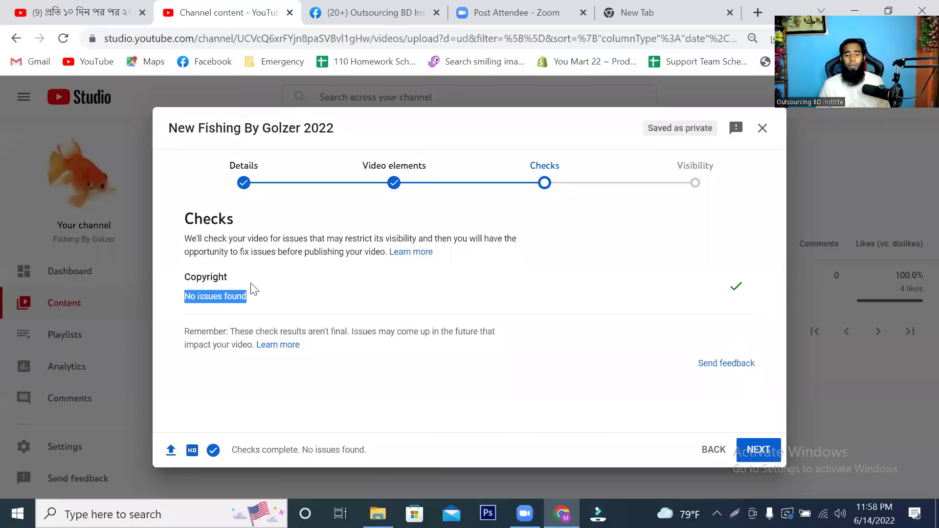
pyautogui.click(770, 288)
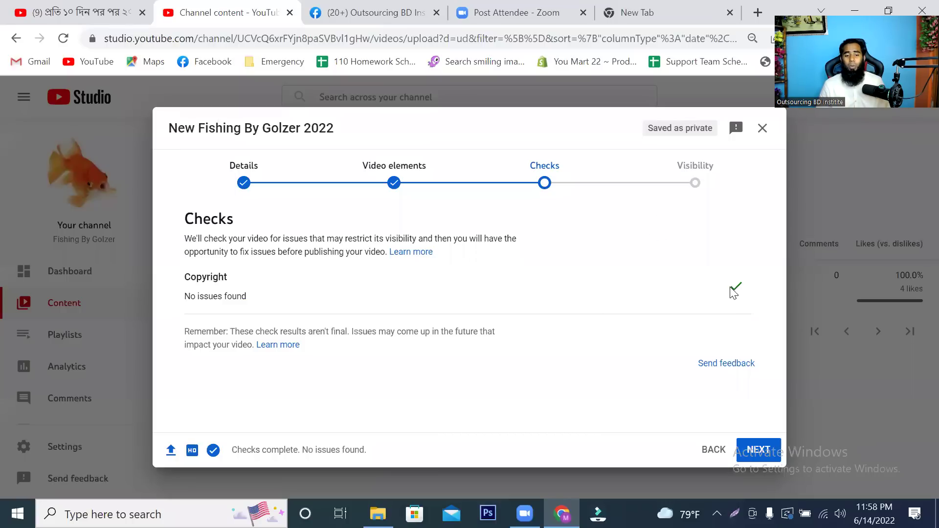
pyautogui.click(759, 450)
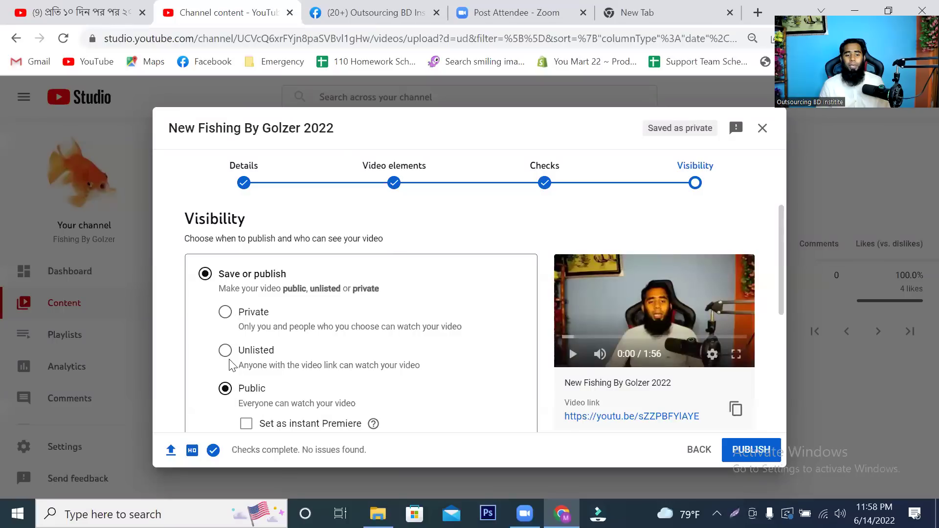
# Set the new video's visibility to Private, save it and reload the channel content list.
pyautogui.click(225, 313)
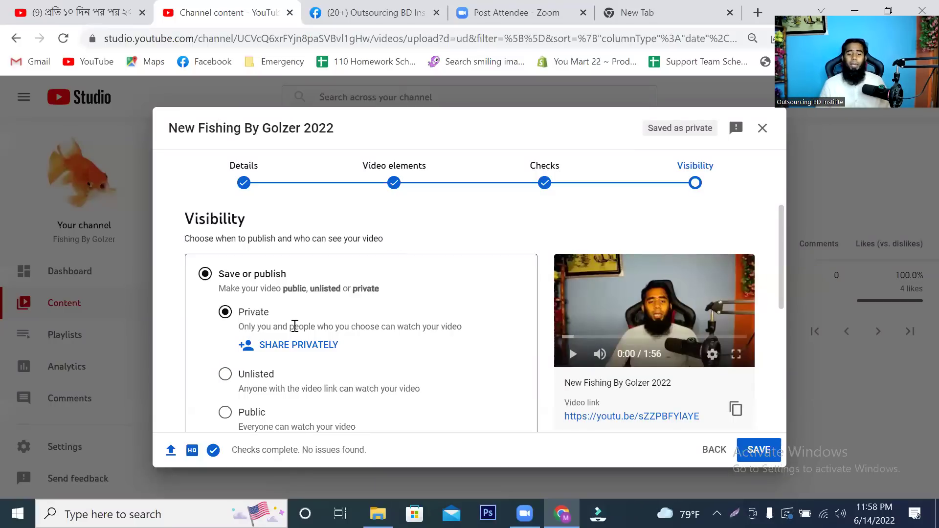
pyautogui.scroll(-3, 249, 325)
pyautogui.click(759, 449)
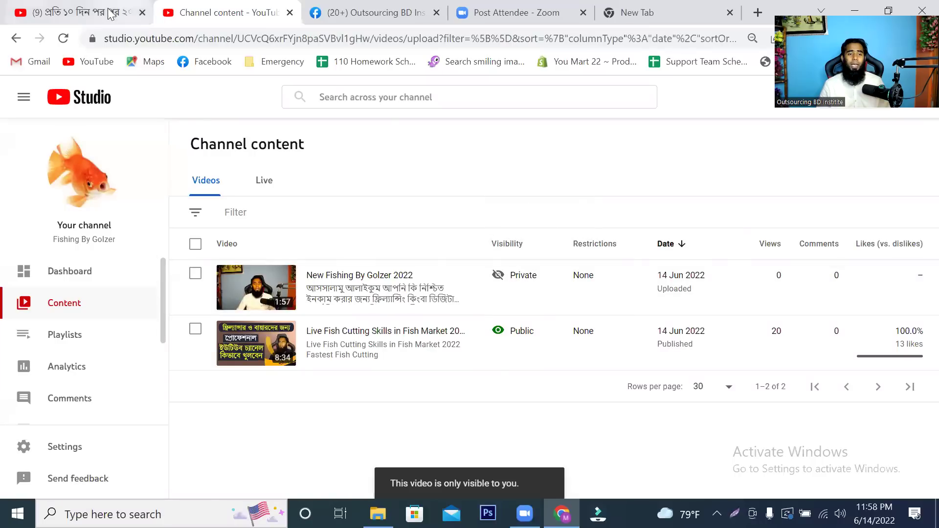
pyautogui.click(63, 38)
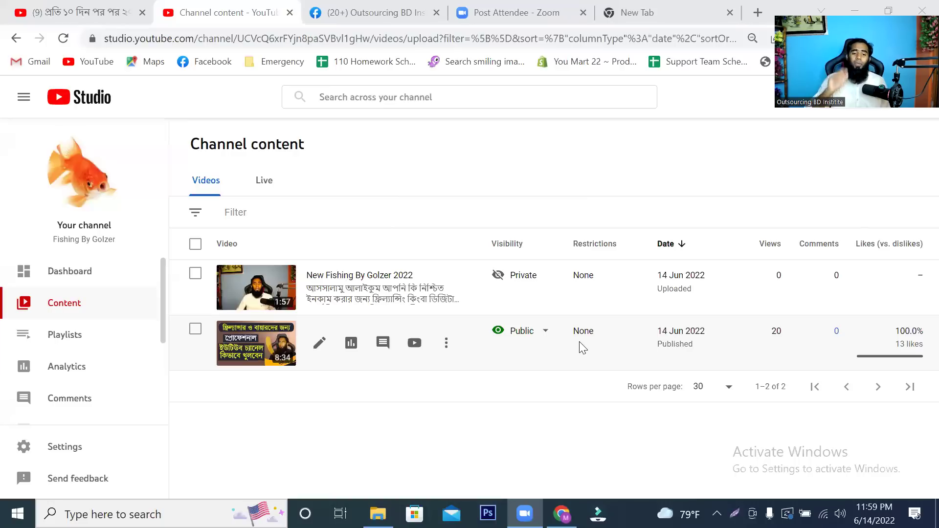
# Open the details of the published Live Fish Cutting Skills video and look over the page.
pyautogui.click(320, 343)
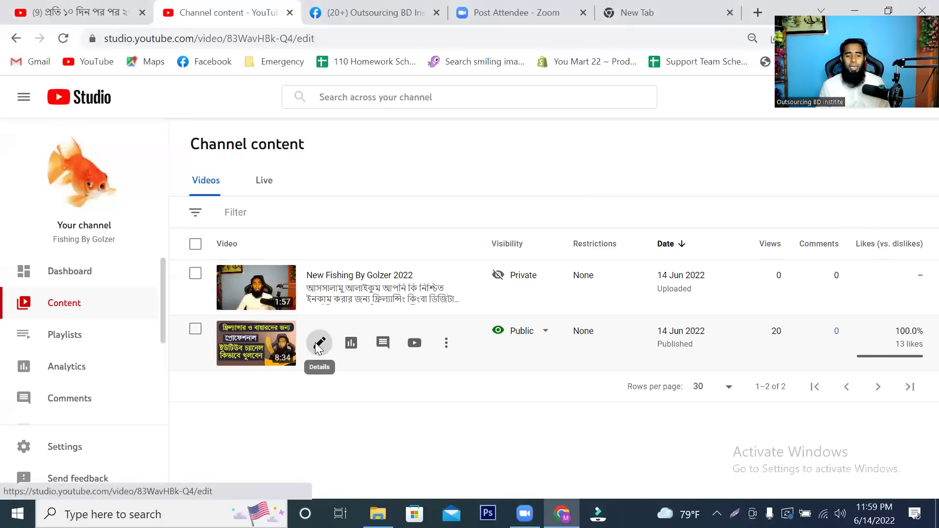
pyautogui.scroll(-3, 355, 269)
pyautogui.scroll(3, 355, 270)
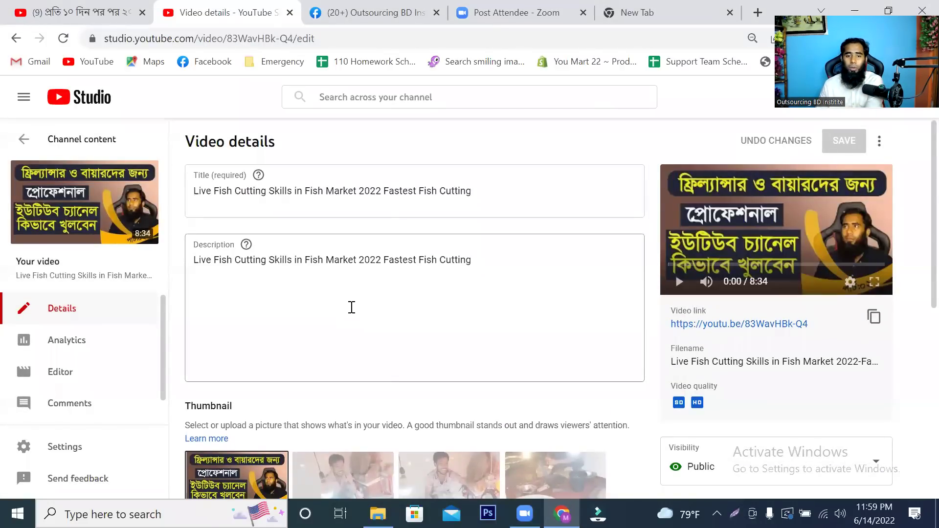
# Outline the published video's filename and video link with red rectangles on a screen capture, and discard the capture.
pyautogui.press('Print')
pyautogui.moveTo(16, 148)
pyautogui.mouseDown()
pyautogui.moveTo(912, 367)
pyautogui.moveTo(937, 394)
pyautogui.mouseUp()
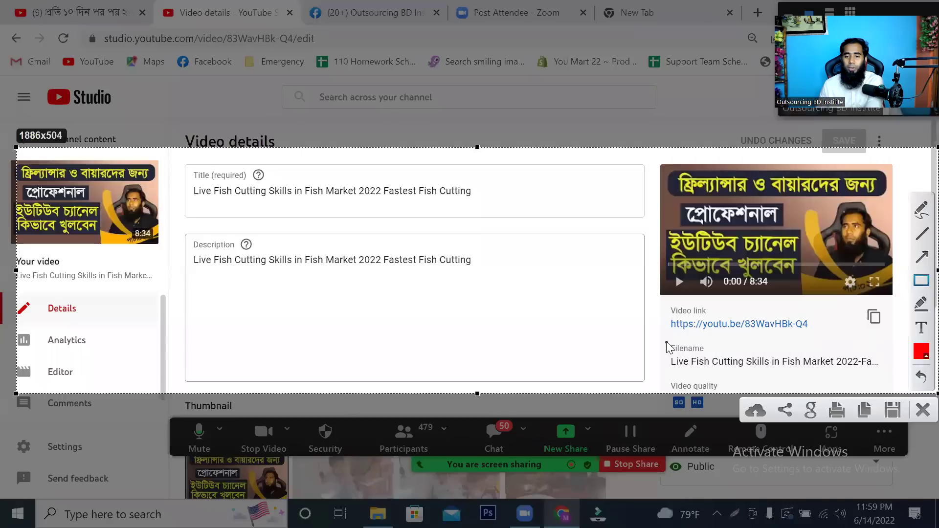
pyautogui.moveTo(669, 345); pyautogui.dragTo(667, 340)
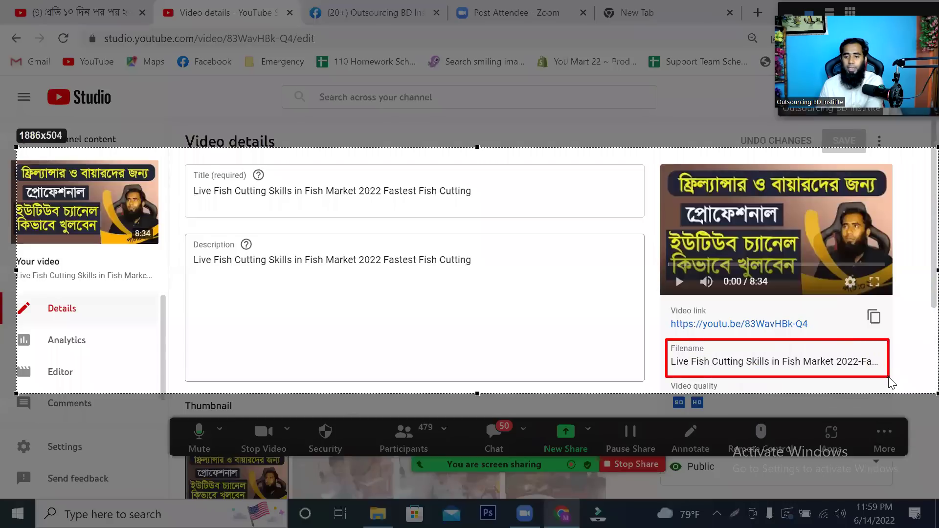
pyautogui.moveTo(889, 378); pyautogui.dragTo(889, 378)
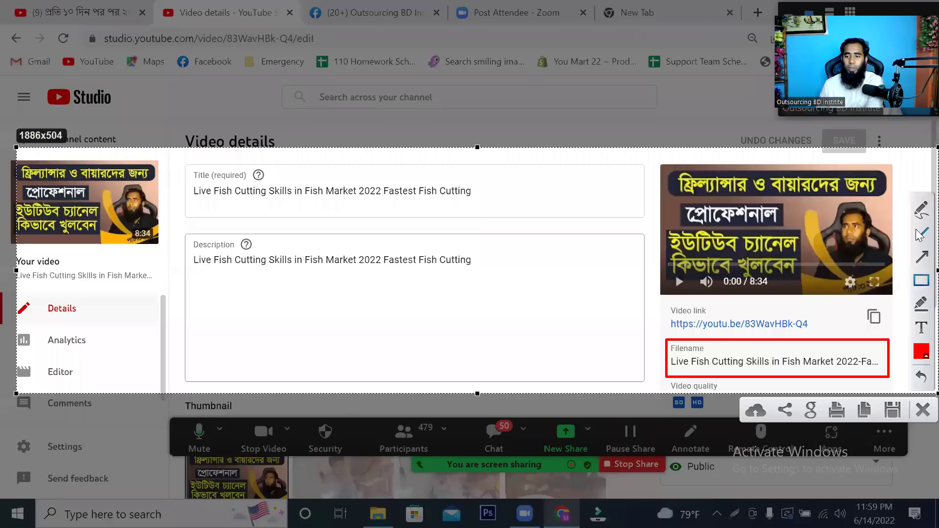
pyautogui.moveTo(668, 340); pyautogui.dragTo(710, 357)
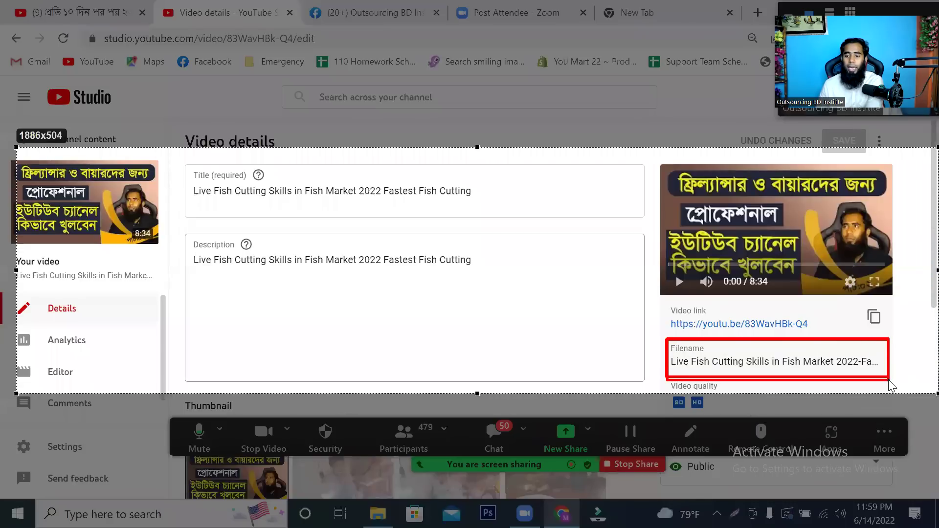
pyautogui.moveTo(890, 386); pyautogui.dragTo(890, 386)
pyautogui.moveTo(663, 302); pyautogui.dragTo(757, 326)
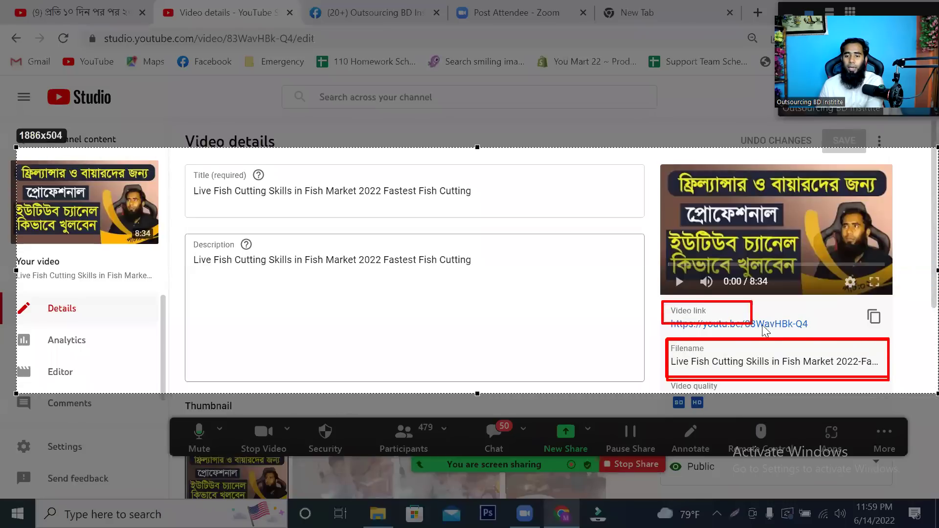
pyautogui.moveTo(820, 337); pyautogui.dragTo(819, 337)
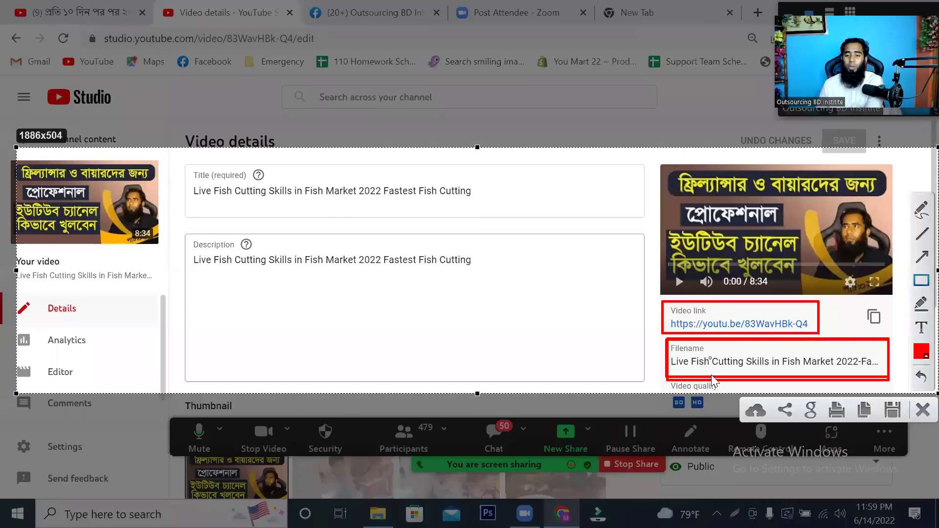
pyautogui.rightClick(685, 252)
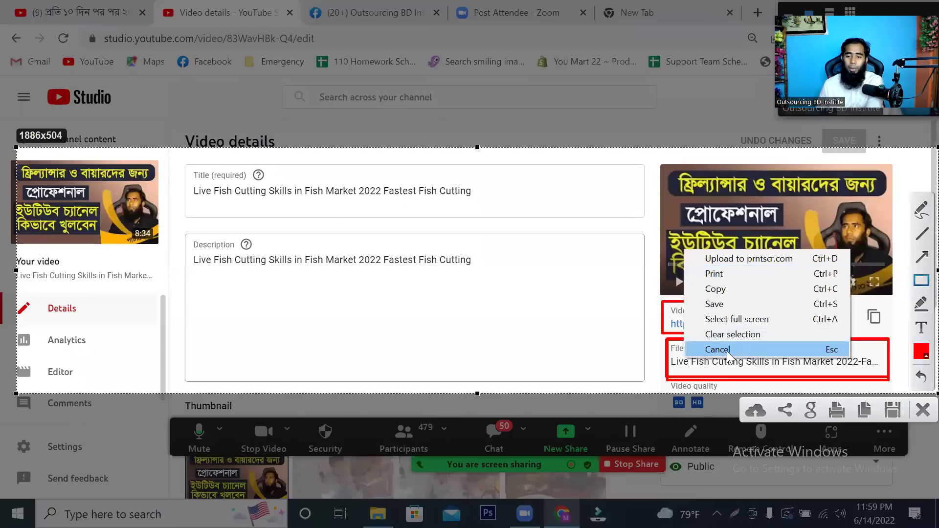
pyautogui.click(728, 350)
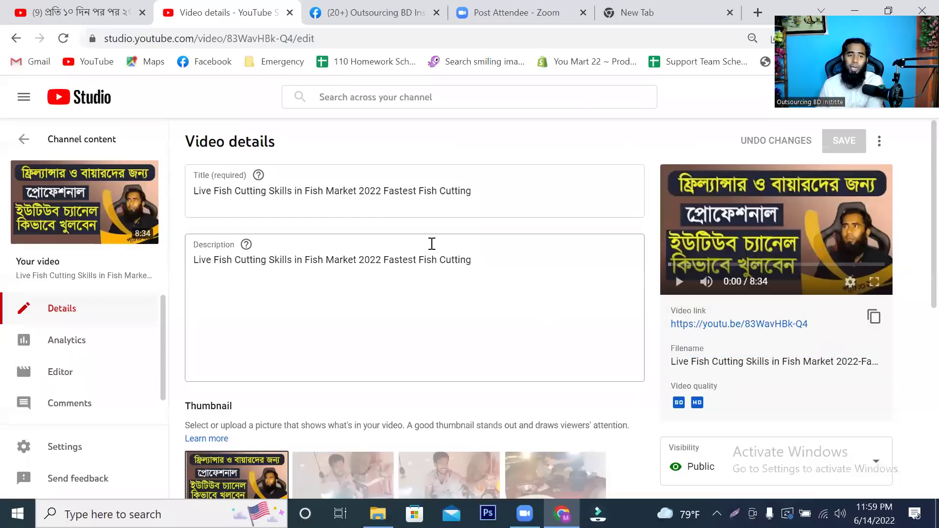
# Return to the channel content list and open the details of the new private video.
pyautogui.click(84, 14)
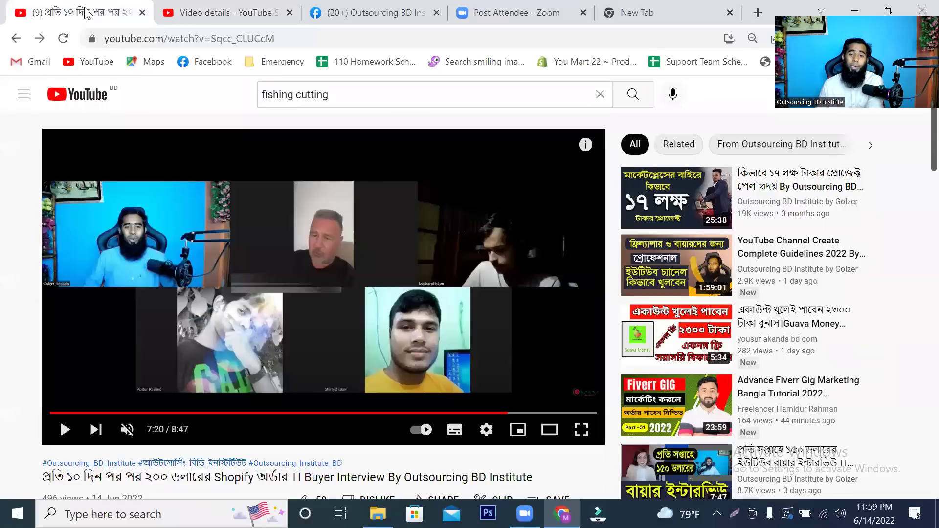
pyautogui.click(190, 17)
pyautogui.click(16, 39)
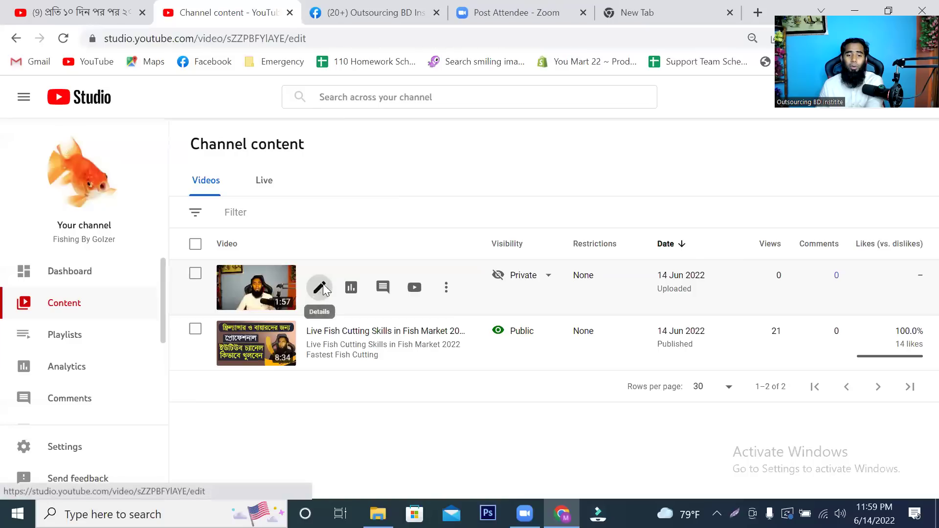
pyautogui.click(323, 290)
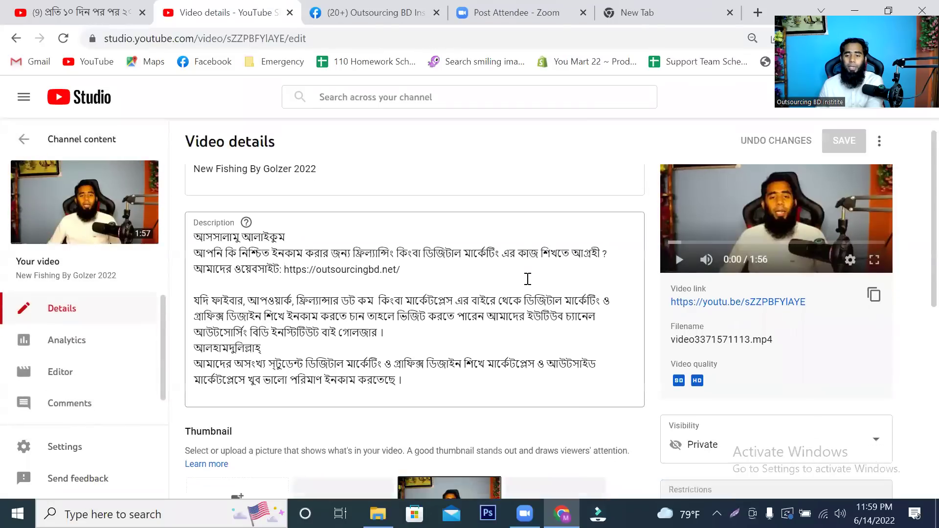
# Capture the private video's details page, outline its video link and filename in red, and discard the capture.
pyautogui.press('Print')
pyautogui.moveTo(2, 157); pyautogui.dragTo(938, 413)
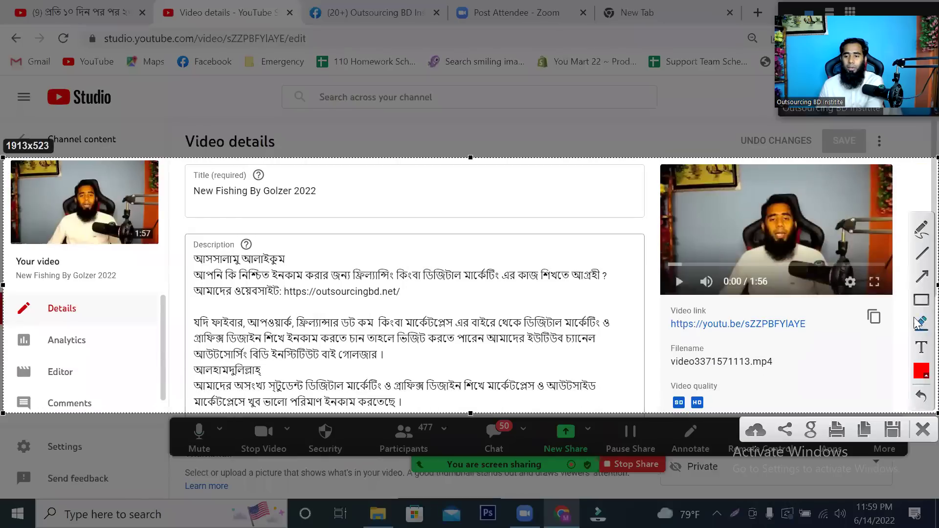
pyautogui.moveTo(665, 334); pyautogui.dragTo(800, 376)
pyautogui.moveTo(659, 300); pyautogui.dragTo(757, 323)
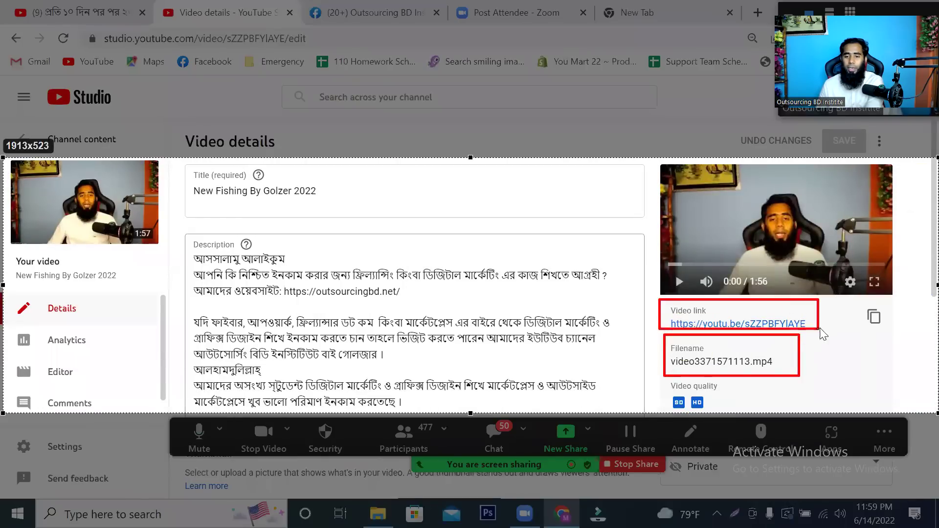
pyautogui.moveTo(826, 338); pyautogui.dragTo(826, 338)
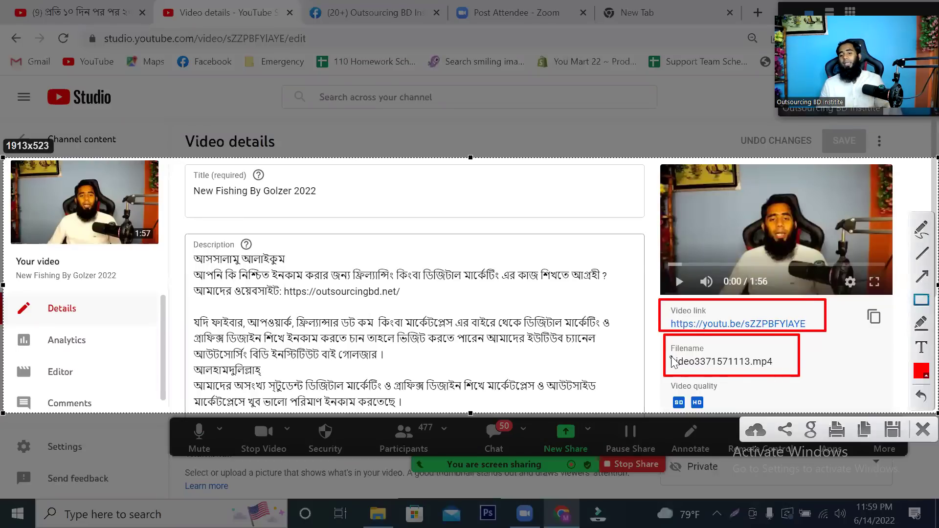
pyautogui.moveTo(677, 353); pyautogui.dragTo(703, 368)
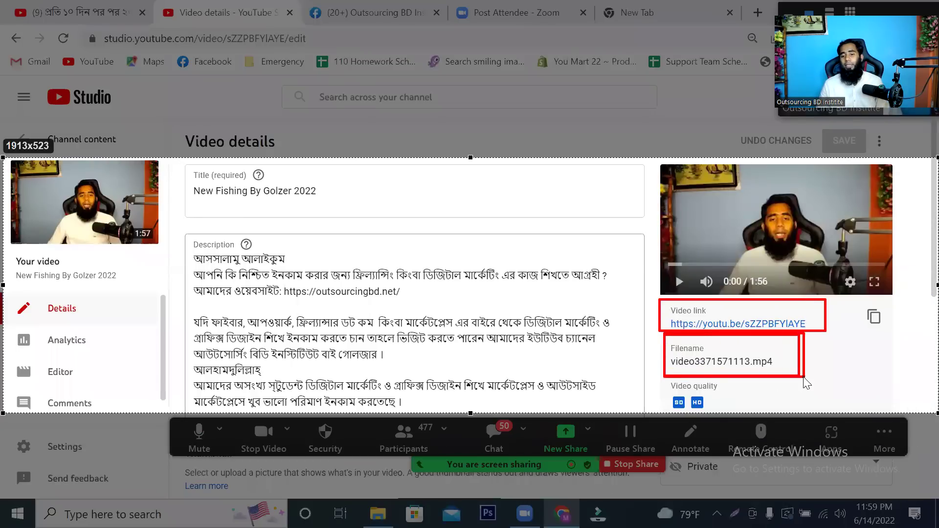
pyautogui.moveTo(806, 383); pyautogui.dragTo(803, 379)
pyautogui.rightClick(755, 338)
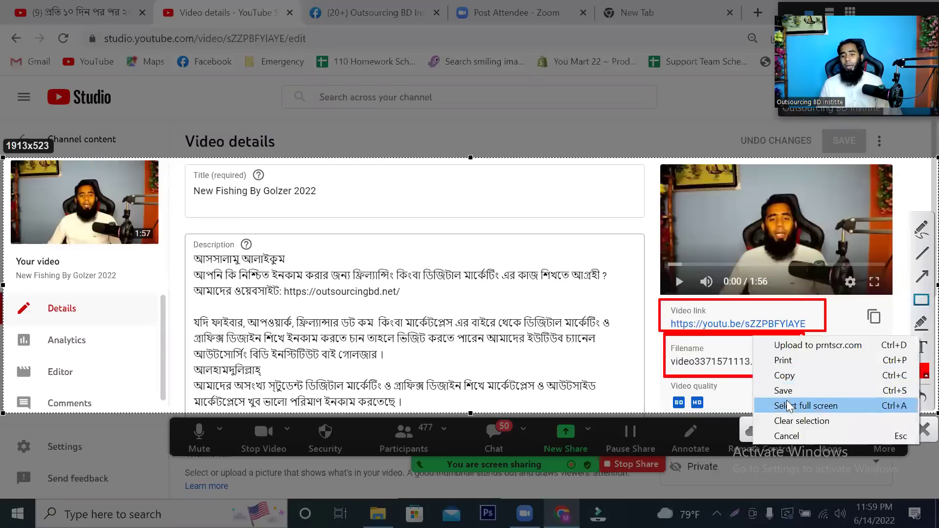
pyautogui.click(798, 436)
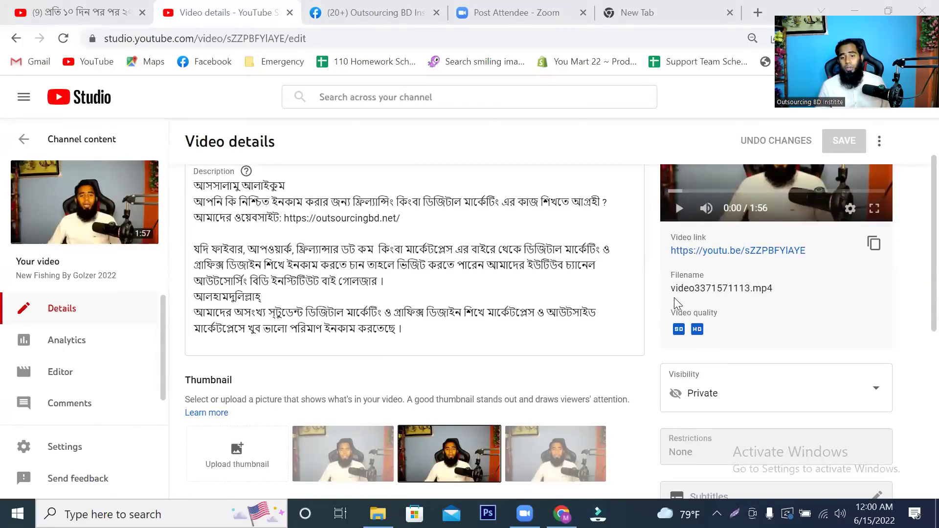
# Examine the filename shown in the private video's details.
pyautogui.moveTo(674, 288); pyautogui.dragTo(780, 290)
pyautogui.click(780, 290)
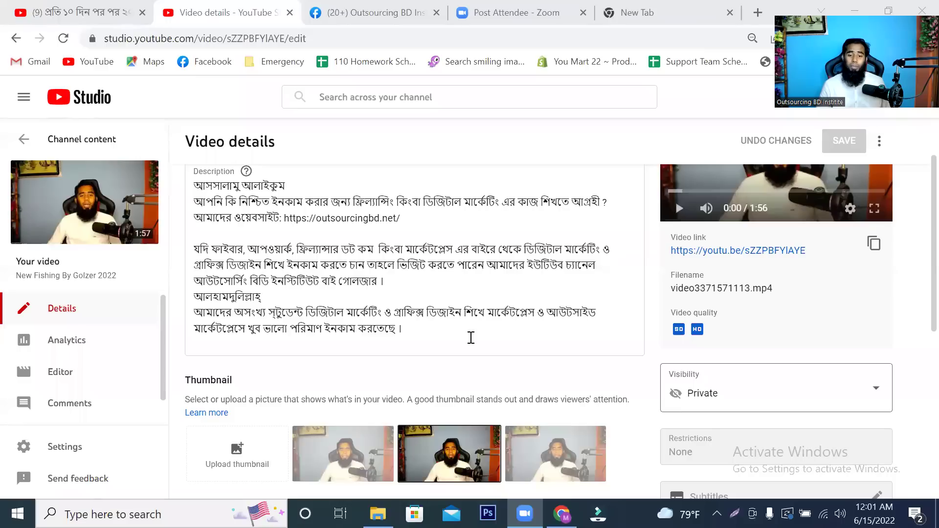
pyautogui.click(471, 338)
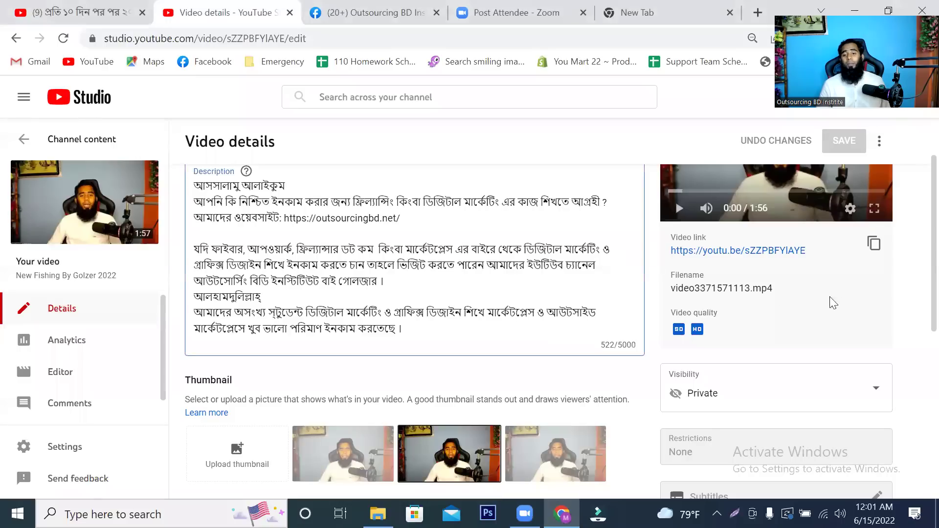
pyautogui.moveTo(676, 289); pyautogui.dragTo(788, 296)
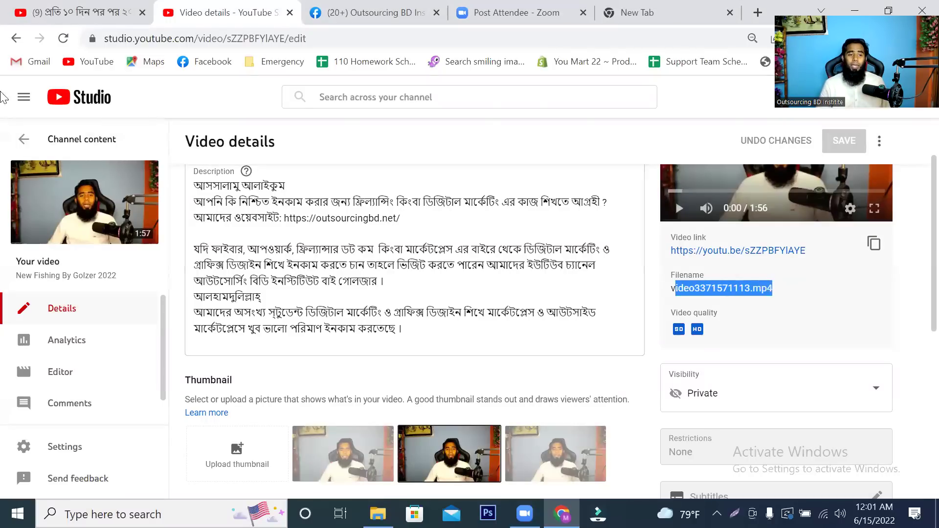
# Reopen the Live Fish Cutting Skills video's details, examine its full filename, and go to the channel dashboard.
pyautogui.click(19, 39)
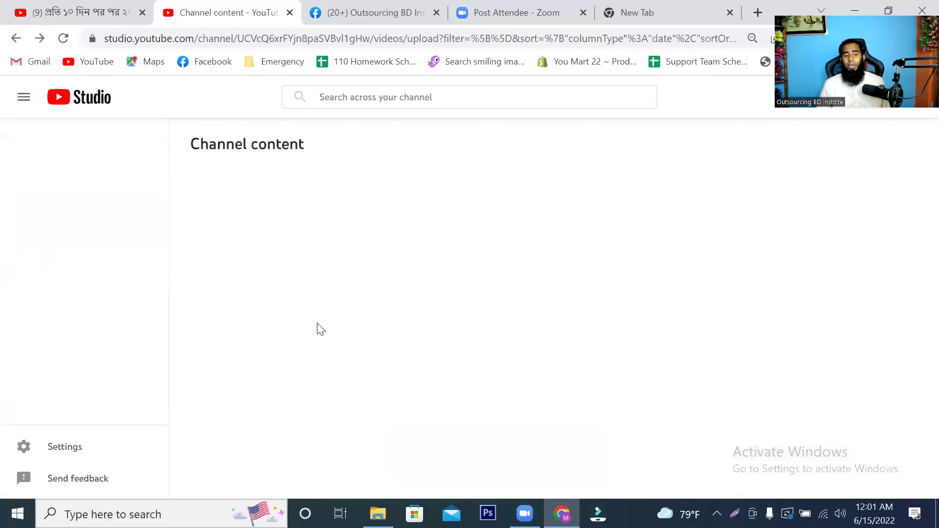
pyautogui.click(321, 344)
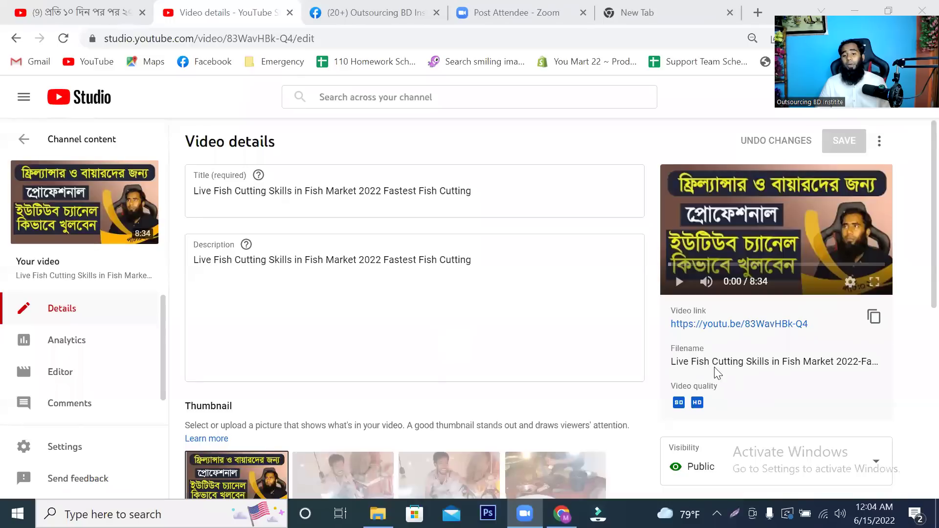
pyautogui.moveTo(678, 362); pyautogui.dragTo(820, 359)
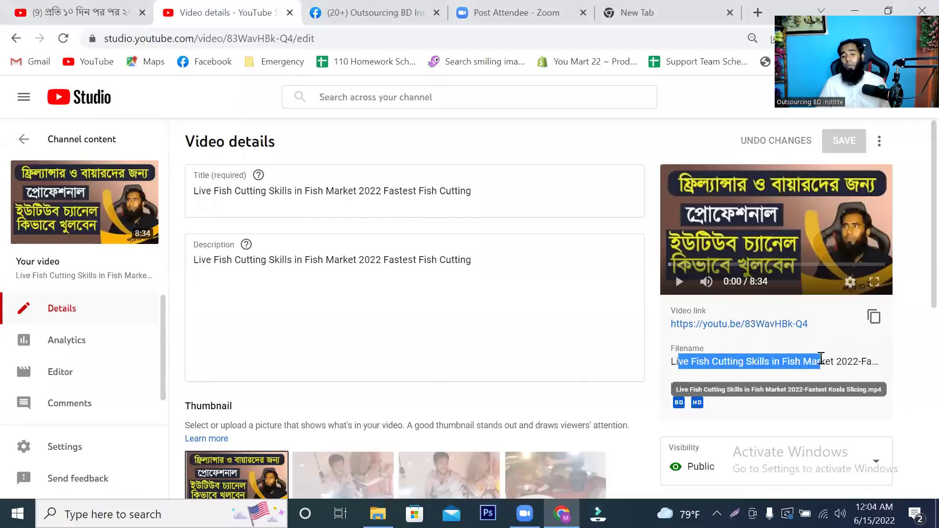
pyautogui.scroll(-1, 821, 362)
pyautogui.click(722, 294)
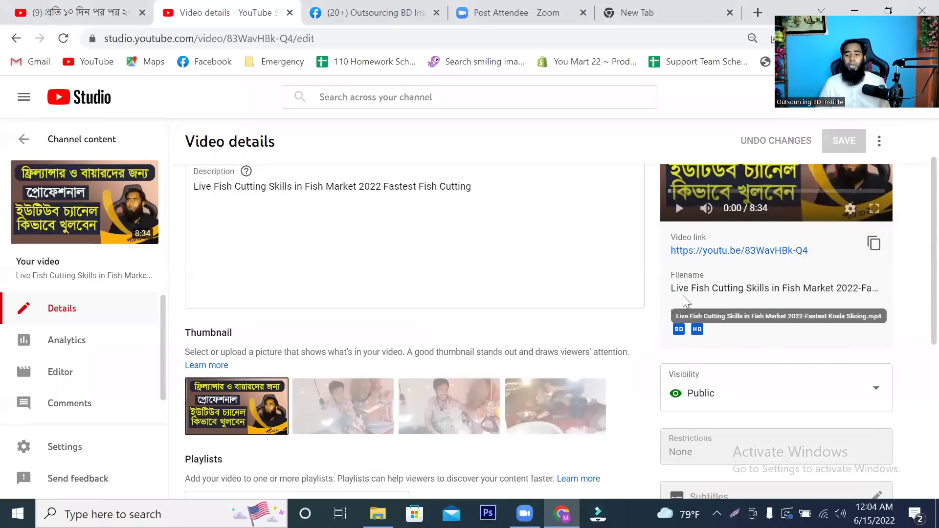
pyautogui.moveTo(679, 289); pyautogui.dragTo(860, 285)
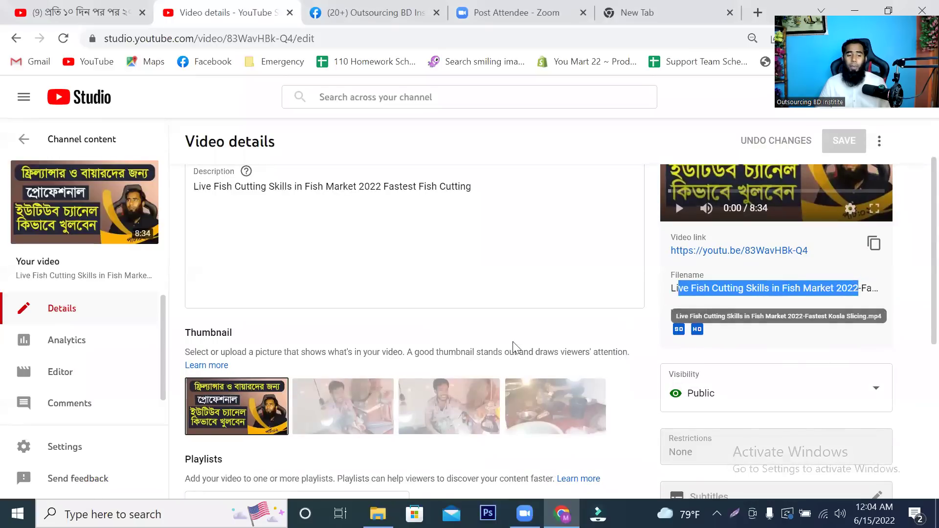
pyautogui.click(101, 101)
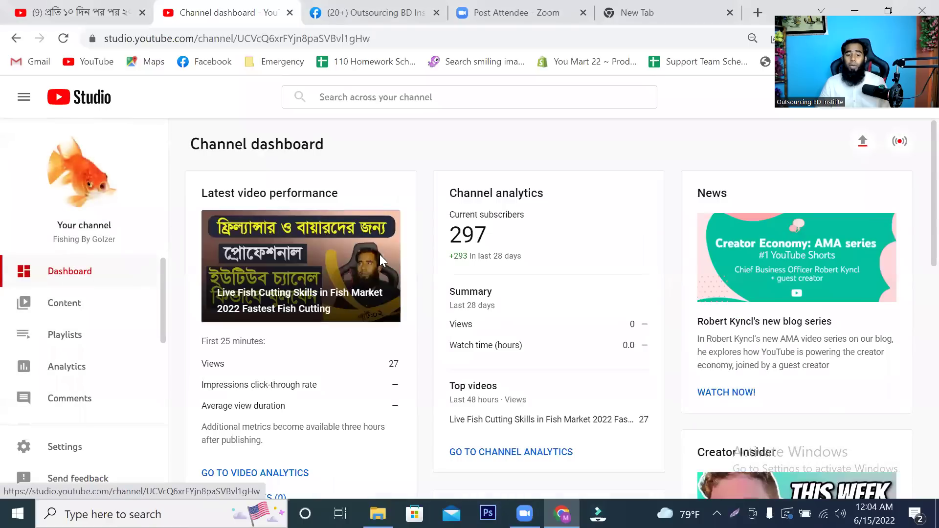
# Visit the channel content list, browse the Content, Audience and Research sections of channel analytics, and dismiss the Searches across YouTube tip.
pyautogui.click(82, 306)
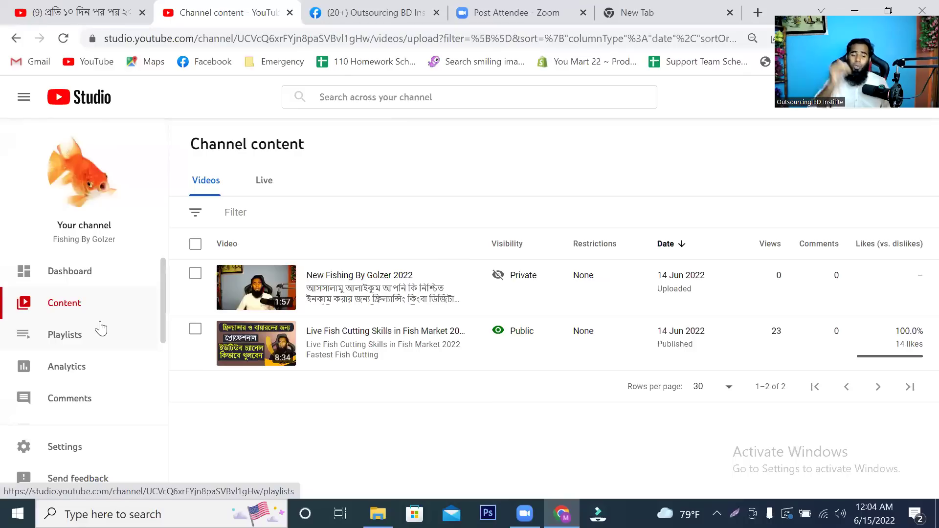
pyautogui.click(86, 367)
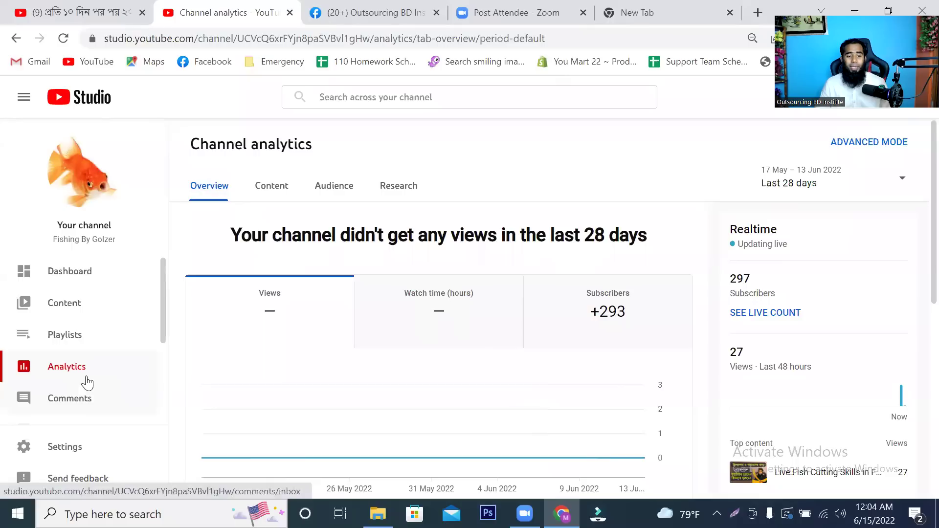
pyautogui.click(261, 192)
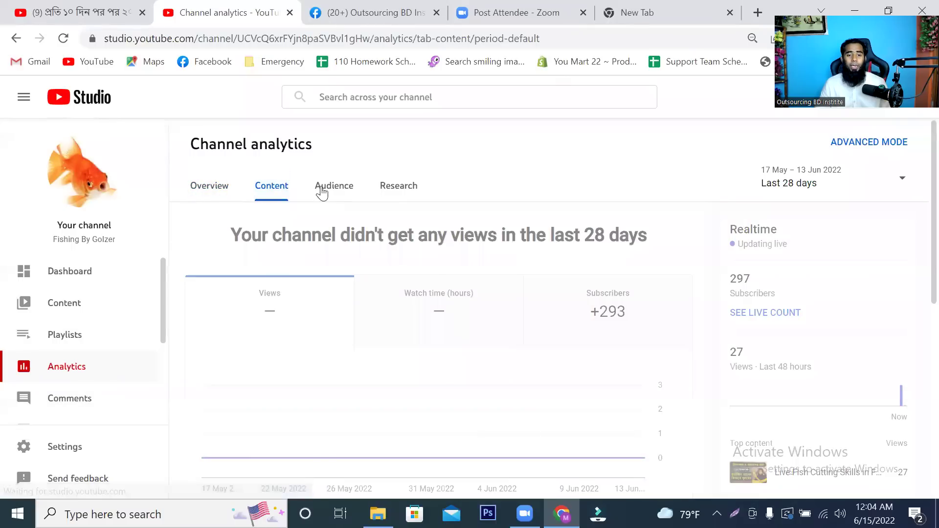
pyautogui.click(338, 190)
pyautogui.click(412, 190)
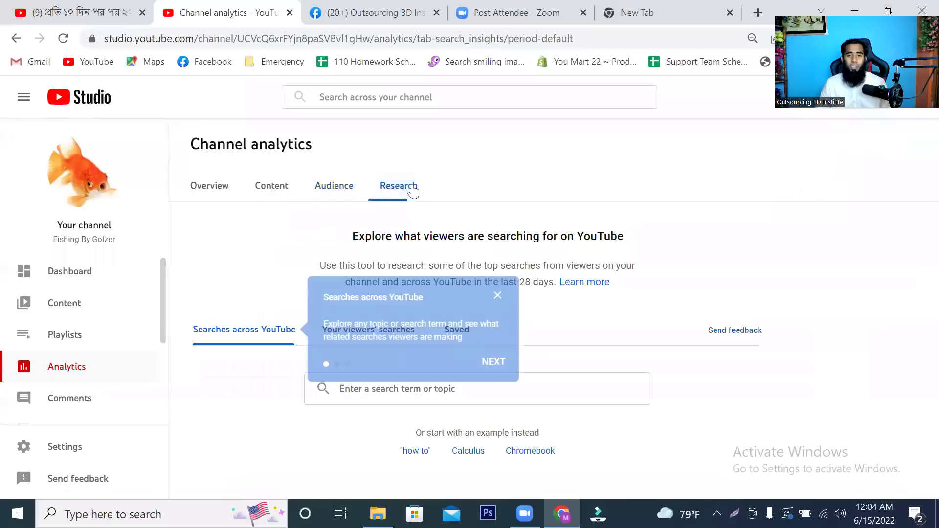
pyautogui.click(498, 297)
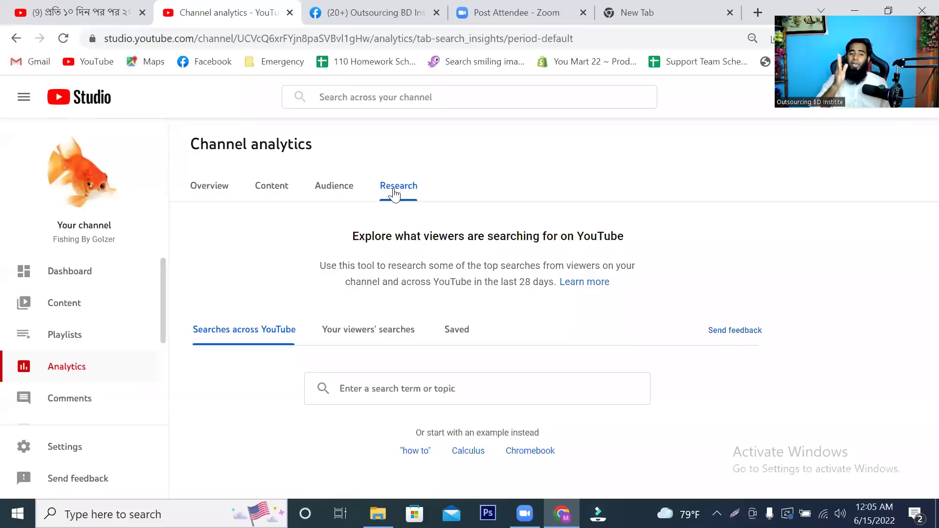
# Return to the analytics overview and highlight the headline about channel views in the last 28 days.
pyautogui.click(206, 196)
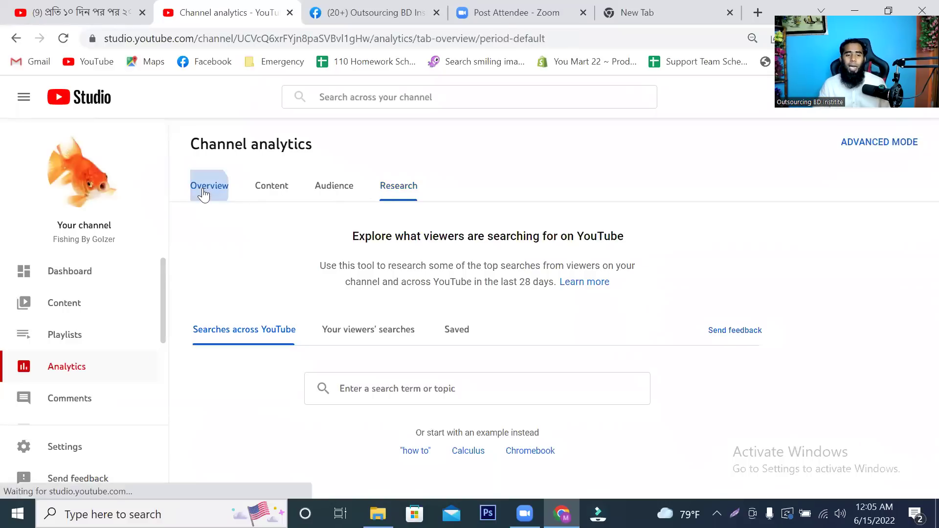
pyautogui.scroll(-1, 260, 309)
pyautogui.scroll(1, 252, 293)
pyautogui.moveTo(244, 244); pyautogui.dragTo(607, 230)
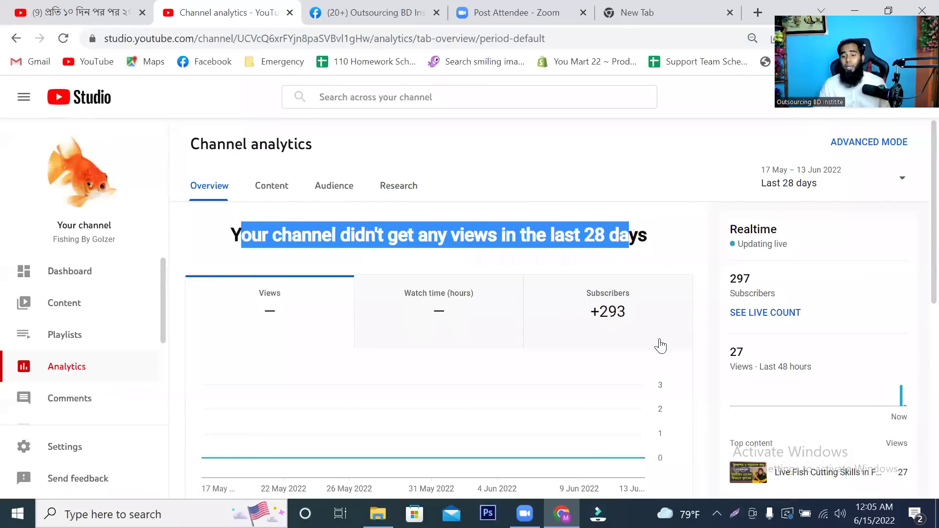
pyautogui.click(419, 243)
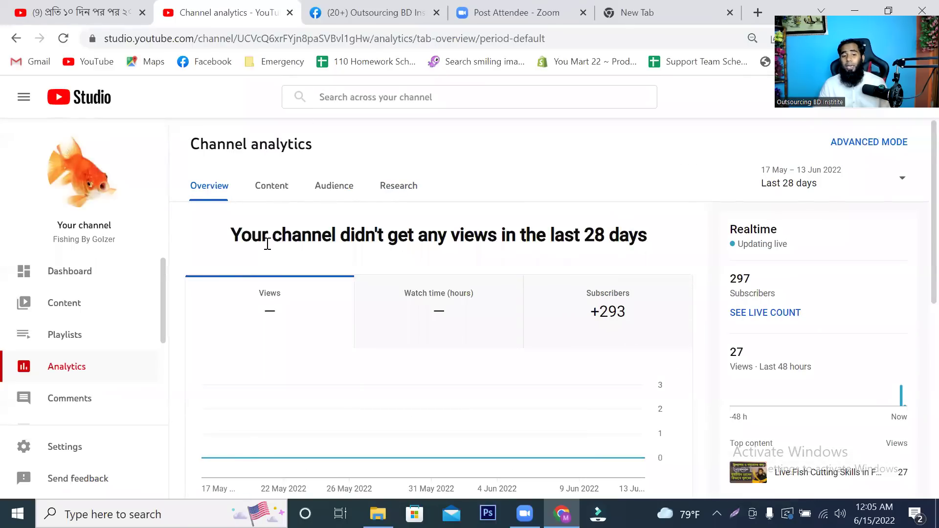
pyautogui.moveTo(245, 236); pyautogui.dragTo(341, 259)
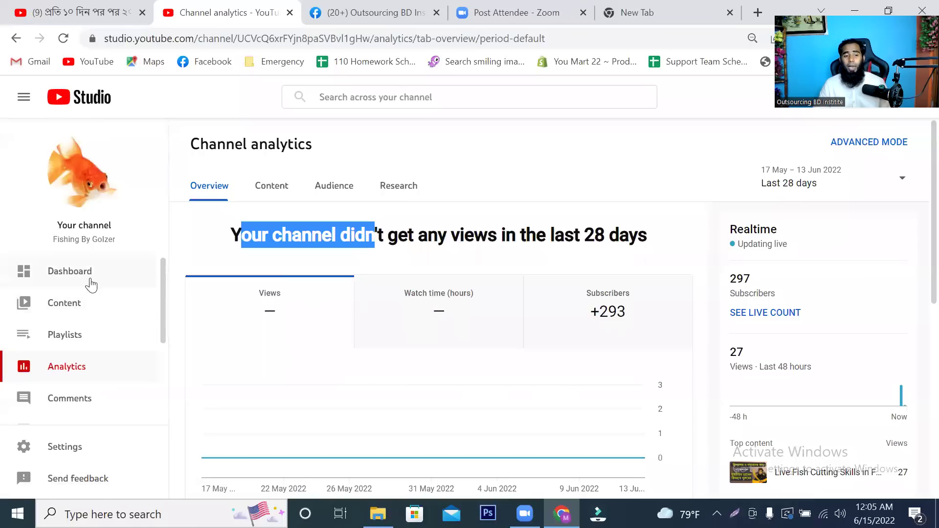
# Capture the analytics overview, outline the realtime subscriber count and 48-hour views in red, and discard the capture.
pyautogui.press('Print')
pyautogui.moveTo(1, 87); pyautogui.dragTo(938, 504)
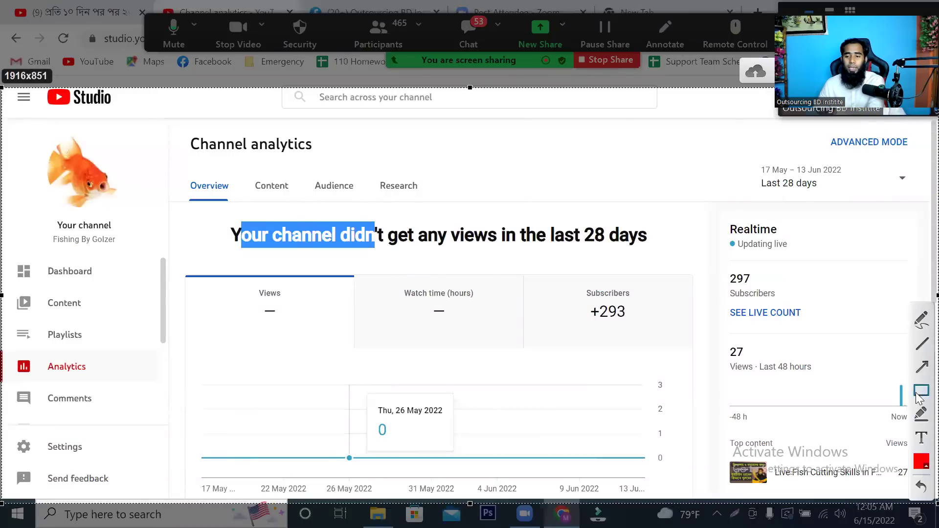
pyautogui.moveTo(718, 264); pyautogui.dragTo(827, 320)
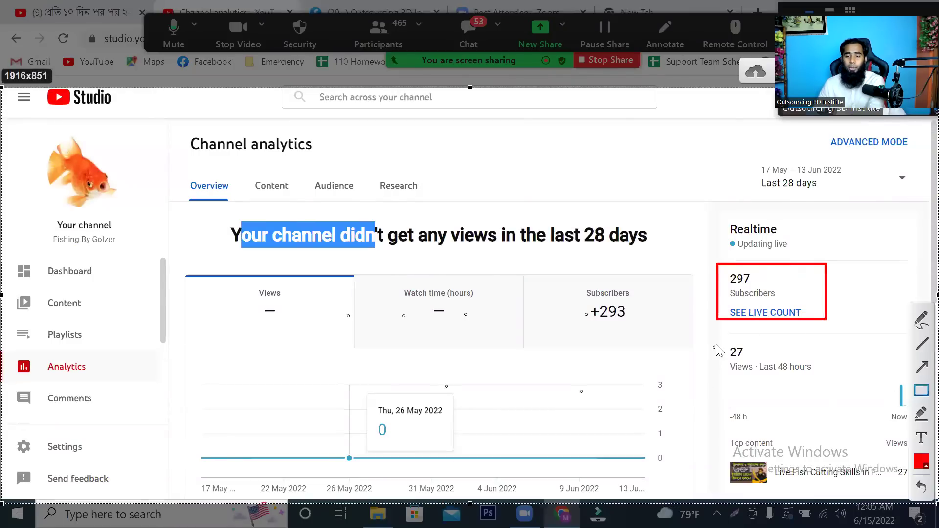
pyautogui.moveTo(716, 338); pyautogui.dragTo(751, 356)
pyautogui.moveTo(824, 378); pyautogui.dragTo(841, 384)
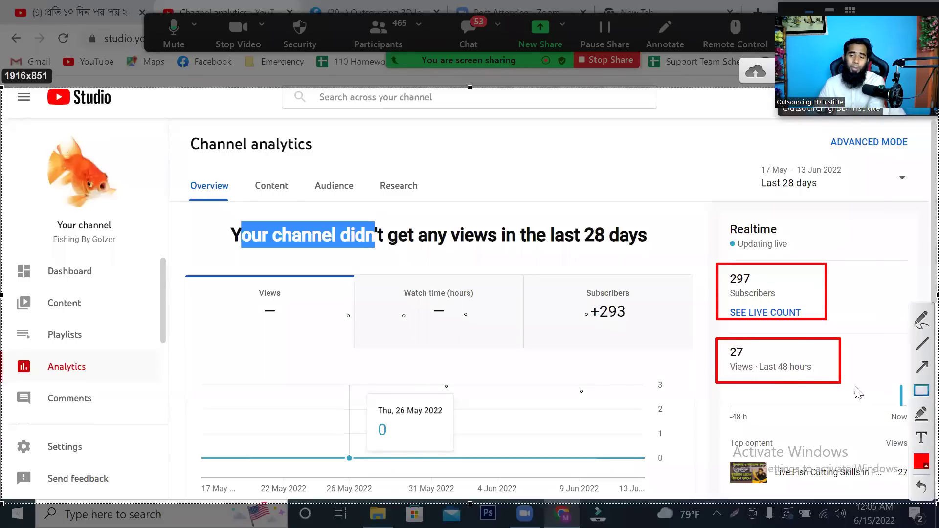
pyautogui.rightClick(523, 324)
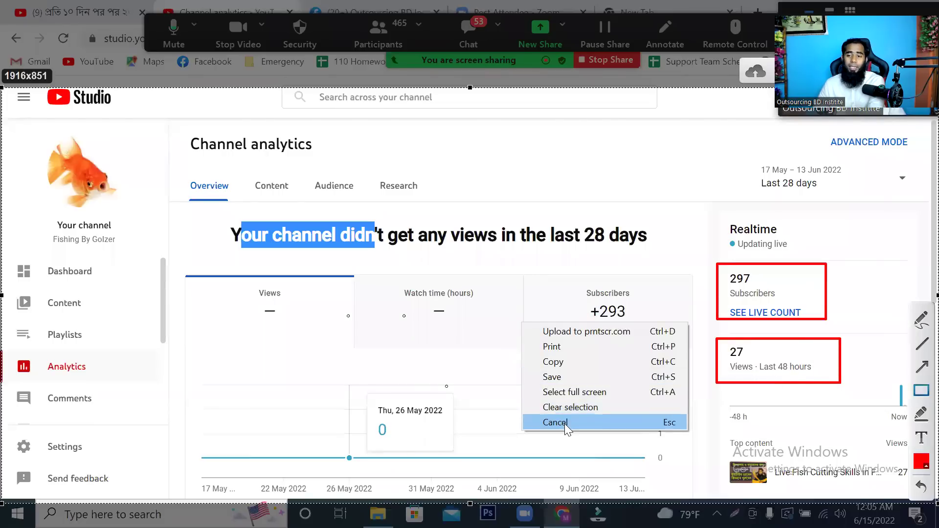
pyautogui.click(564, 424)
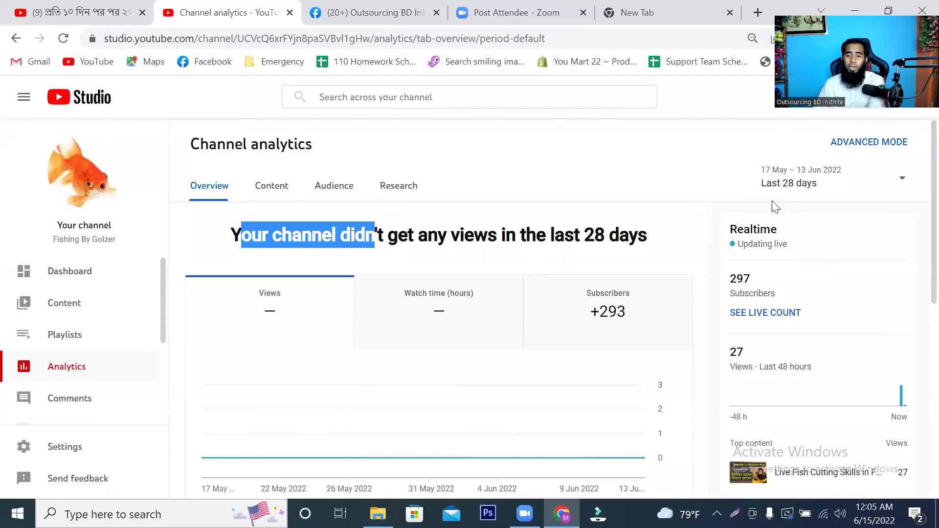
# Set the analytics period to the last 7 days and open the live subscriber count with its channel growth chart.
pyautogui.click(894, 185)
pyautogui.click(813, 176)
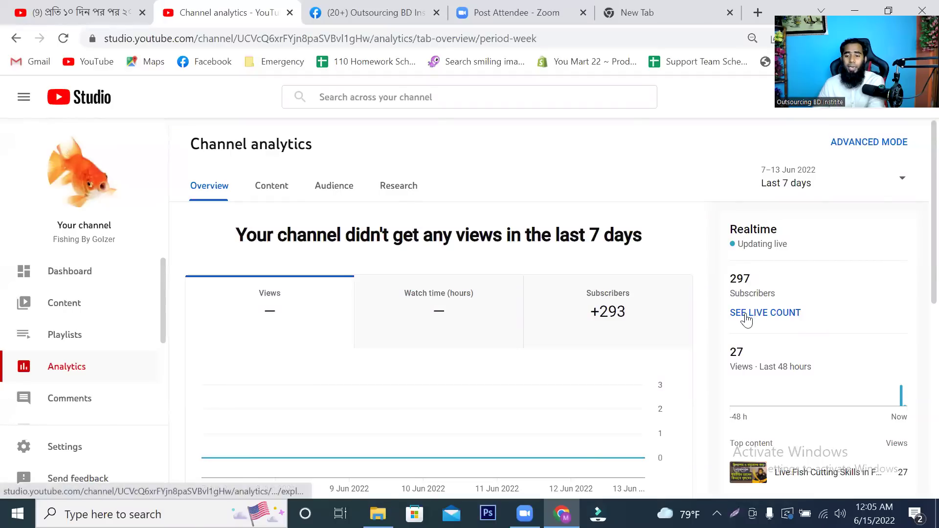
pyautogui.click(769, 317)
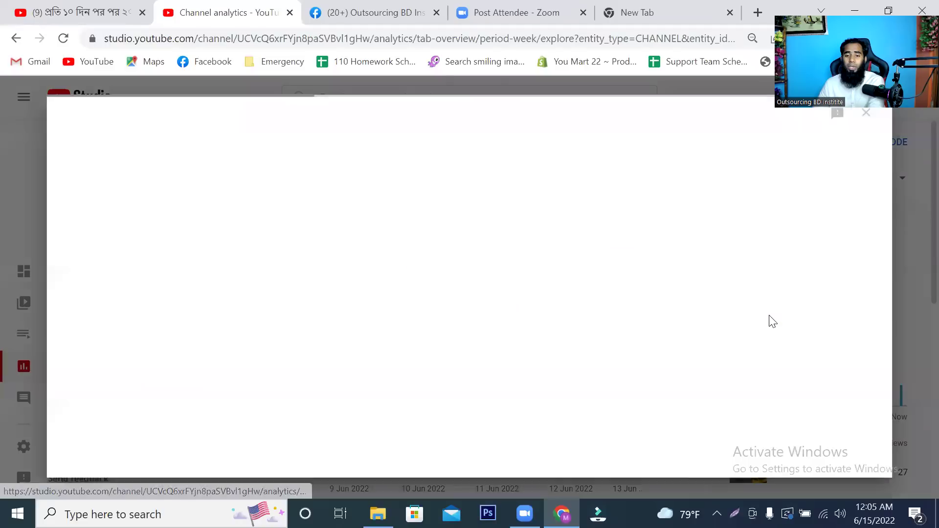
pyautogui.scroll(-1, 765, 446)
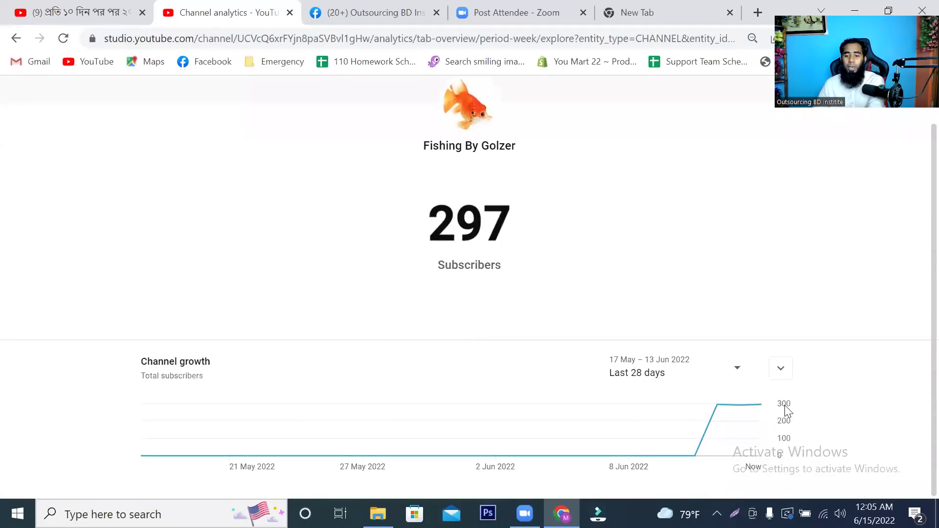
# View the channel growth chart for Lifetime and for the last 90 days, and close the live subscriber count.
pyautogui.click(737, 375)
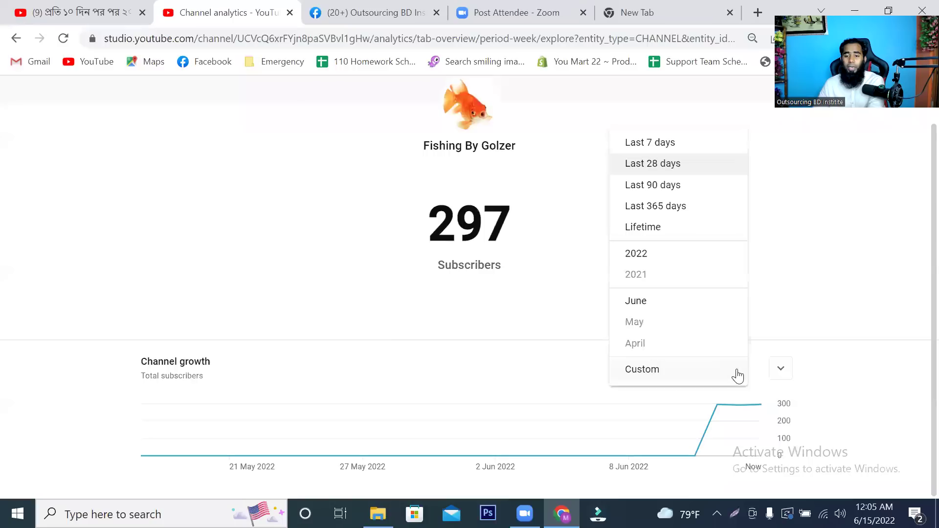
pyautogui.click(669, 232)
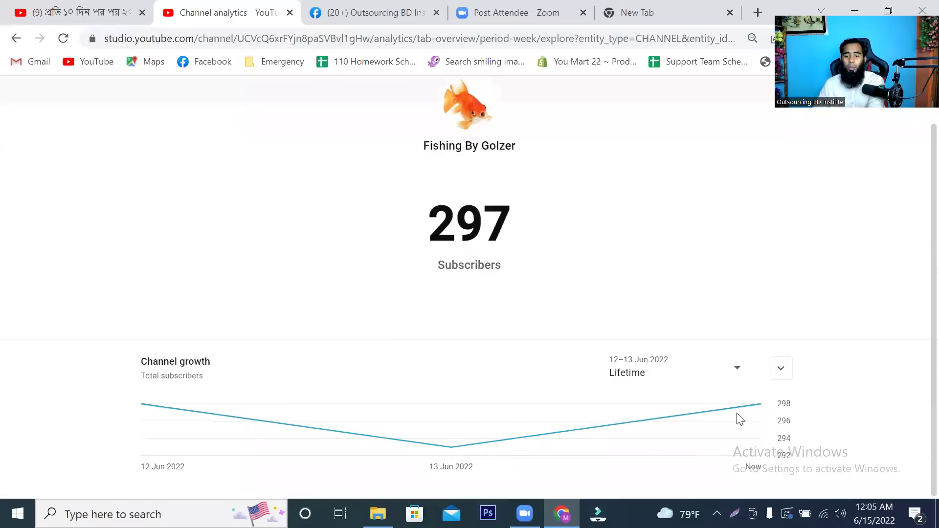
pyautogui.moveTo(179, 435)
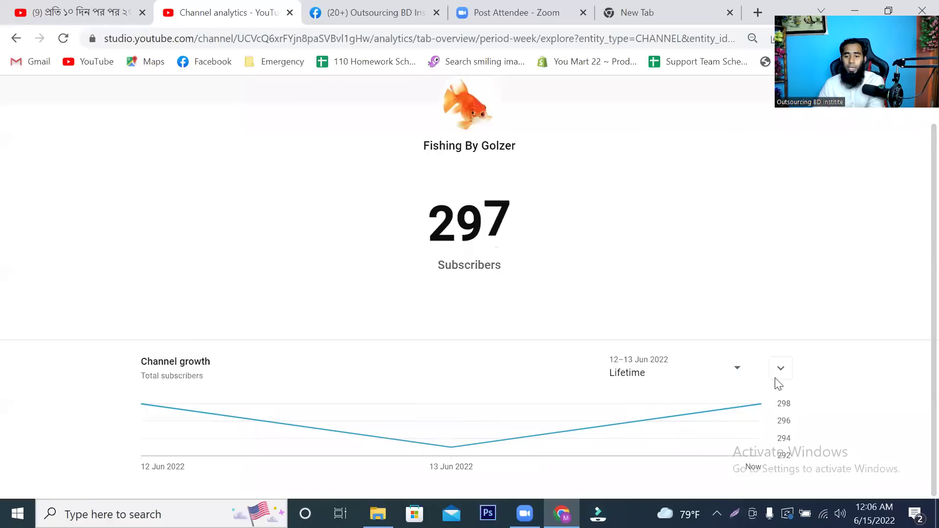
pyautogui.click(740, 376)
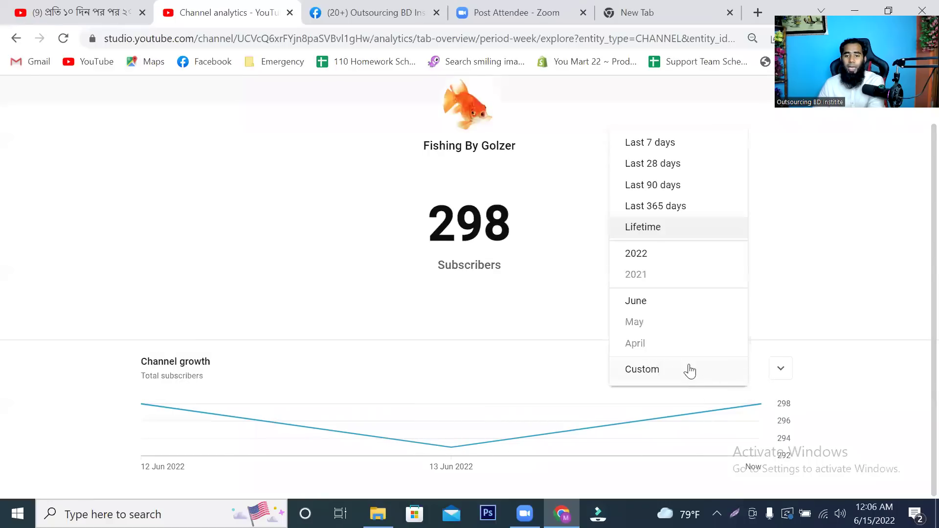
pyautogui.click(656, 192)
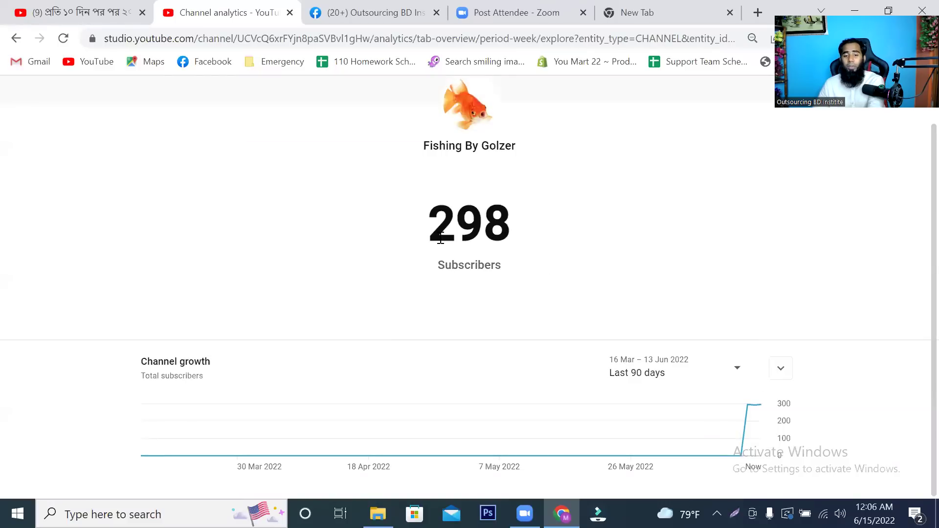
pyautogui.click(738, 373)
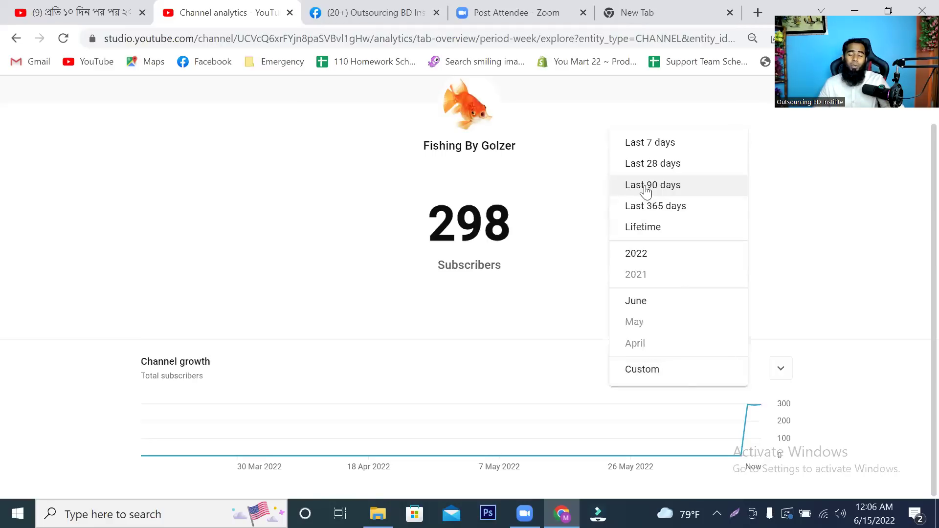
pyautogui.click(802, 270)
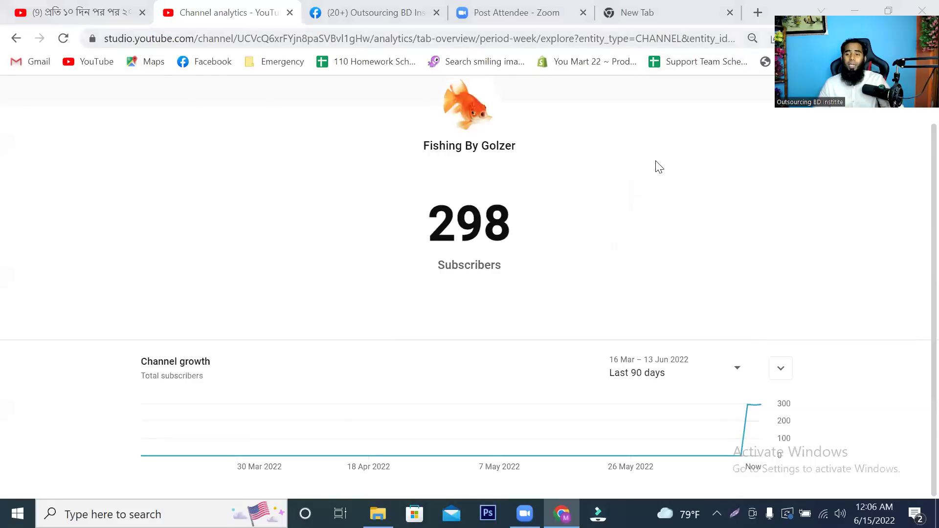
pyautogui.click(909, 93)
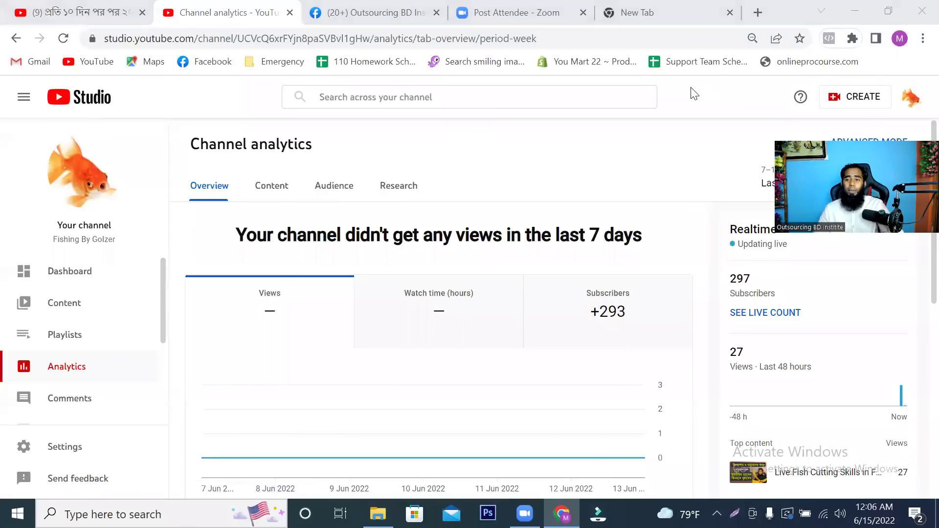
# Open the realtime views report, compare the last 48 hours with the last 60 minutes, and return to the analytics overview.
pyautogui.scroll(-1, 745, 433)
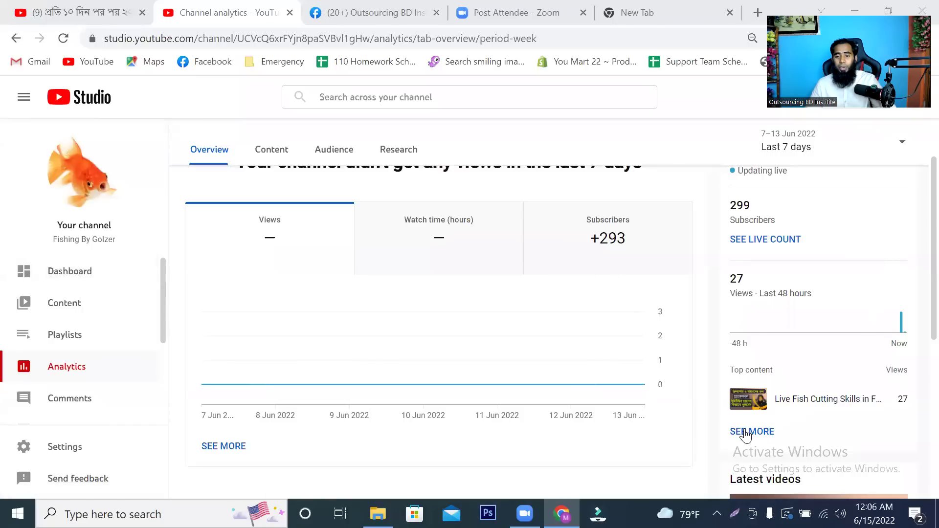
pyautogui.click(762, 433)
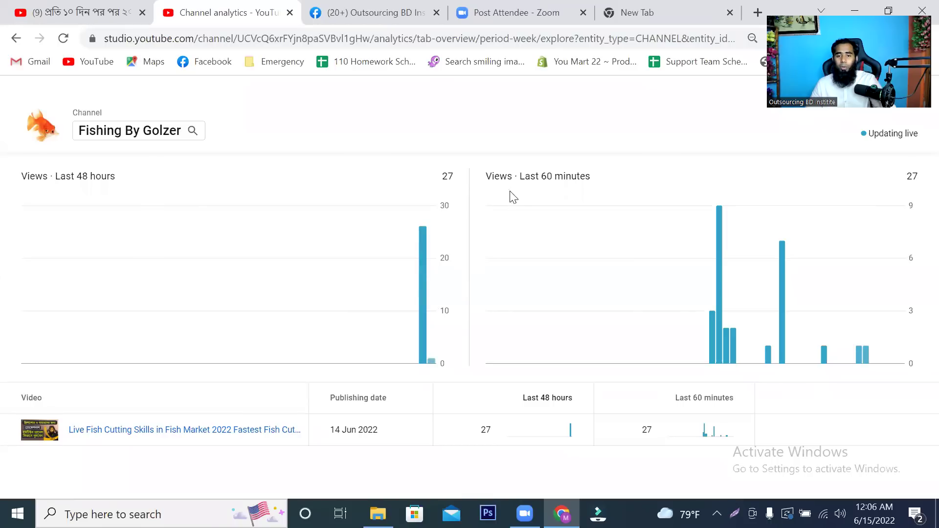
pyautogui.moveTo(488, 176); pyautogui.dragTo(612, 178)
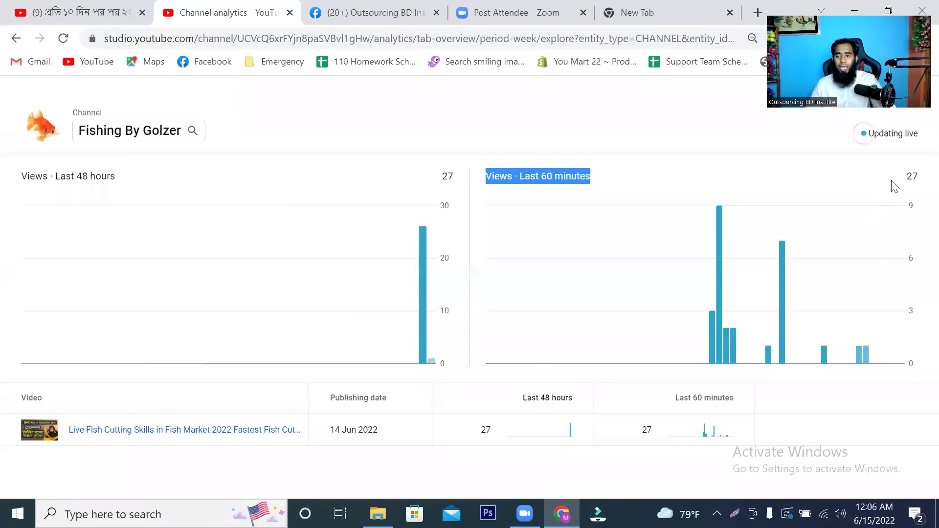
pyautogui.doubleClick(913, 177)
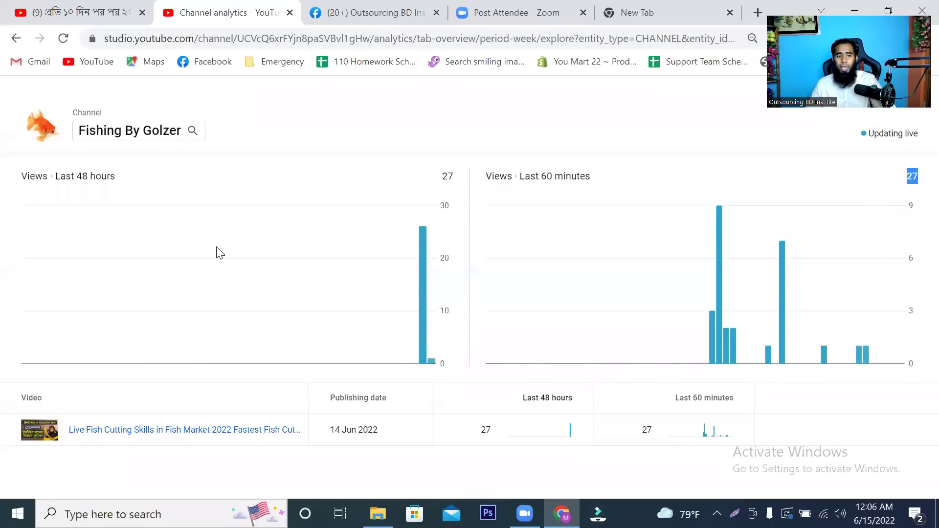
pyautogui.moveTo(148, 183); pyautogui.dragTo(6, 182)
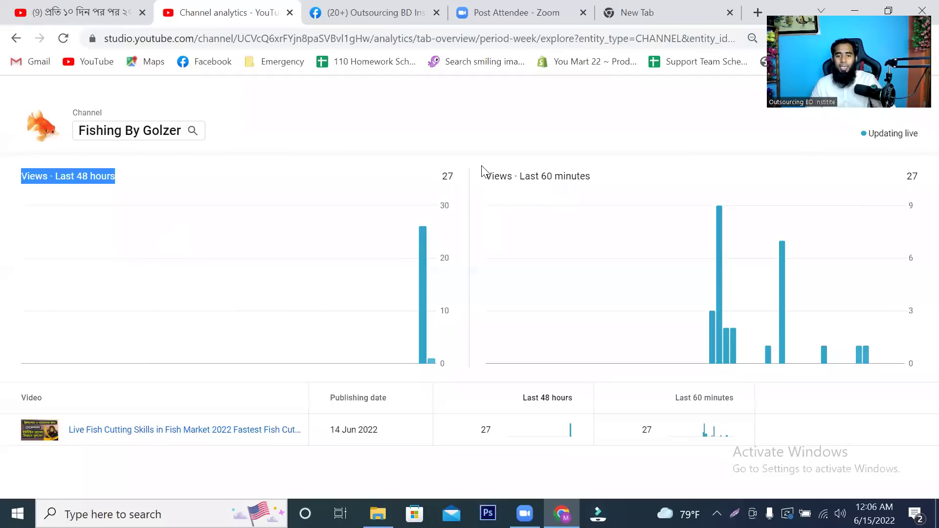
pyautogui.moveTo(500, 178); pyautogui.dragTo(919, 335)
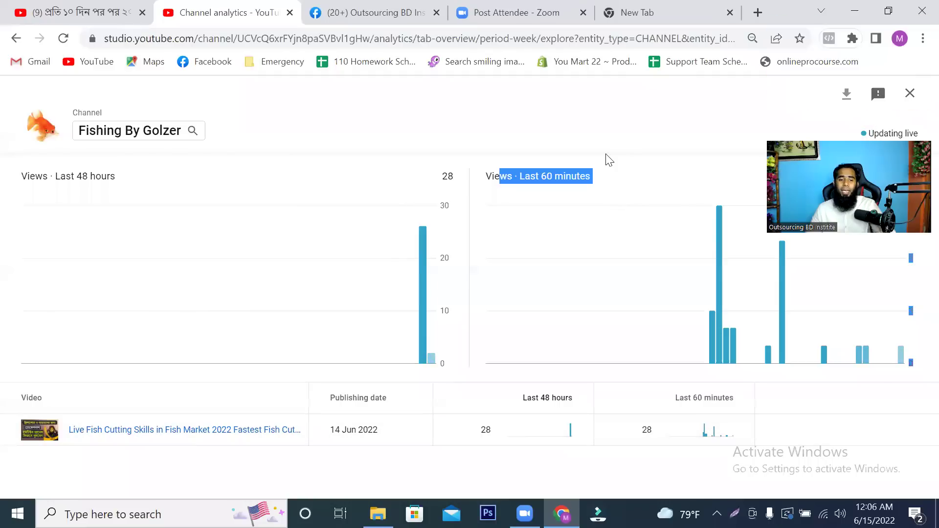
pyautogui.hotkey('alt', 'Left')
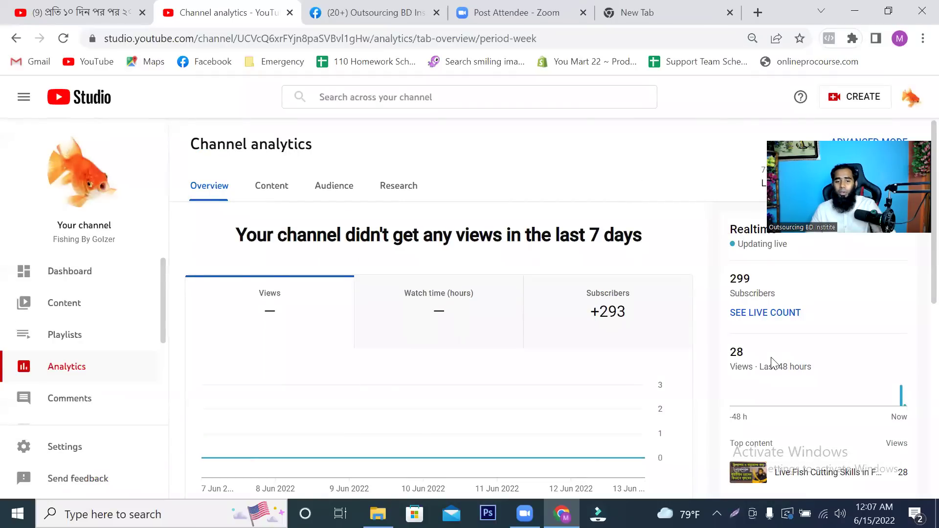
# Look through the Content analytics and examine the returning and new viewers chart in the Audience analytics.
pyautogui.click(274, 190)
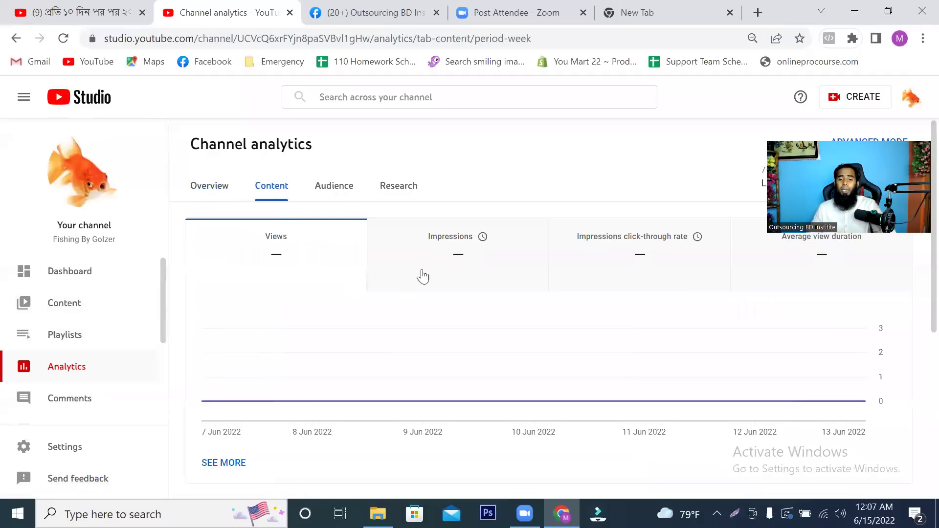
pyautogui.click(334, 189)
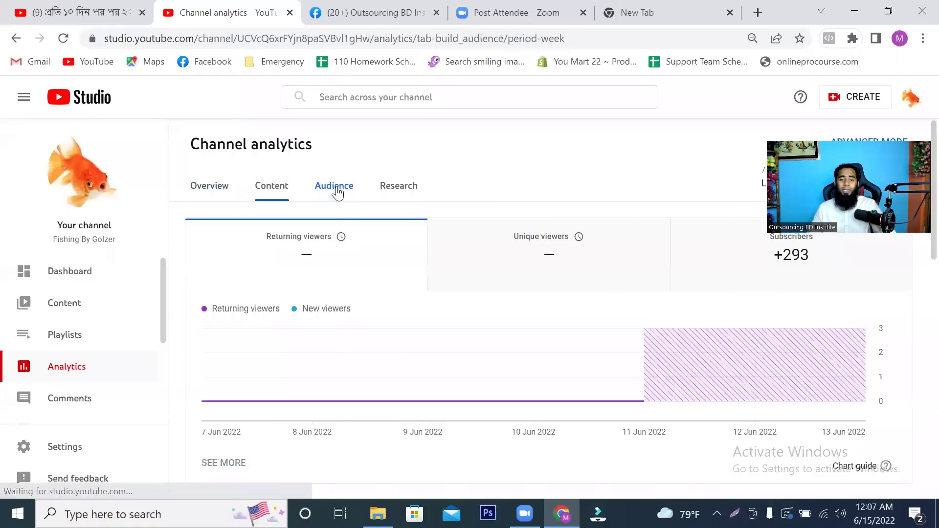
pyautogui.moveTo(297, 351)
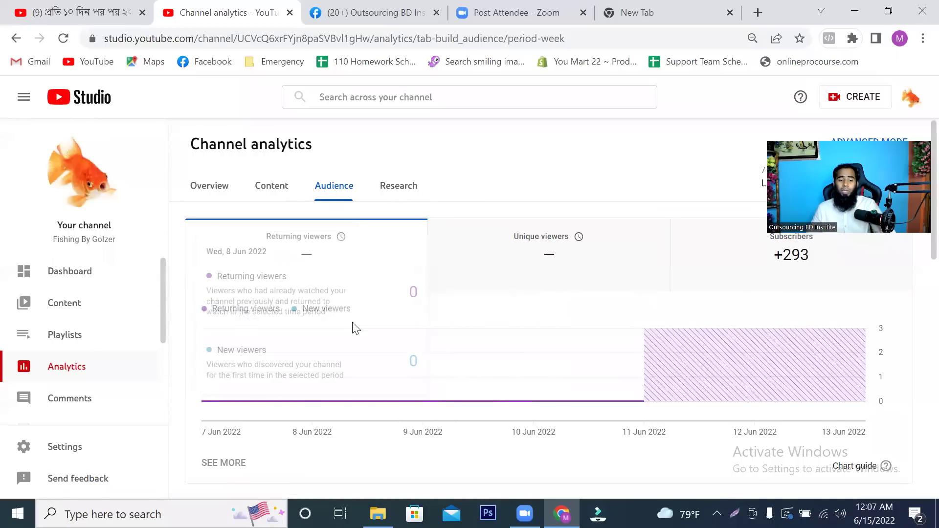
# Return to the analytics overview, reload it with the default 28-day period, and open the detailed report under the views chart.
pyautogui.scroll(-1, 228, 263)
pyautogui.scroll(2, 230, 235)
pyautogui.click(212, 188)
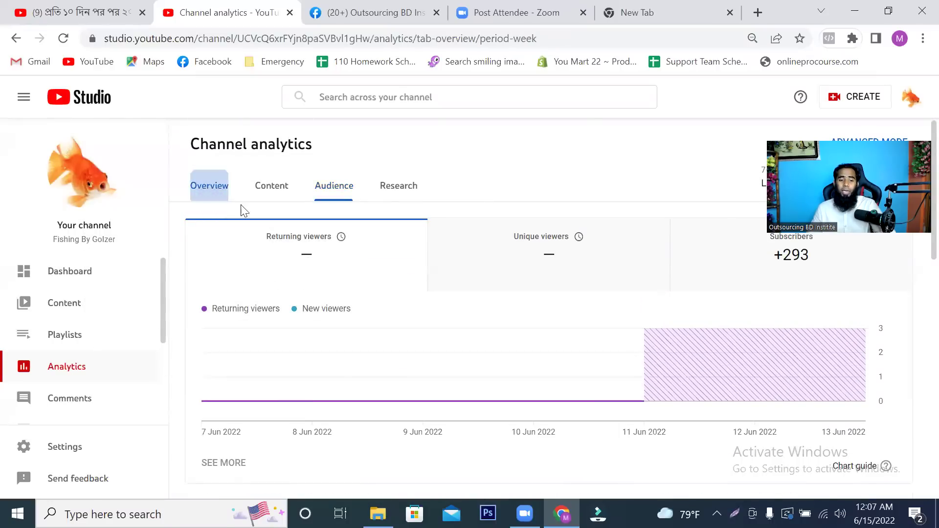
pyautogui.scroll(-1, 306, 326)
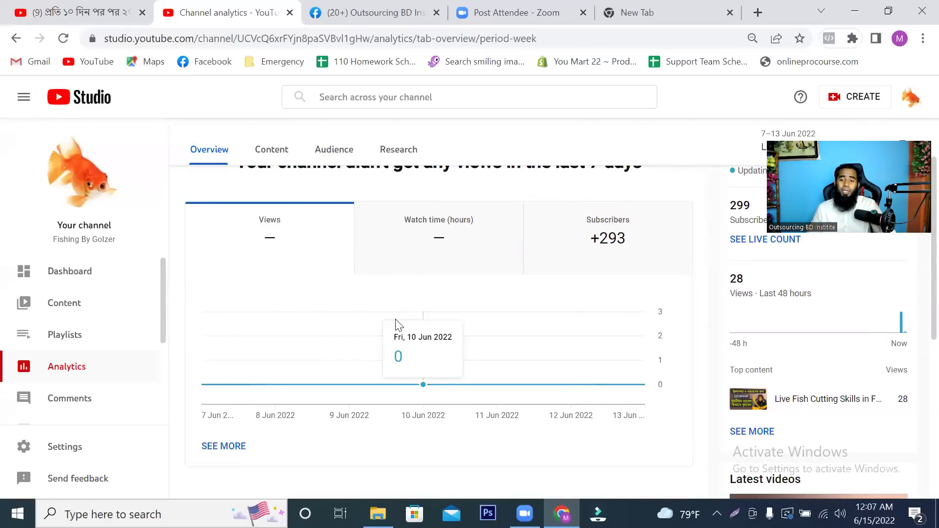
pyautogui.click(75, 366)
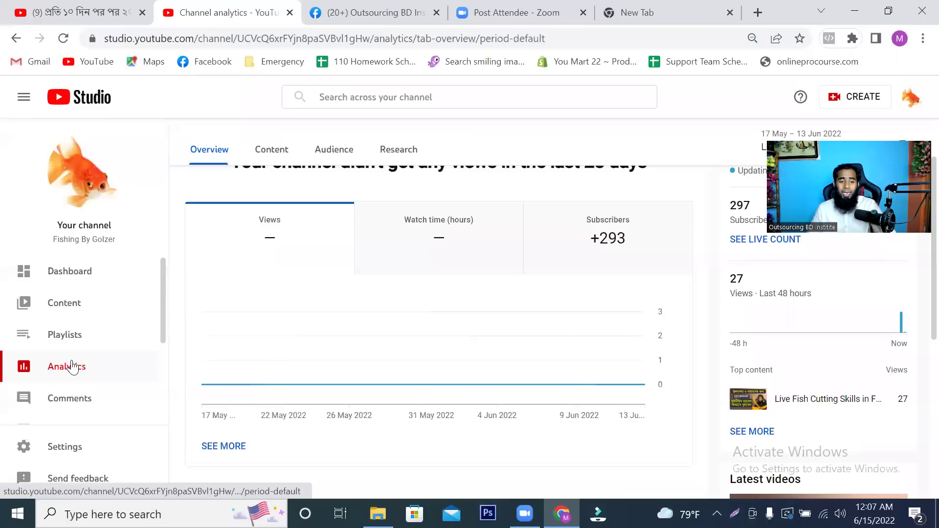
pyautogui.scroll(-3, 303, 337)
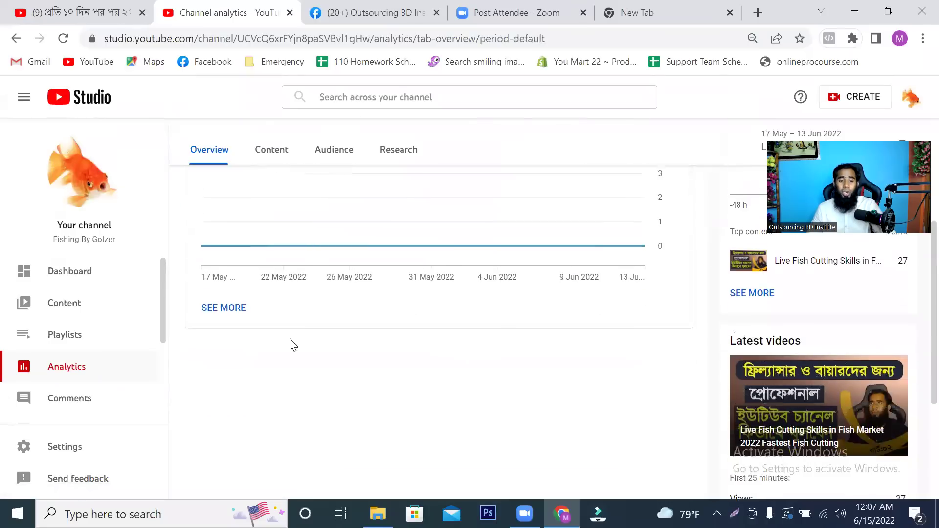
pyautogui.click(234, 305)
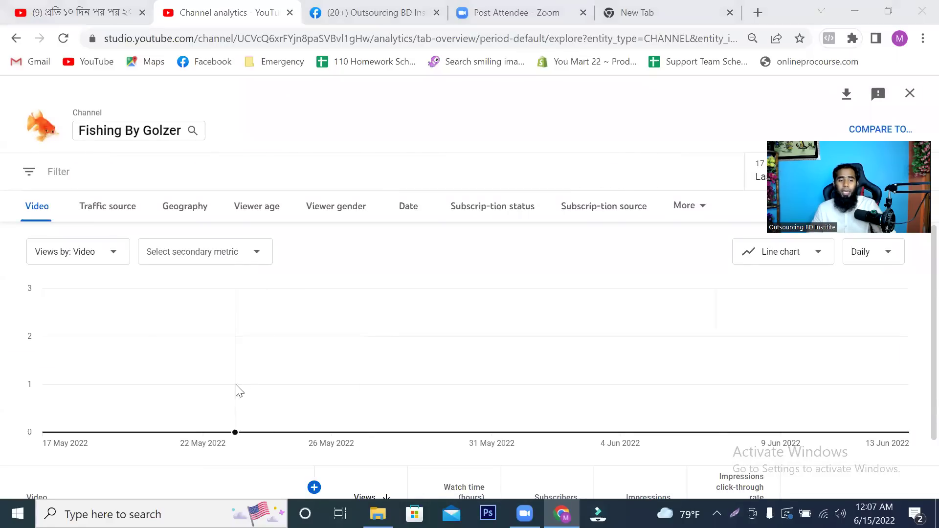
# Capture the row of report dimensions from Video to More, frame it with a red rectangle, and dismiss the capture.
pyautogui.press('Print')
pyautogui.moveTo(1, 159); pyautogui.dragTo(781, 226)
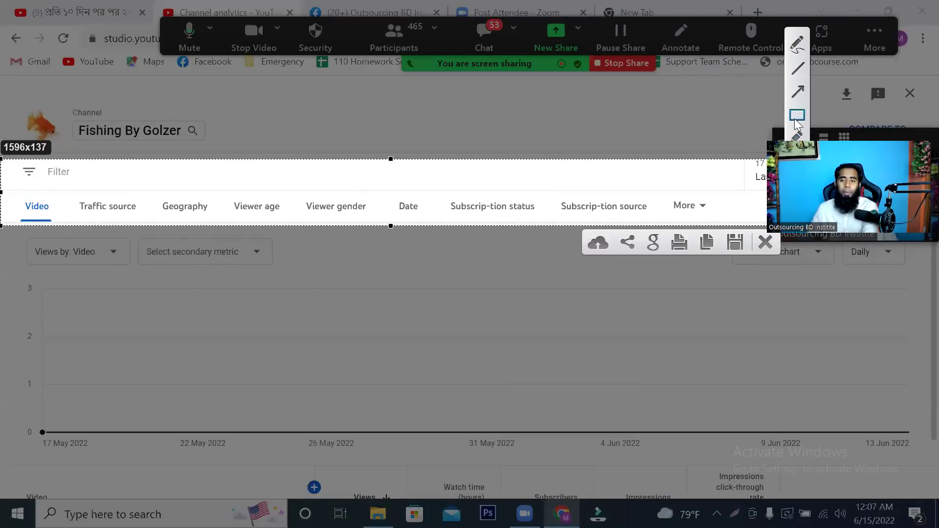
pyautogui.moveTo(20, 194)
pyautogui.mouseDown()
pyautogui.moveTo(90, 215)
pyautogui.moveTo(720, 216)
pyautogui.mouseUp()
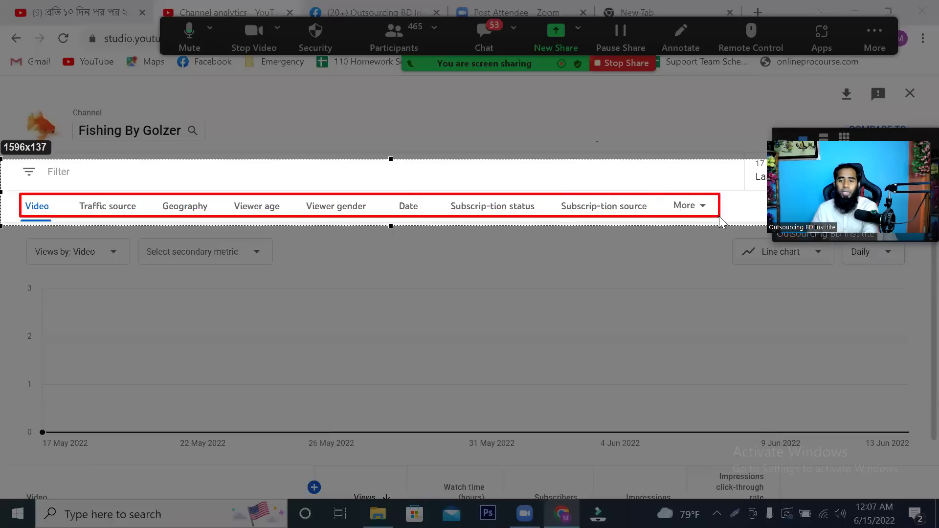
pyautogui.rightClick(687, 201)
pyautogui.click(703, 299)
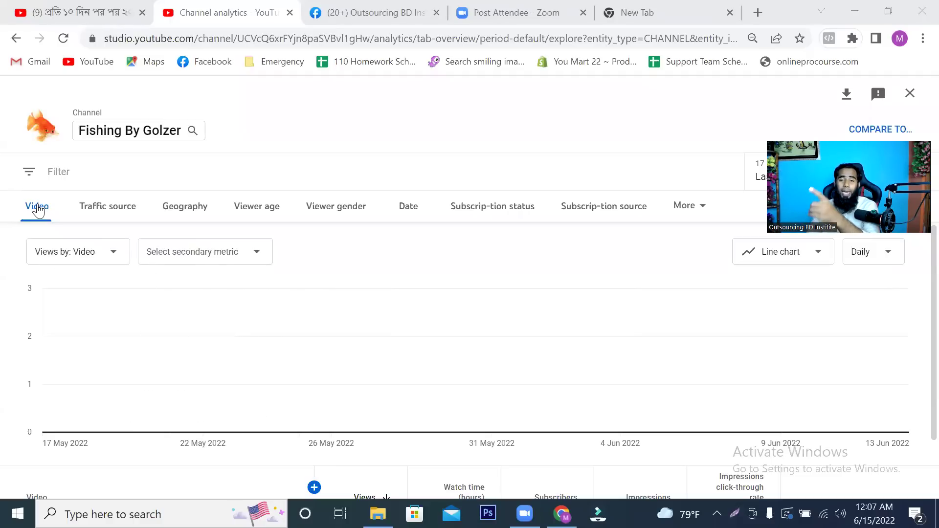
# Open the Geography report and examine the entry for Bangladesh in its table.
pyautogui.click(182, 210)
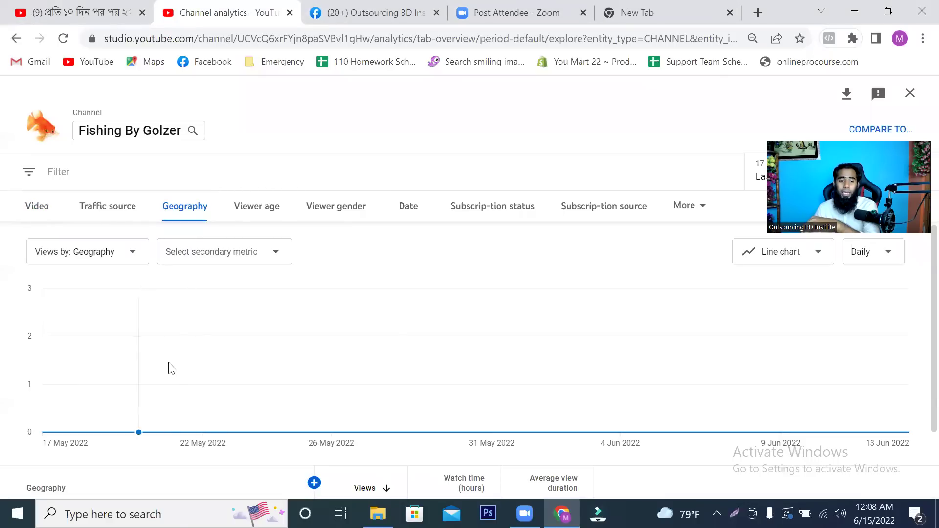
pyautogui.scroll(-2, 166, 372)
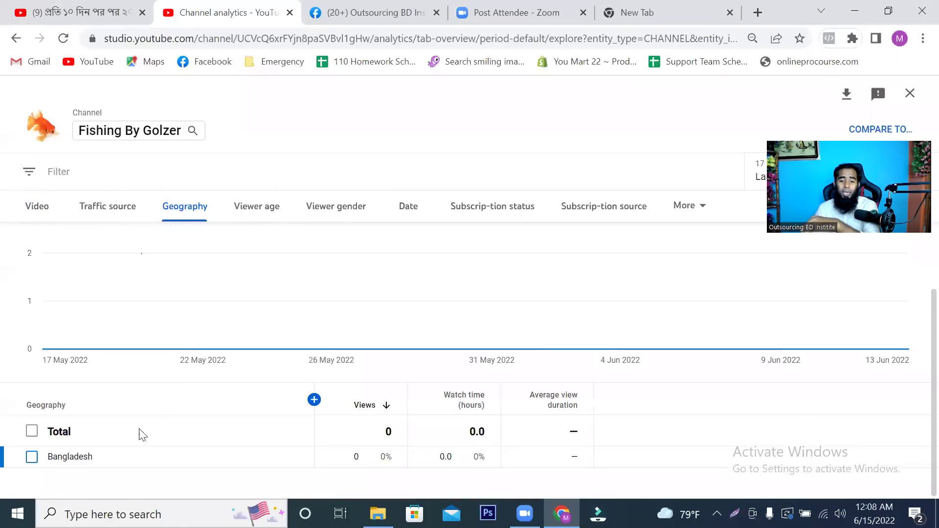
pyautogui.moveTo(141, 466); pyautogui.dragTo(47, 465)
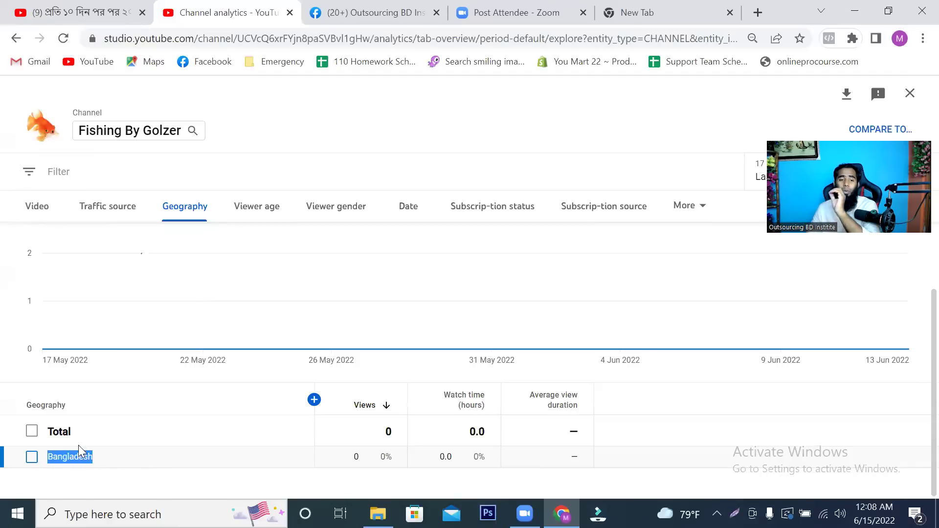
# Open the Viewer age report and examine the age groups with their view duration, percentage viewed and watch time columns.
pyautogui.click(257, 214)
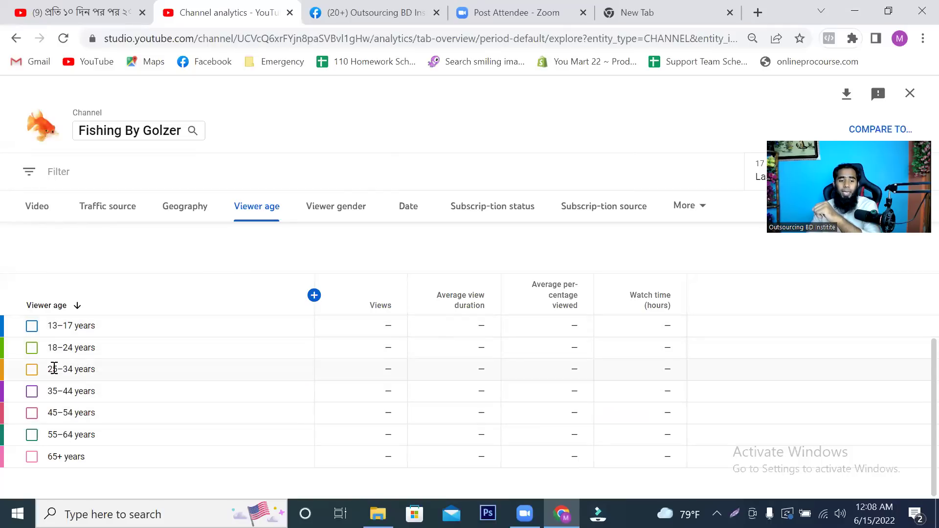
pyautogui.moveTo(443, 301)
pyautogui.moveTo(441, 296); pyautogui.dragTo(678, 342)
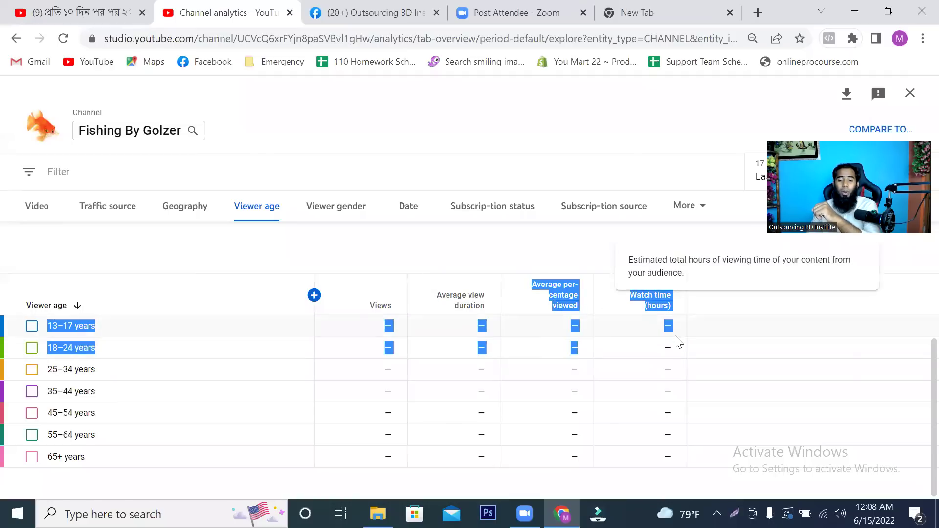
# View the Viewer gender and Date reports and look through the list of additional report dimensions.
pyautogui.scroll(4, 572, 406)
pyautogui.click(337, 210)
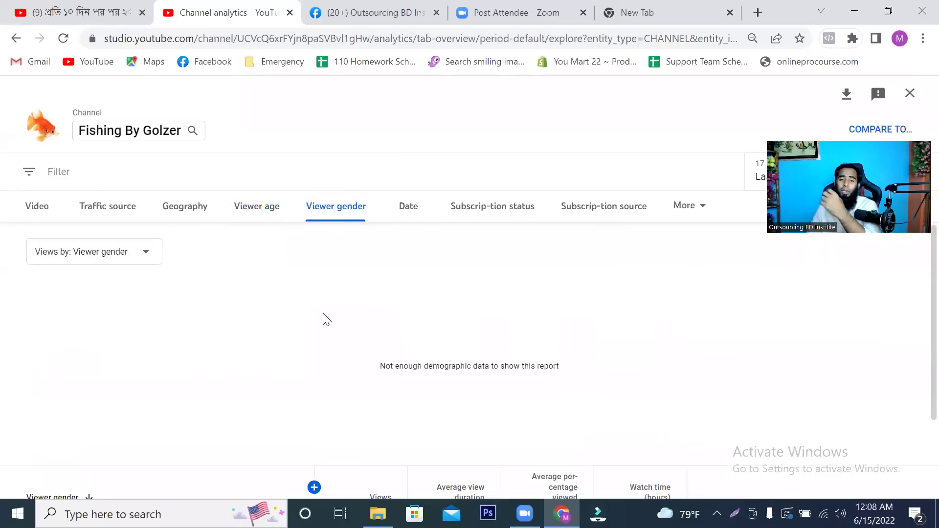
pyautogui.click(399, 215)
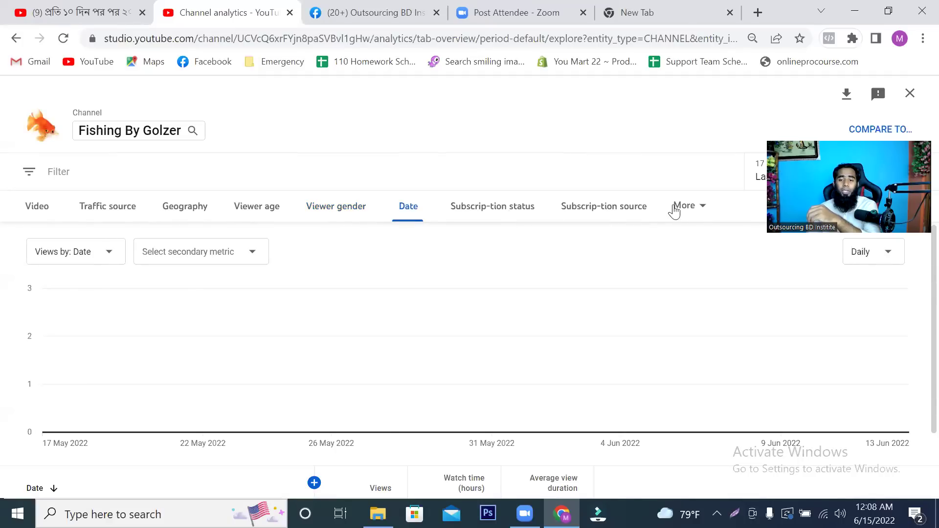
pyautogui.click(698, 208)
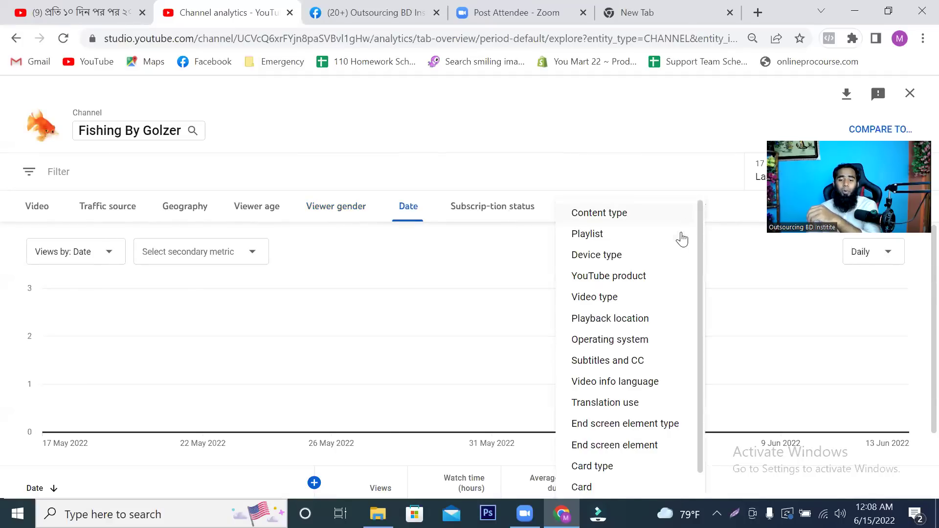
pyautogui.scroll(-1, 656, 371)
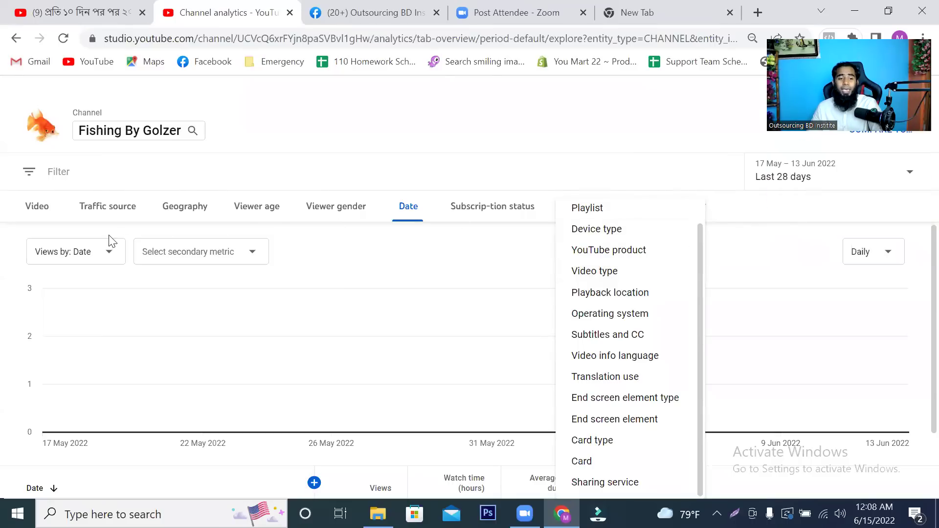
# Close the list of additional dimensions and set the Date report's period to the last 7 days.
pyautogui.click(911, 176)
pyautogui.click(911, 175)
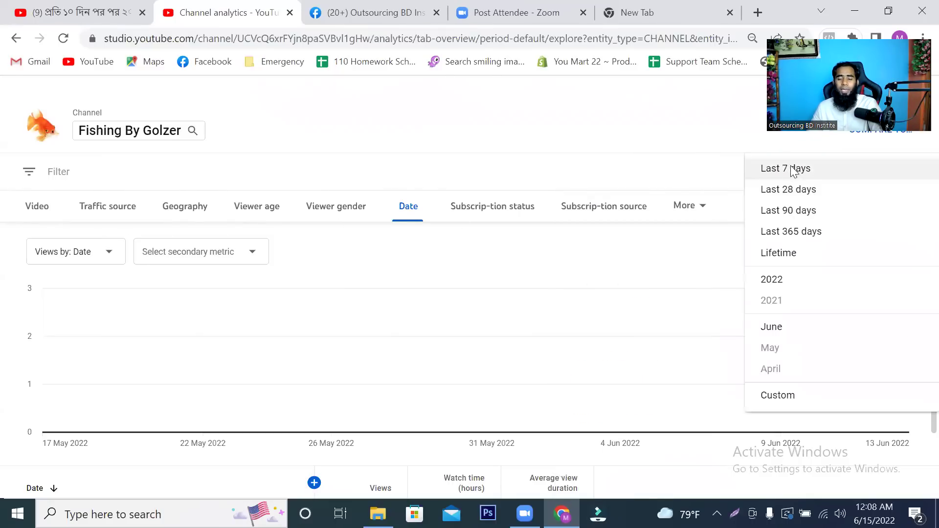
pyautogui.click(792, 173)
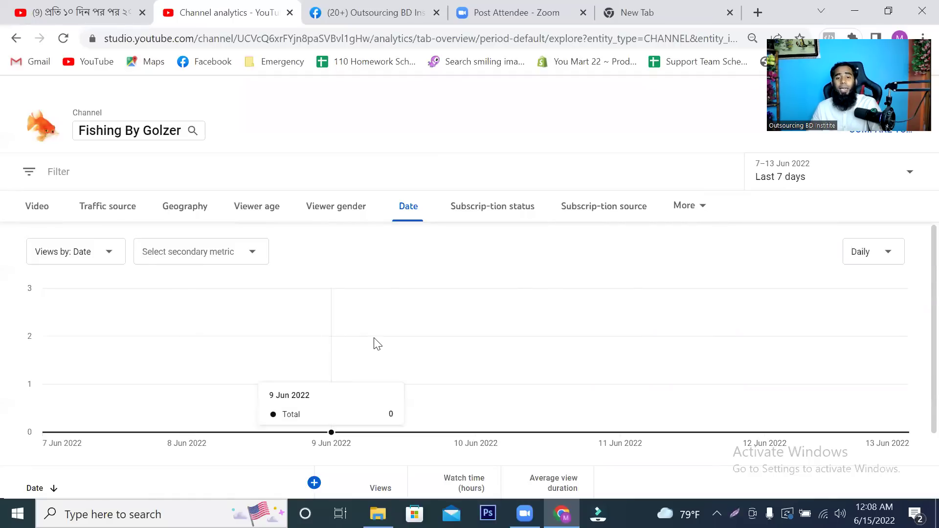
# Apply a custom period from 2 Jun 2022 to 4 Jun 2022 to the Date report, and close the detailed report.
pyautogui.click(921, 176)
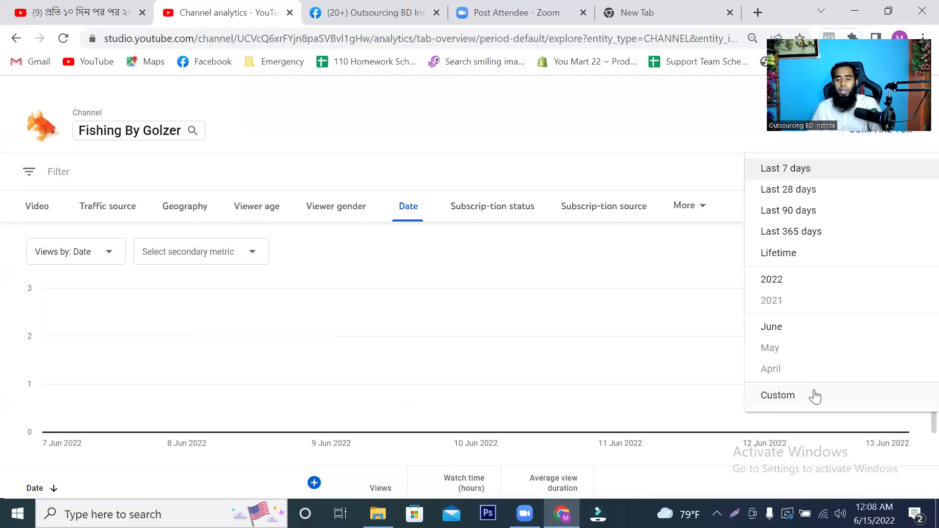
pyautogui.click(808, 396)
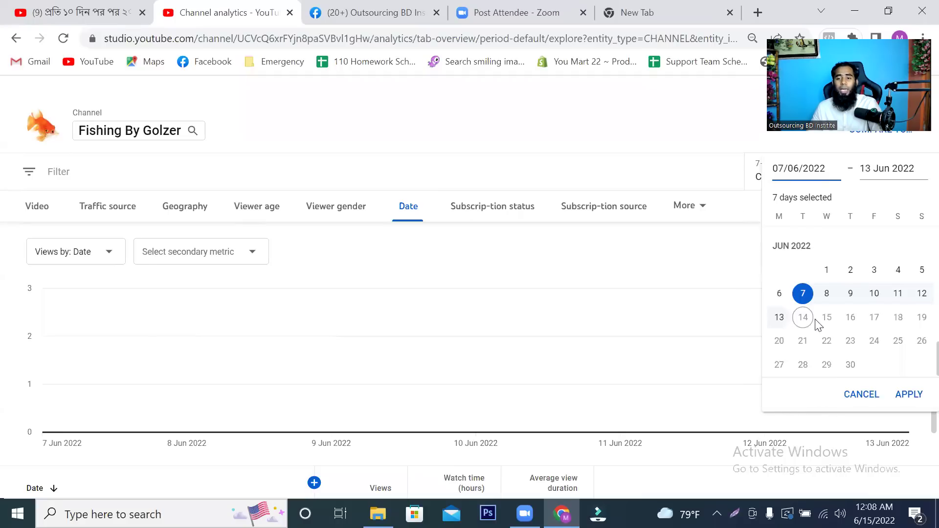
pyautogui.click(803, 295)
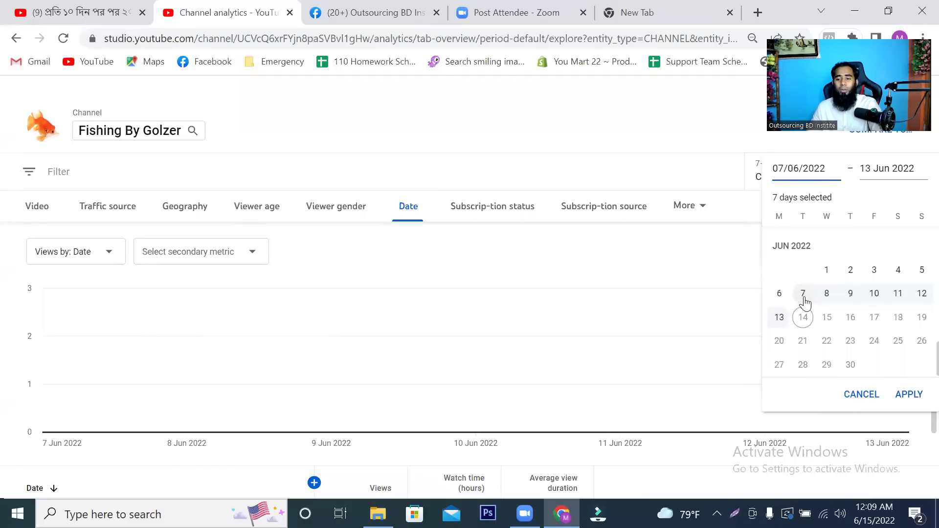
pyautogui.click(850, 275)
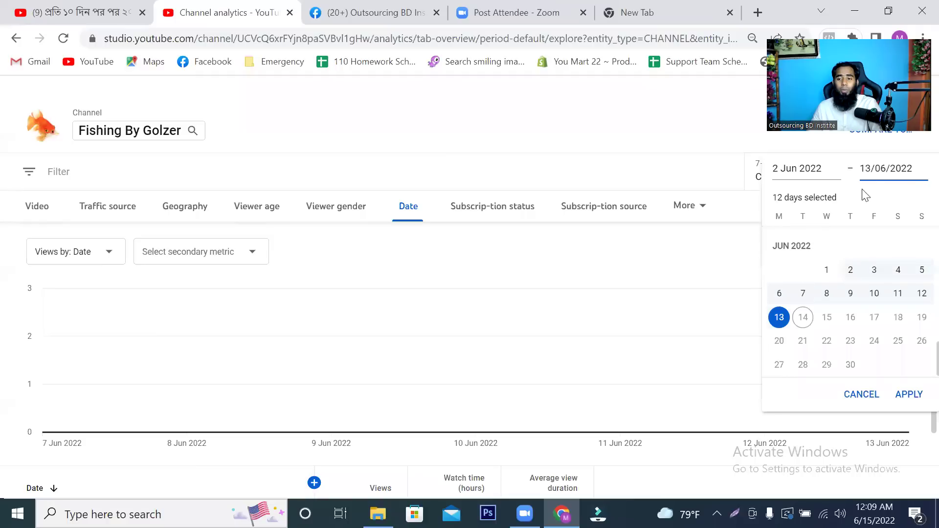
pyautogui.click(896, 270)
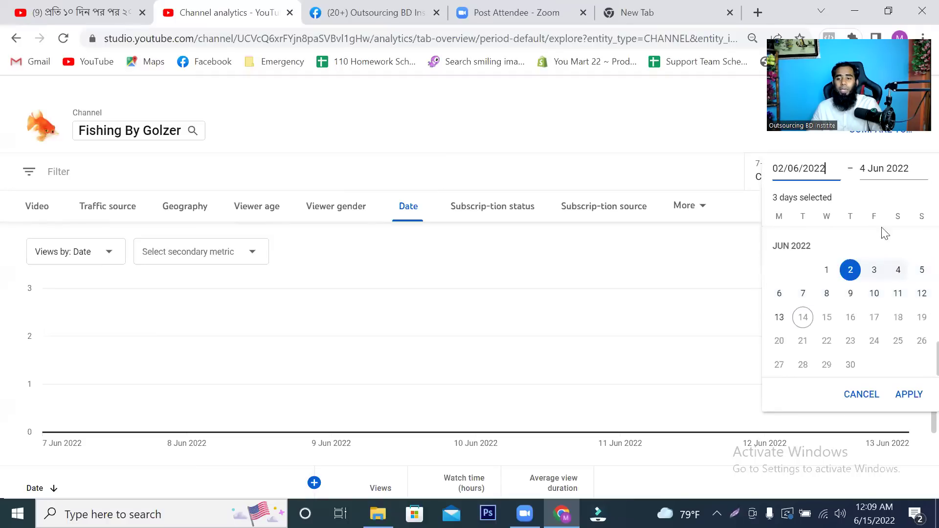
pyautogui.click(911, 394)
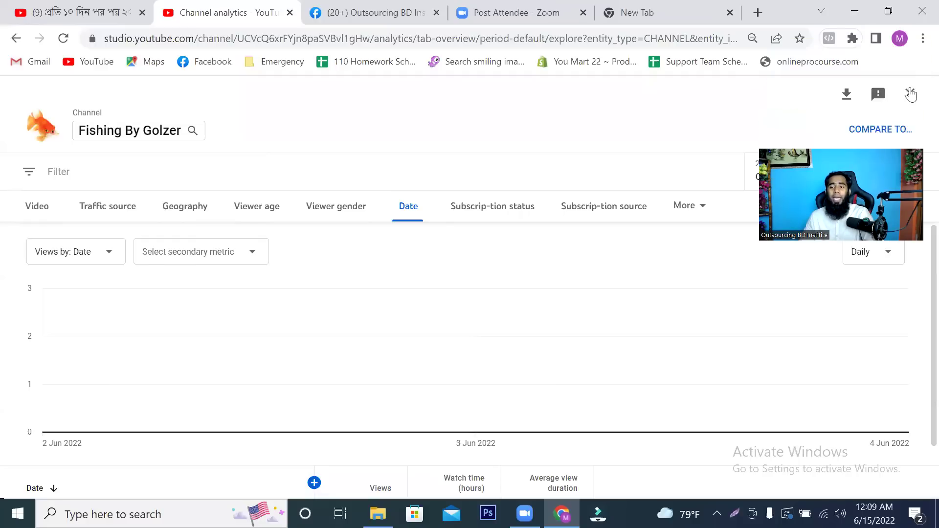
pyautogui.click(910, 95)
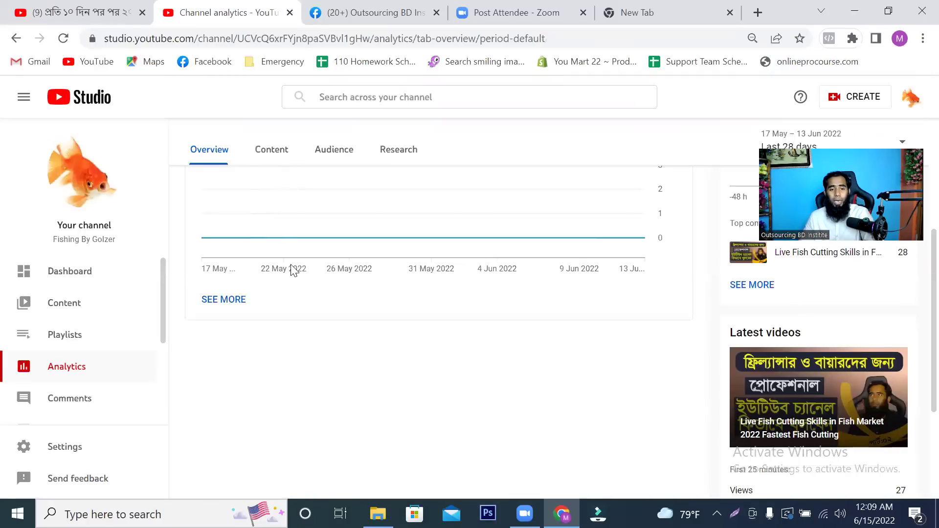
# View the Content and Audience analytics and open the Research section for searches across YouTube.
pyautogui.scroll(3, 277, 244)
pyautogui.click(274, 156)
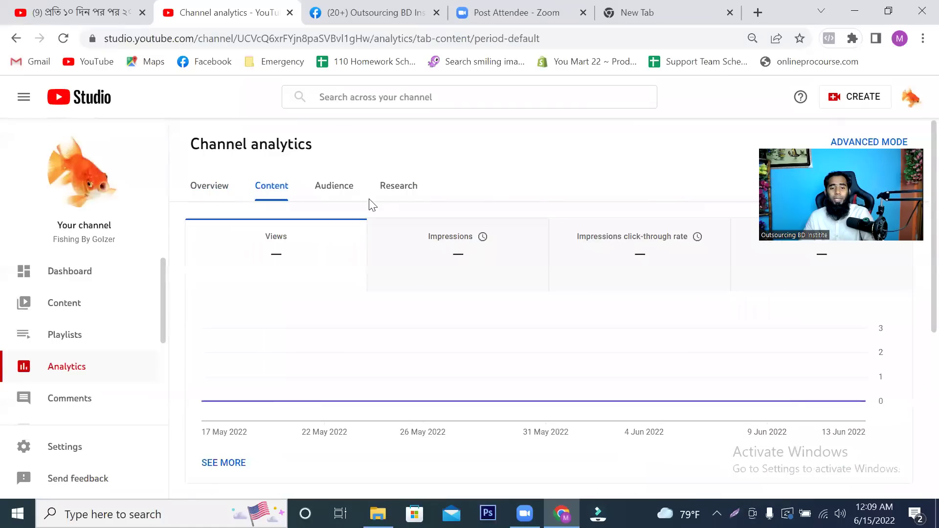
pyautogui.click(333, 187)
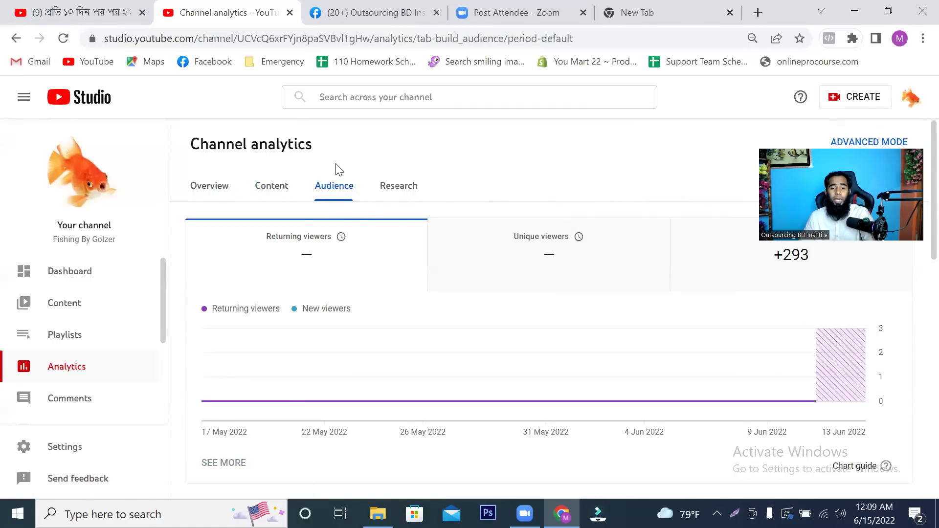
pyautogui.click(396, 197)
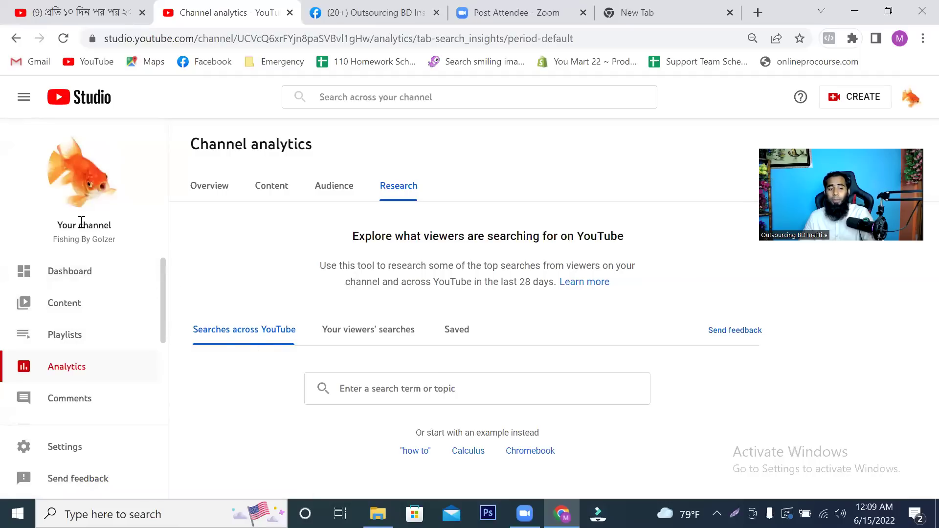
# Research searches across YouTube for the search term "fishing" and look through the related terms with their search volumes.
pyautogui.moveTo(74, 239); pyautogui.dragTo(117, 244)
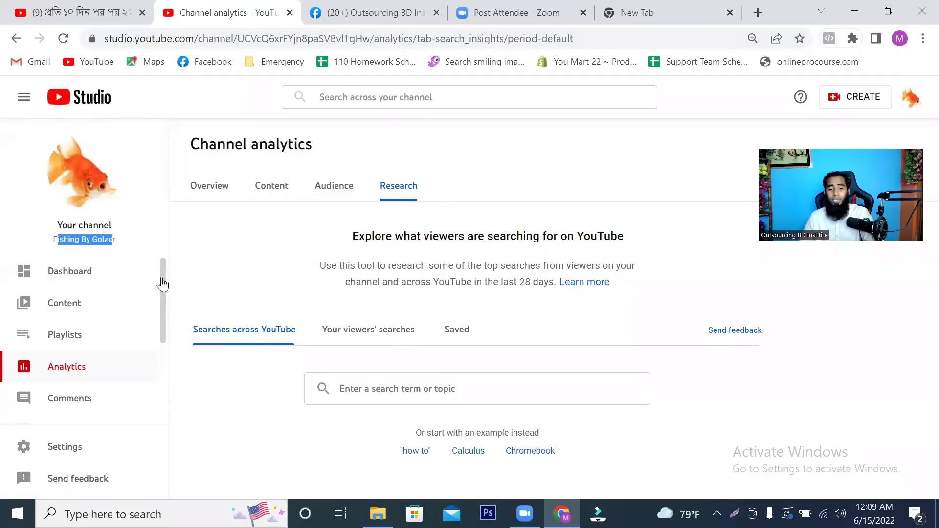
pyautogui.click(358, 387)
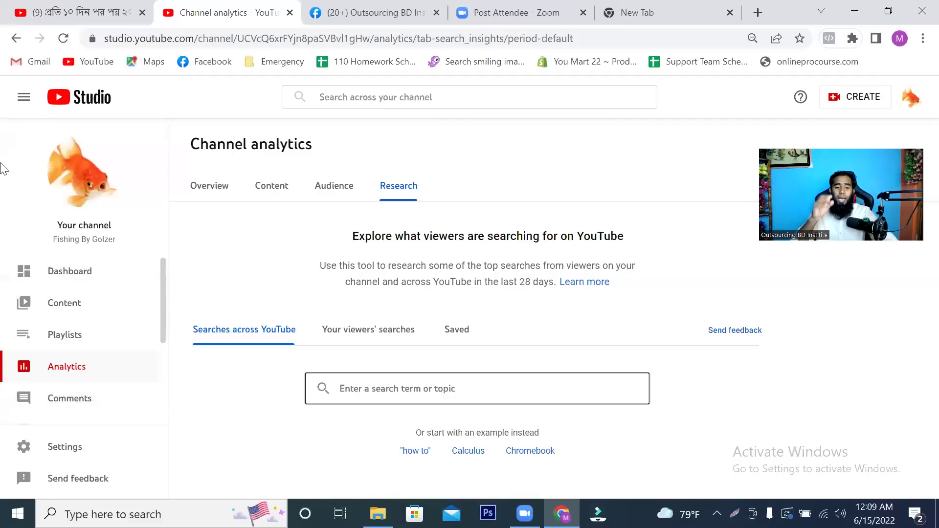
pyautogui.write('fishing')
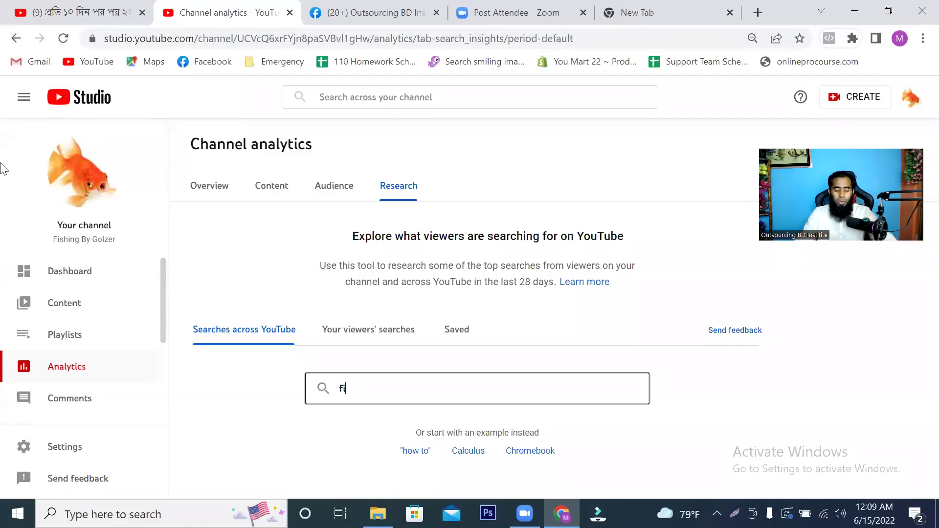
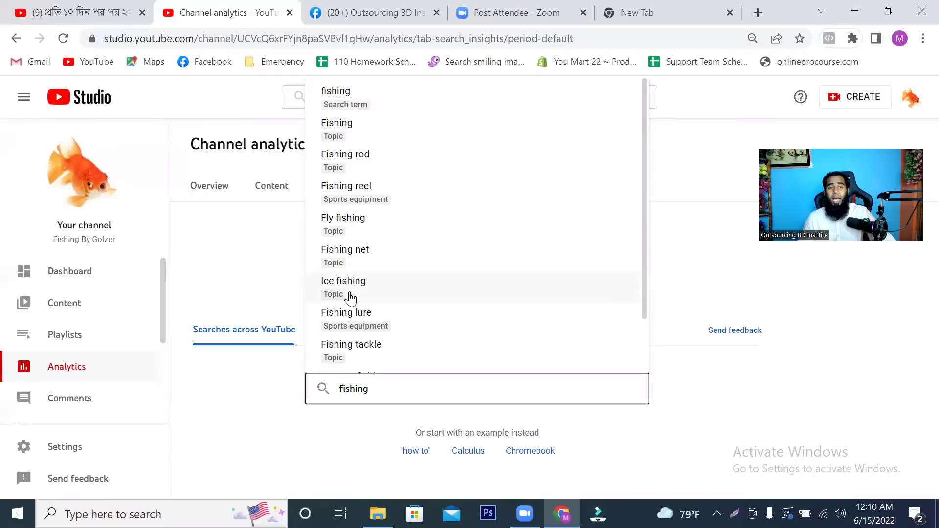
pyautogui.click(336, 101)
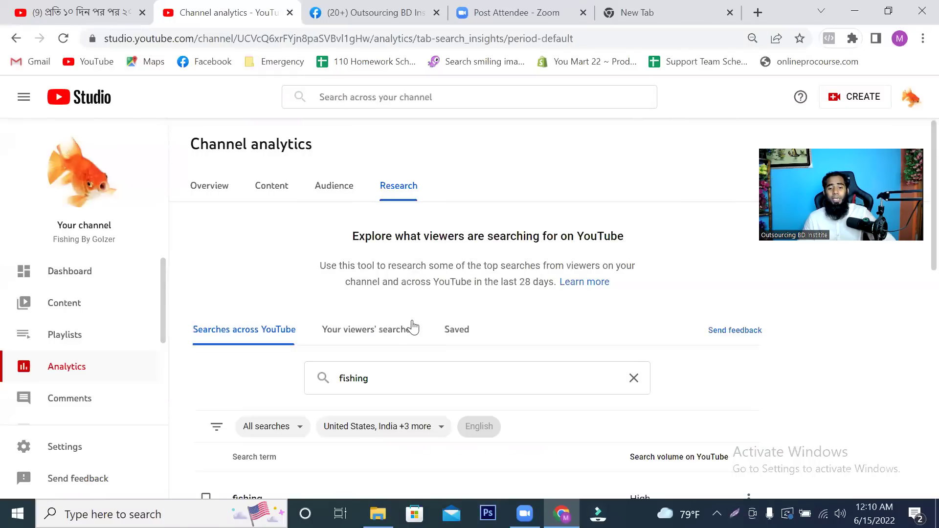
pyautogui.scroll(-2, 427, 364)
pyautogui.scroll(-1, 358, 365)
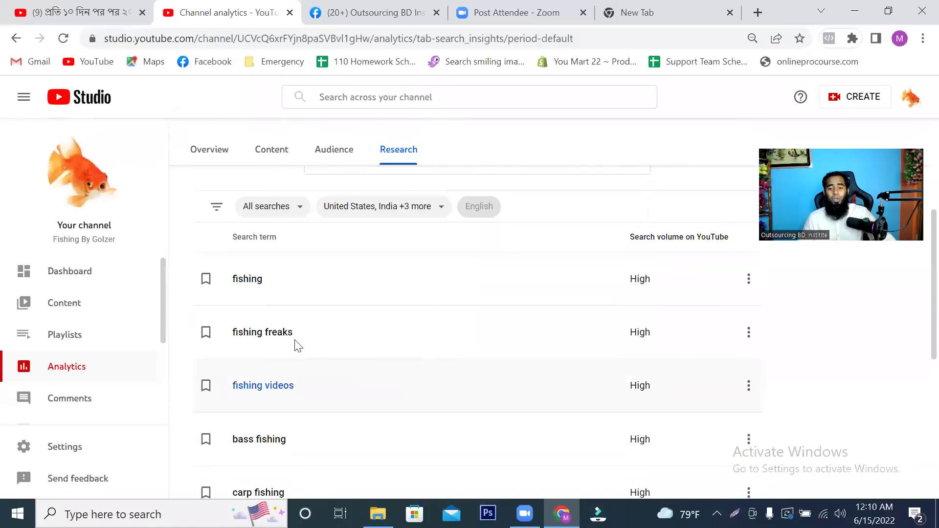
# Look through the related search terms and their search volumes for "fishing", including "fishing freaks".
pyautogui.scroll(-6, 254, 295)
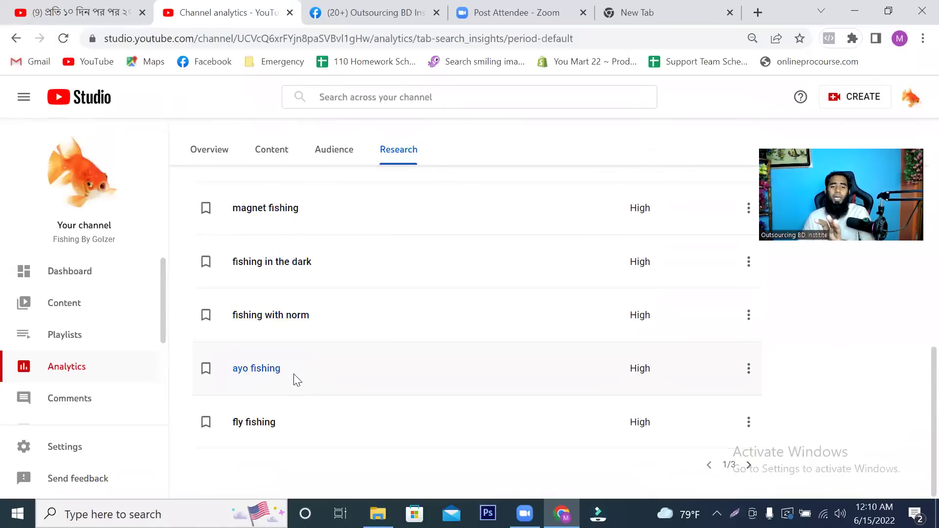
pyautogui.scroll(3, 304, 389)
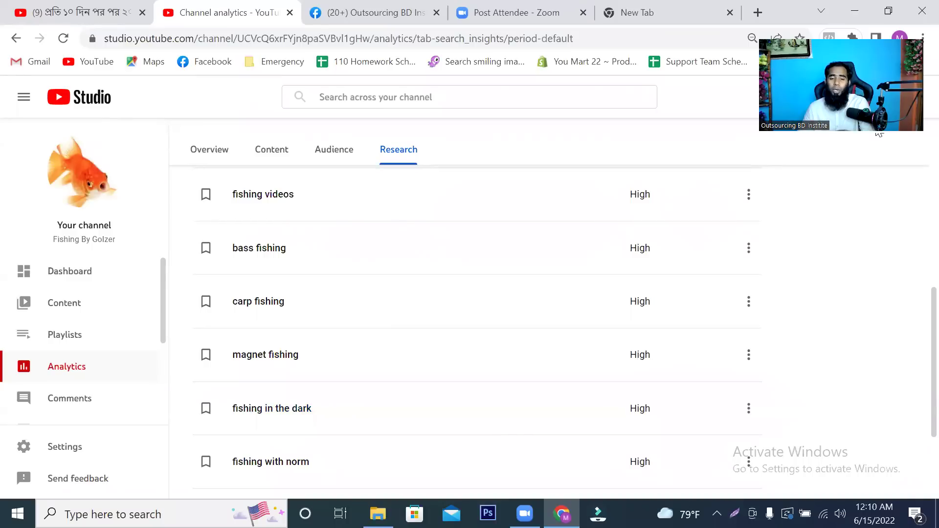
pyautogui.scroll(4, 625, 328)
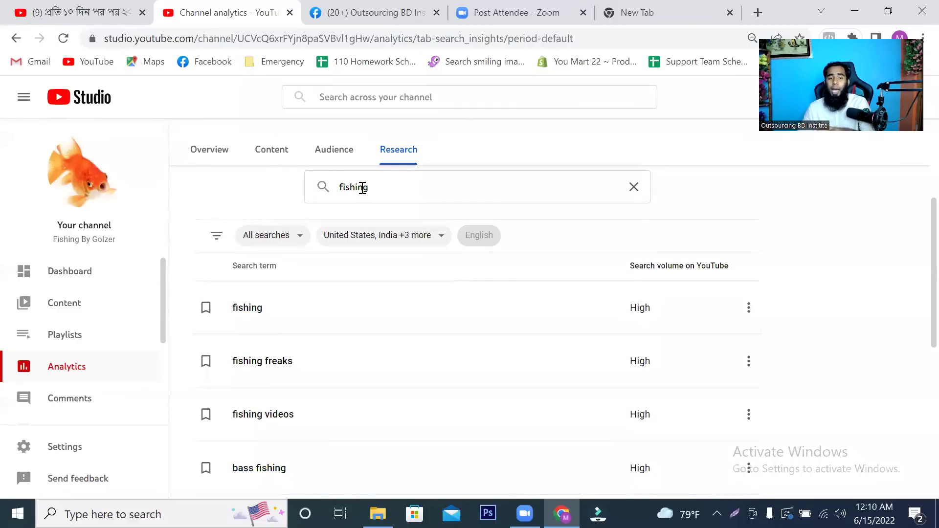
pyautogui.doubleClick(357, 187)
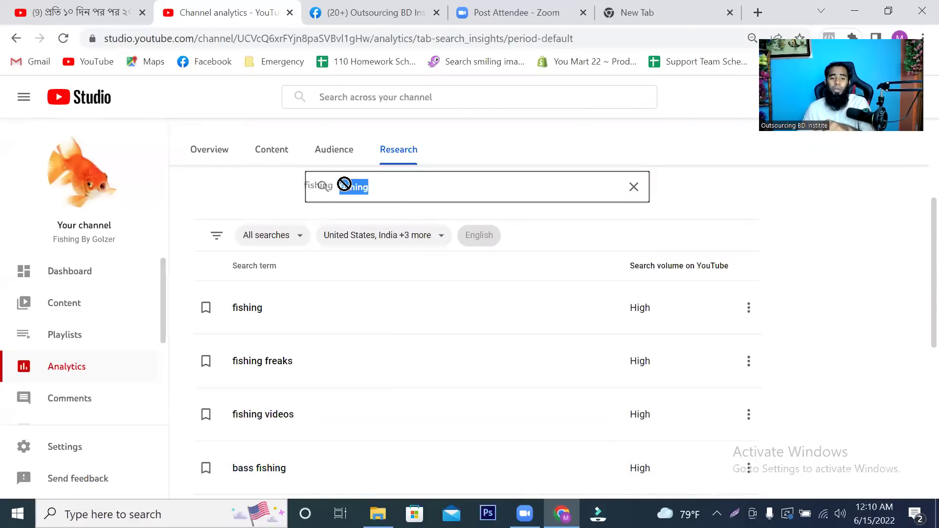
pyautogui.scroll(-2, 264, 303)
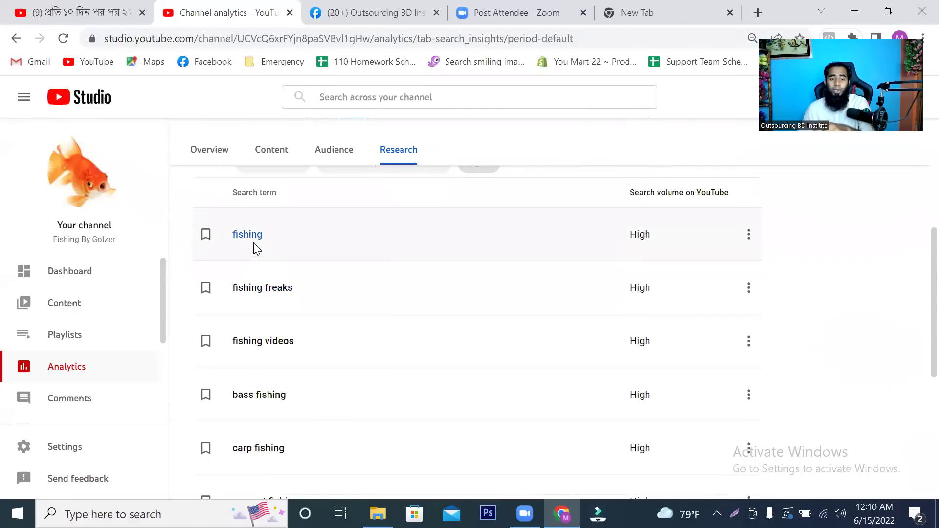
pyautogui.scroll(-2, 538, 264)
pyautogui.scroll(-5, 292, 347)
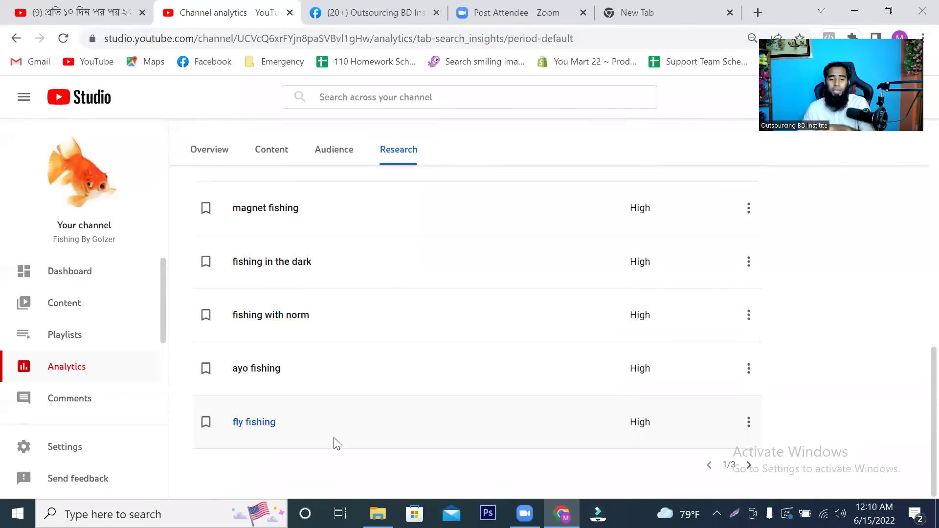
pyautogui.scroll(2, 254, 392)
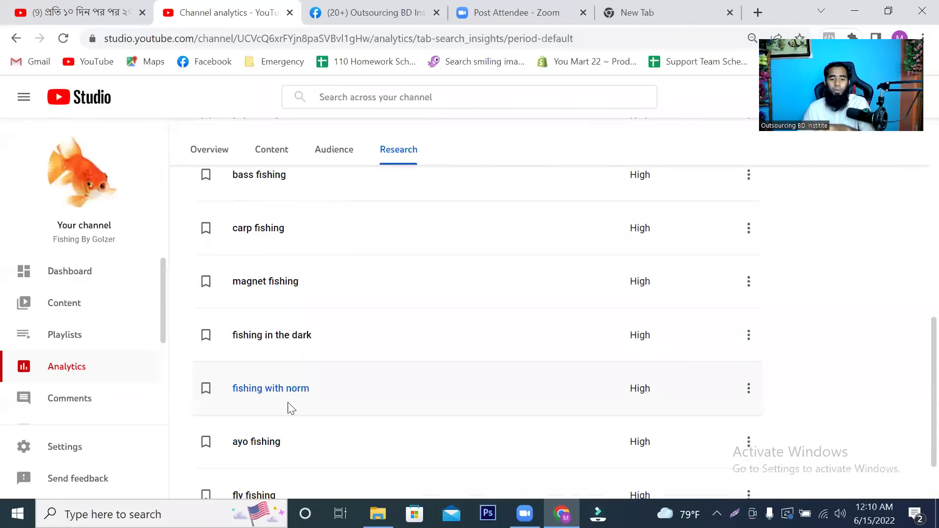
pyautogui.scroll(3, 282, 406)
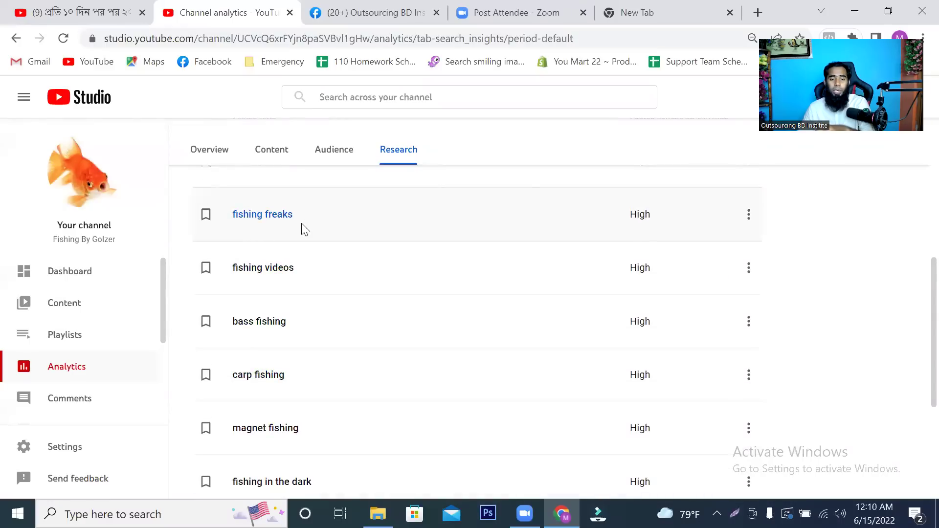
pyautogui.moveTo(379, 222); pyautogui.dragTo(210, 224)
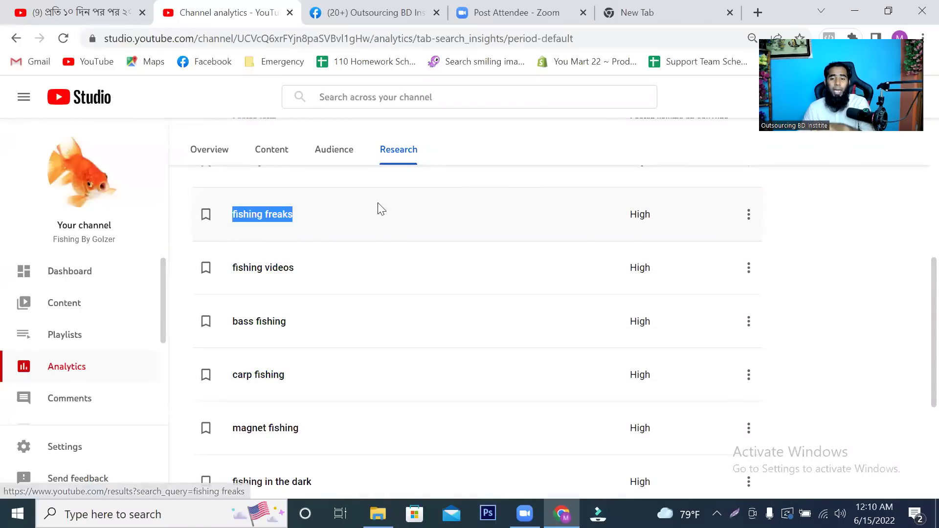
pyautogui.scroll(-1, 413, 328)
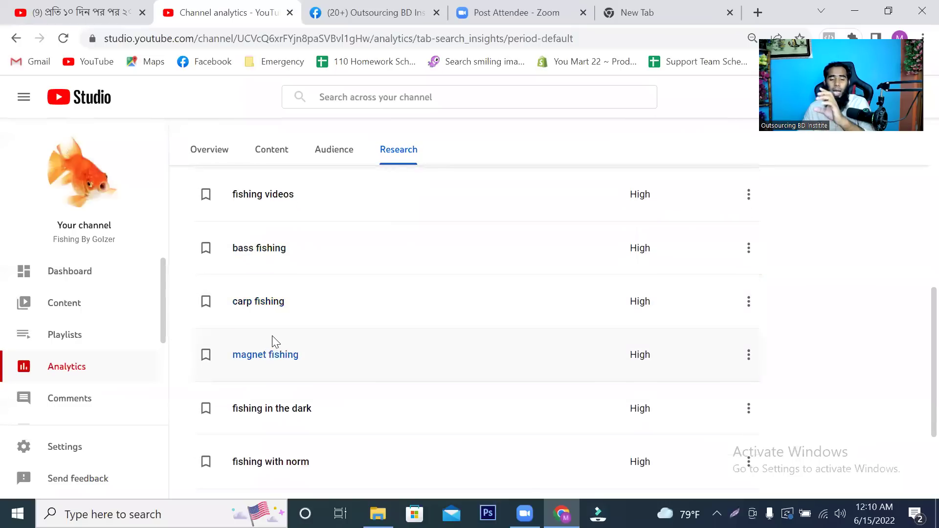
pyautogui.scroll(3, 345, 336)
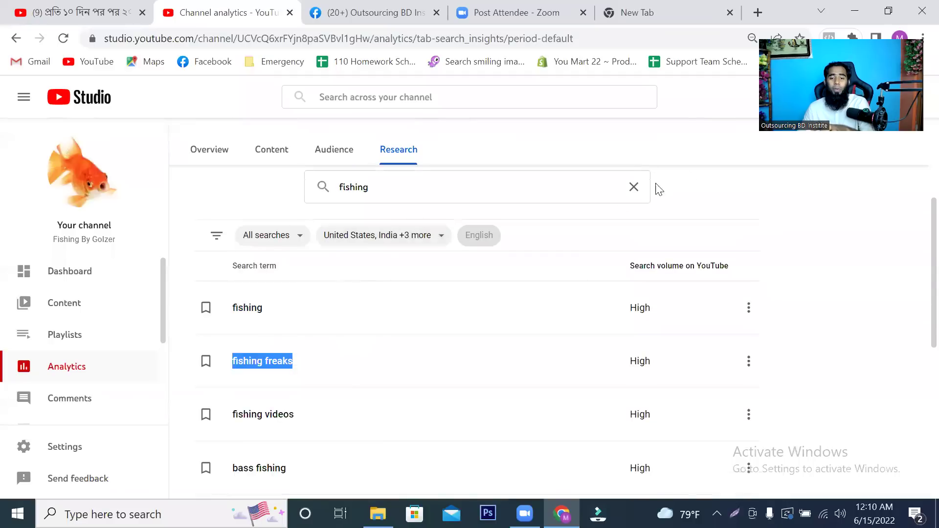
# Clear the "fishing" search term and view the searches made by the channel's own viewers.
pyautogui.click(634, 189)
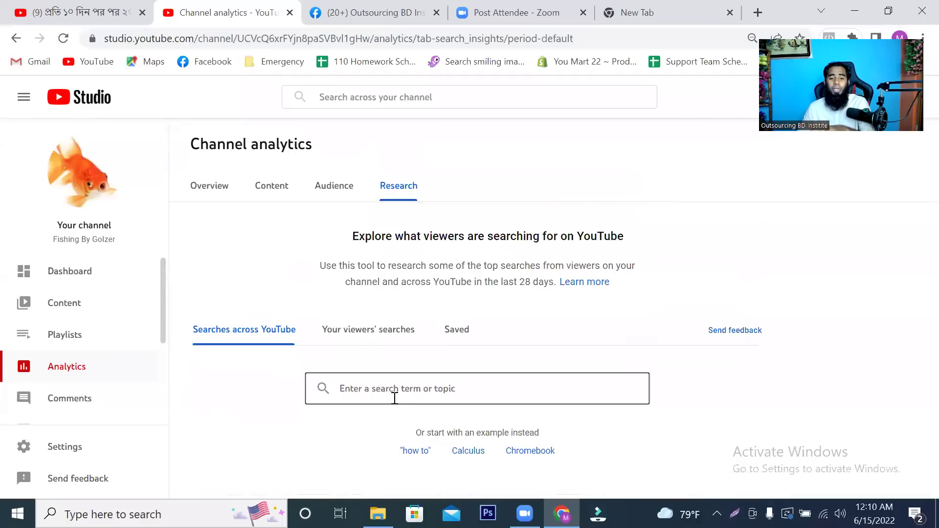
pyautogui.click(361, 336)
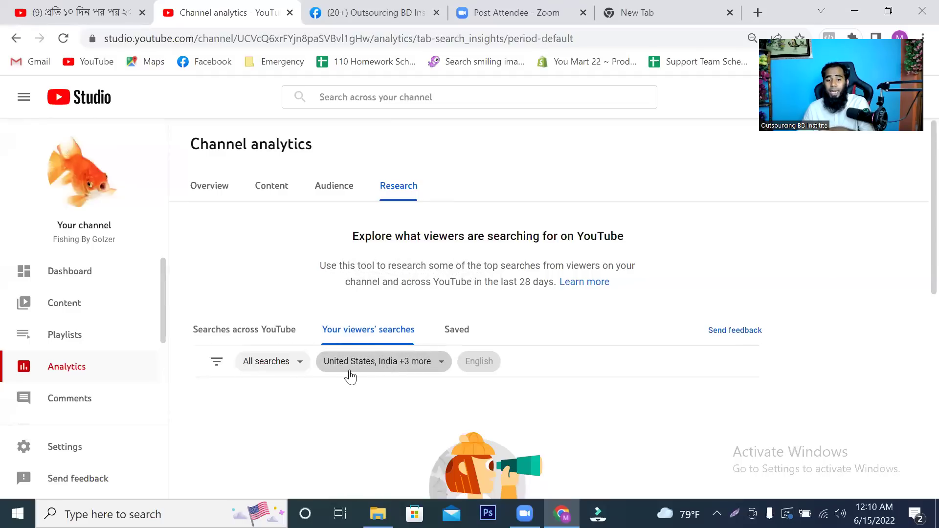
pyautogui.scroll(-3, 384, 349)
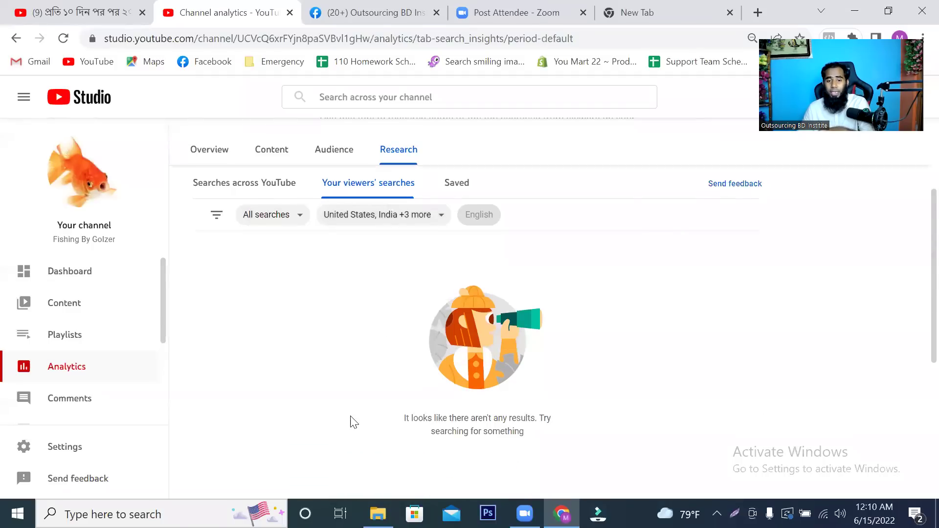
# Set the geography filter of the viewers' searches to United States and view the options for the type of searches.
pyautogui.click(442, 220)
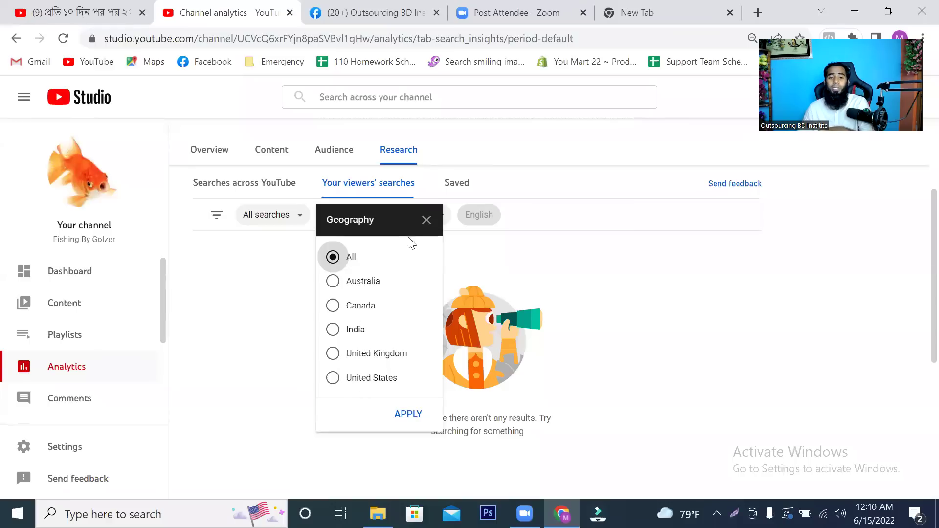
pyautogui.click(429, 221)
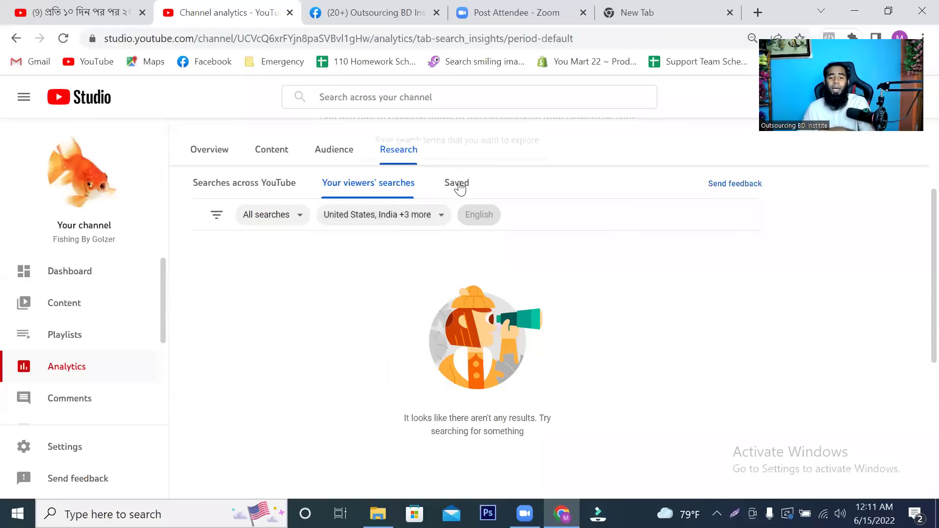
pyautogui.click(434, 223)
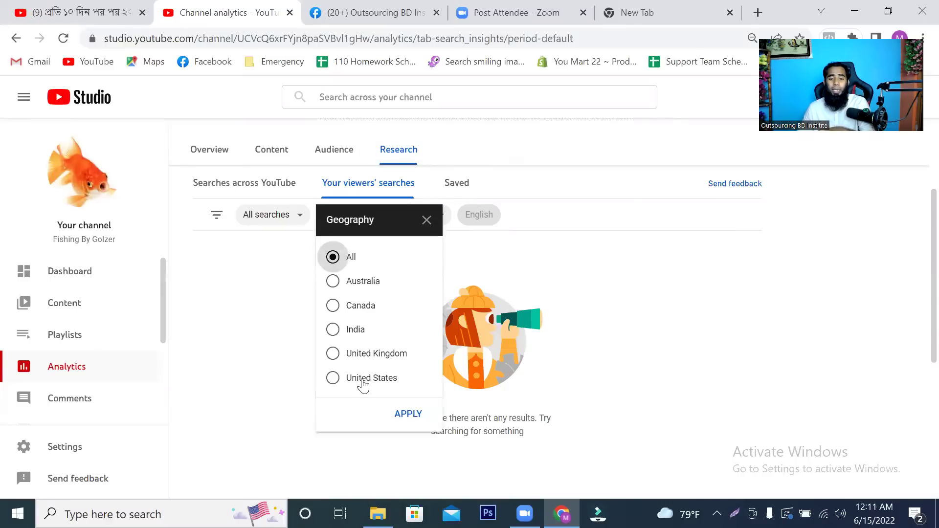
pyautogui.click(363, 381)
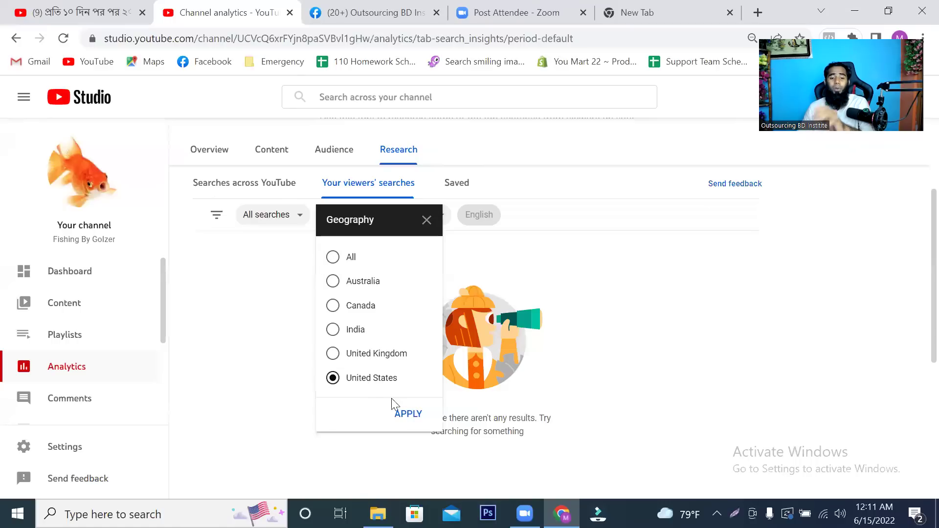
pyautogui.click(410, 415)
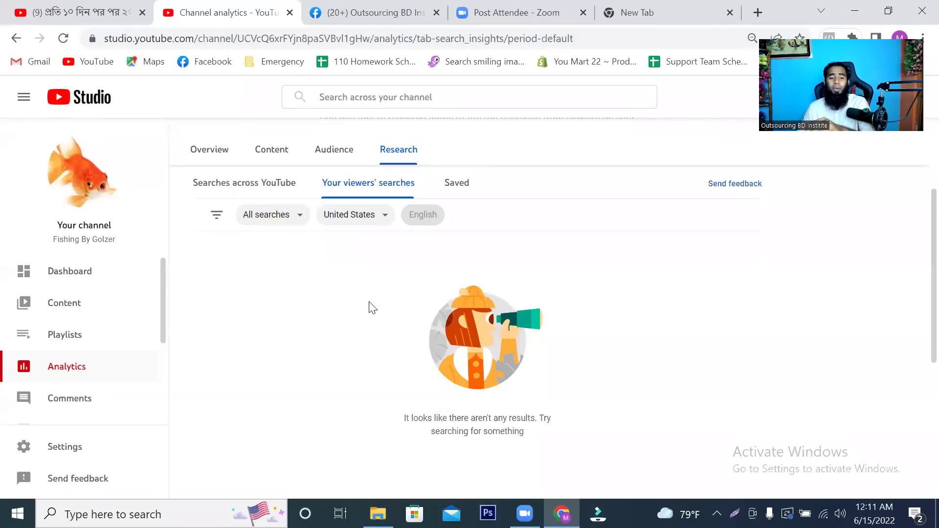
pyautogui.click(285, 221)
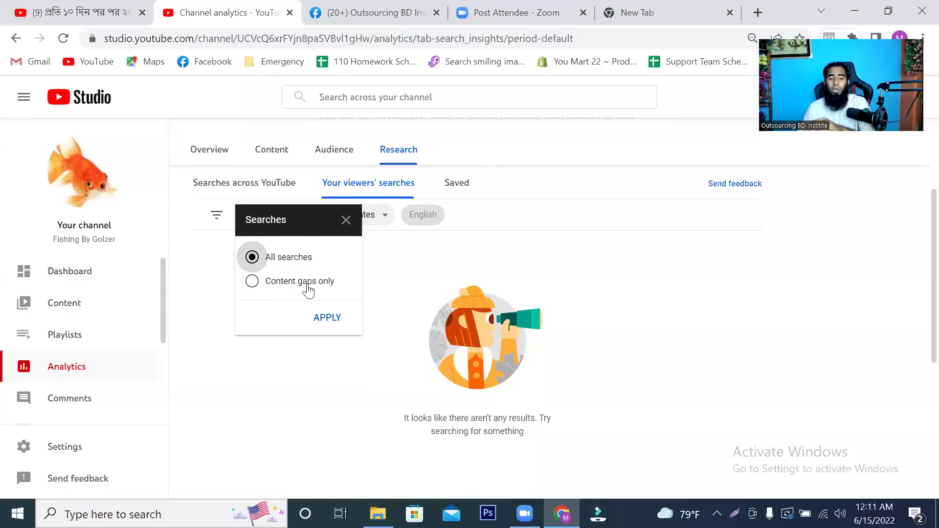
# Research searches across YouTube for the search term "Fishing rod" and look through the related terms, including "flair".
pyautogui.click(266, 185)
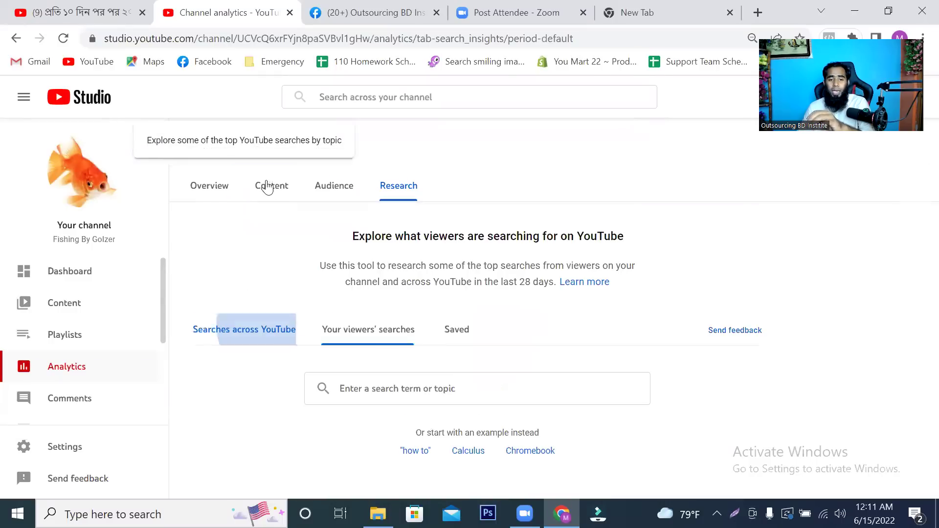
pyautogui.click(399, 388)
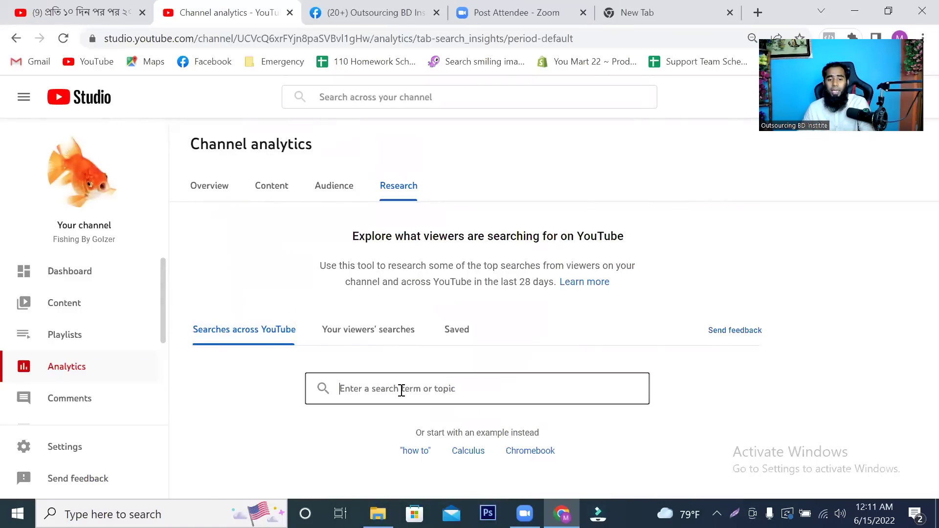
pyautogui.click(364, 155)
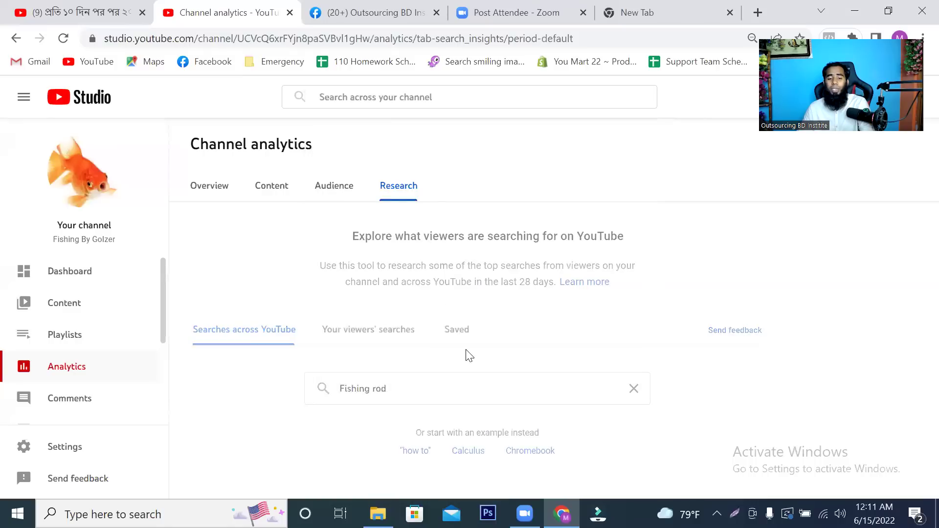
pyautogui.scroll(-4, 475, 373)
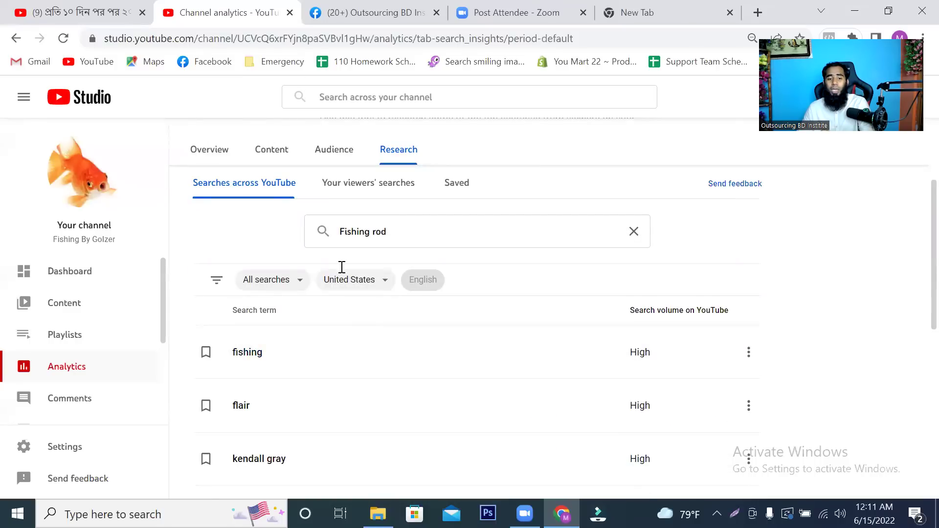
pyautogui.scroll(-2, 291, 298)
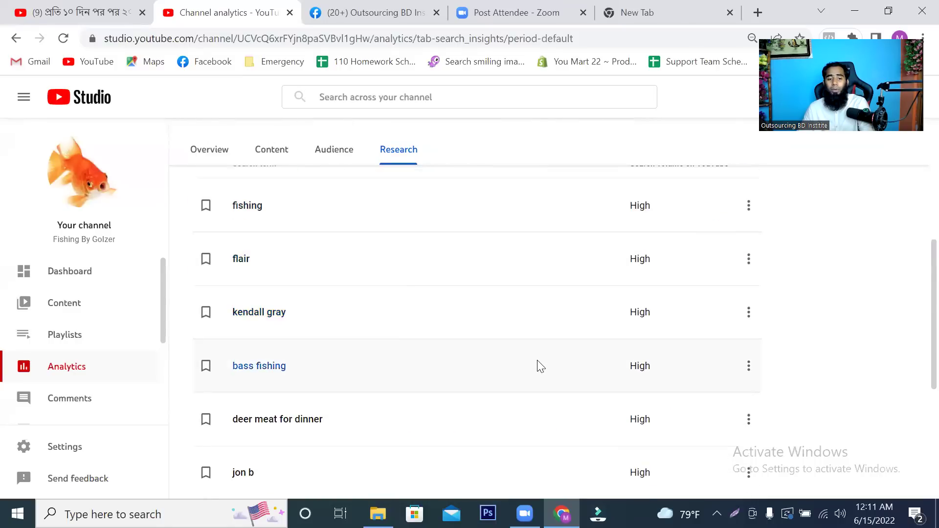
pyautogui.scroll(-5, 461, 323)
pyautogui.scroll(4, 449, 384)
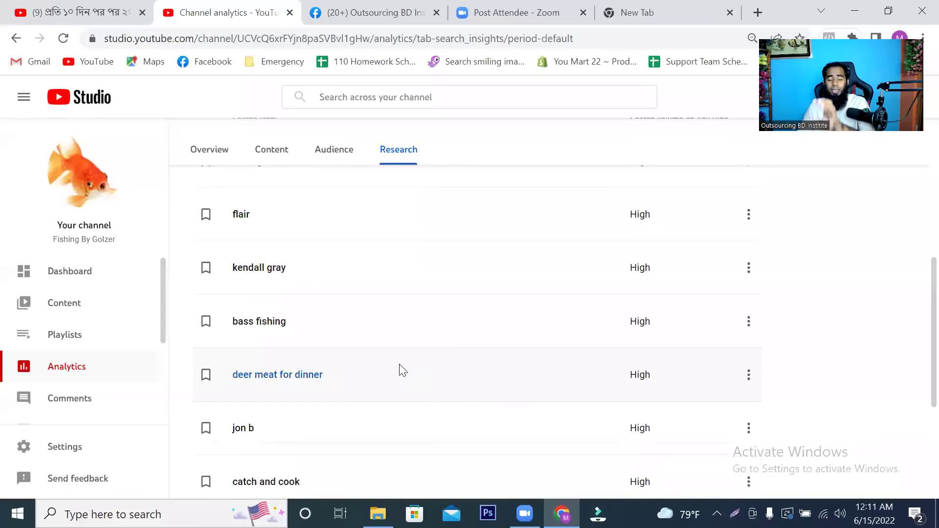
pyautogui.doubleClick(240, 216)
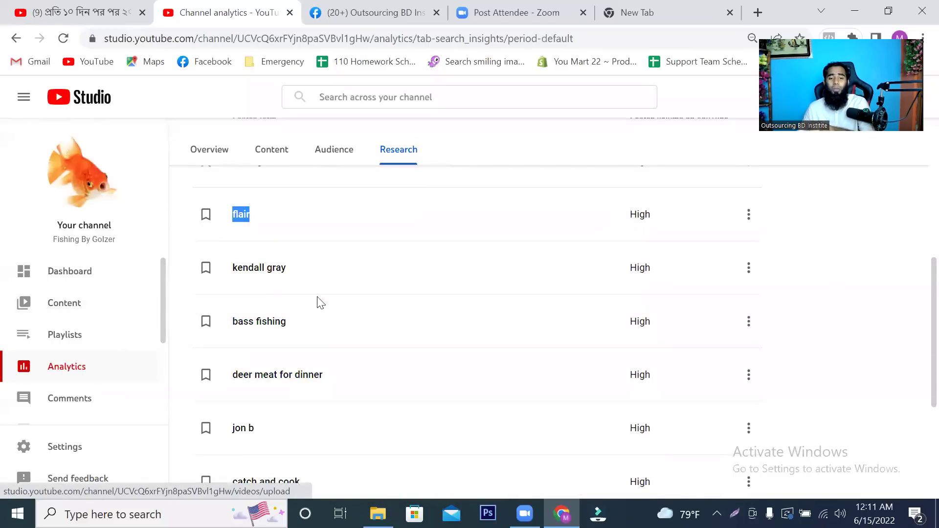
pyautogui.scroll(4, 387, 233)
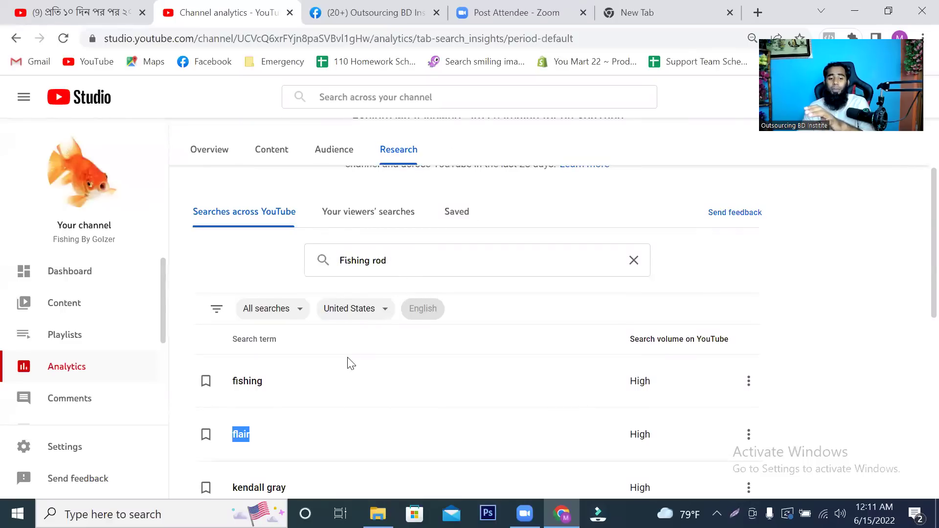
pyautogui.scroll(-1, 351, 359)
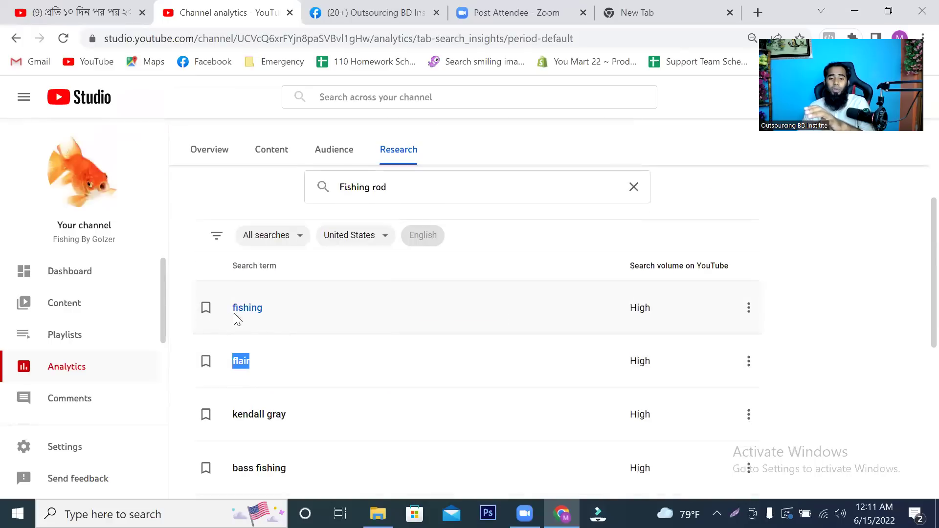
# Save the search terms "fishing", "kendall gray", "bass fishing", "jon b", "catch and cook" and "fishing with norm" from the Fishing rod results.
pyautogui.click(206, 308)
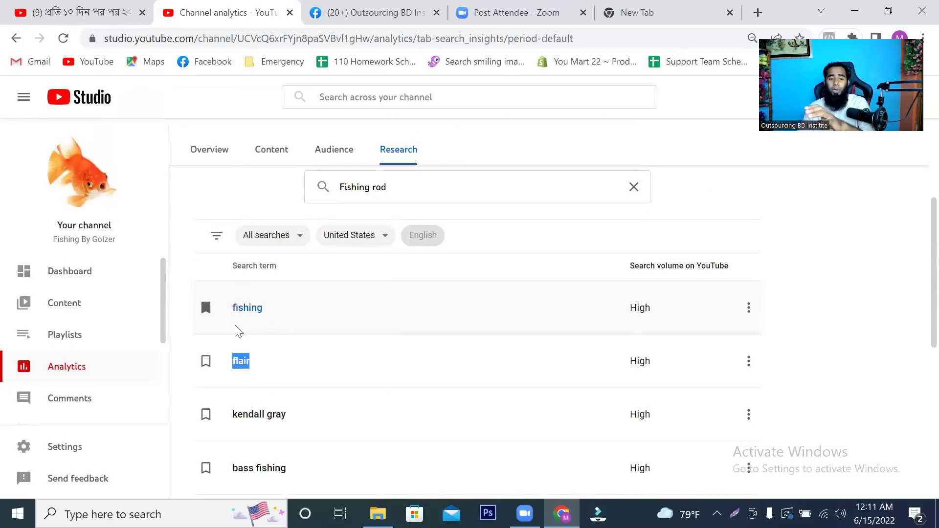
pyautogui.scroll(-1, 264, 323)
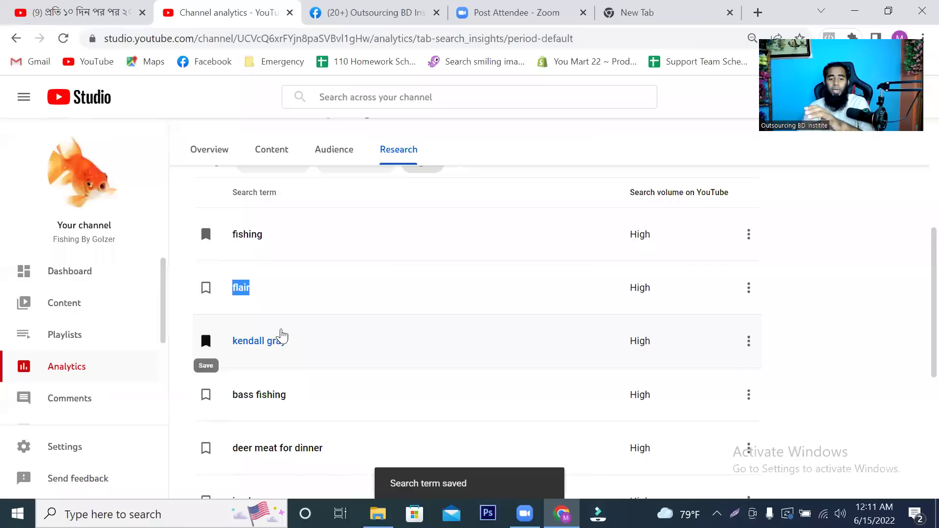
pyautogui.scroll(-2, 283, 337)
pyautogui.click(206, 248)
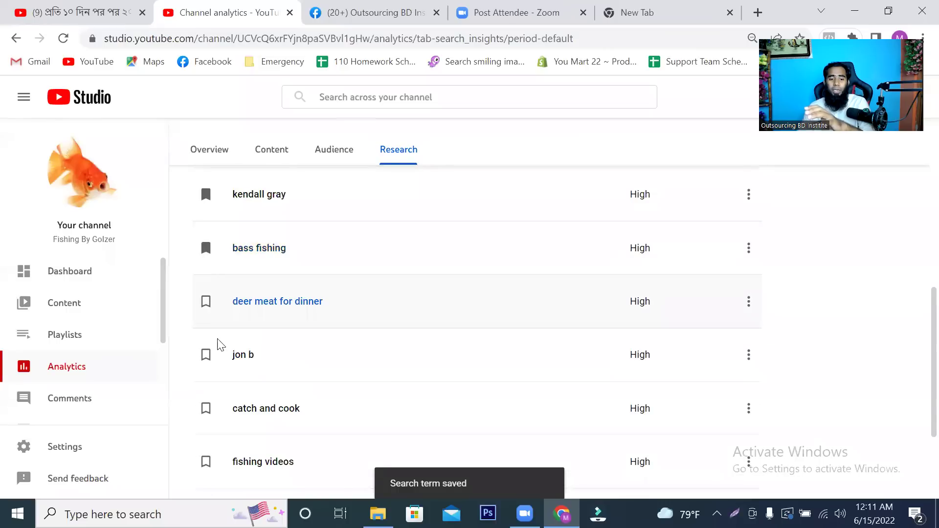
pyautogui.click(206, 354)
pyautogui.click(206, 408)
pyautogui.scroll(-1, 257, 418)
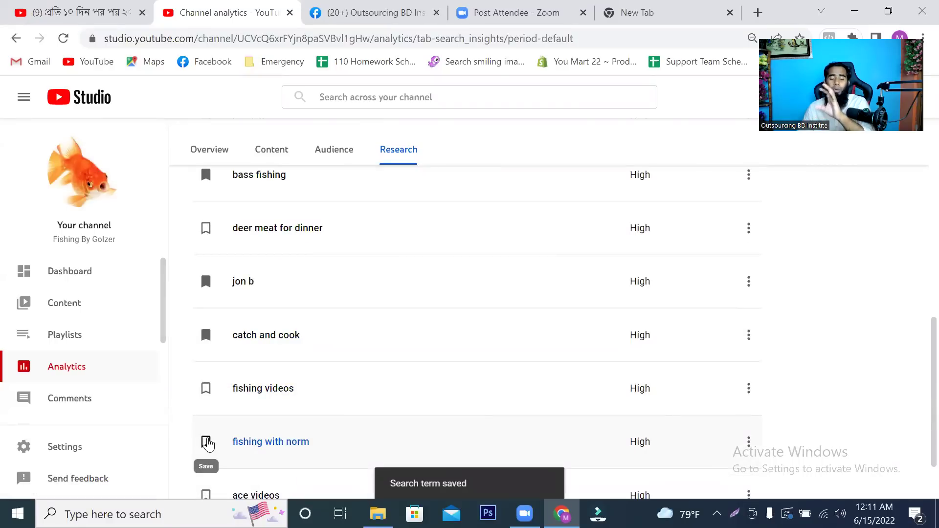
pyautogui.click(206, 443)
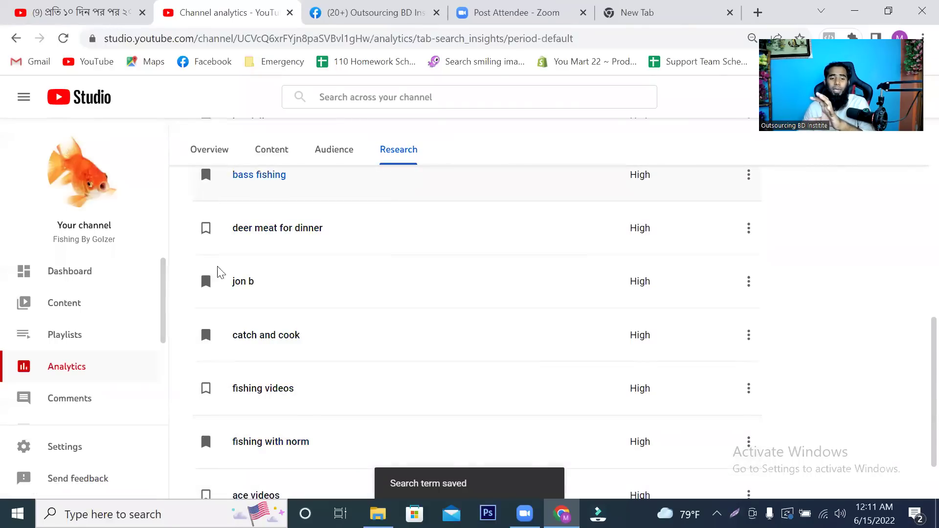
pyautogui.scroll(8, 244, 362)
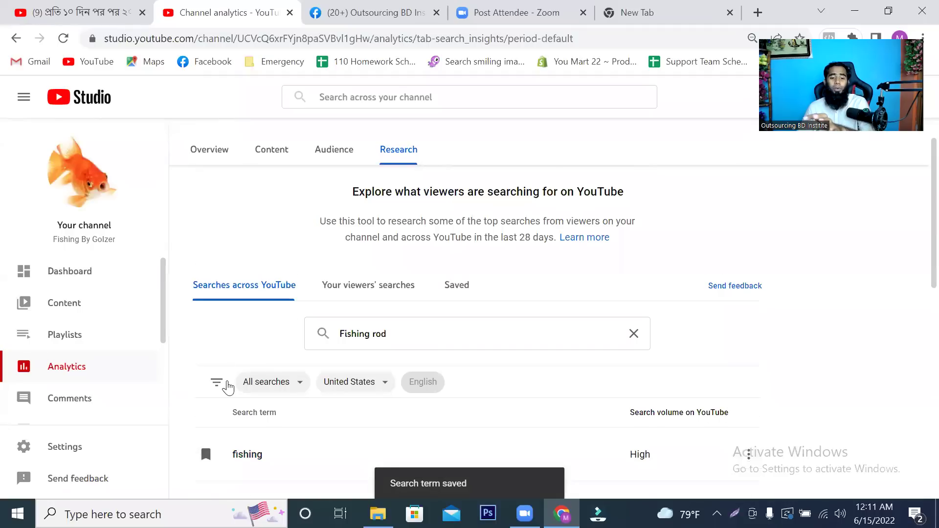
# Review the saved search terms and their search volumes in the channel's research section, and return to the analytics overview.
pyautogui.scroll(-1, 228, 388)
pyautogui.click(456, 212)
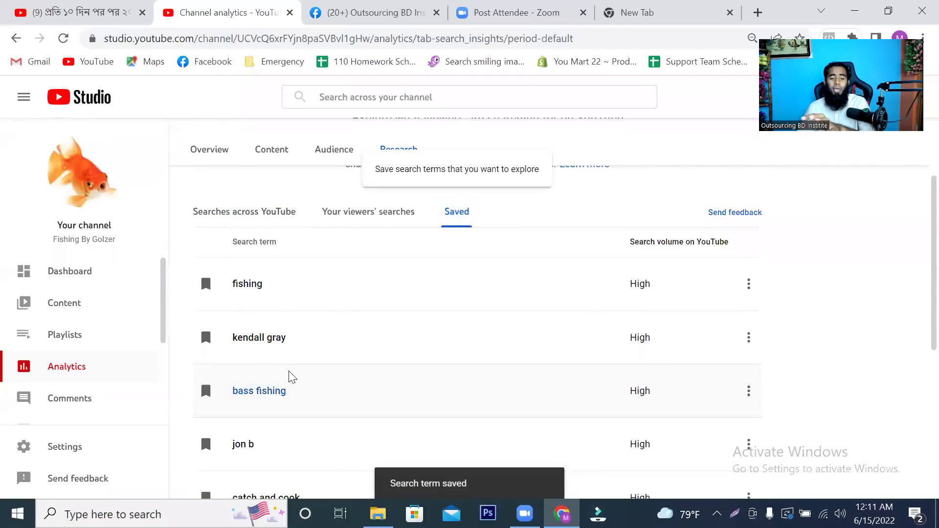
pyautogui.scroll(-6, 256, 287)
pyautogui.scroll(4, 292, 409)
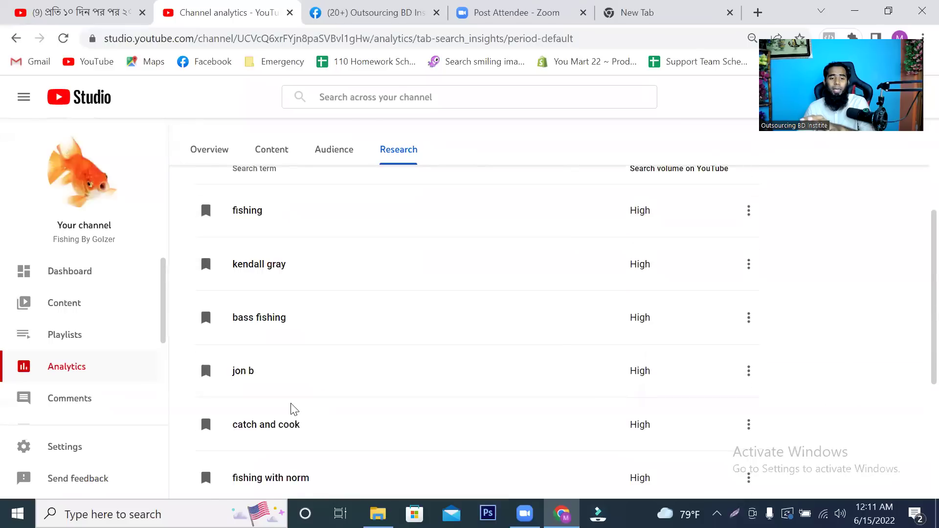
pyautogui.scroll(3, 292, 409)
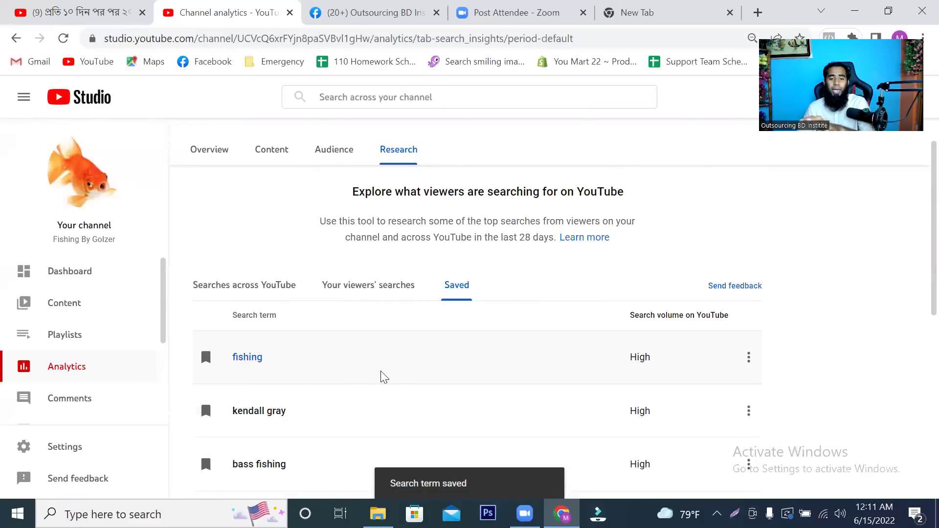
pyautogui.scroll(-1, 321, 376)
pyautogui.moveTo(295, 282); pyautogui.dragTo(238, 283)
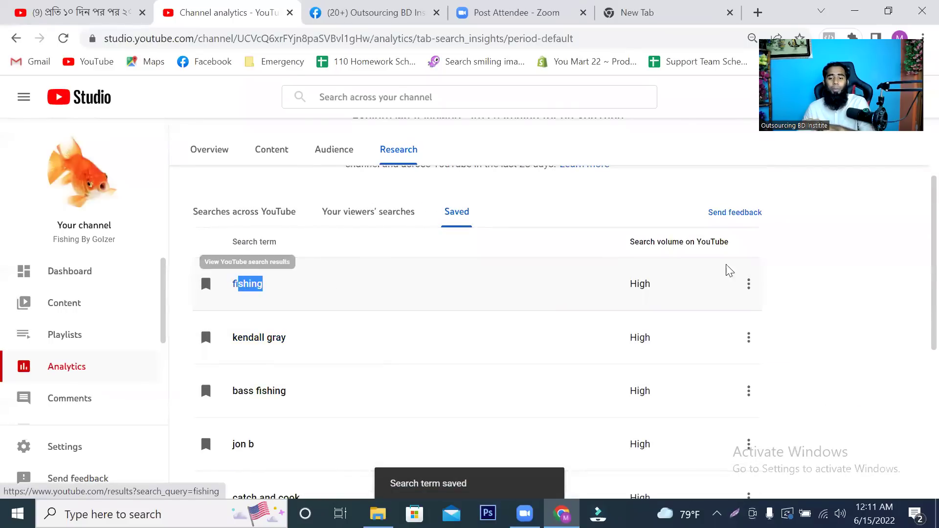
pyautogui.click(850, 301)
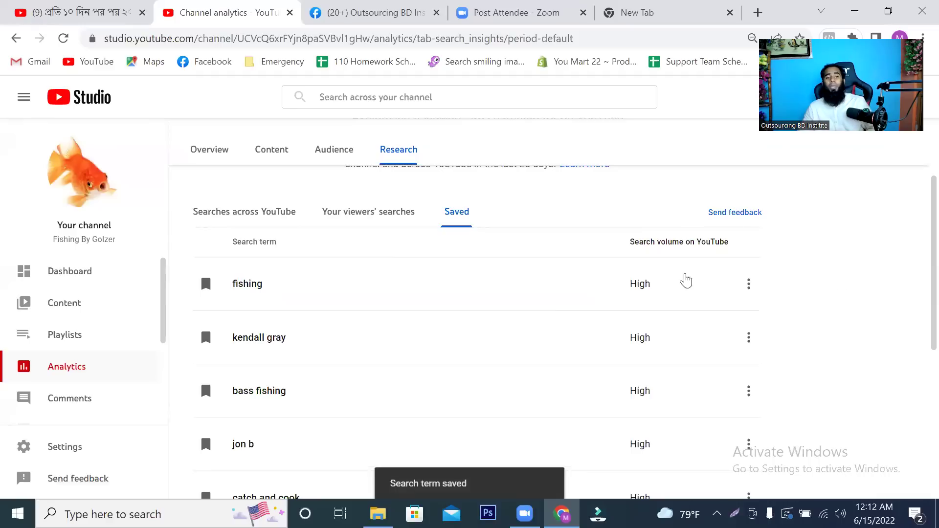
pyautogui.click(110, 372)
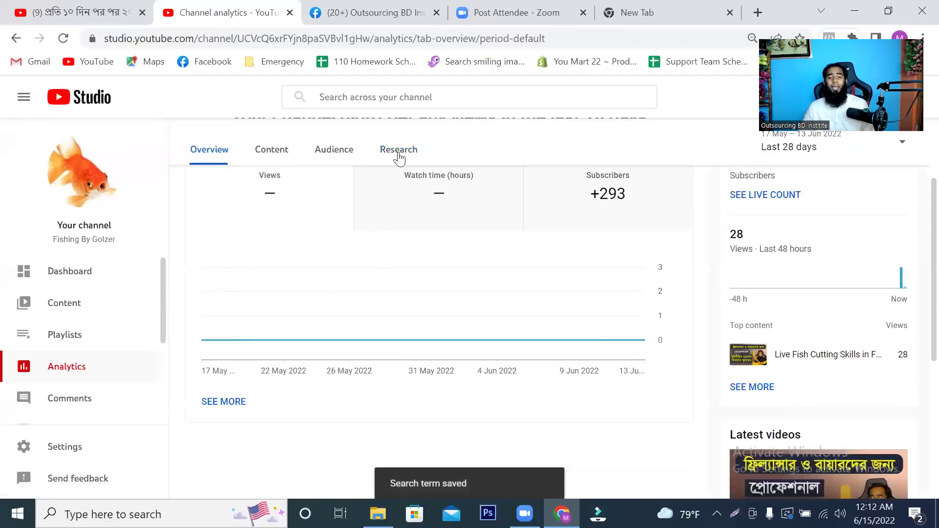